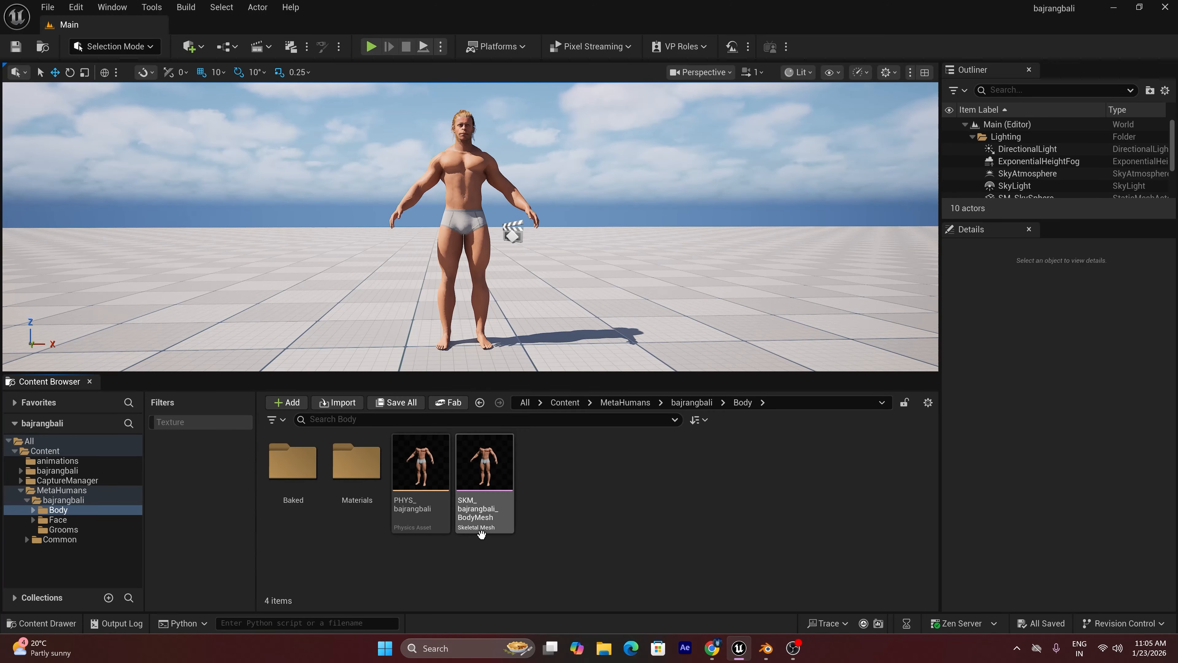
Start exporting the SKM_bajrangbali_BodyMesh skeletal mesh and create a folder named models on drive E: as its destination
left_click(485, 469)
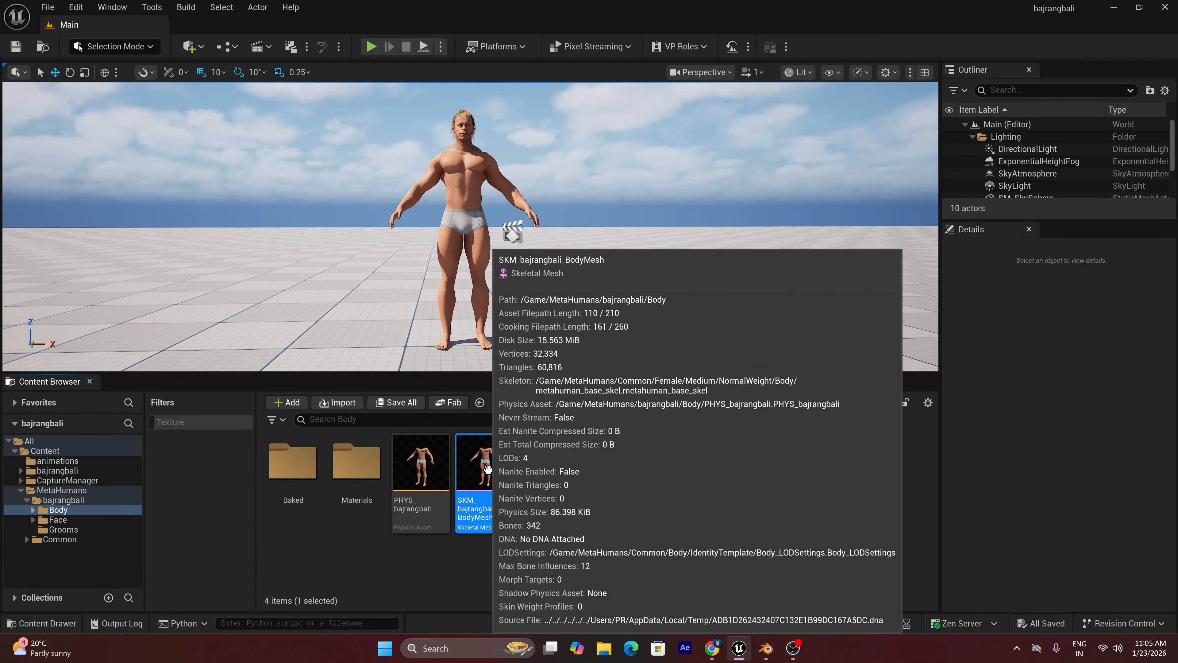
right_click(486, 470)
mouse_move(565, 415)
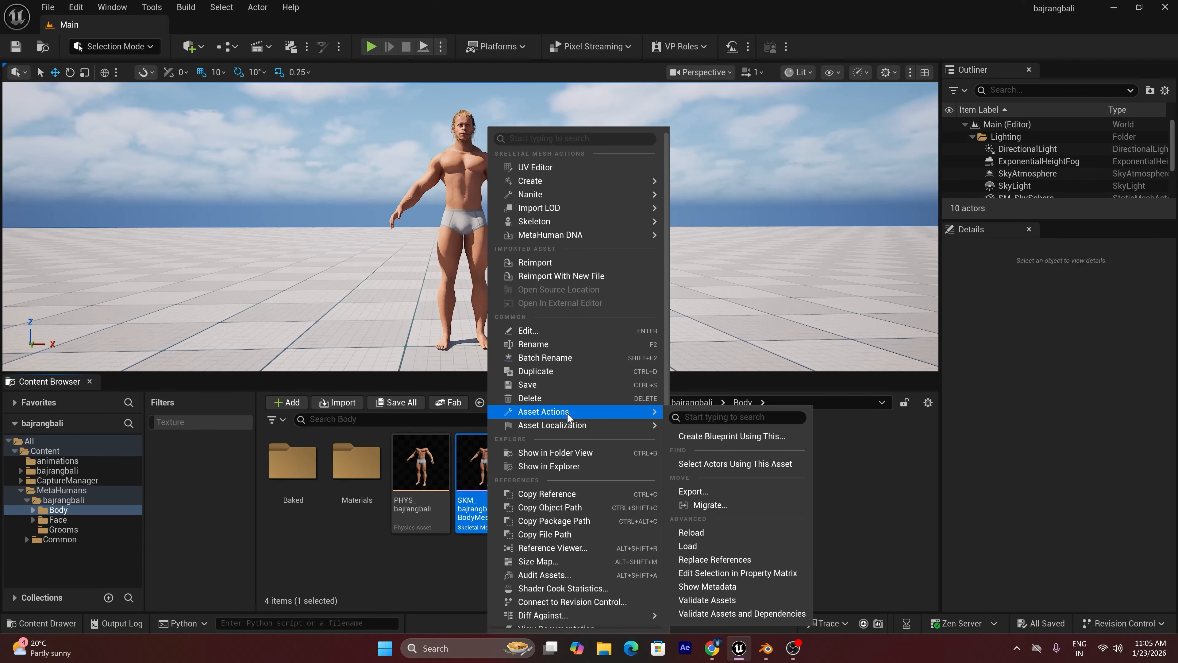
left_click(703, 487)
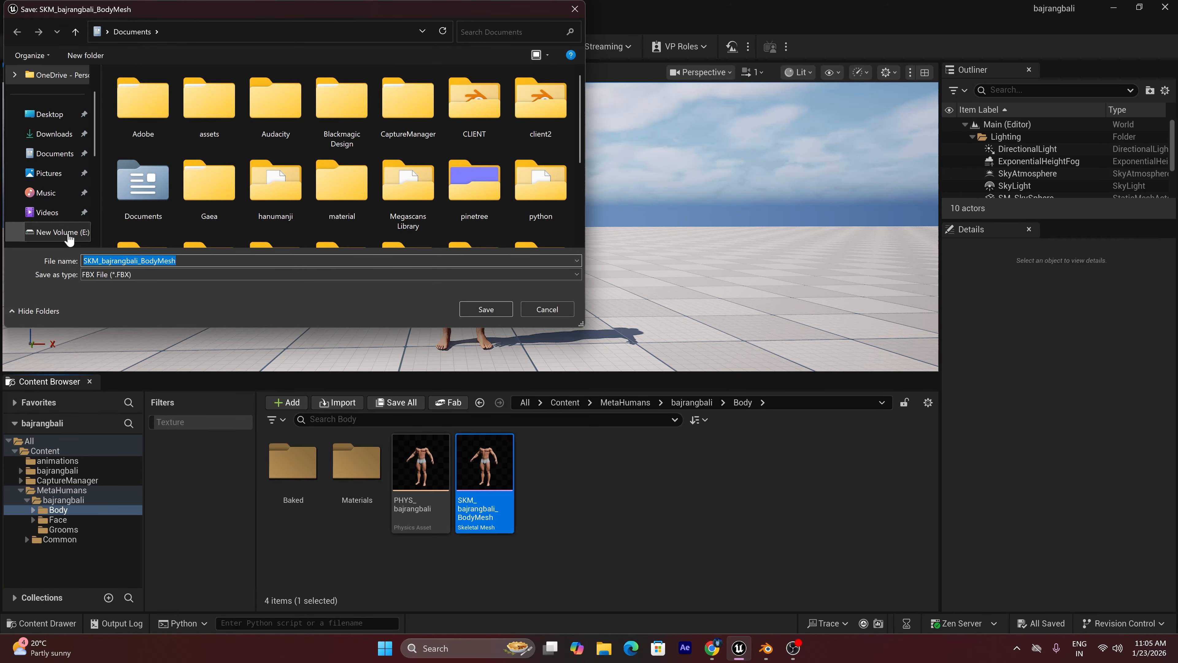
left_click(68, 232)
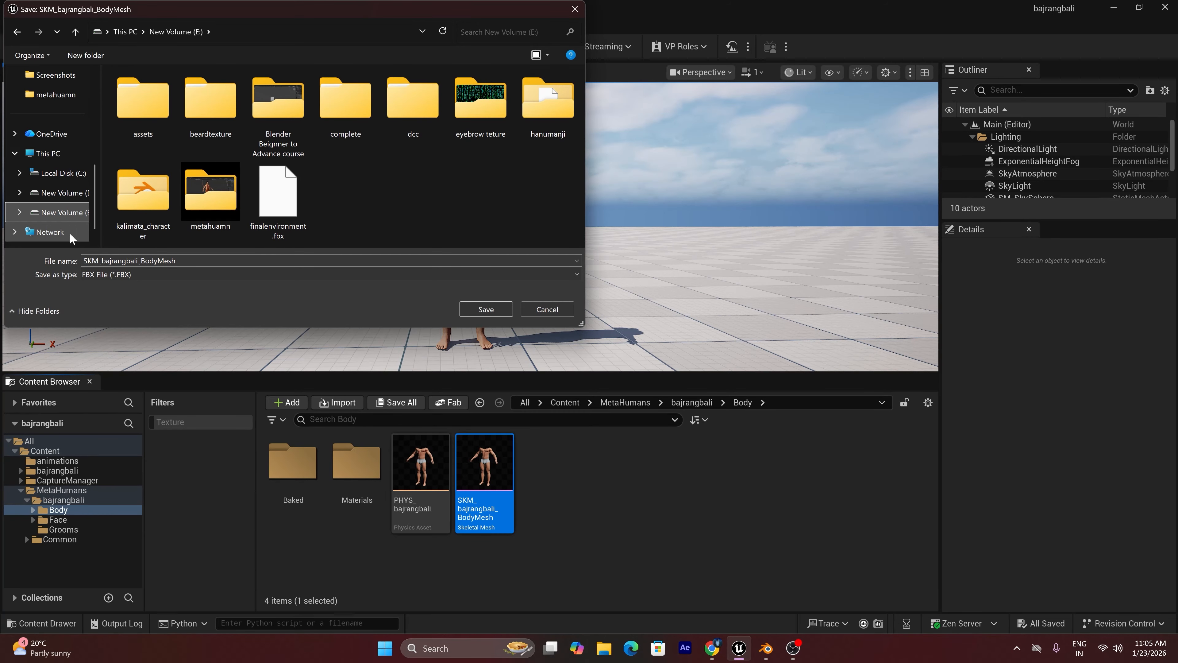
right_click(441, 184)
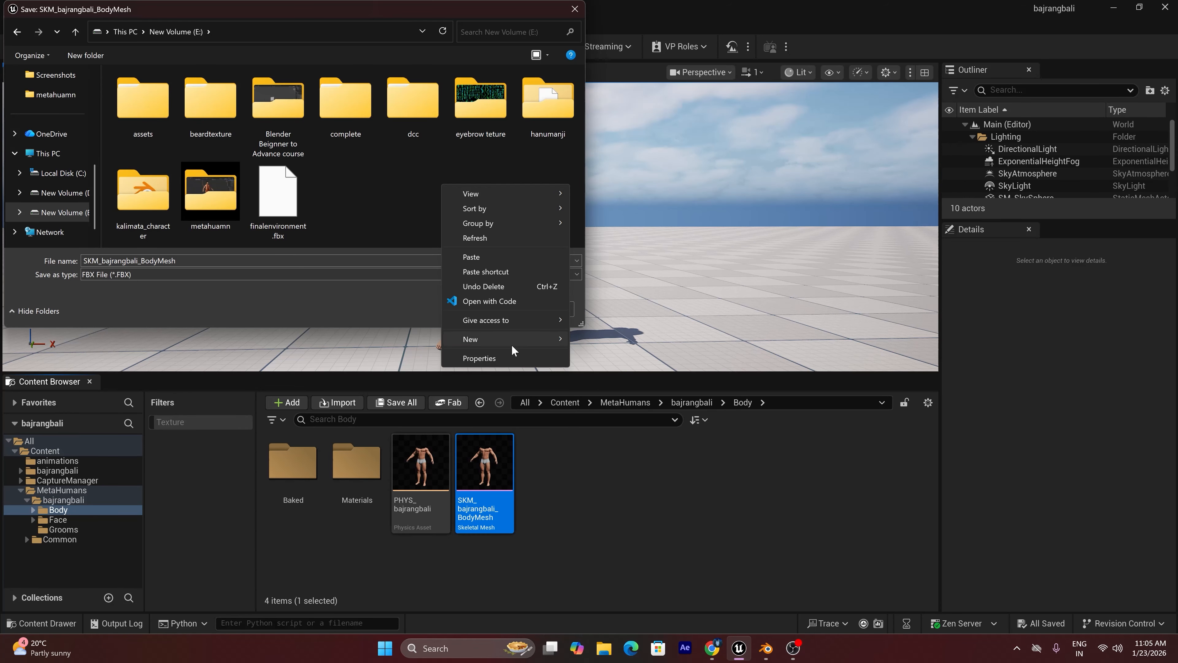
mouse_move(555, 341)
left_click(593, 342)
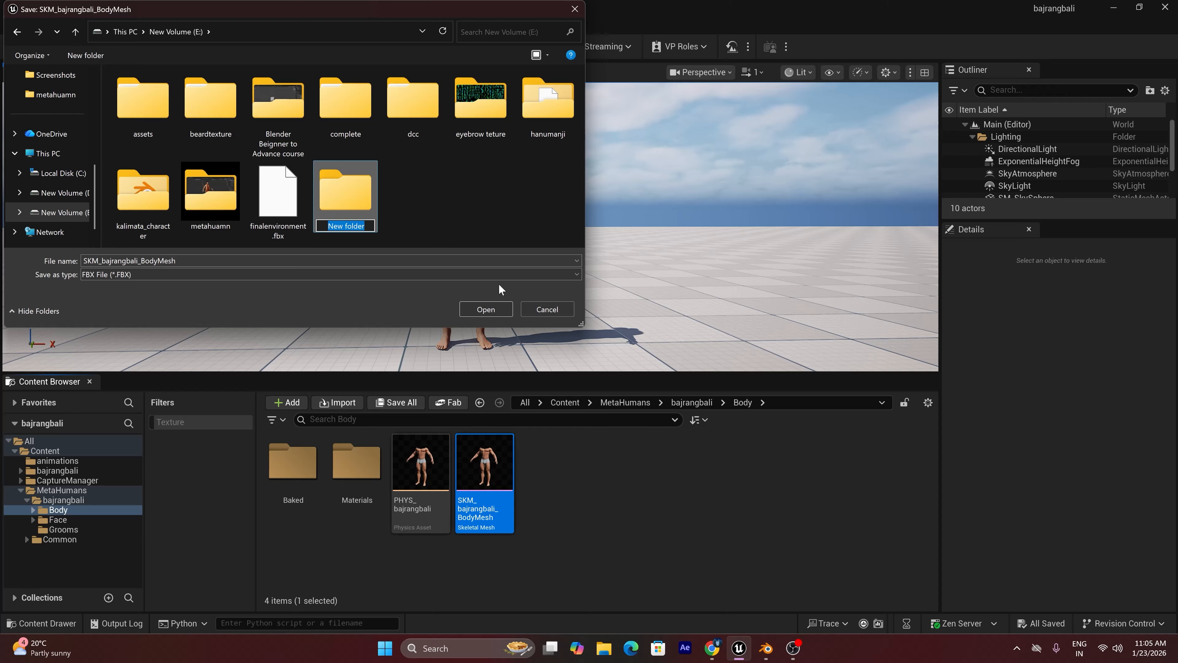
type("models")
left_click(412, 189)
double_click(346, 190)
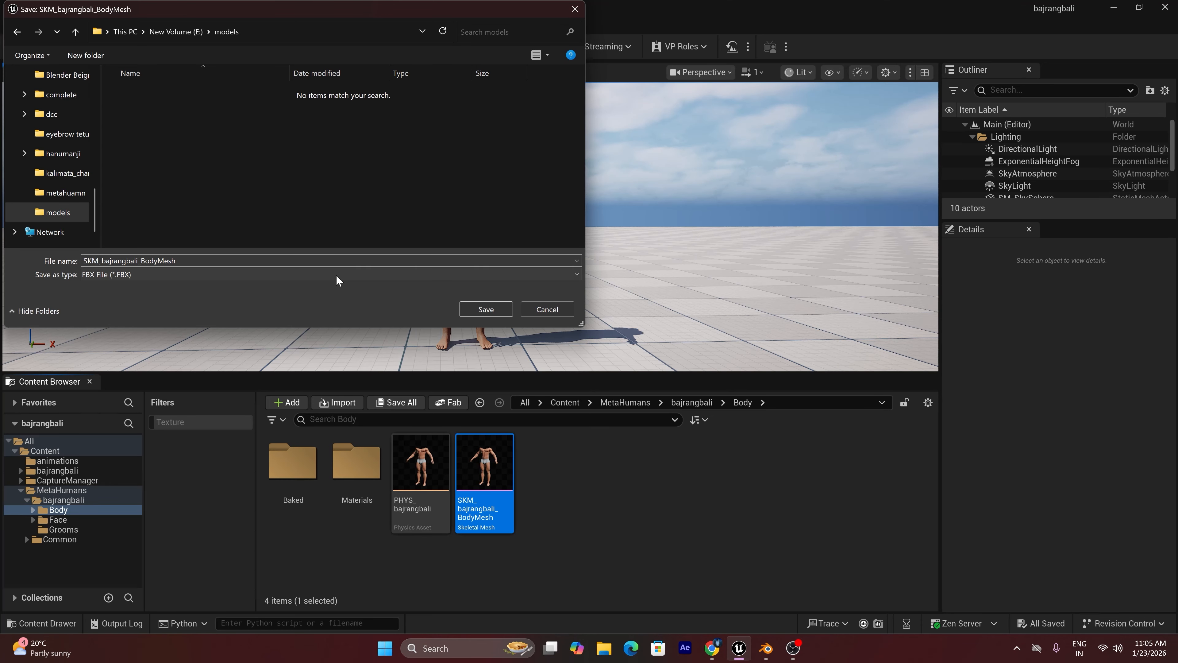
Save the body mesh export as a Universal Scene Description binary file (*.usdc)
left_click(165, 273)
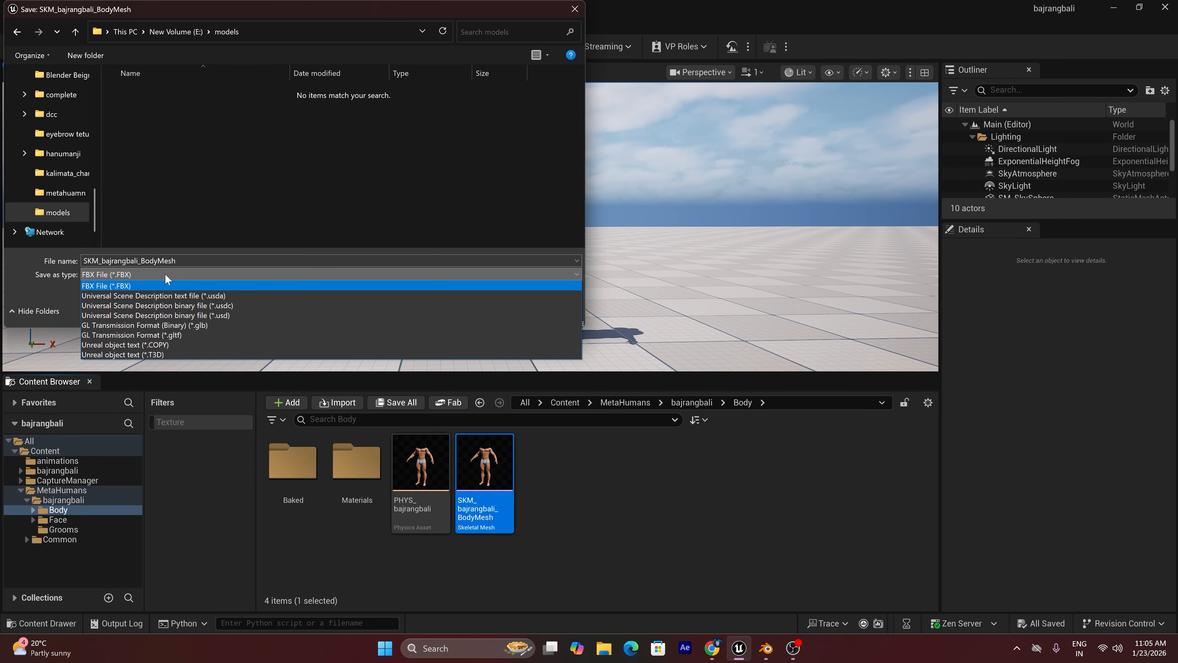
left_click(213, 306)
left_click(497, 307)
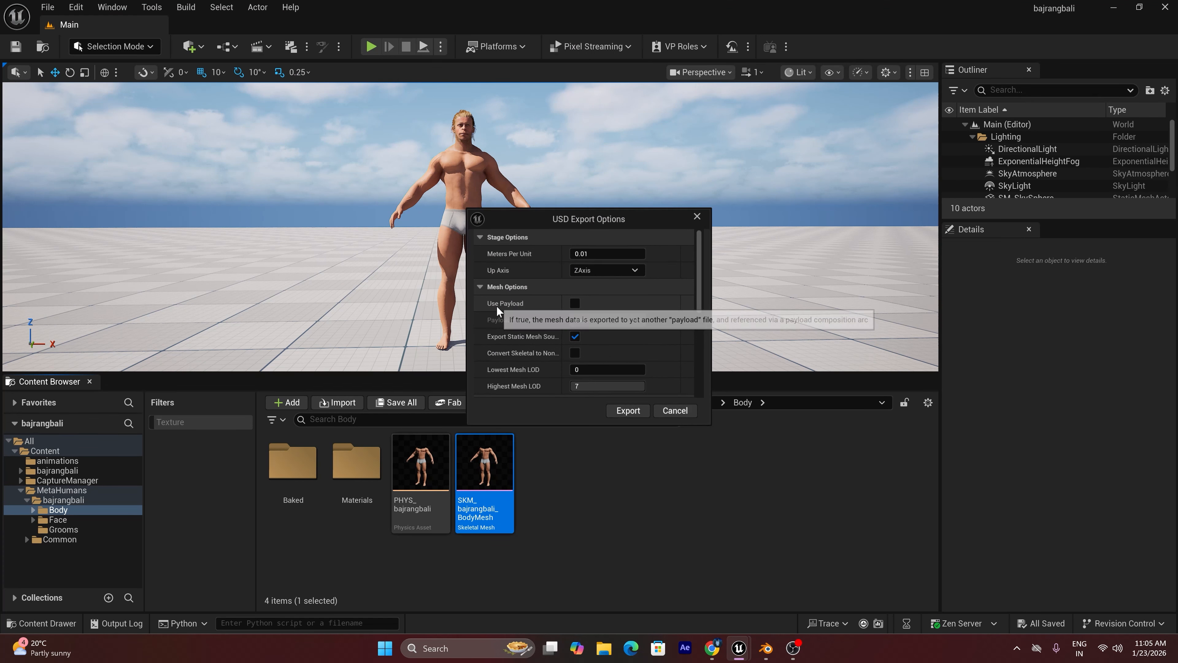
Set the Highest Mesh LOD to 0 in the USD export options
left_click_drag(698, 280, 697, 298)
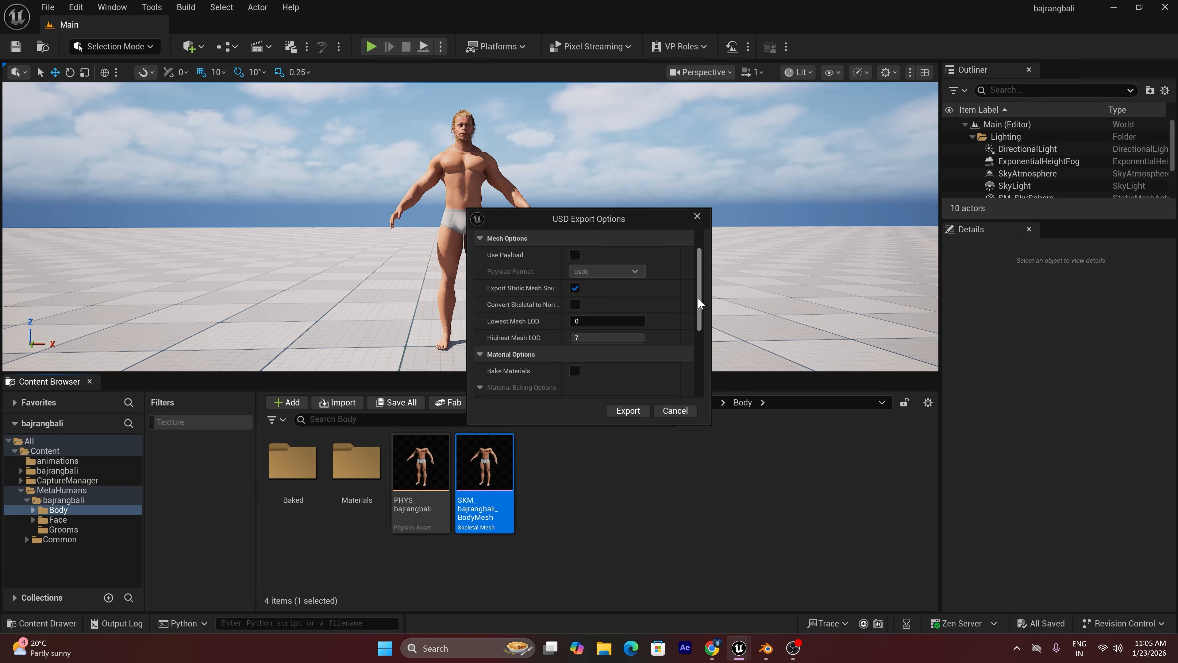
left_click(594, 333)
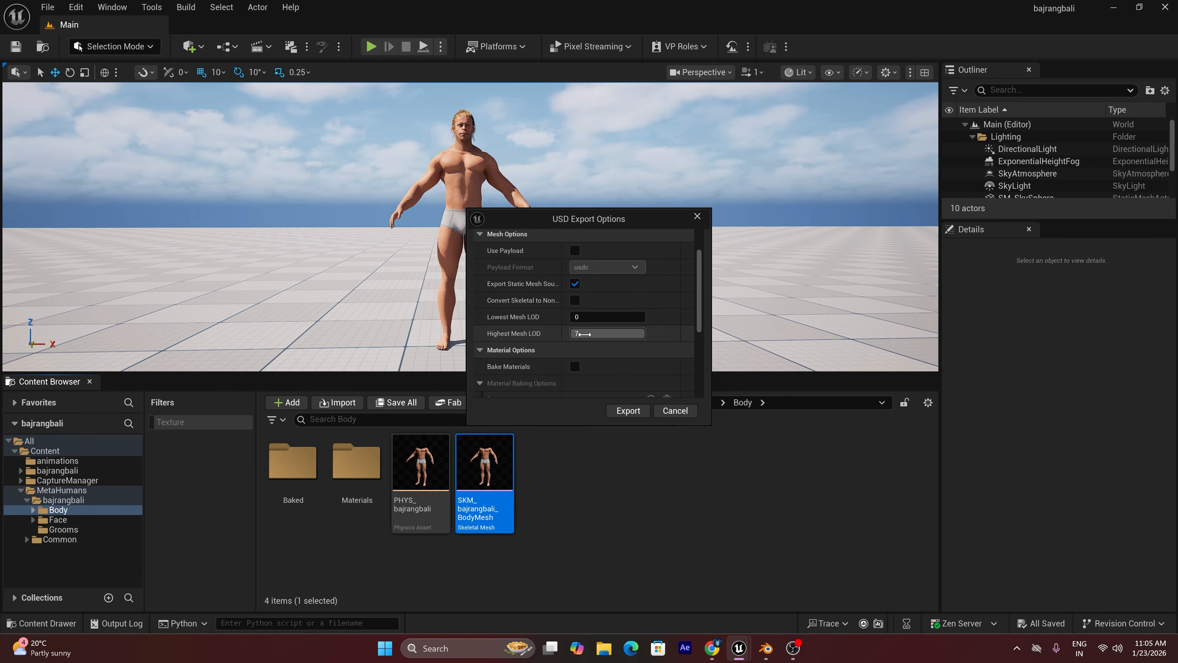
type("0")
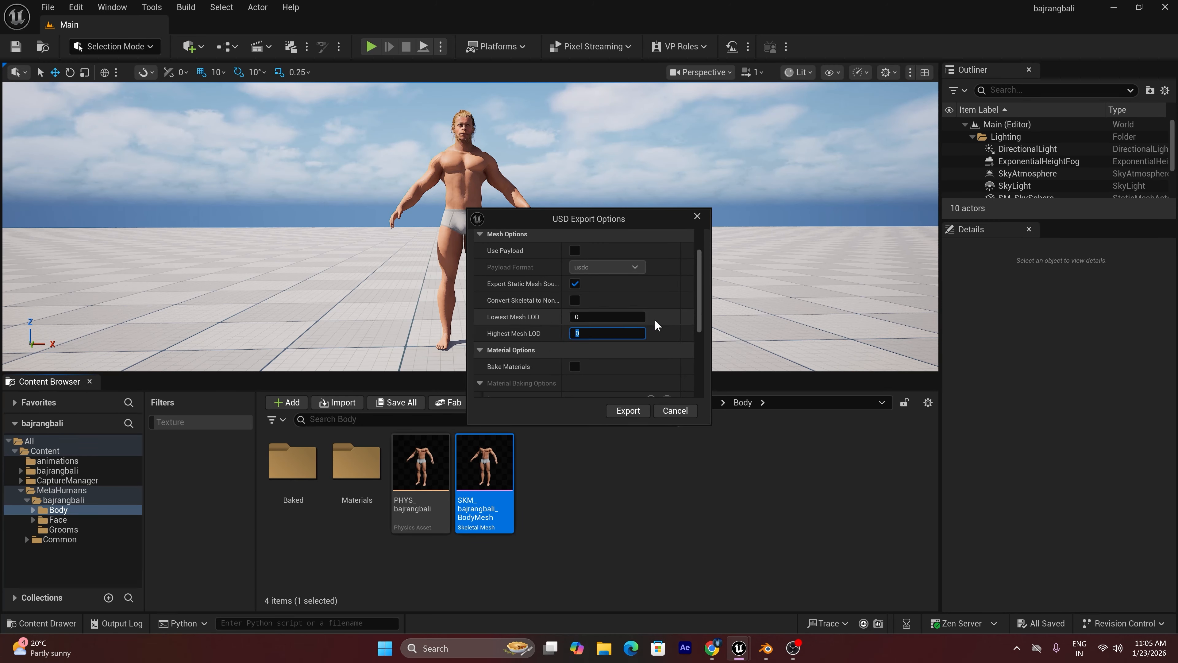
Enable Bake Materials with a default texture size of 4096 by 4096 and export the body mesh
left_click_drag(696, 299, 697, 317)
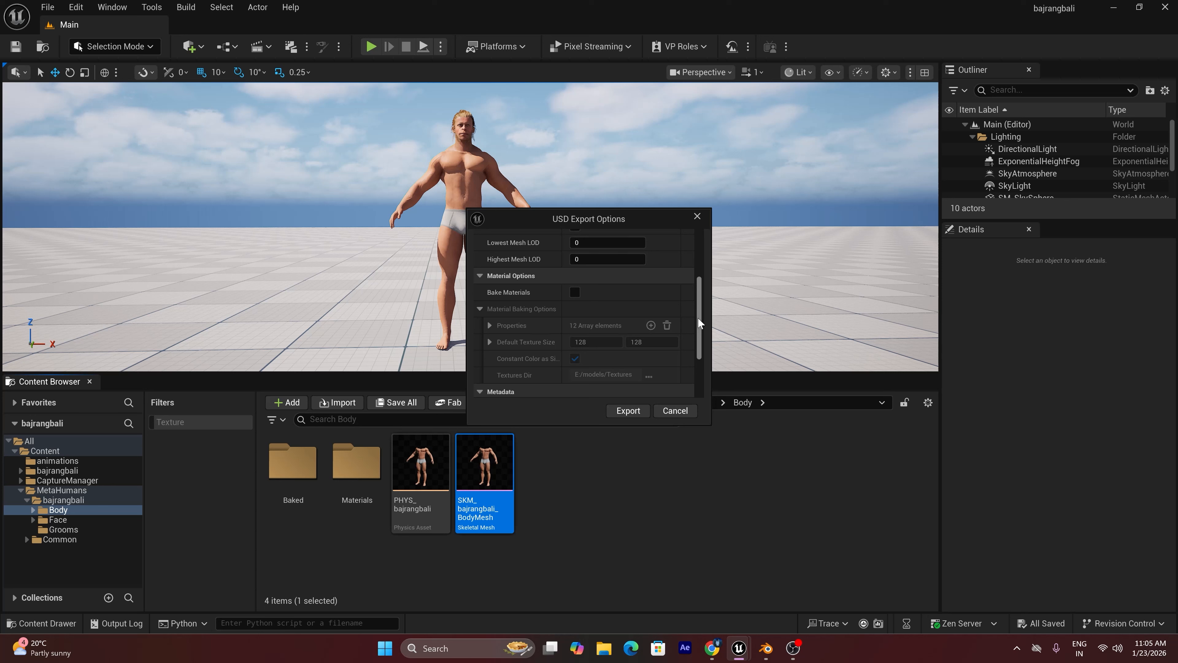
left_click(574, 292)
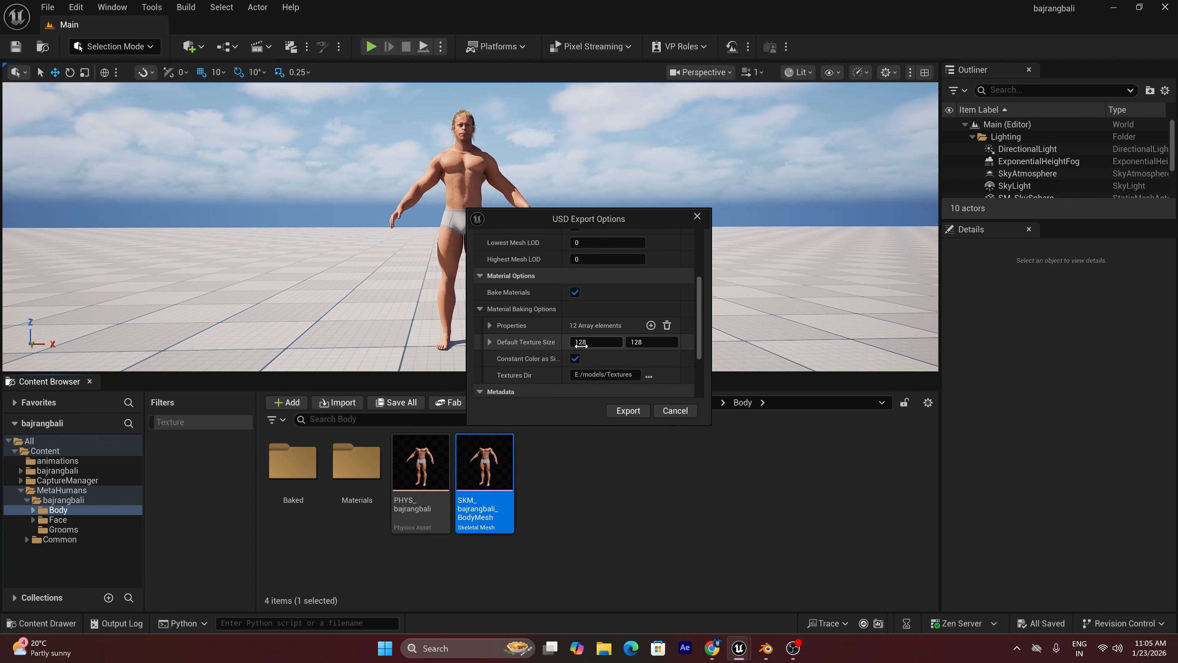
left_click(595, 342)
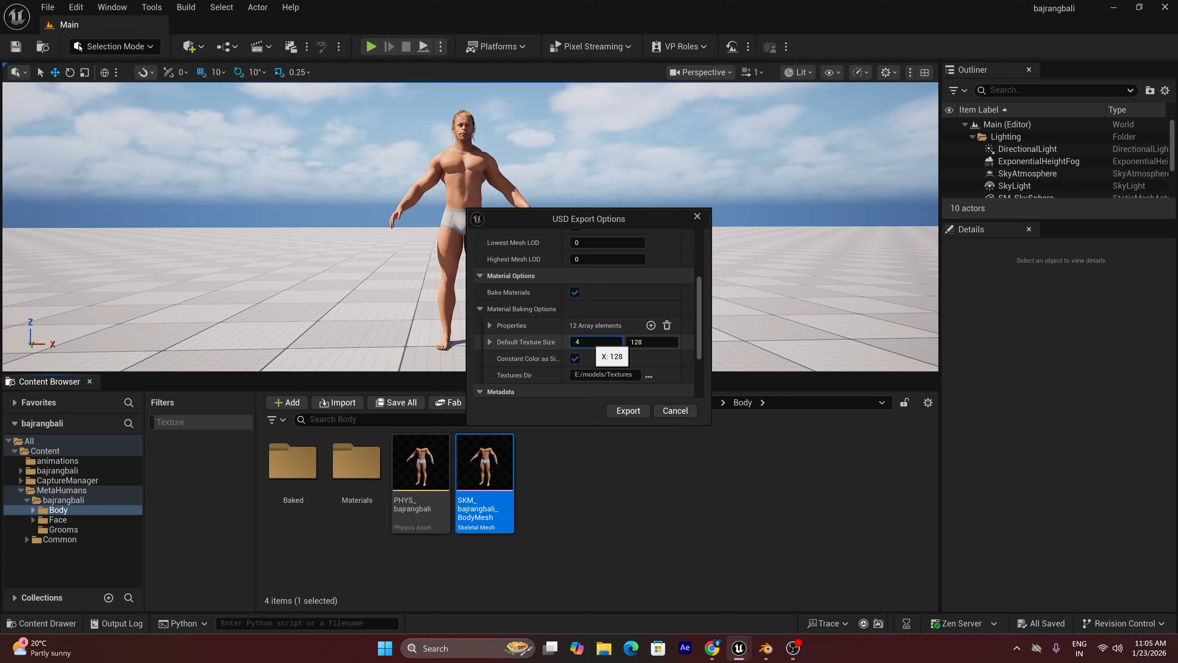
left_click(648, 344)
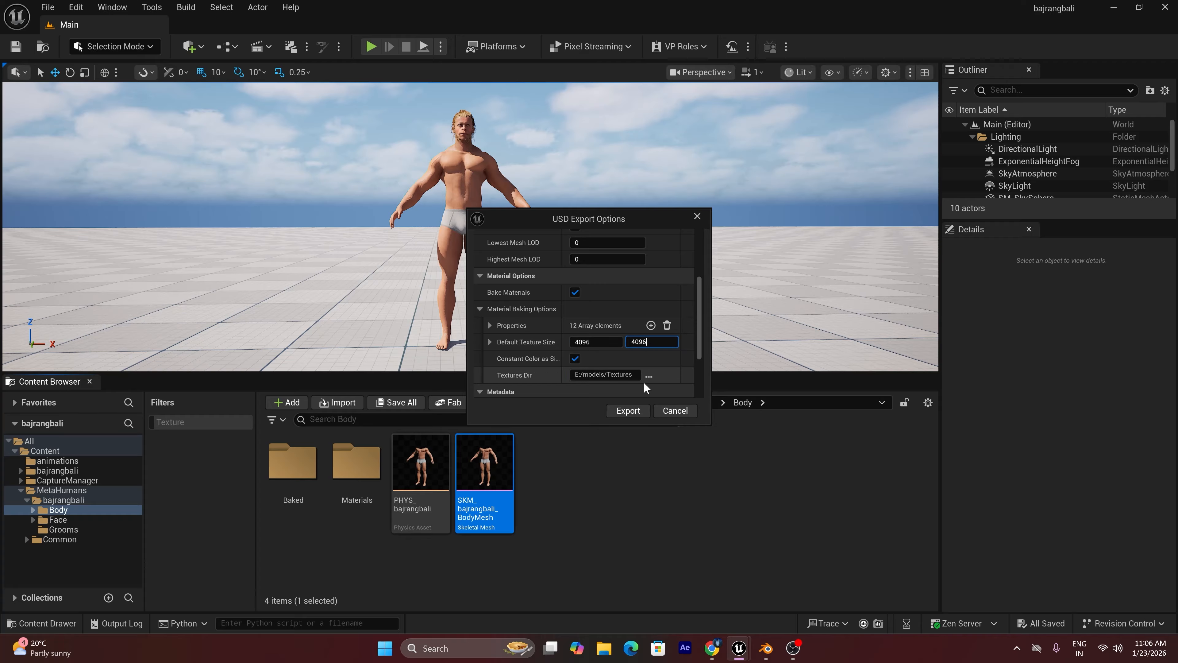
left_click(629, 410)
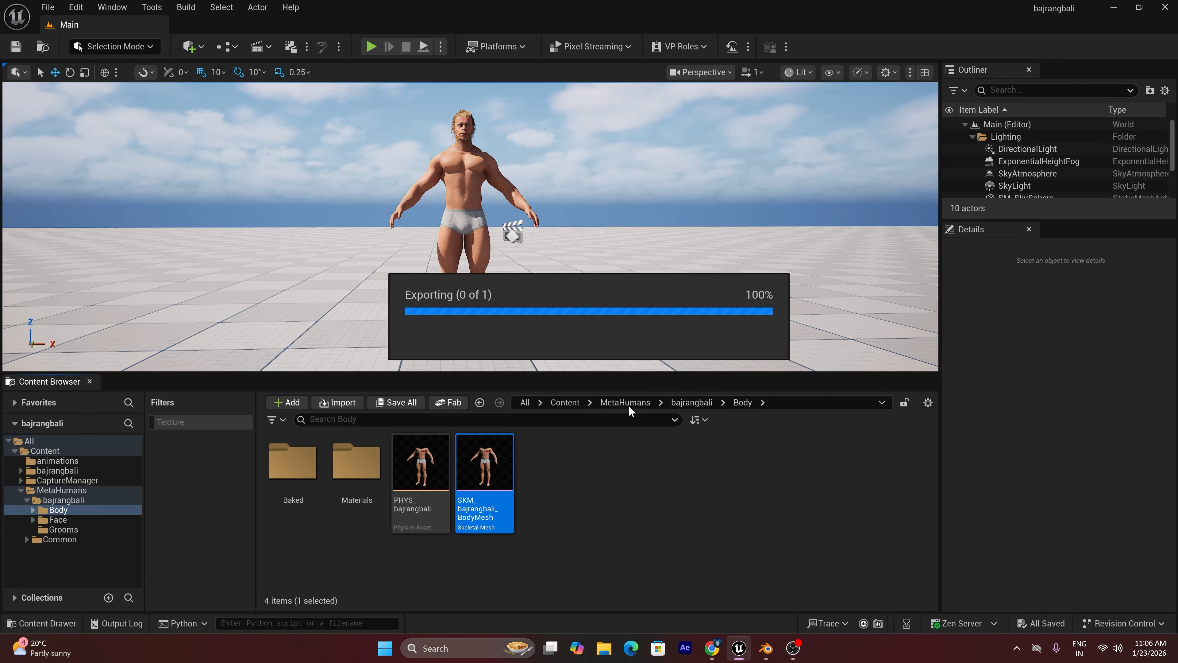
Export SKM_bajrangbali_FaceMesh from the Face folder into the models folder as a USD binary file (*.usdc), keeping the same export options
left_click(55, 519)
left_click(477, 476)
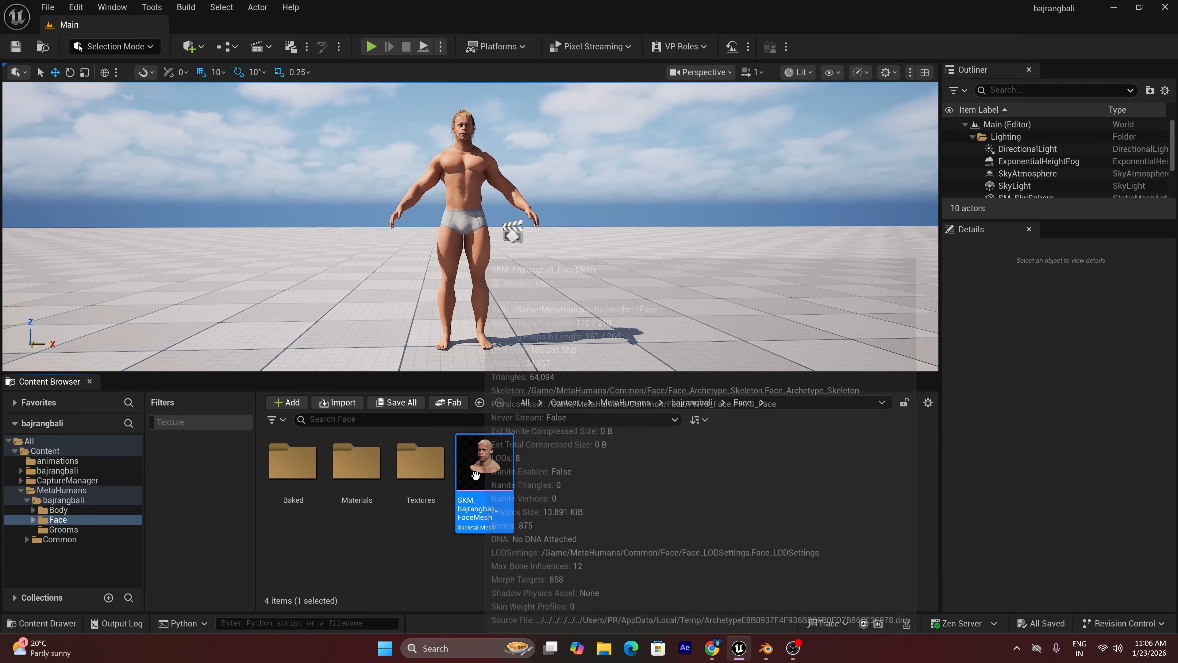
right_click(477, 475)
mouse_move(548, 412)
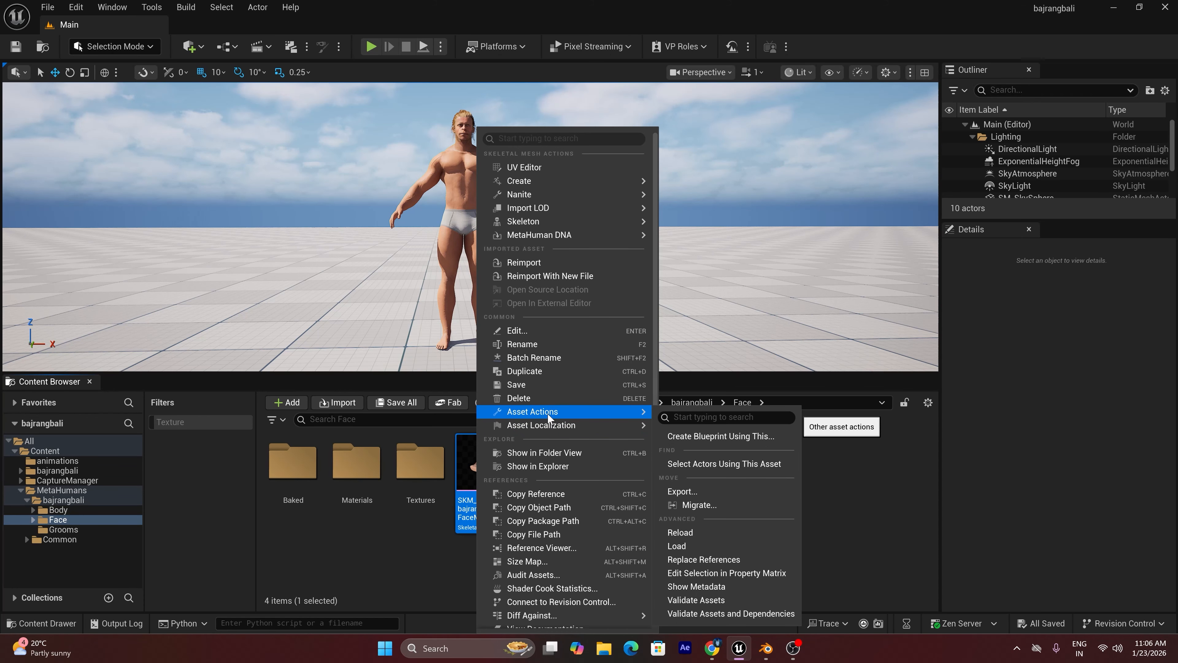
left_click(680, 491)
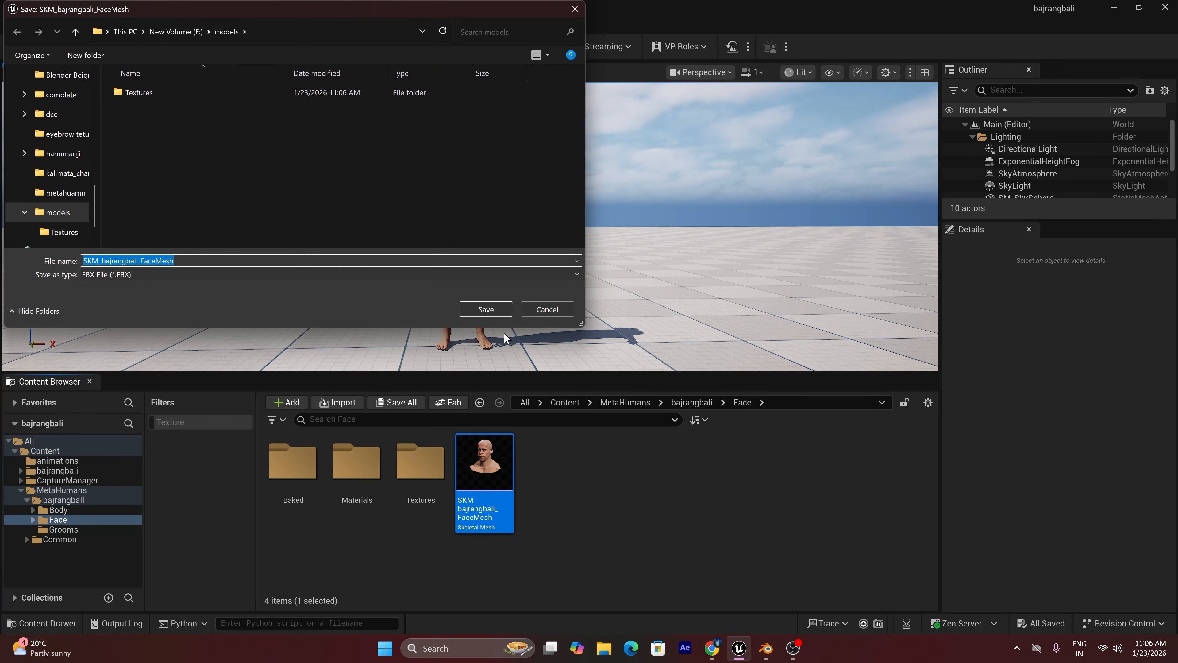
left_click(454, 273)
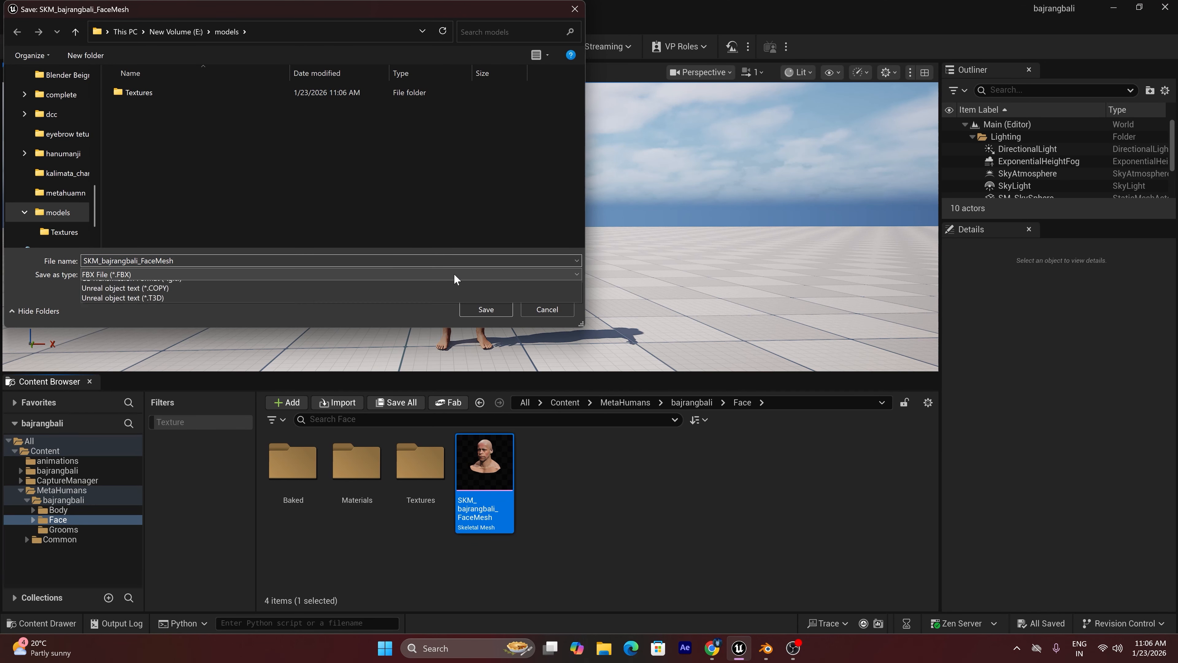
left_click(275, 306)
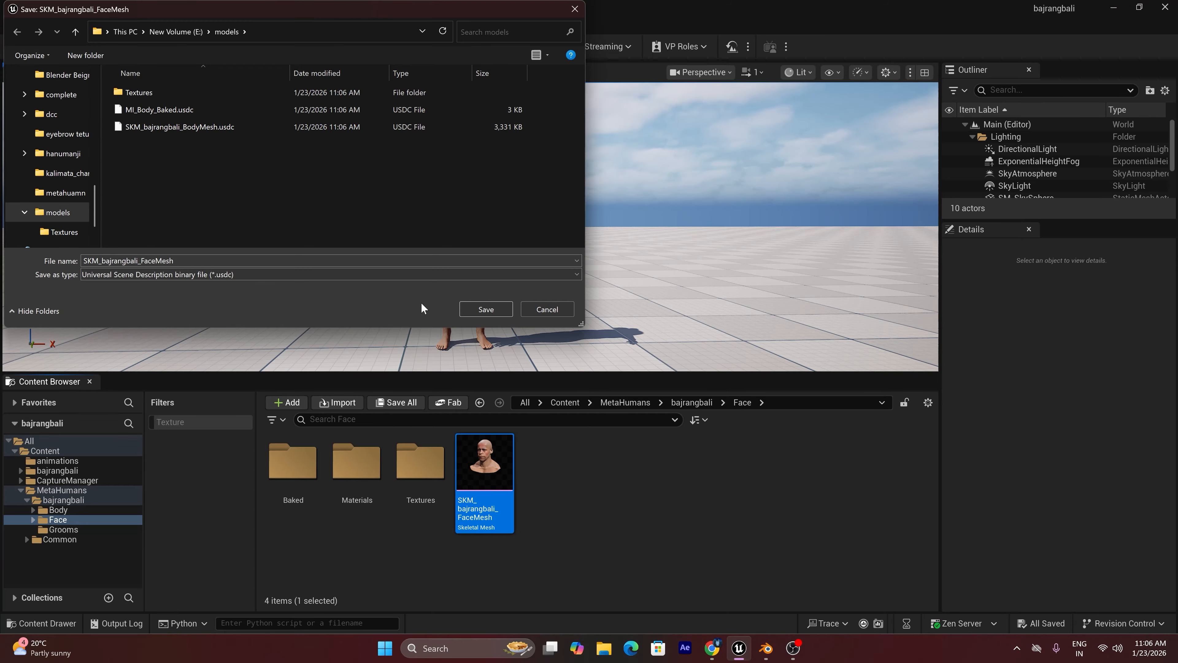
left_click(473, 310)
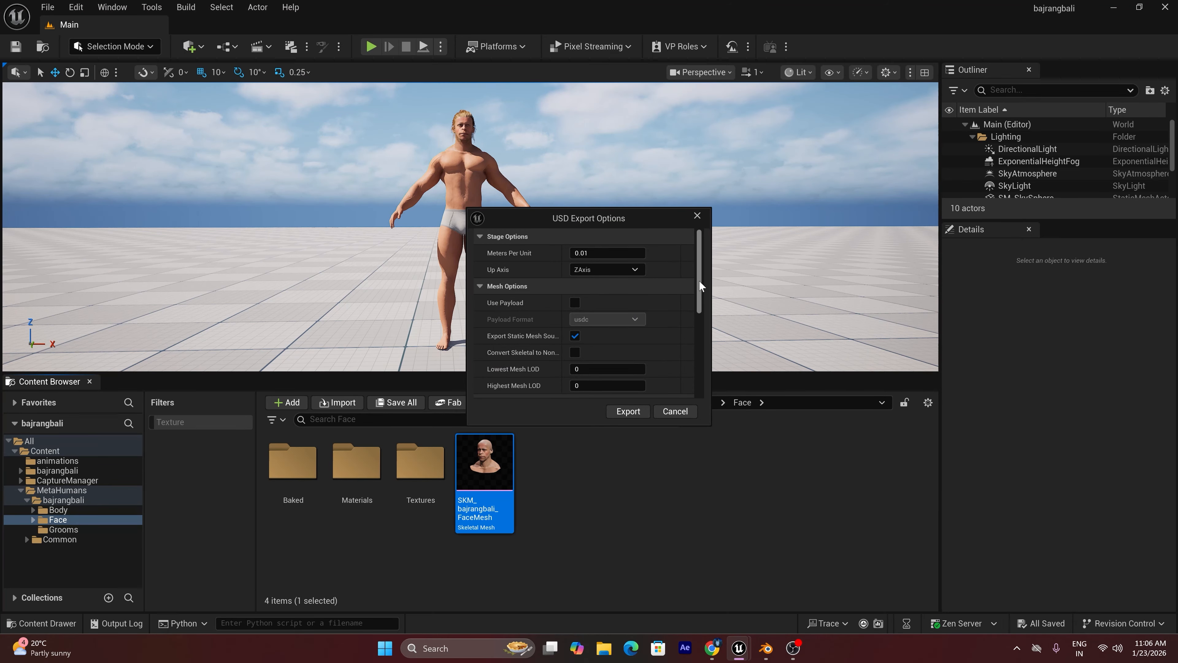
scroll(702, 277, "down", 2)
left_click_drag(701, 280, 699, 327)
left_click(629, 411)
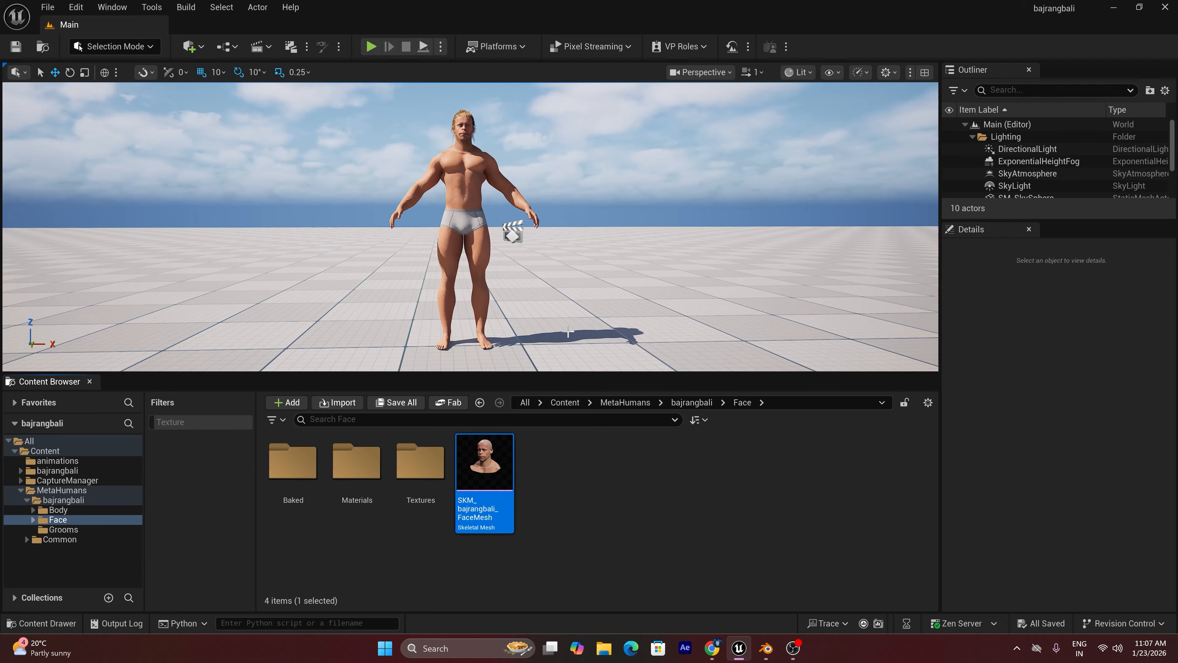
Switch to Blender and import SKM_bajrangbali_FaceMesh.usdc from E:\models as Universal Scene Description
left_click(766, 648)
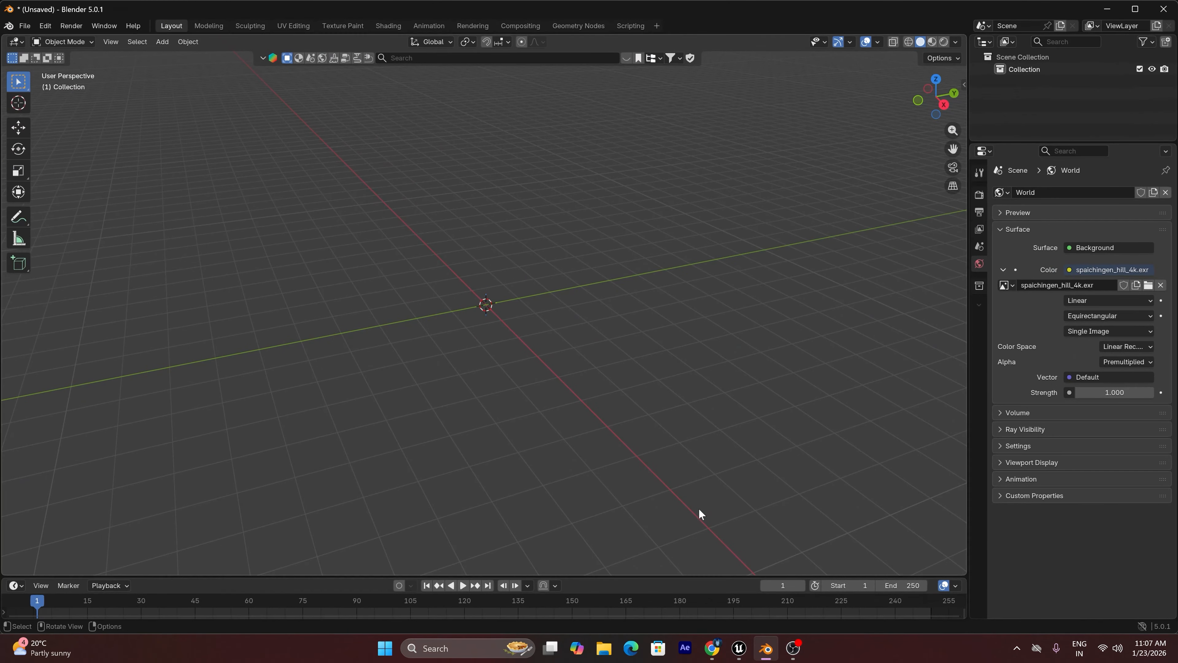
key("n")
key("n")
left_click(24, 26)
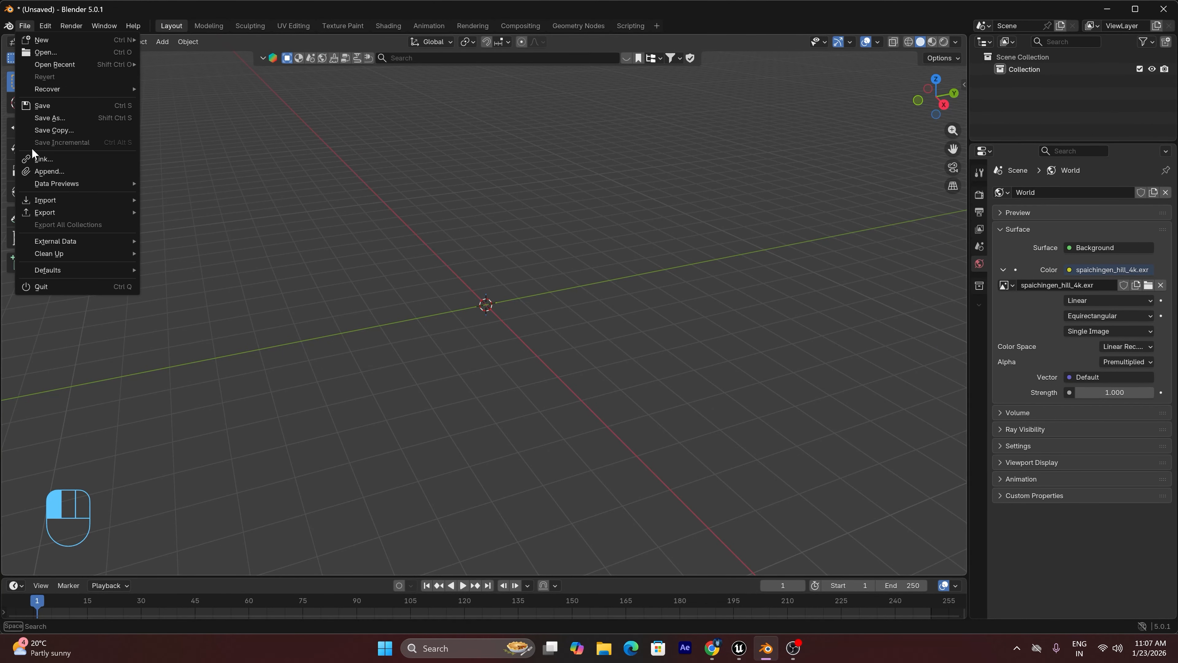
mouse_move(41, 202)
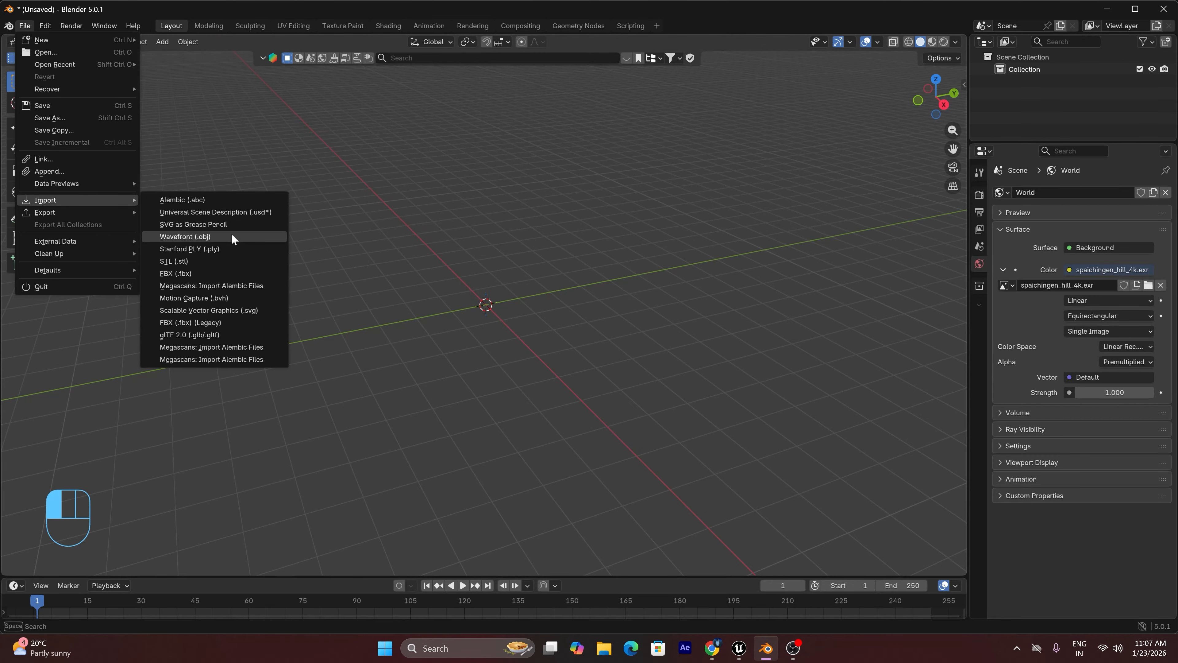
left_click(258, 211)
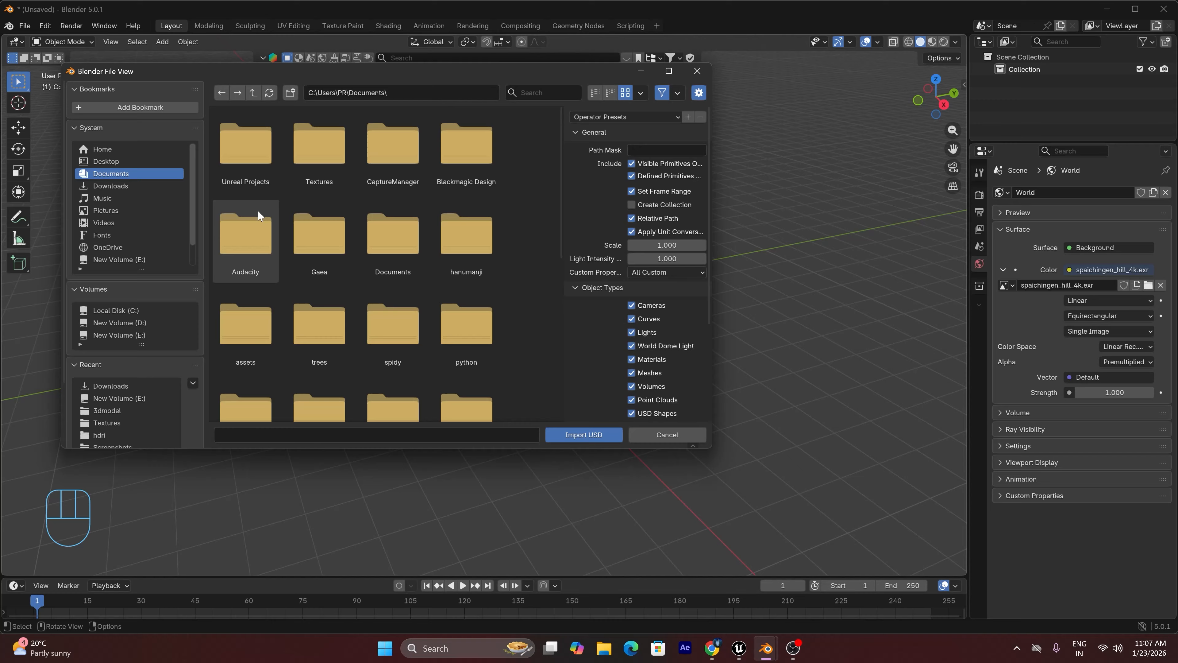
left_click(137, 259)
double_click(258, 145)
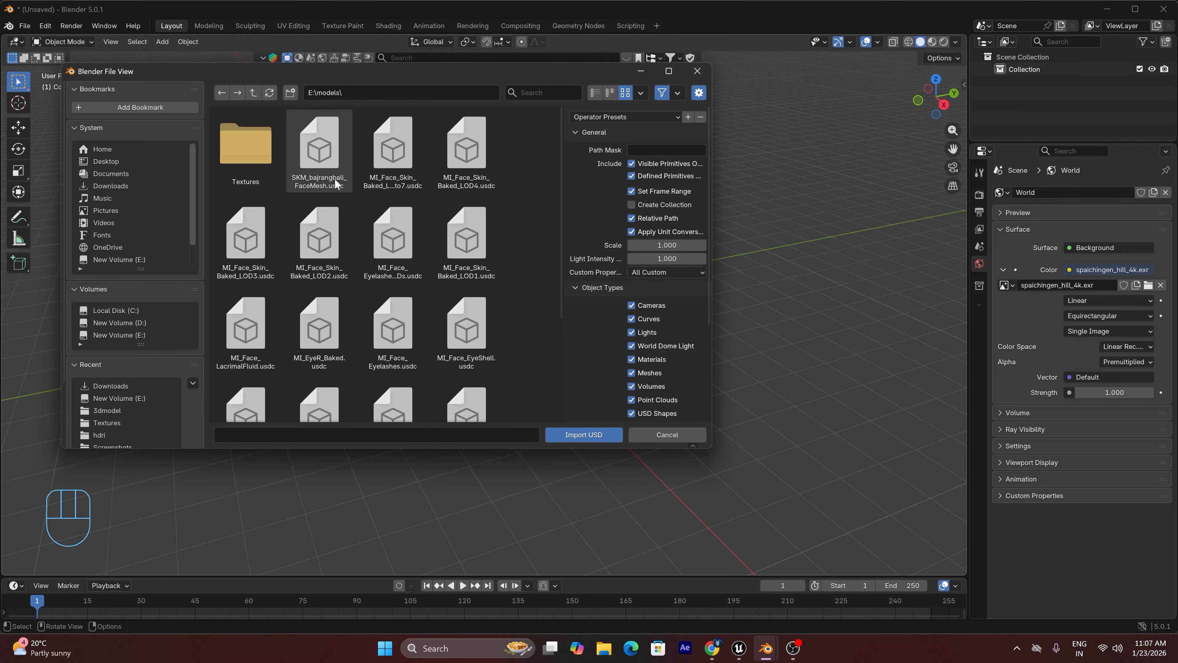
left_click(330, 191)
left_click(583, 434)
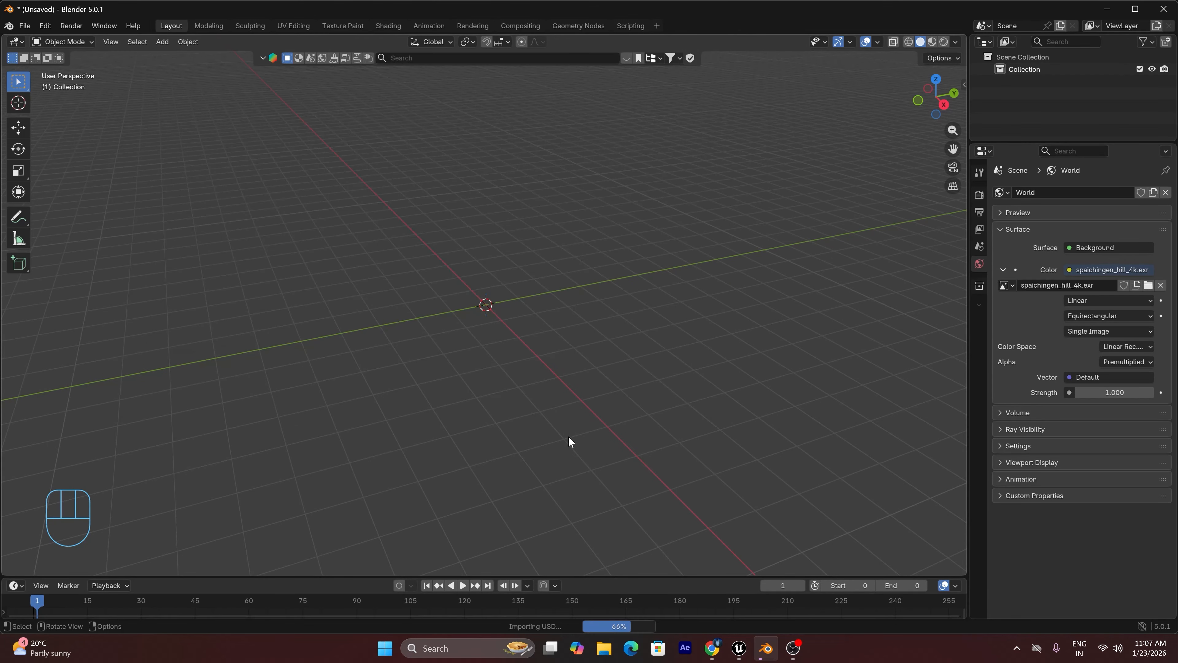
left_click(486, 253)
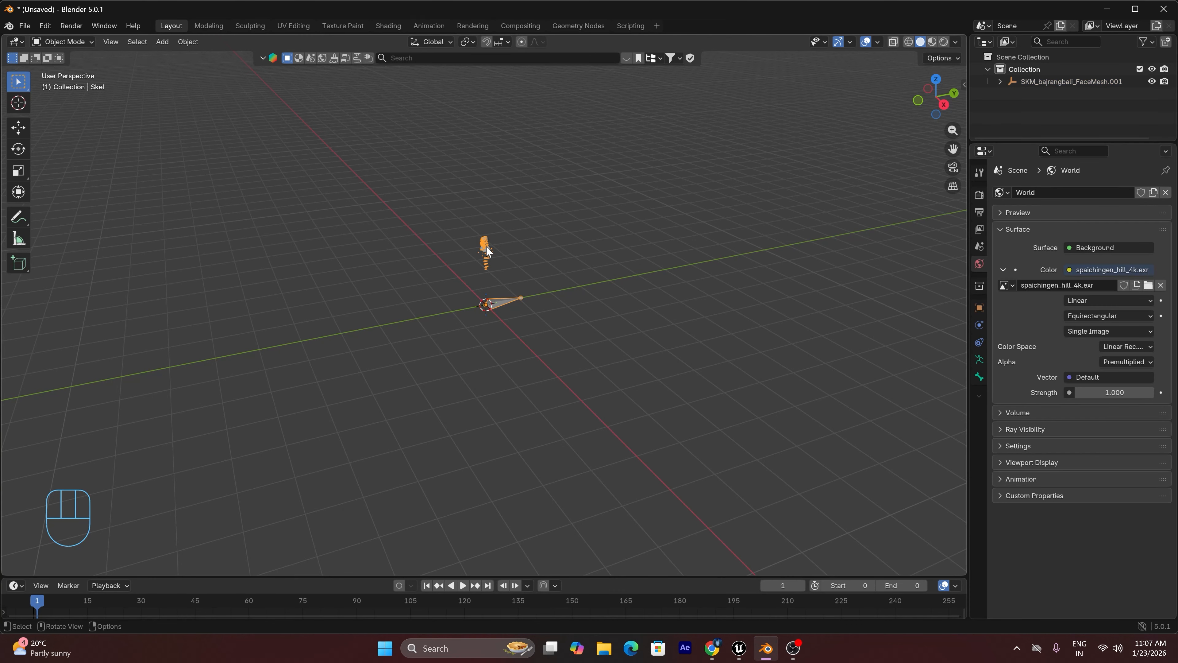
key("KP_1")
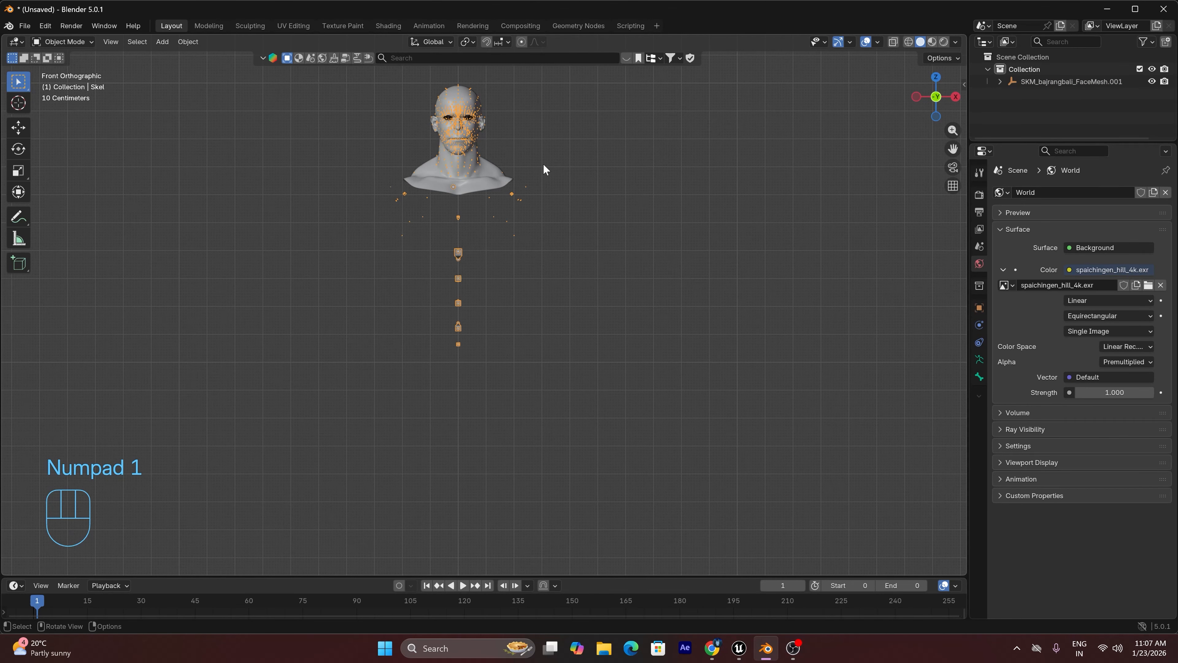
Import SKM_bajrangbali_BodyMesh.usdc from E:\models as Universal Scene Description
left_click(24, 25)
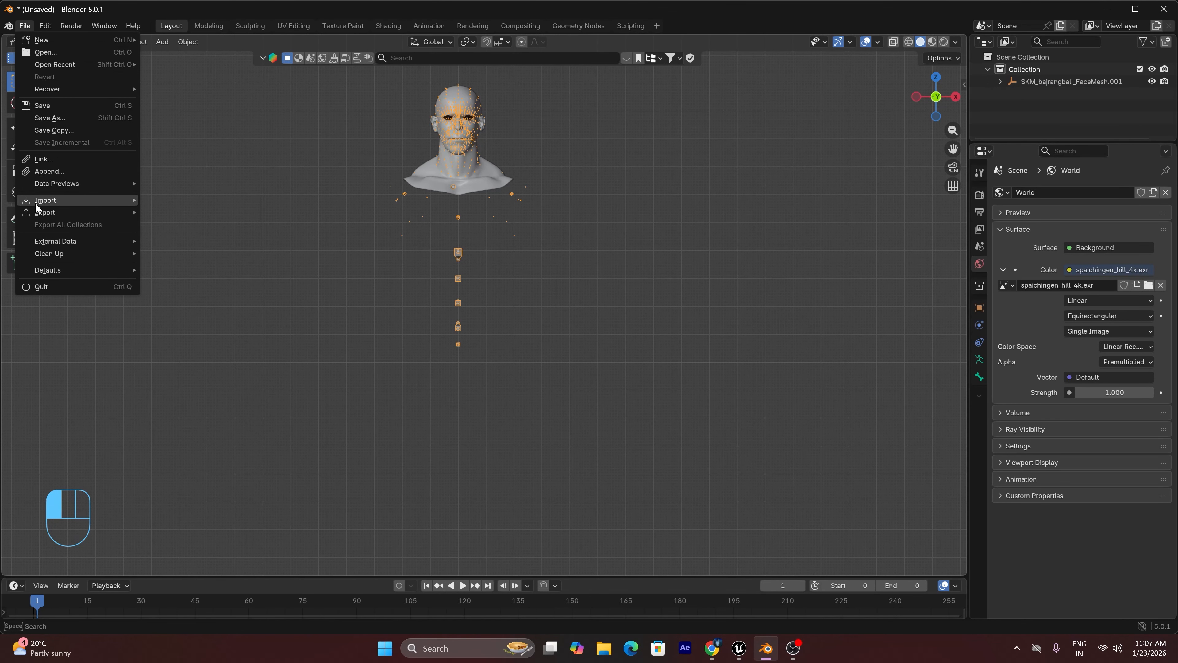
mouse_move(37, 202)
left_click(227, 211)
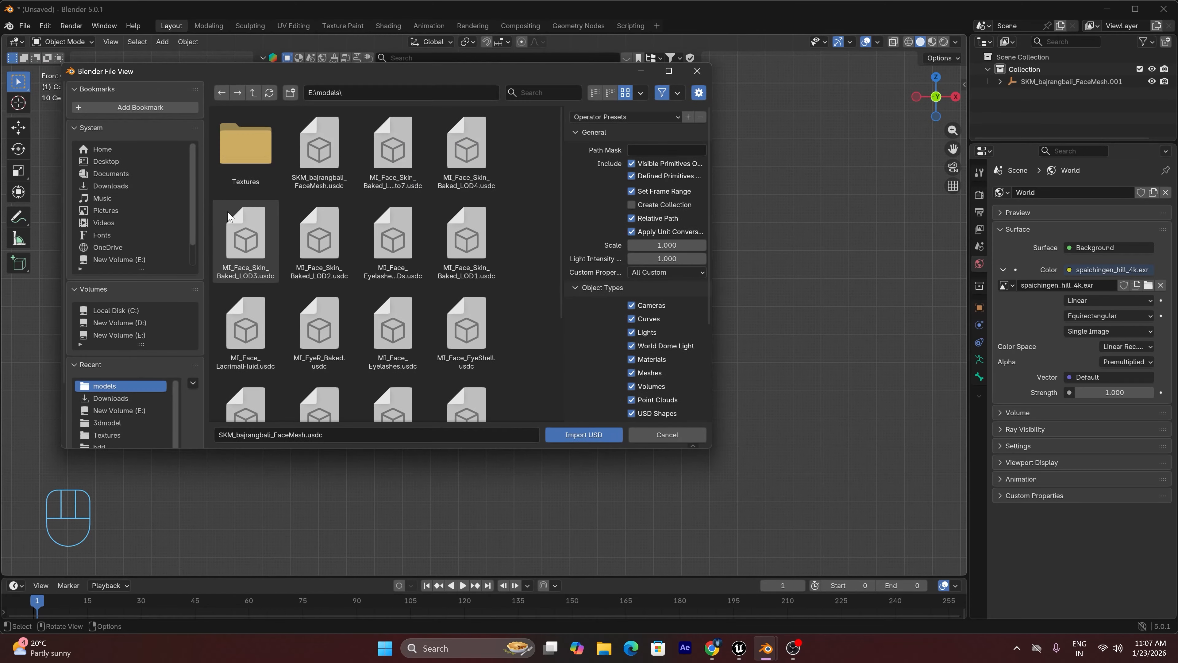
scroll(325, 325, "down", 3)
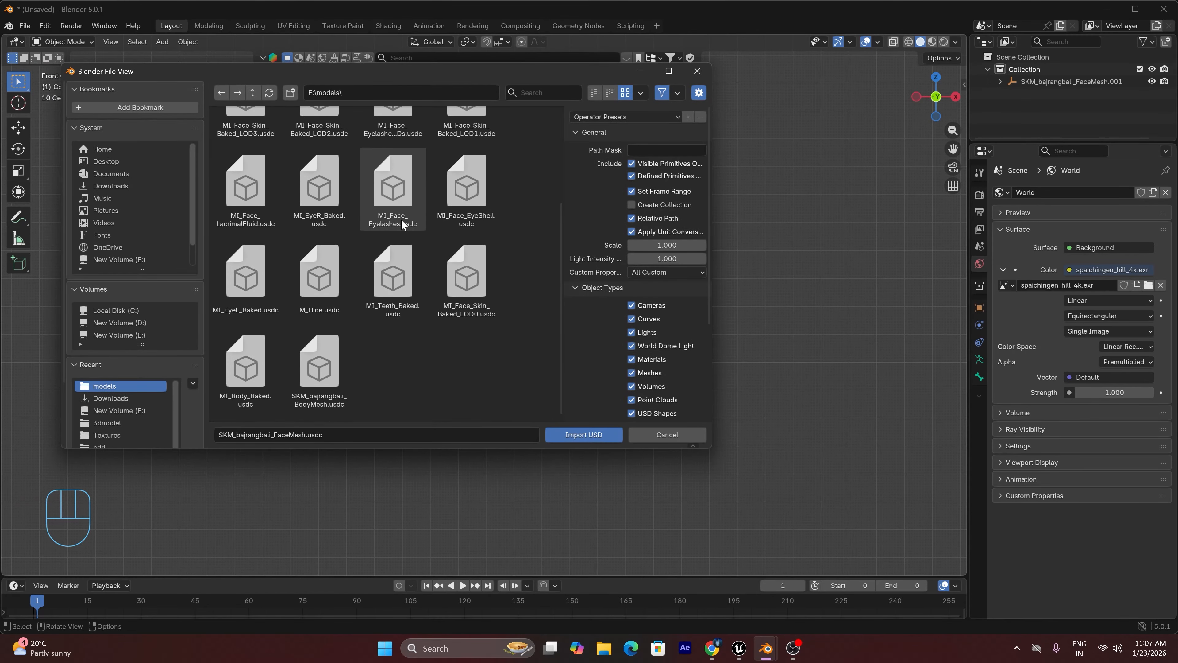
left_click(327, 408)
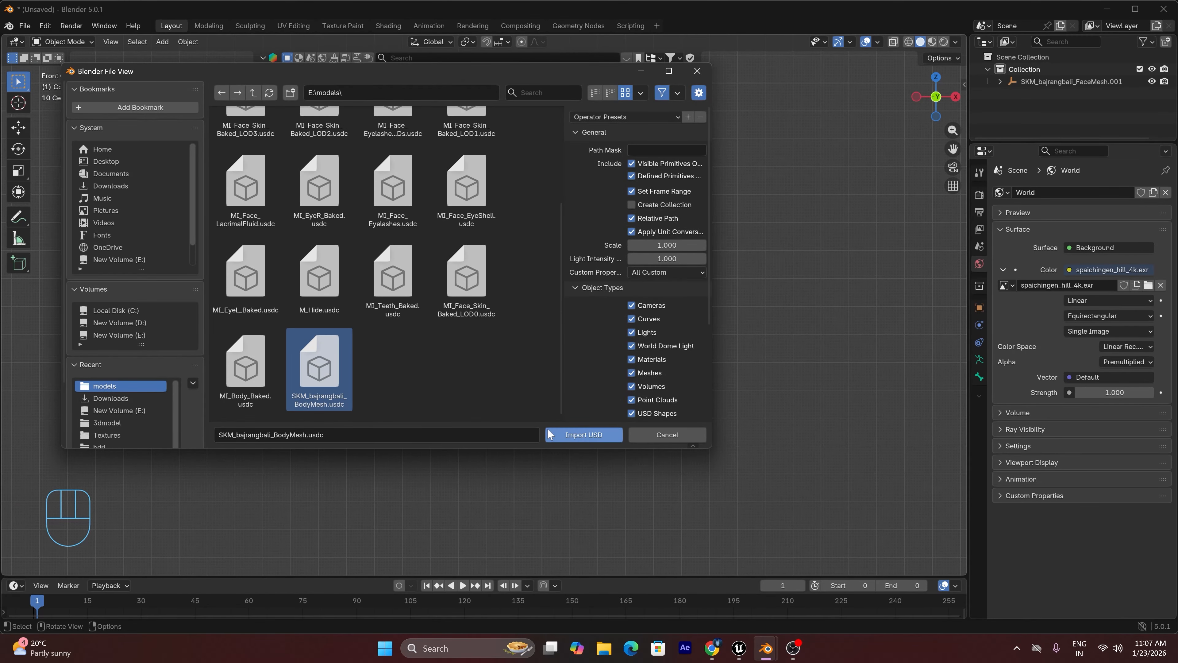
left_click(583, 435)
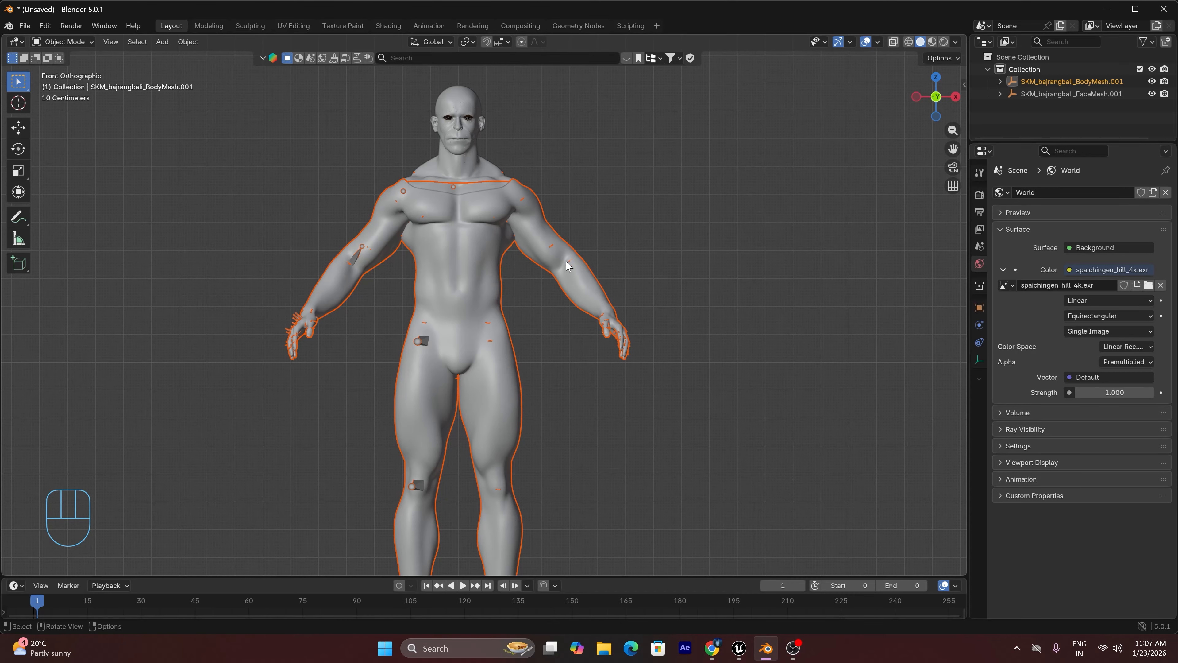
Switch the viewport to Material Preview shading and frame the character's face
left_click_drag(952, 149, 953, 246)
left_click(932, 42)
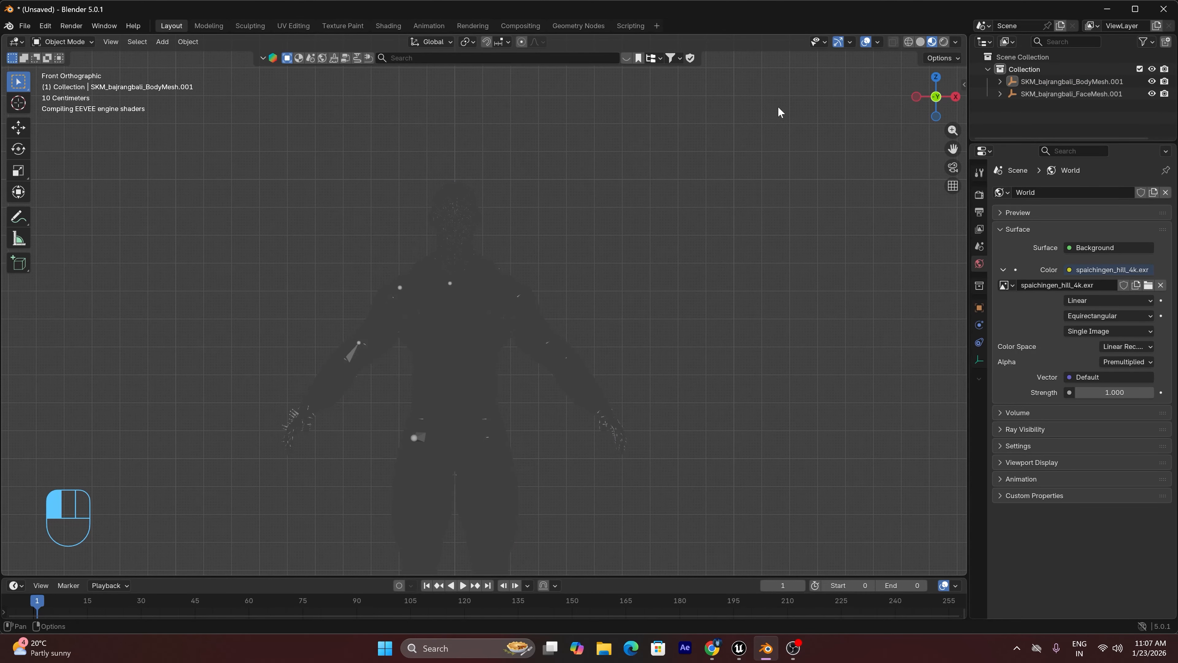
scroll(508, 205, "up", 8)
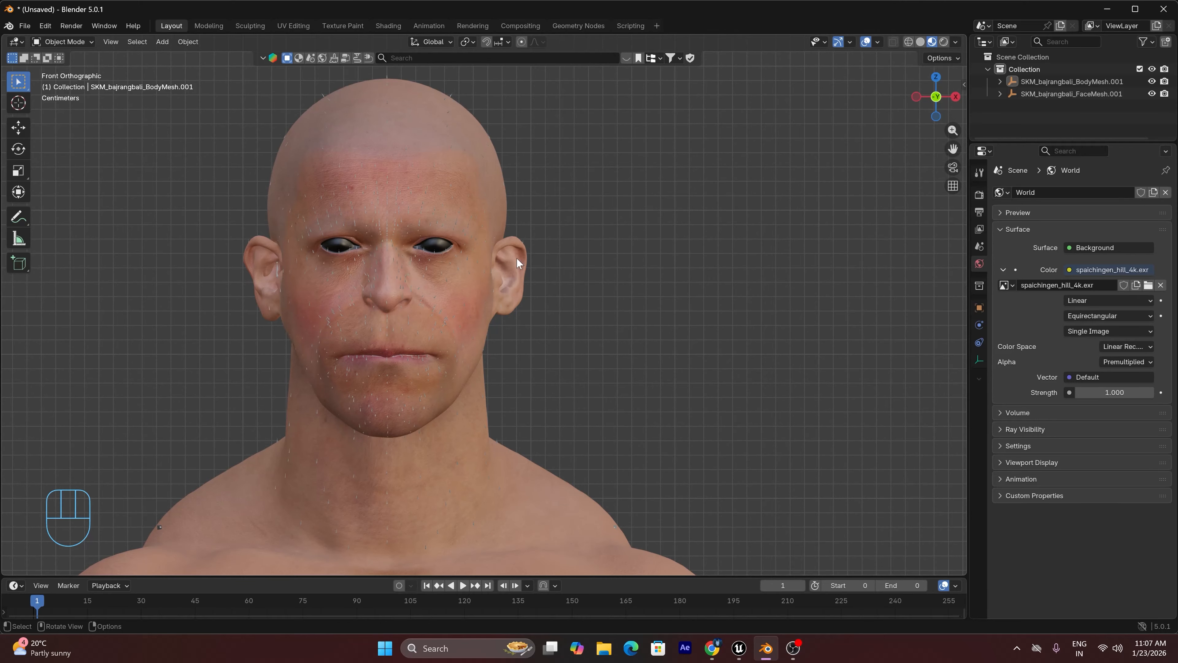
Select the face mesh and make UnrealMaterial the active slot in its material list
left_click(460, 172)
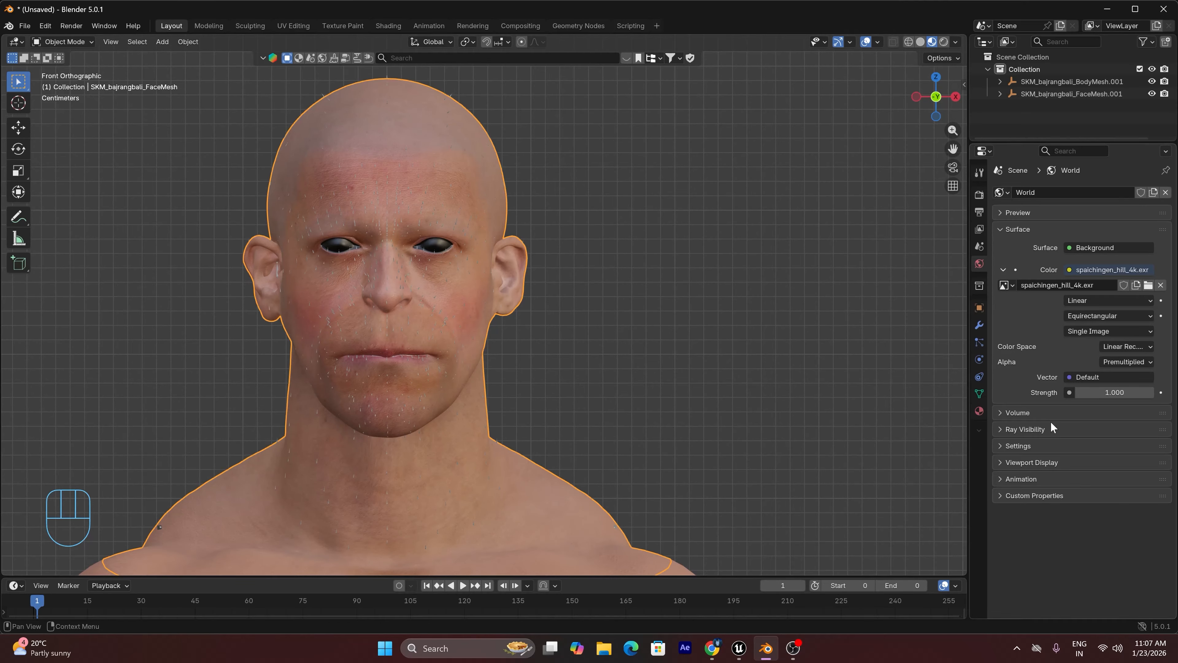
left_click(978, 411)
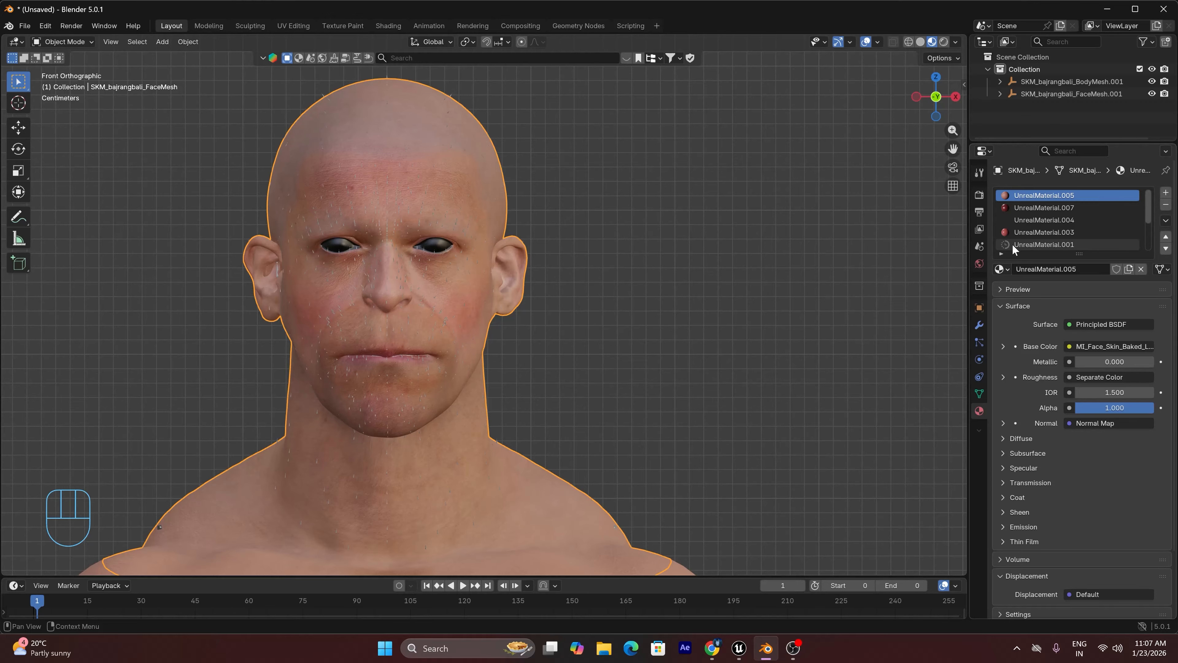
scroll(1046, 212, "down", 3)
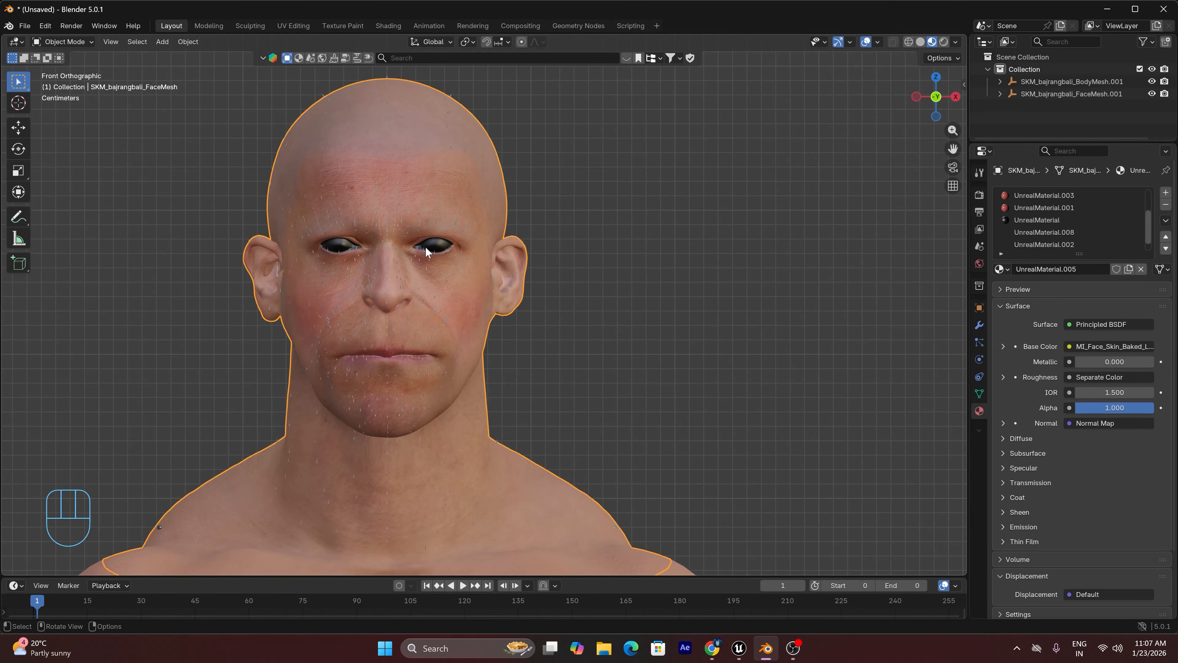
left_click(1023, 220)
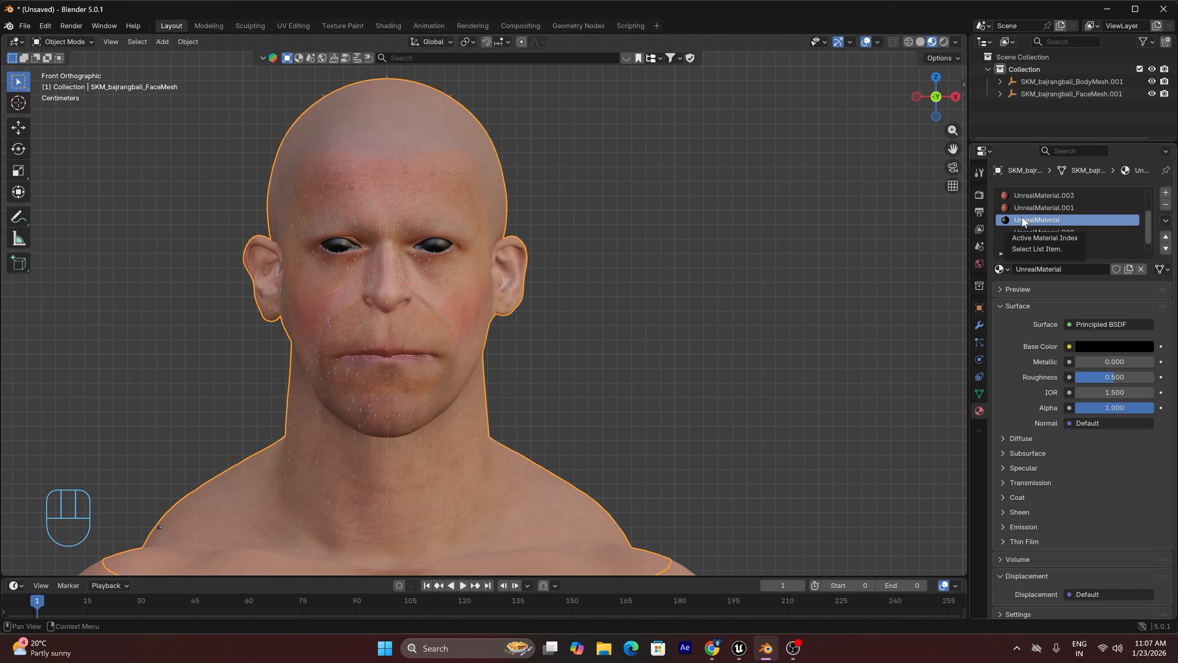
Split the 3D viewport vertically, change one half to a Shader Editor and select the Principled BSDF node of UnrealMaterial
right_click(600, 577)
left_click(571, 564)
left_click(586, 566)
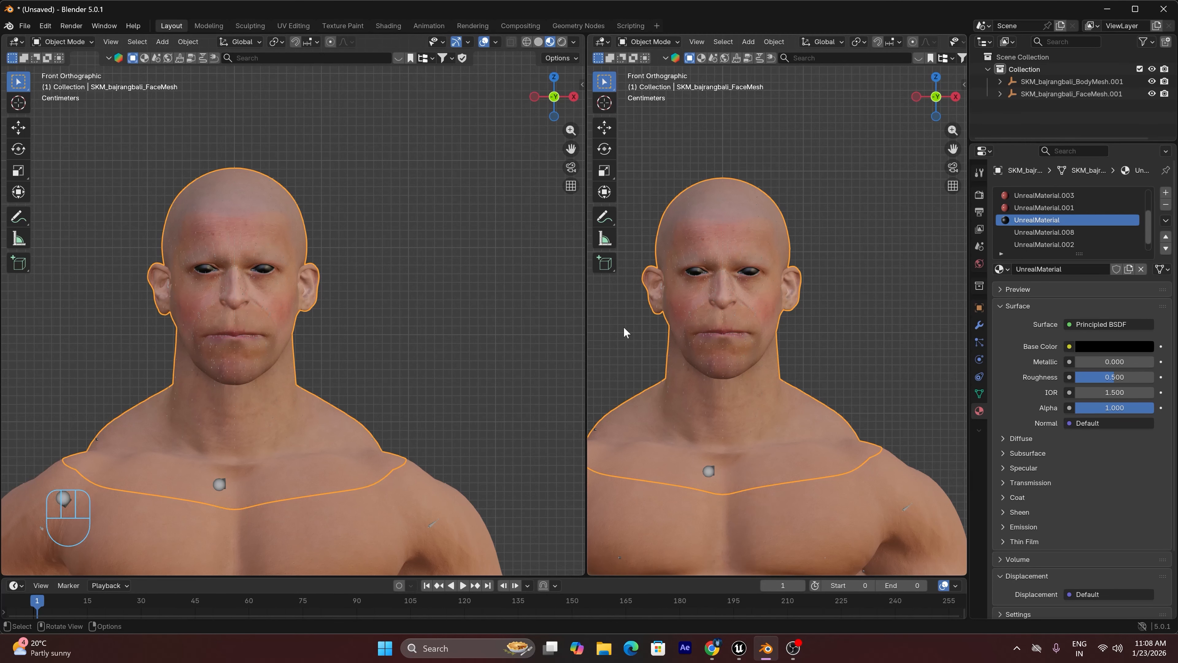
left_click(601, 41)
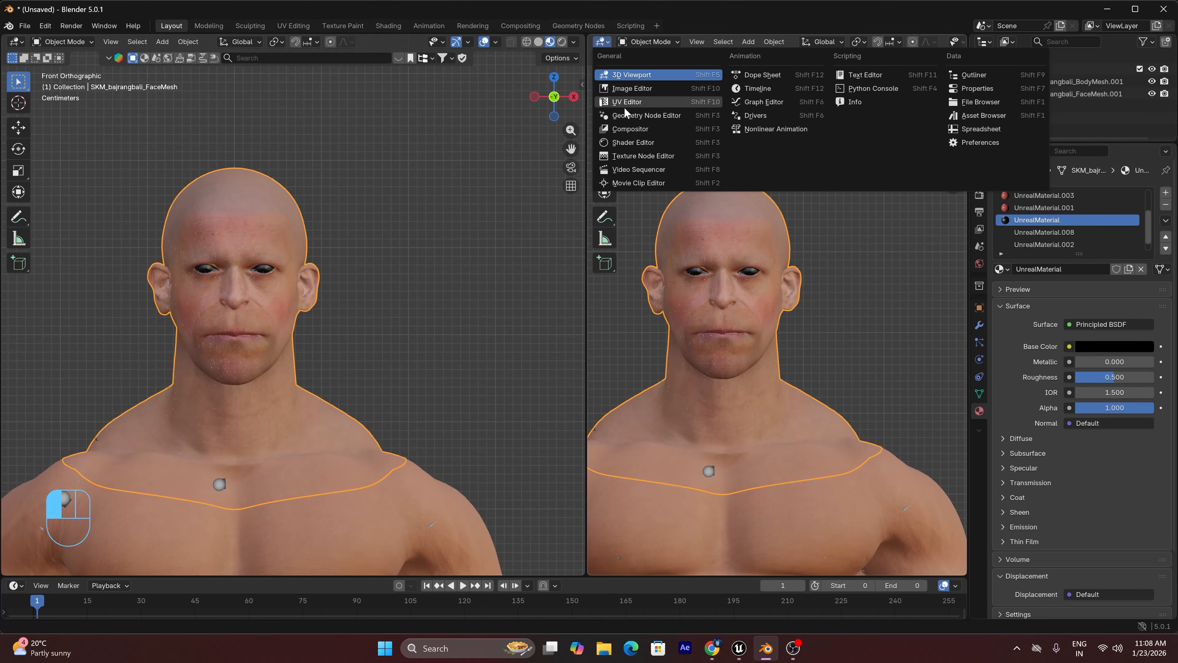
left_click(638, 146)
key("n")
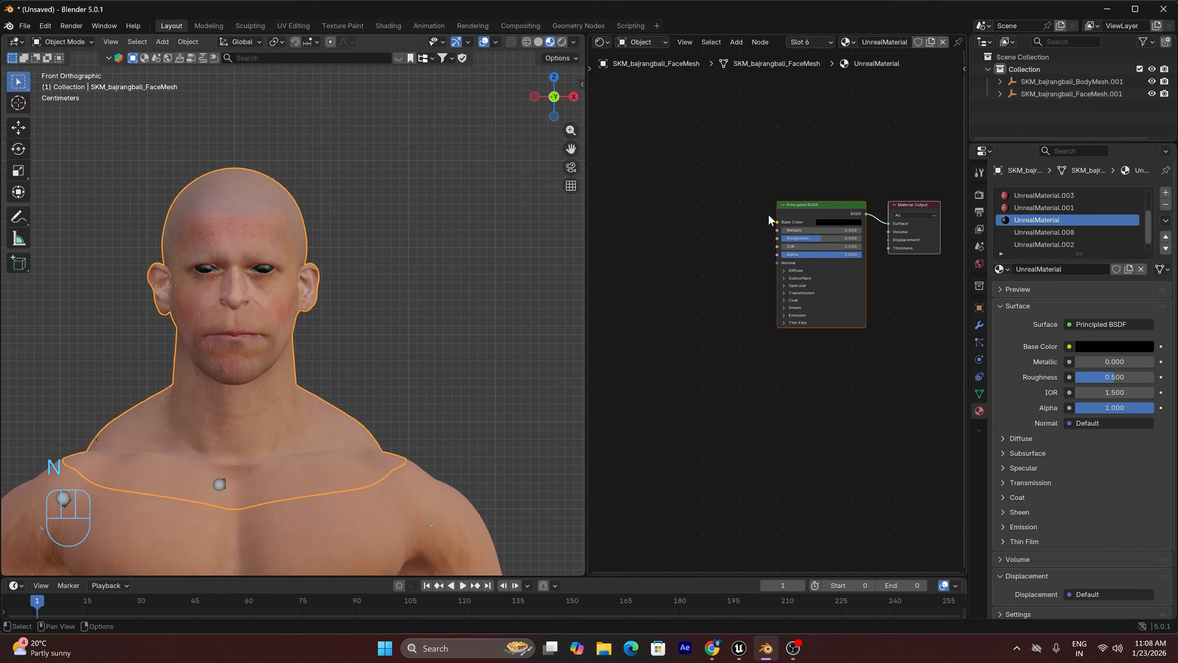
left_click(816, 212)
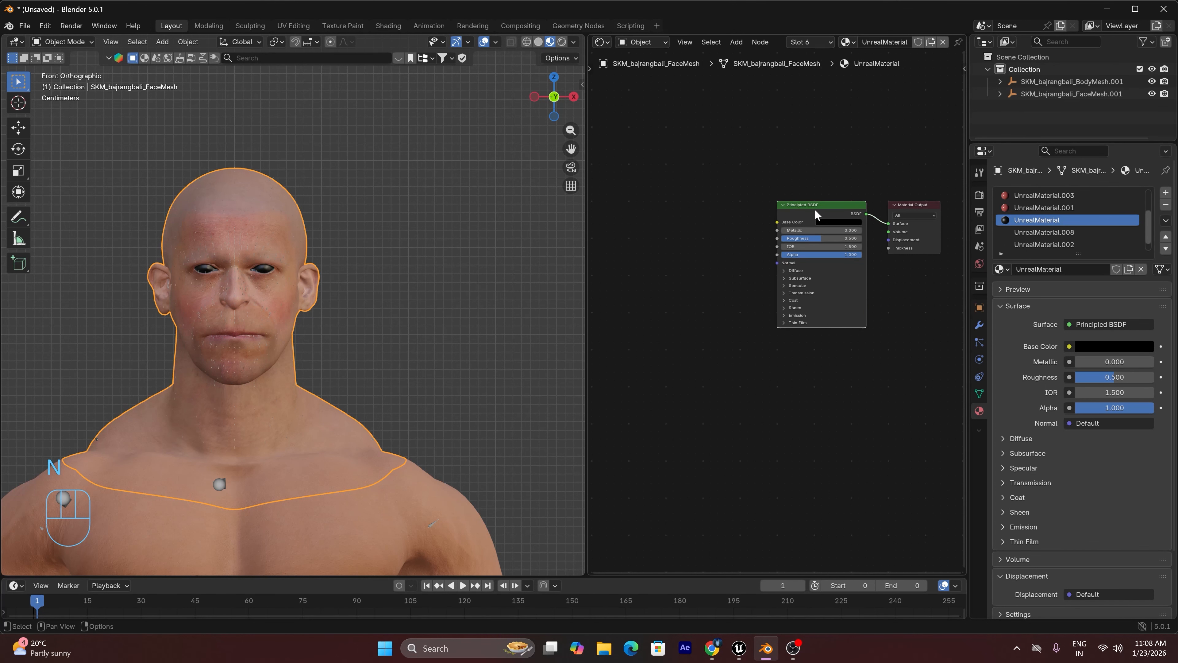
Search the add-on preferences for "no" and check whether Node Wrangler is enabled
left_click(45, 26)
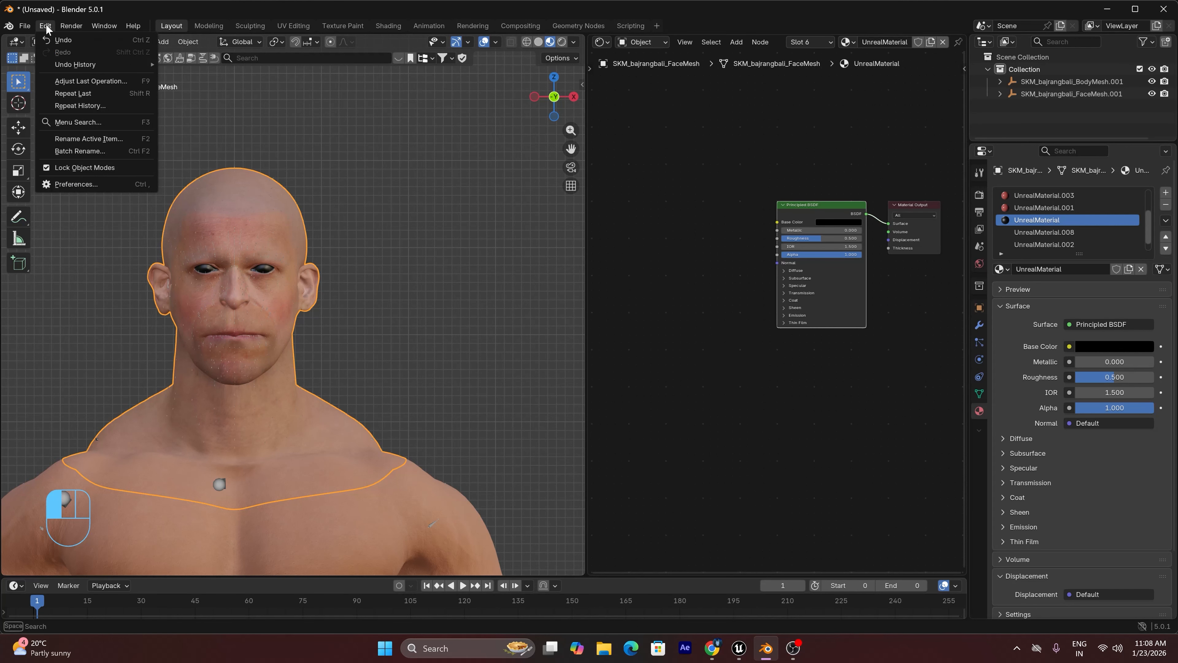
left_click(76, 185)
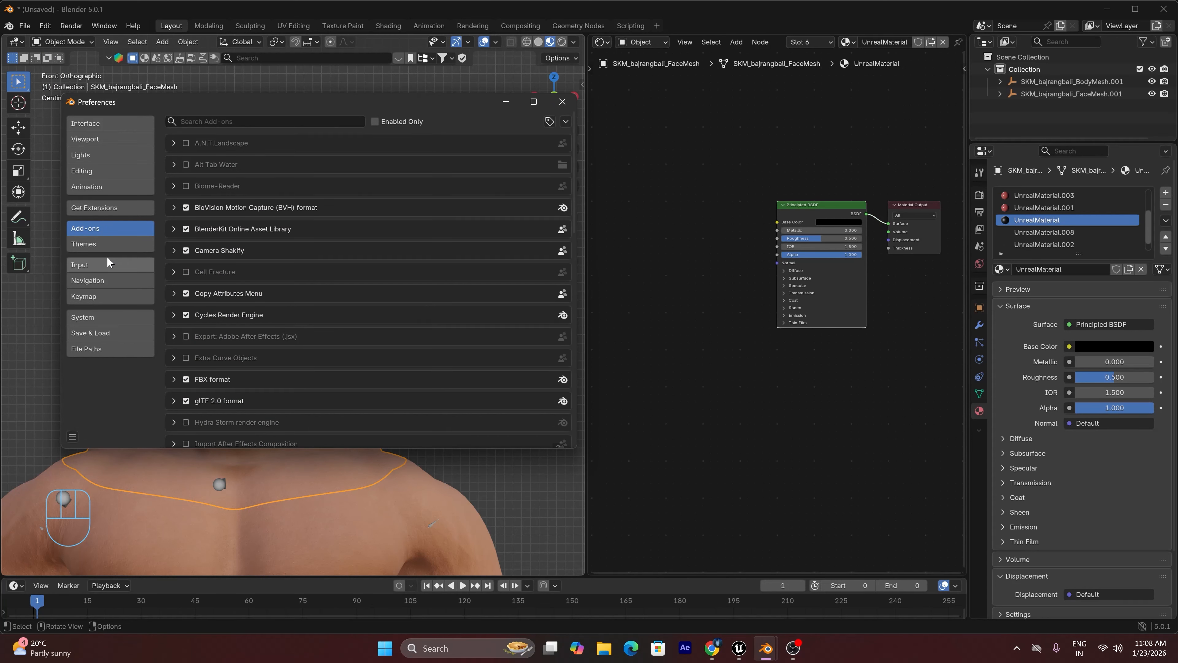
left_click(223, 122)
type("no")
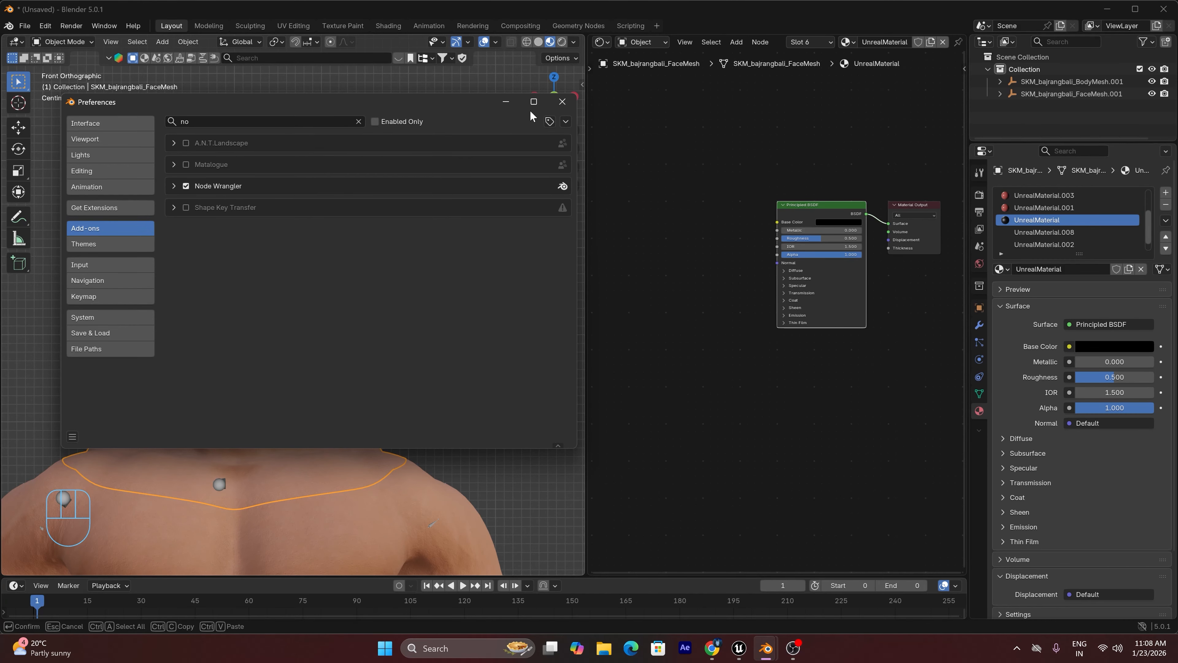
left_click(560, 103)
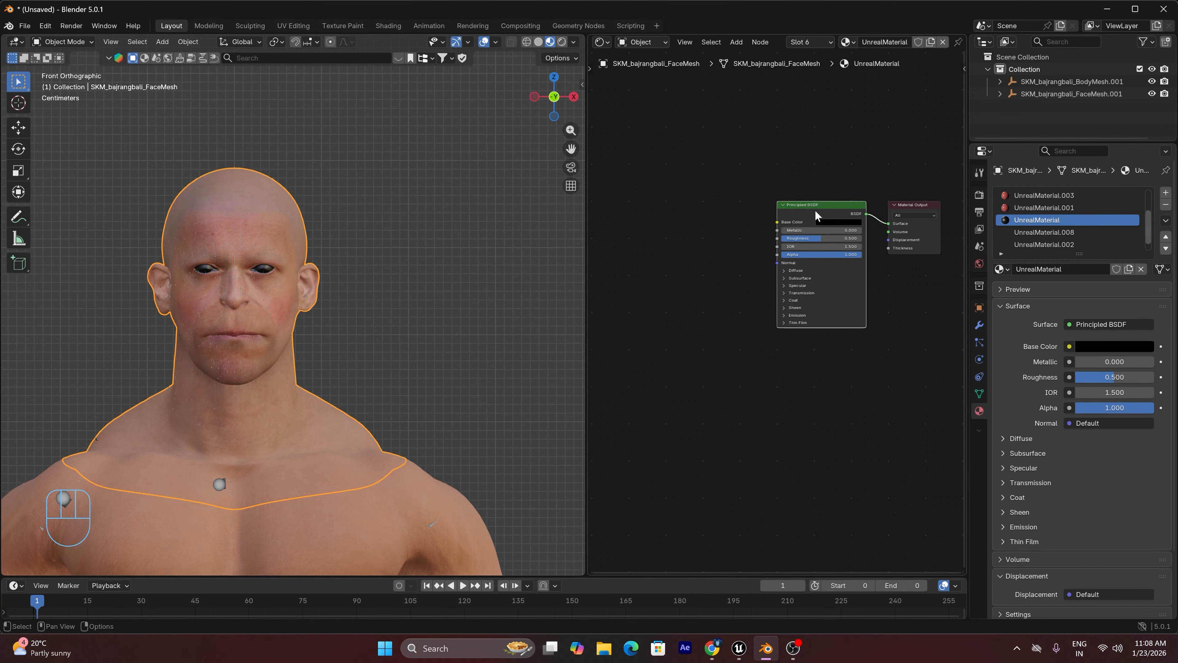
Run Node Wrangler's Principled Texture Setup on the Principled BSDF node with all images from E:\models\Textures
key("ctrl+shift+t")
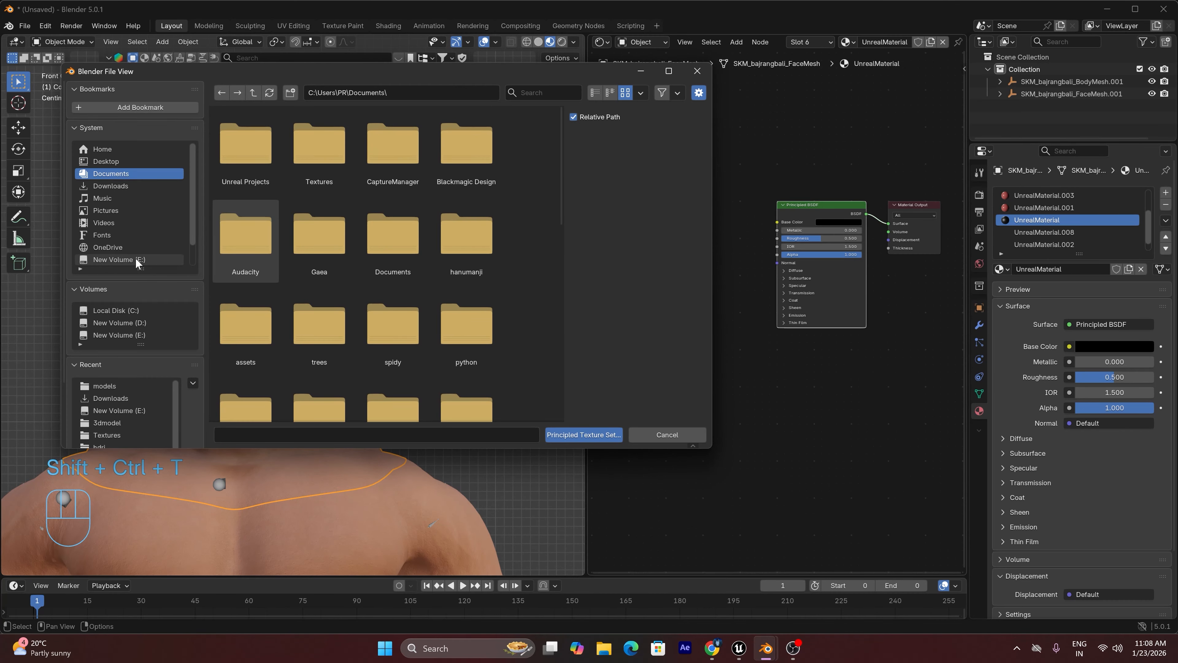
left_click(157, 260)
left_click(245, 160)
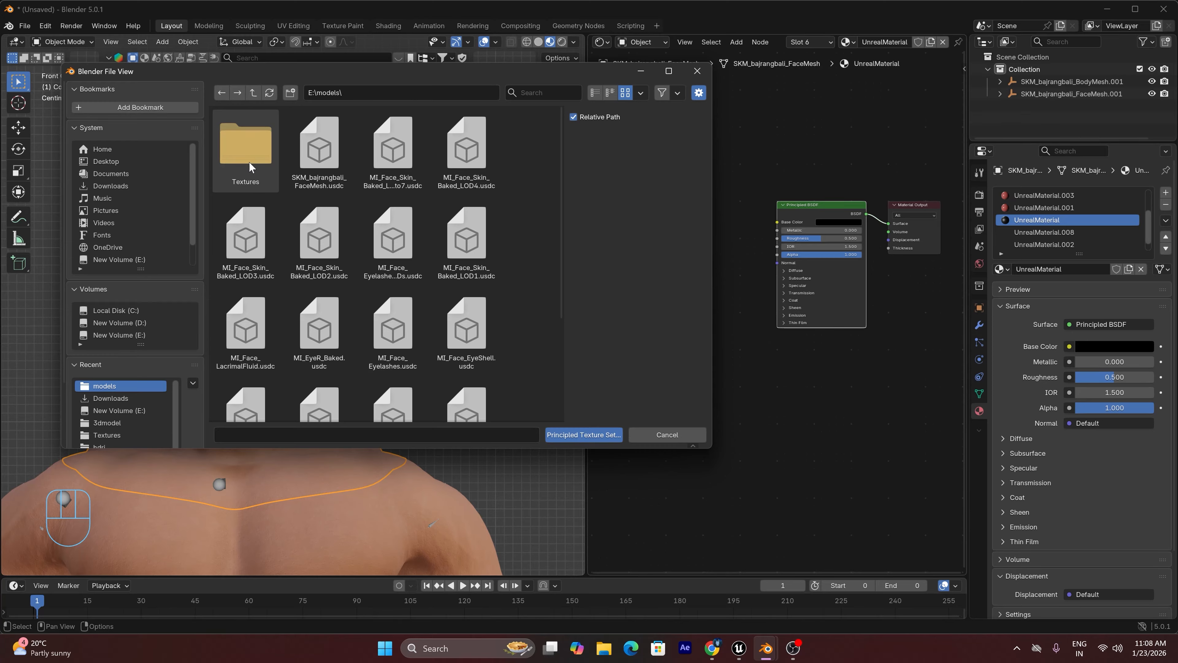
left_click(248, 161)
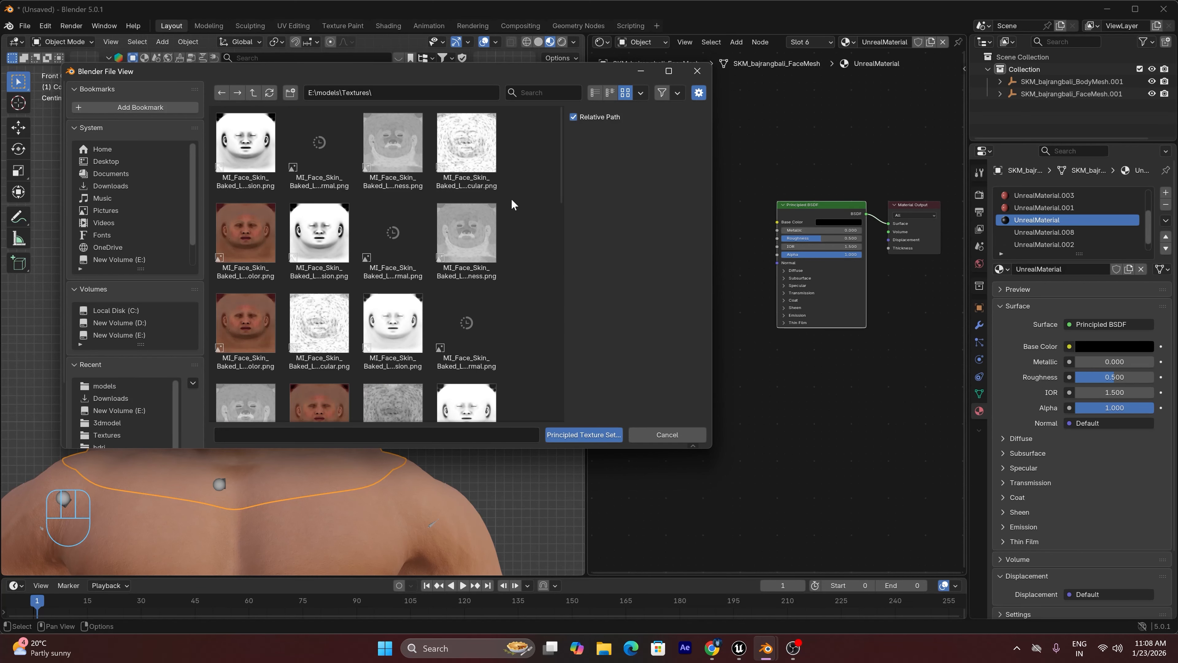
key("a")
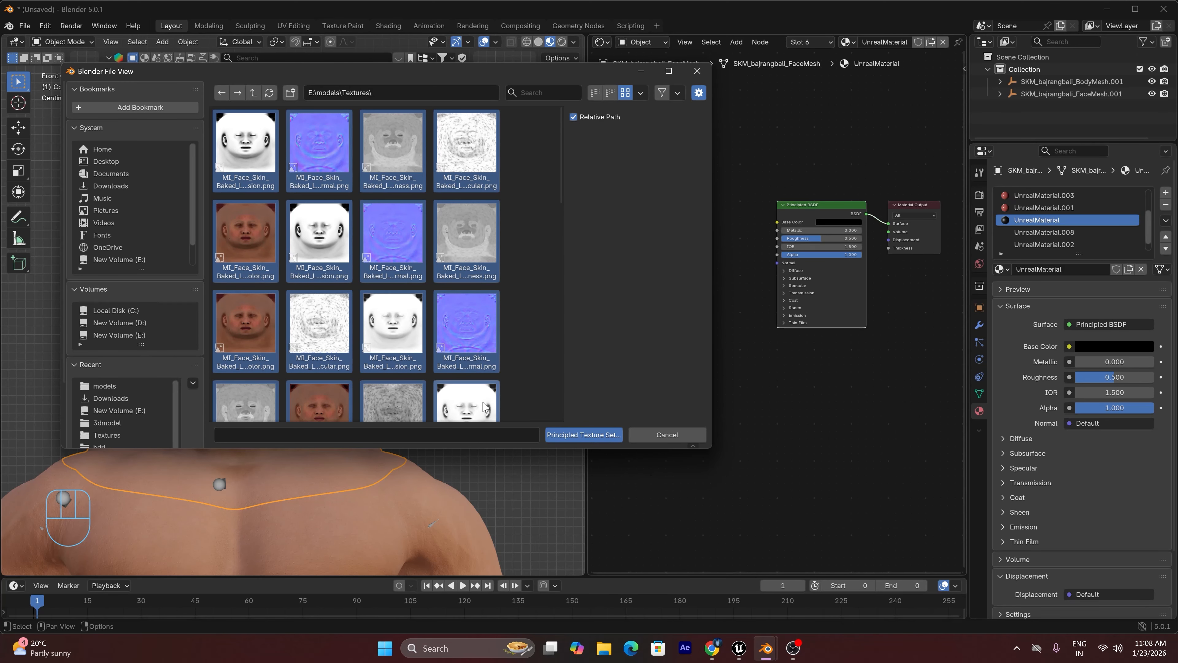
left_click(597, 436)
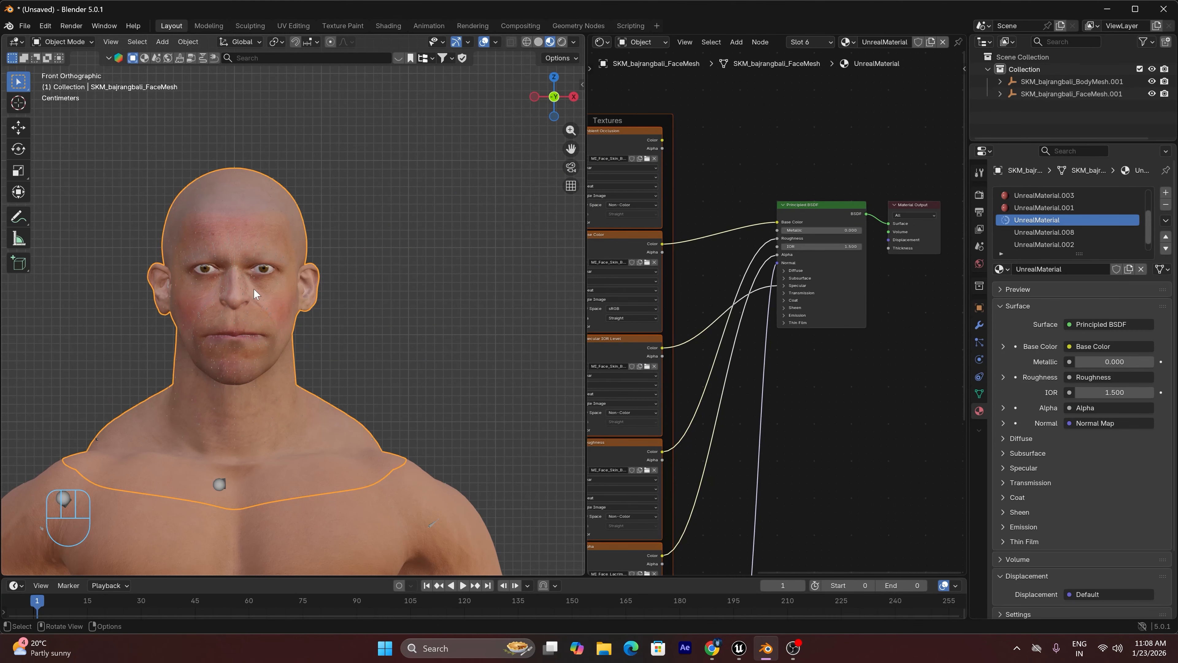
Set the viewport to Solid shading and hide the object with the small spikes covering the face
scroll(254, 289, "up", 4)
left_click_drag(560, 98, 545, 106)
scroll(269, 242, "up", 6)
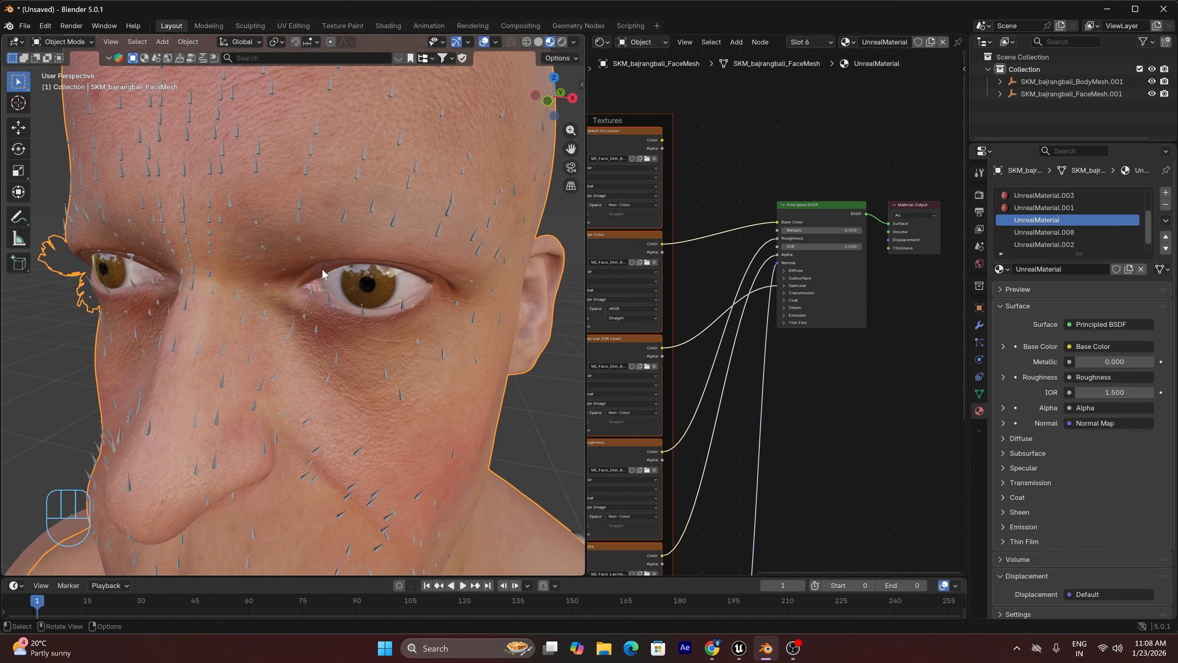
left_click(538, 41)
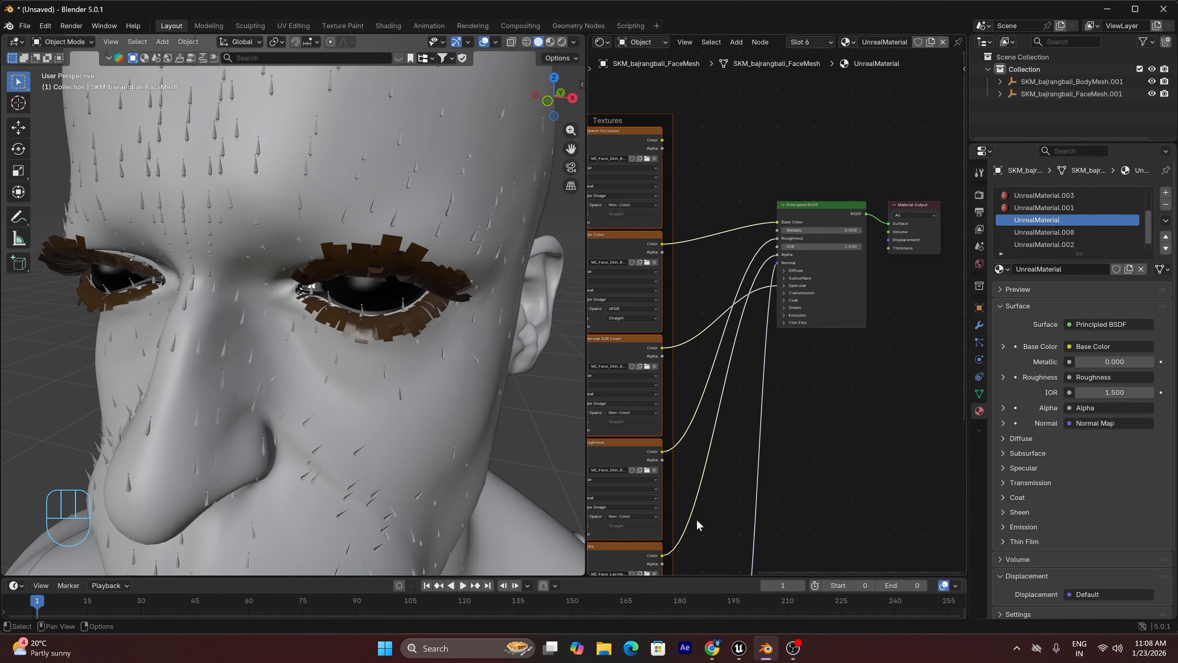
left_click(358, 179)
key("h")
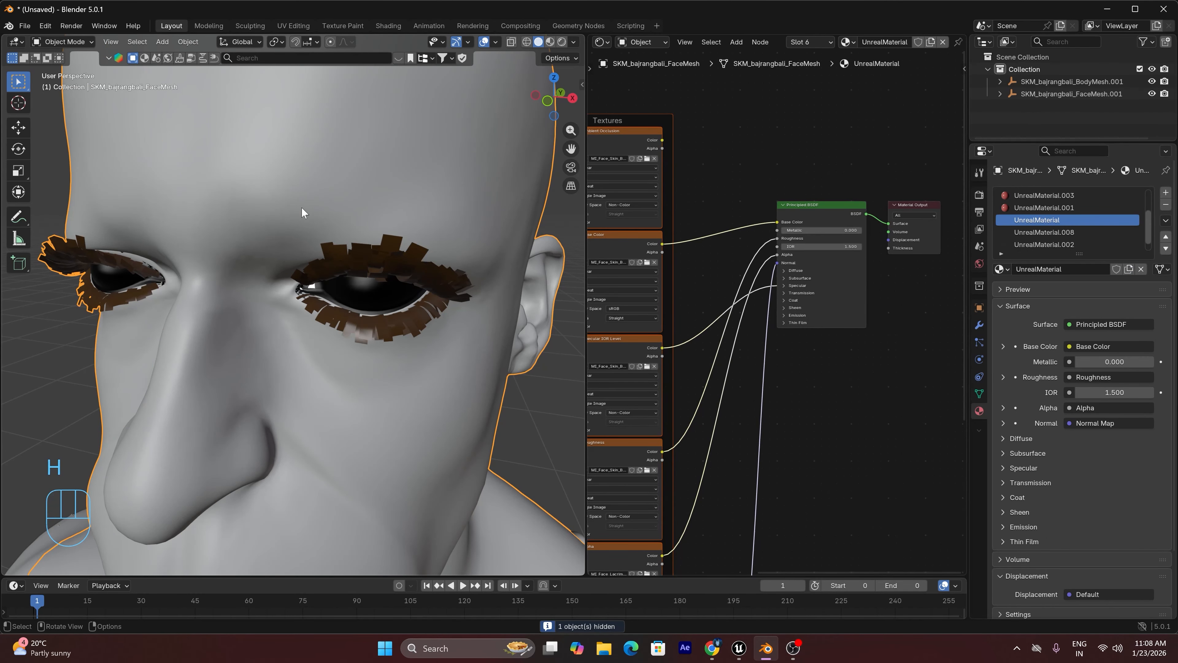
Enter Edit Mode on the face mesh and select the geometry assigned to UnrealMaterial.008
key("Tab")
scroll(1124, 211, "down", 1)
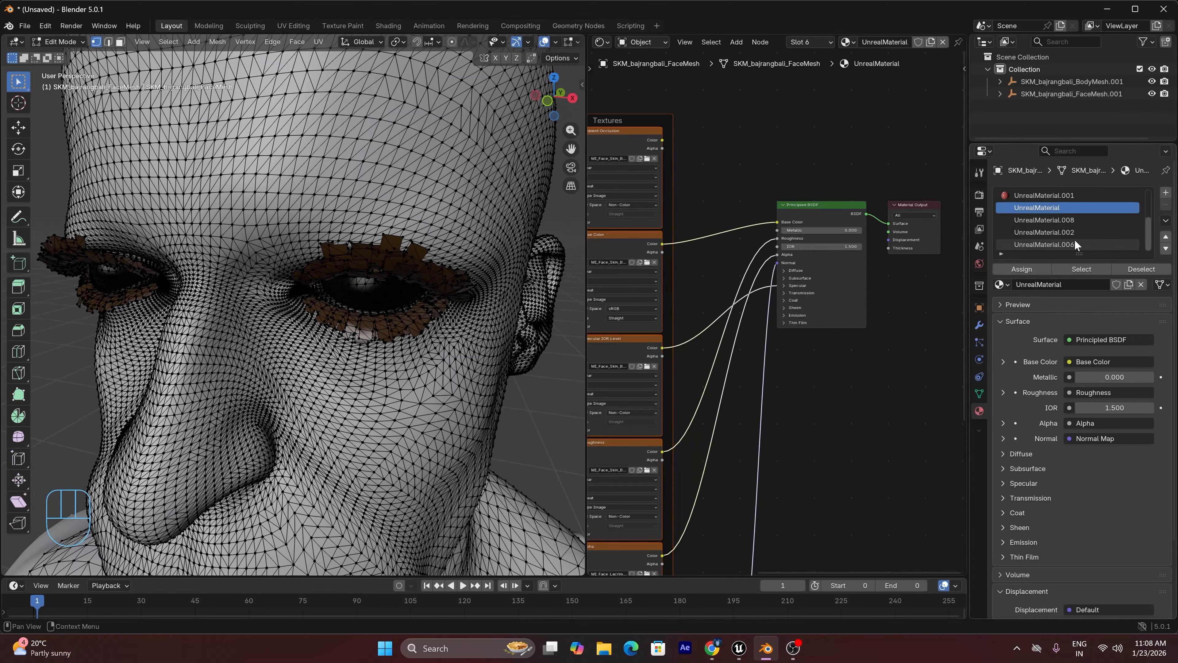
scroll(1076, 241, "up", 2)
left_click(1036, 244)
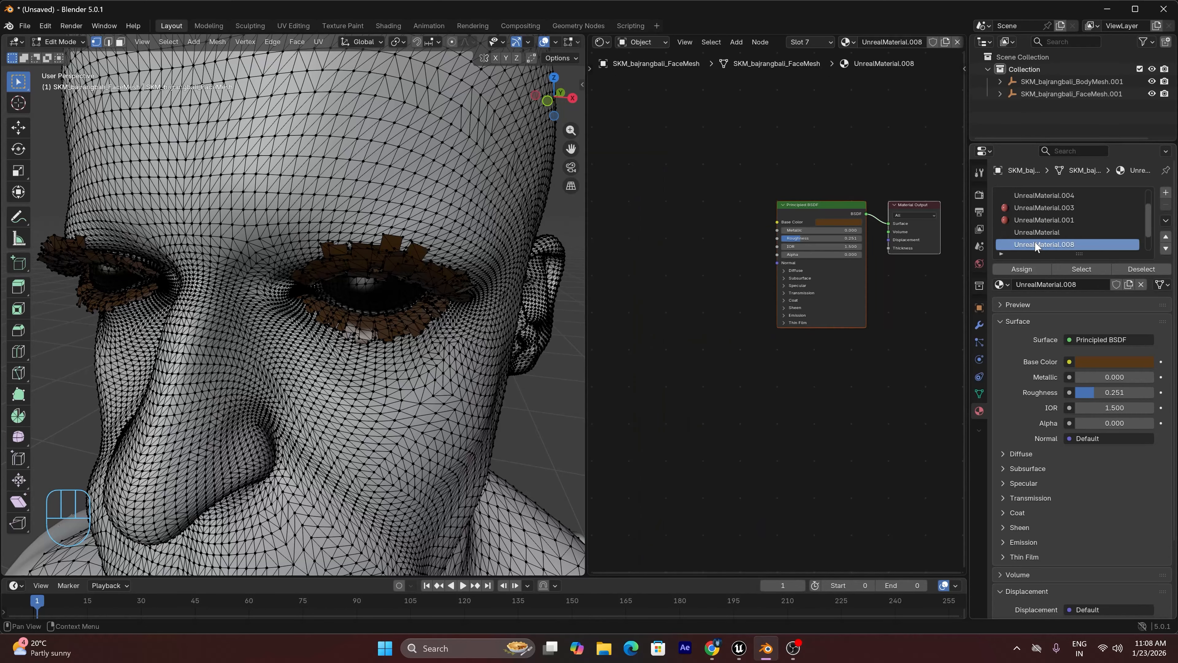
left_click(1081, 269)
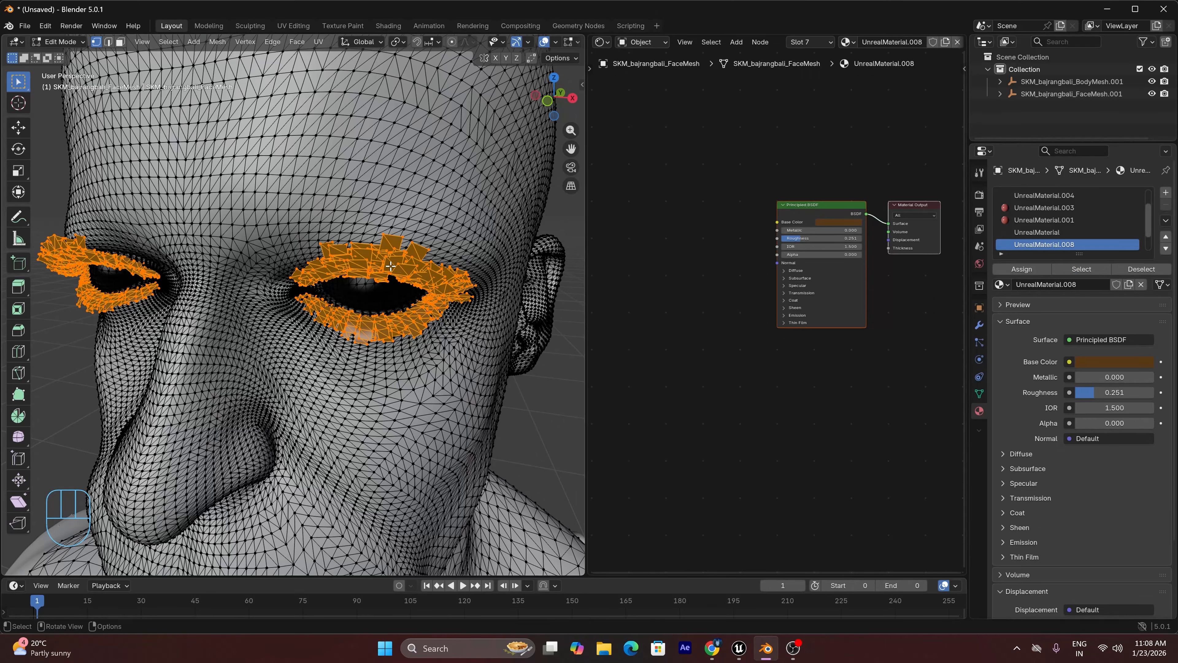
Rename the material UnrealMaterial.008 as "eyelesh\"
double_click(1044, 244)
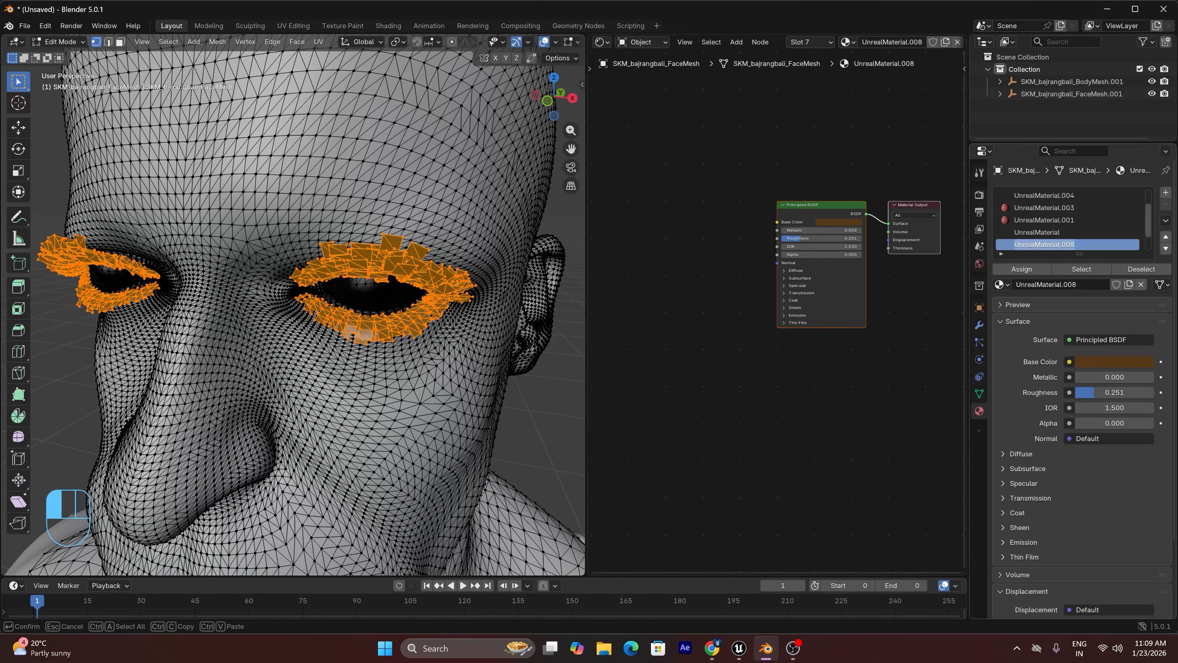
type("eyelesh\\")
key("Return")
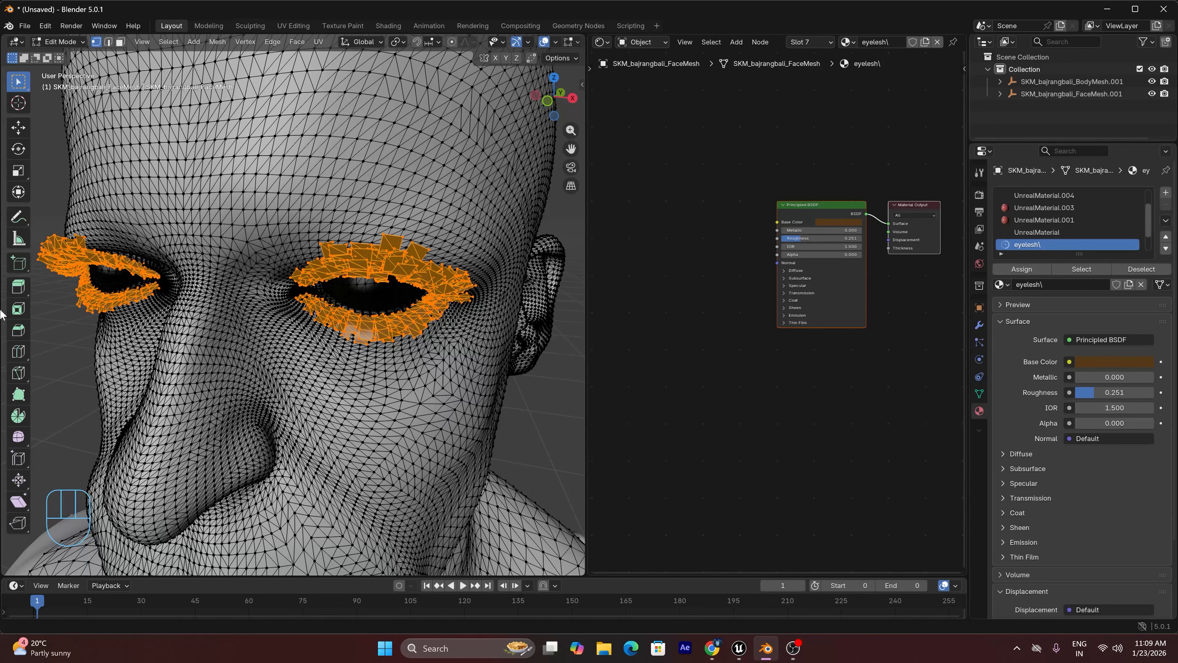
Select the face-skin geometry assigned to UnrealMaterial.005, rename that material "face", and clear the mesh selection
scroll(1065, 211, "up", 2)
left_click(1044, 195)
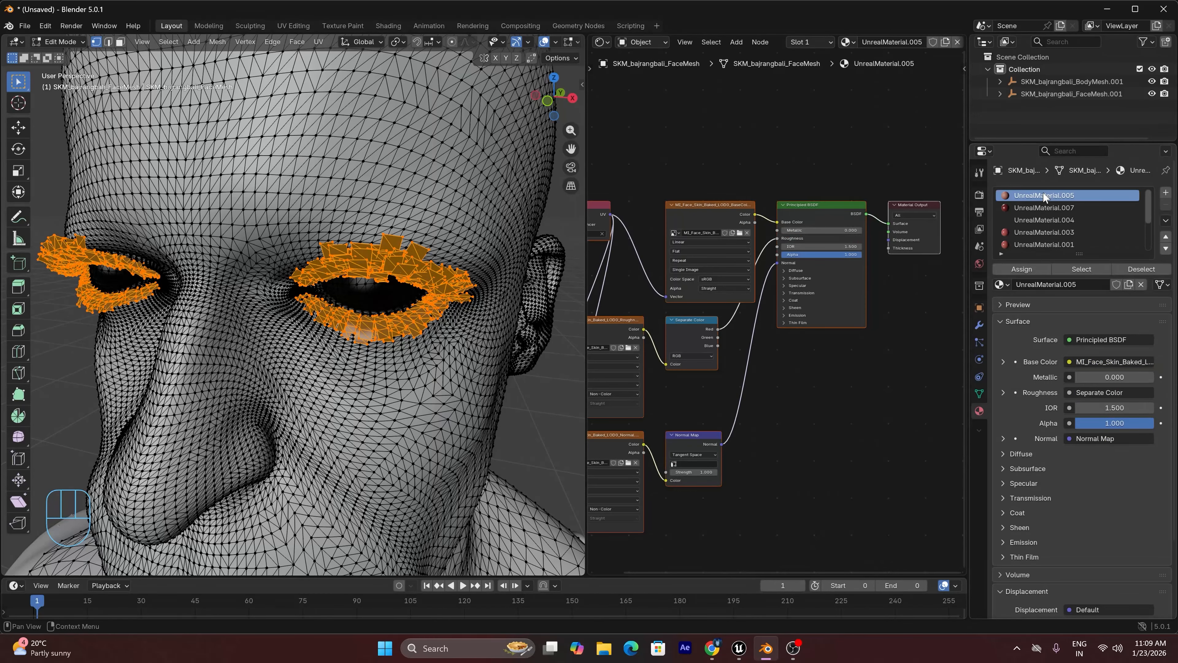
left_click(1082, 270)
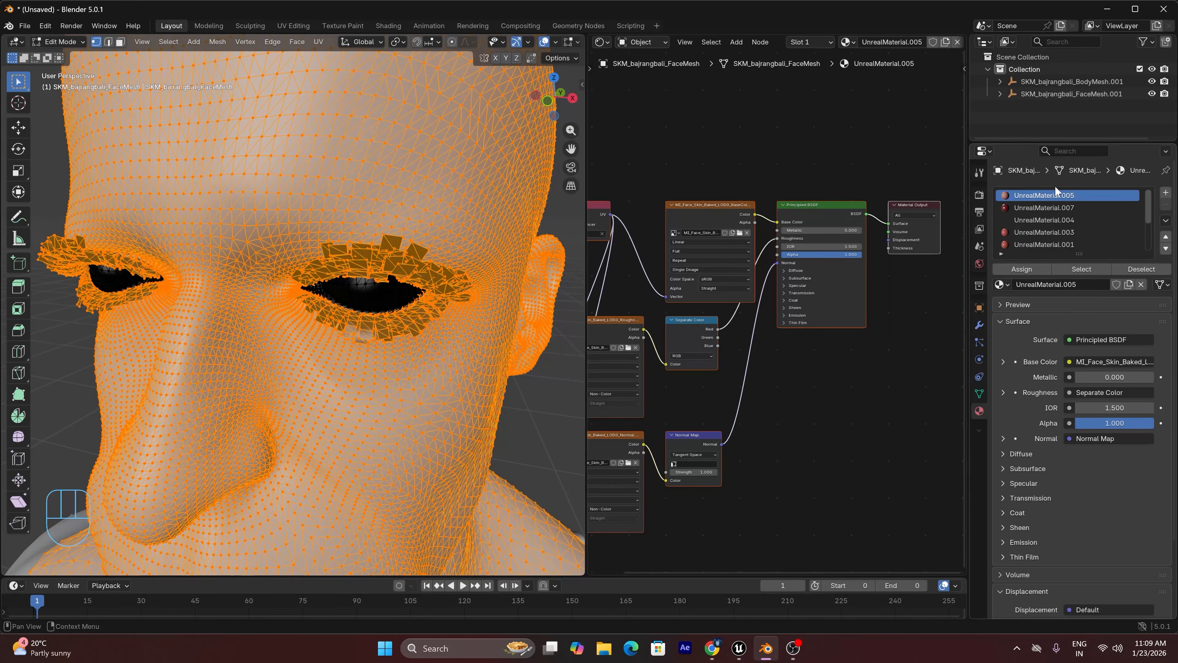
double_click(1046, 194)
type("face")
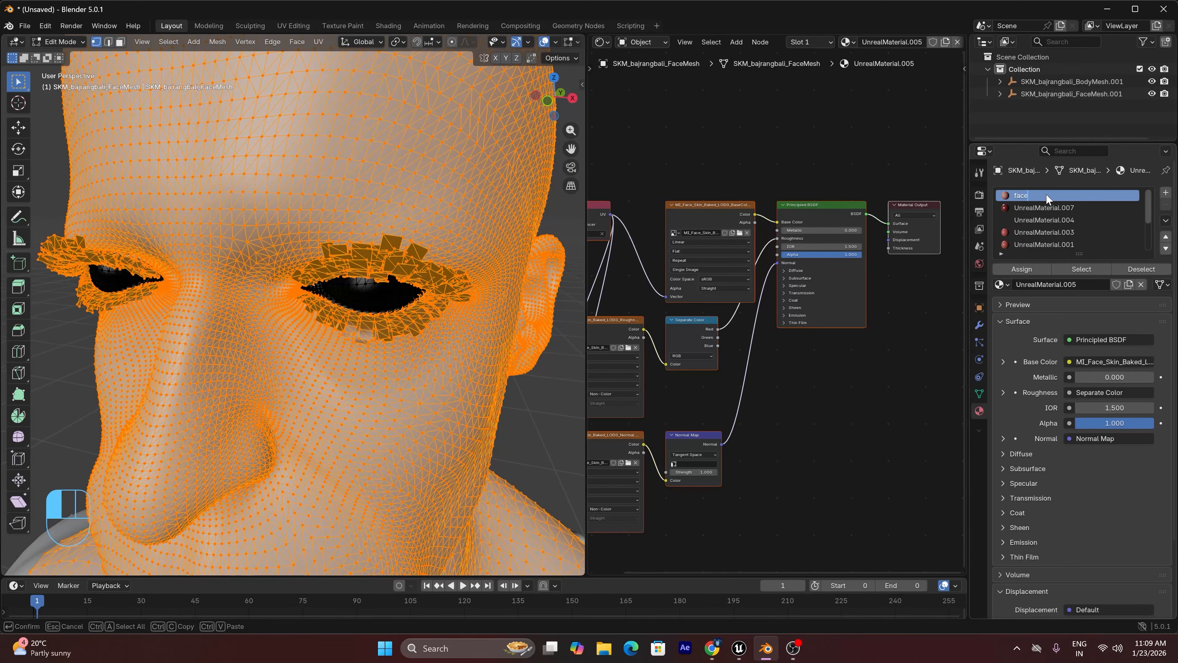
key("Return")
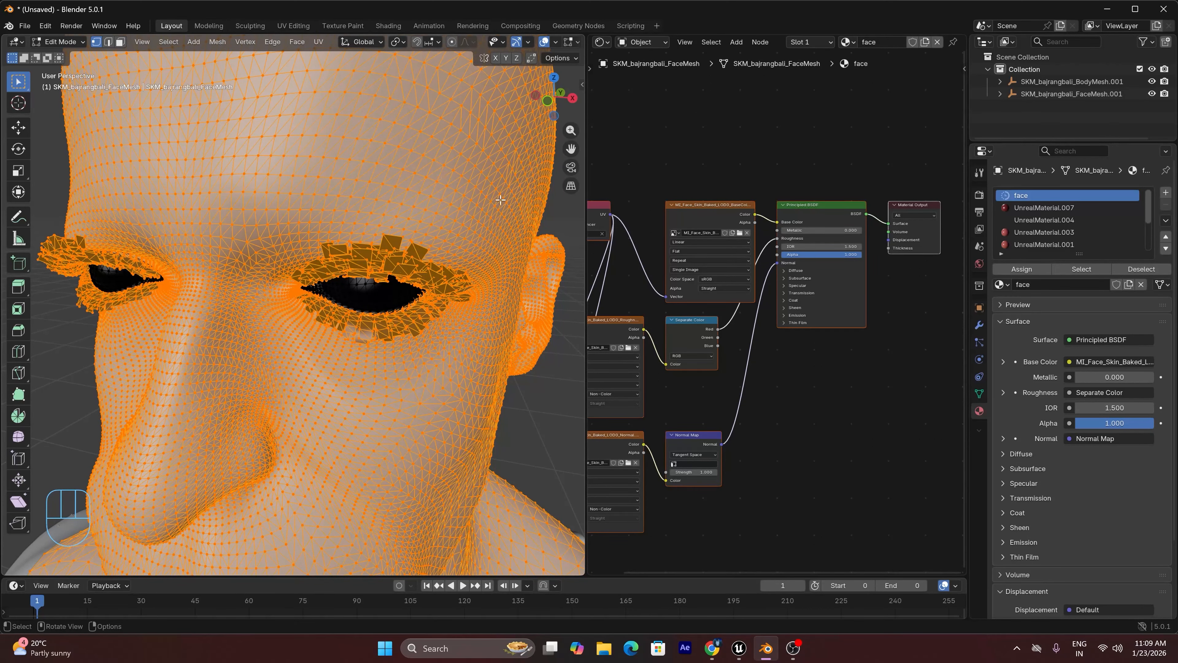
left_click(563, 214)
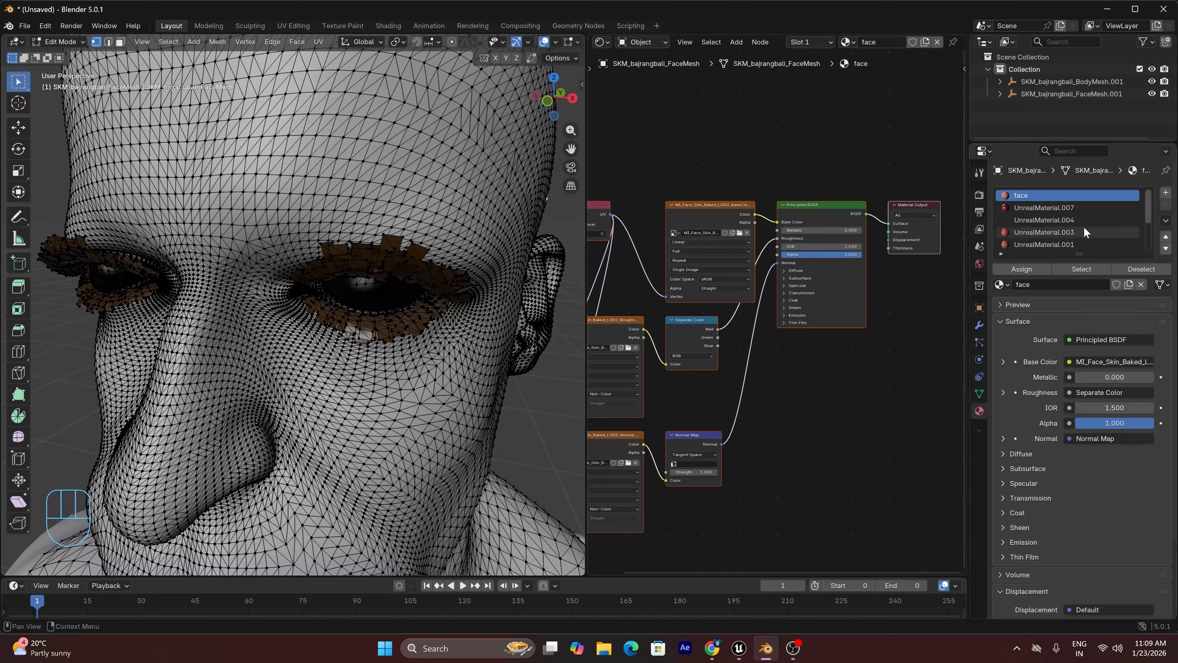
Remove the trailing backslash from the eyelash material's name so it reads "eyelesh"
scroll(1057, 217, "down", 4)
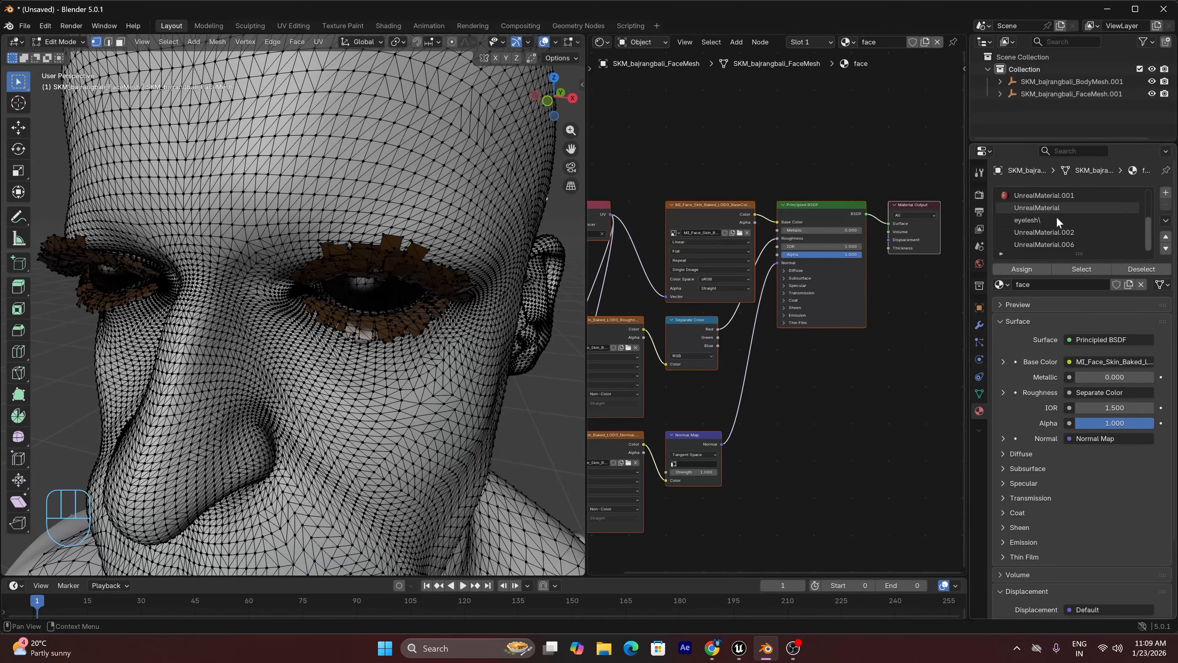
double_click(1038, 219)
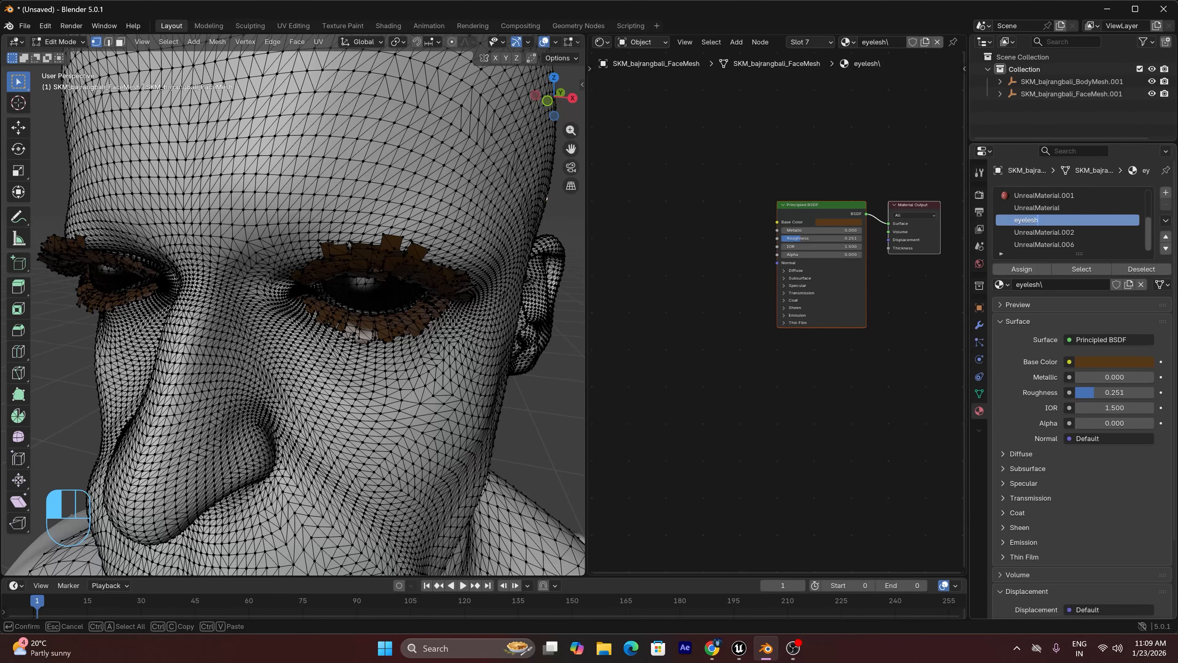
key("Return")
Return the face mesh to Object Mode and set the viewport to Material Preview shading
scroll(833, 209, "up", 2)
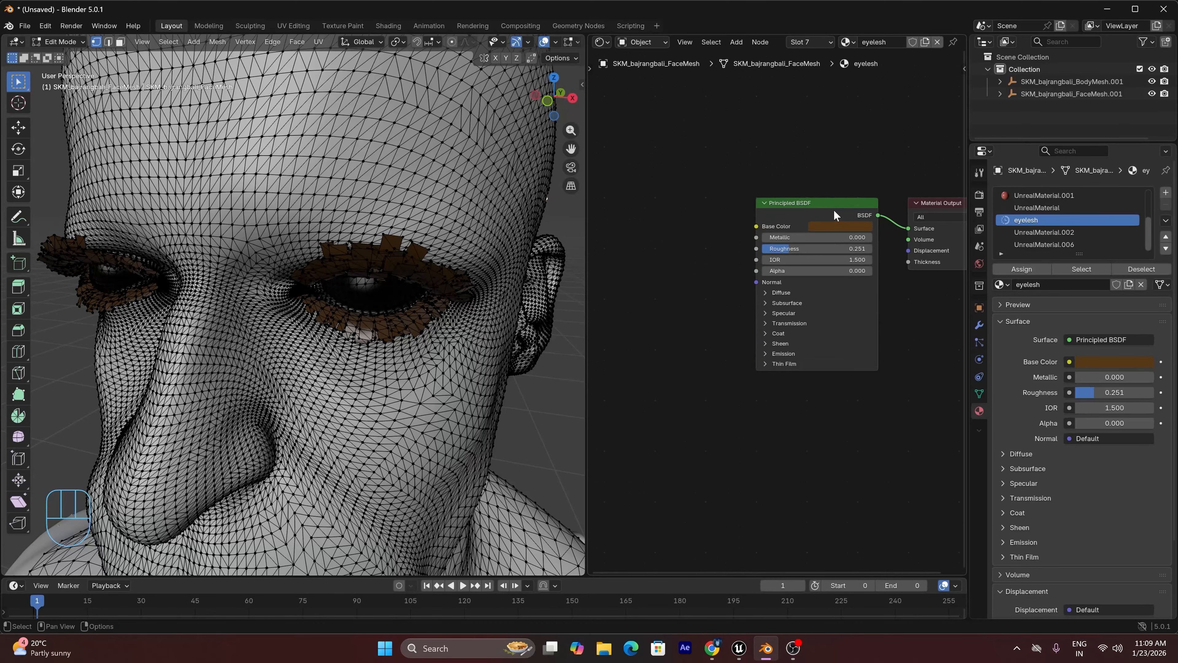
key("Tab")
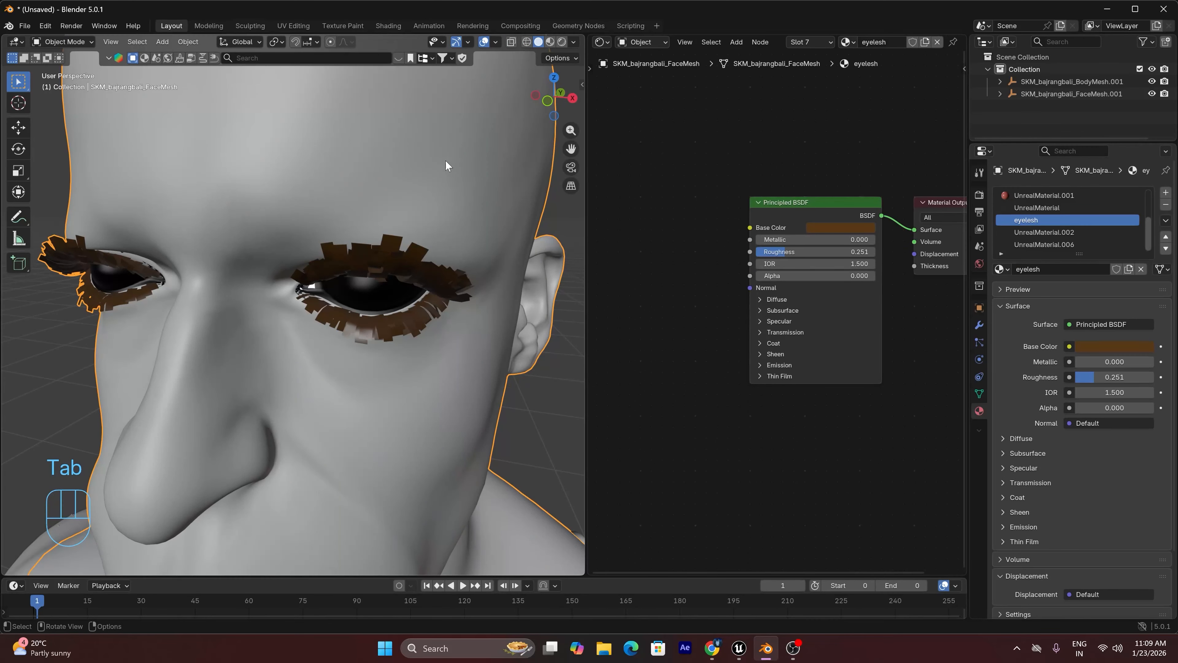
left_click(549, 42)
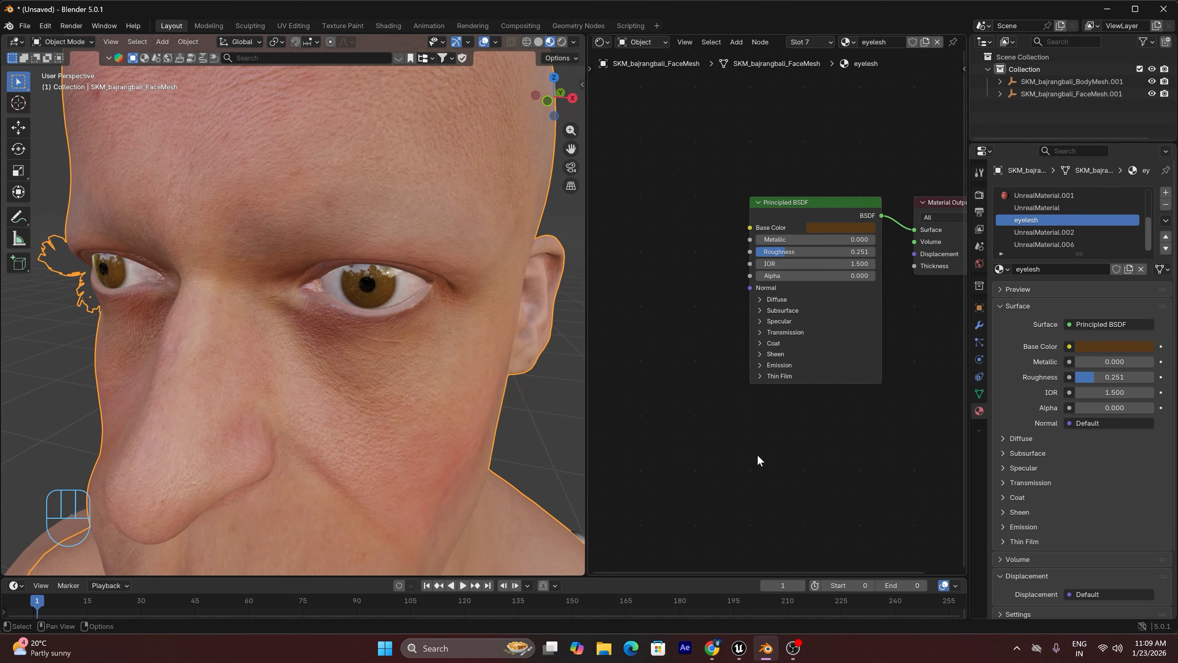
Switch to Unreal Engine and open the Content folder MetaHumans/Common/Textures/Eyelashes
left_click(737, 651)
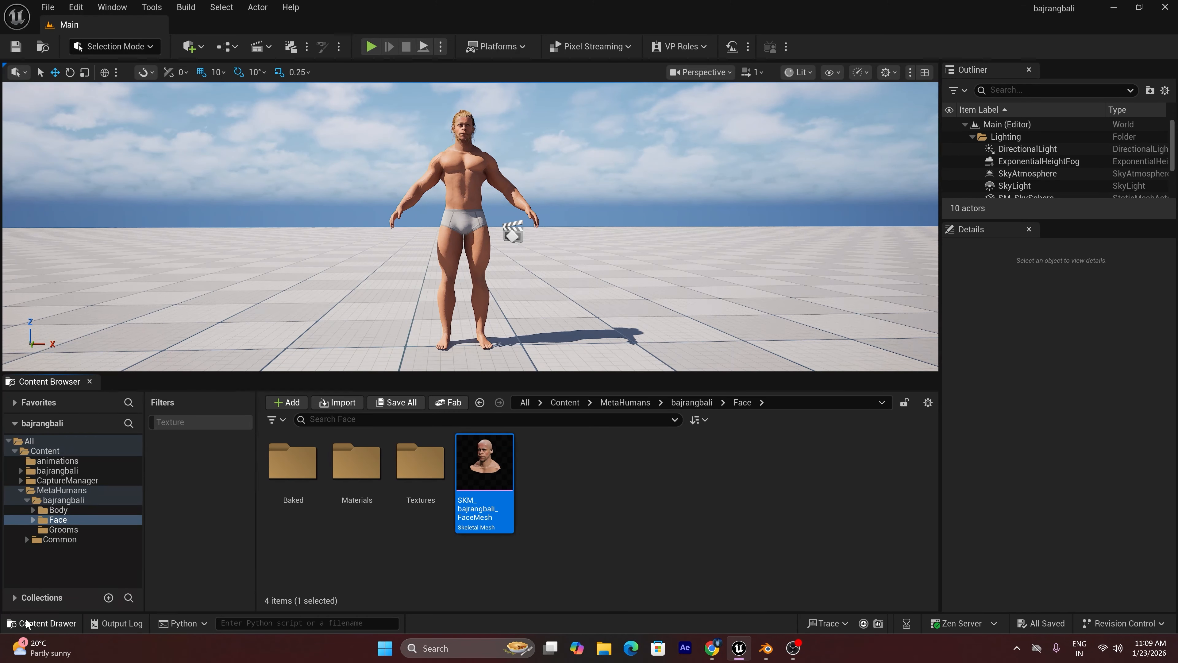
left_click(64, 540)
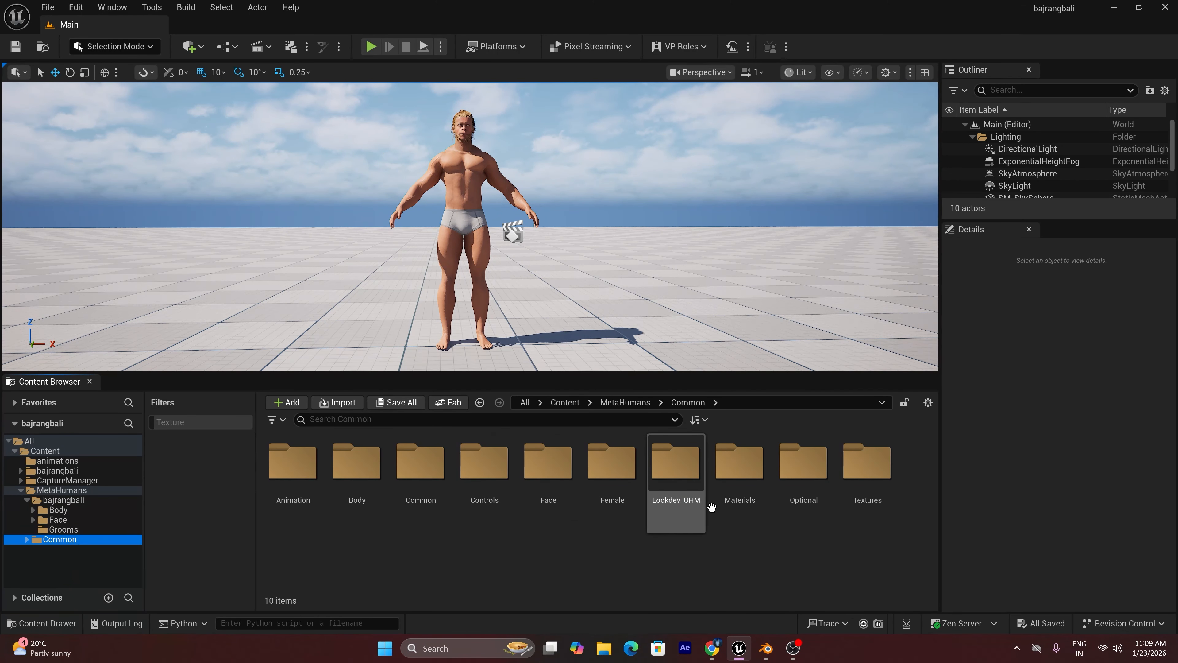
left_click(860, 476)
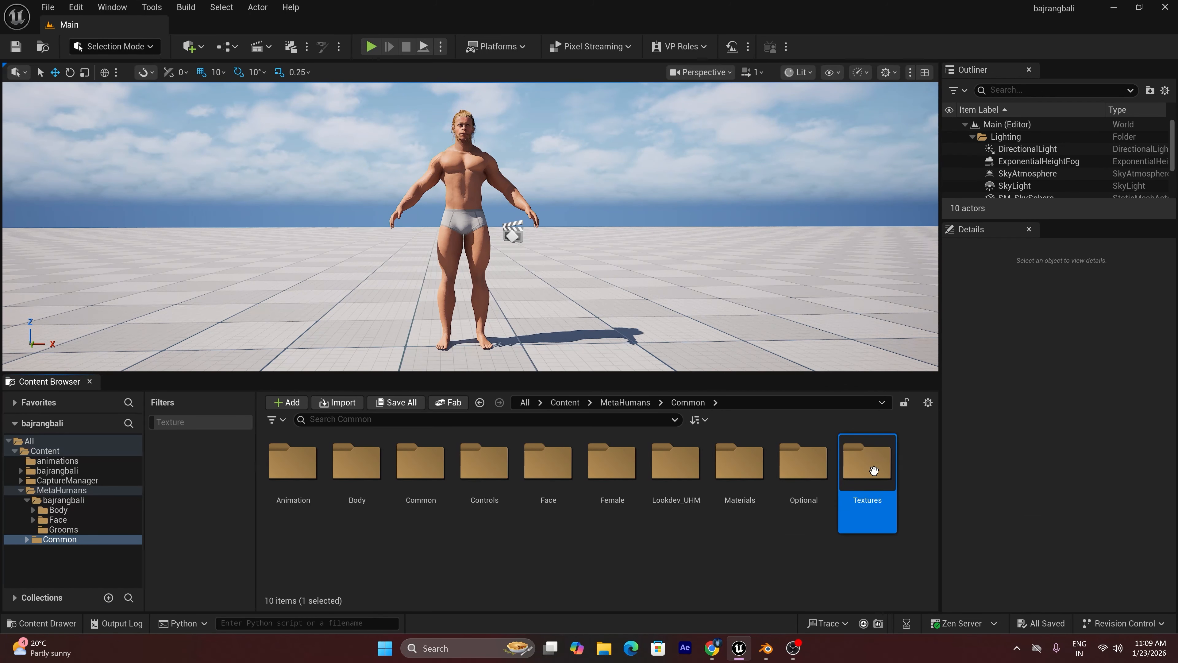
double_click(860, 476)
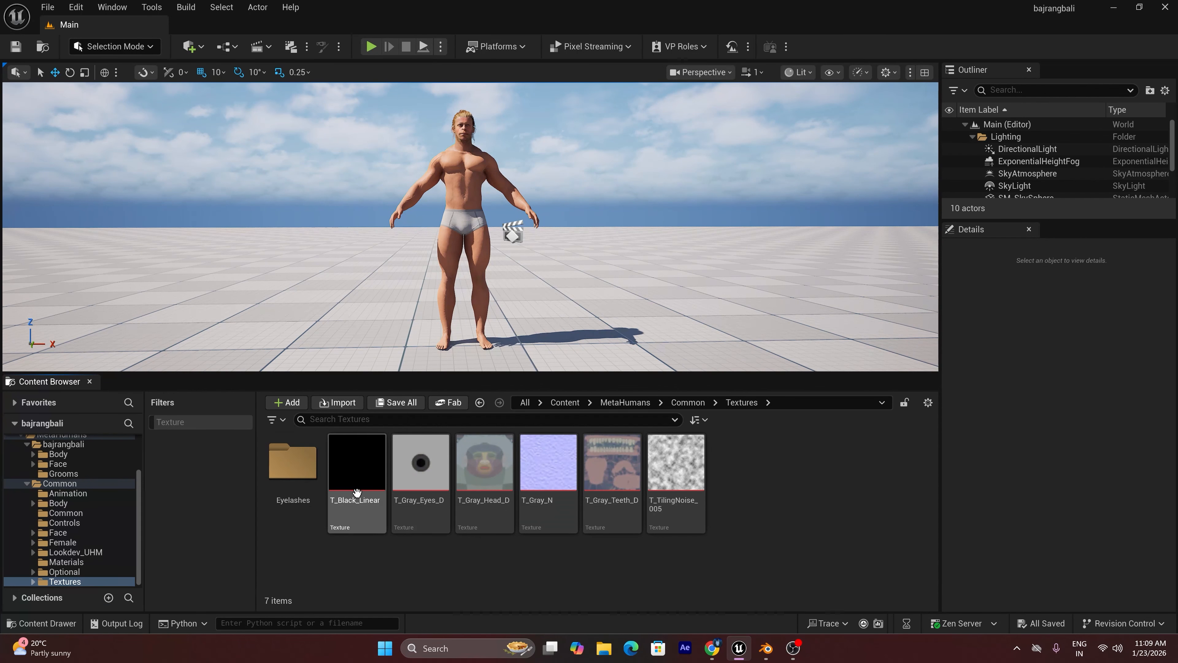
left_click(291, 473)
double_click(292, 473)
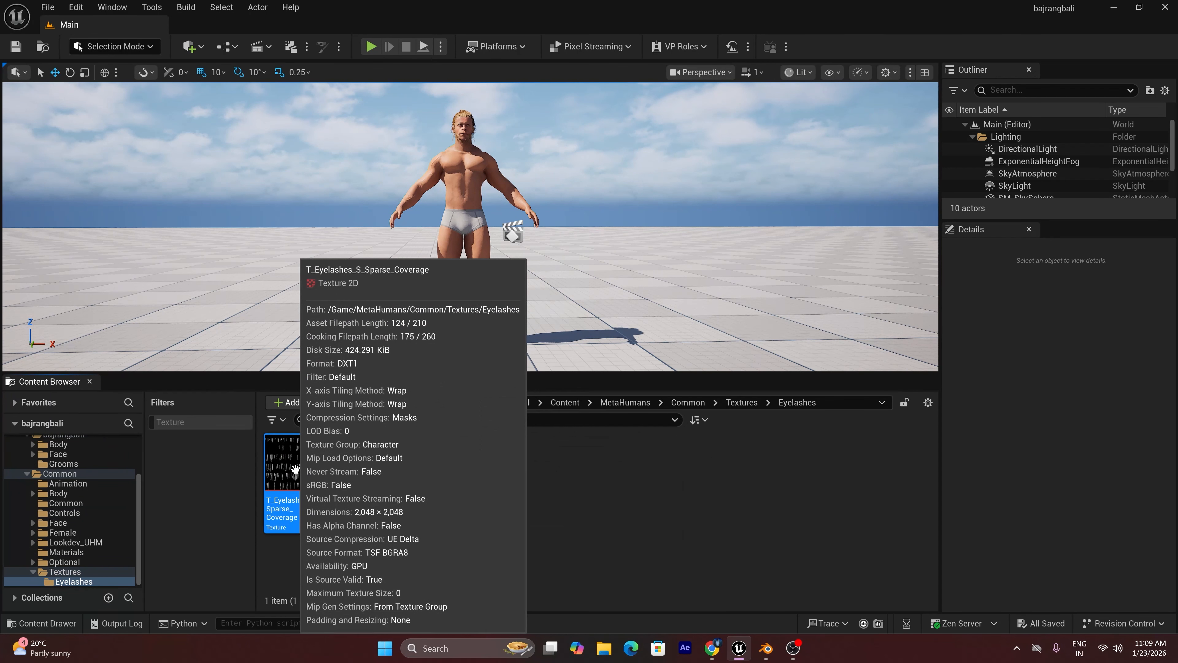
Export the T_Eyelashes_S_Sparse_Coverage texture as a PNG file into E:\models
right_click(299, 467)
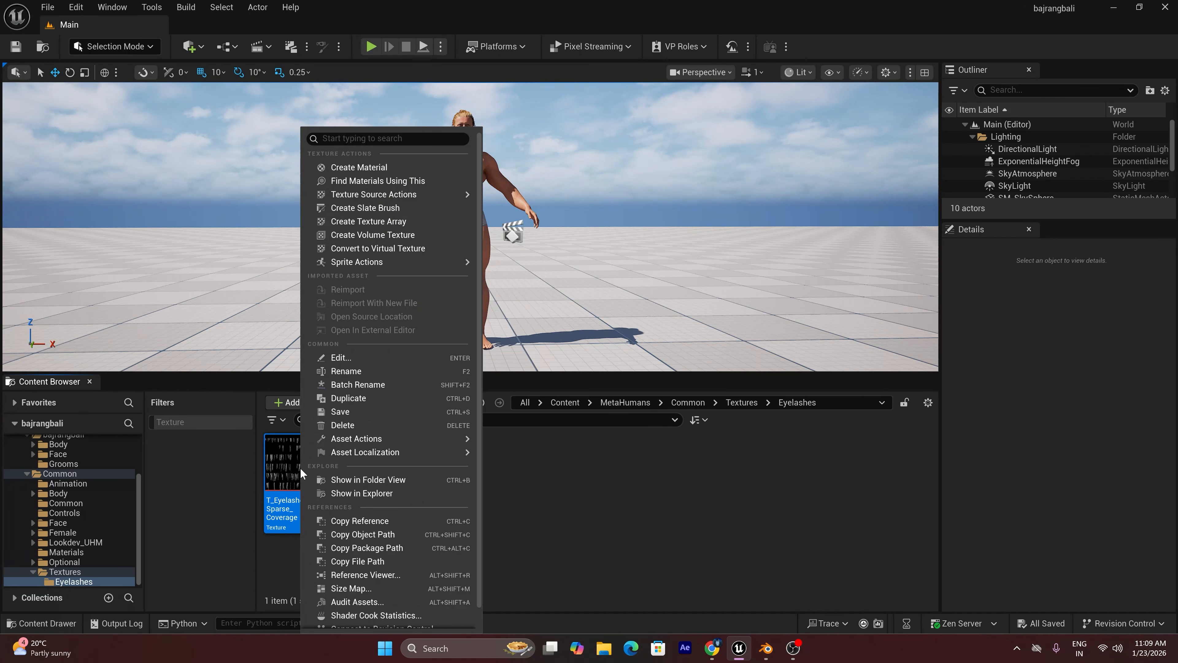
mouse_move(371, 436)
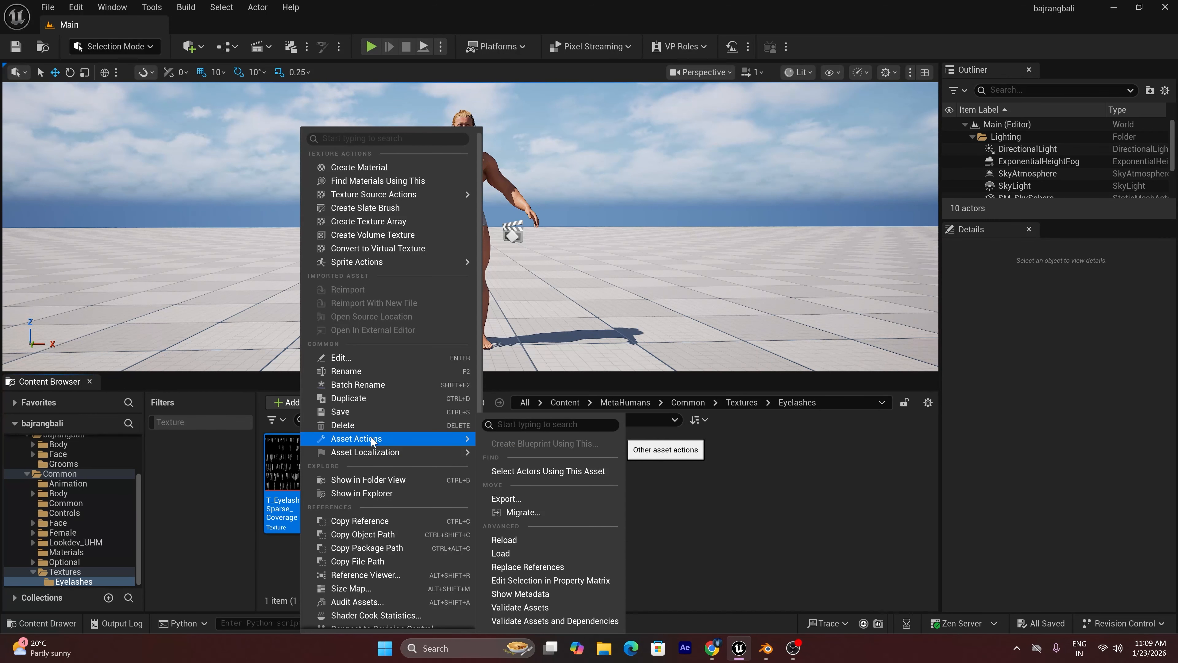
left_click(503, 496)
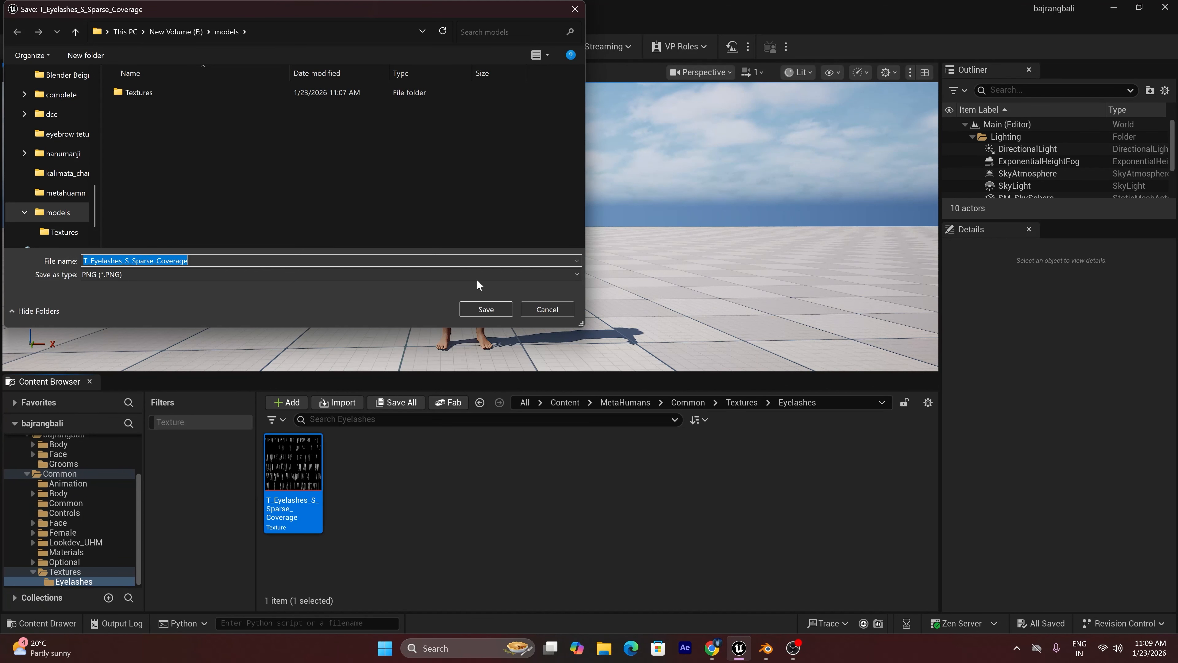
left_click(494, 309)
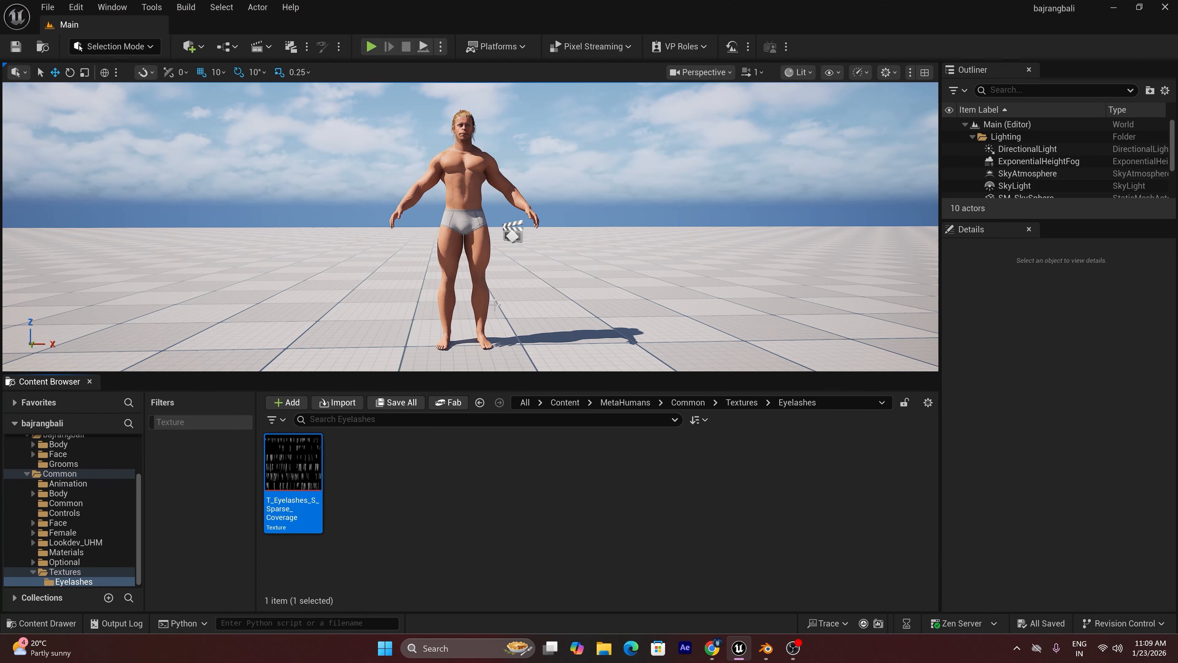
Switch to Blender, add a Node Wrangler texture setup to the eyelesh Principled BSDF, and load T_Eyelashes_S_Sparse_Coverage.PNG from E:\models
left_click(765, 648)
left_click(806, 204)
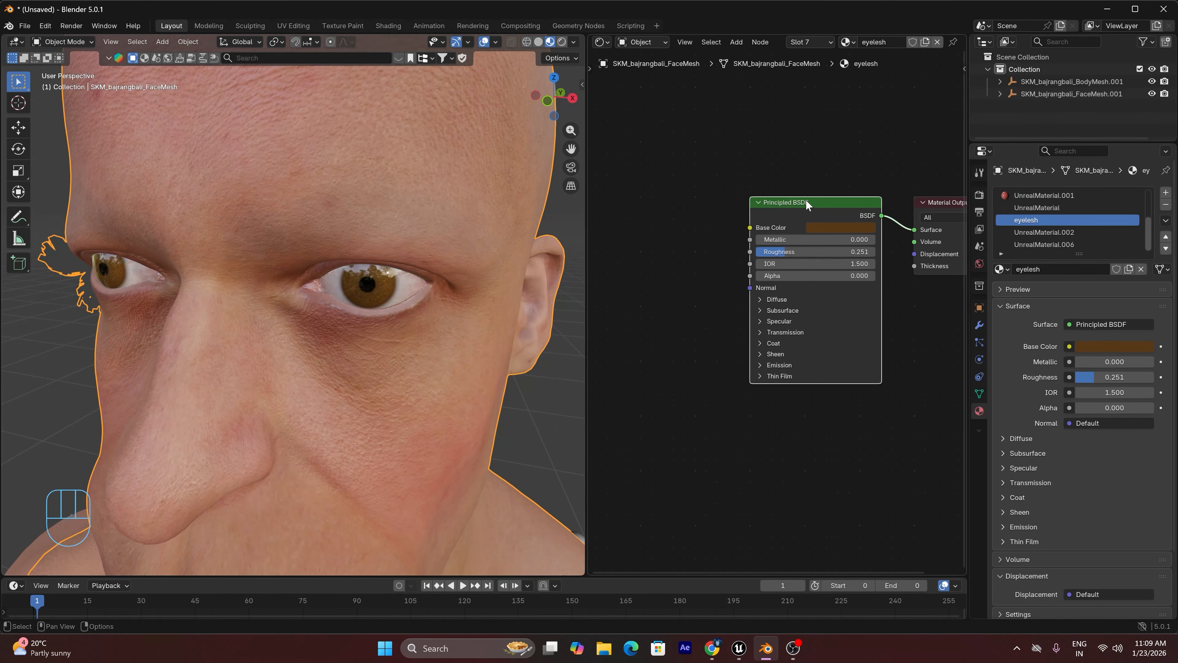
key("ctrl+t")
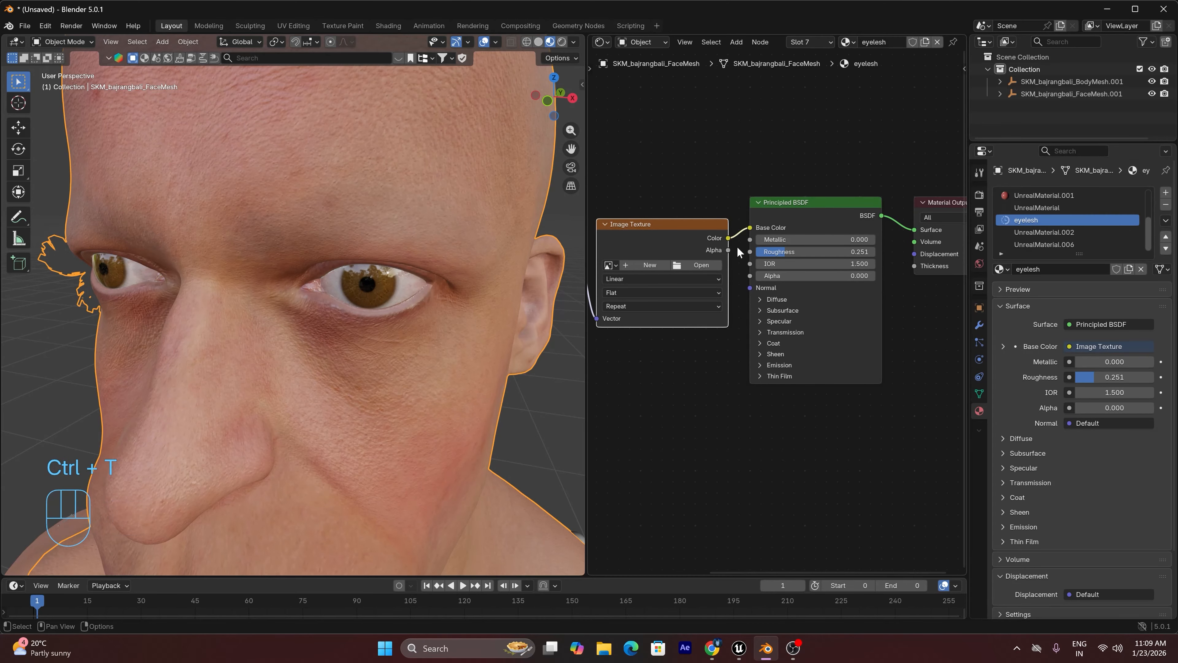
left_click(702, 264)
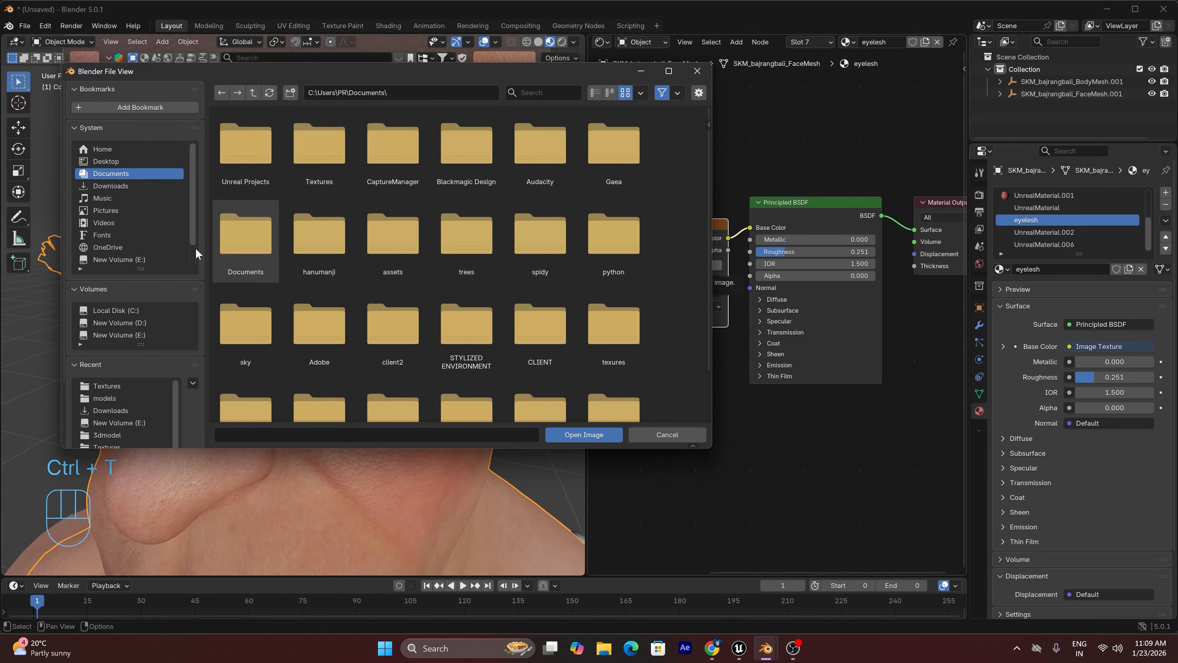
double_click(244, 151)
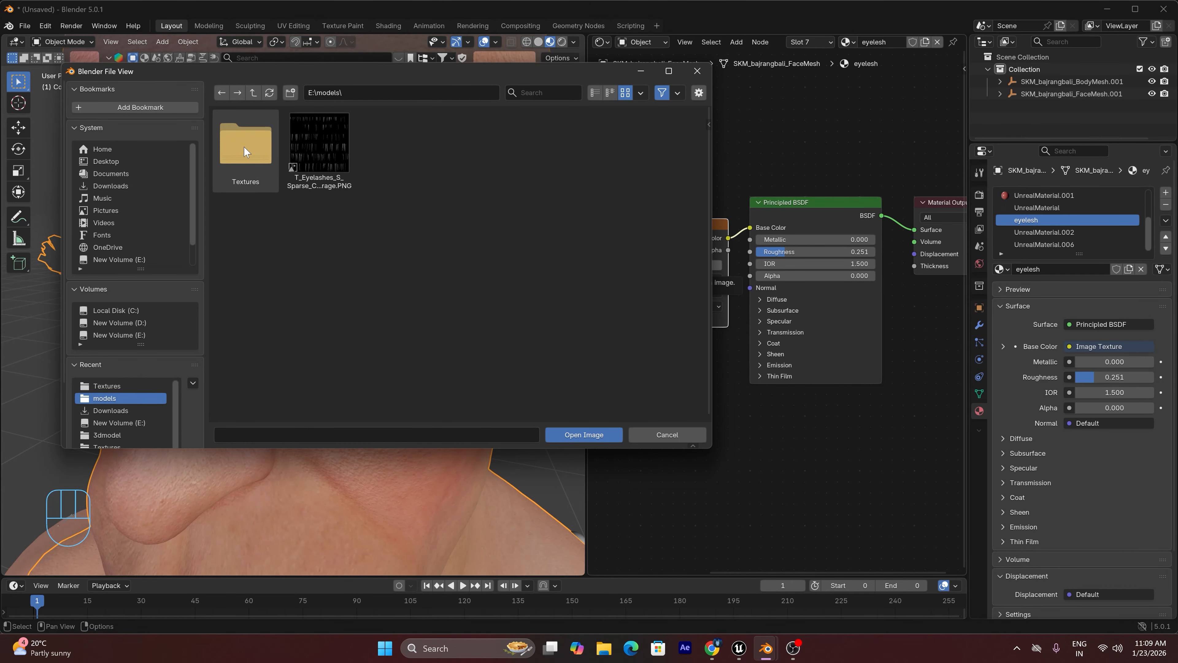
left_click(328, 157)
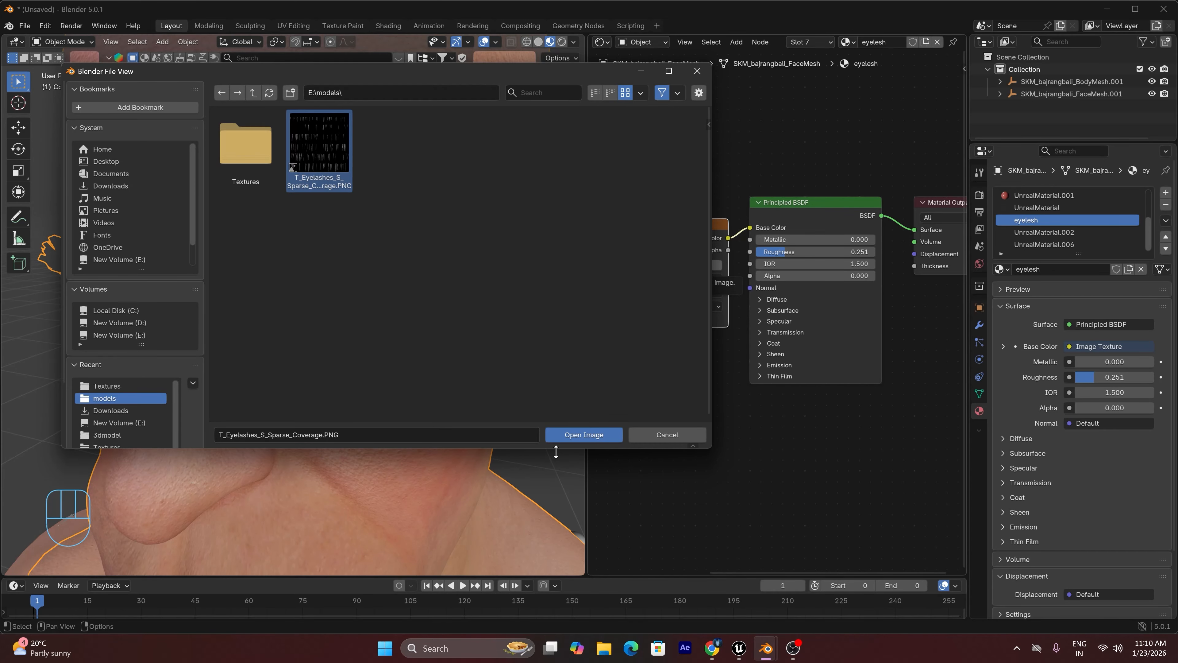
left_click(586, 434)
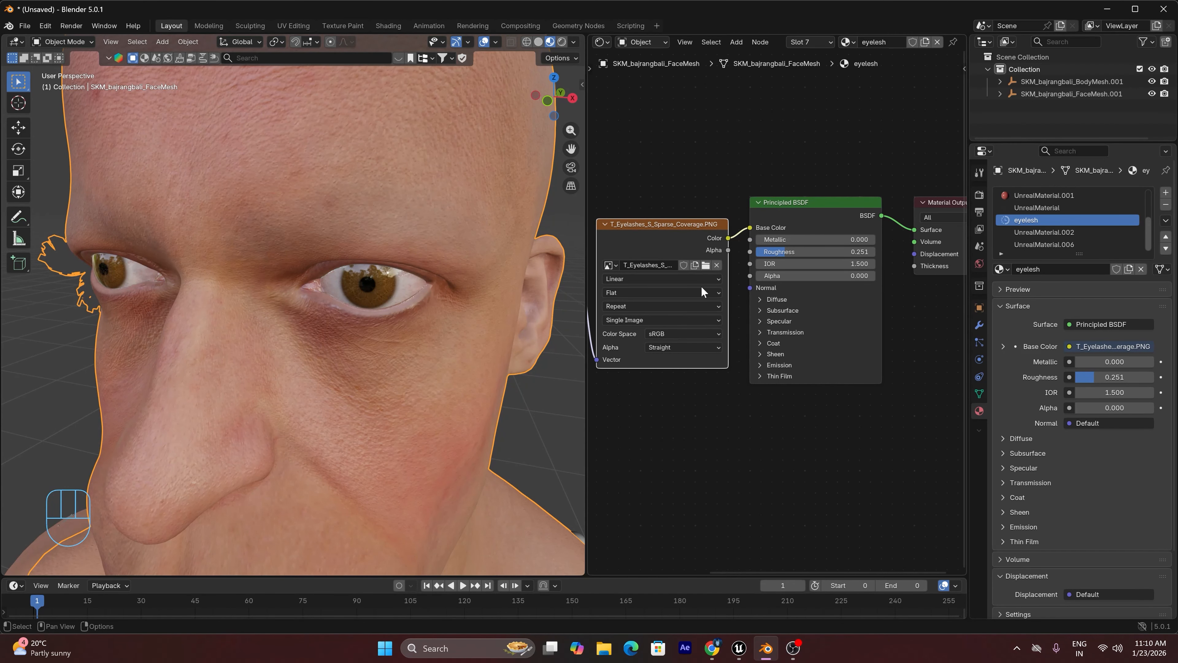
Move the eyelash texture's Color link from the Principled BSDF's Base Color input to its Alpha input
left_click_drag(748, 223, 744, 278)
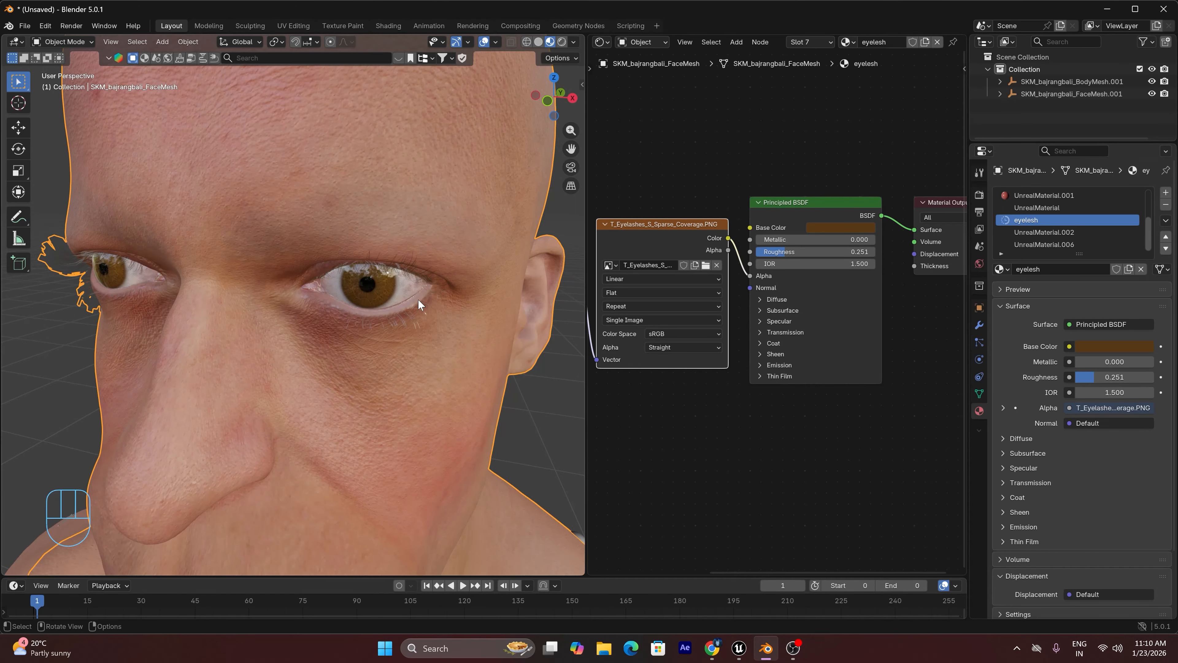
scroll(417, 298, "up", 5)
scroll(419, 299, "up", 1)
left_click_drag(554, 89, 439, 110)
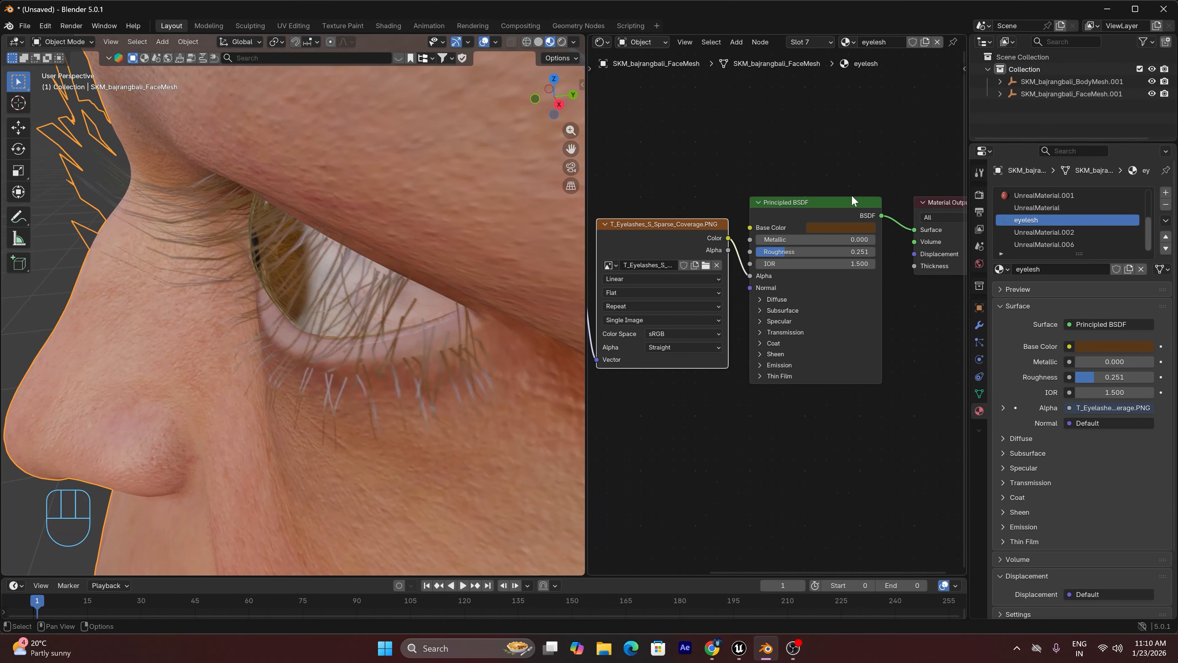
Darken the eyelesh material's Base Color to a near-black brown, about #0F0A04, and lower its Roughness to 0.181
left_click(830, 228)
left_click_drag(902, 109, 905, 123)
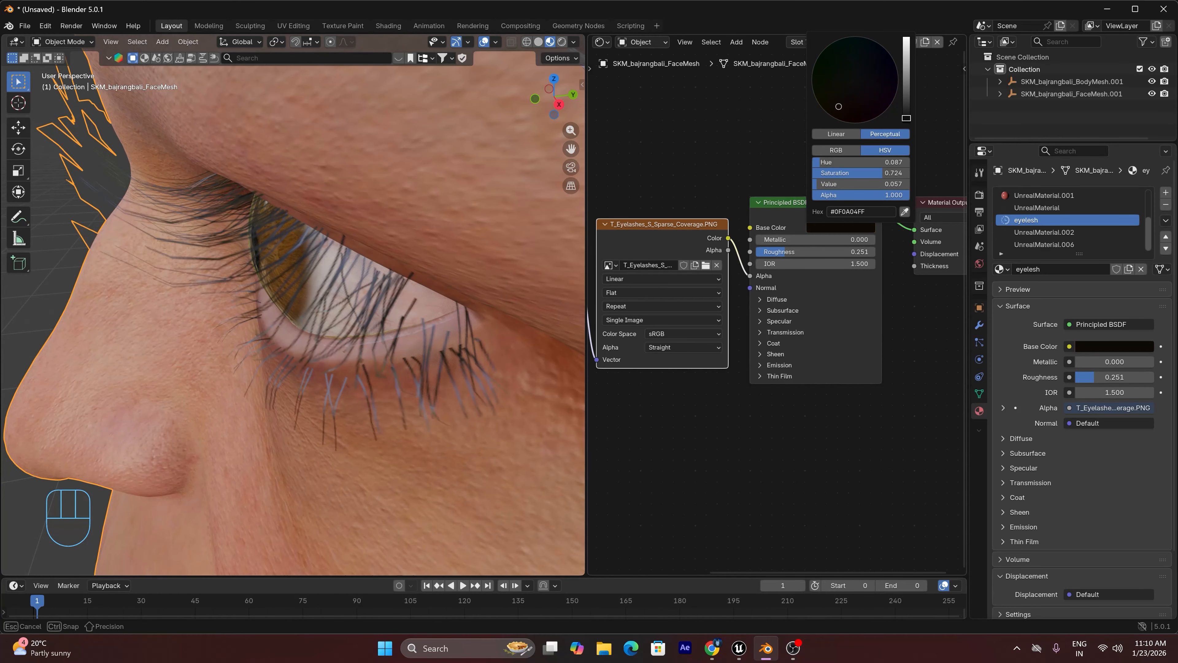
left_click_drag(800, 251, 791, 251)
Examine the face from the front in Material Preview and Rendered shading, then the whole body in Material Preview
scroll(300, 290, "down", 6)
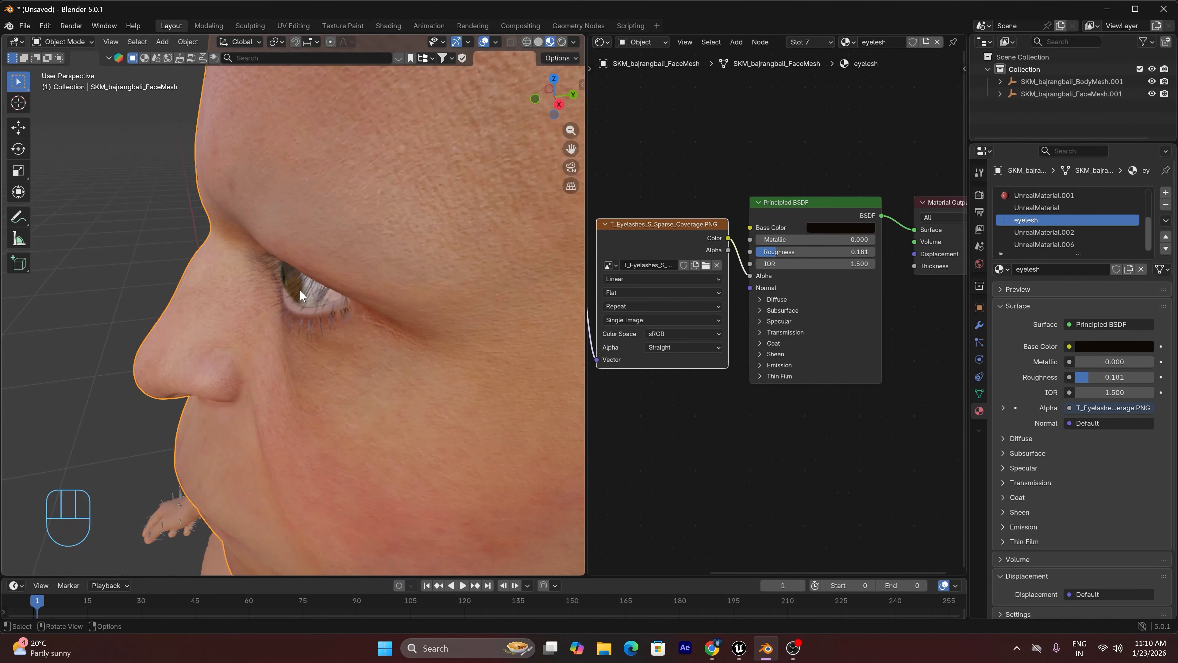
left_click_drag(541, 88, 503, 93)
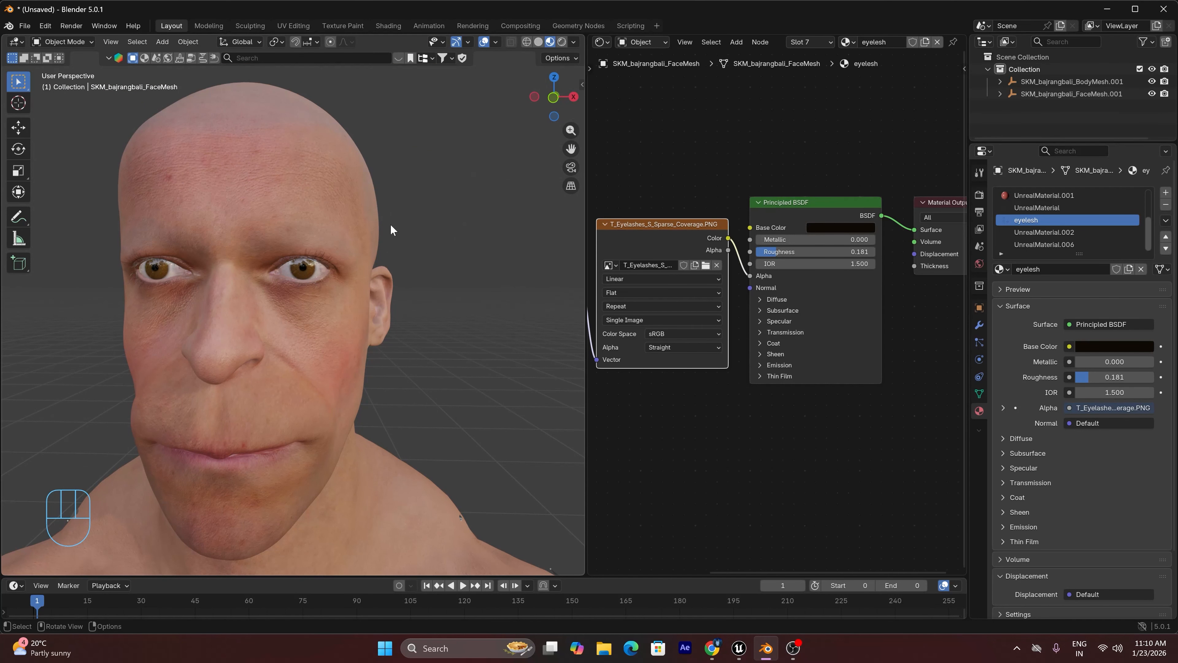
middle_click_drag(389, 224, 321, 232)
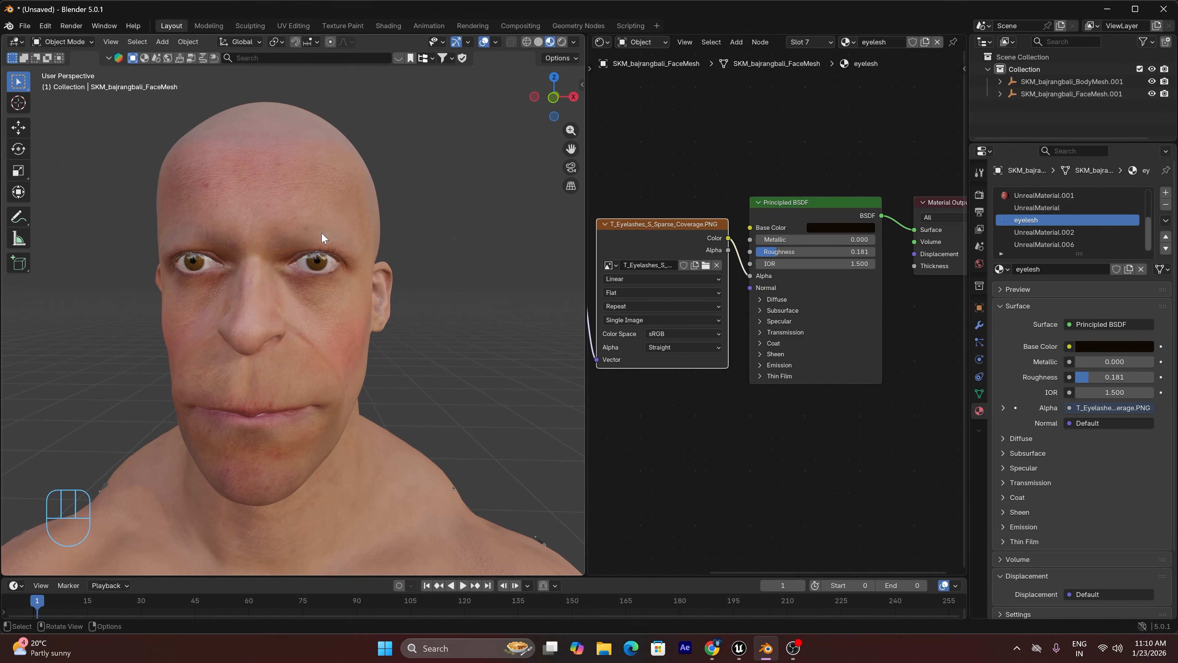
left_click(559, 40)
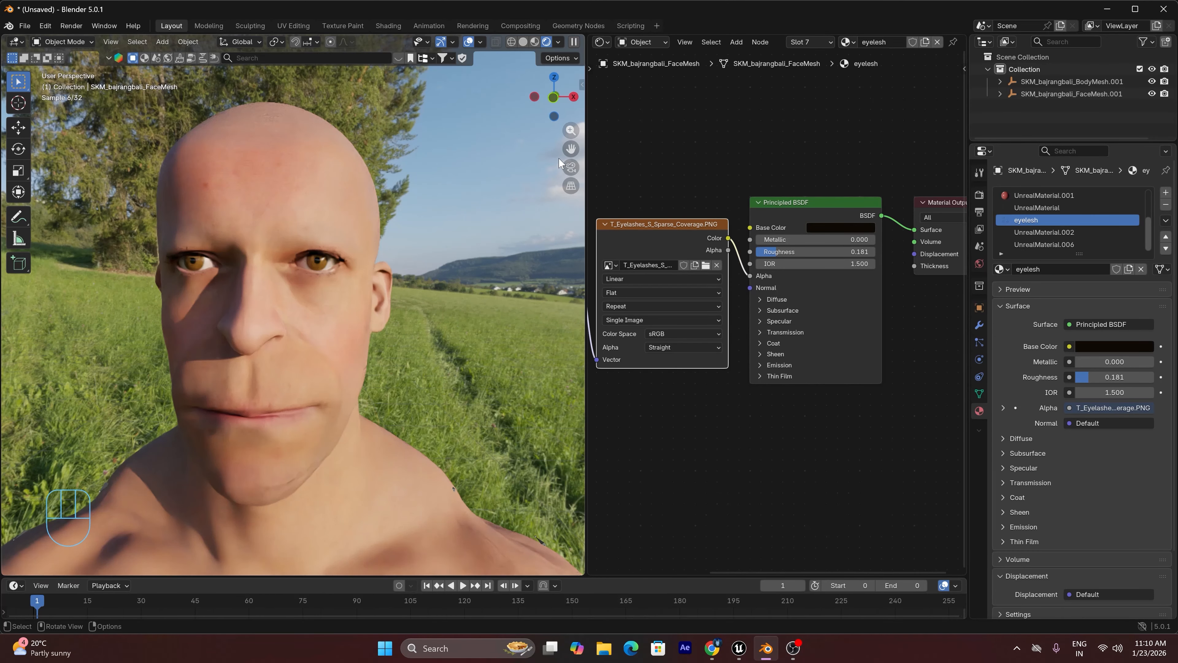
scroll(349, 237, "up", 2)
scroll(349, 237, "down", 4)
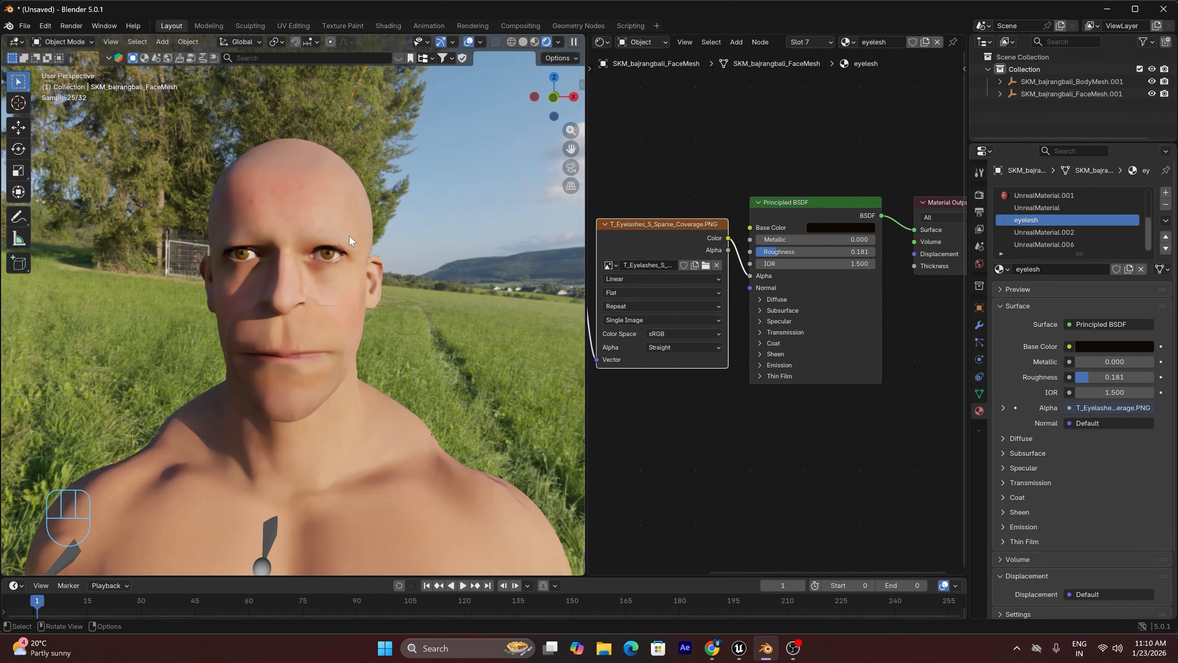
left_click(536, 42)
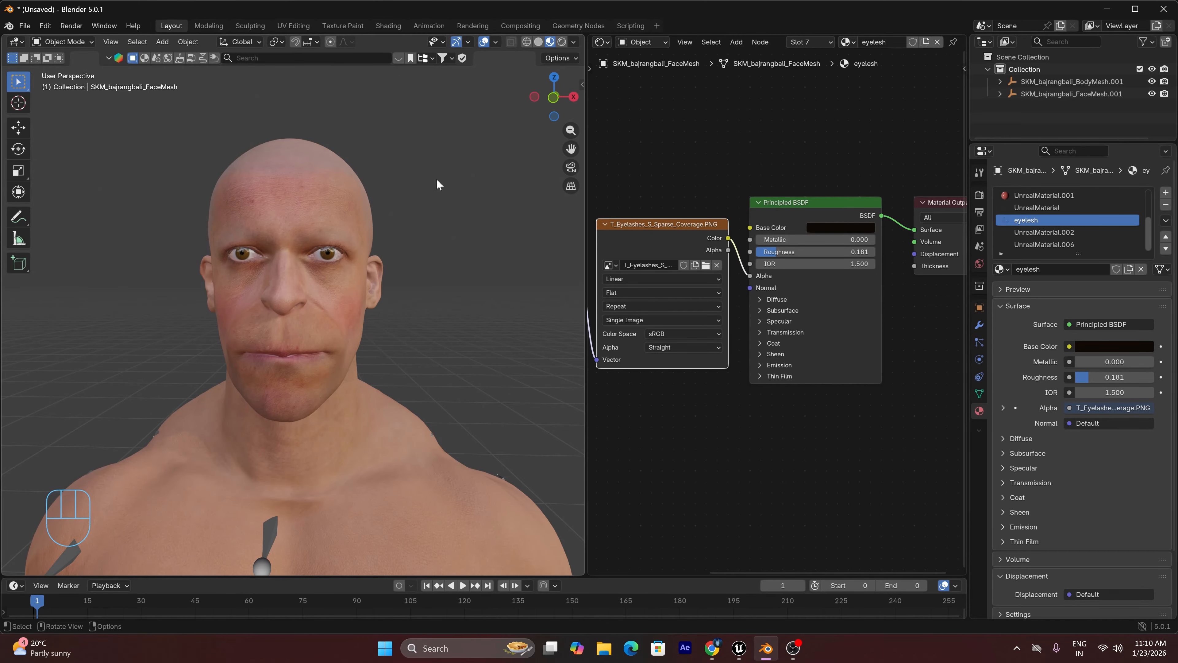
scroll(437, 181, "down", 6)
scroll(436, 180, "up", 2)
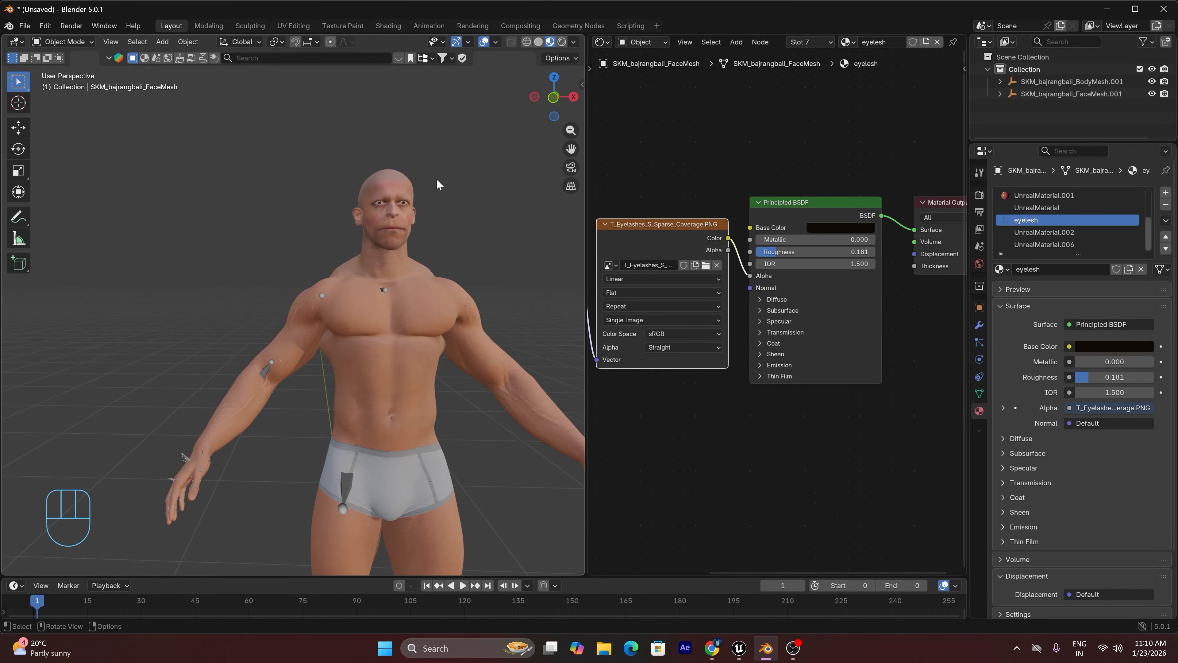
Switch to Unreal Editor and browse the bajrangbali MetaHuman's Grooms folder for its hair assets
scroll(437, 180, "up", 4)
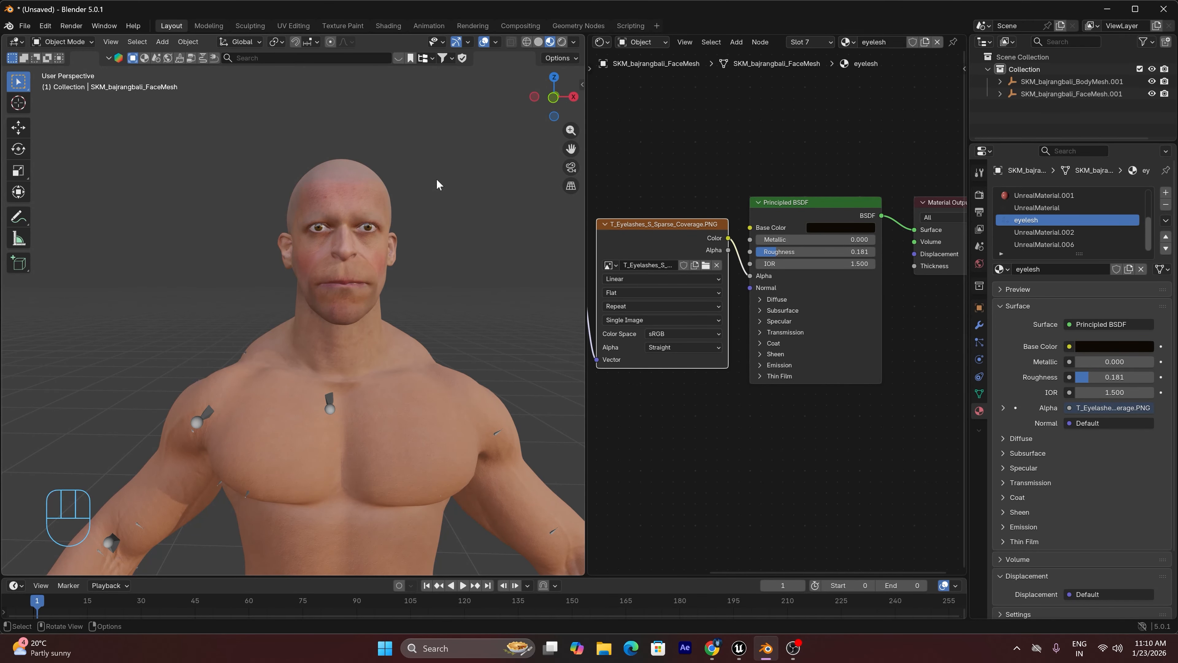
left_click(739, 648)
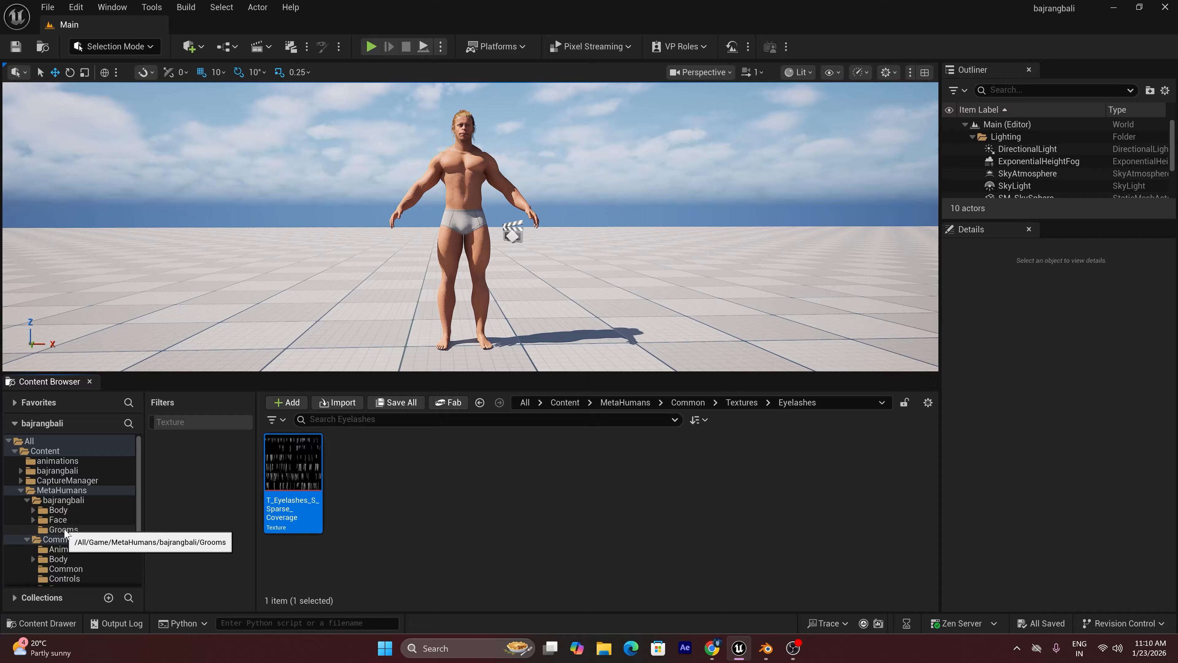
left_click(65, 530)
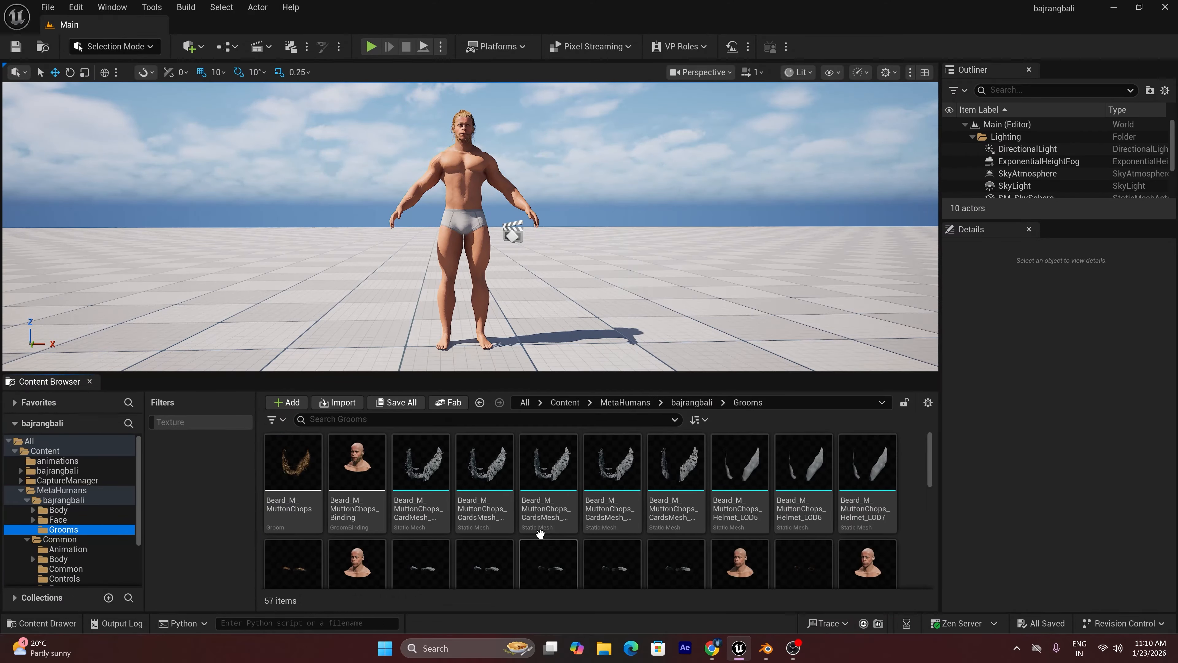
scroll(533, 534, "down", 3)
scroll(507, 532, "up", 1)
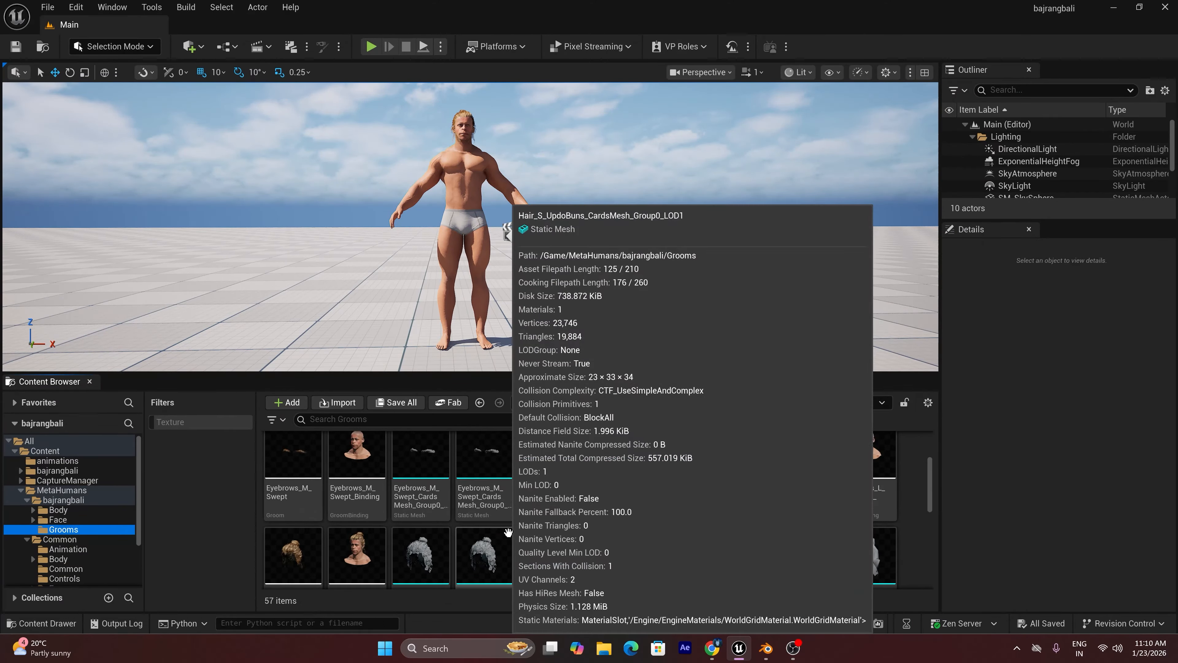
mouse_move(701, 559)
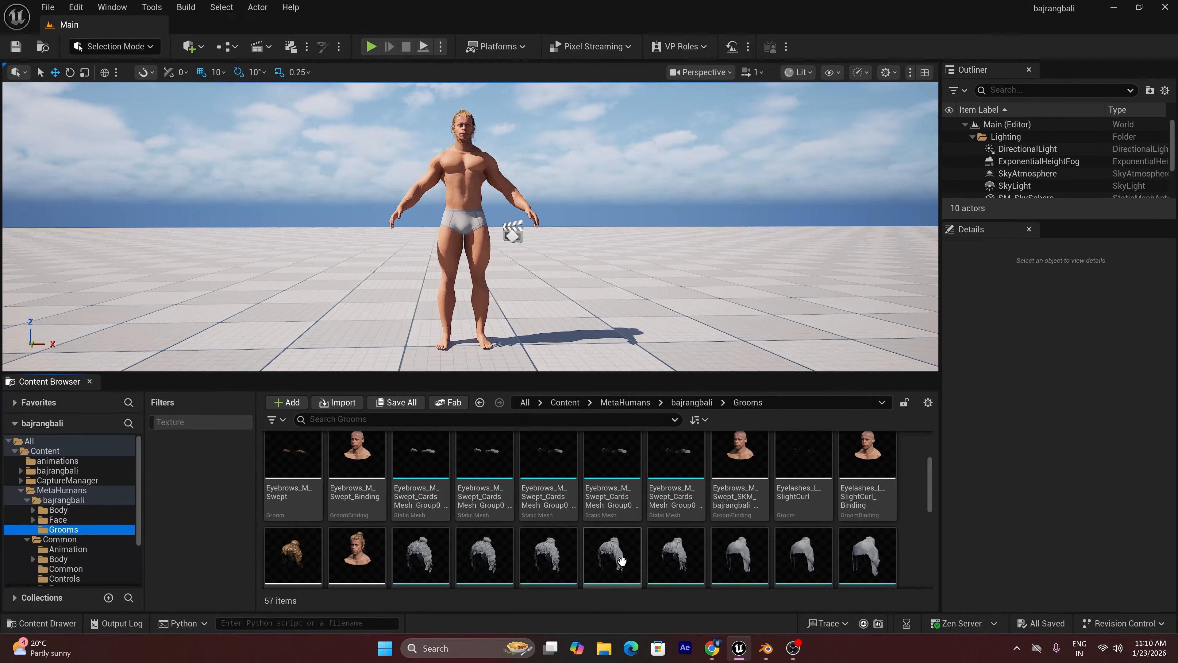
mouse_move(419, 560)
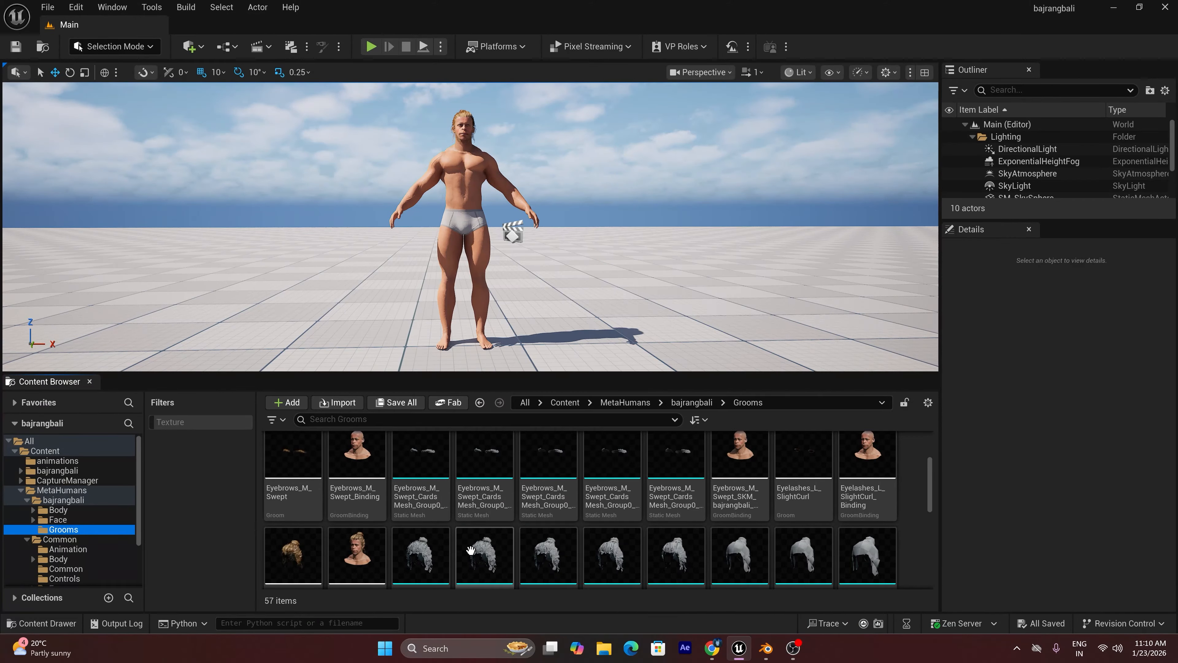
mouse_move(486, 548)
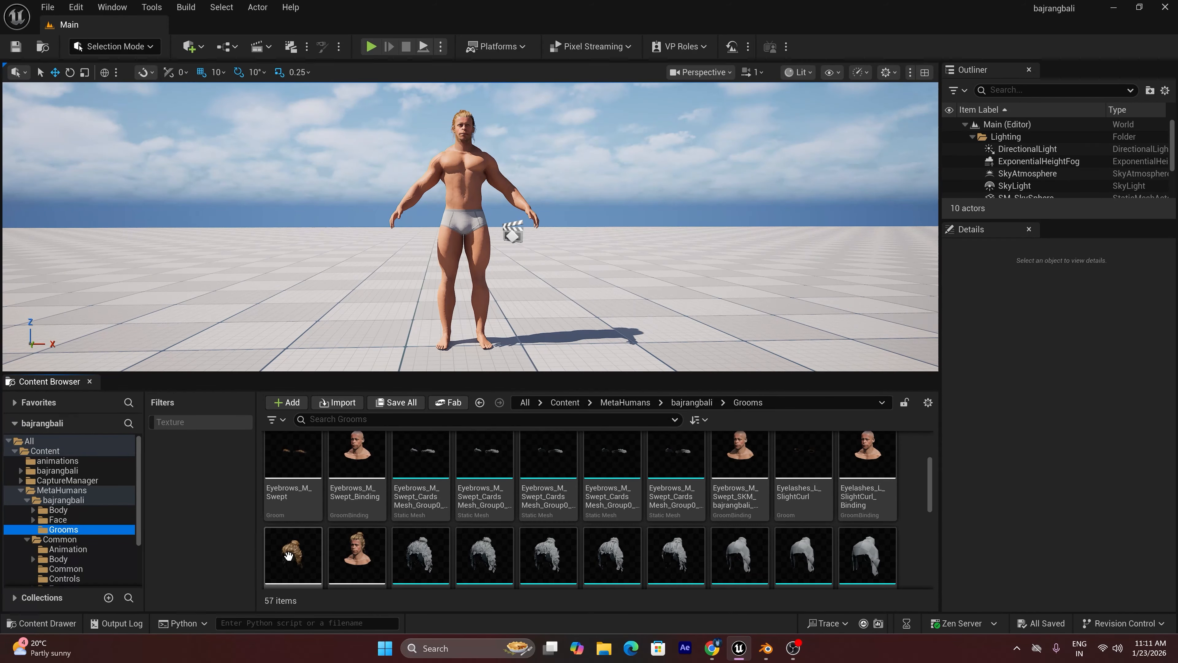
Open the Hair_S_UpdoBuns groom asset, inspect the hair from another angle, and close its editor
scroll(292, 557, "down", 1)
double_click(290, 543)
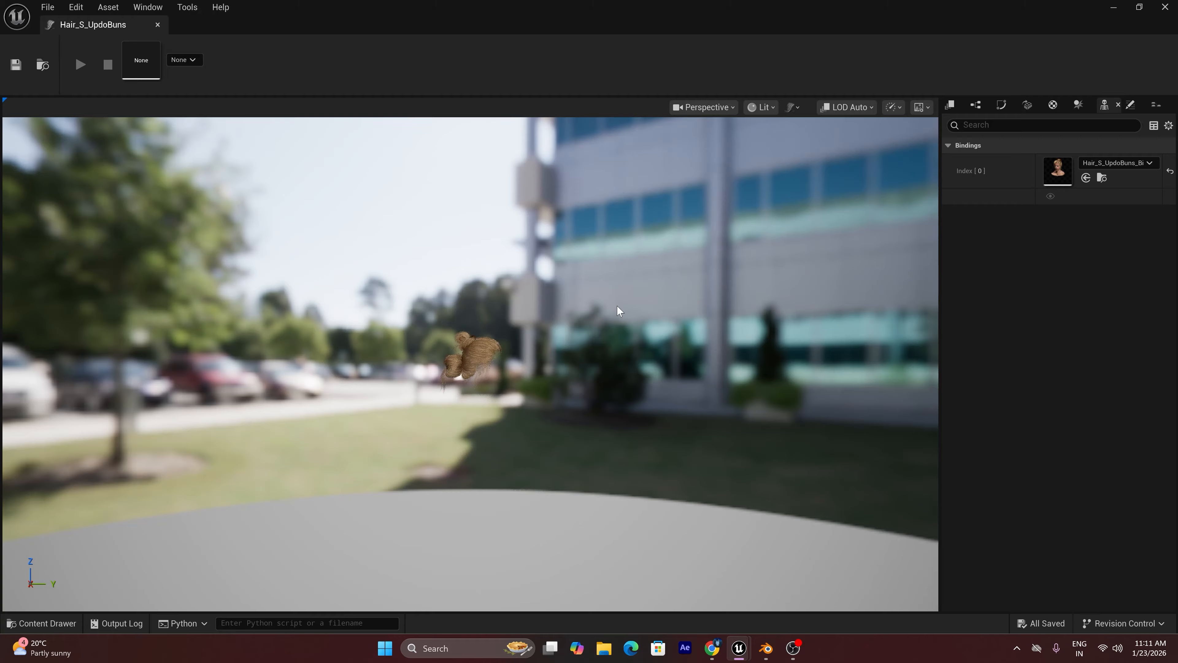
left_click_drag(617, 305, 872, 309)
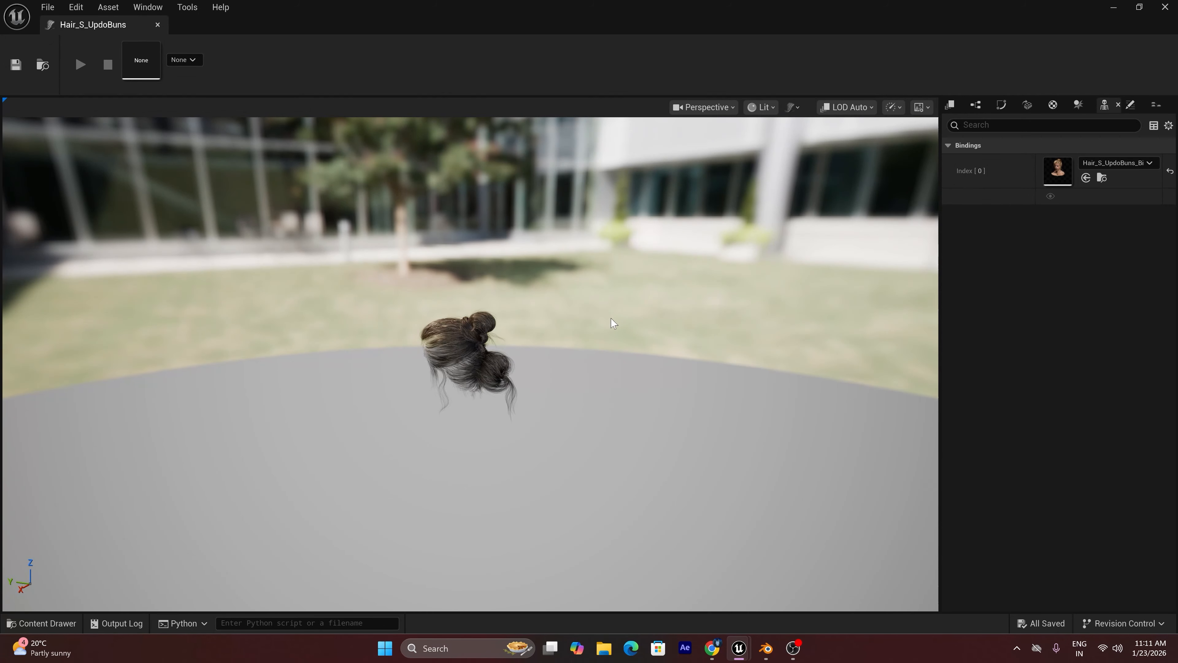
left_click(1164, 7)
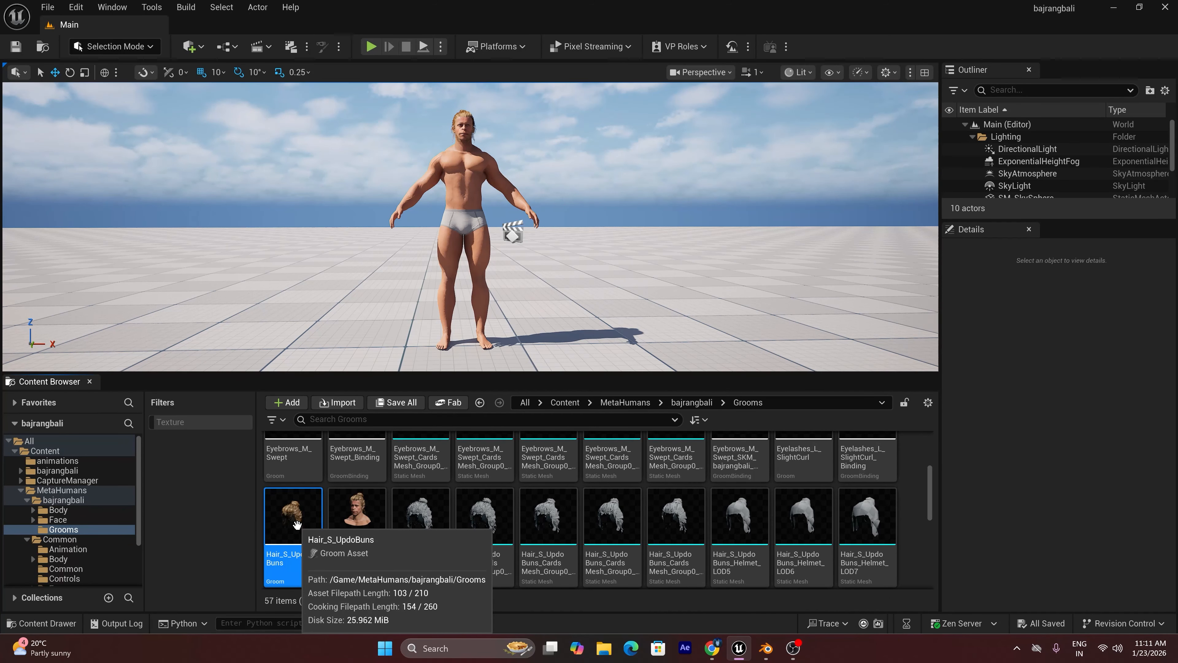
Switch to Chrome and review the UE5_SimpleGroomExporter GitHub page's readme and code download options, closing the browser when done
left_click(722, 657)
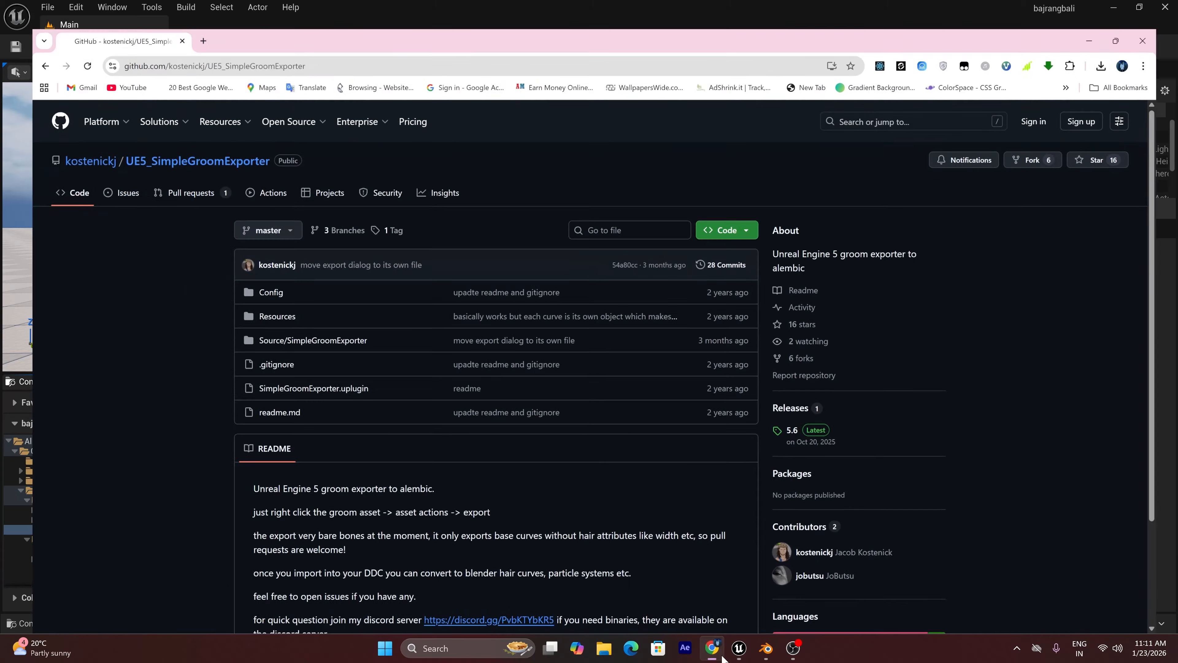
scroll(538, 428, "down", 3)
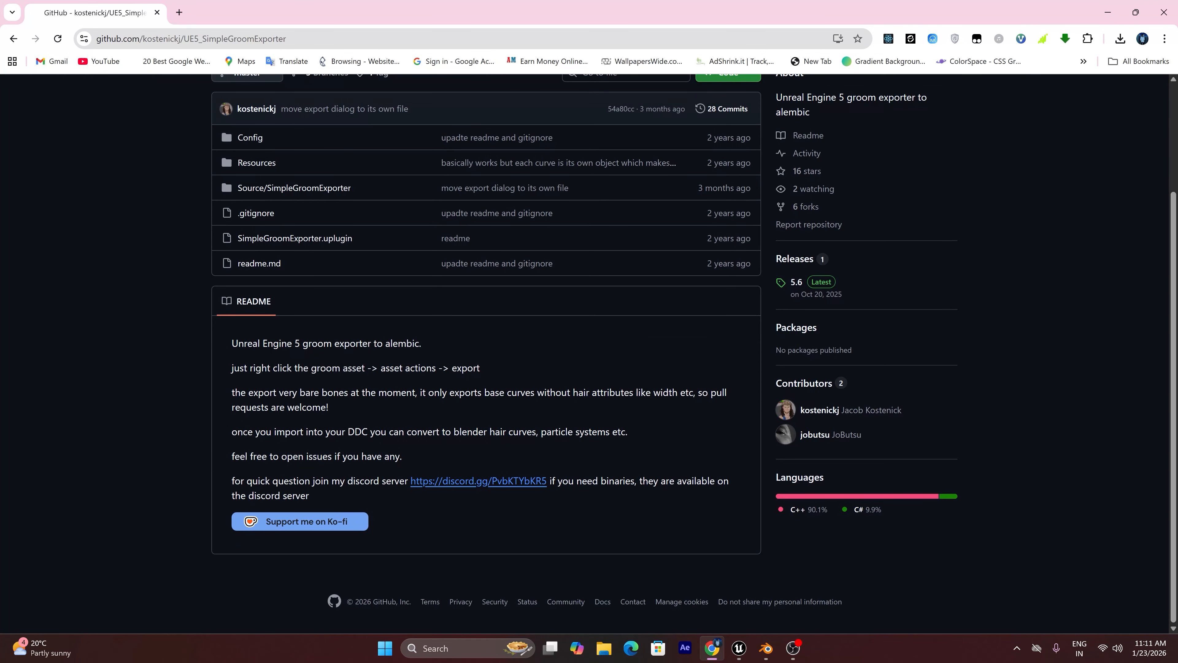
scroll(589, 353, "up", 3)
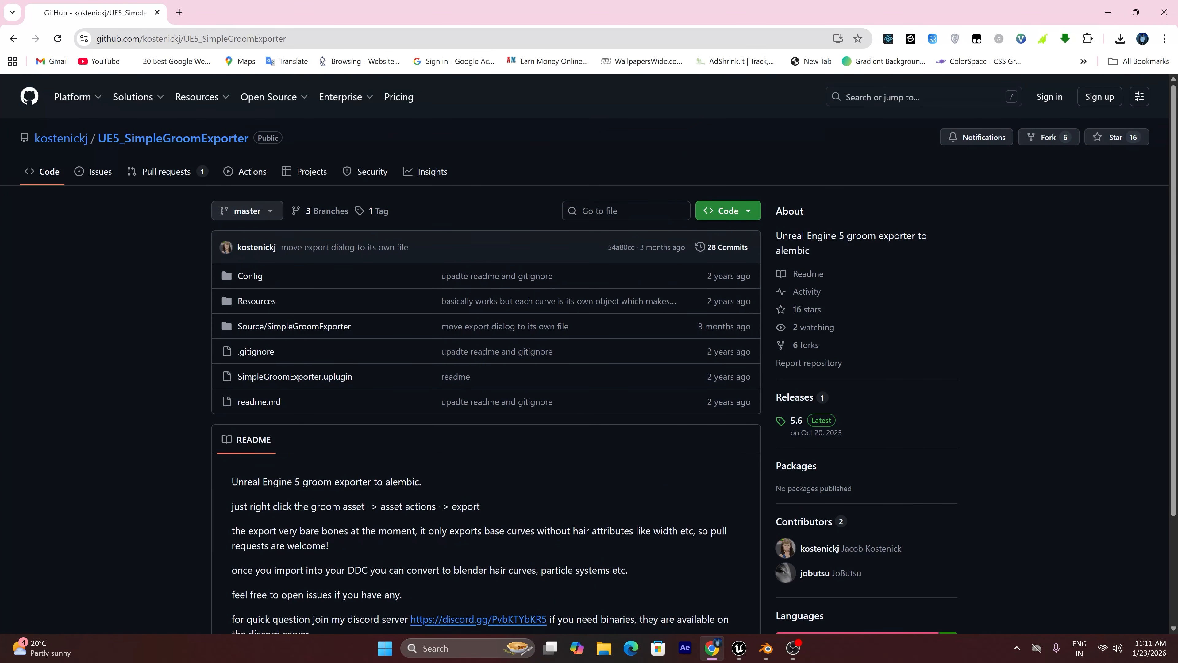
left_click(743, 217)
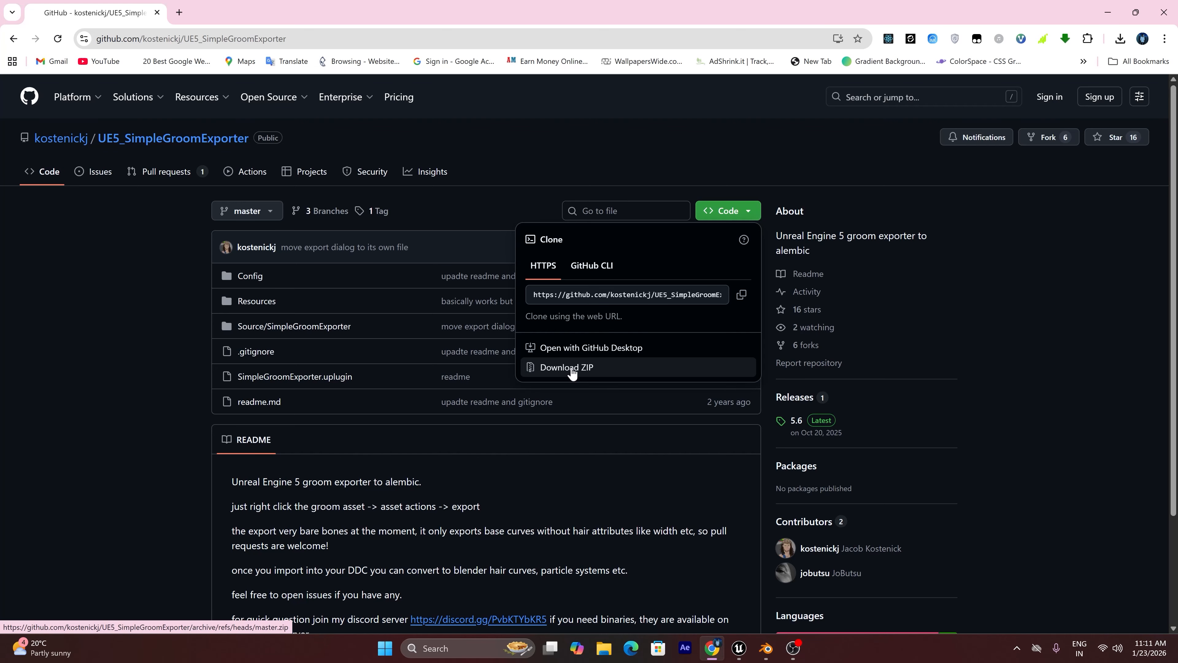
left_click(1164, 12)
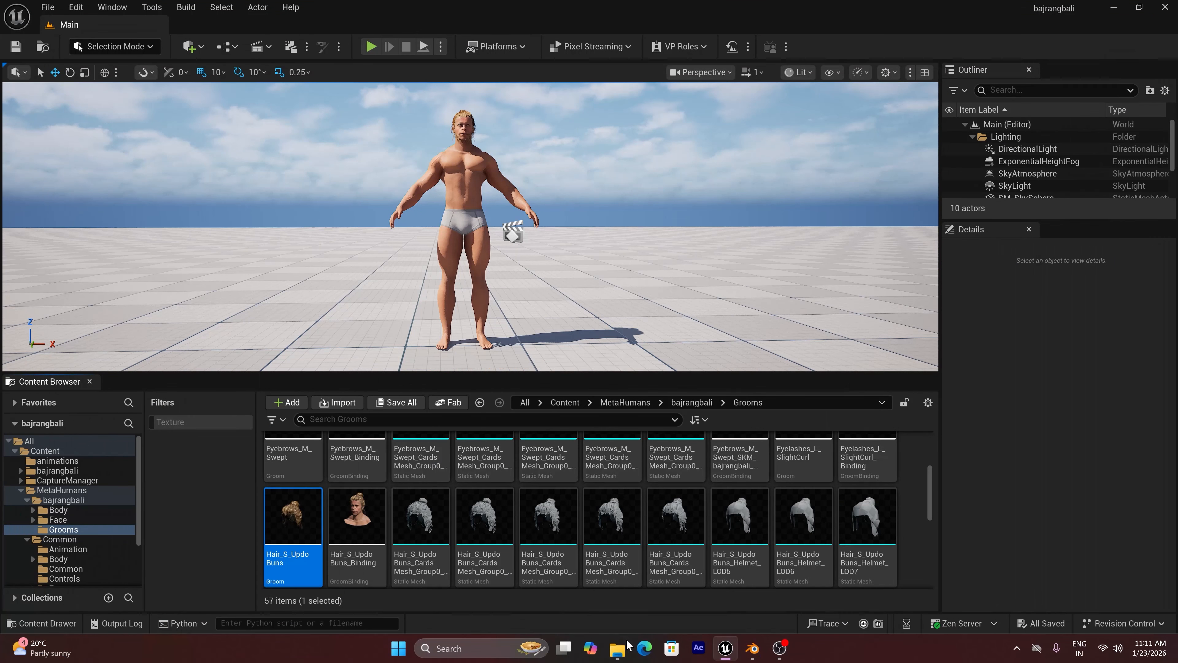
Open File Explorer and copy UE5_SimpleGroomExporter-master.zip from the Downloads folder
left_click(624, 647)
left_click(82, 207)
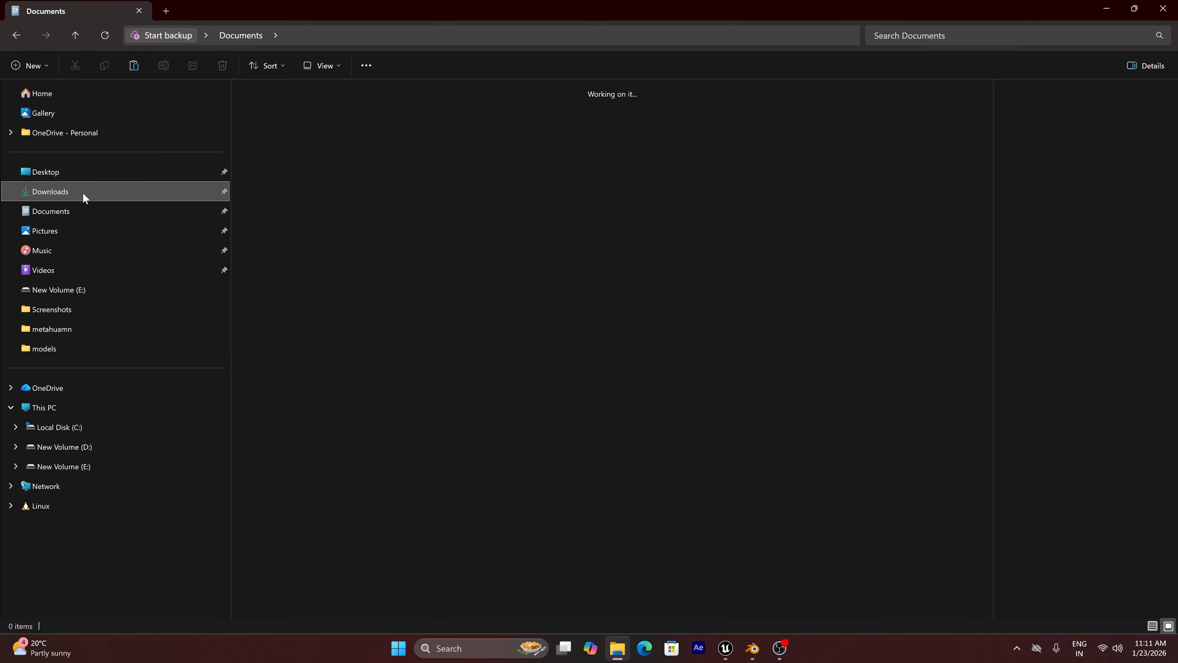
left_click(83, 192)
left_click(277, 135)
right_click(274, 126)
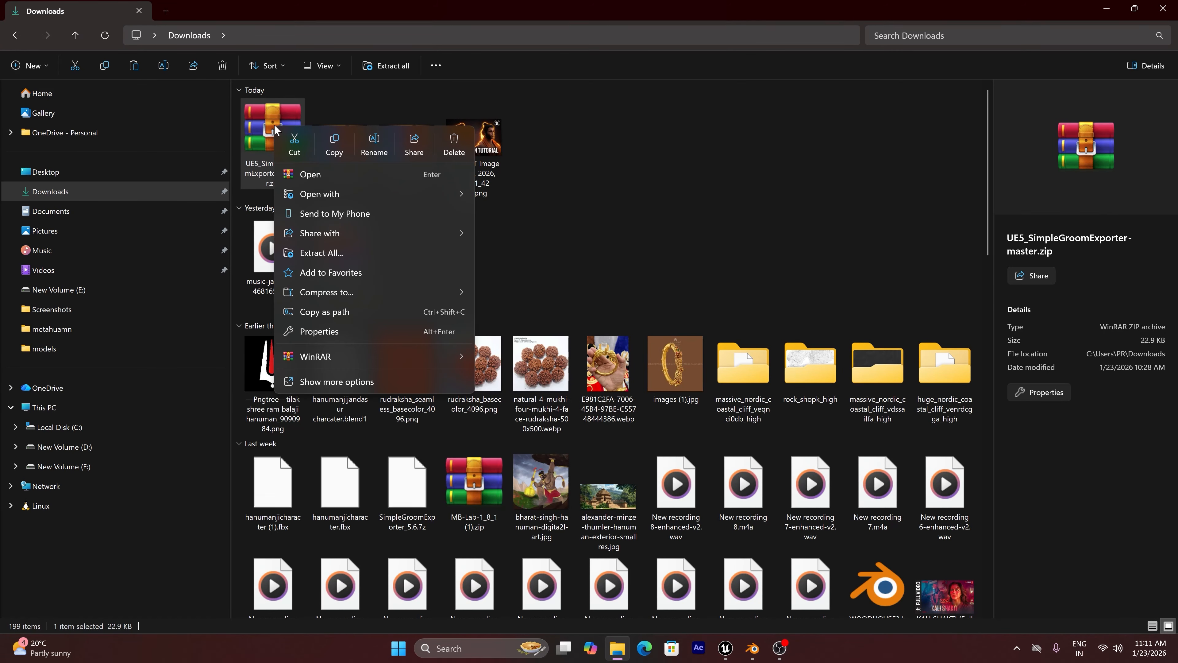
left_click(327, 141)
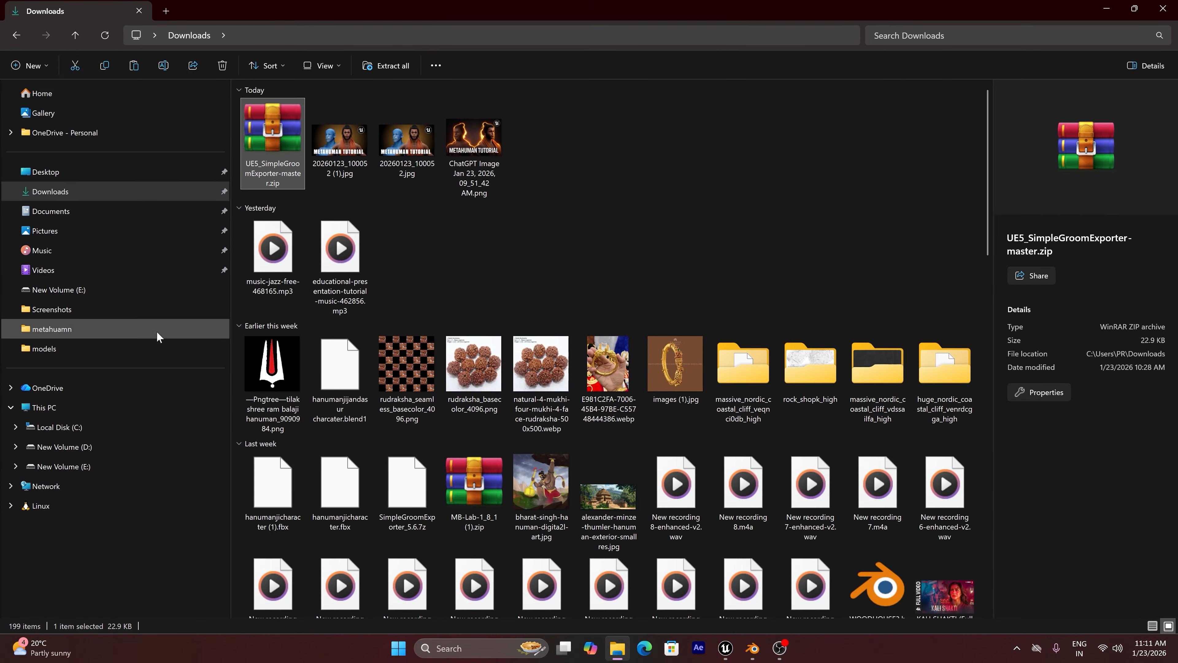
Go to the C:\Program Files\Epic Games\UE_5.6\Engine\Plugins folder
left_click(98, 430)
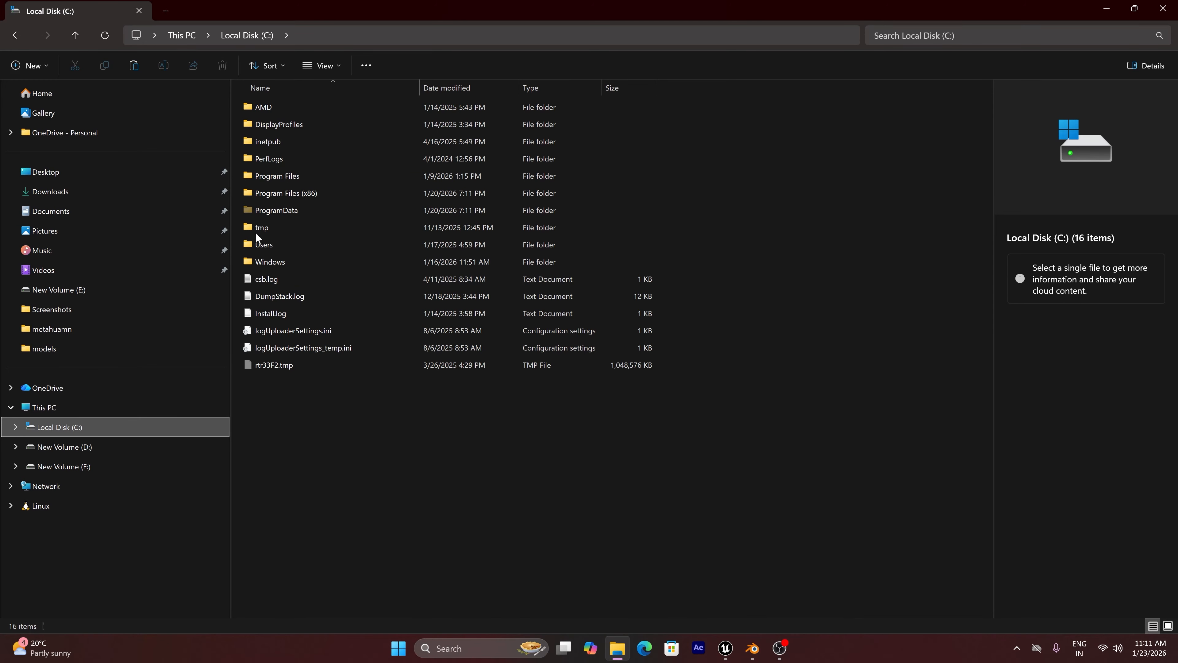
double_click(290, 175)
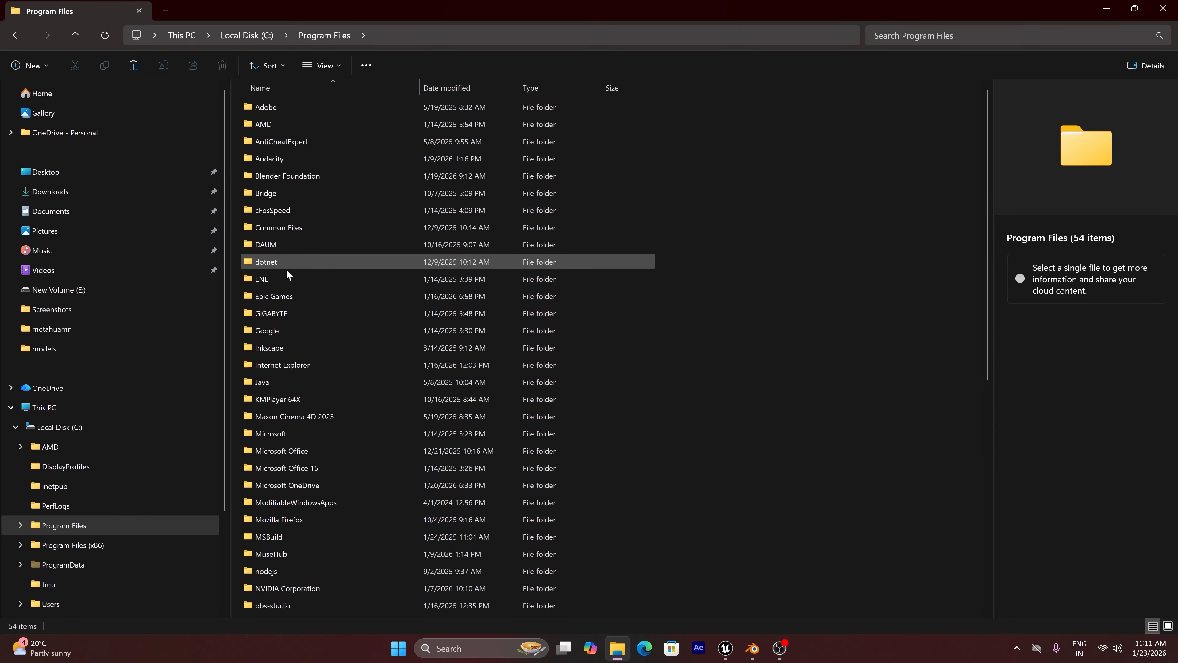
double_click(270, 296)
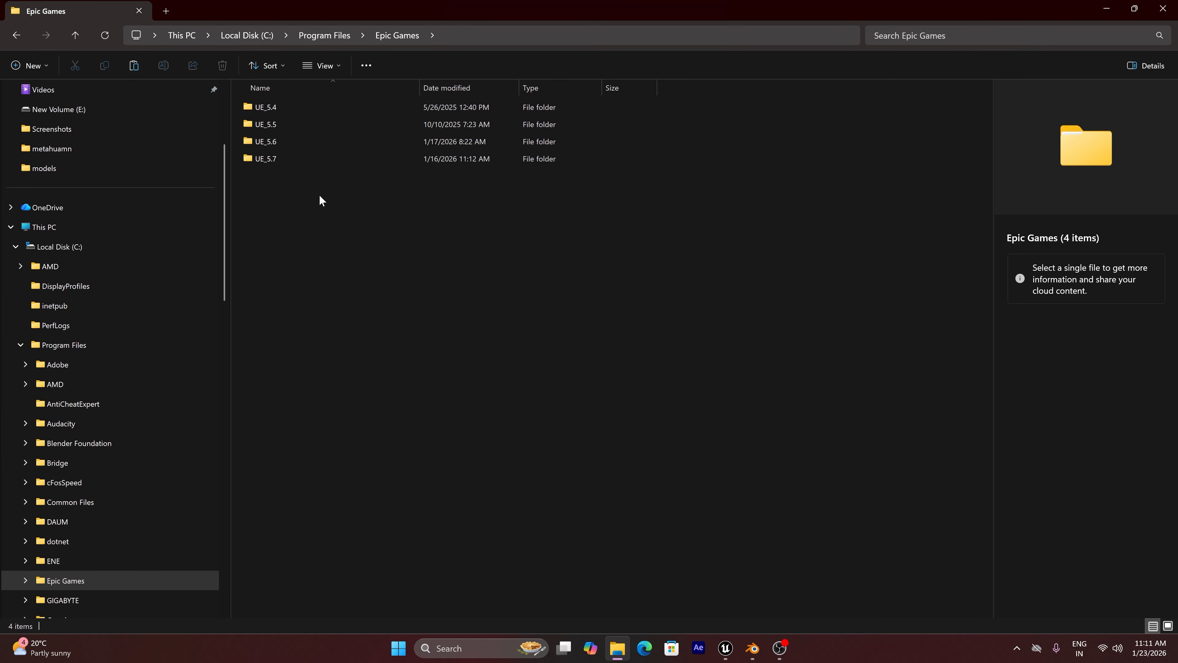
double_click(287, 142)
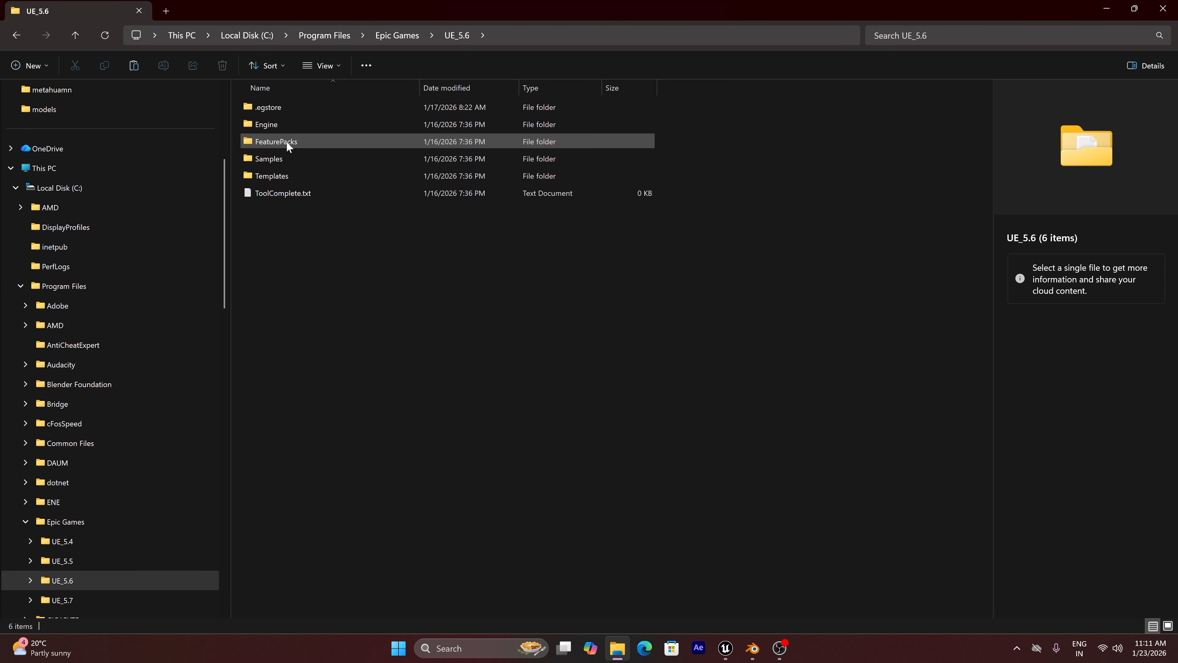
double_click(279, 125)
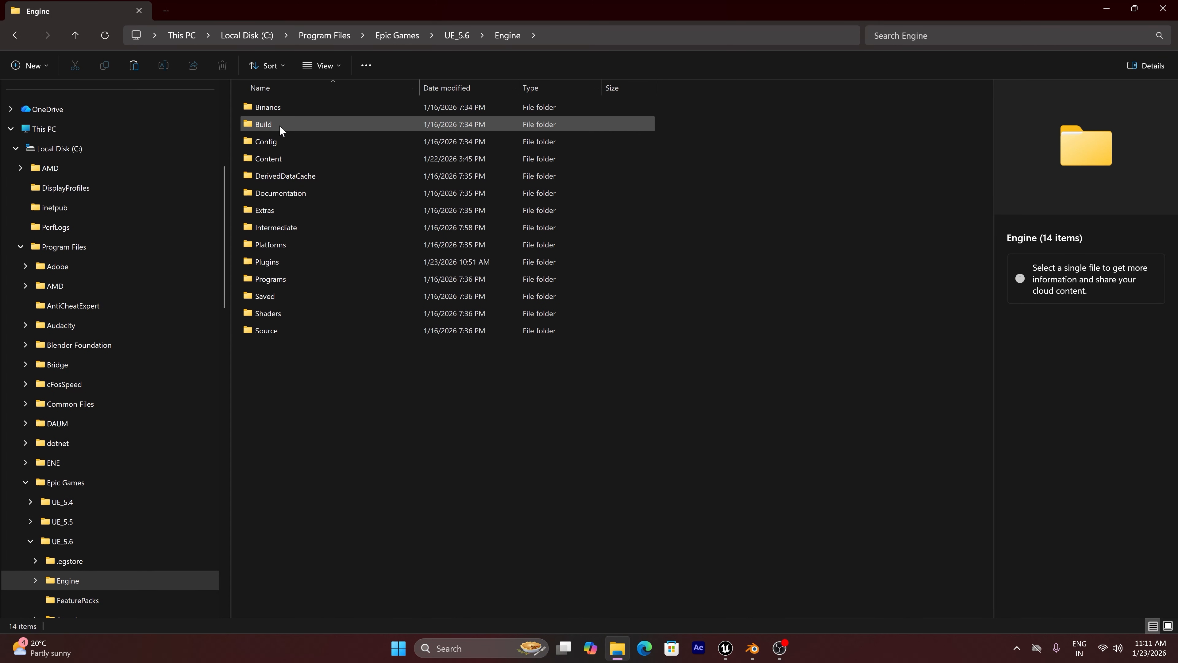
double_click(283, 259)
Create a new folder named groomxporte in the UE_5.6 engine's Plugins folder
right_click(752, 220)
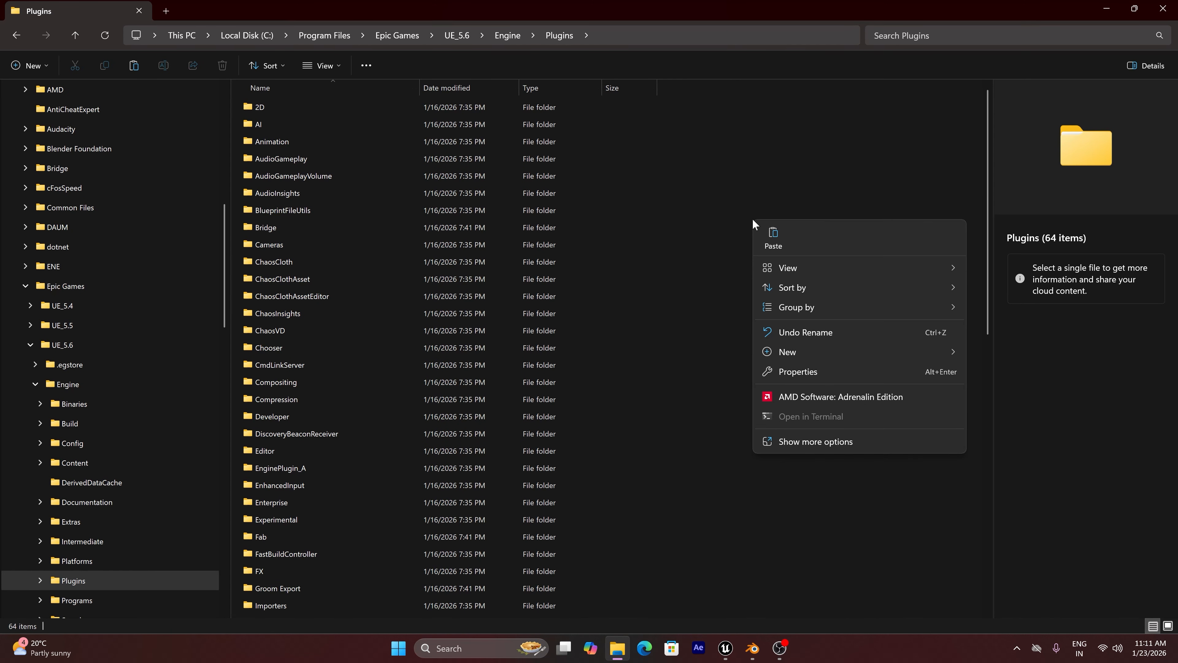
mouse_move(805, 352)
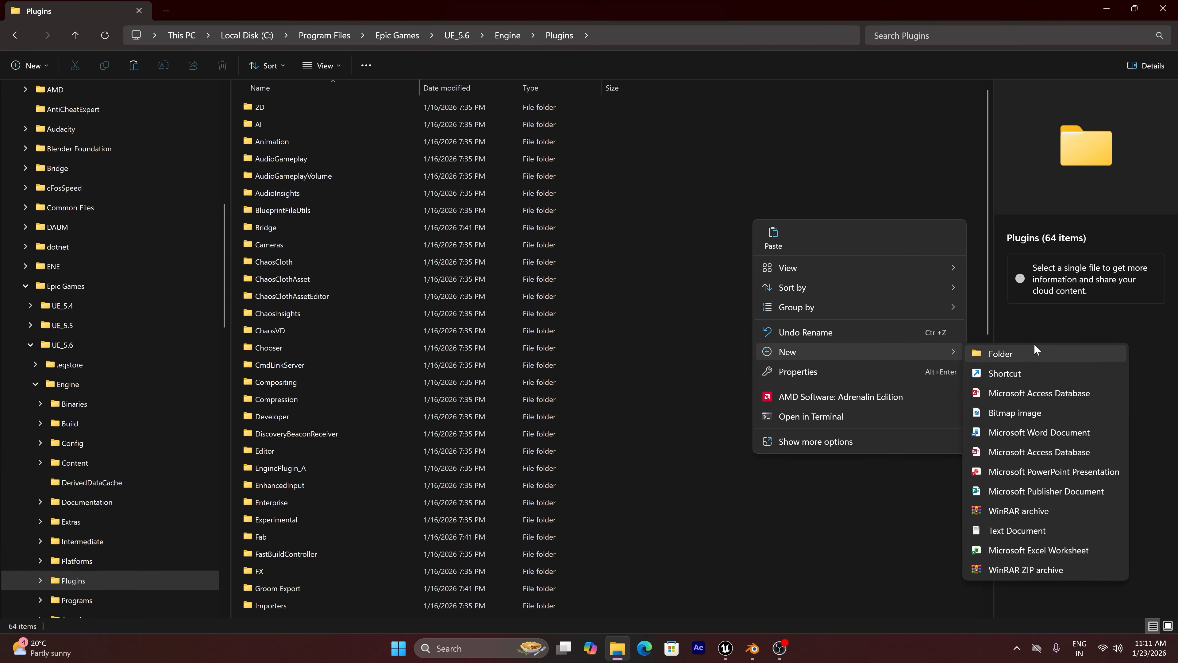
left_click(1030, 354)
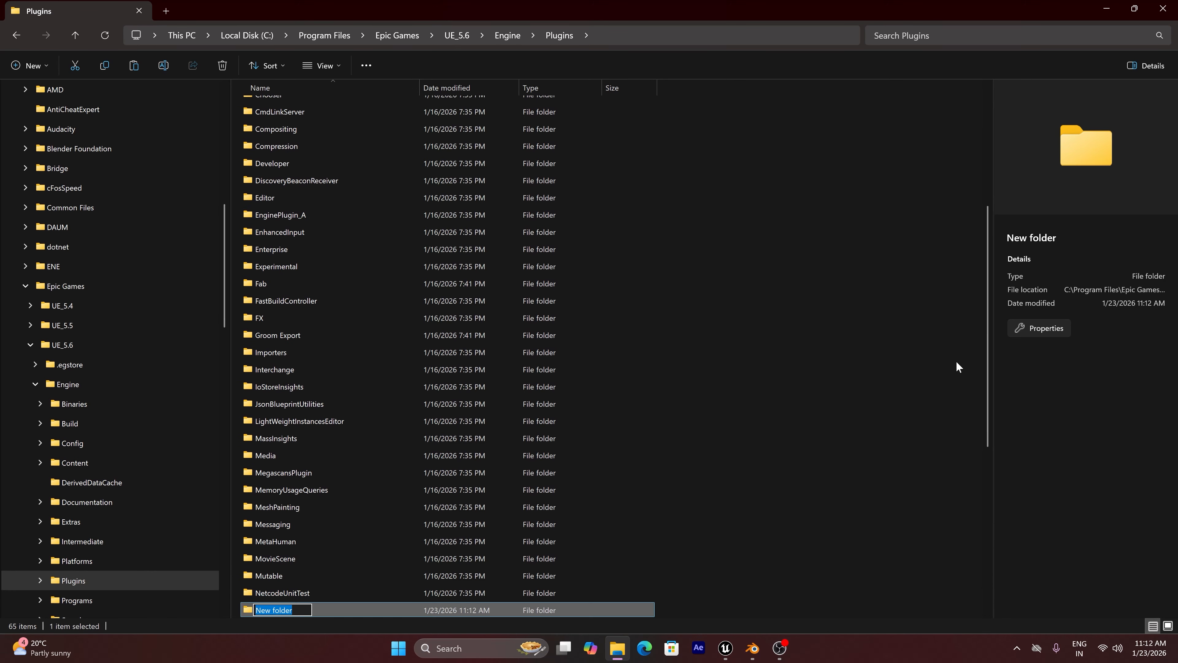
type("groomxporte")
key("Return")
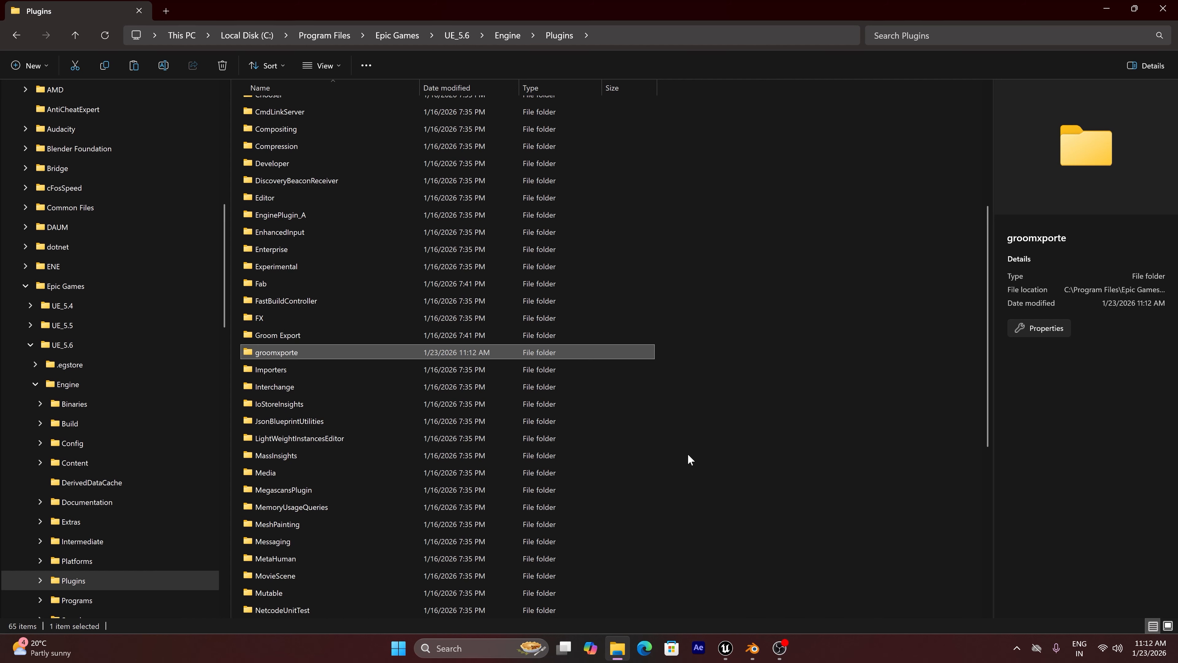
Paste the copied UE5_SimpleGroomExporter-master.zip into the groomxporte folder
double_click(287, 352)
right_click(336, 198)
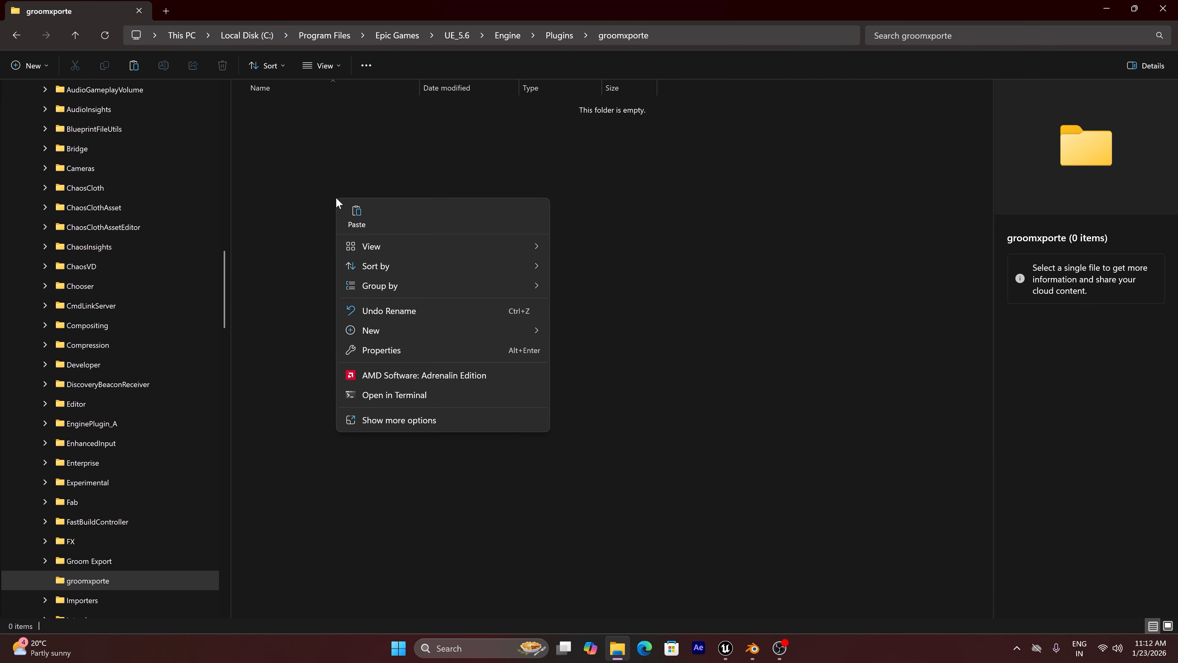
left_click(355, 218)
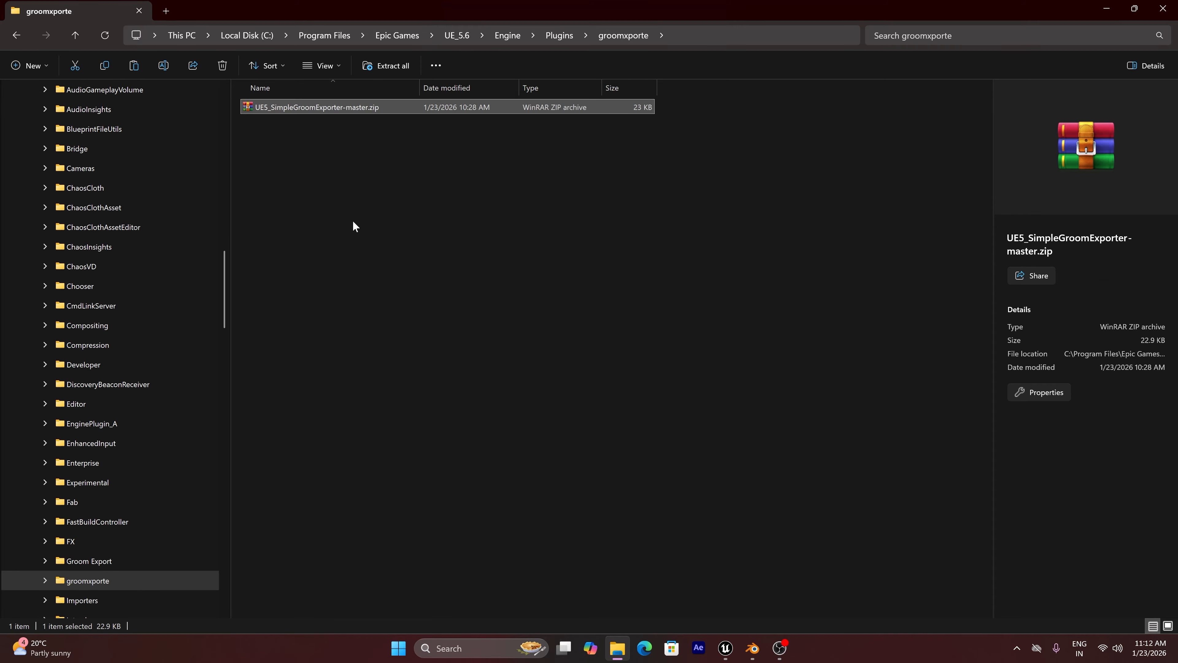
Extract UE5_SimpleGroomExporter-master.zip inside the groomxporte folder and delete the archive
right_click(326, 110)
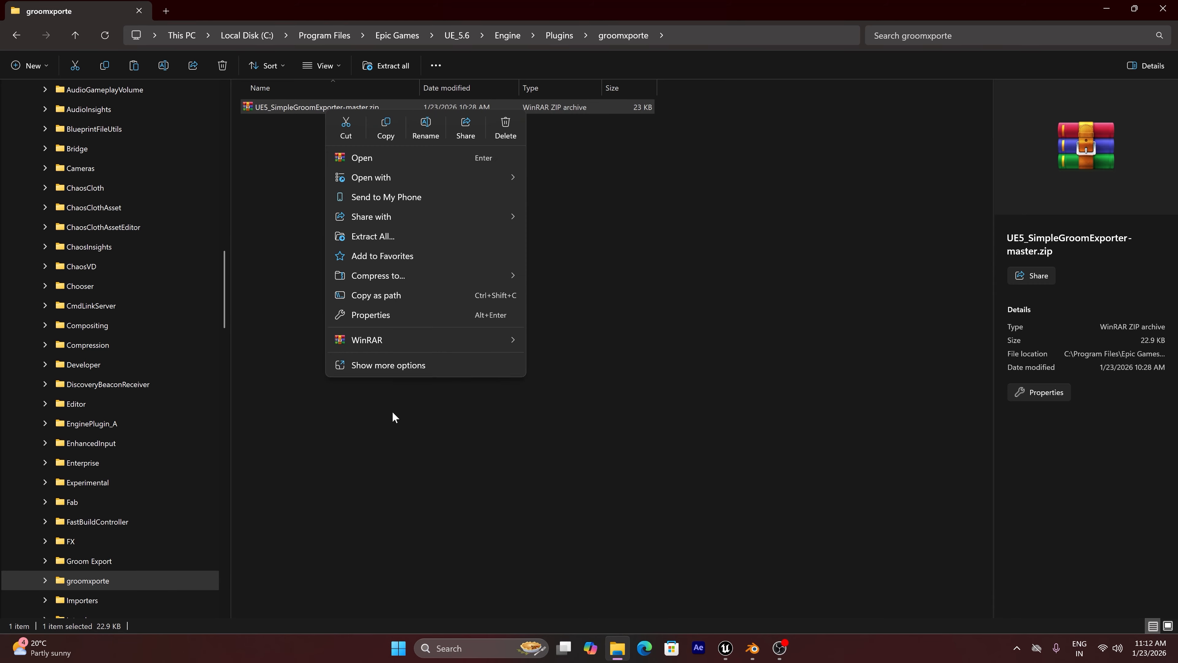
mouse_move(394, 340)
left_click(597, 400)
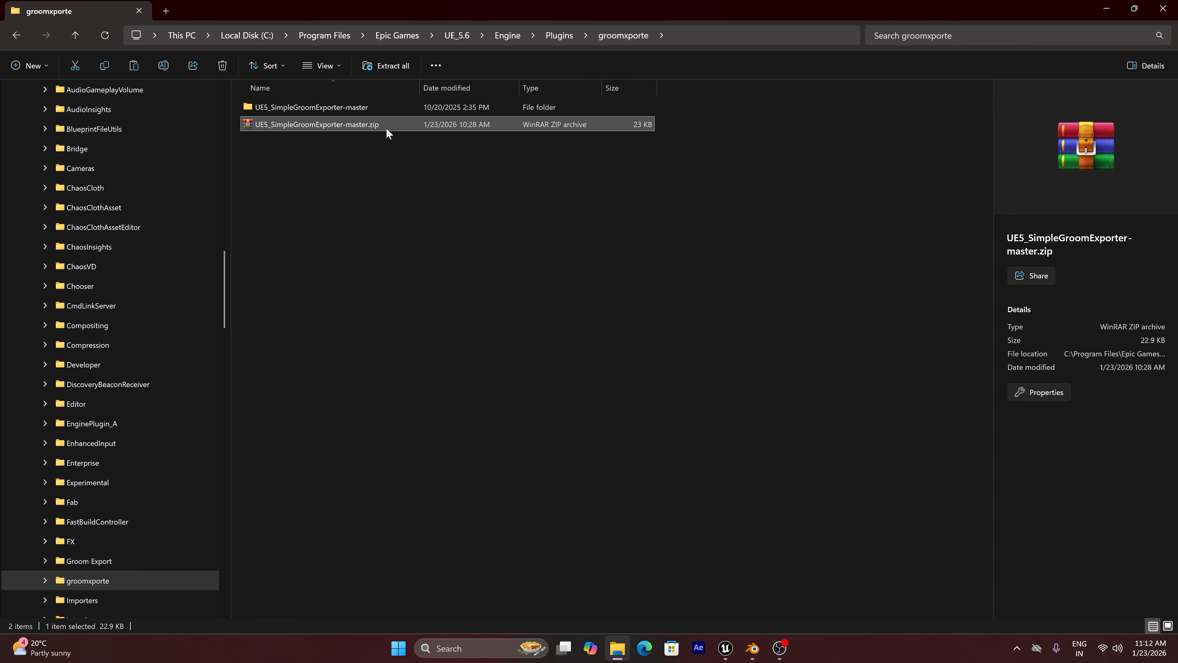
key("Delete")
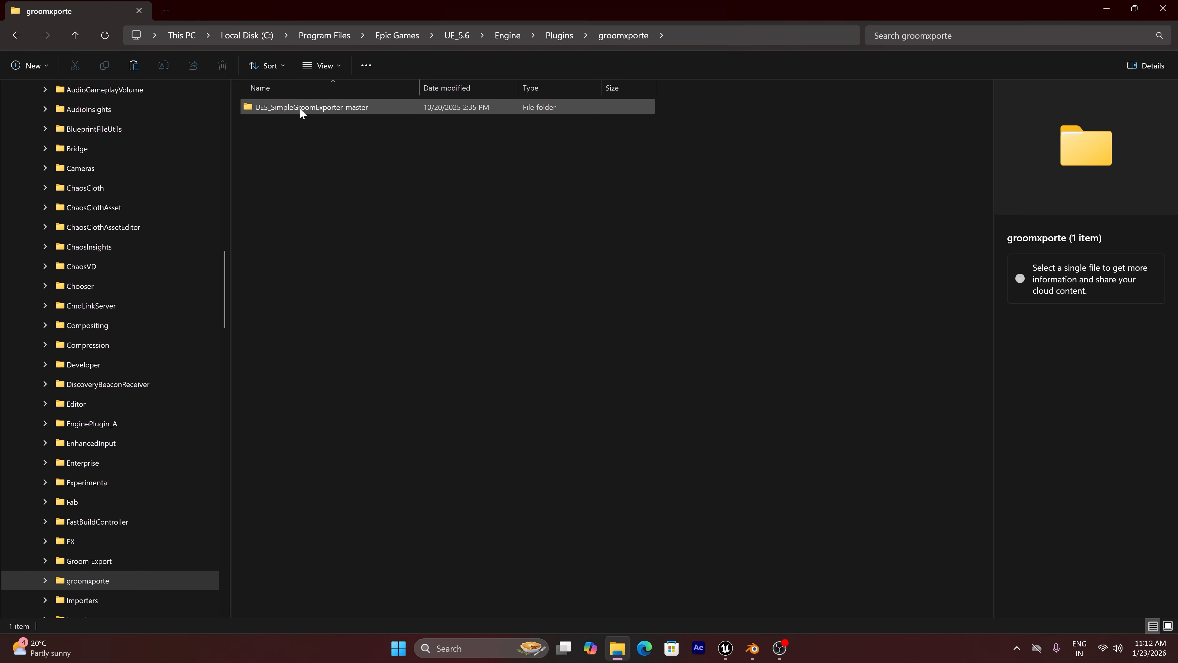
Close File Explorer to return to Unreal Editor and open the Plugins browser
left_click(1174, 1)
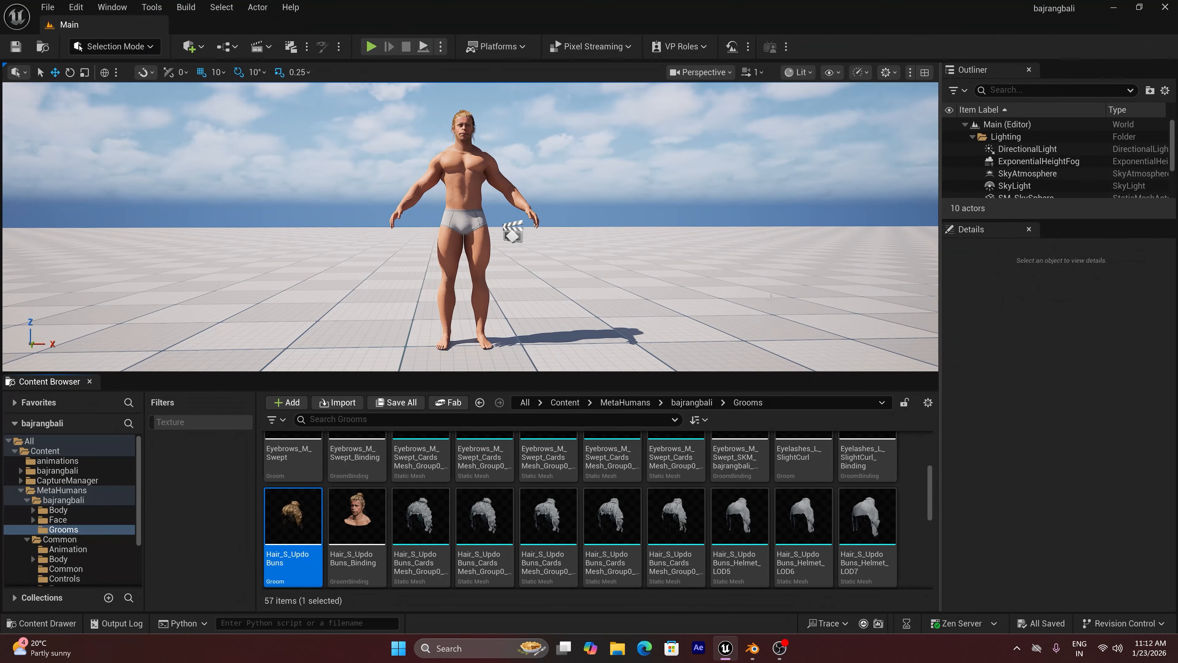
left_click(70, 9)
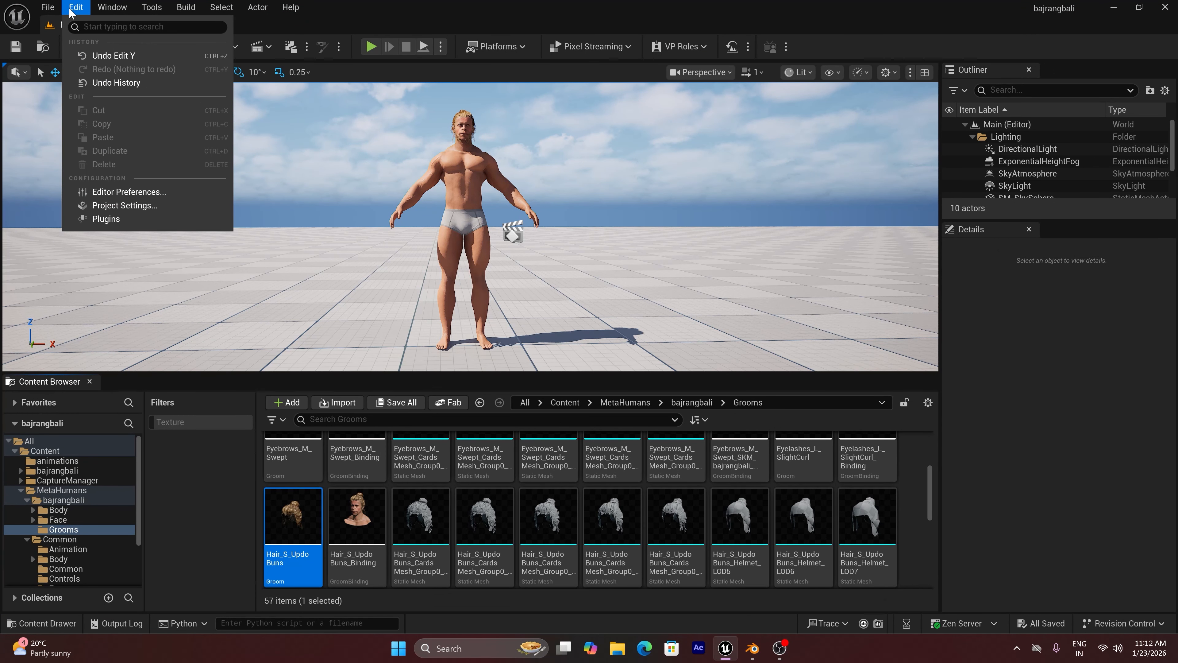
left_click(111, 219)
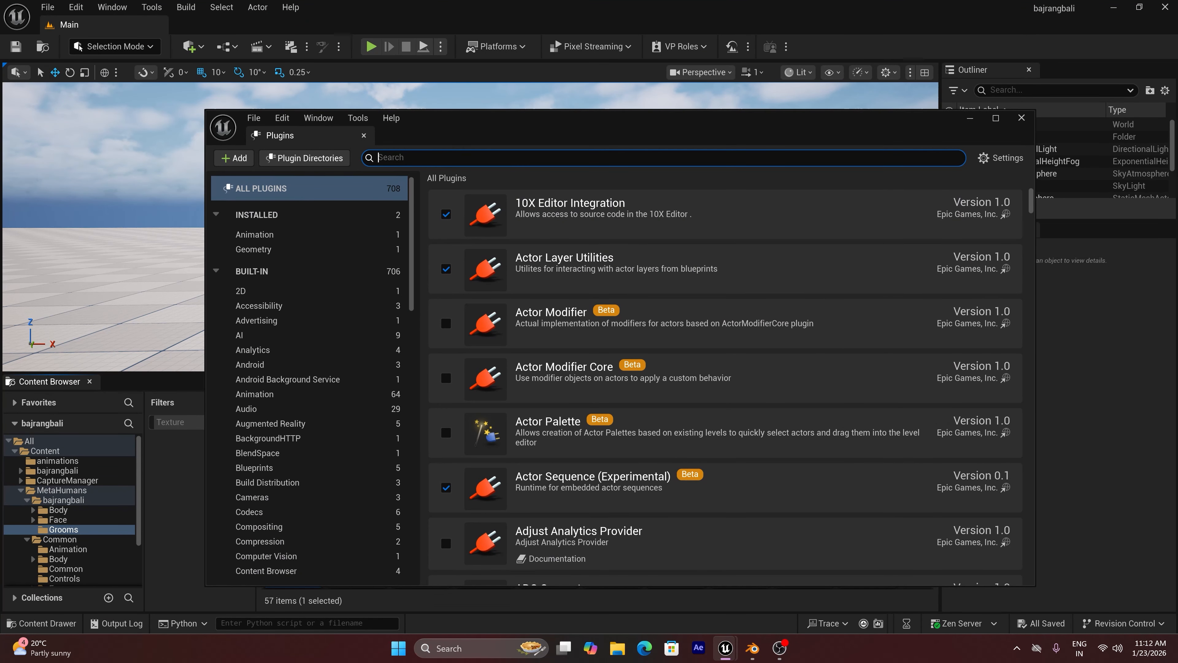
Search the plugins for "groom" to check that SimpleGroomExporter is enabled, and close the plugin browser
type("gro")
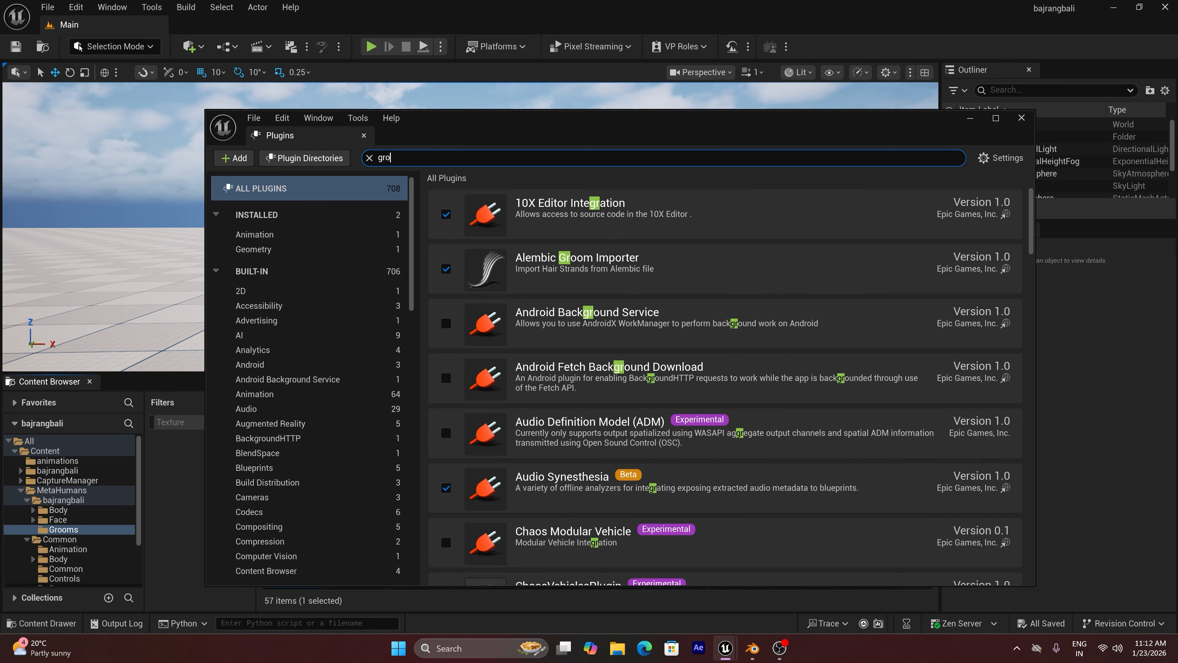
type("om")
left_click(531, 526)
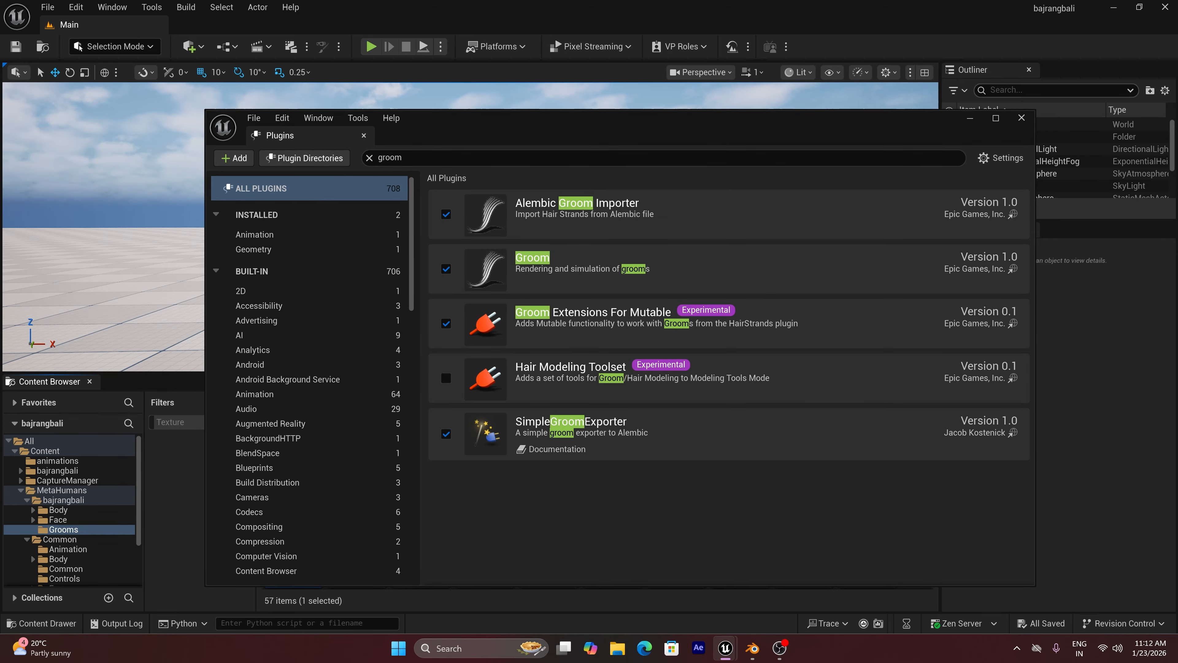
left_click(1021, 118)
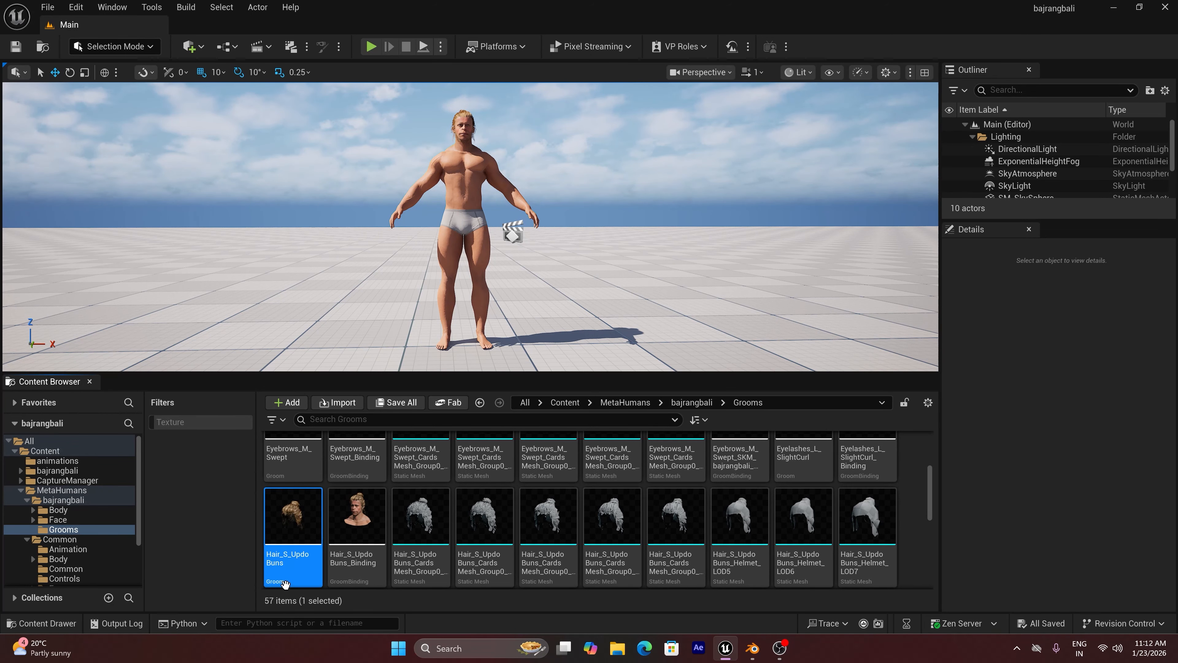
Export the Hair_S_UpdoBuns groom as an Alembic file to E:\models with Use Render Data enabled
right_click(293, 528)
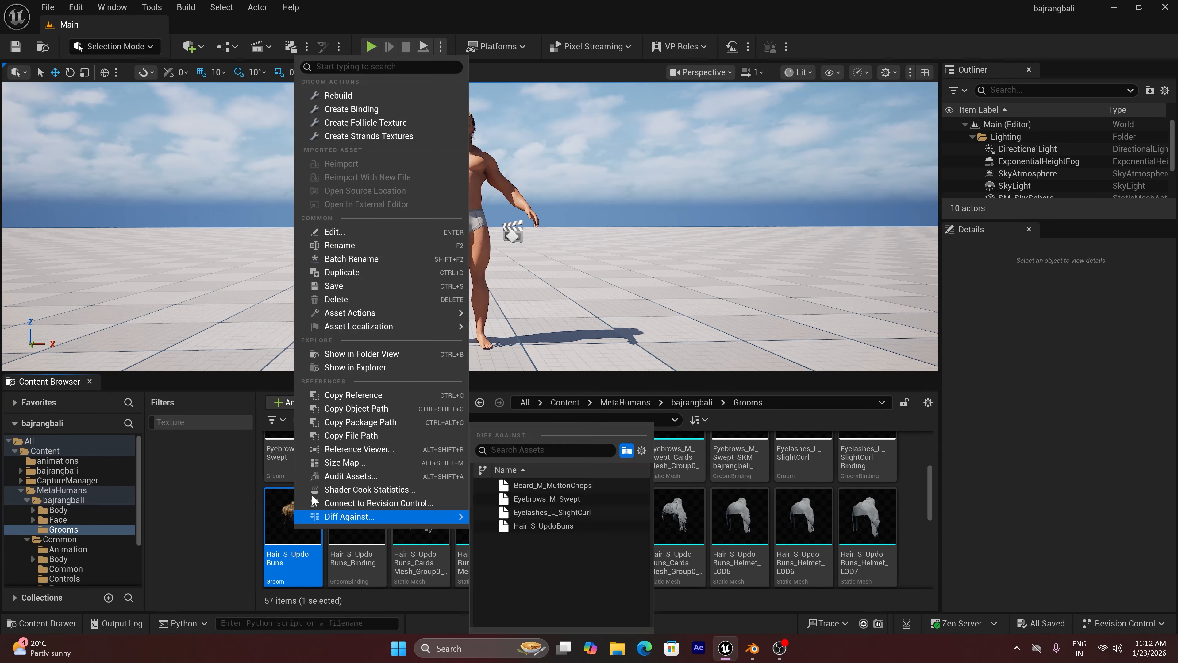
mouse_move(385, 319)
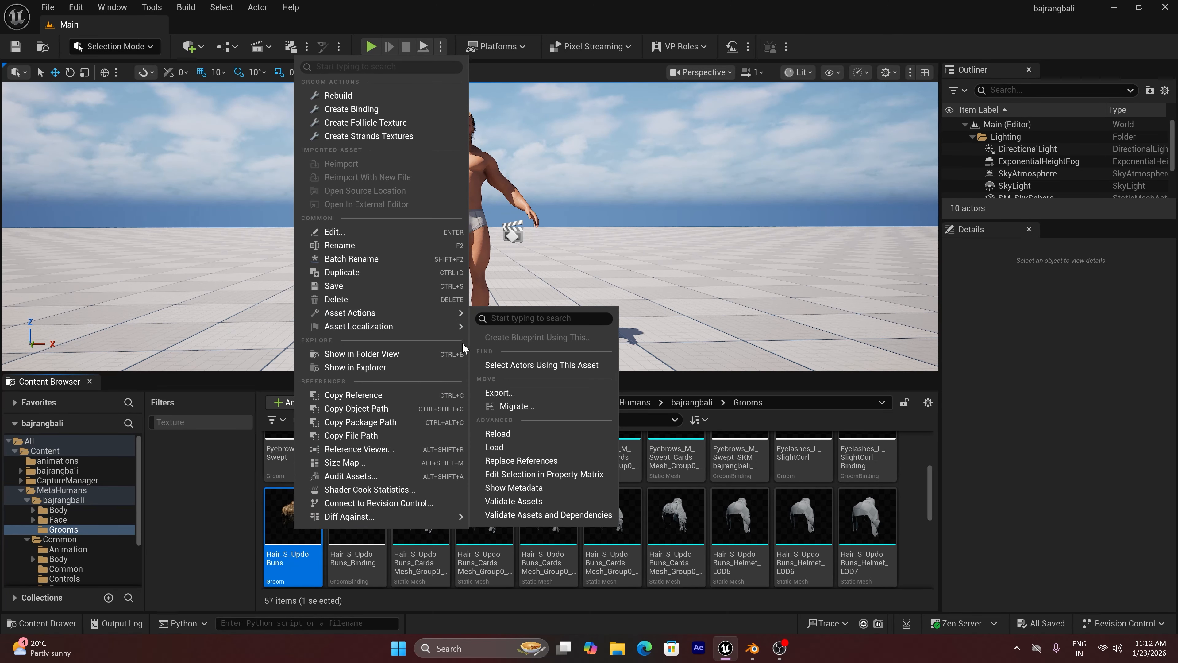
left_click(498, 392)
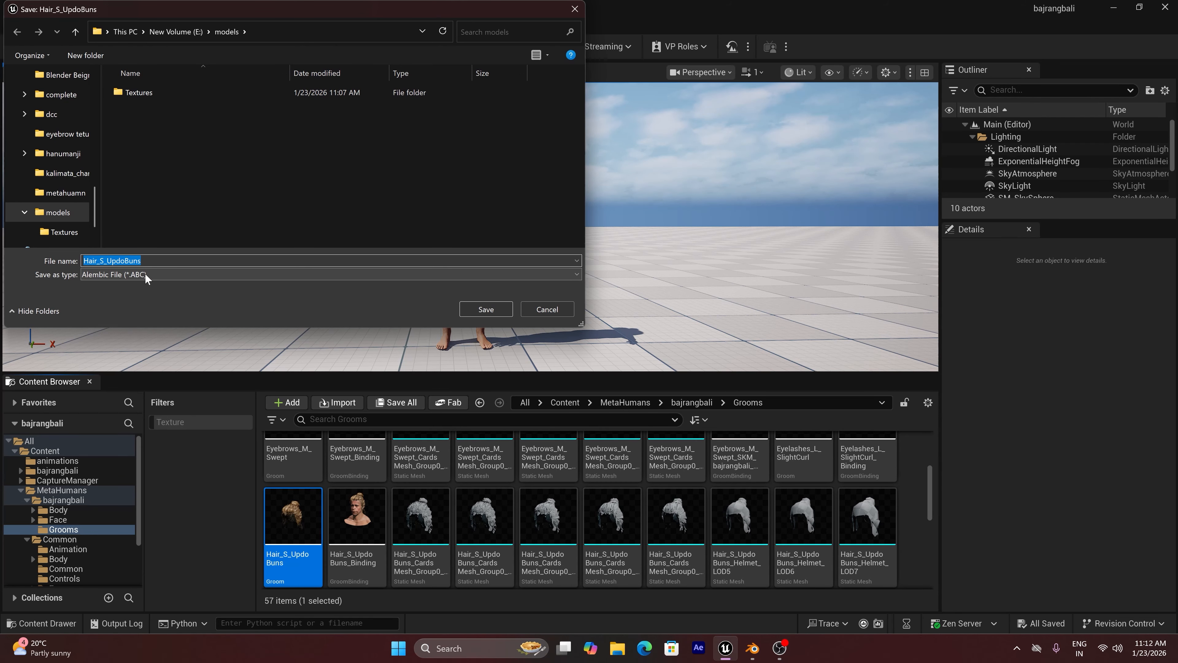
left_click(474, 306)
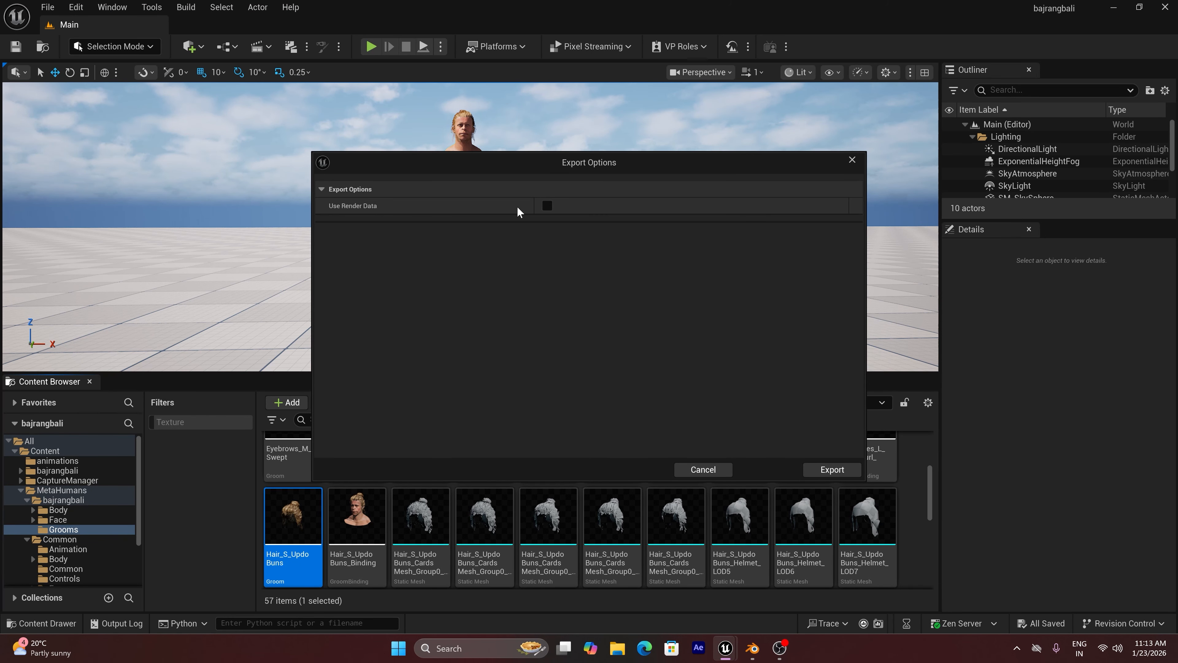
left_click(547, 206)
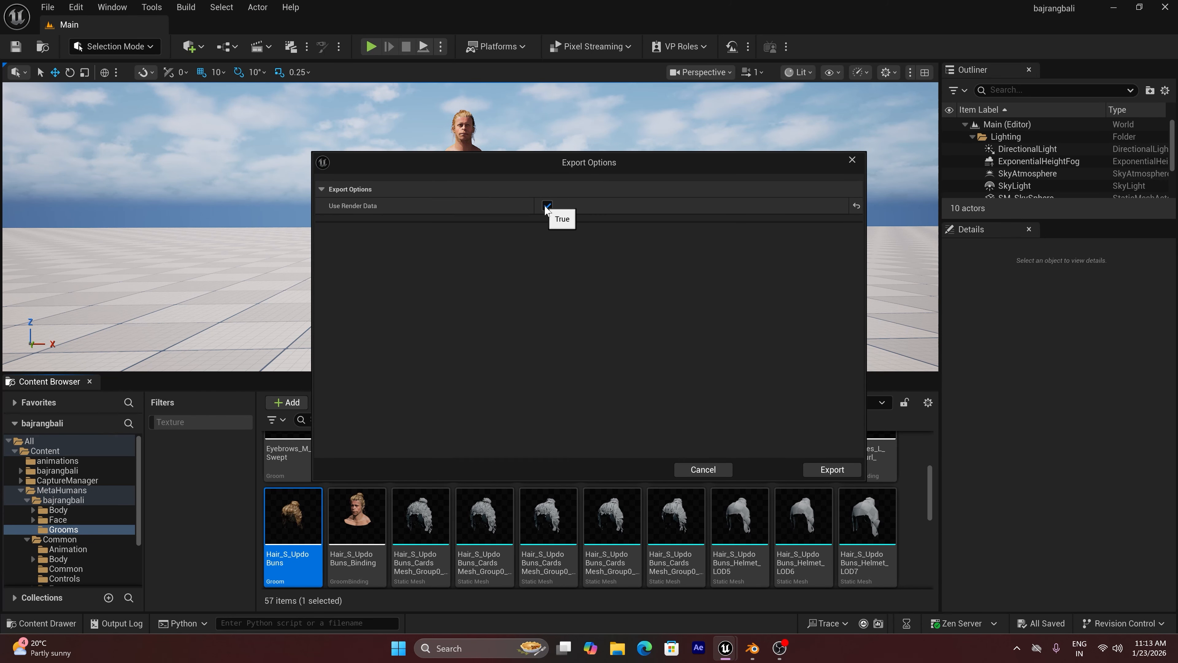
left_click(832, 469)
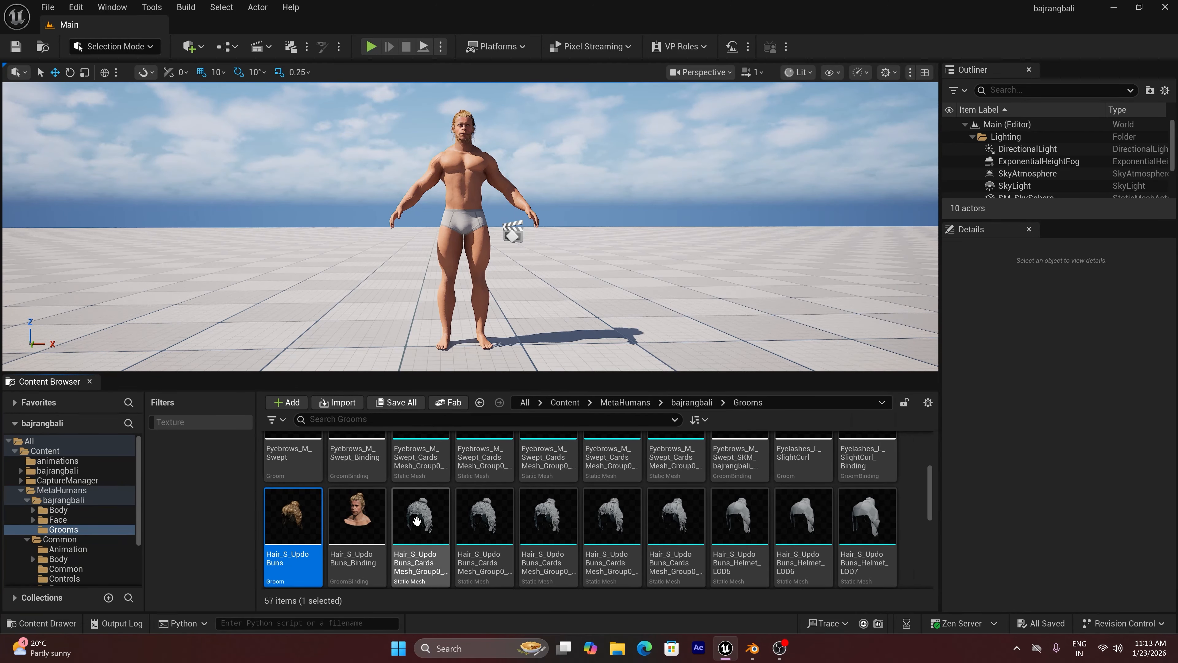
Export the static mesh Hair_S_UpdoBuns_CardsMesh_Group0_LOD0 as an FBX file to E:\models with the default FBX options
left_click(420, 542)
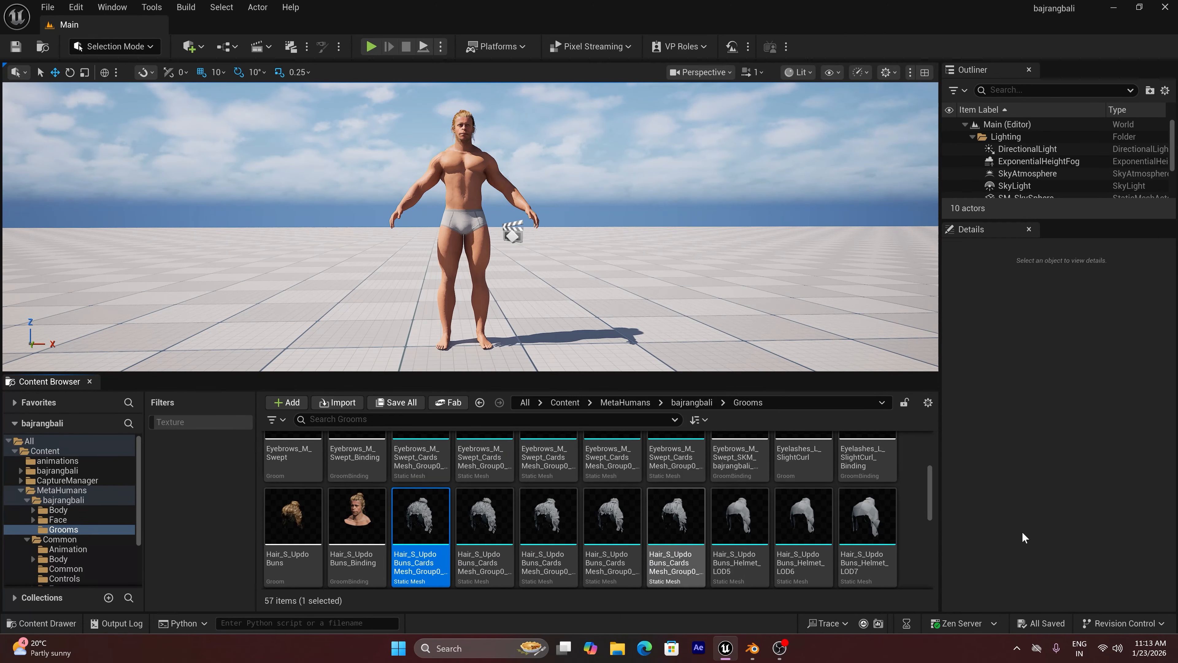
right_click(420, 506)
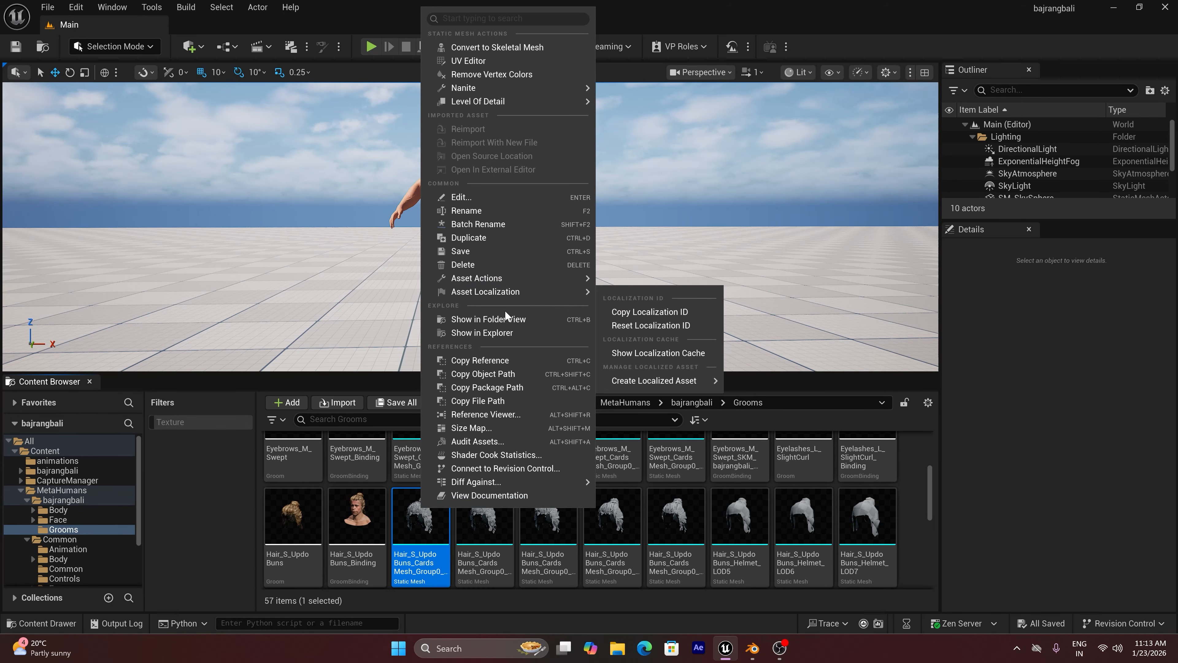
mouse_move(510, 277)
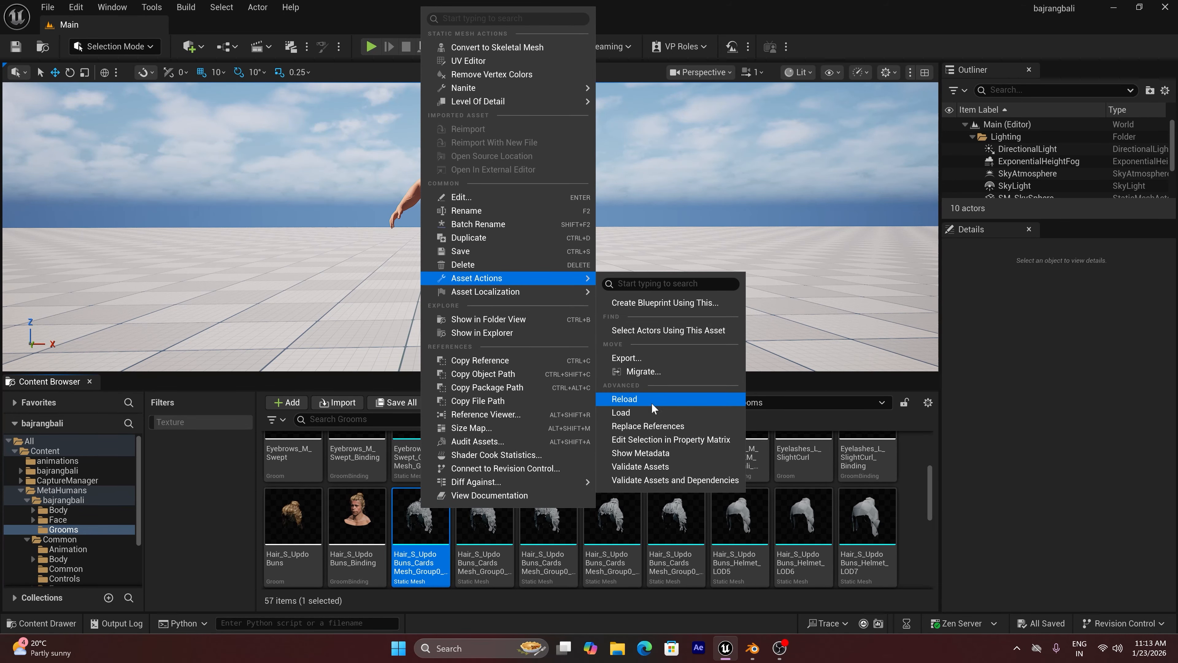
left_click(651, 358)
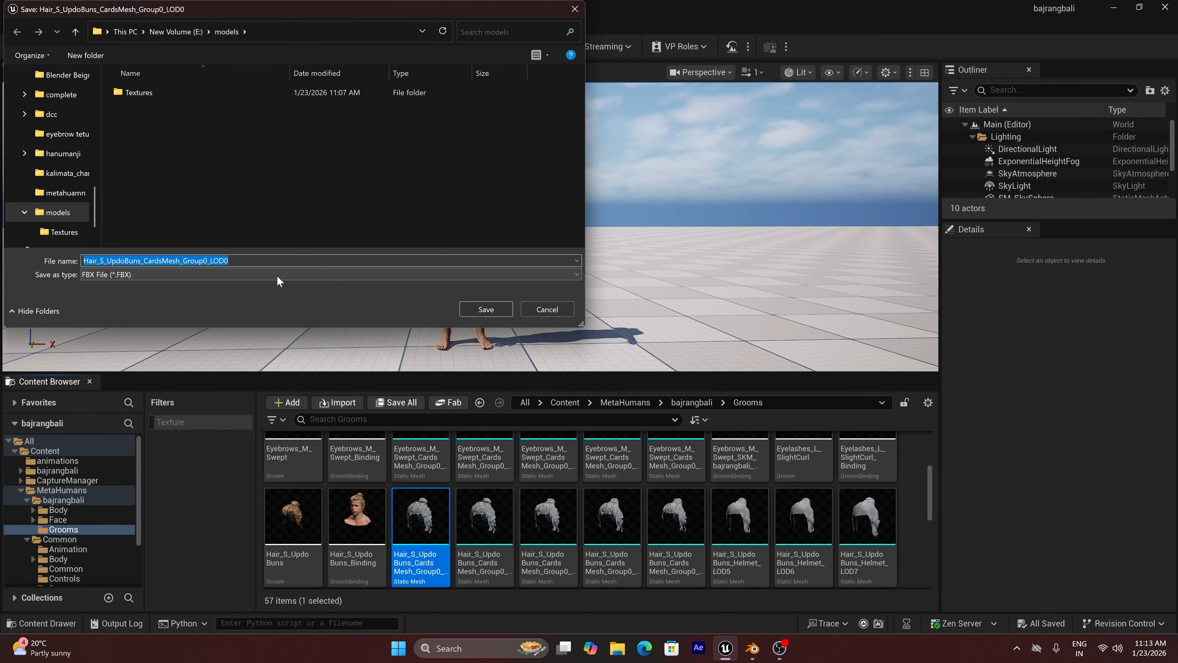
left_click(484, 309)
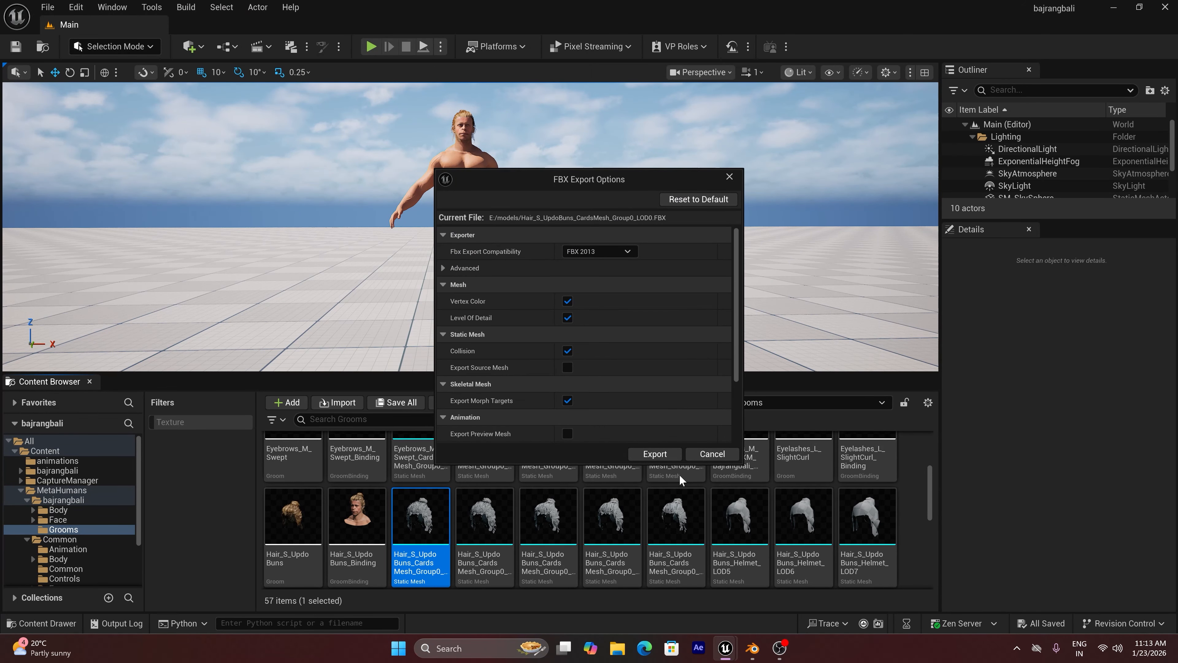
left_click(667, 454)
Switch to Blender, expand the 3D viewport over the node editor, and set the viewport shading to Solid
left_click(755, 651)
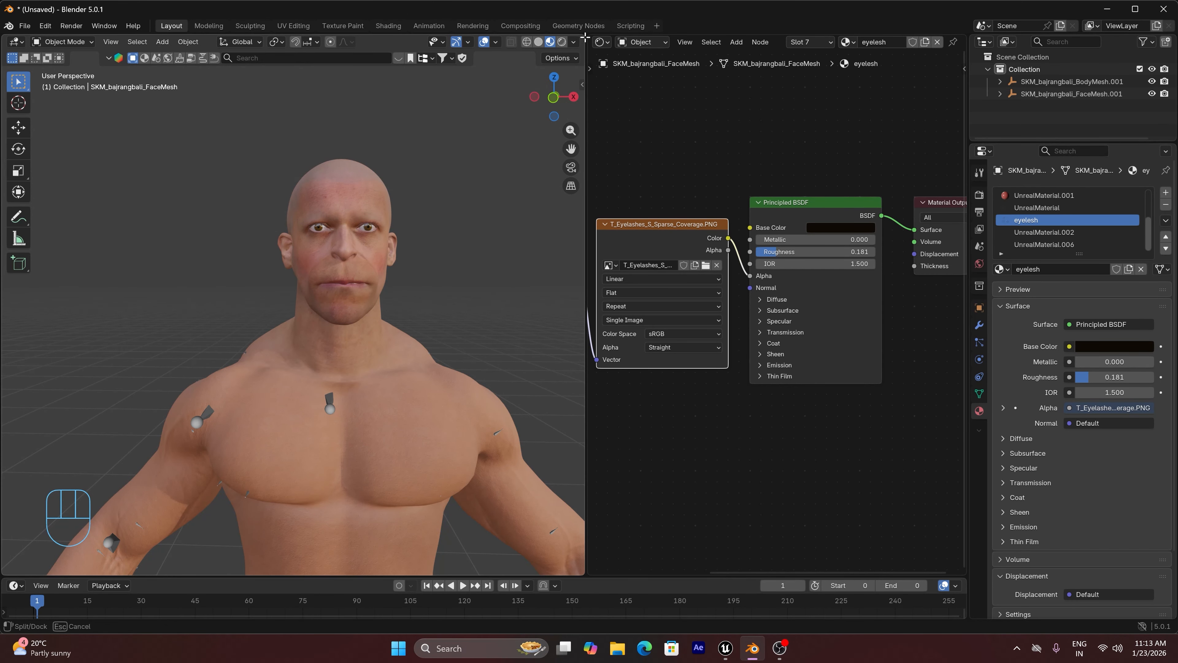
left_click_drag(587, 35, 599, 38)
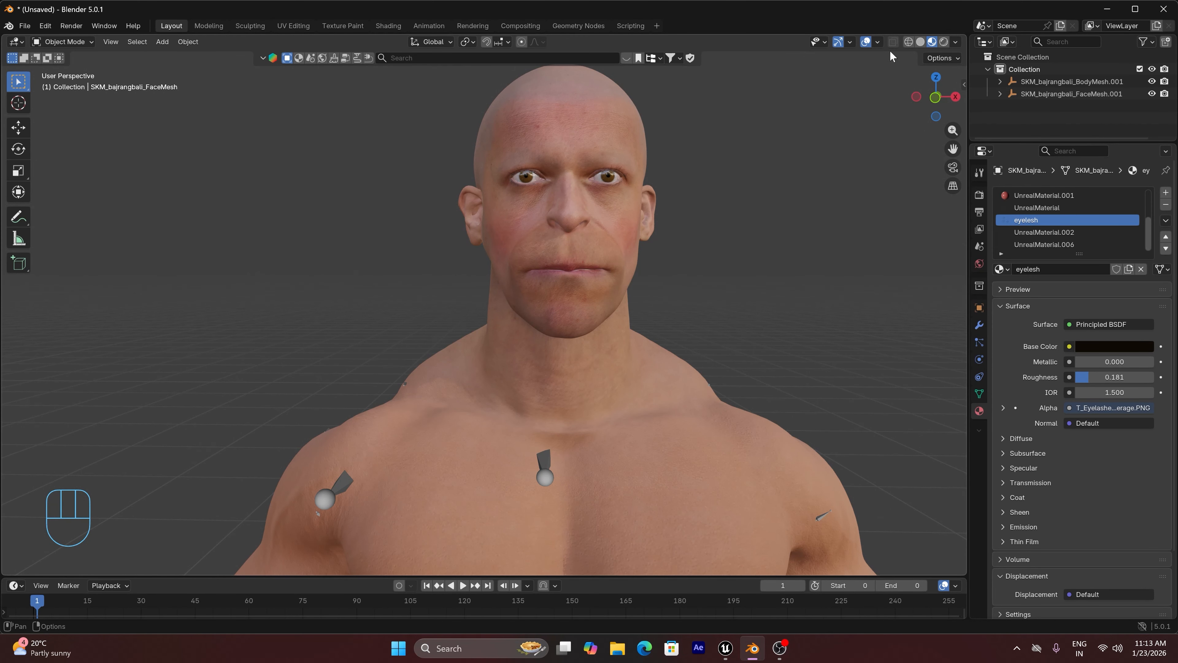
left_click(919, 41)
scroll(831, 216, "down", 4)
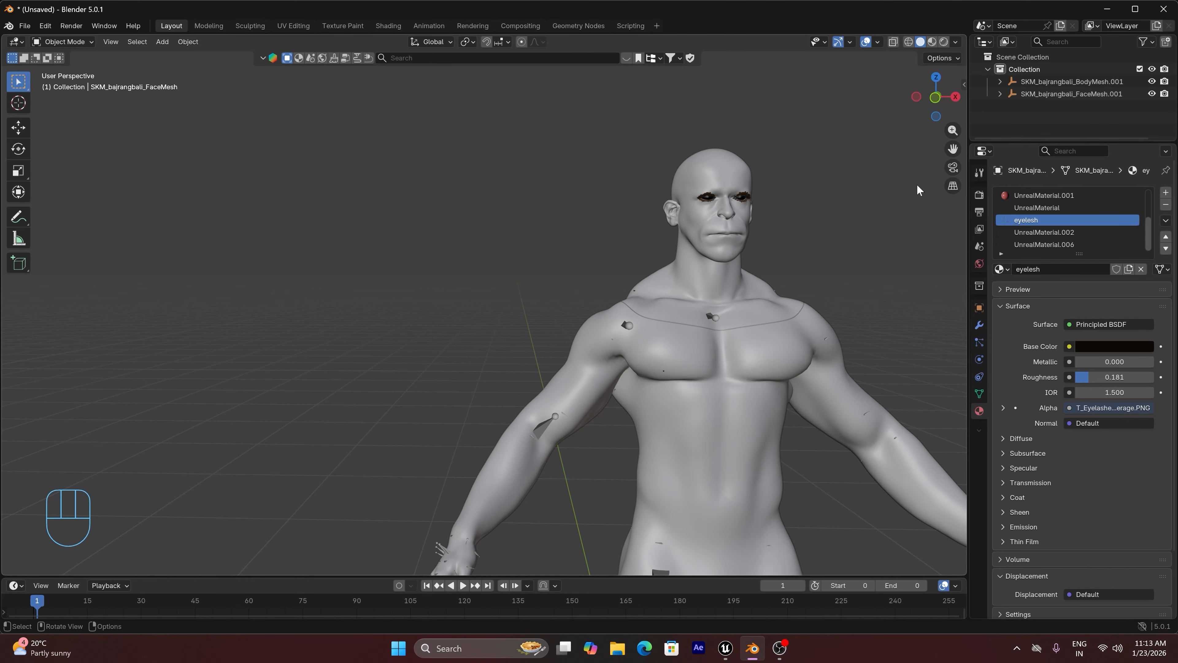
left_click_drag(952, 149, 765, 150)
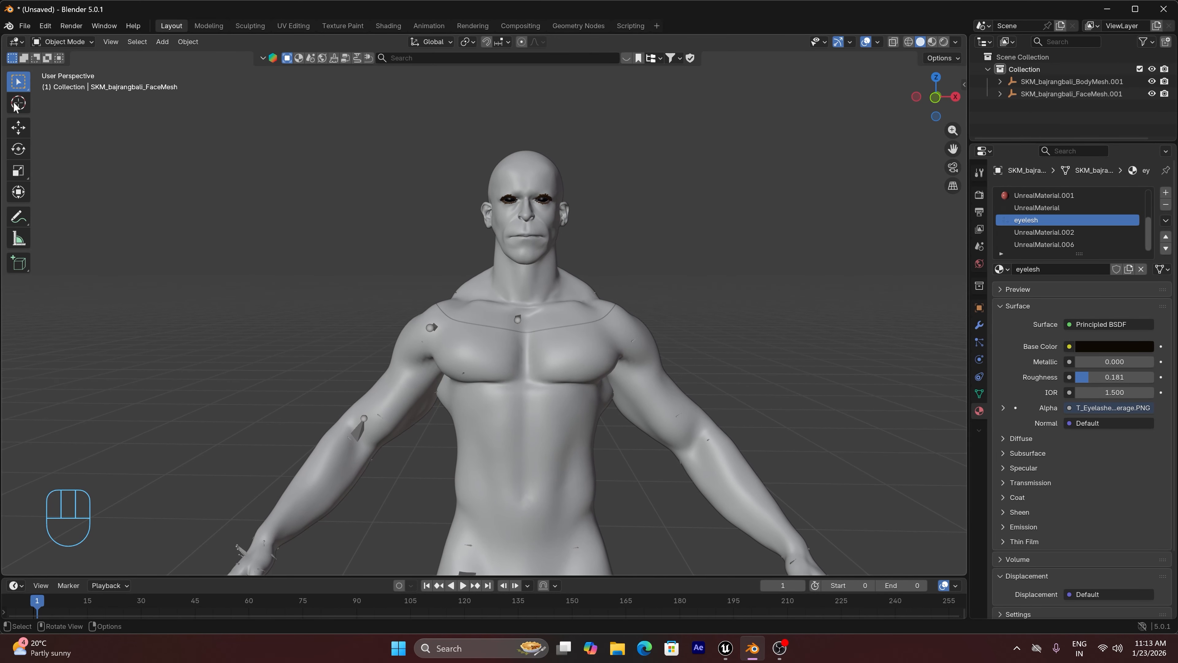
Import Hair_S_UpdoBuns_CardsMesh_Group0_LOD0.FBX from E:\models with the default FBX settings
left_click(24, 26)
mouse_move(136, 206)
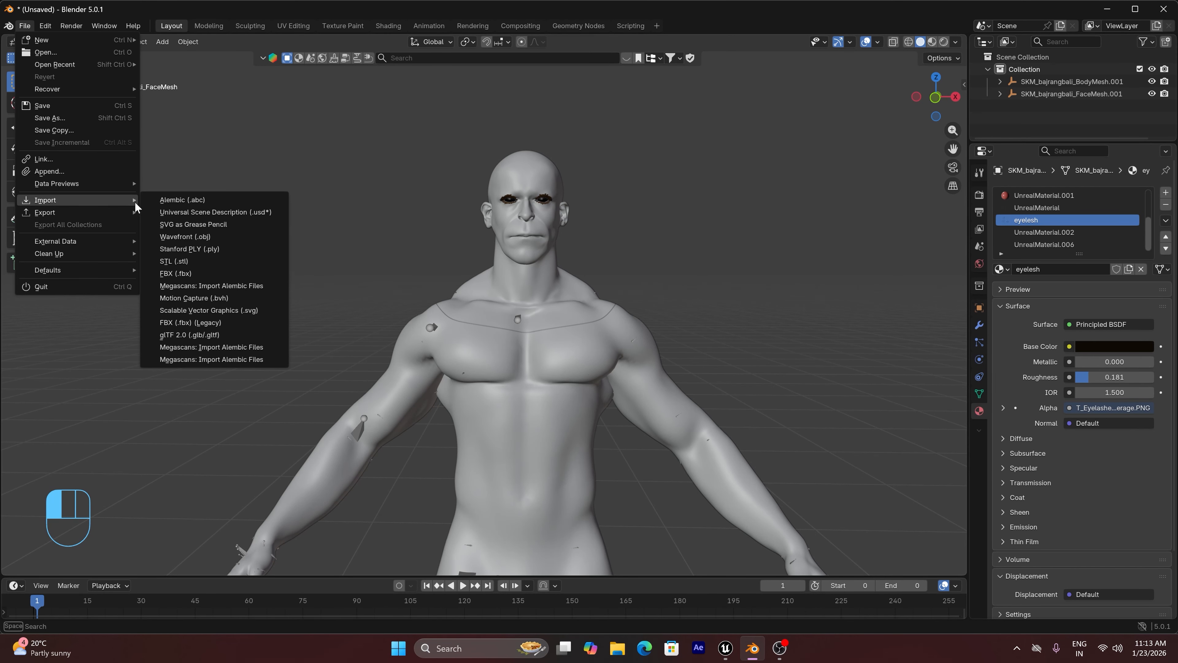
left_click(194, 273)
left_click(135, 260)
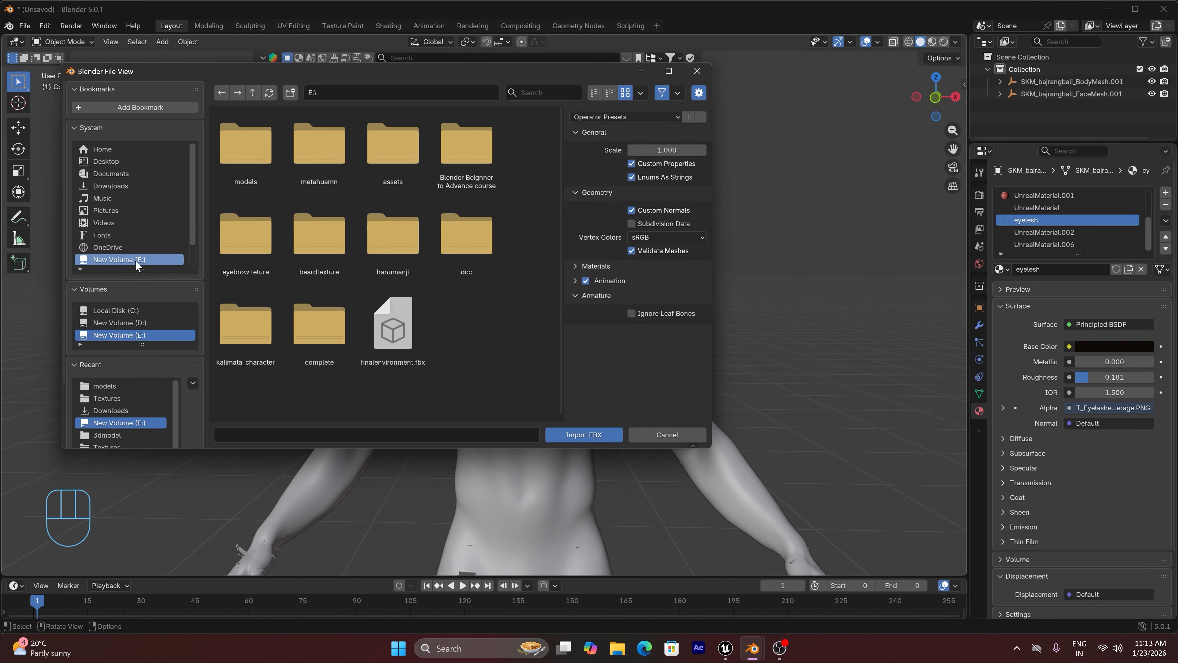
double_click(230, 158)
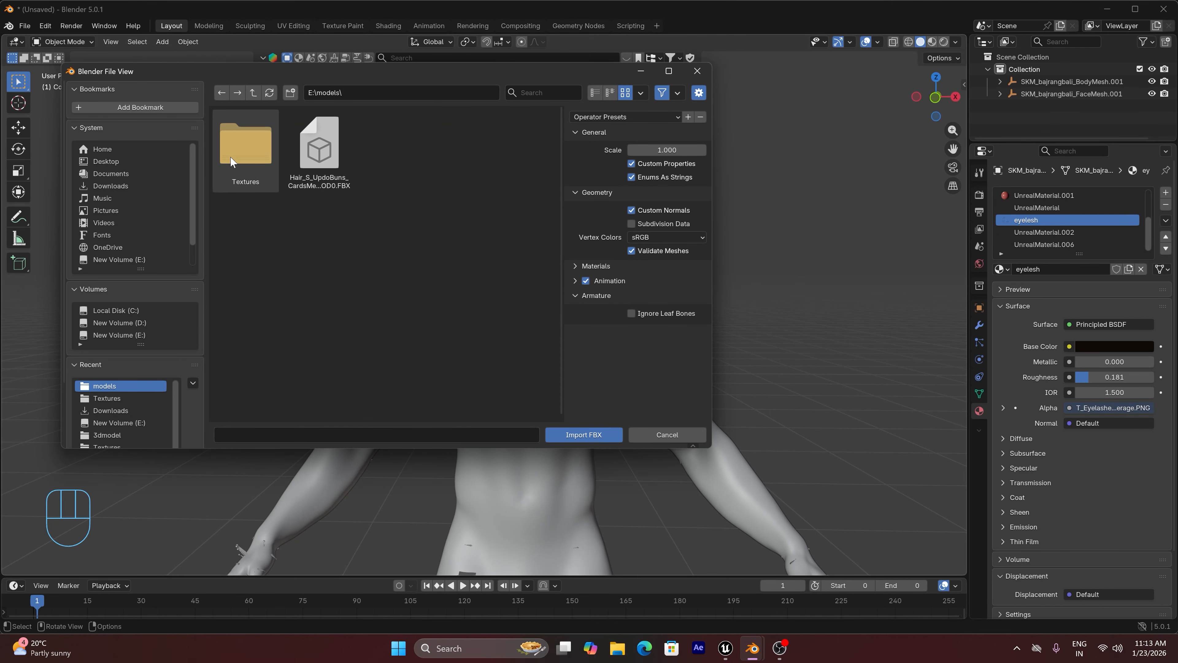
left_click(322, 168)
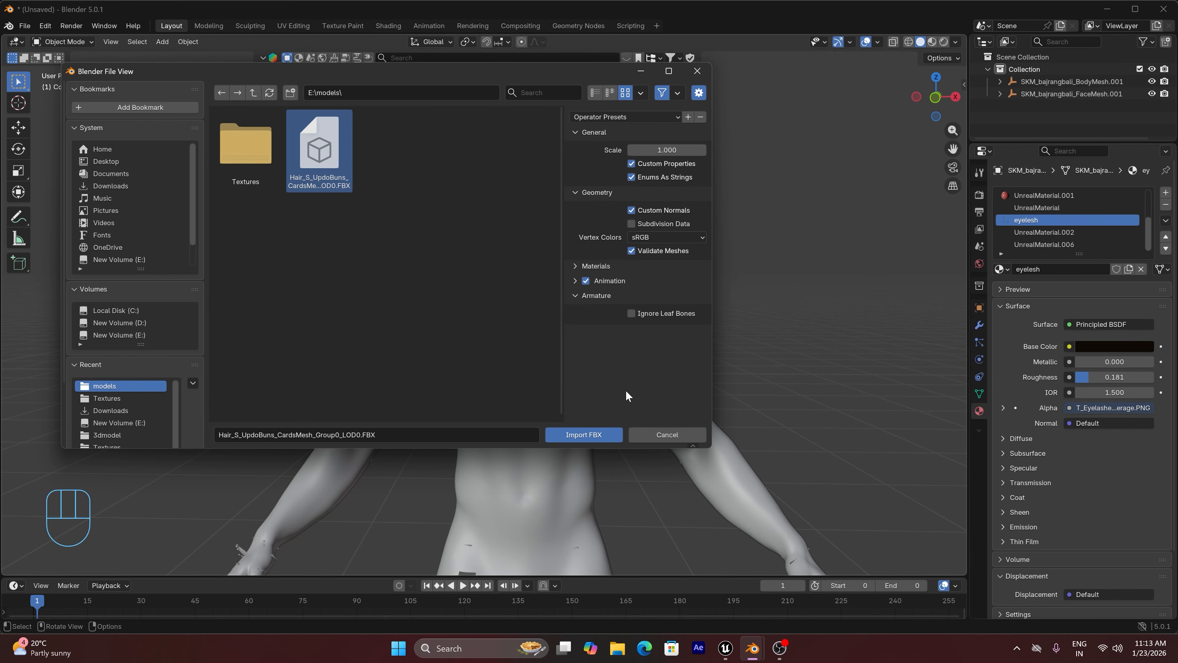
left_click(592, 430)
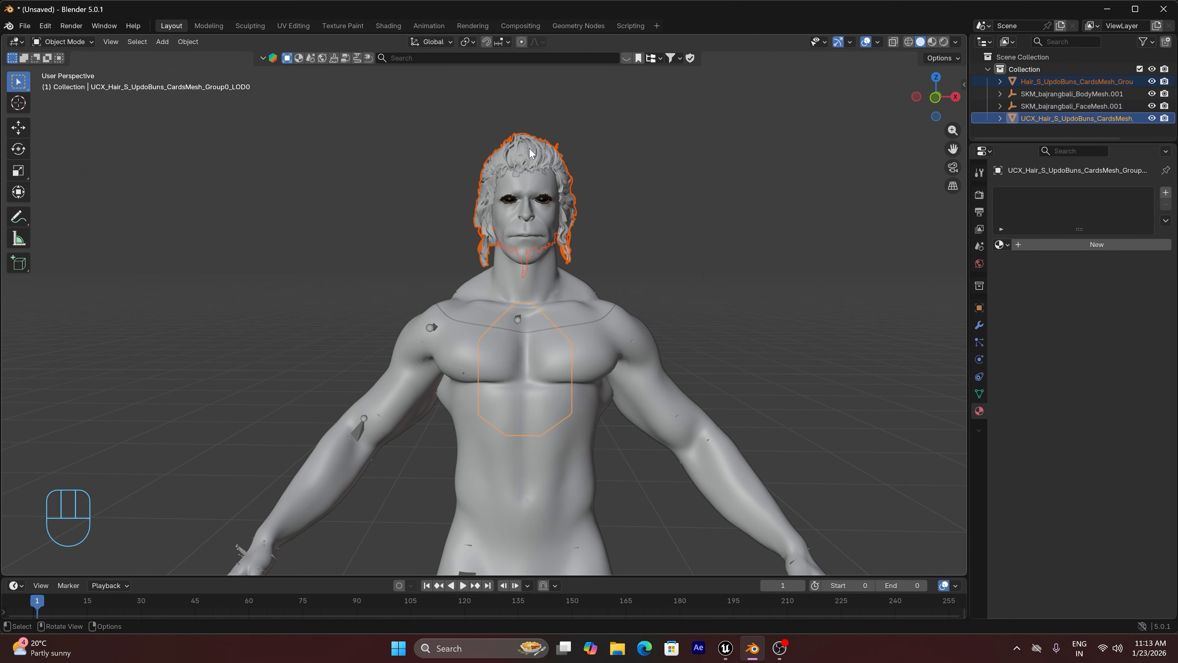
Examine the fit of the imported hair cards mesh on the character's head from the side
key("KP_Decimal")
left_click(736, 165)
left_click_drag(916, 115, 882, 131)
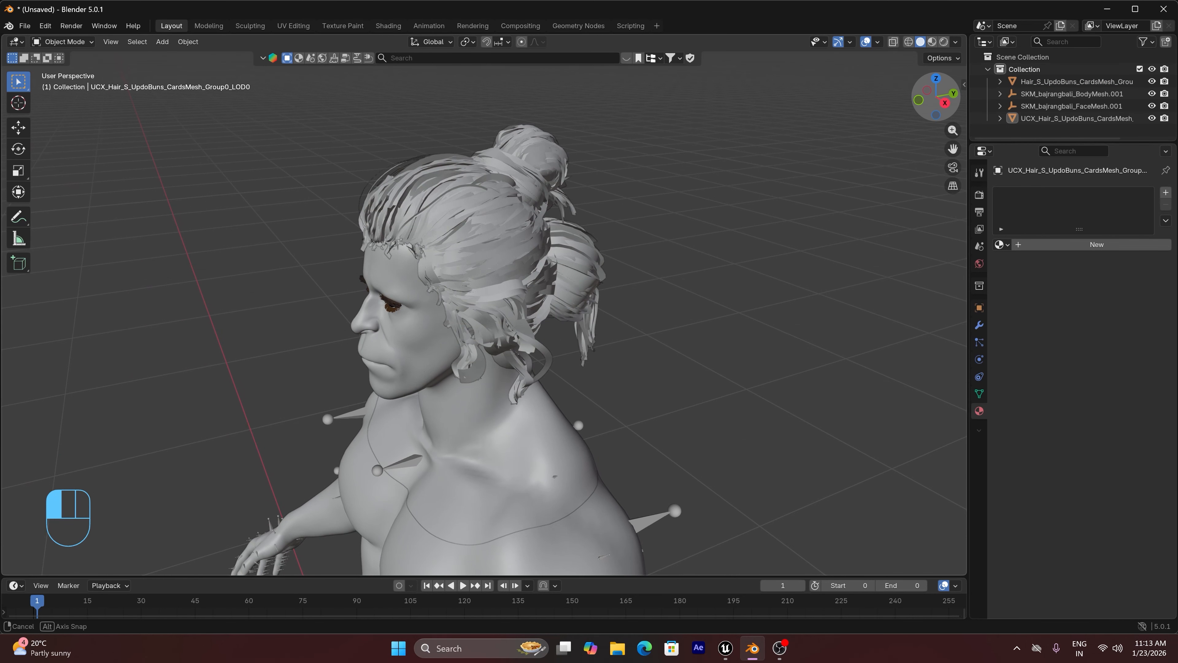
left_click(530, 223)
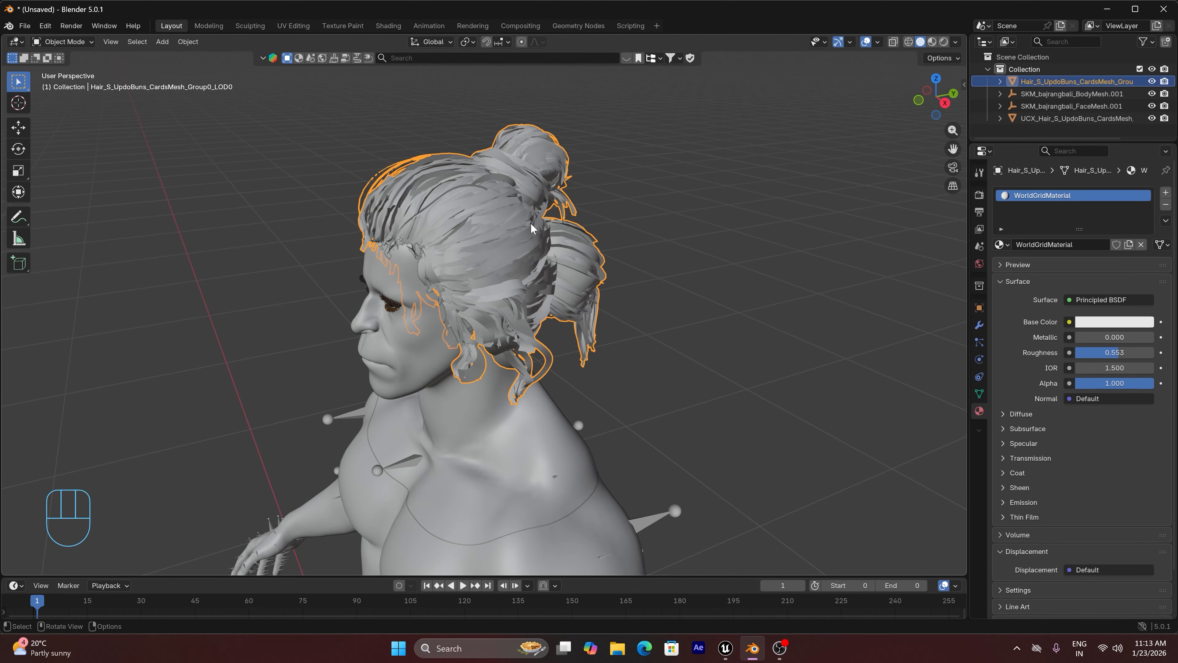
scroll(484, 234, "down", 5)
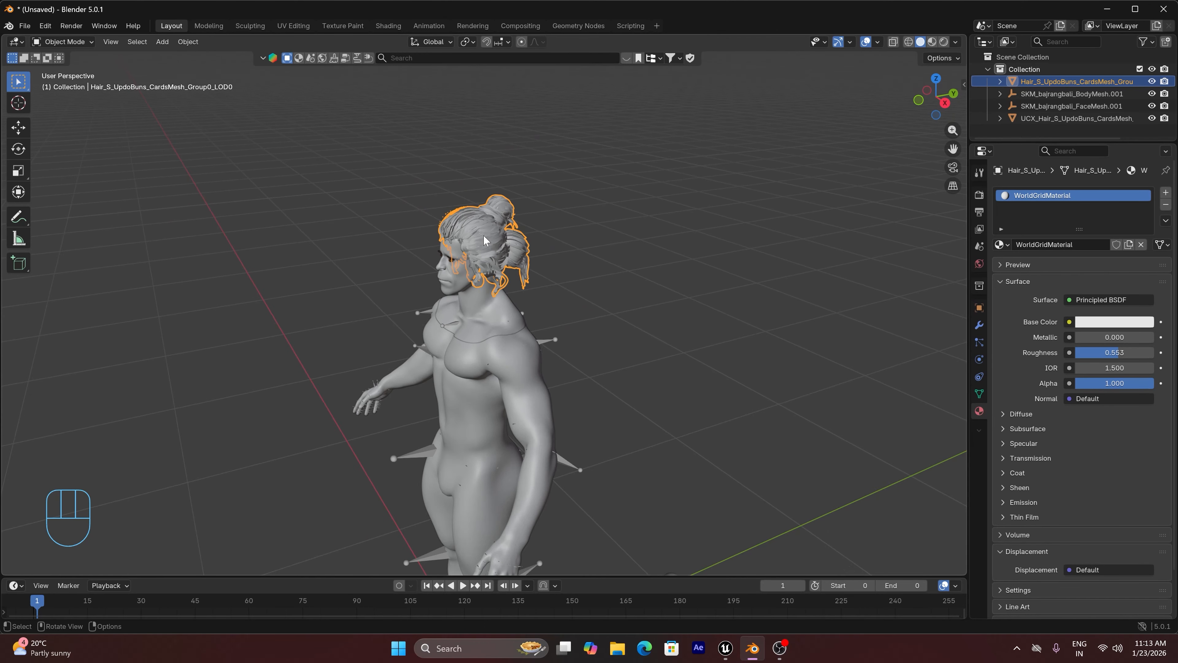
left_click(528, 192)
Import the Alembic groom Hair_S_UpdoBuns.ABC from E:\models with the default import options
left_click(26, 26)
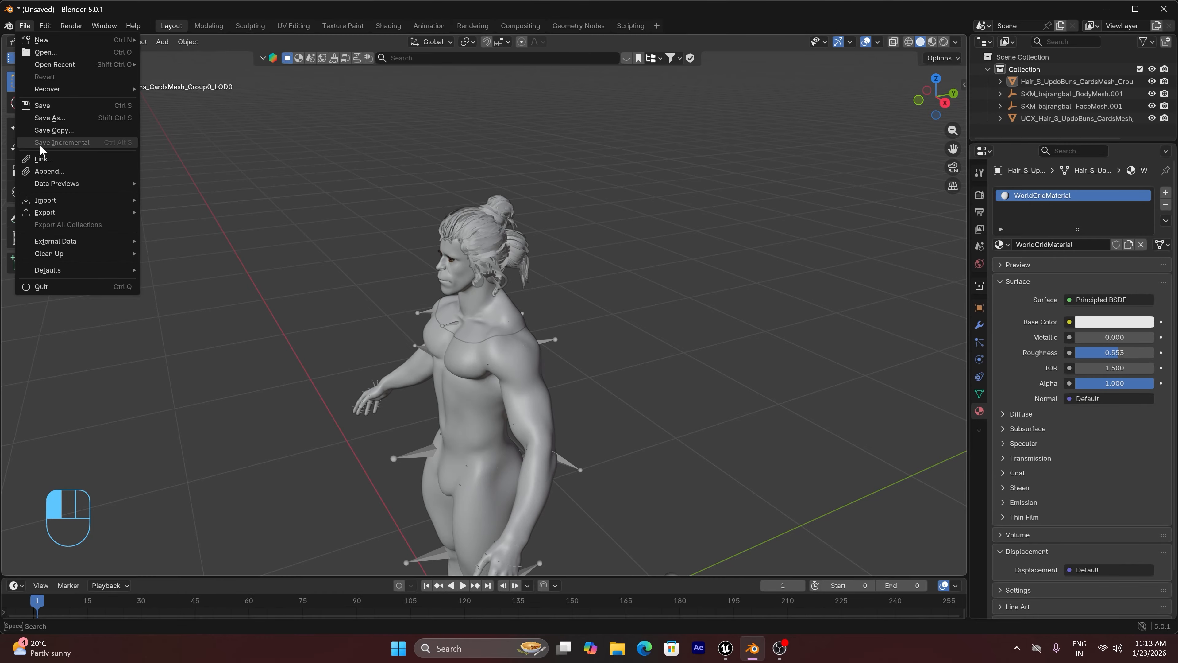
mouse_move(63, 204)
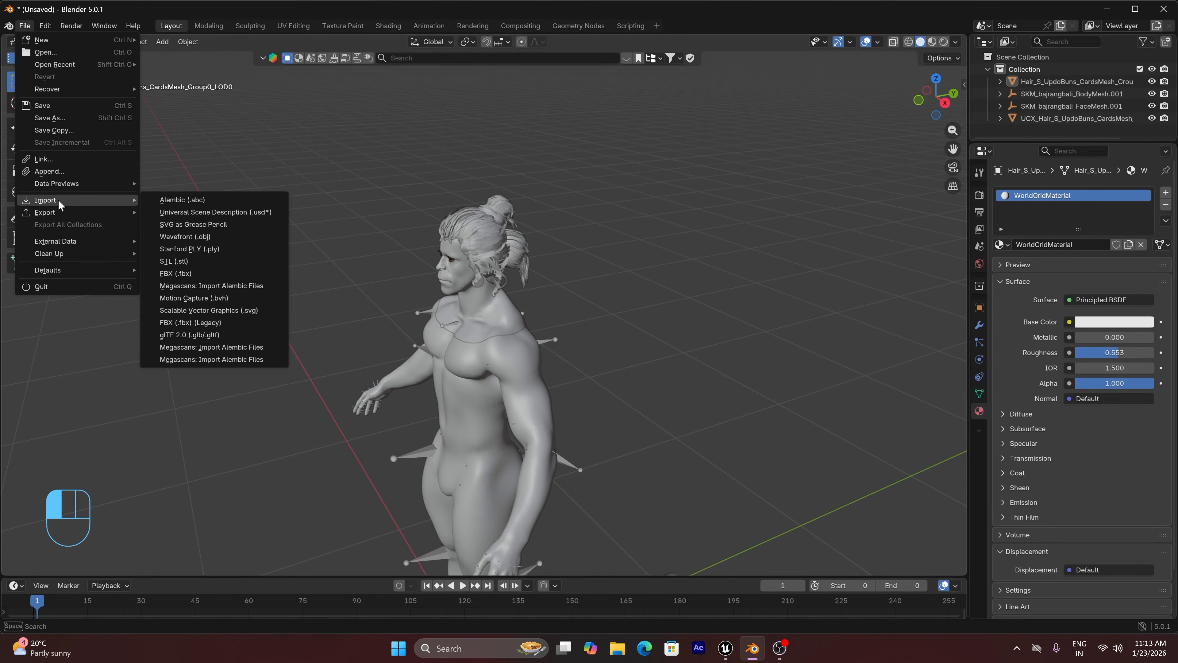
left_click(189, 200)
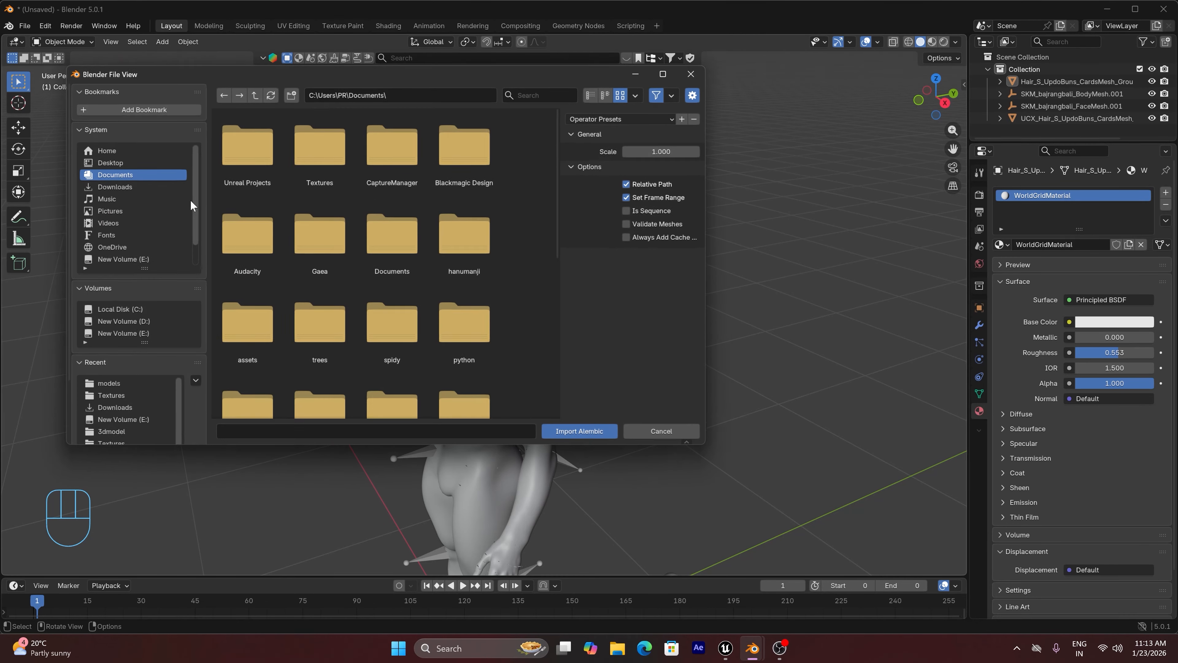
left_click(139, 259)
left_click(245, 149)
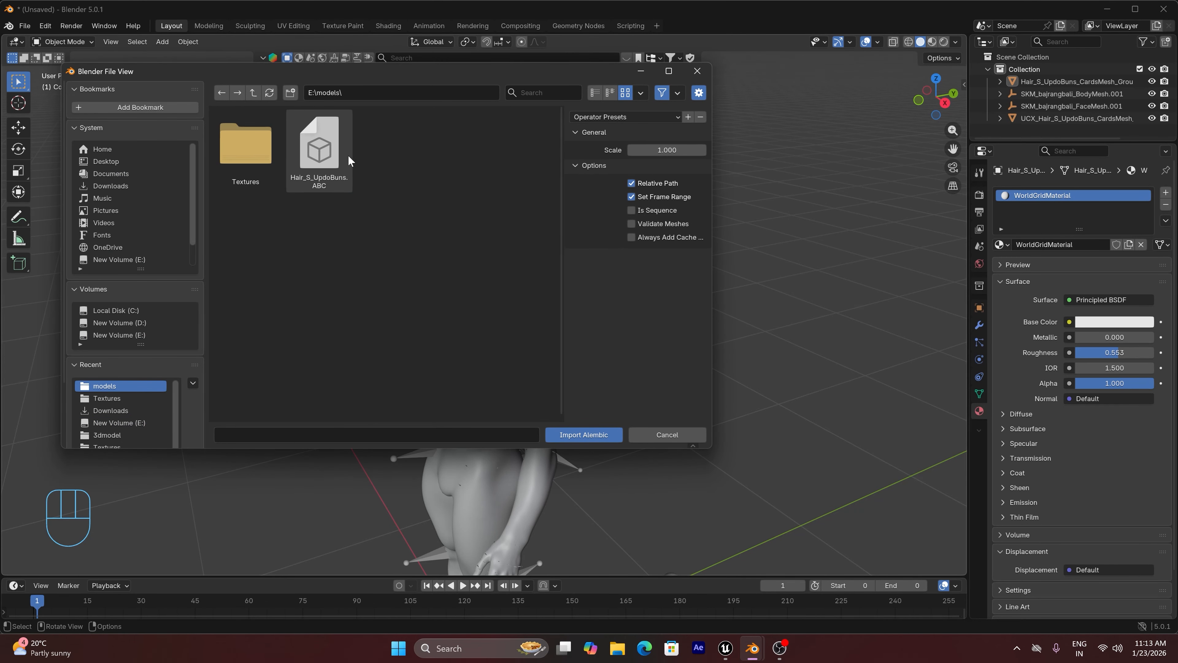
left_click(325, 166)
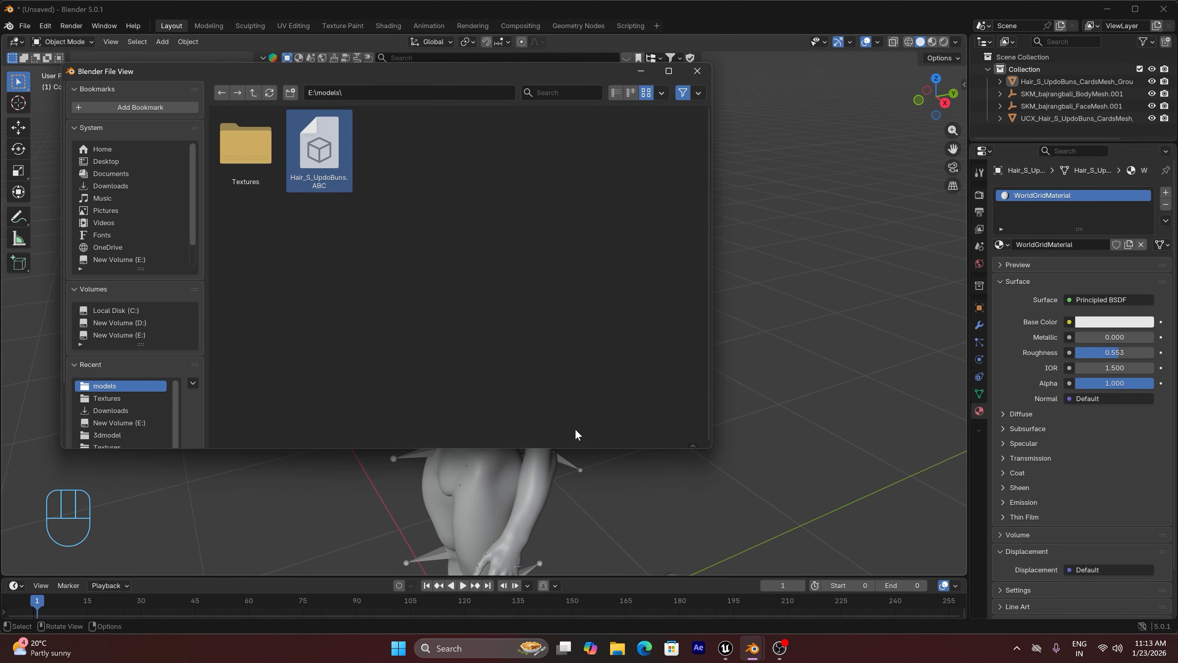
left_click(575, 431)
Examine the imported groom strands near the ground, isolating curve object 1 by selecting and framing it
scroll(452, 348, "down", 8)
scroll(354, 337, "down", 5)
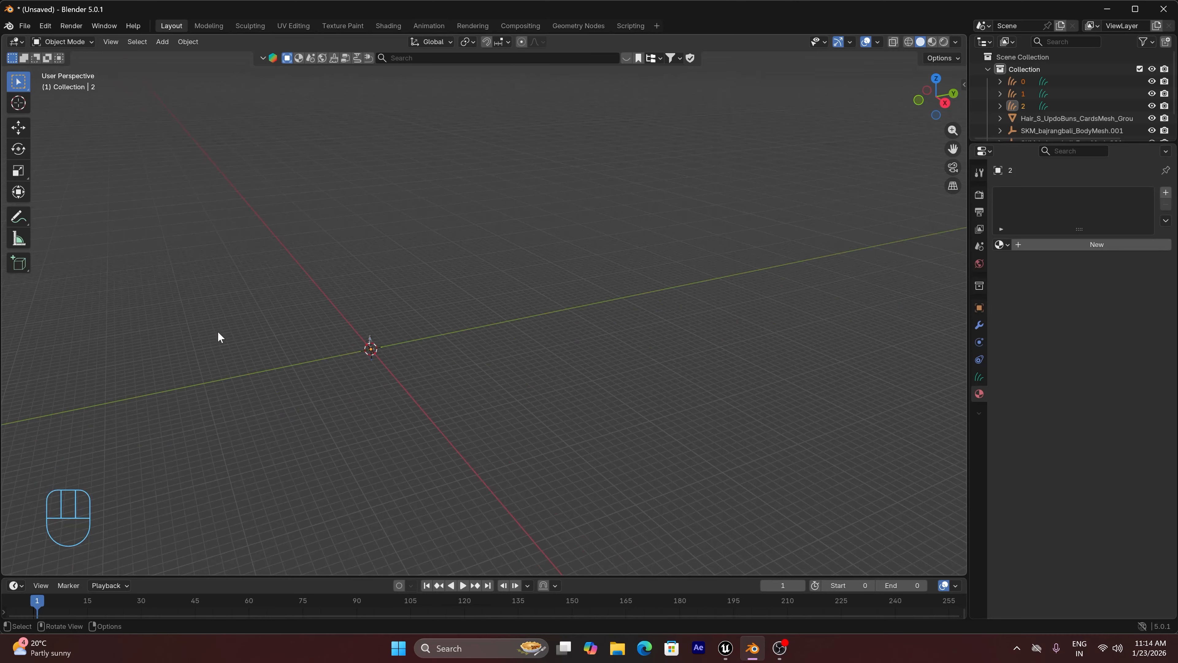
left_click_drag(953, 149, 1074, 23)
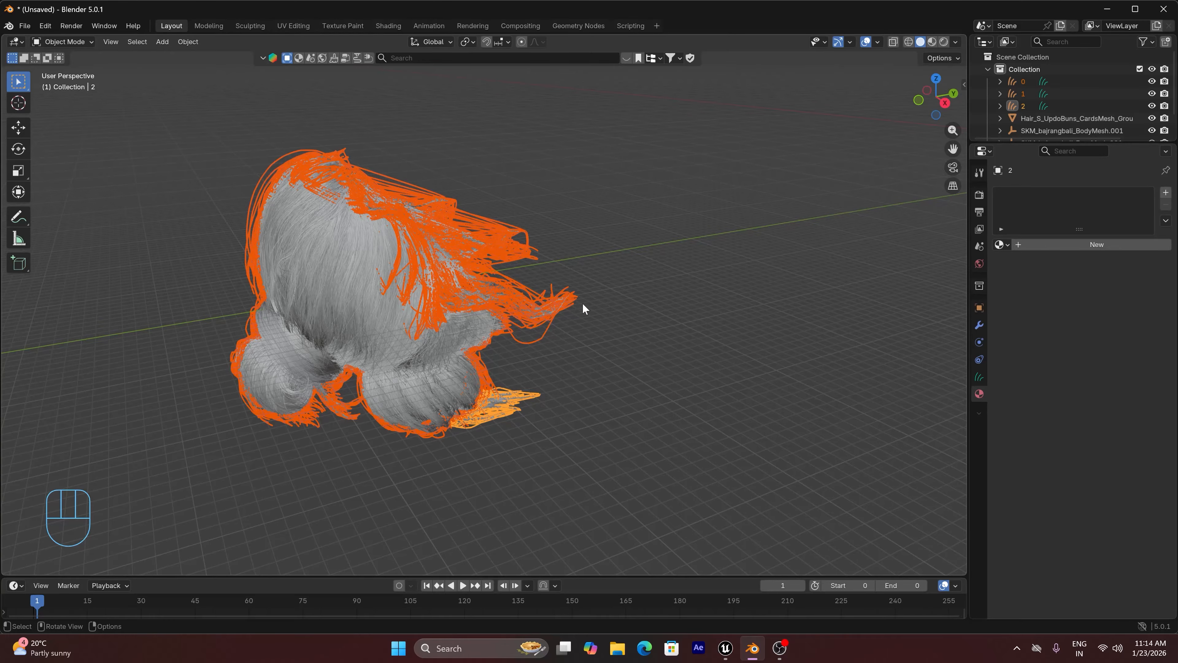
left_click(673, 265)
left_click_drag(936, 108, 909, 111)
left_click(154, 259)
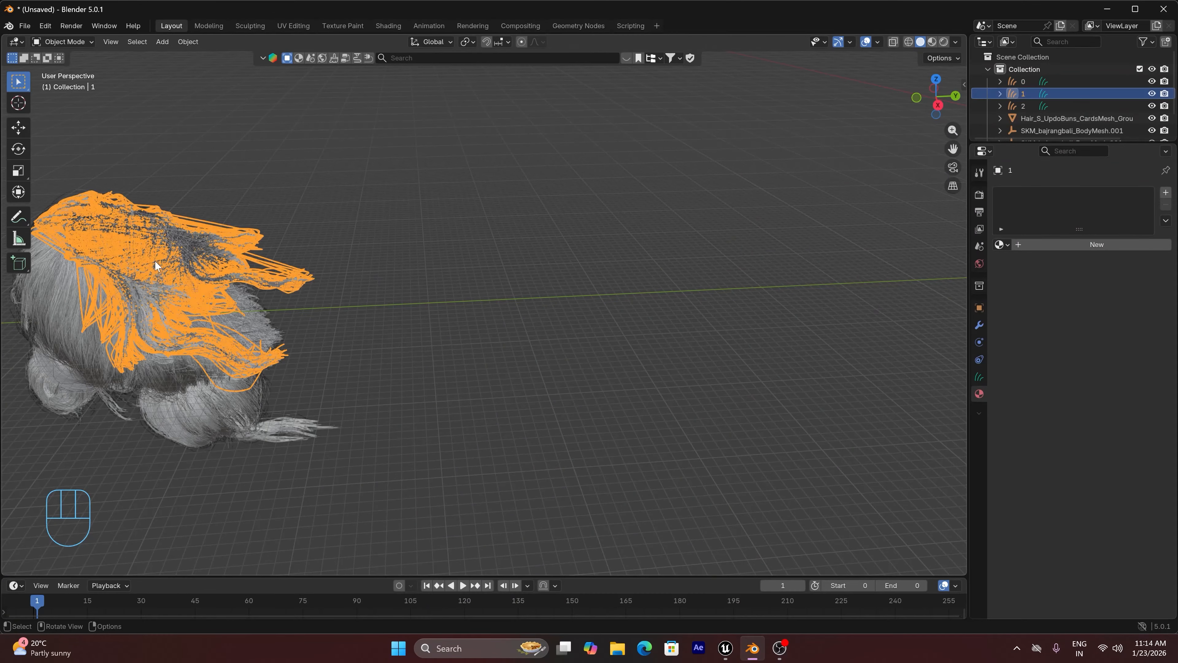
key("KP_Decimal")
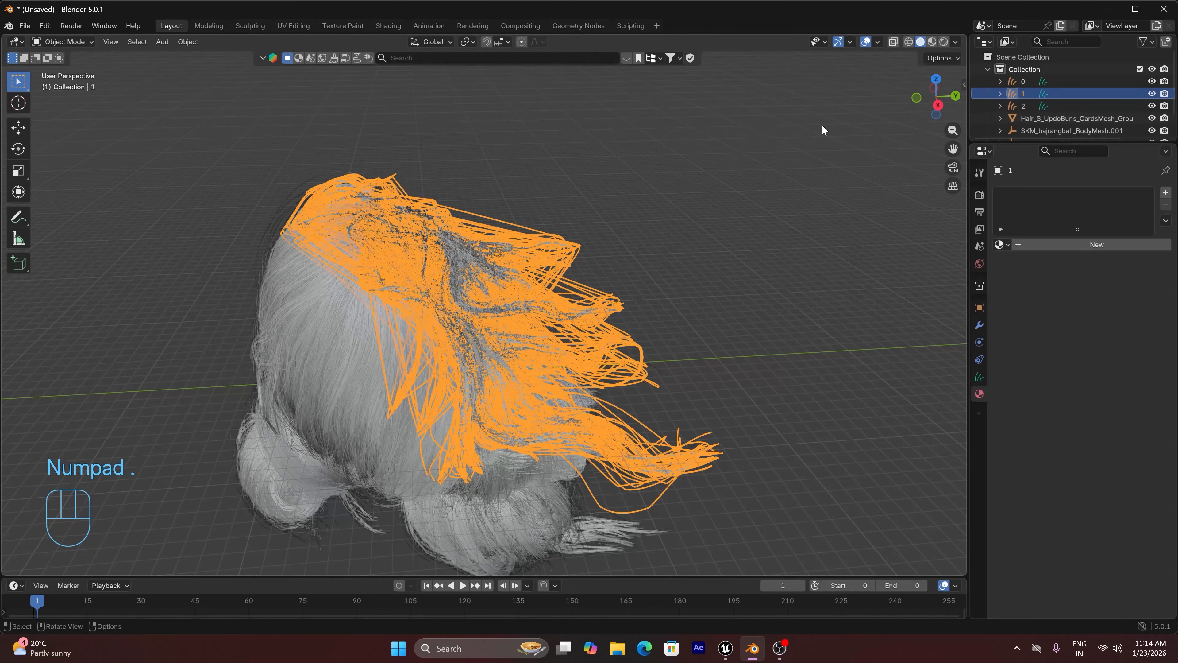
Isolate groom curve object 1 in local view from the top and enter Edit Mode with whole-curve selection
left_click_drag(920, 98, 428, 340)
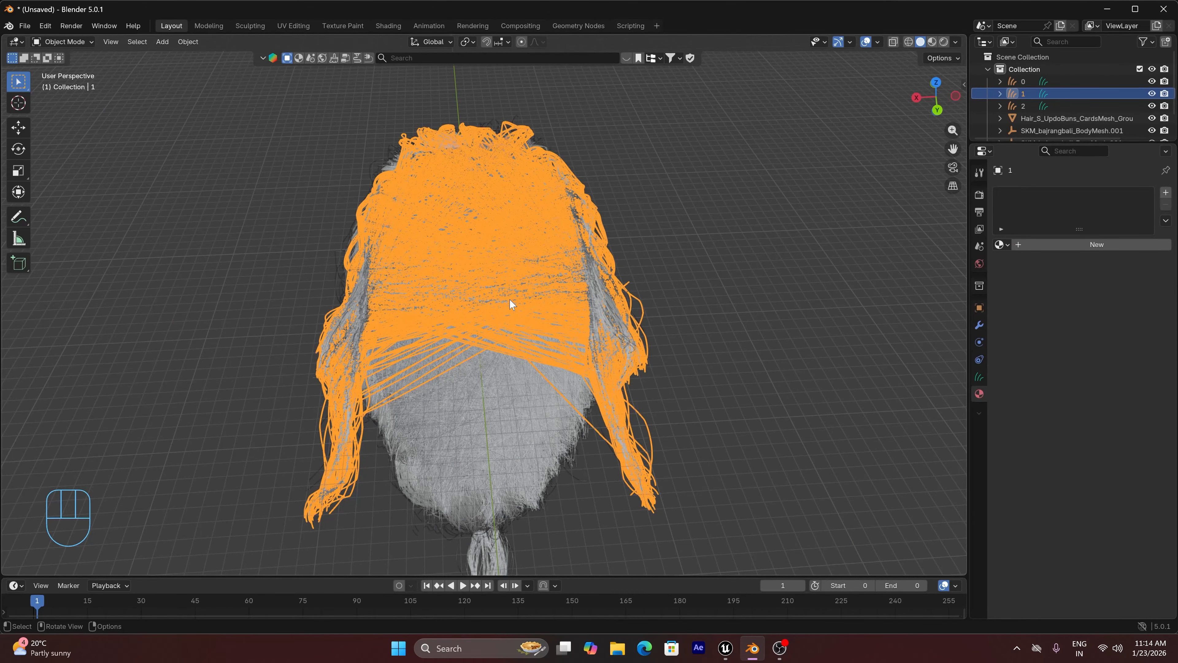
key("KP_Divide")
left_click(820, 241)
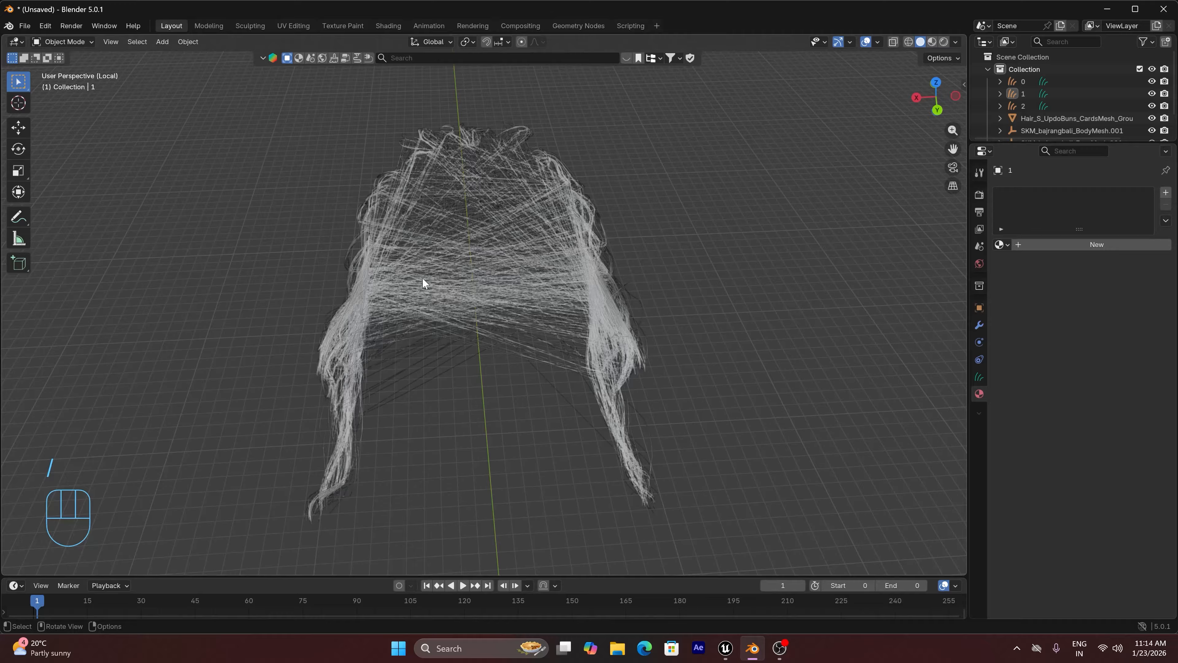
key("KP_7")
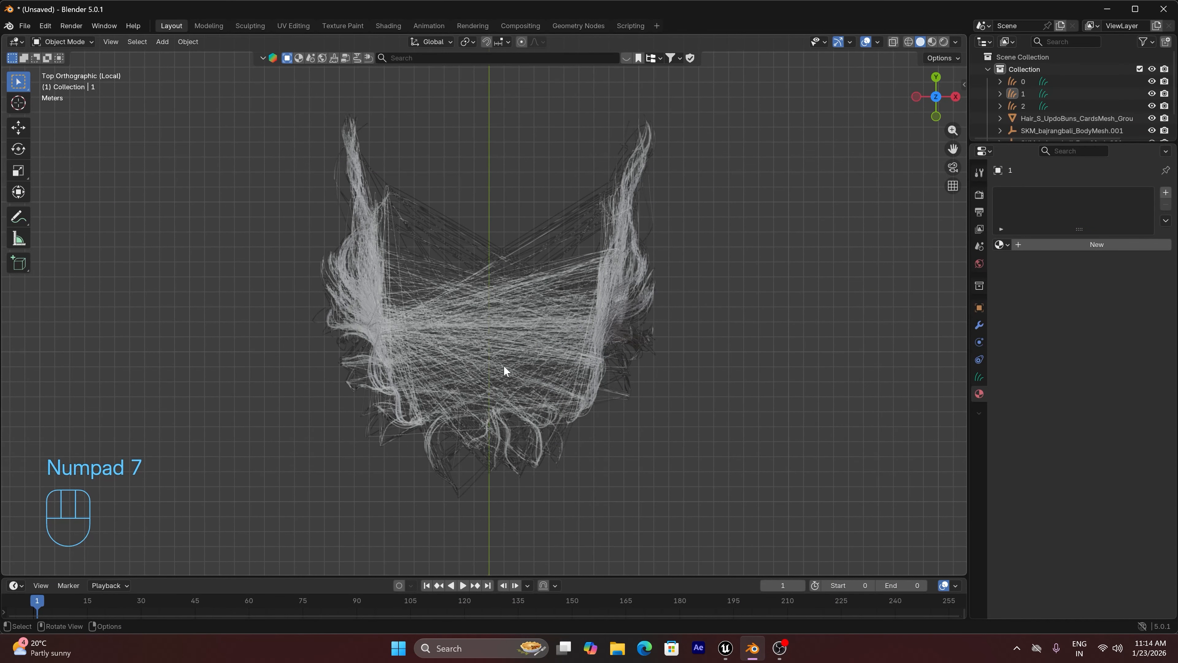
left_click(394, 235)
key("Tab")
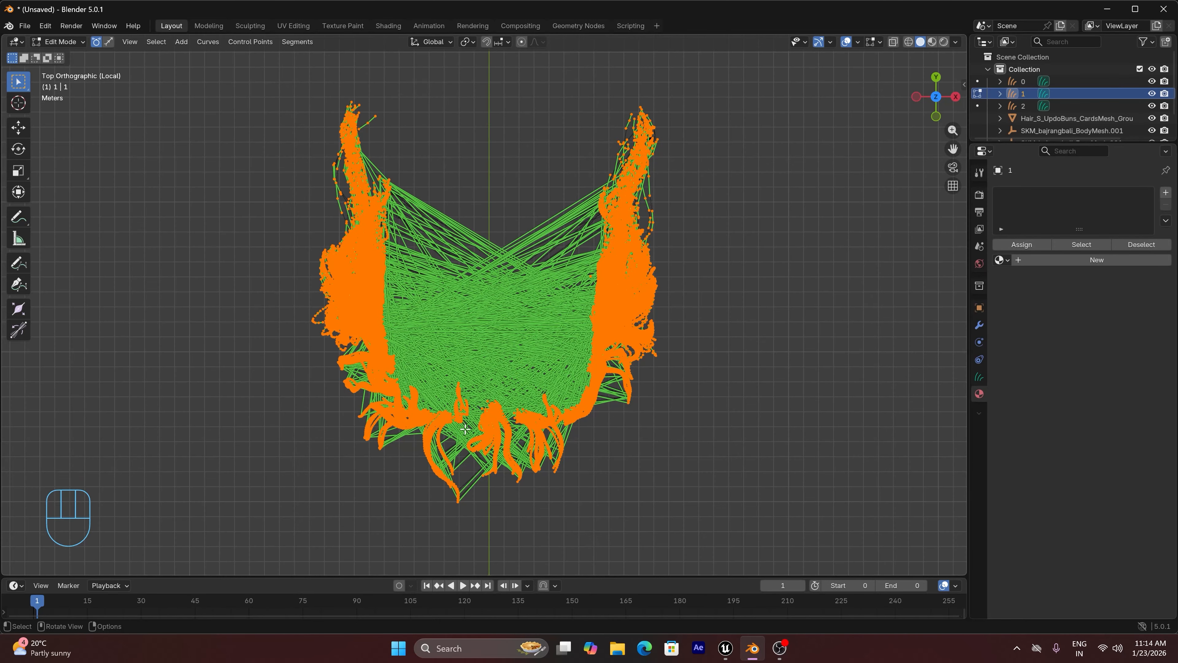
scroll(466, 433, "up", 1)
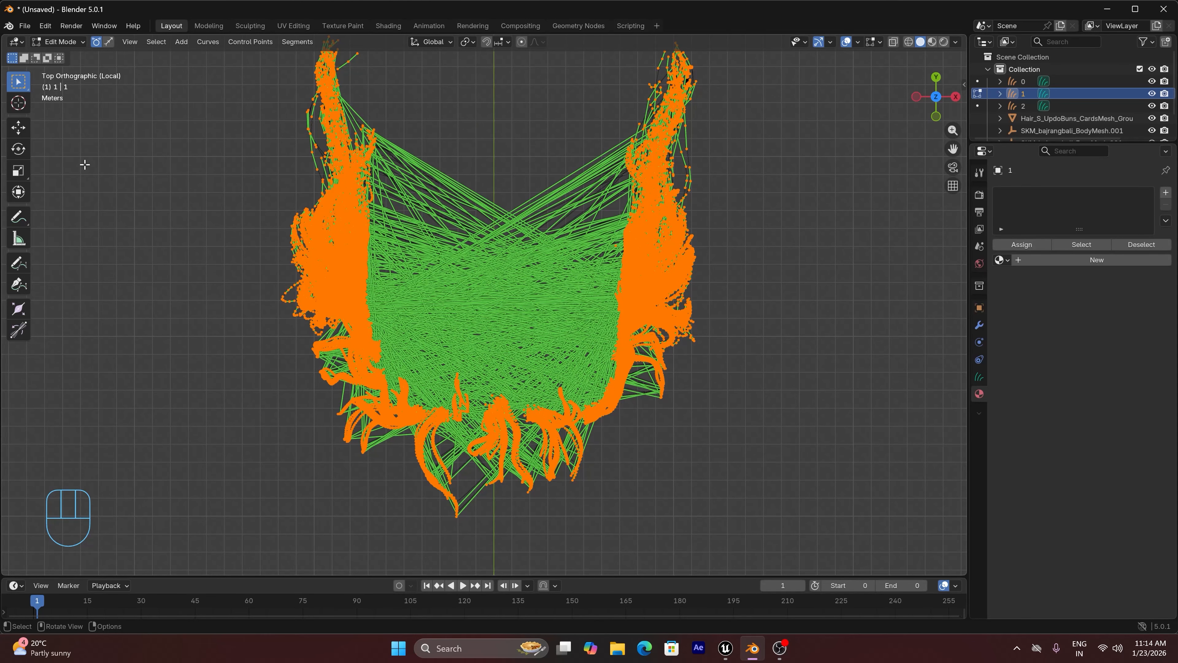
left_click(109, 43)
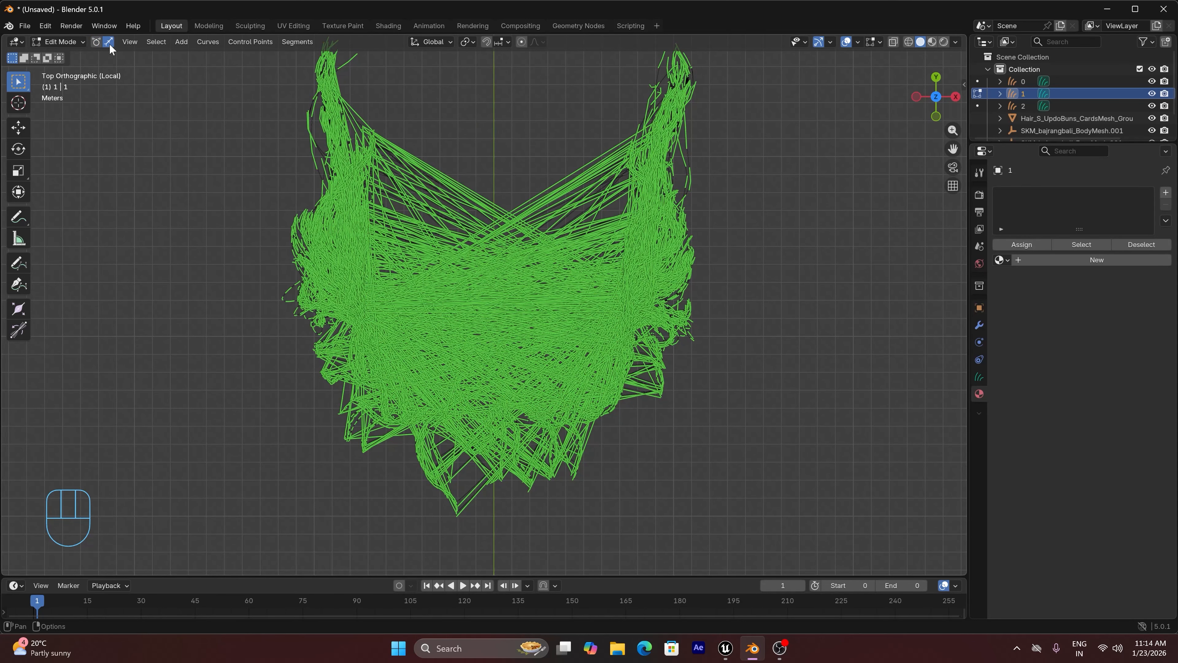
Delete the long stray strands that span the open middle between the two sides of the groom
left_click_drag(453, 72, 504, 383)
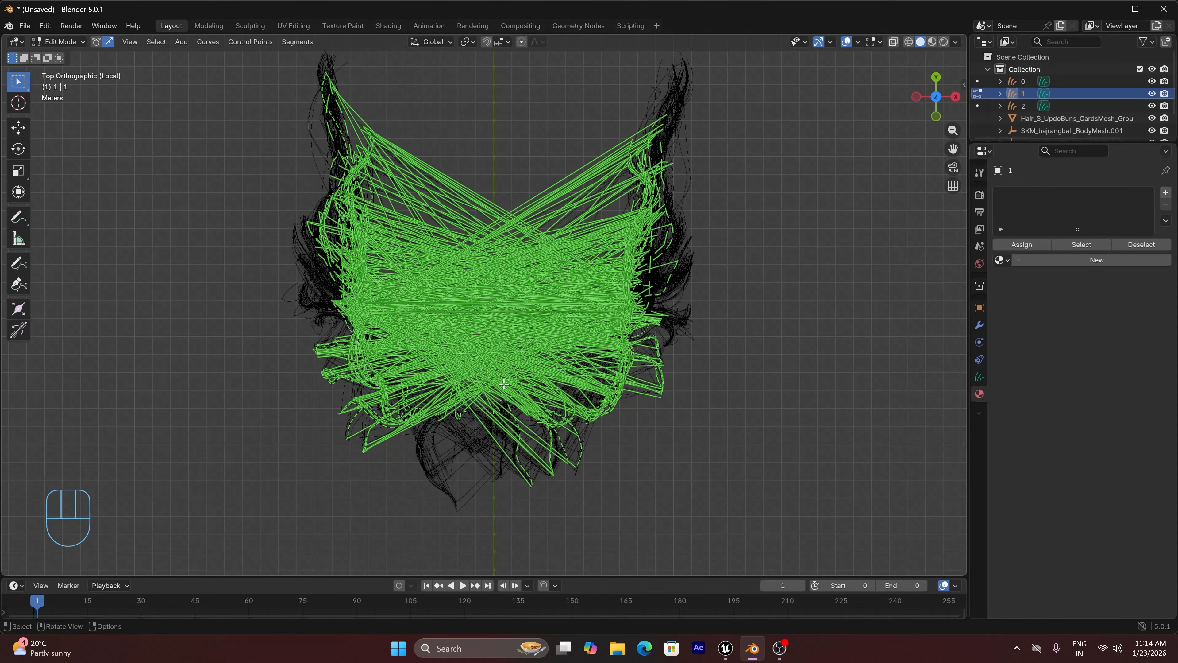
key("x")
left_click_drag(436, 322, 402, 372)
key("x")
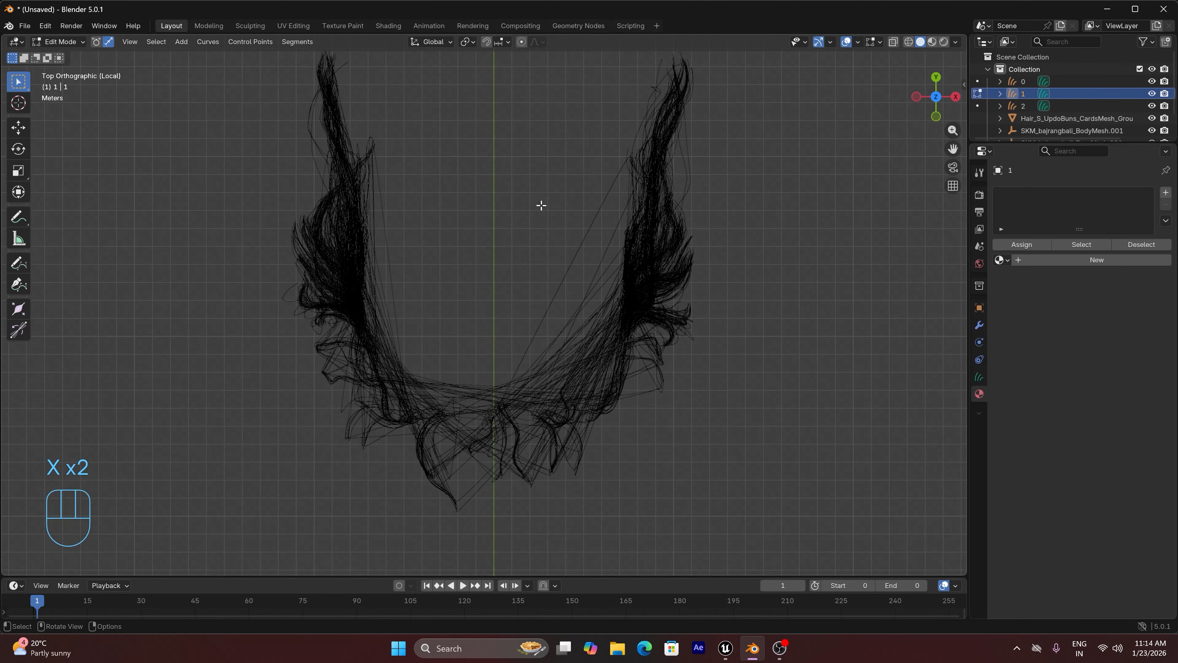
left_click_drag(539, 204, 535, 398)
key("x")
key("x")
left_click_drag(475, 374, 474, 420)
Delete the remaining stray strands along the inner edge of the groom's front arc
key("x")
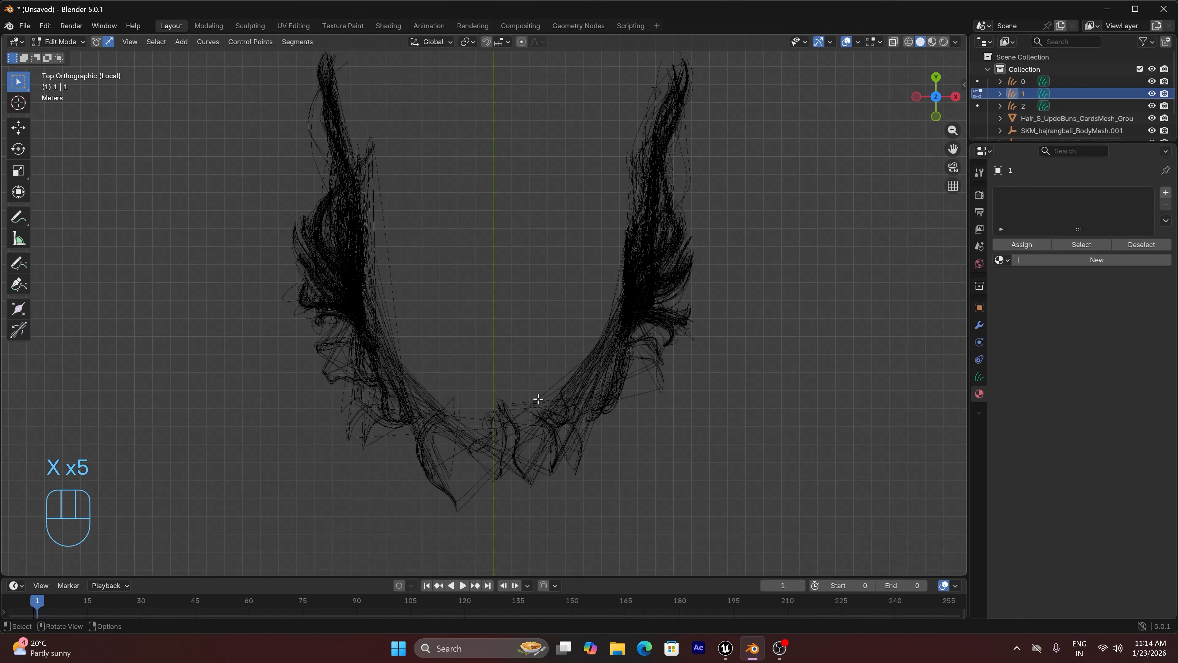
left_click_drag(548, 378, 547, 409)
key("x")
mouse_move(639, 371)
left_mouse_down()
mouse_move(642, 398)
mouse_move(637, 369)
left_mouse_up()
key("x")
key("x")
left_click_drag(413, 308, 375, 279)
key("x")
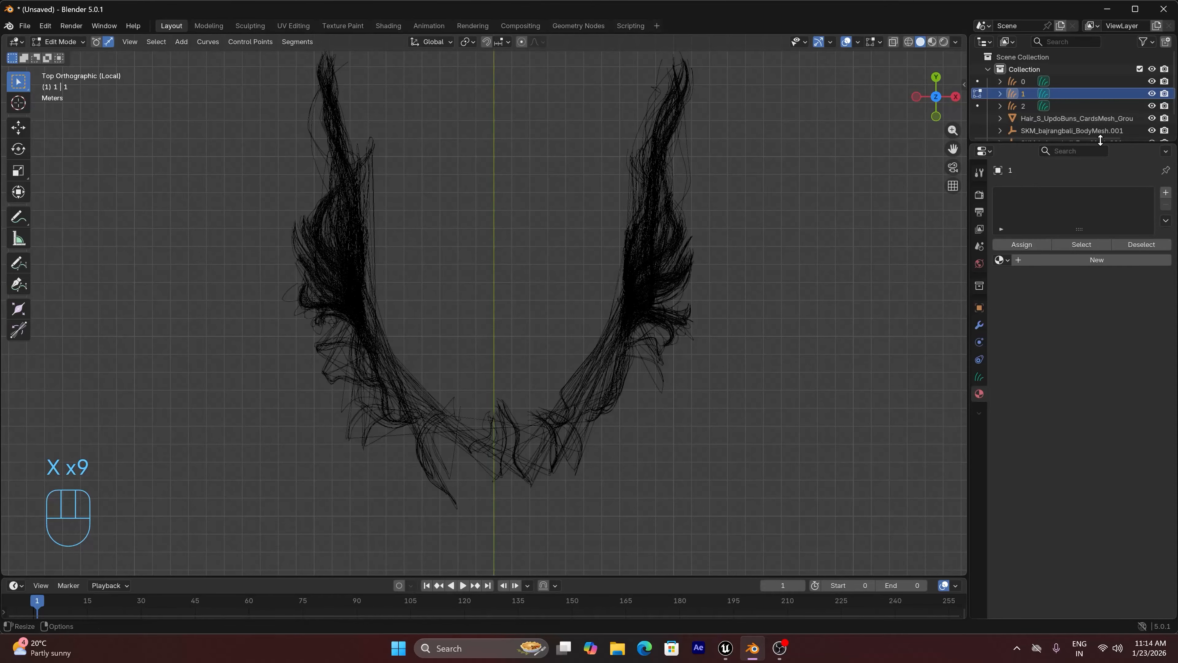
Remove the last loose strands under the arch in a perspective view, and return to Object Mode with all objects shown
left_click_drag(954, 102, 932, 147)
scroll(515, 352, "up", 4)
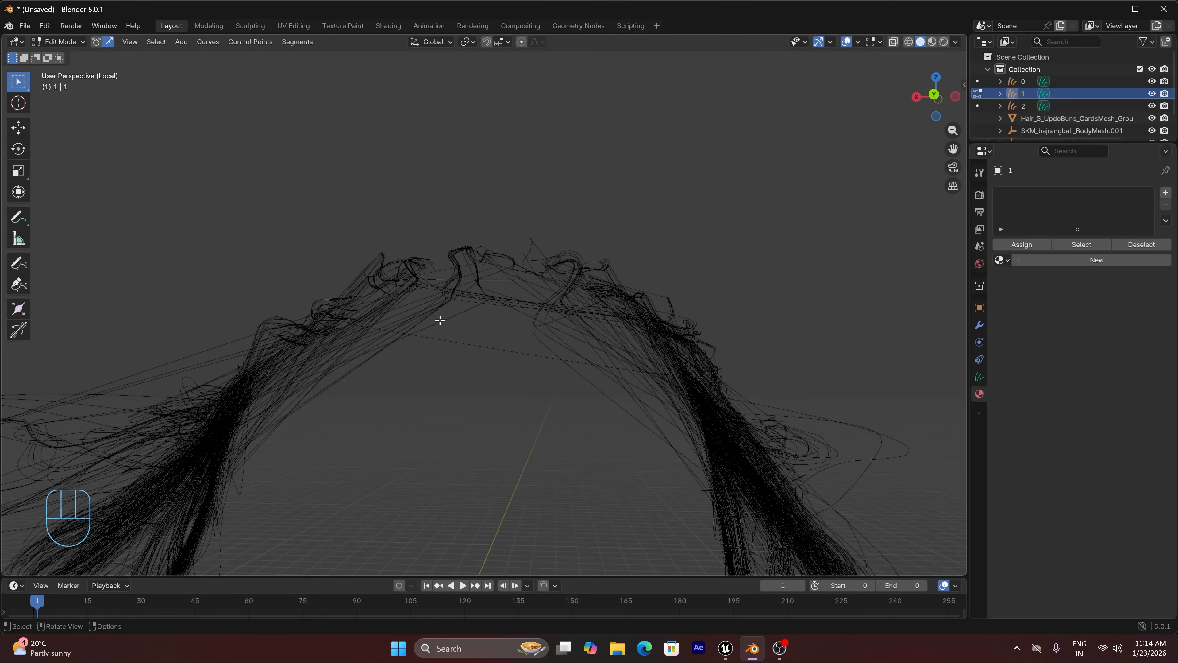
left_click_drag(405, 313, 428, 344)
key("x")
left_click(600, 390)
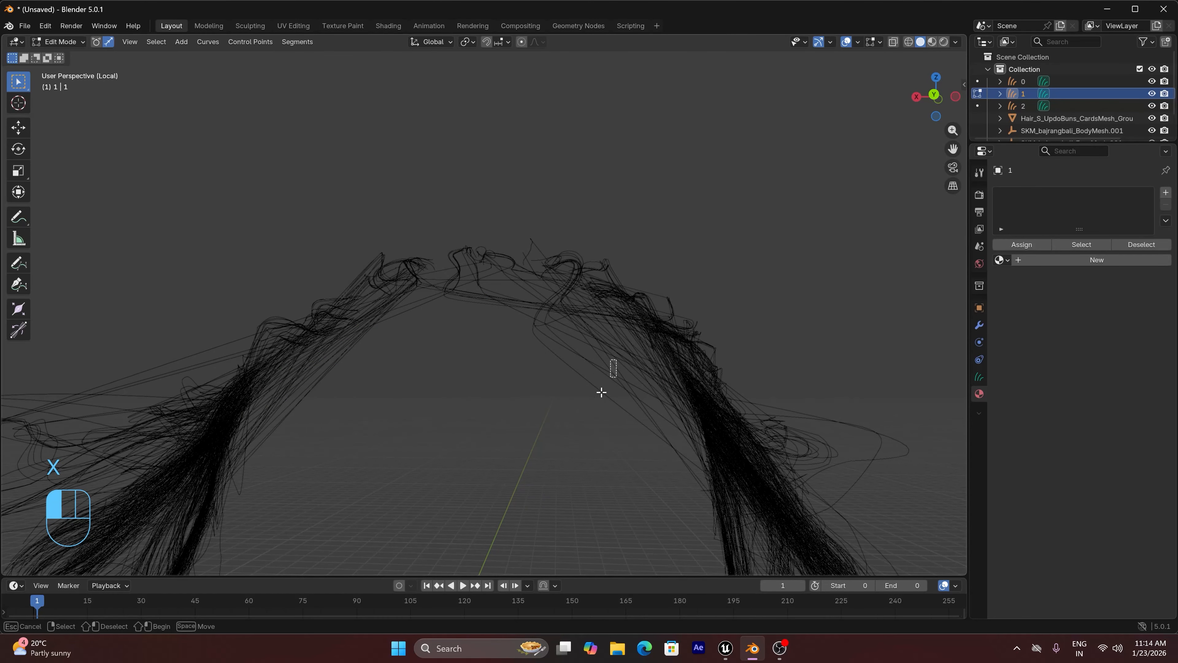
key("x")
left_click_drag(614, 340, 577, 367)
key("x")
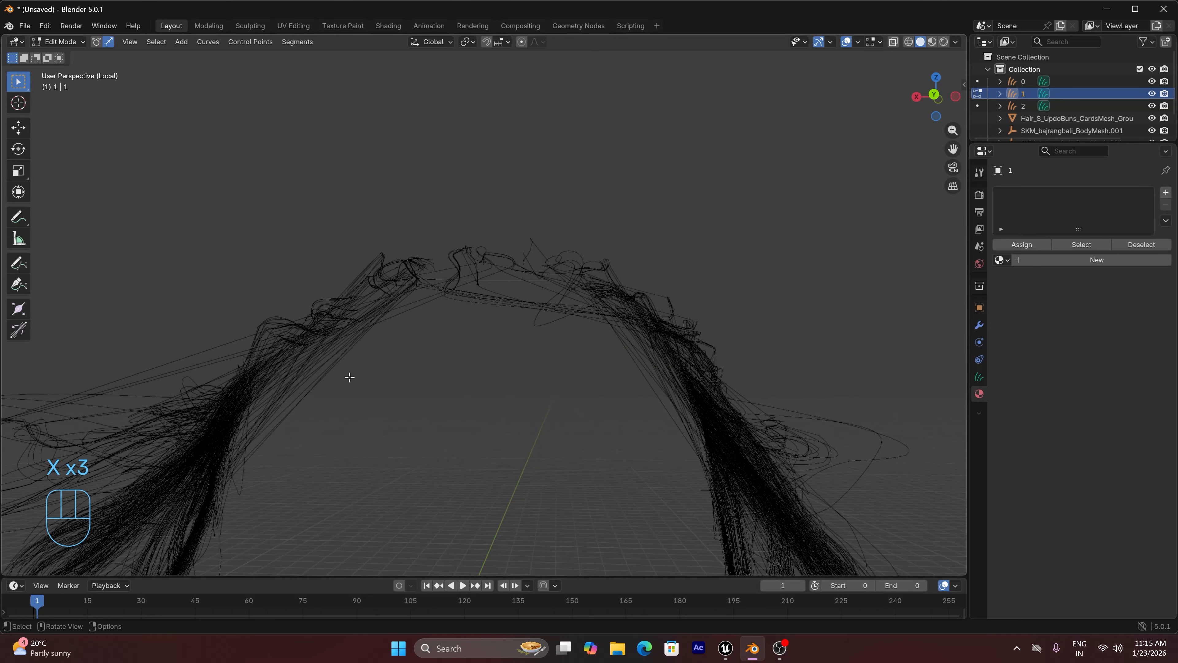
left_click_drag(304, 380, 342, 425)
key("x")
scroll(526, 413, "down", 4)
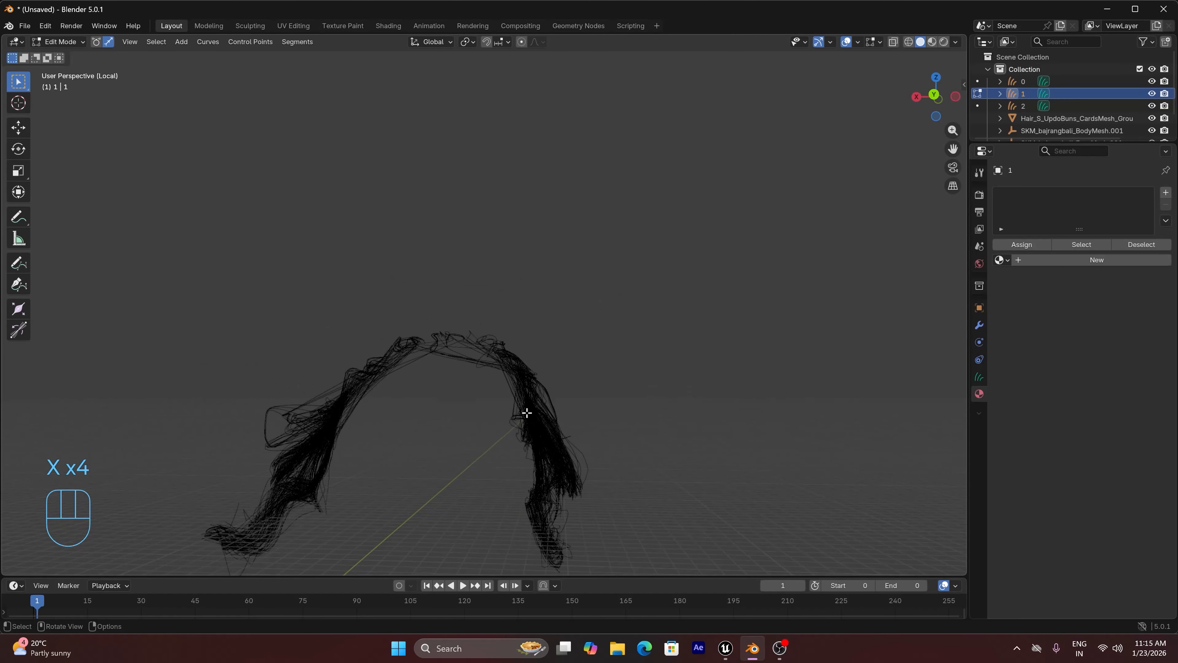
key("Tab")
key("slash")
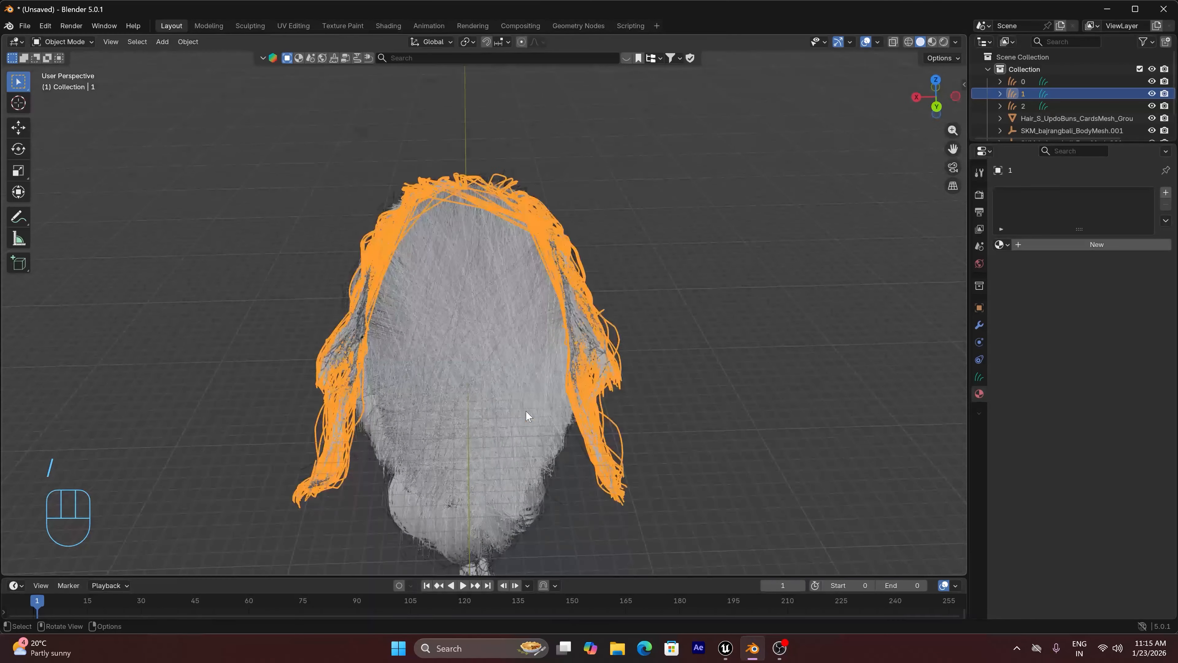
Join the three groom curve objects 0, 1 and 2 into one and set its origin to geometry
left_click(754, 340)
left_click_drag(938, 96, 761, 274)
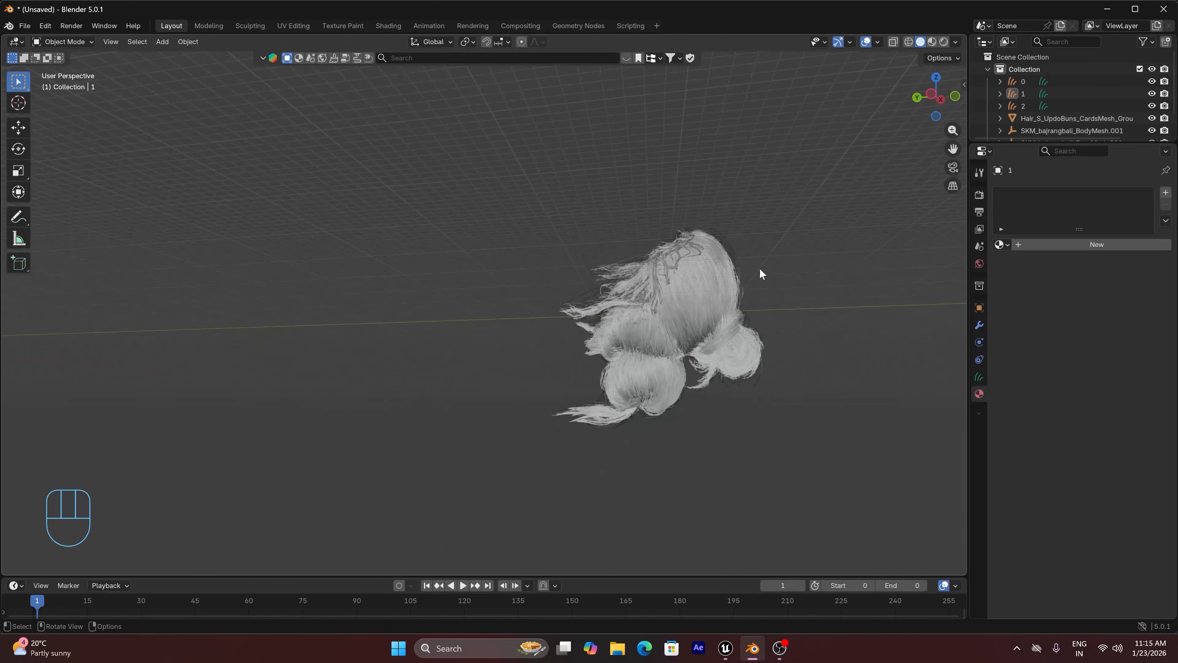
left_click(608, 417)
left_click(668, 374)
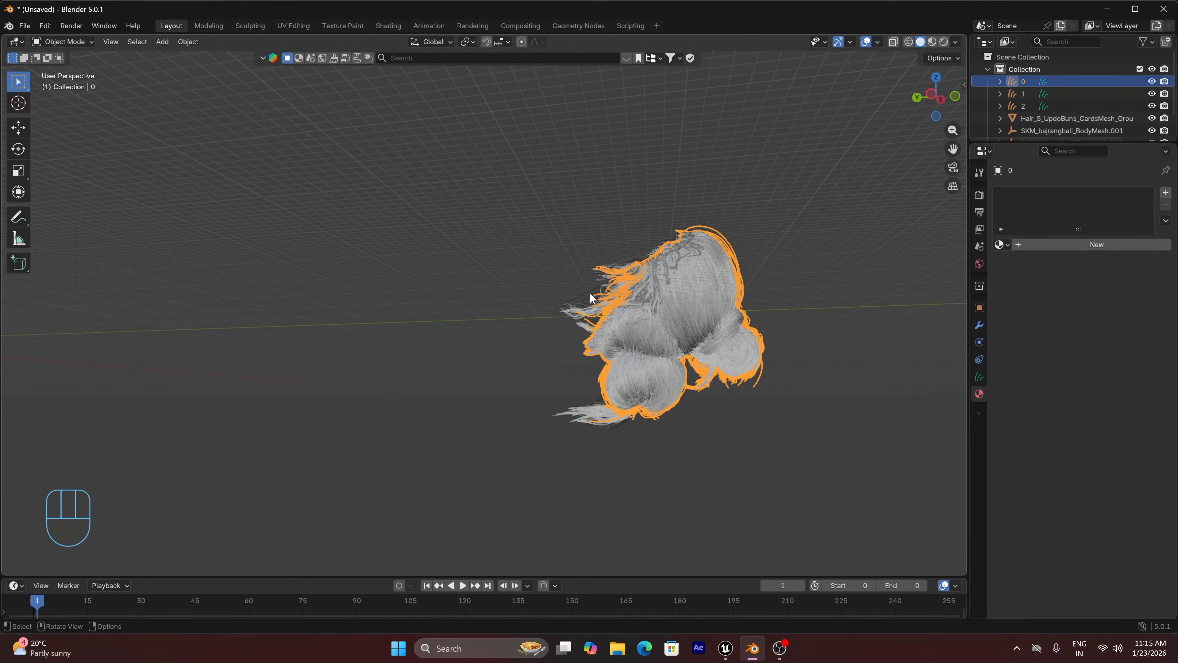
left_click_drag(507, 205, 751, 439)
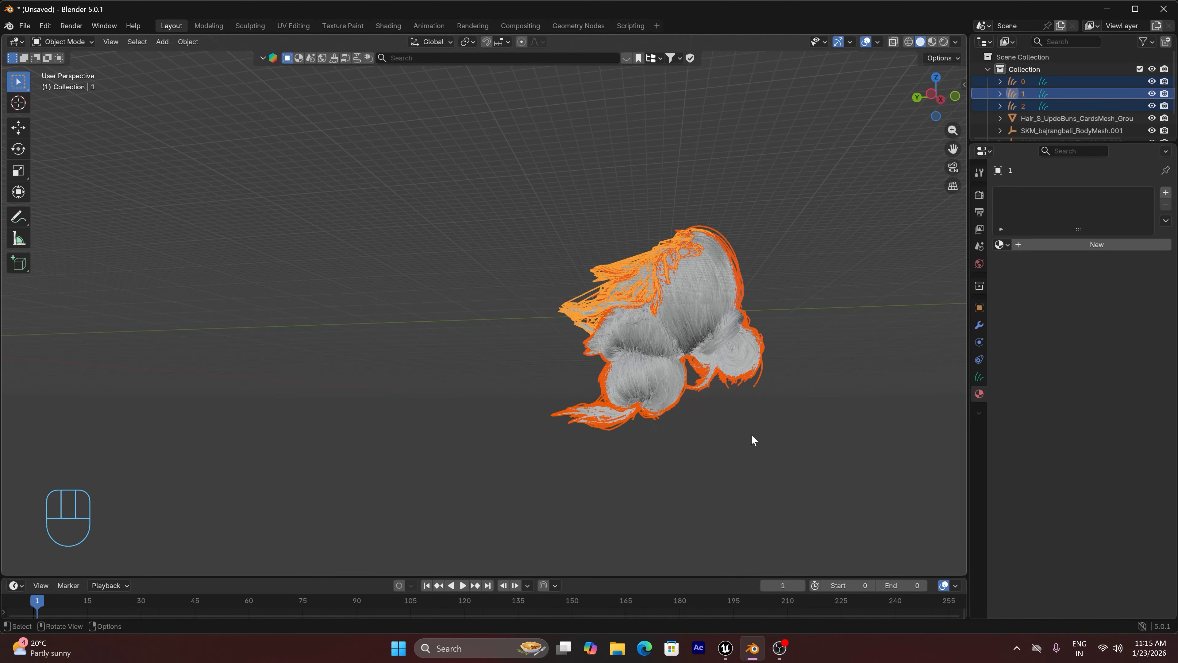
left_click(189, 41)
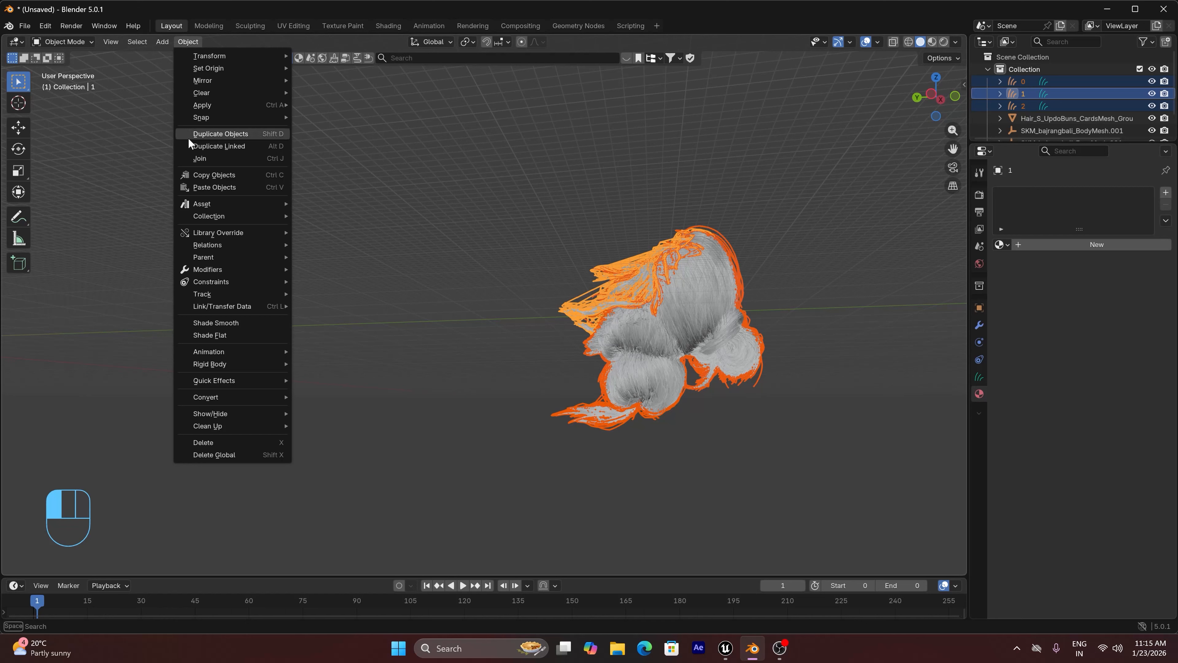
left_click(209, 158)
left_click(185, 42)
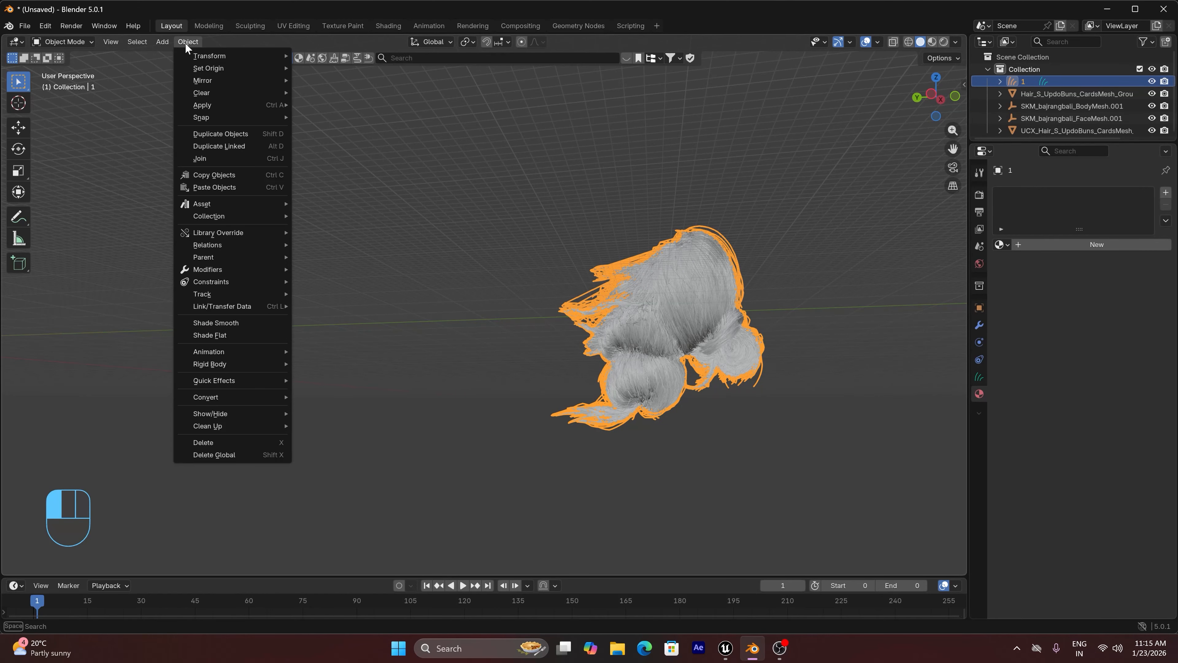
mouse_move(214, 68)
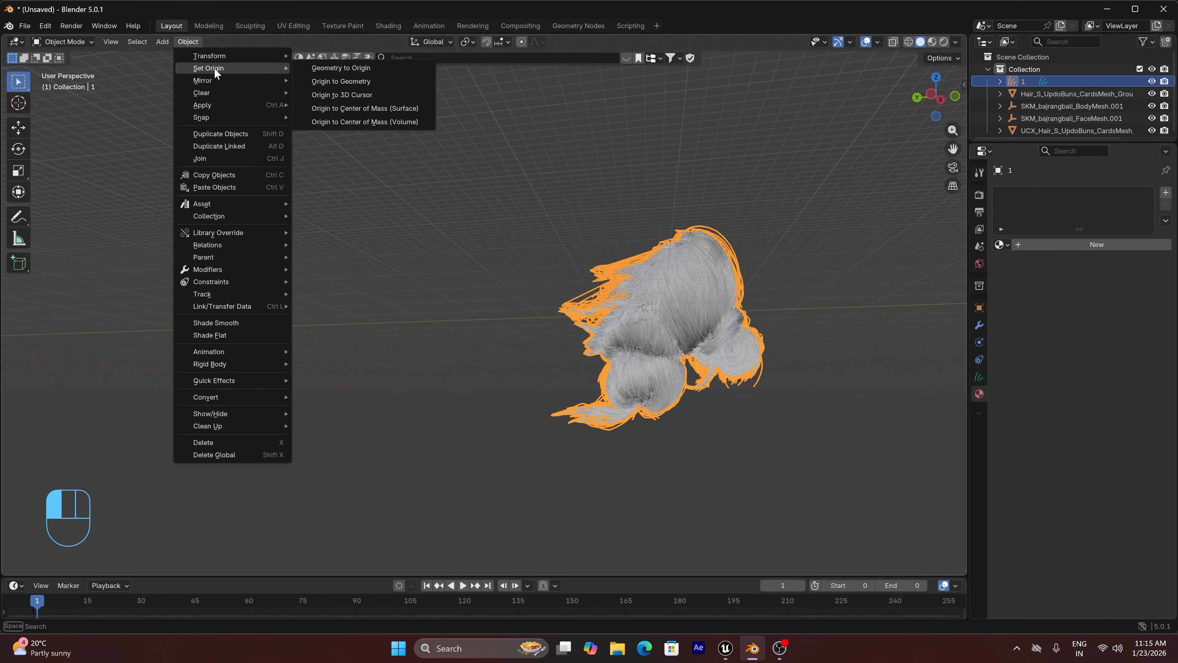
left_click(359, 83)
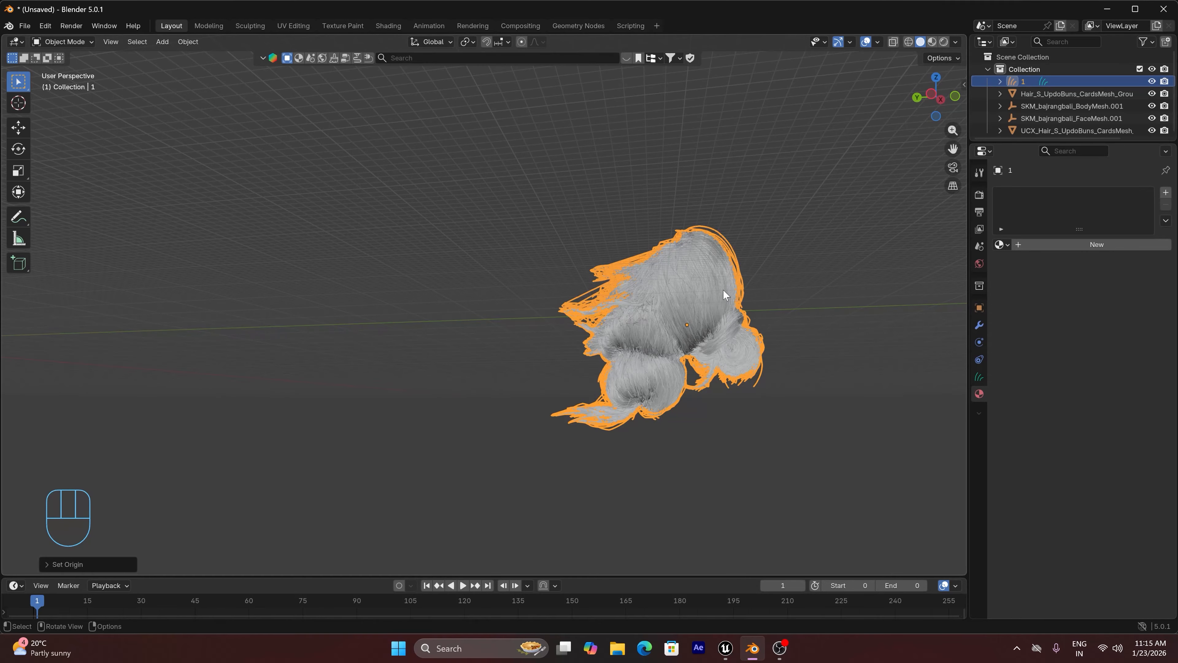
Turn the joined groom upside down about the global Y axis and rotate it -90° about the global X axis
key("r")
key("y")
key("9")
key("0")
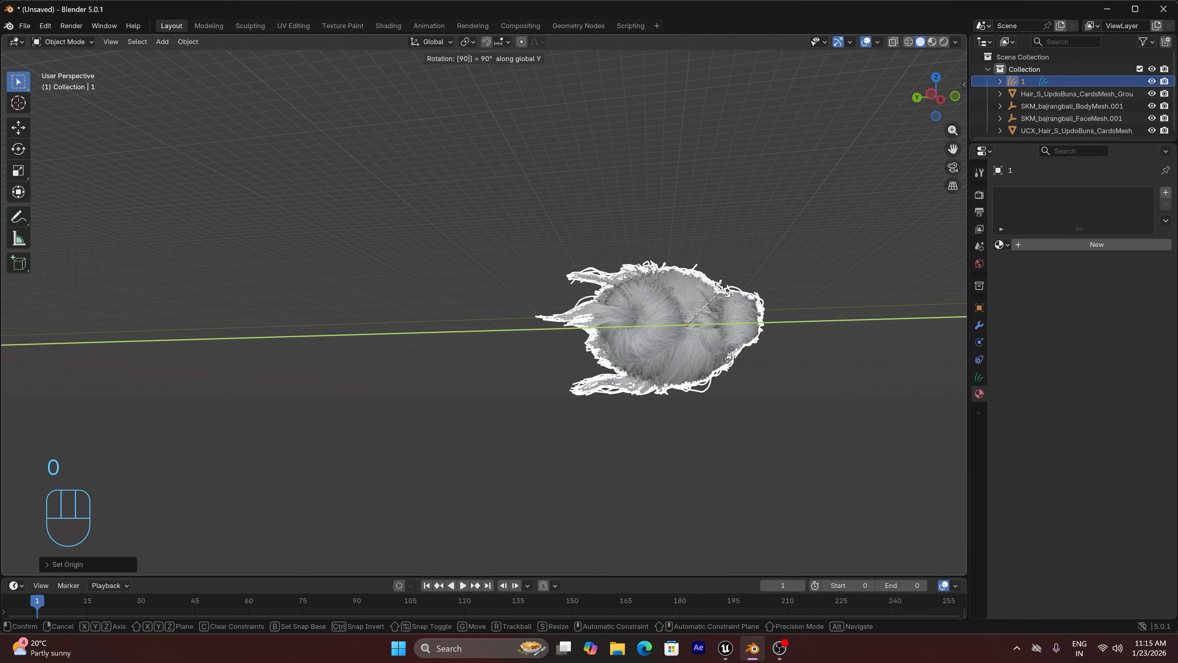
left_click(725, 293)
type("rx")
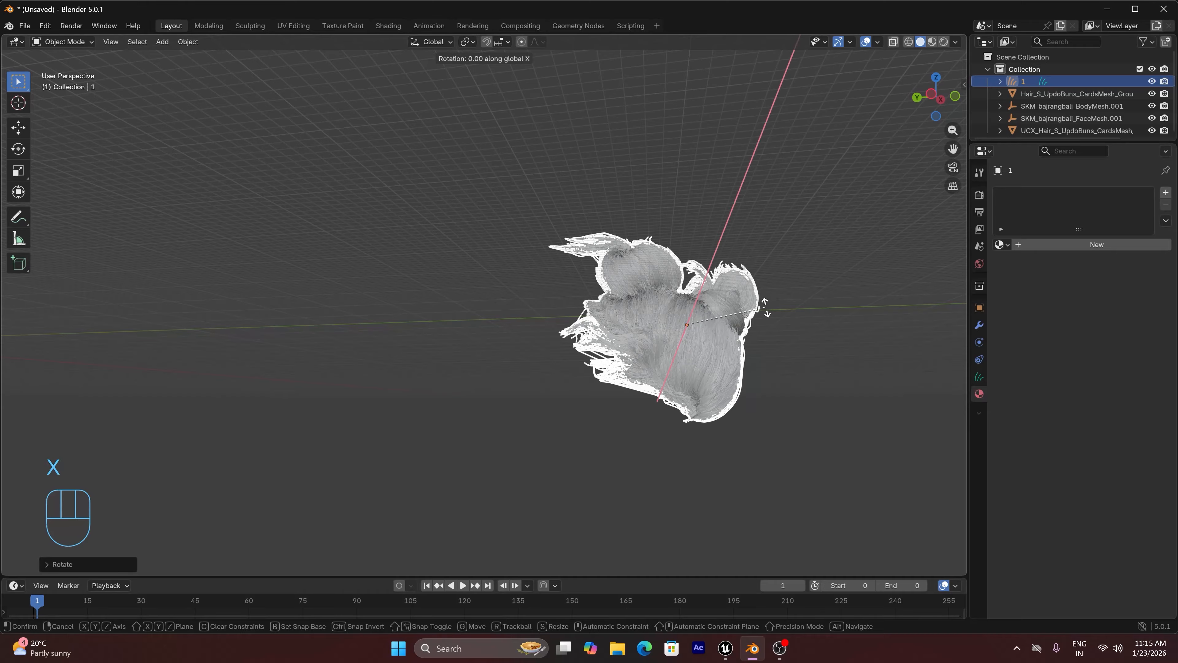
type("90")
key("minus")
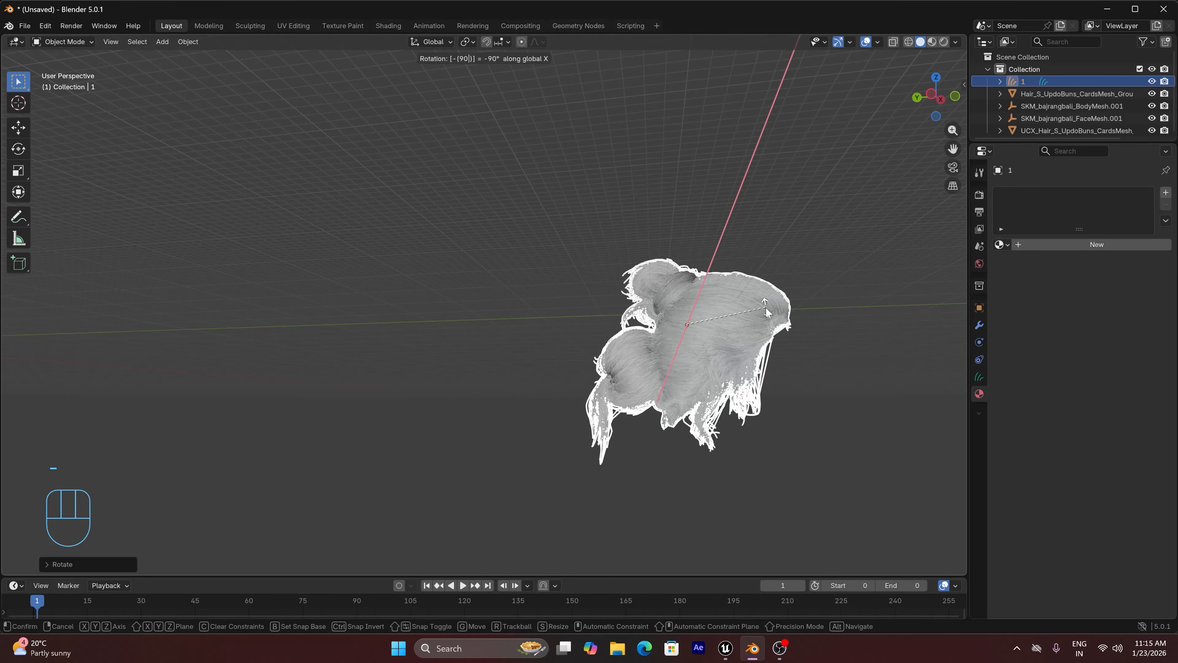
left_click(767, 320)
Snap the groom to the 3D cursor and scale it down uniformly to a small fraction of its size
mouse_move(943, 86)
left_mouse_down()
mouse_move(932, 88)
mouse_move(943, 93)
left_mouse_up()
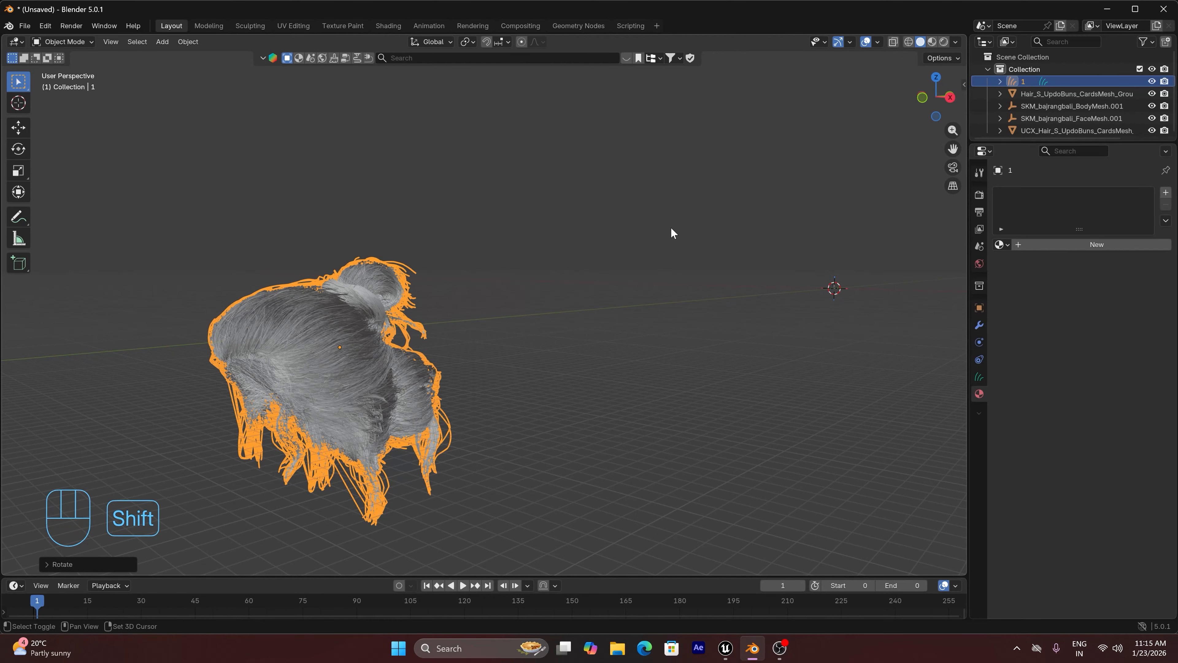
key("shift+s")
left_click(684, 160)
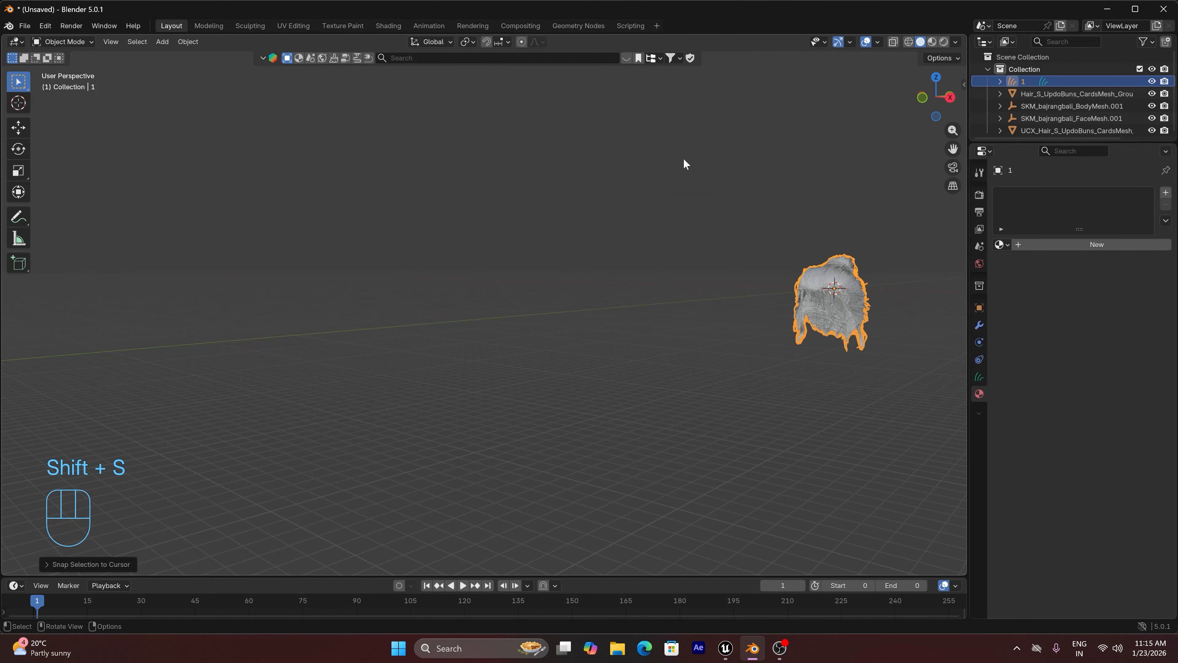
key("KP_1")
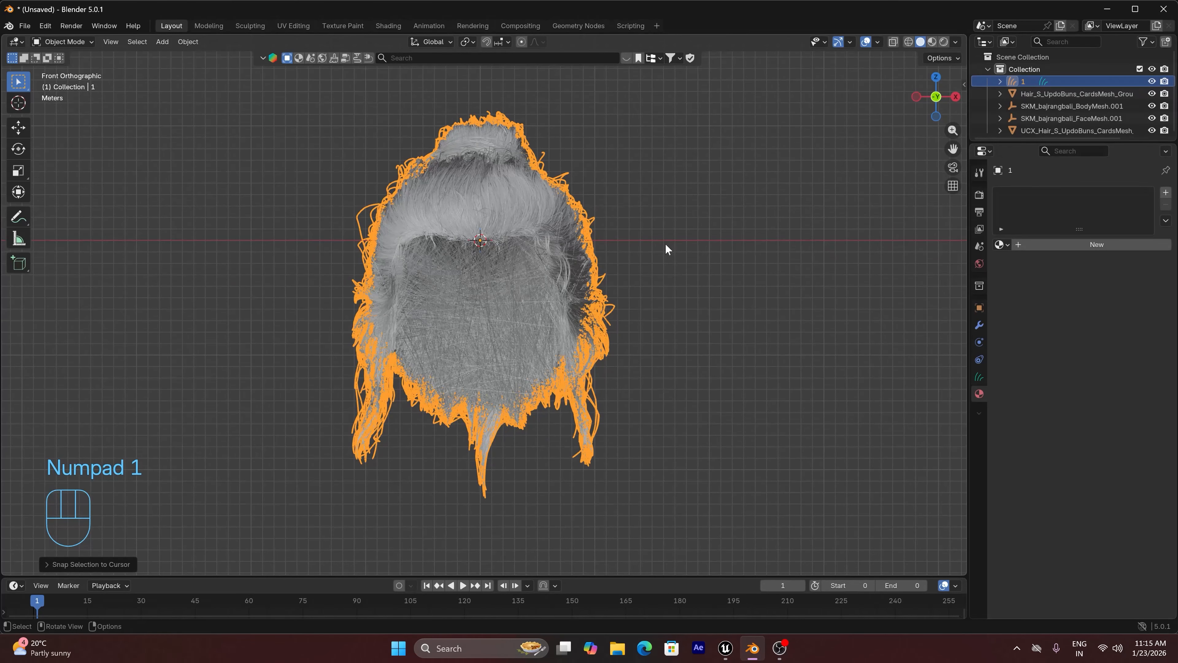
key("s")
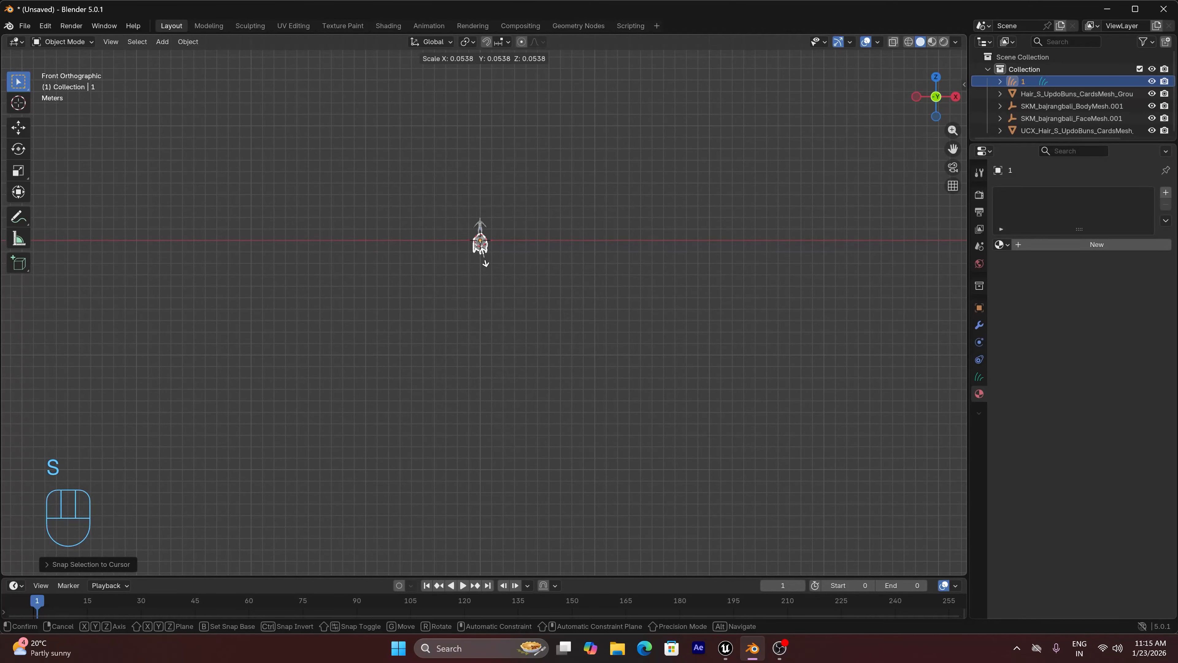
left_click(482, 248)
key("KP_Decimal")
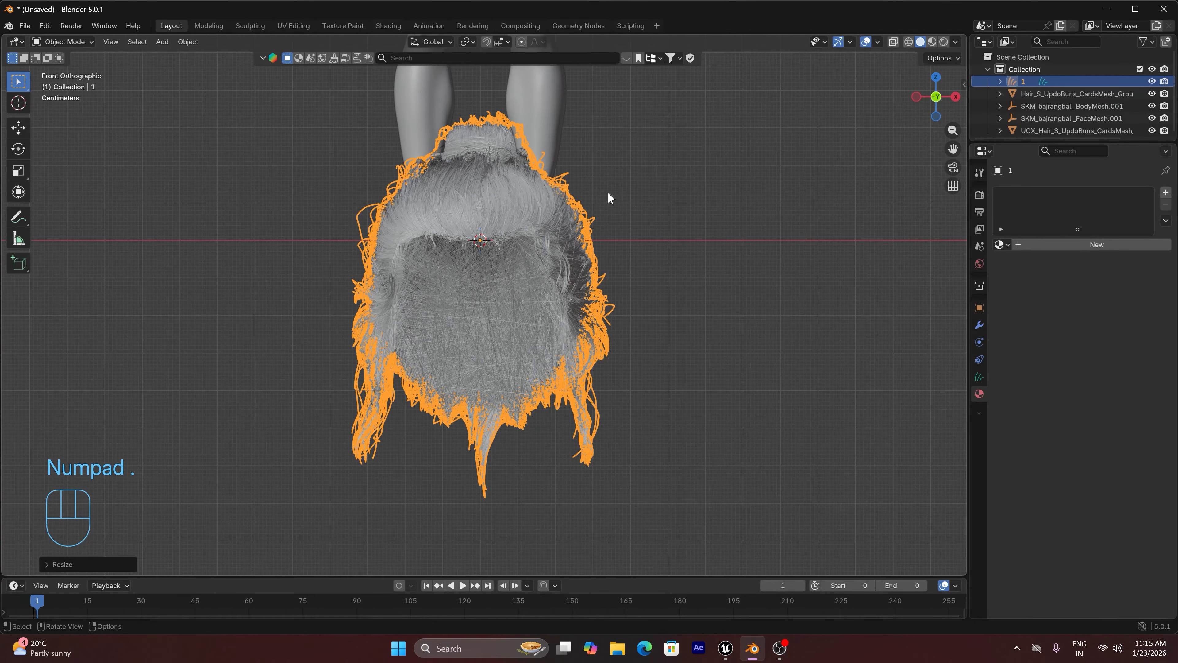
Move the groom up from the character's feet to the empty space beside its head in front view
left_click_drag(952, 149, 960, 482)
scroll(837, 147, "down", 3)
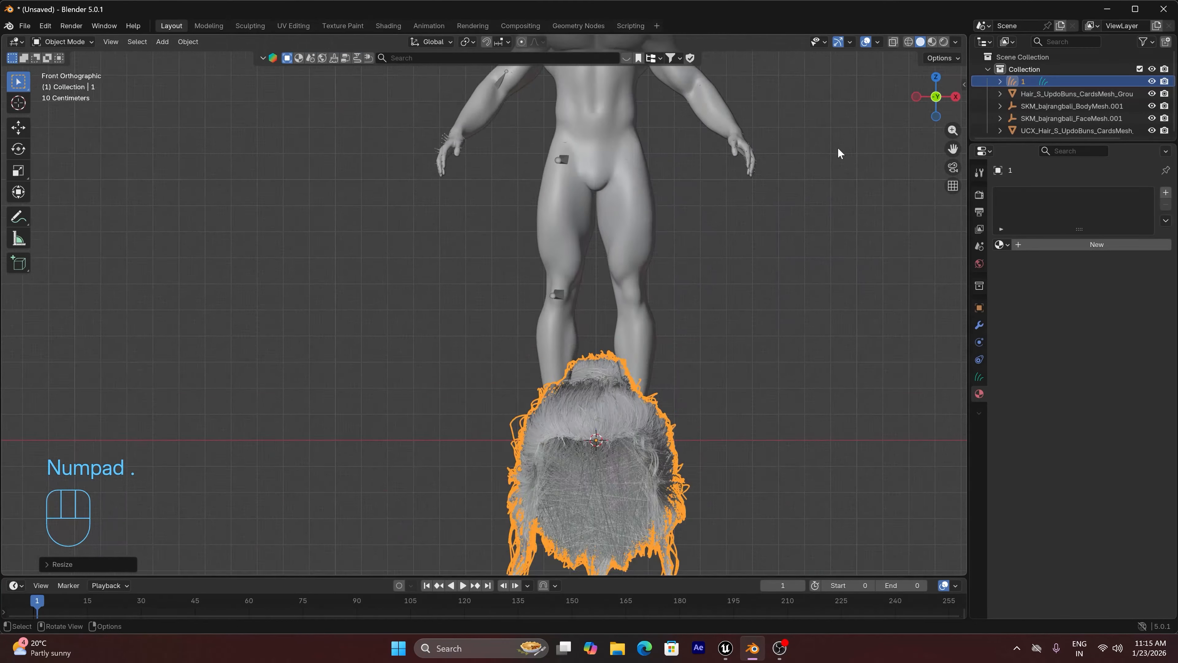
left_click_drag(952, 148, 885, 299)
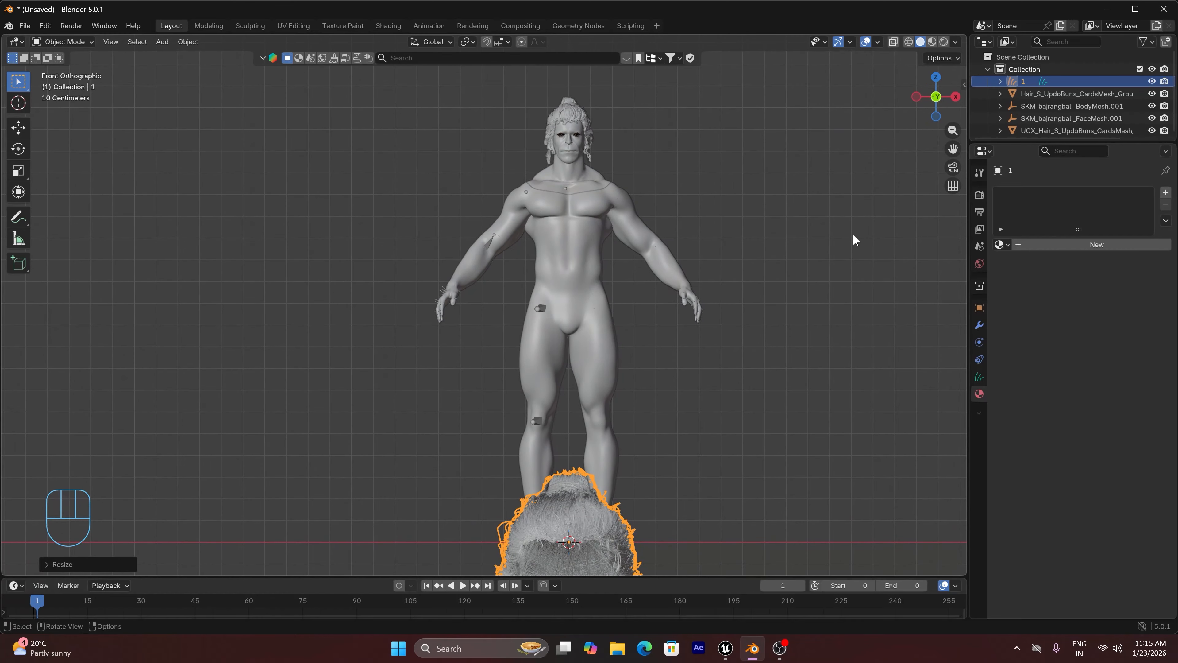
key("g")
left_click(91, 367)
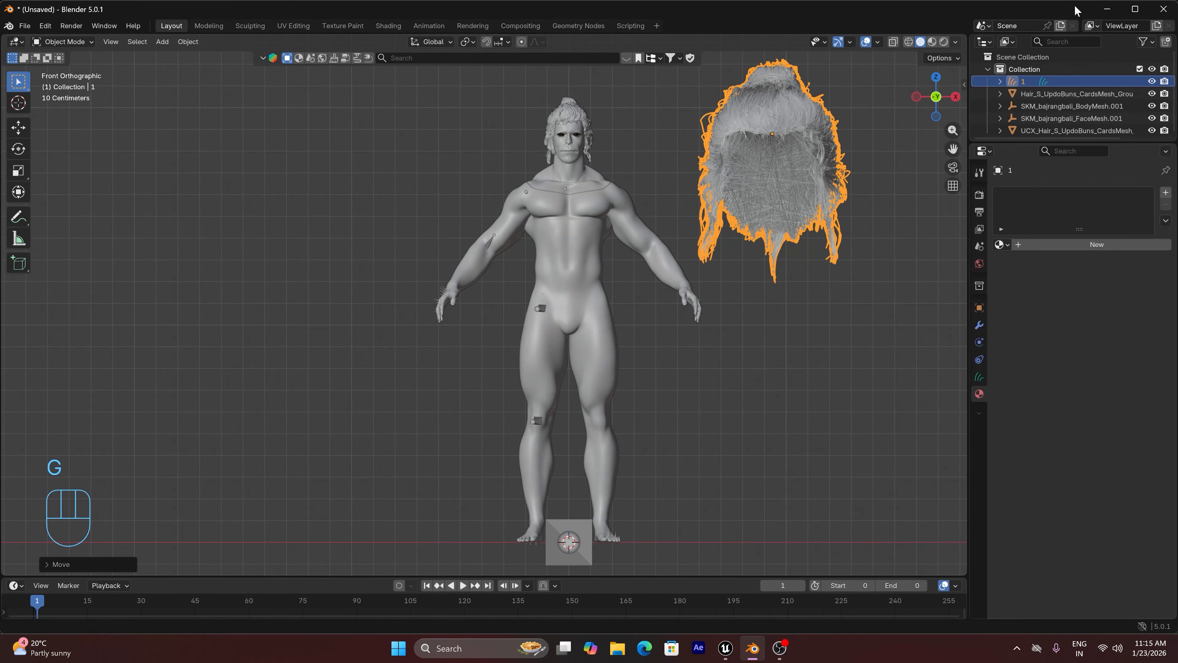
left_click_drag(953, 147, 818, 225)
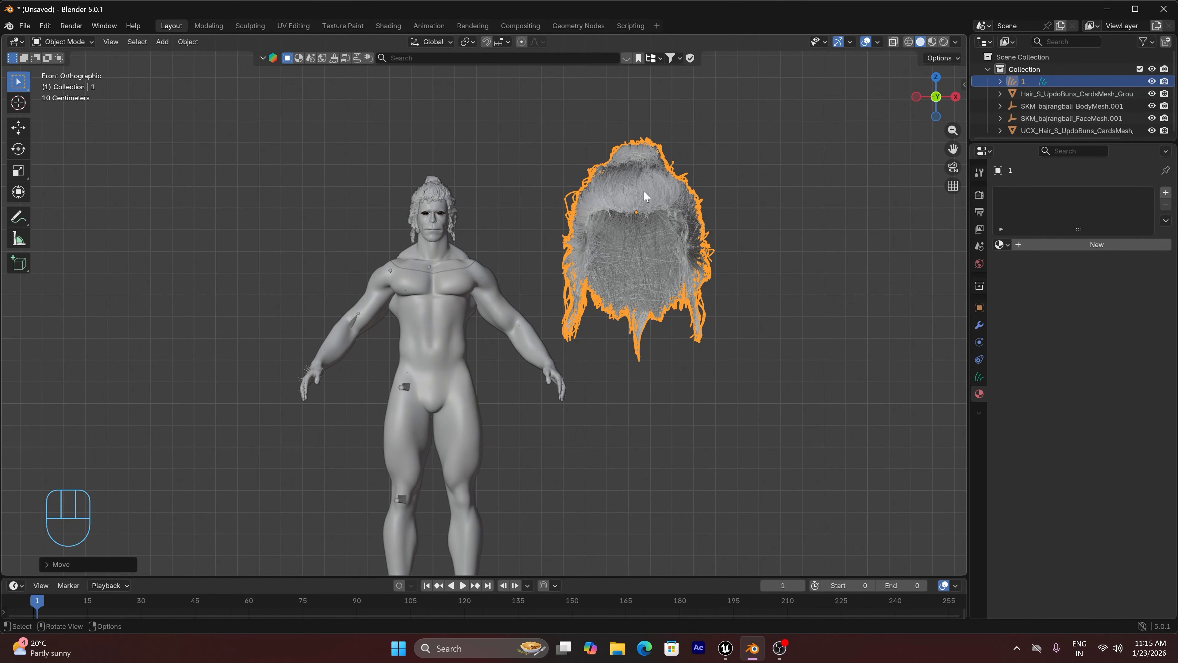
scroll(646, 189, "up", 1)
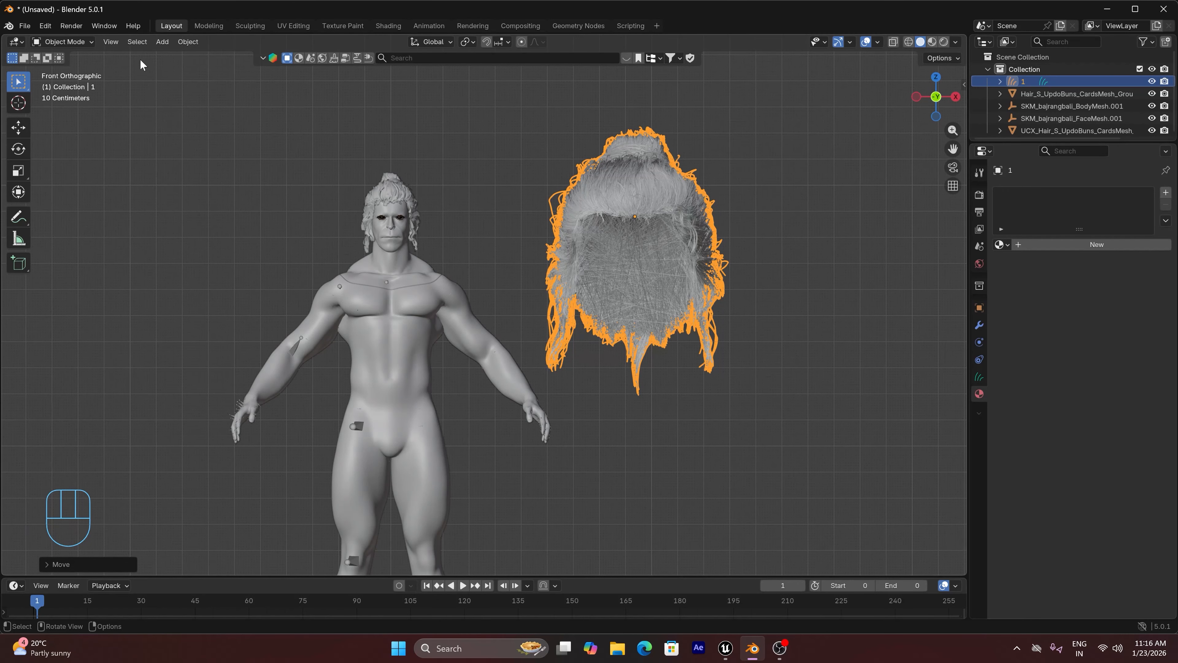
Look up the Copy Attributes Menu add-on in the preferences by searching the add-ons for "cop"
left_click(44, 27)
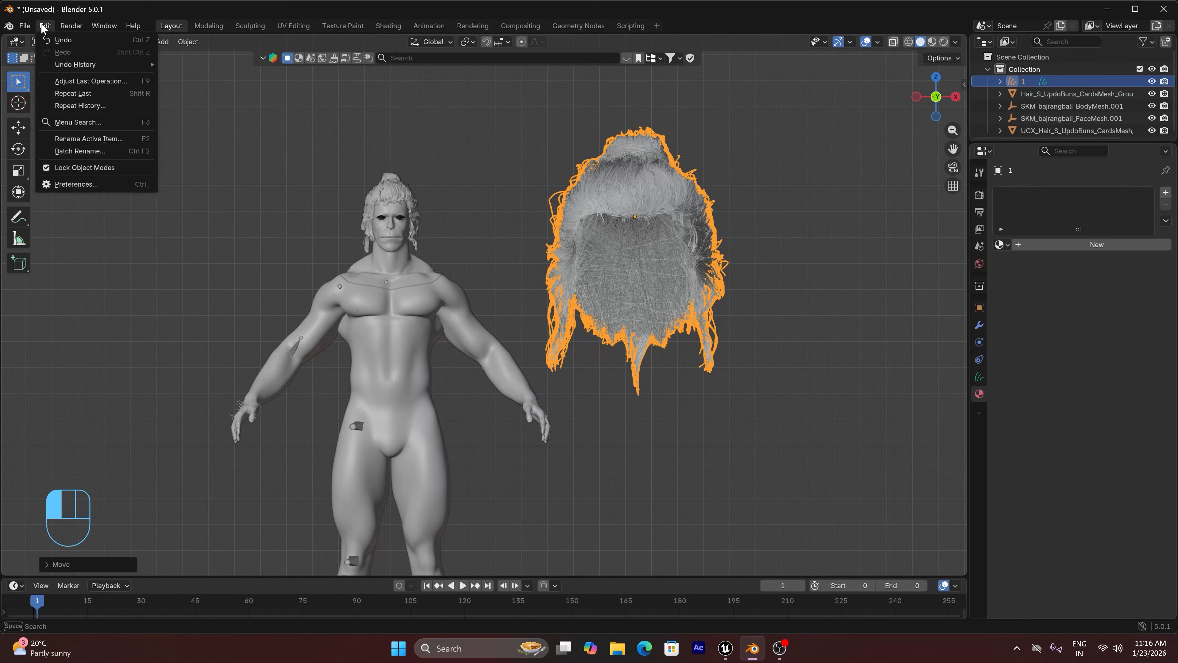
left_click(77, 184)
left_click(211, 124)
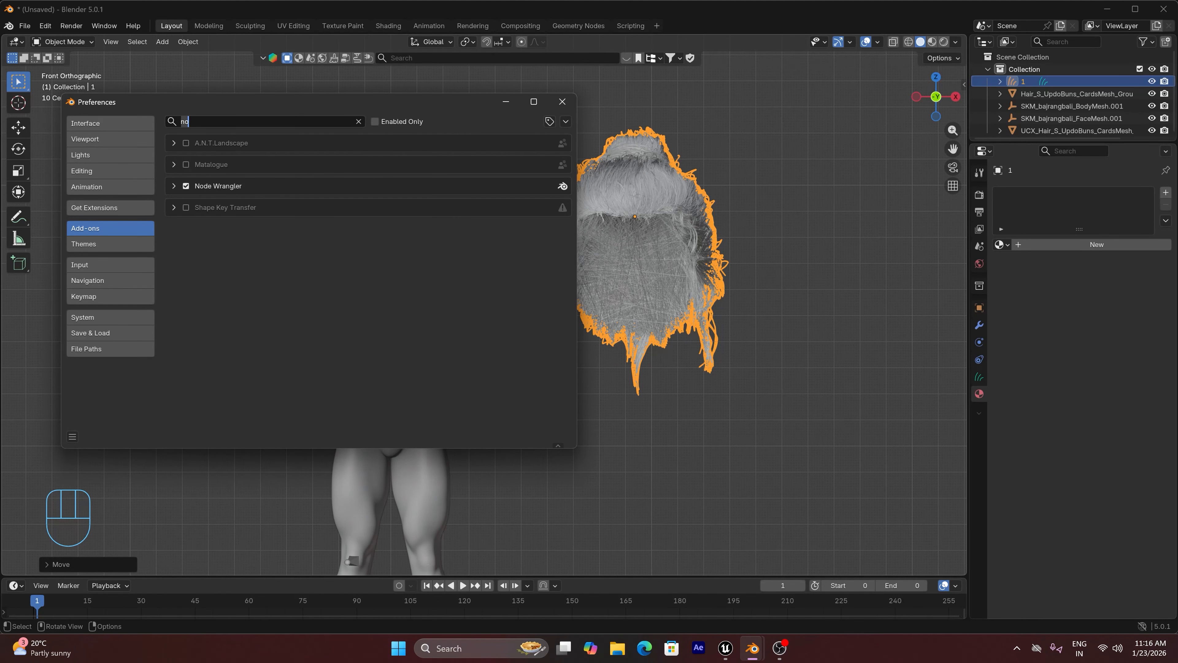
key("BackSpace")
type("cop")
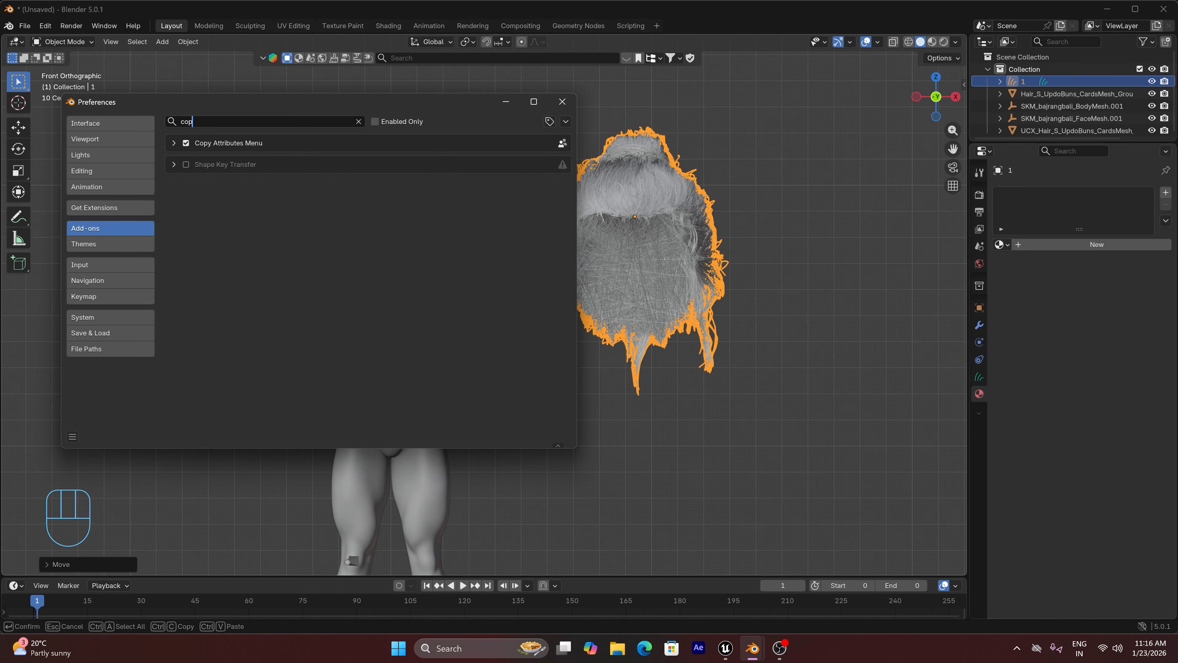
left_click(552, 104)
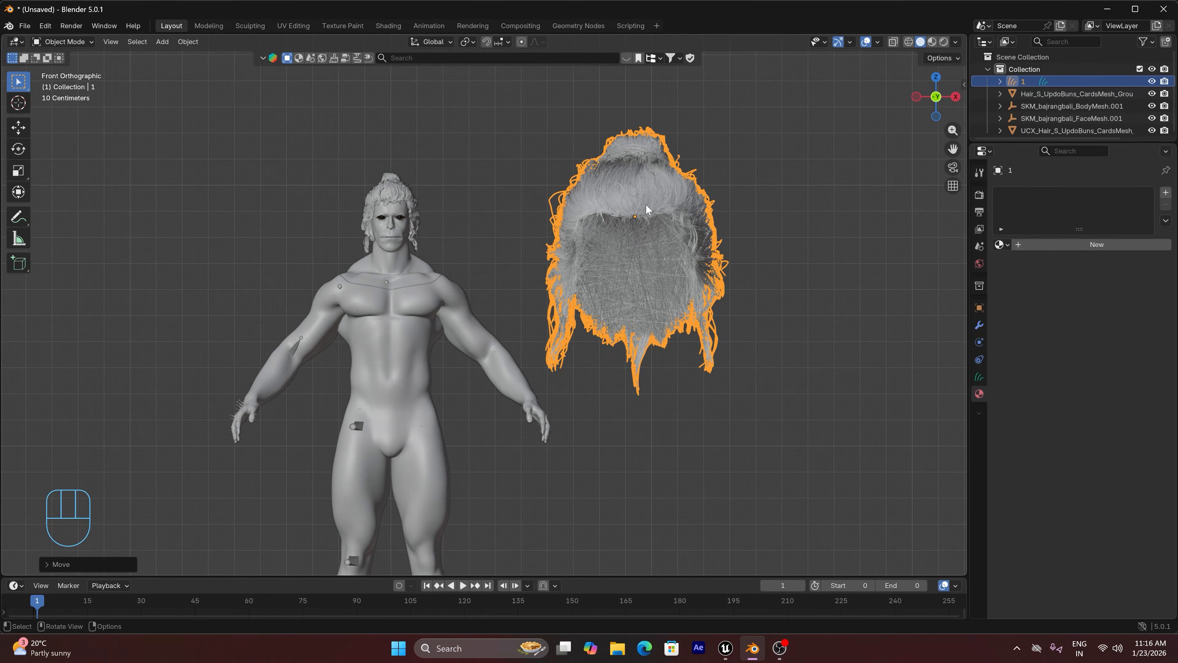
Copy the scale of the hair cards mesh on the character's head to the groom using Copy Attributes
key("shift")
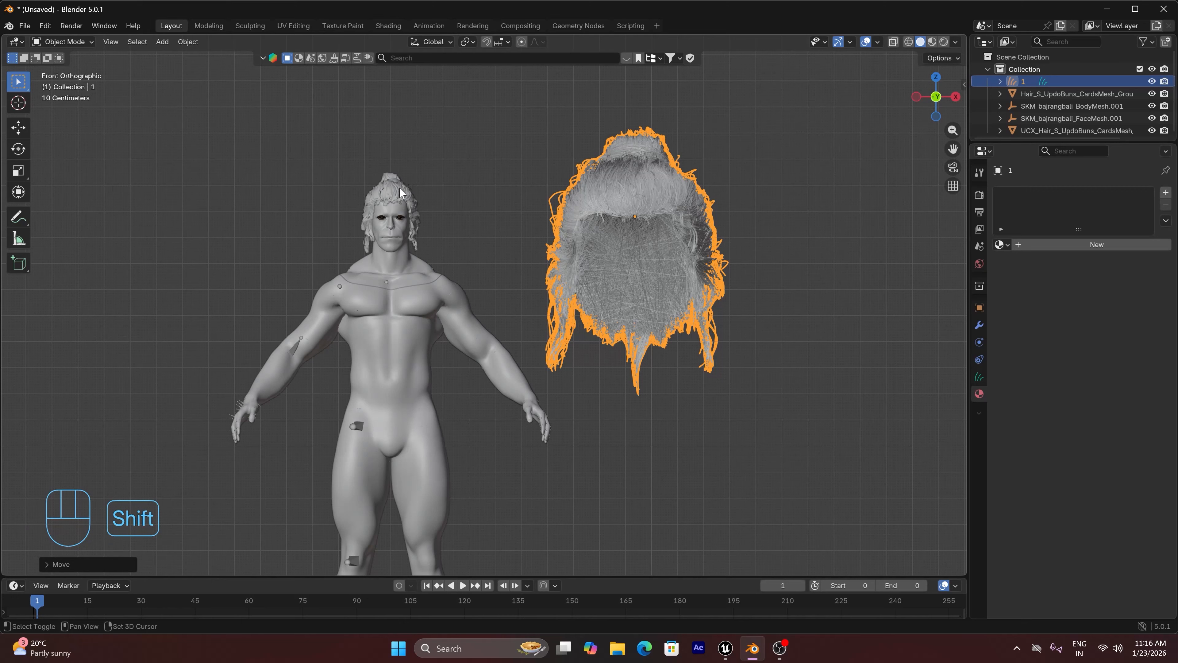
left_click(400, 193, "shift")
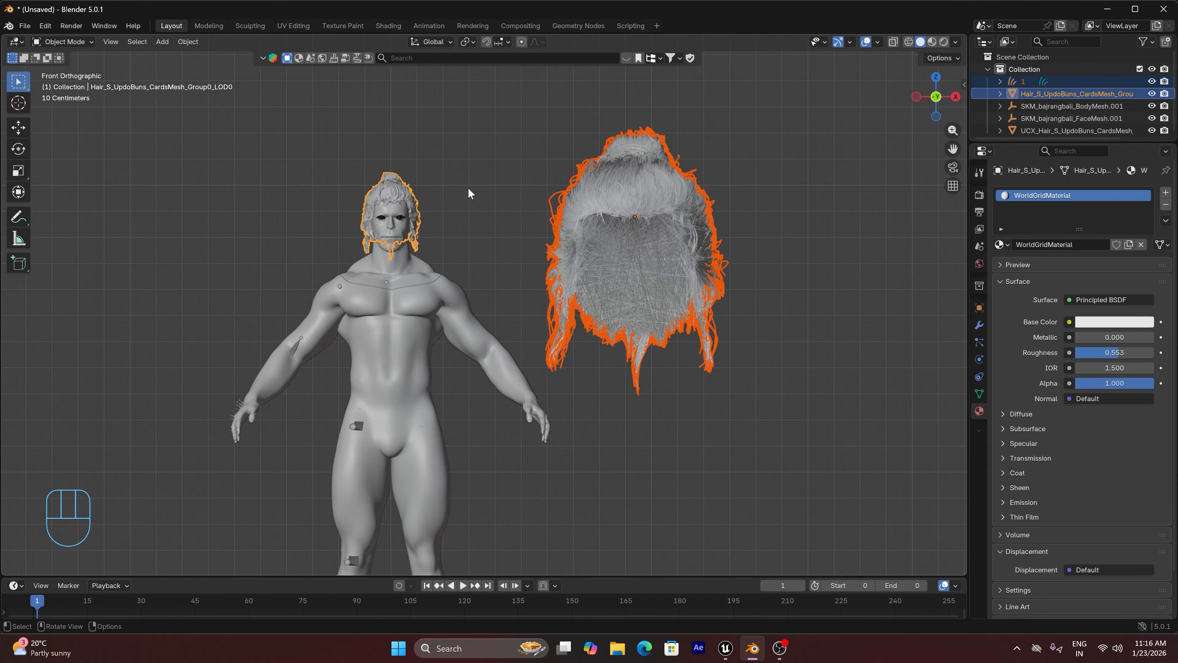
key("ctrl+c")
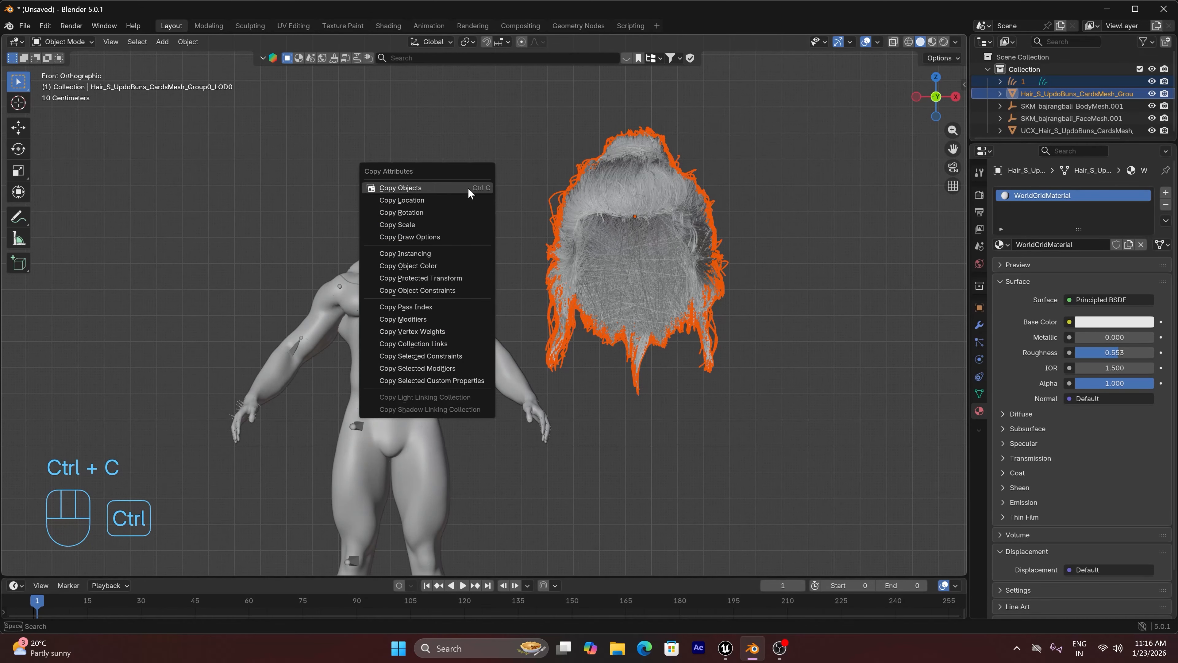
left_click(422, 222)
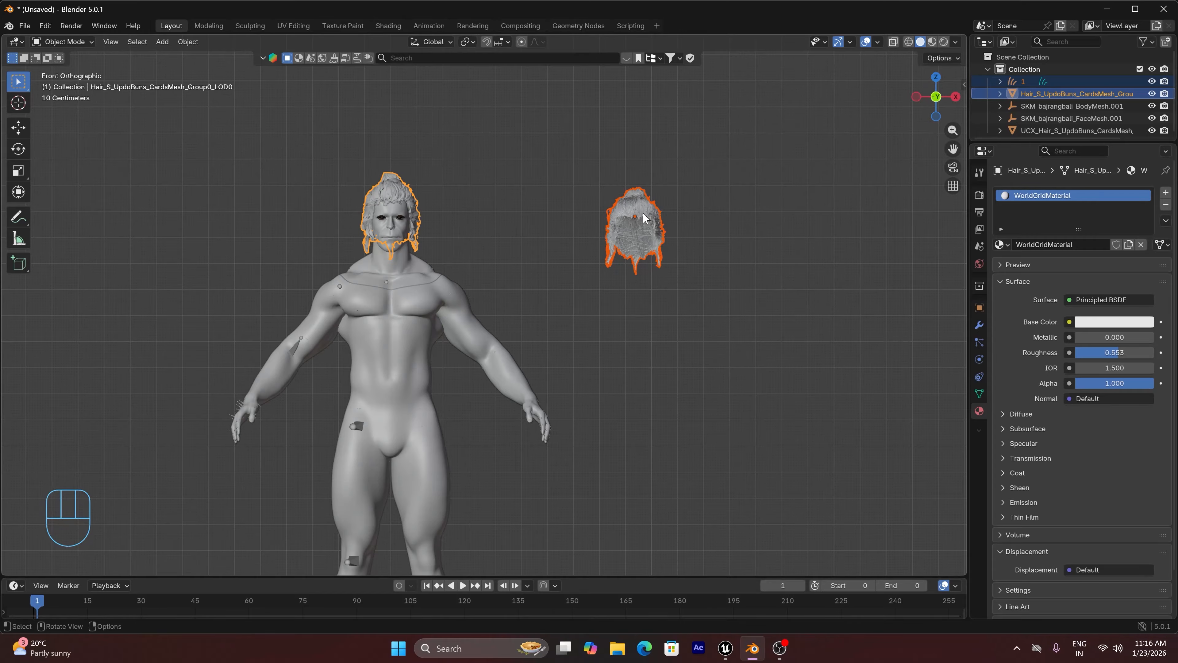
left_click(553, 207)
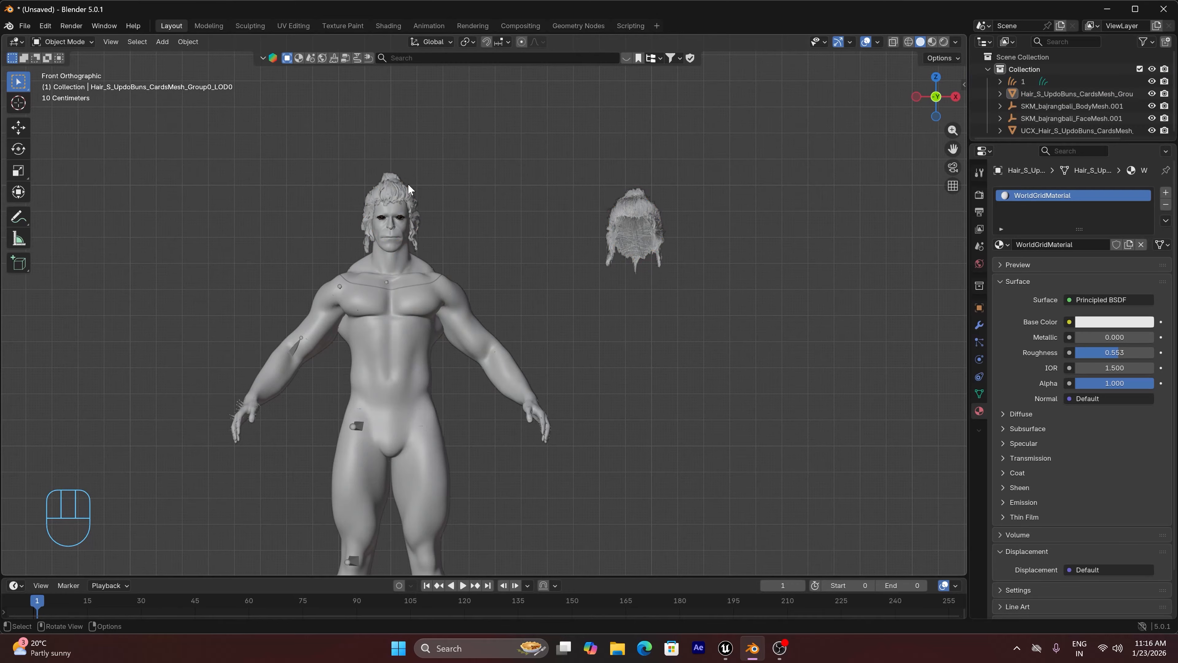
Set the origin of the hair cards mesh on the head to its geometry
left_click(404, 191)
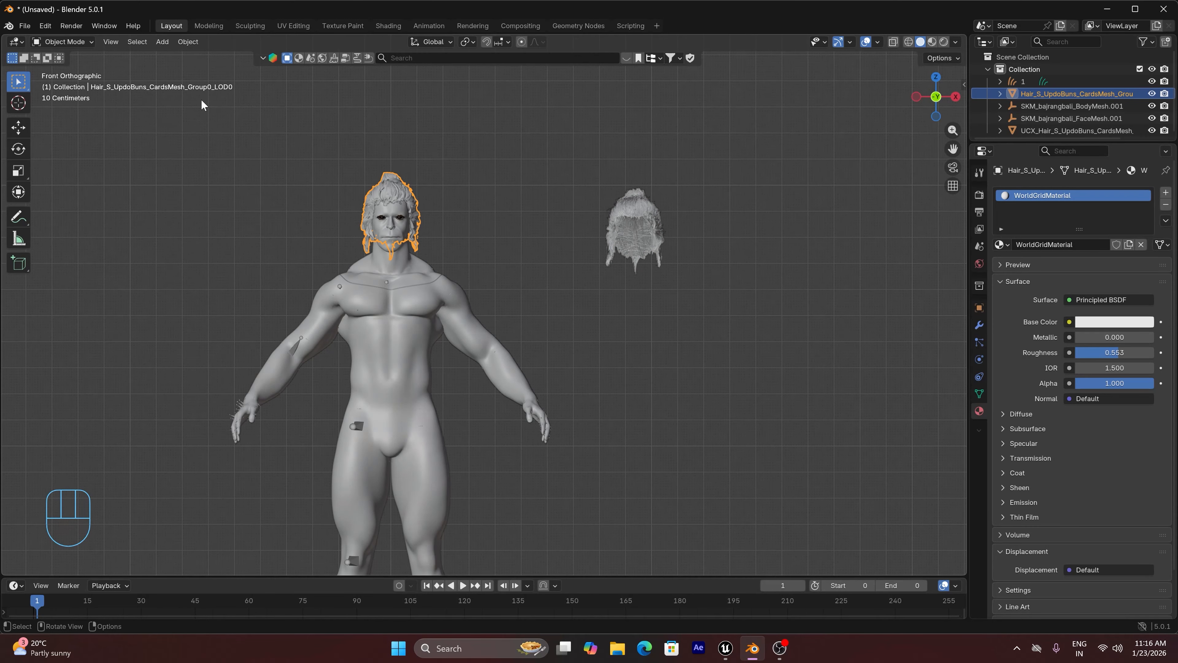
left_click(188, 41)
mouse_move(206, 70)
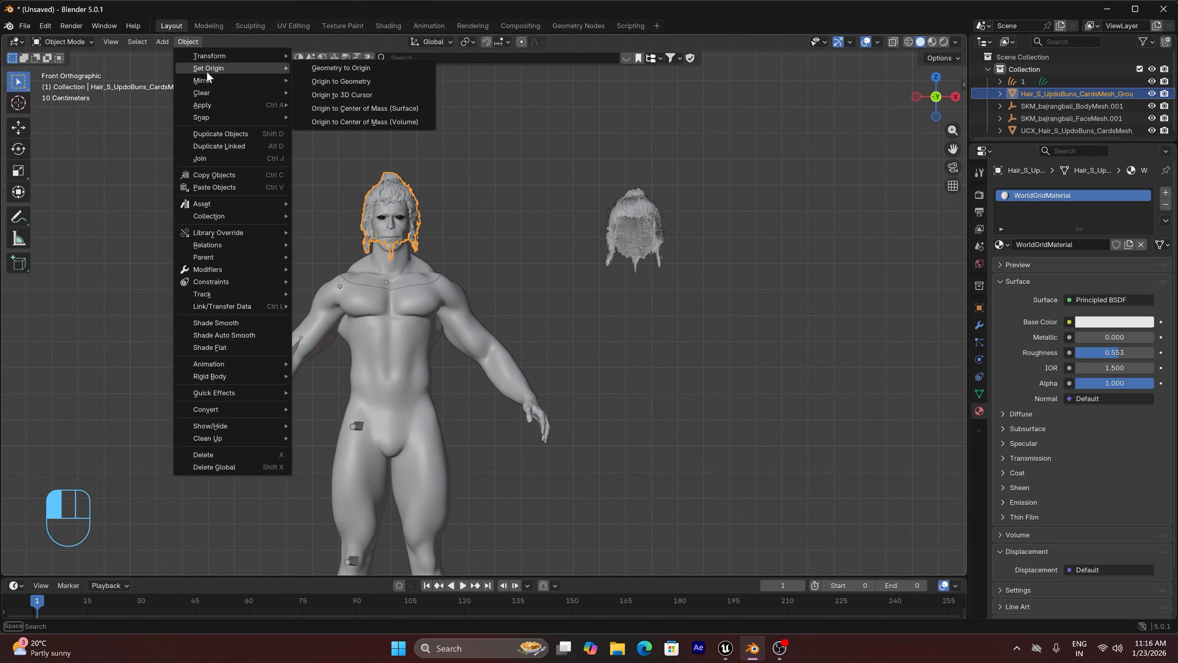
left_click(325, 82)
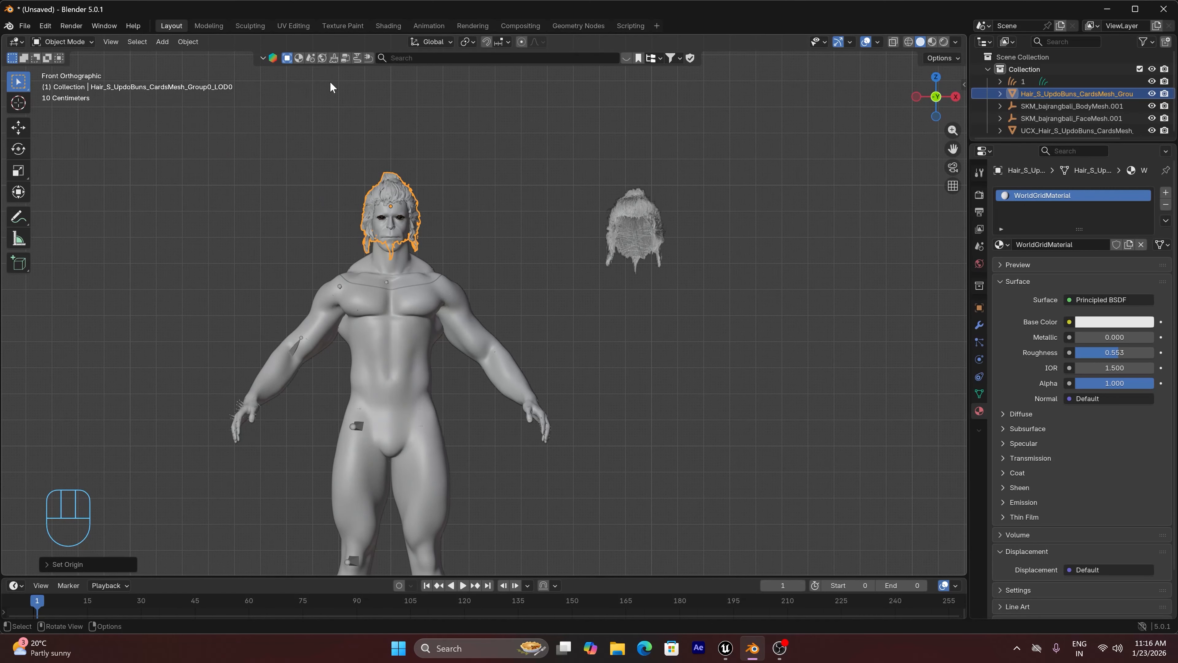
Copy the location of the hair cards mesh to the groom with Copy Attributes
left_click(646, 213)
left_click(392, 193, "shift")
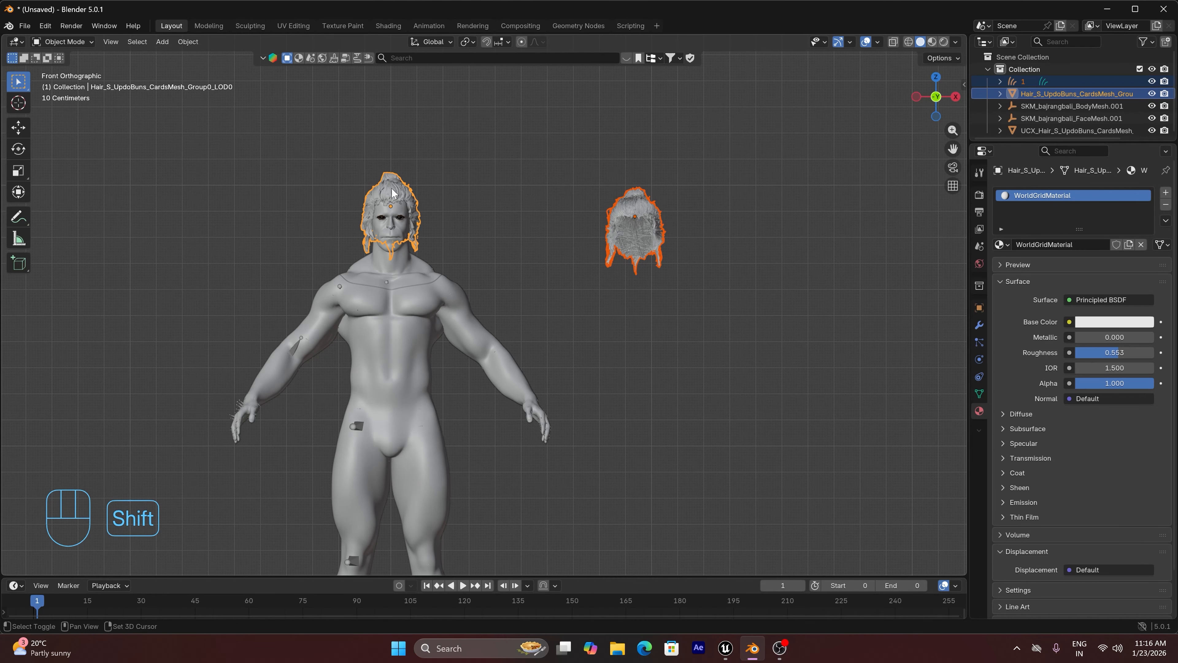
left_click(188, 42)
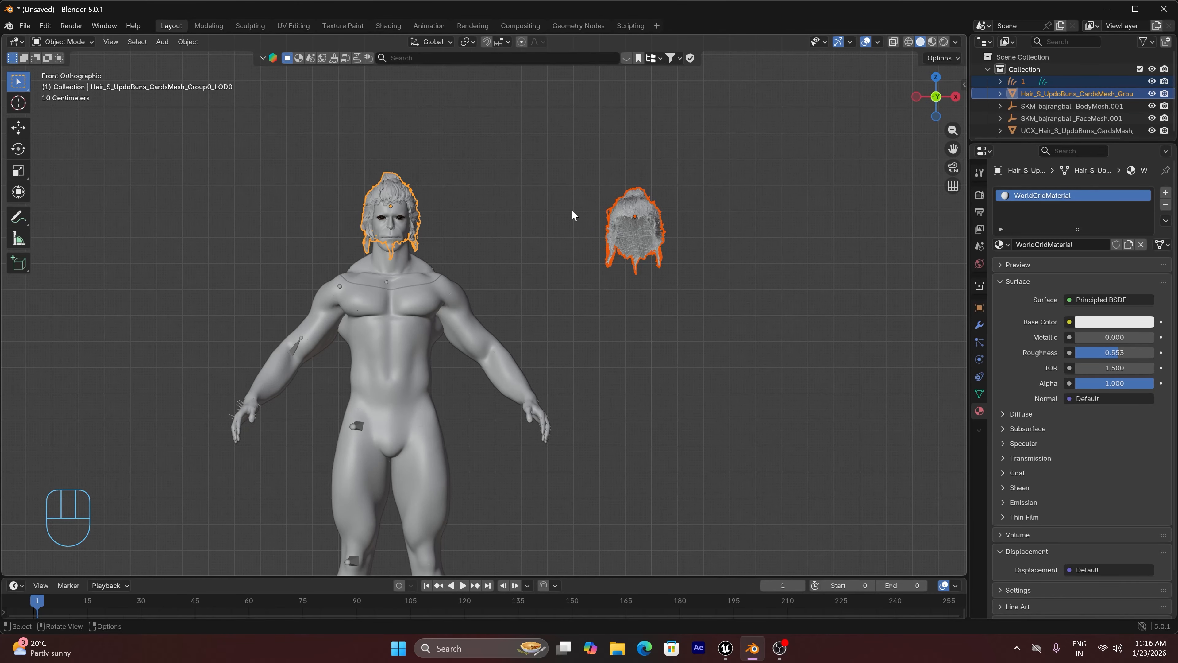
key("ctrl+c")
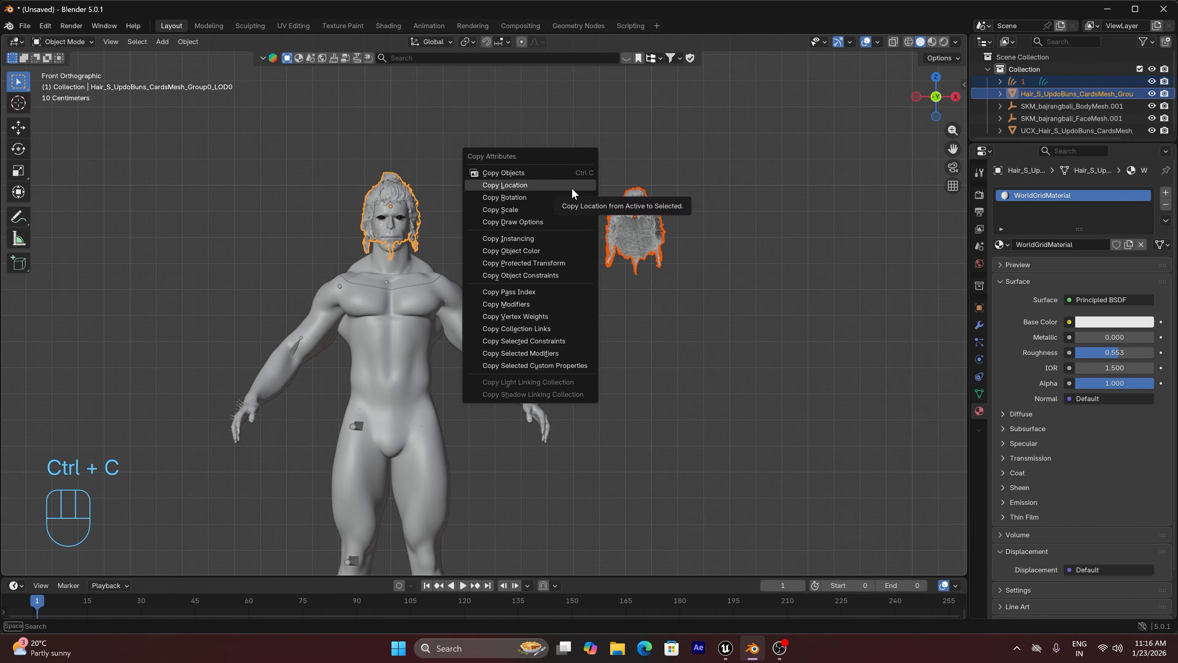
left_click(571, 187)
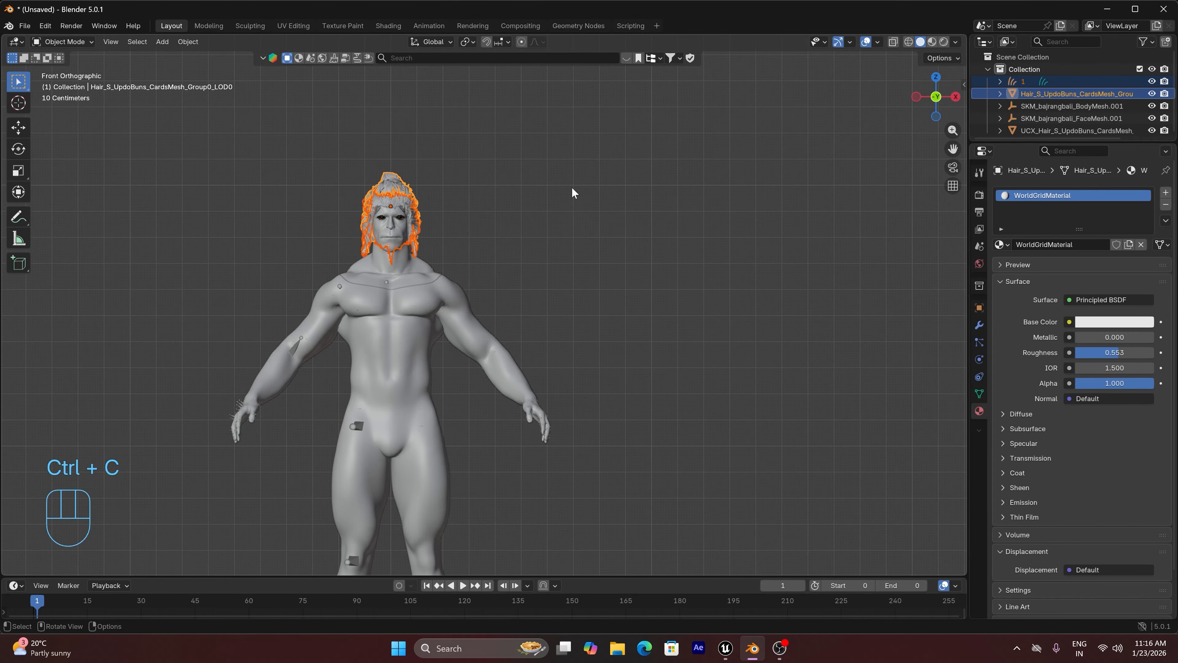
Select only the groom, frame it closely from the side and hide the viewport overlays
left_click(394, 199)
key("KP_3")
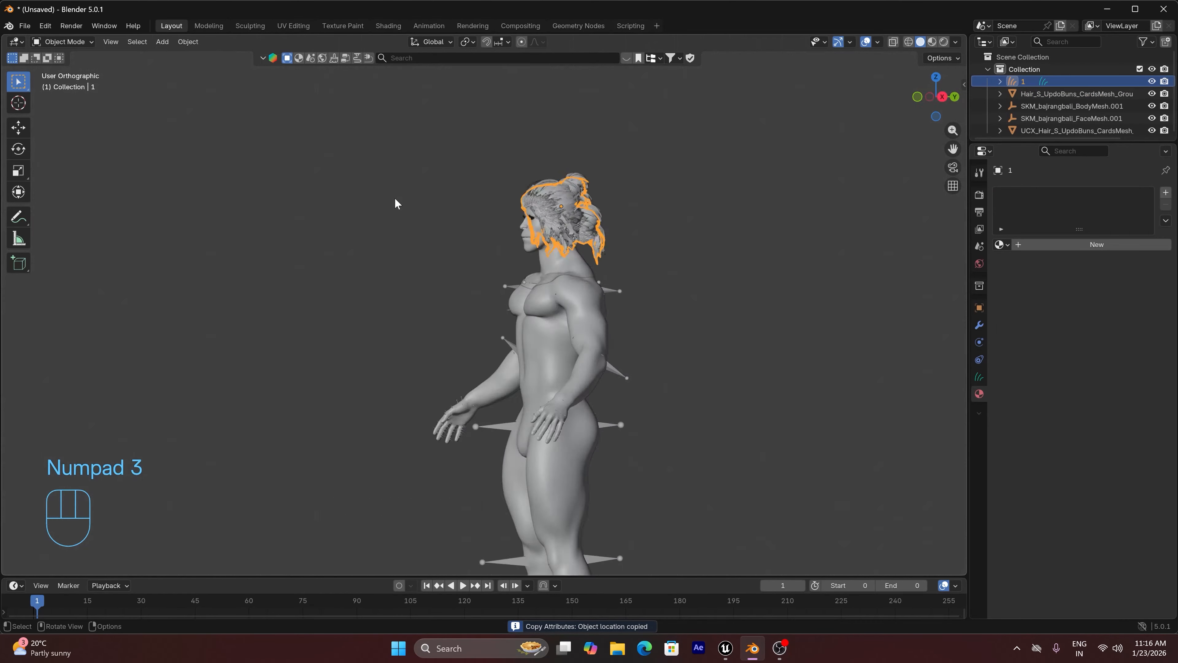
scroll(669, 197, "up", 6)
key("KP_Decimal")
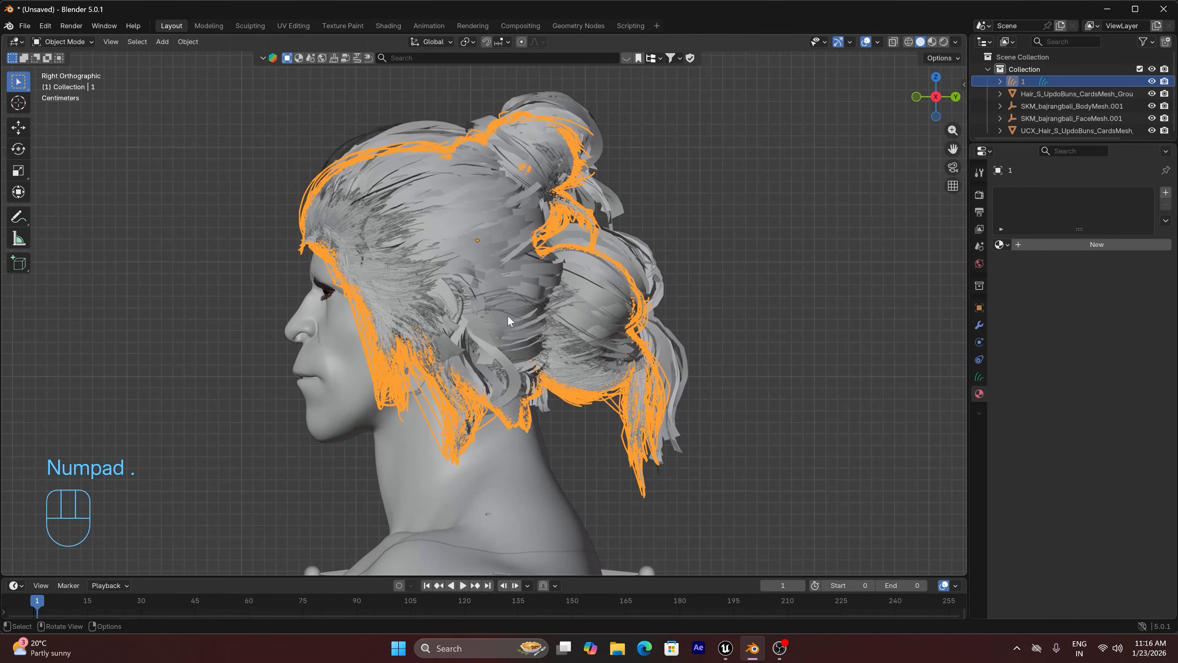
scroll(406, 336, "up", 3)
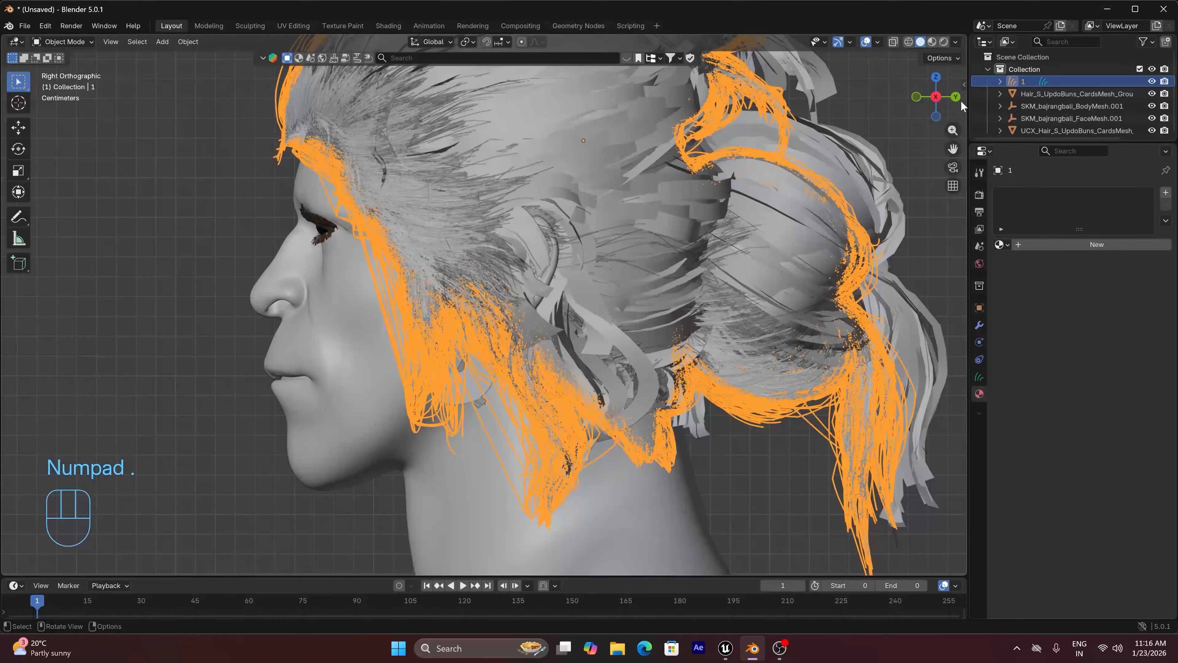
left_click_drag(956, 99, 875, 49)
left_click(865, 45)
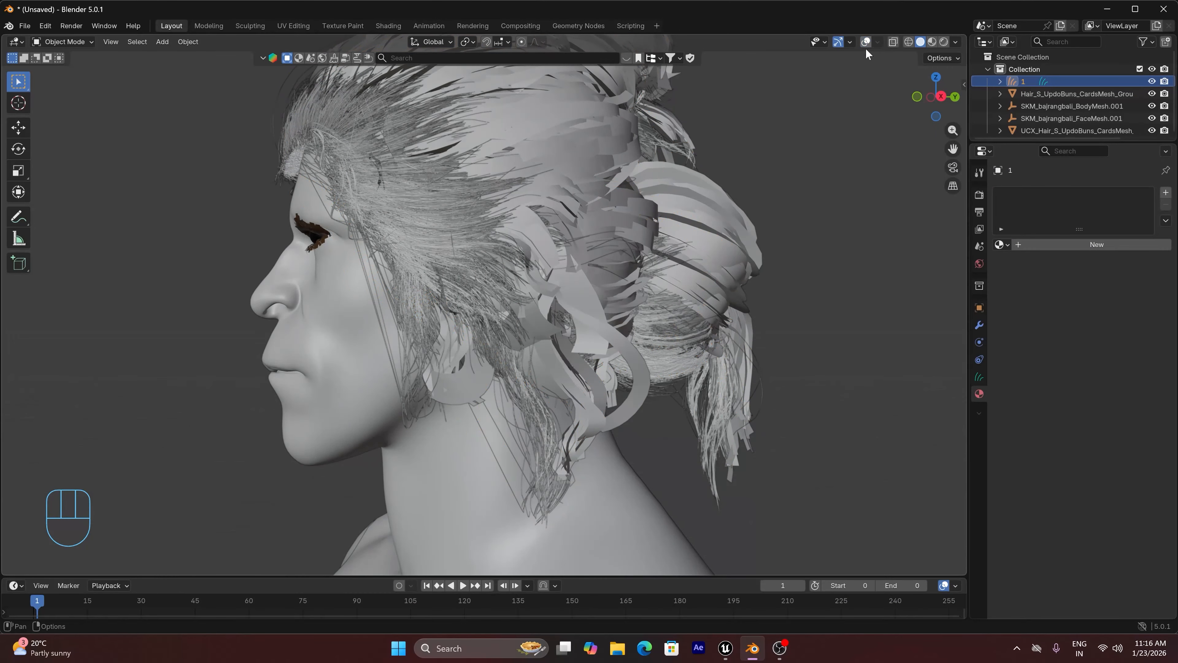
Move the groom about 0.018 m along the global Y axis in right view to line up with the hair cards
key("KP_3")
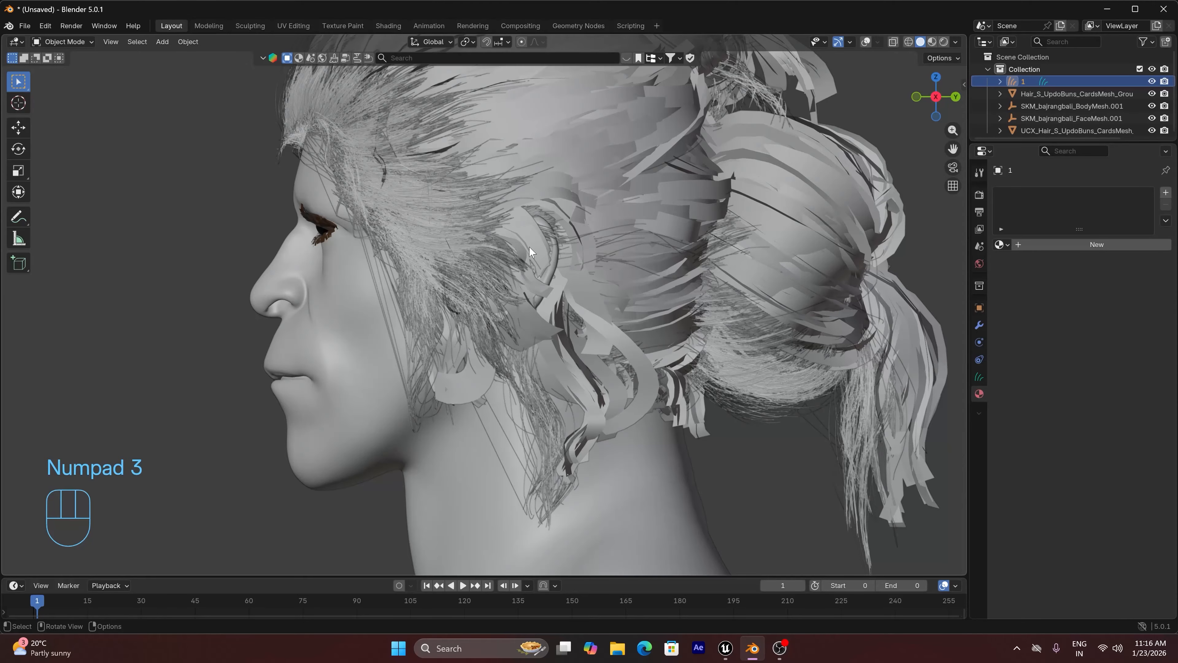
key("g")
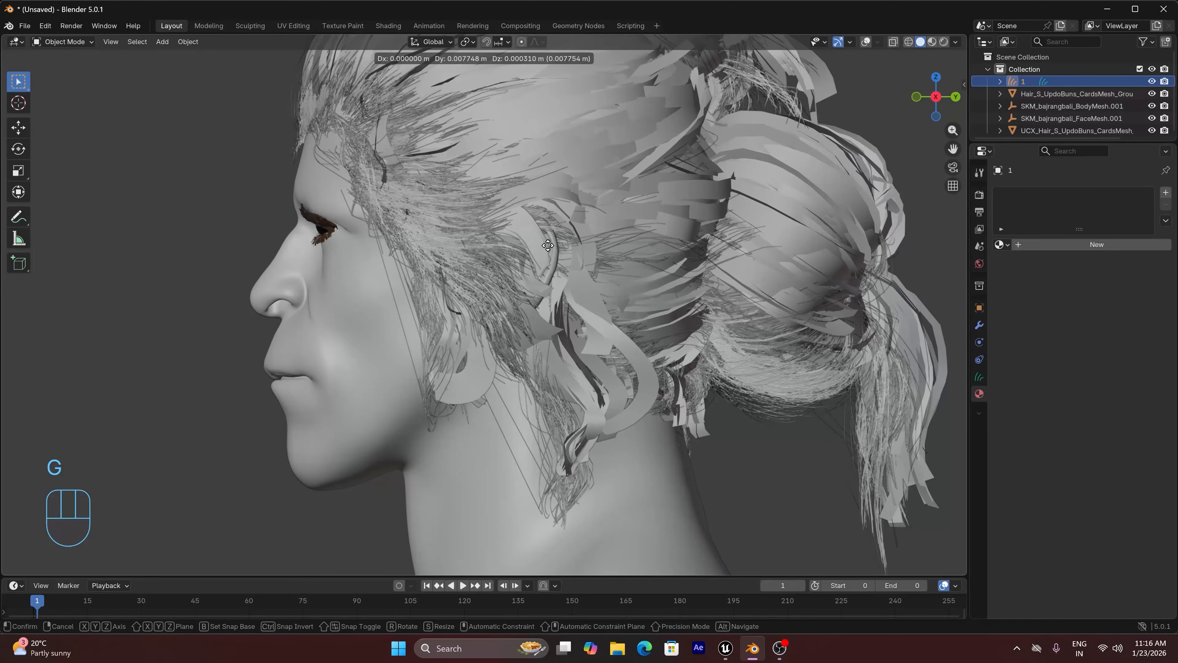
key("x")
key("y")
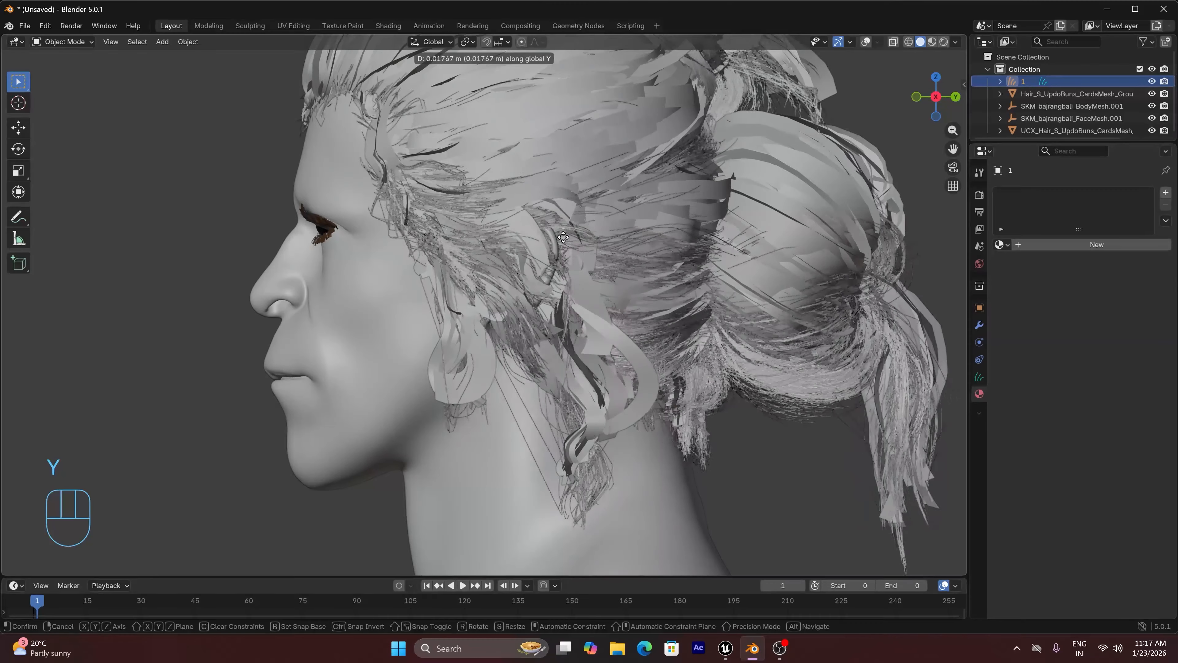
left_click(563, 234)
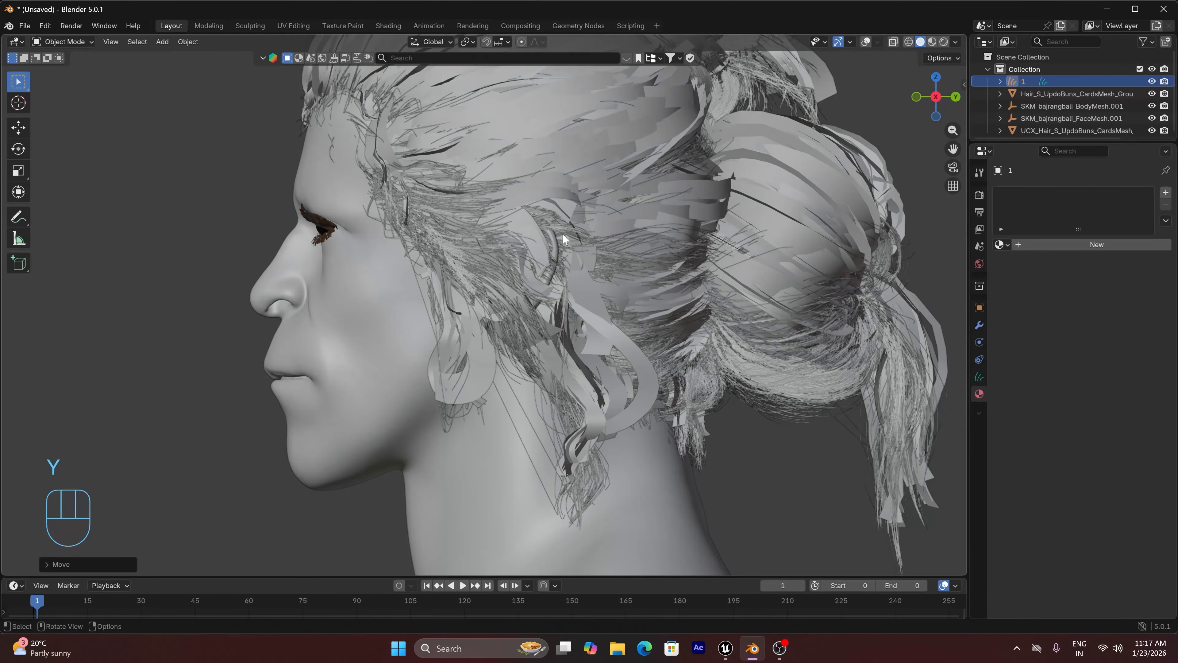
Raise the groom about 0.018 m along the global Z axis to match the height of the hair cards
scroll(567, 228, "down", 1)
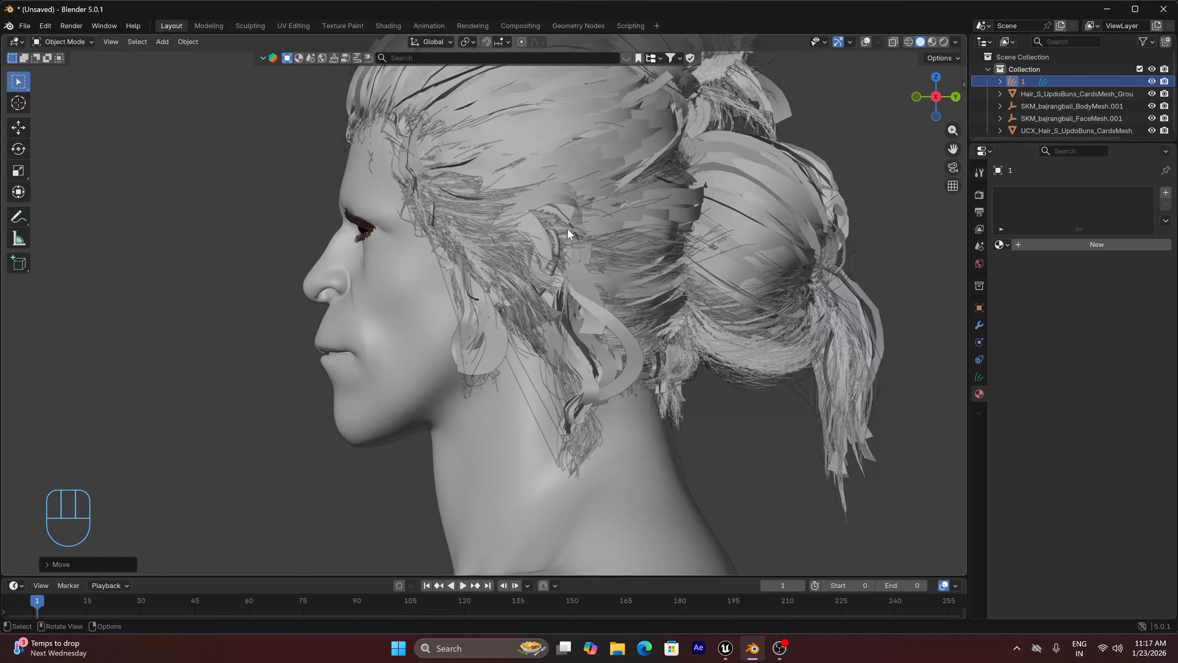
left_click_drag(936, 97, 916, 113)
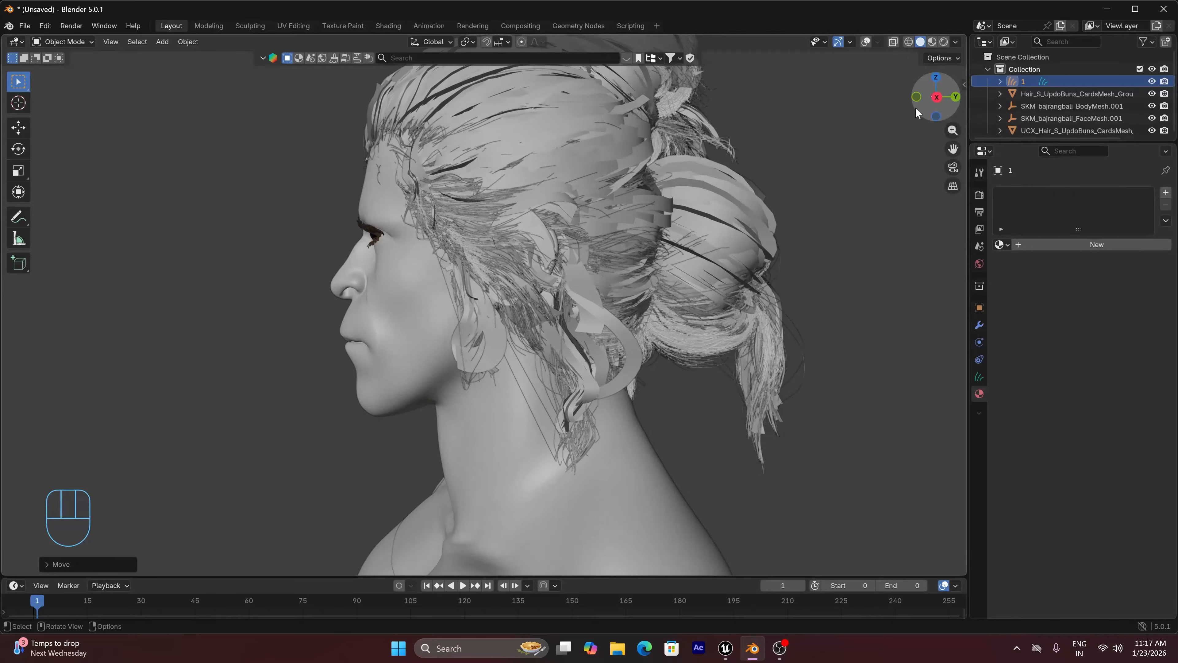
key("g")
key("z")
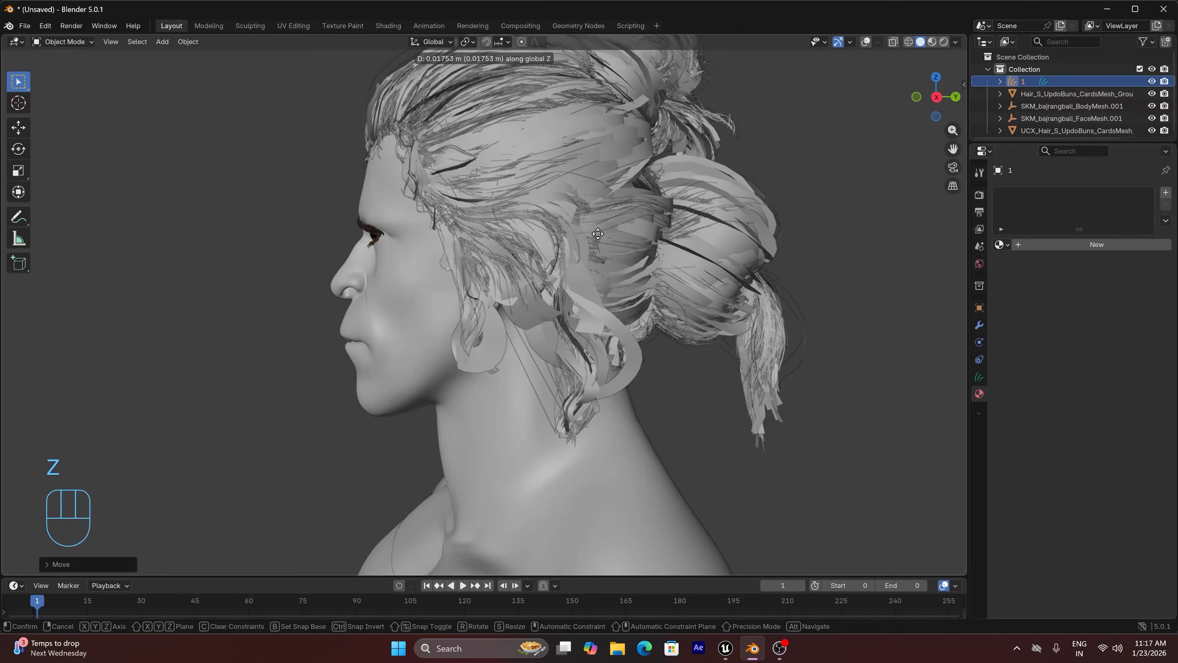
left_click(598, 234)
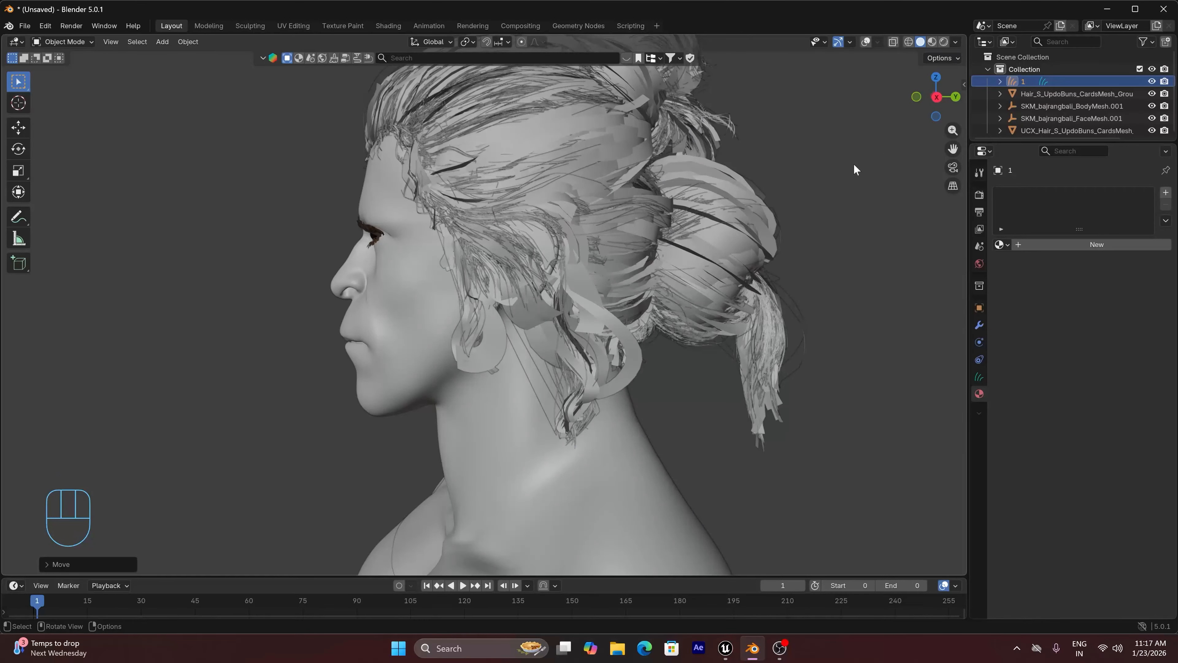
Select the hair cards mesh on the head and hide it in the viewport
left_click_drag(938, 94, 1011, 315)
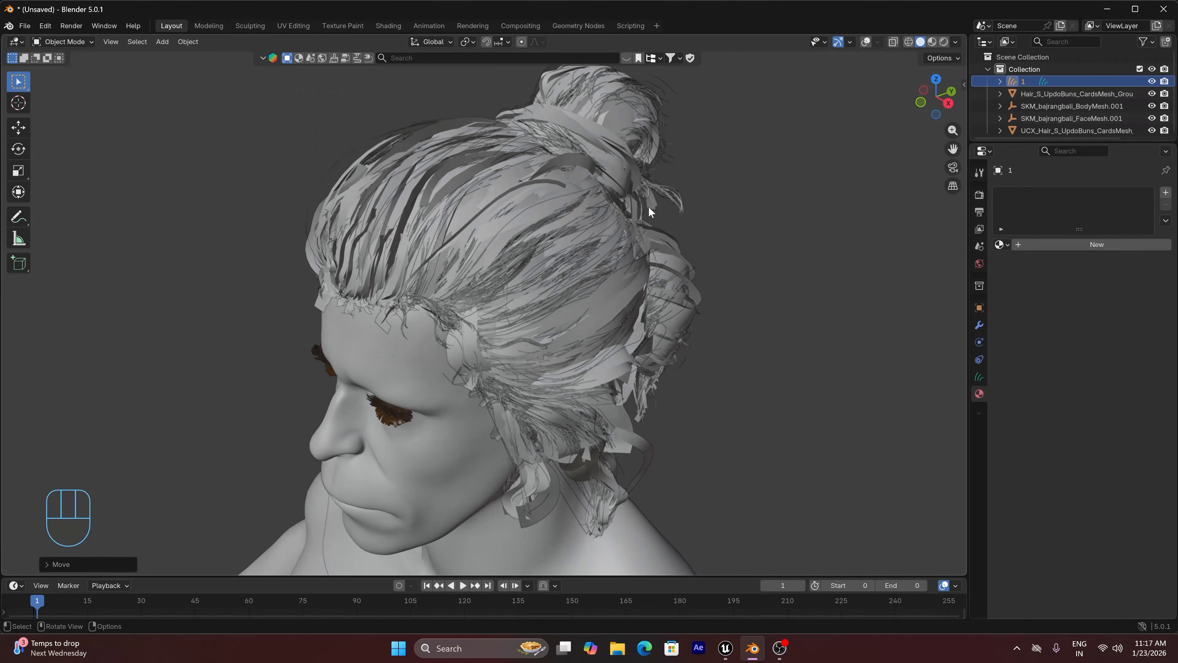
left_click(581, 155)
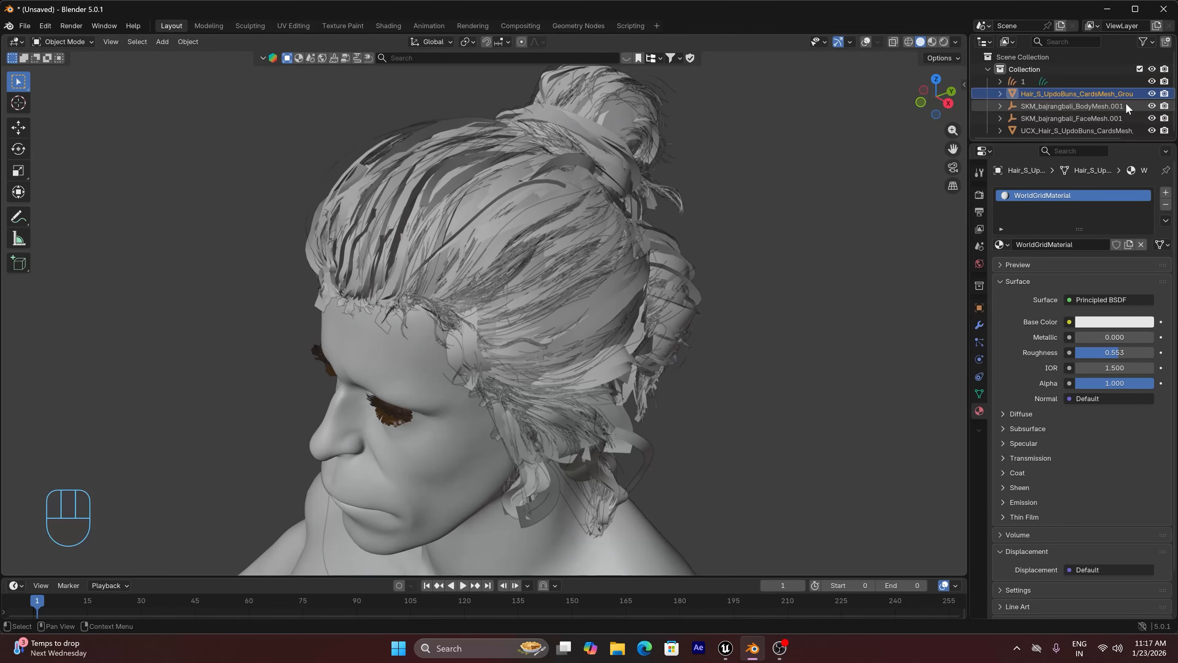
left_click(1151, 94)
Check the fitted groom from the front in rendered shading, and return to solid shading
left_click_drag(938, 96, 893, 131)
scroll(638, 225, "down", 5)
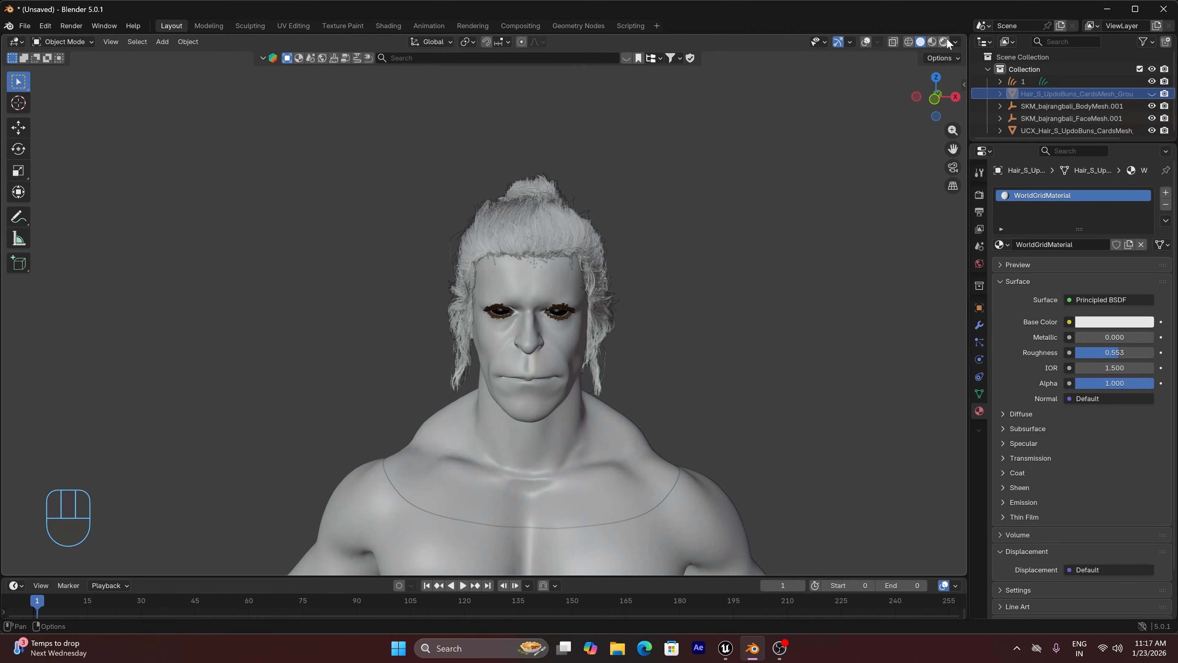
left_click(944, 42)
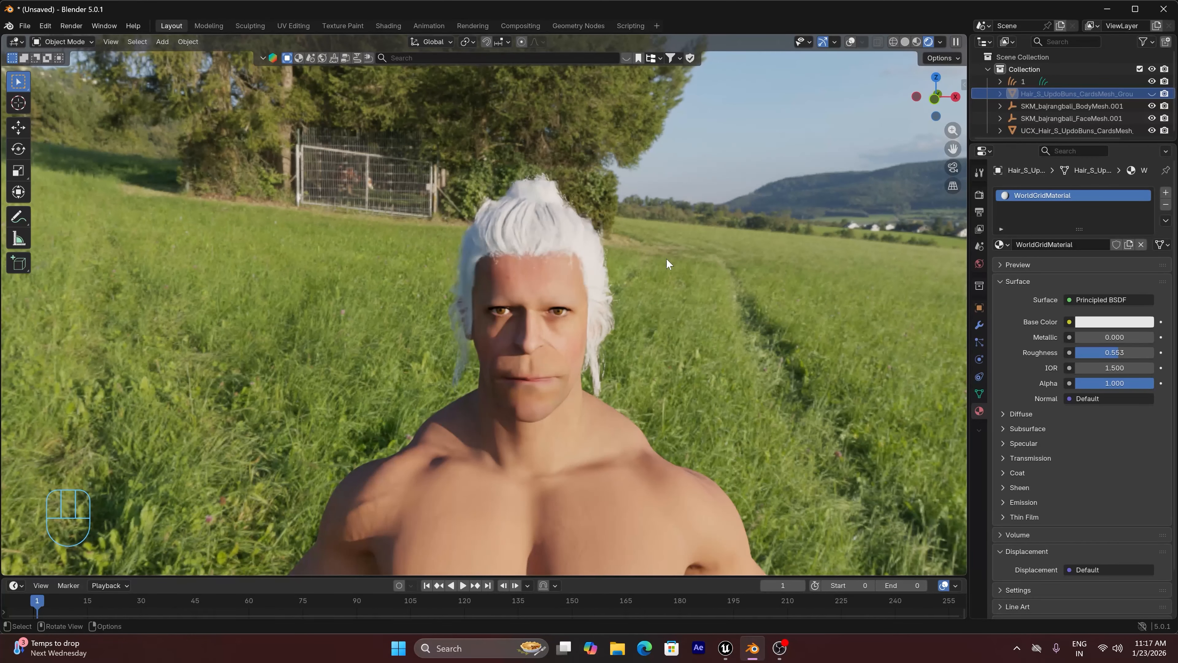
left_click_drag(957, 148, 905, 43)
left_click(905, 42)
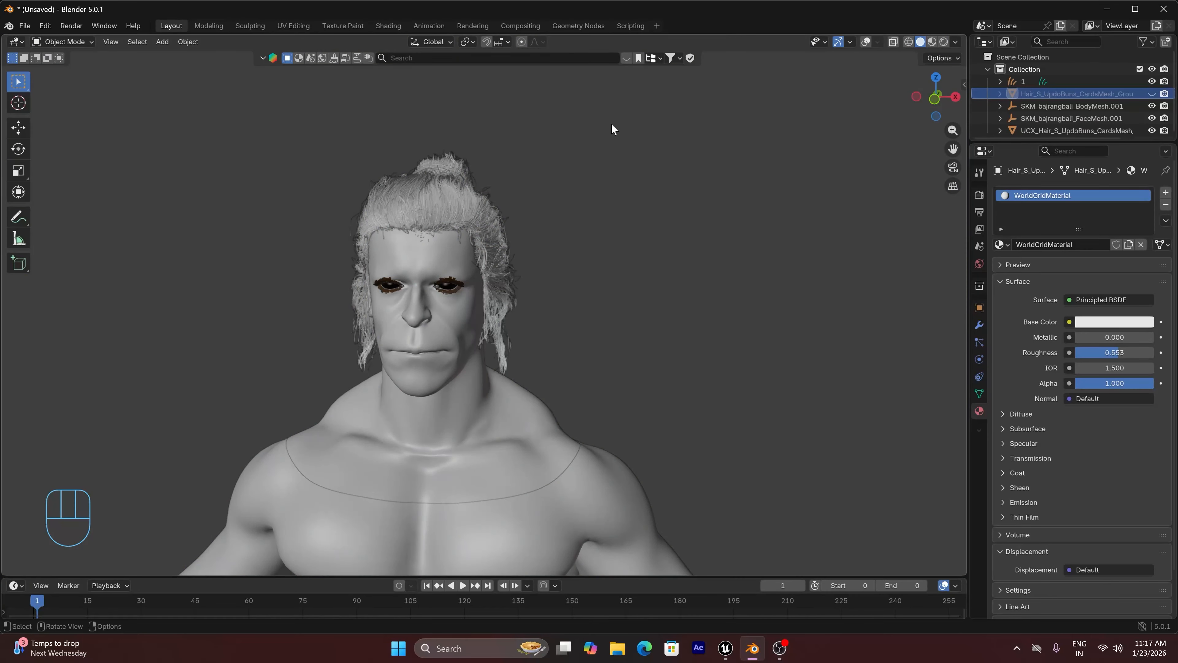
Select the groom, show the viewport overlays again and split the 3D viewport vertically into two areas
left_click(411, 191)
left_click(865, 41)
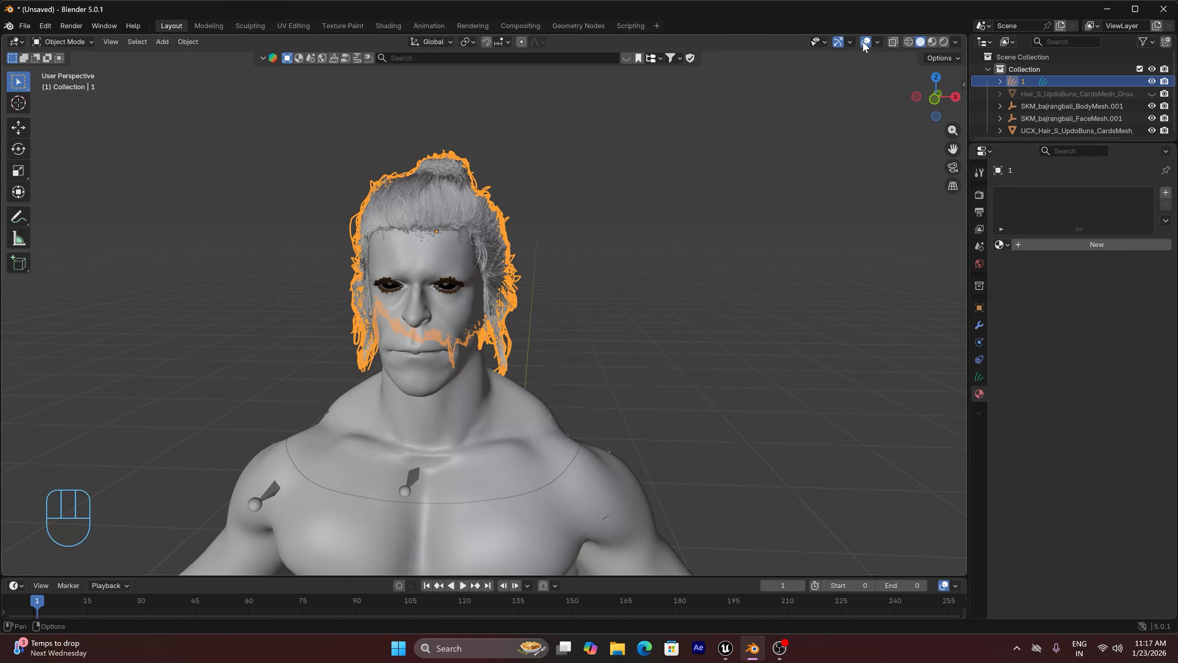
right_click(598, 576)
left_click(600, 560)
left_click(575, 560)
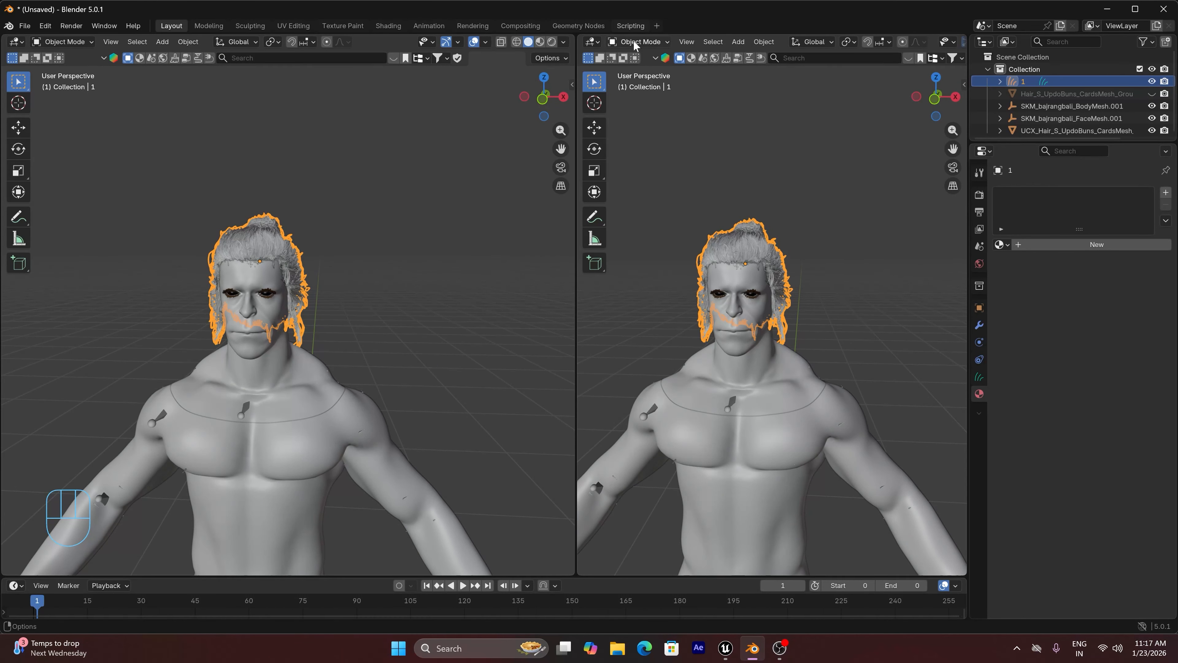
Turn the second area into a Shader Editor, show rendered shading in the viewport and create a new material for the groom
left_click(592, 42)
left_click(627, 153)
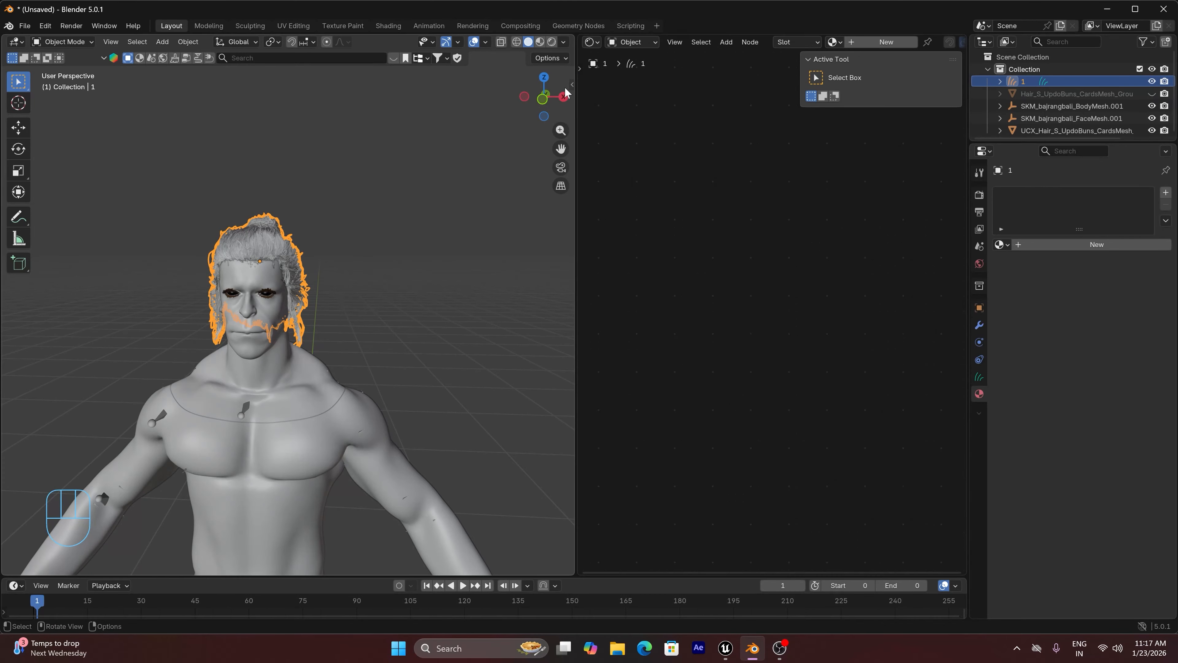
left_click(551, 41)
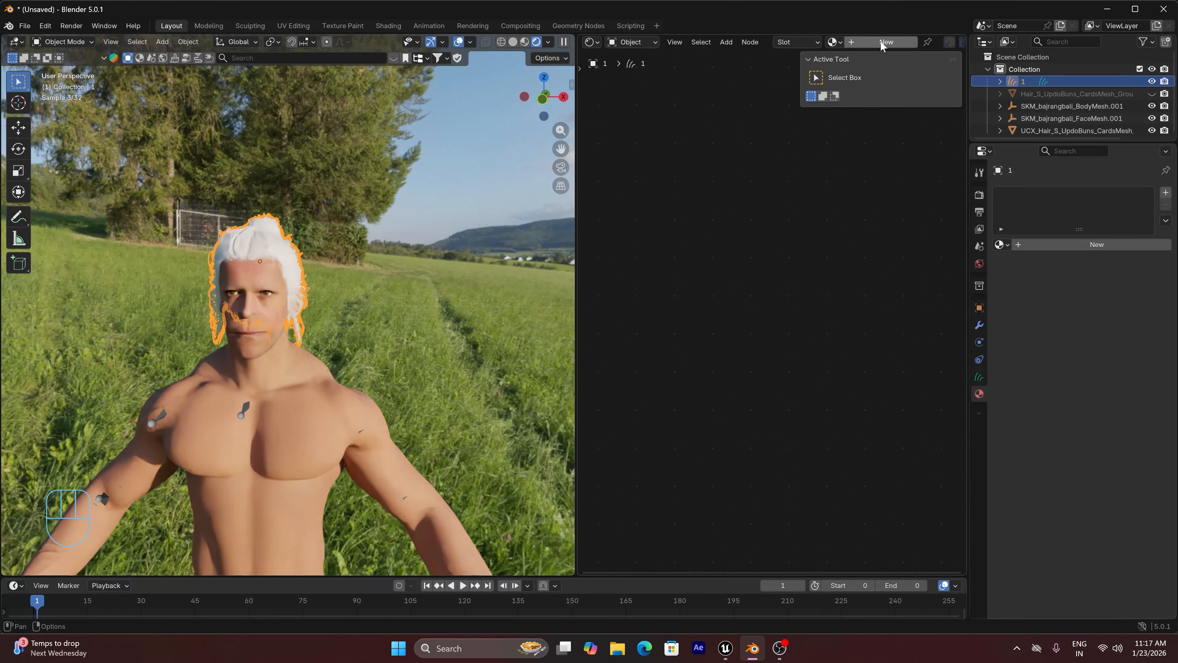
left_click(883, 42)
scroll(721, 242, "up", 2)
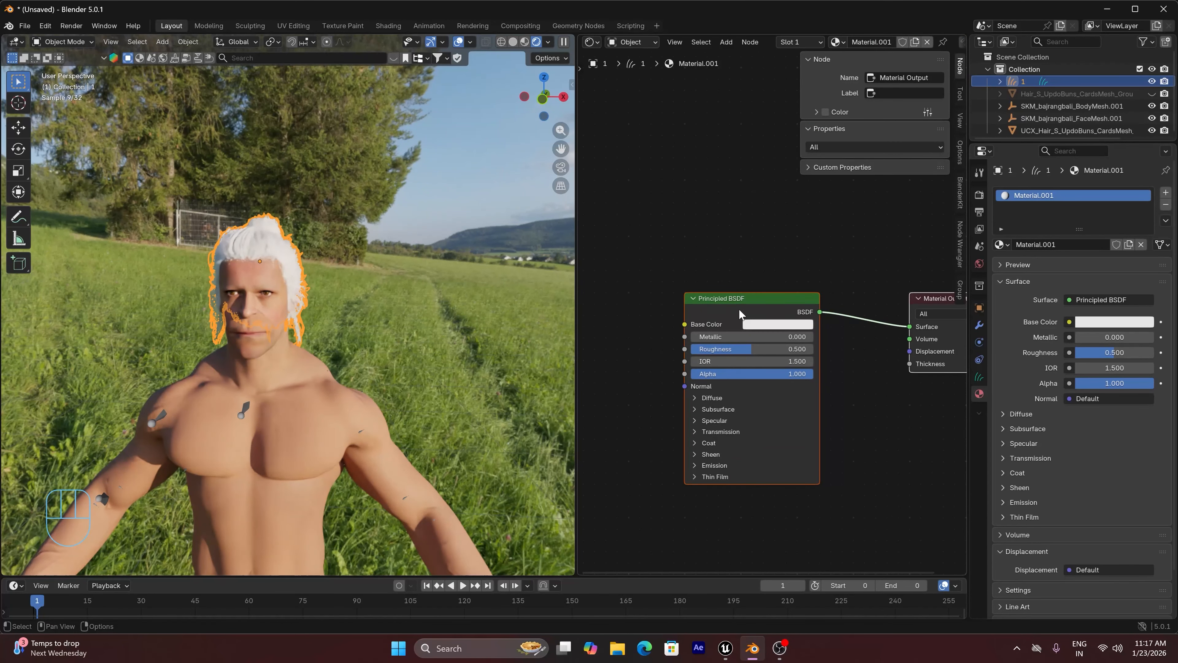
Replace the Principled BSDF with a Hair BSDF and connect it to the Surface input of the Material Output
left_click(739, 312)
key("Delete")
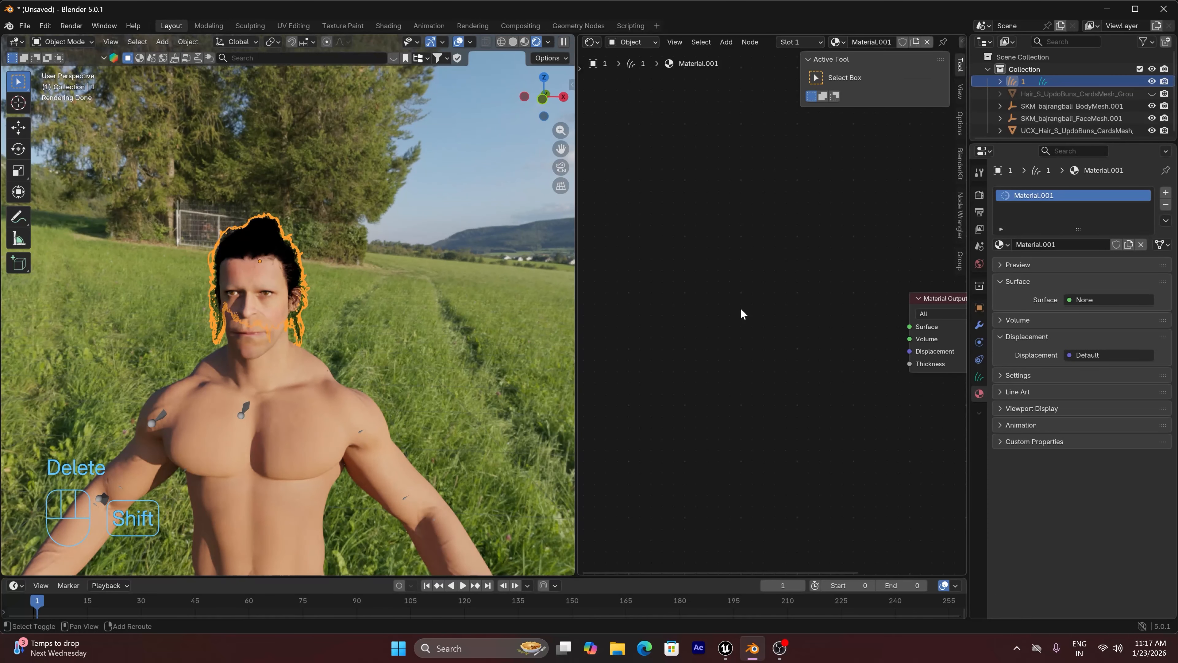
key("shift+a")
left_click(742, 308)
type("h")
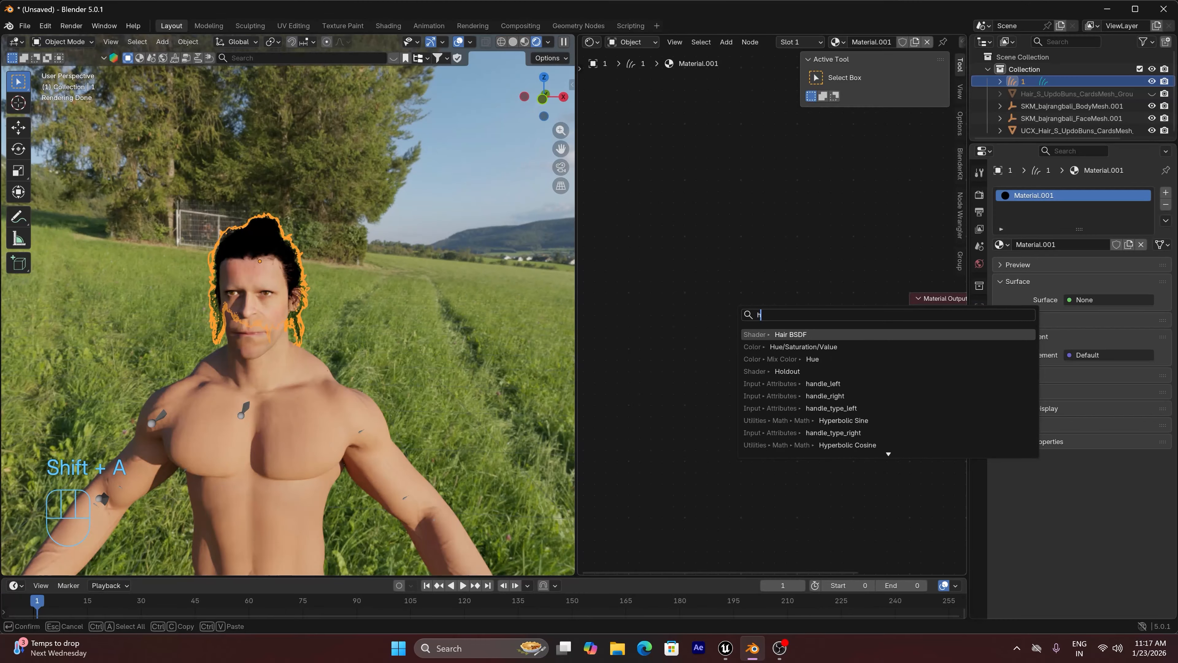
key("Return")
left_click(825, 304)
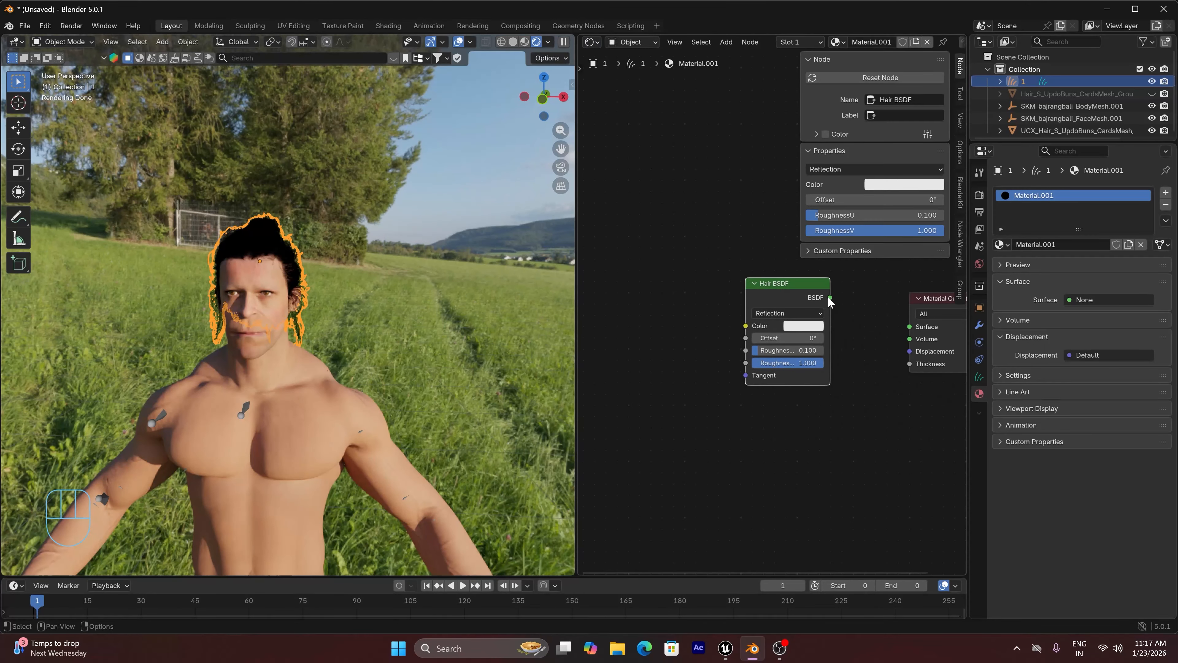
left_click_drag(829, 298, 910, 327)
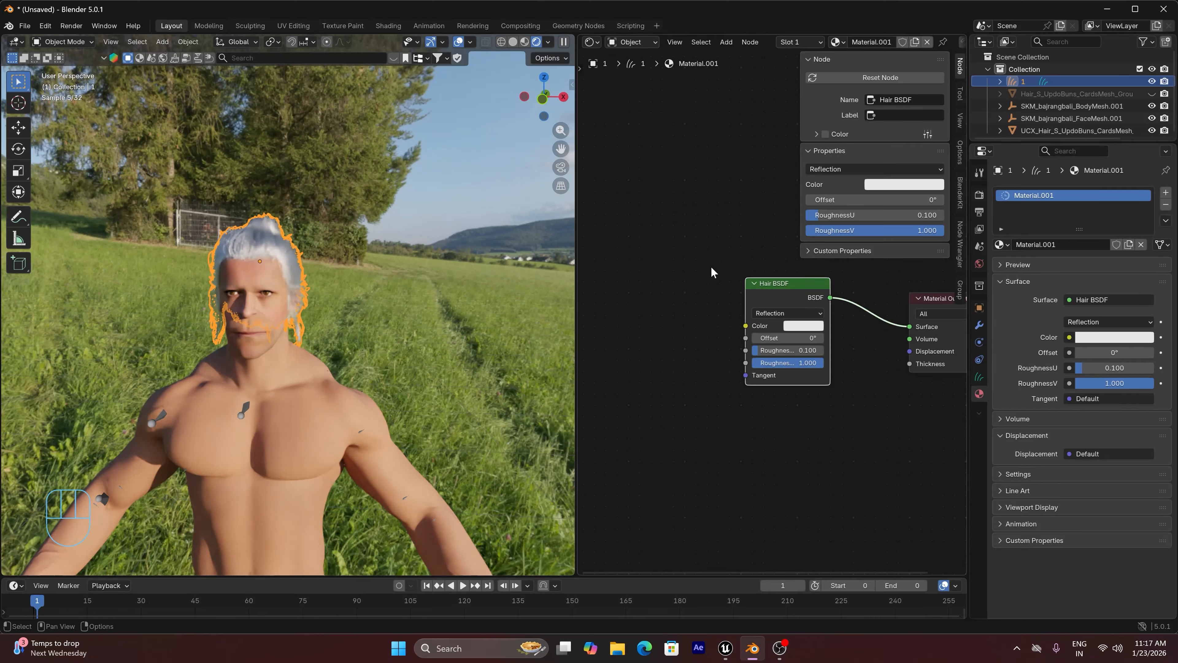
Hide the node editor's sidebar and set the Hair BSDF color to a very dark brown
key("n")
left_click(802, 325)
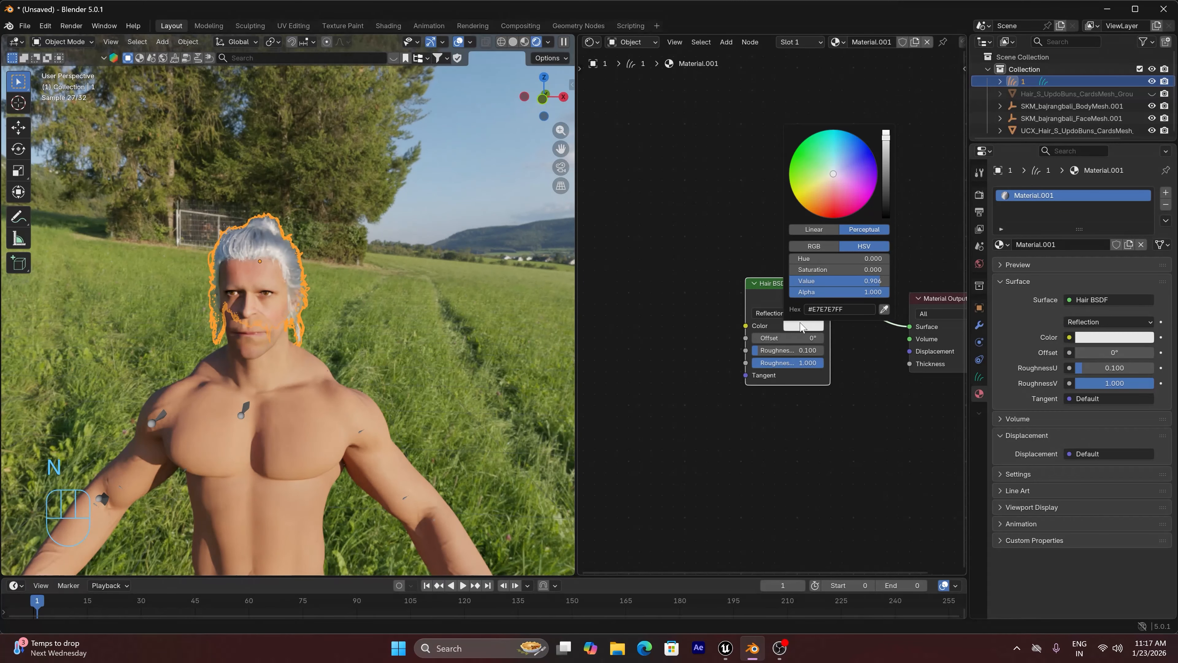
mouse_move(888, 139)
left_mouse_down()
mouse_move(887, 197)
mouse_move(830, 189)
left_mouse_up()
scroll(260, 243, "up", 3)
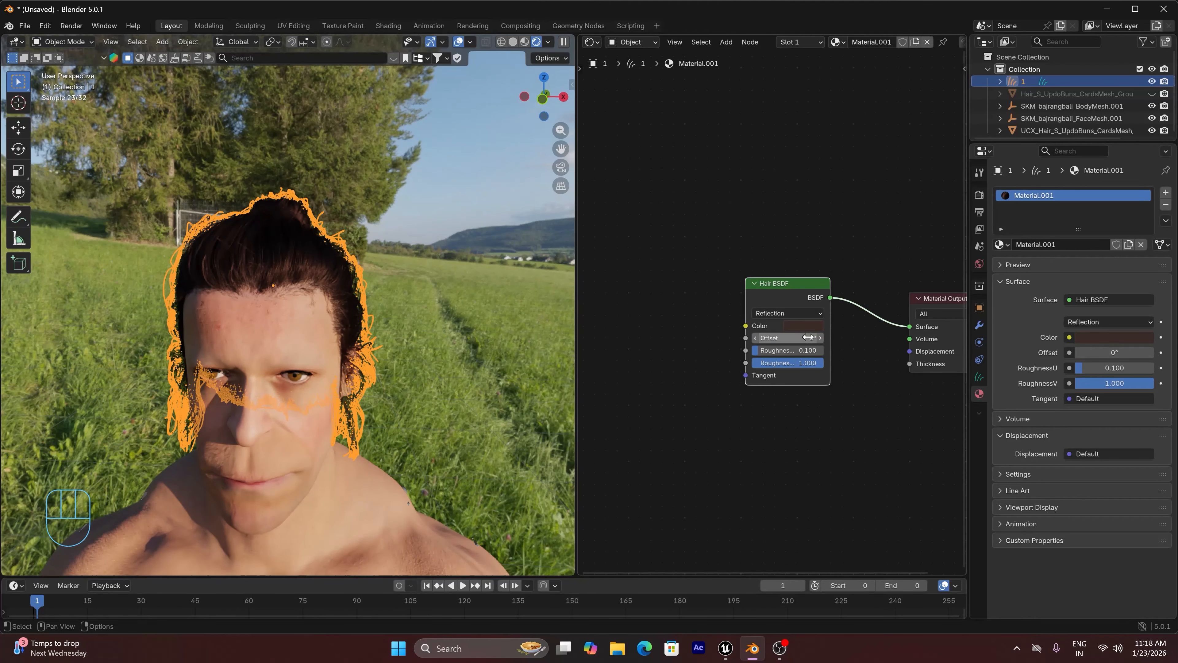
Deselect the groom, check the dark hair on the character in rendered shading, and return to solid shading
scroll(447, 355, "down", 2)
left_click(439, 251)
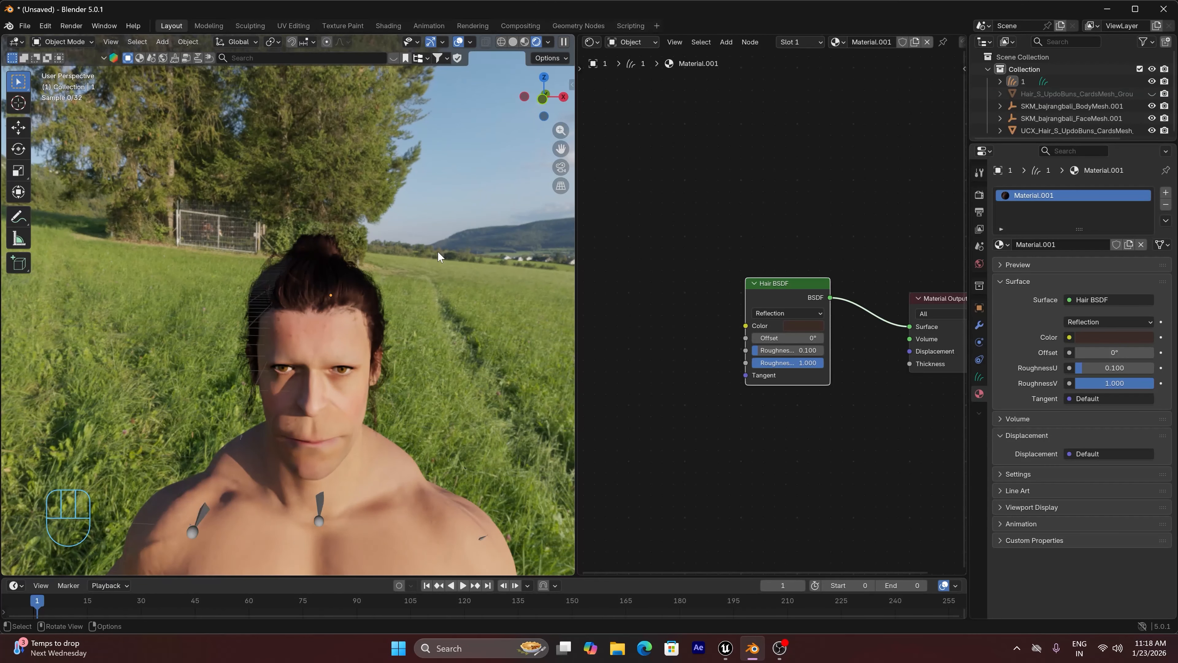
scroll(441, 255, "down", 3)
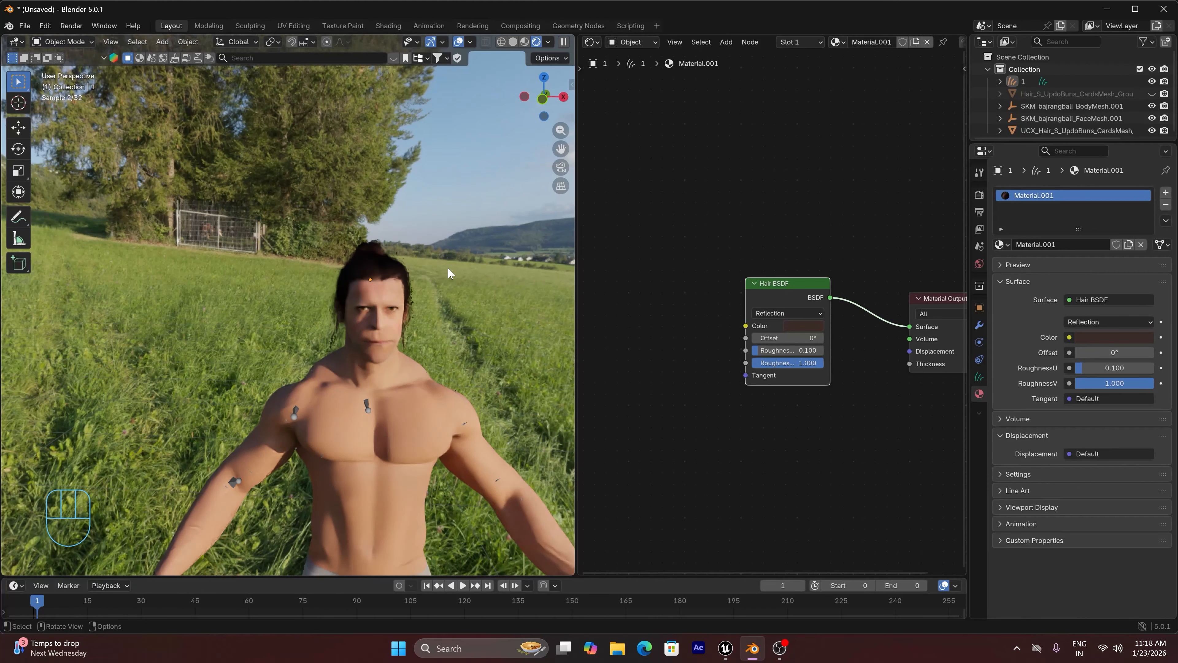
left_click(512, 43)
Switch to Unreal Engine and export the Beard_M_MuttonChops groom as an Alembic file to the models folder
left_click(725, 648)
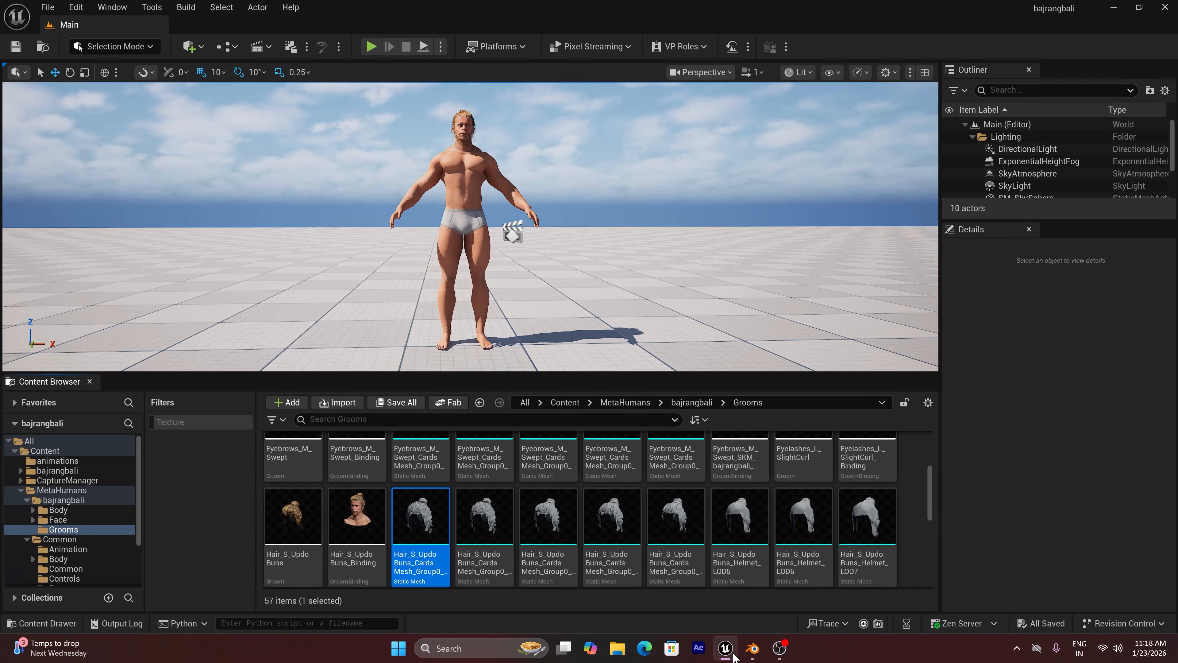
scroll(431, 515, "up", 2)
left_click(288, 464)
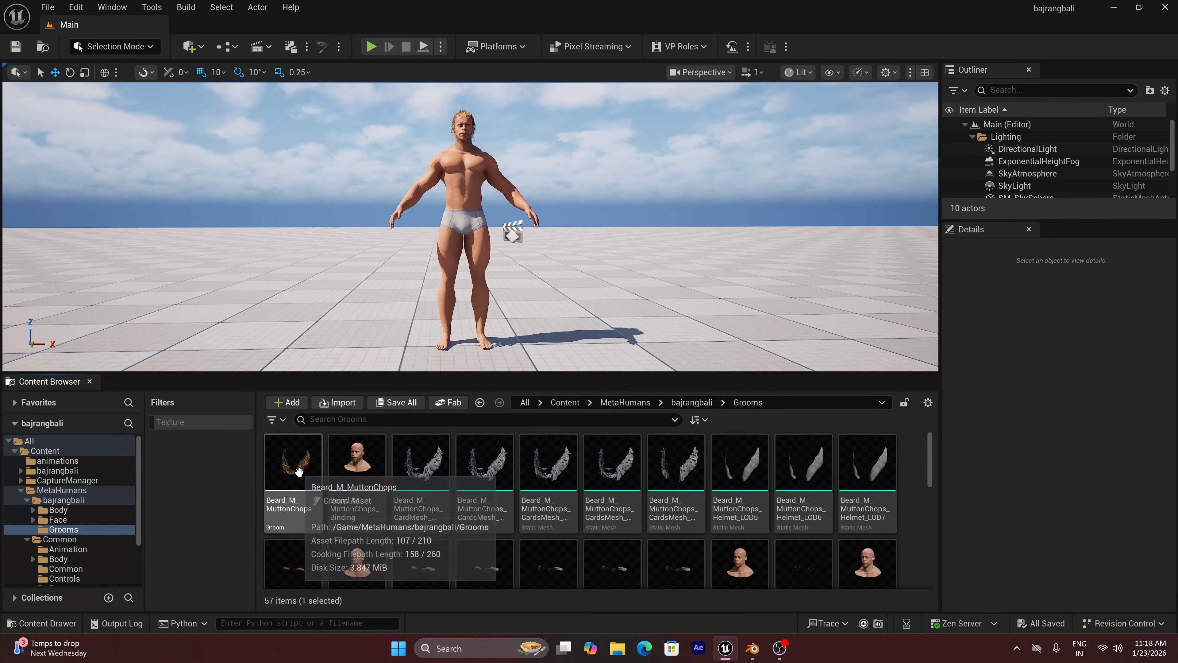
right_click(289, 465)
mouse_move(358, 416)
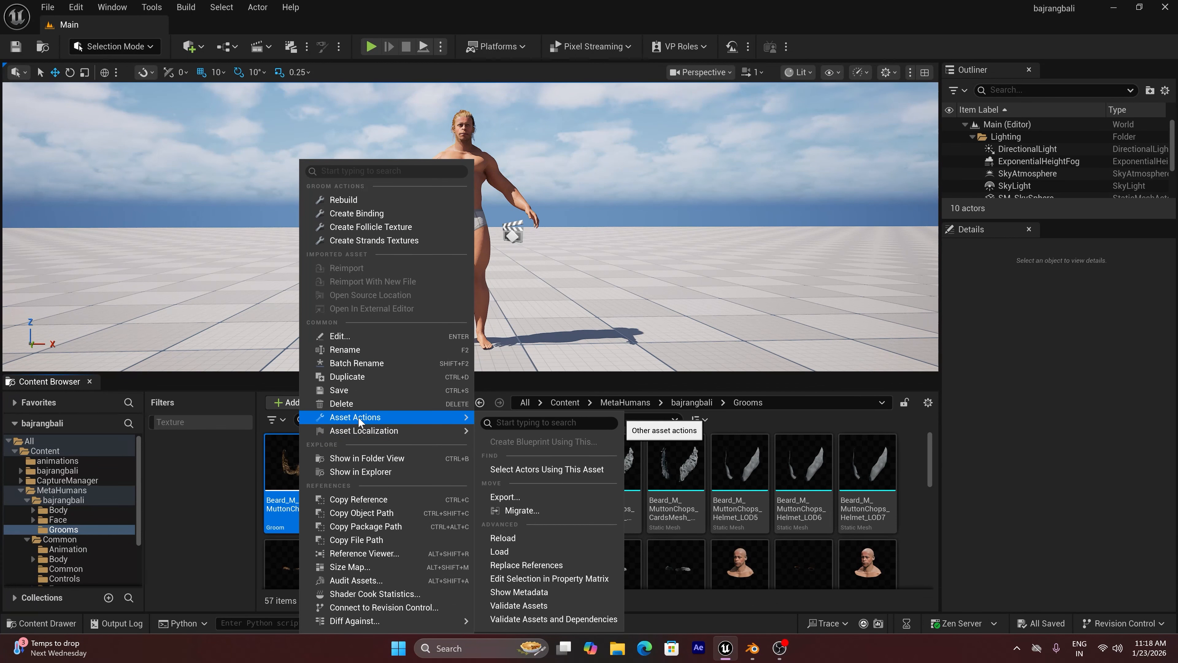
left_click(518, 495)
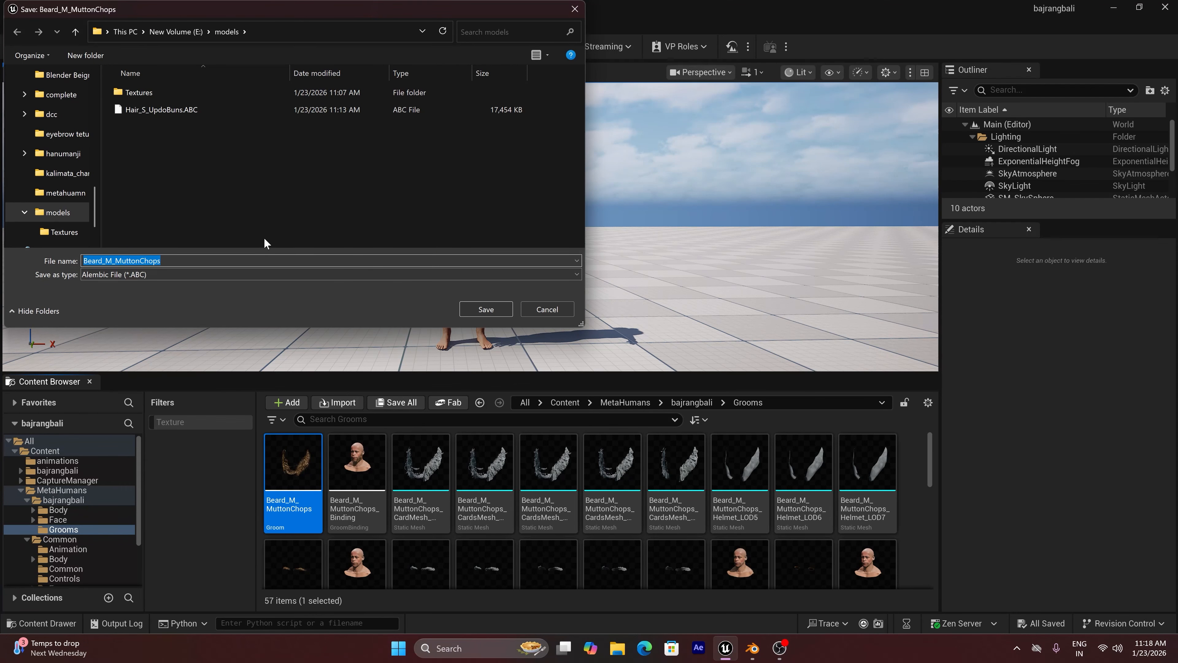
left_click(479, 309)
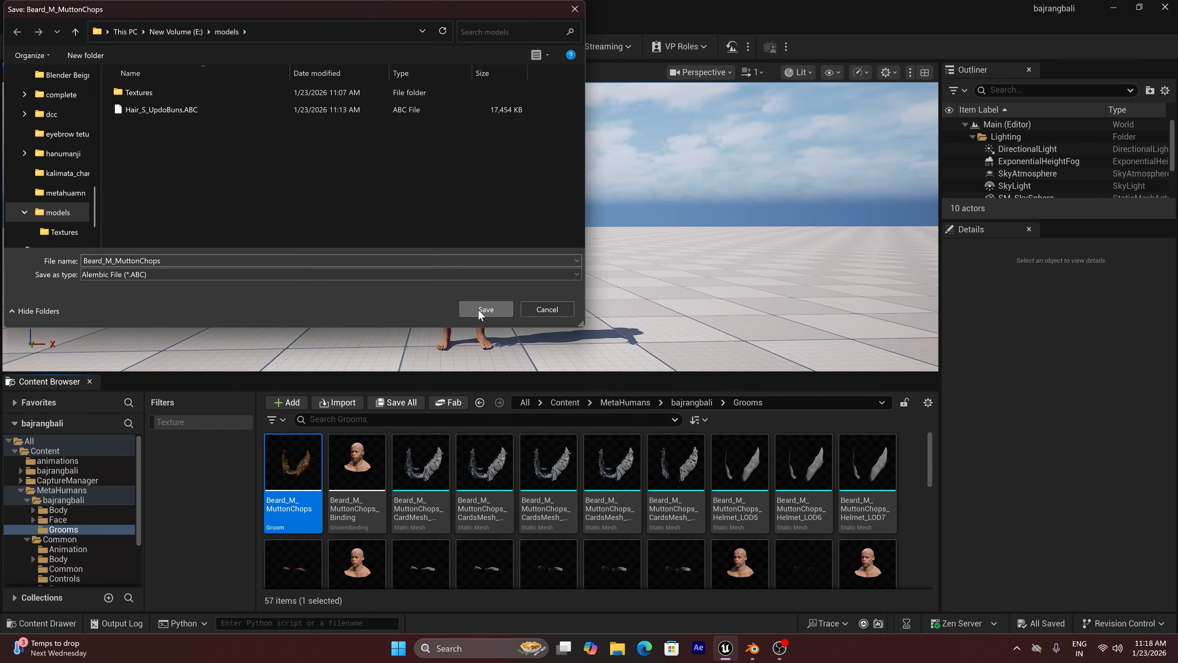
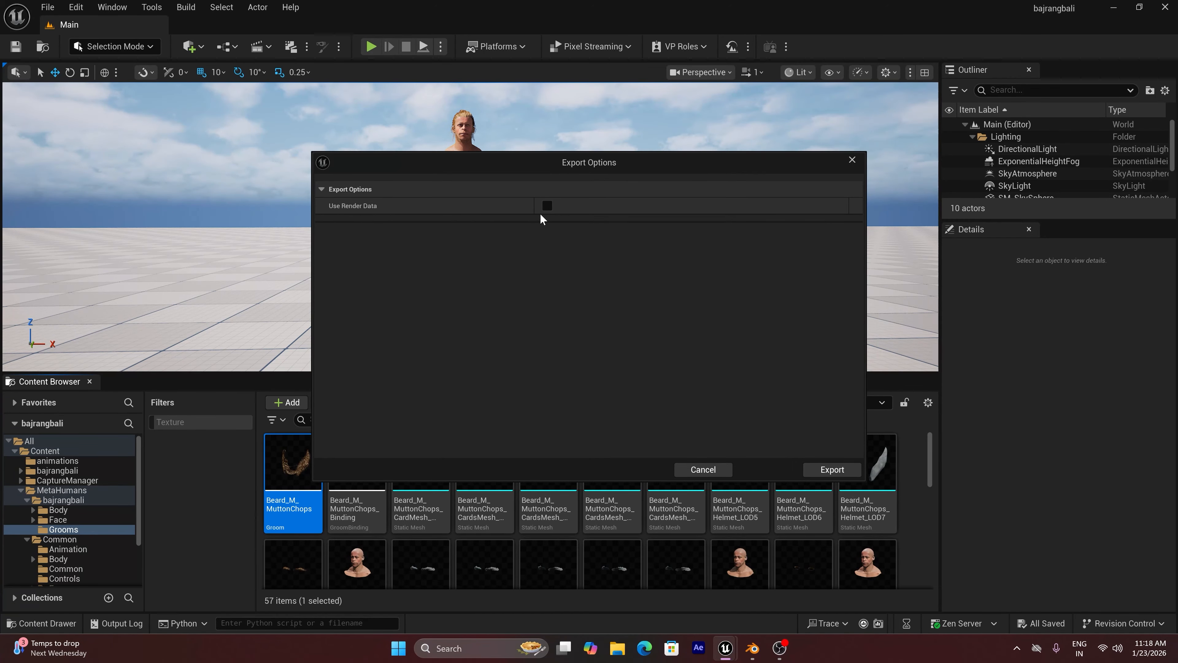
Confirm the groom export, and export Beard_M_MuttonChops_CardMesh_Group0_LOD0 as an FBX file to E:/models with the default options
left_click(820, 467)
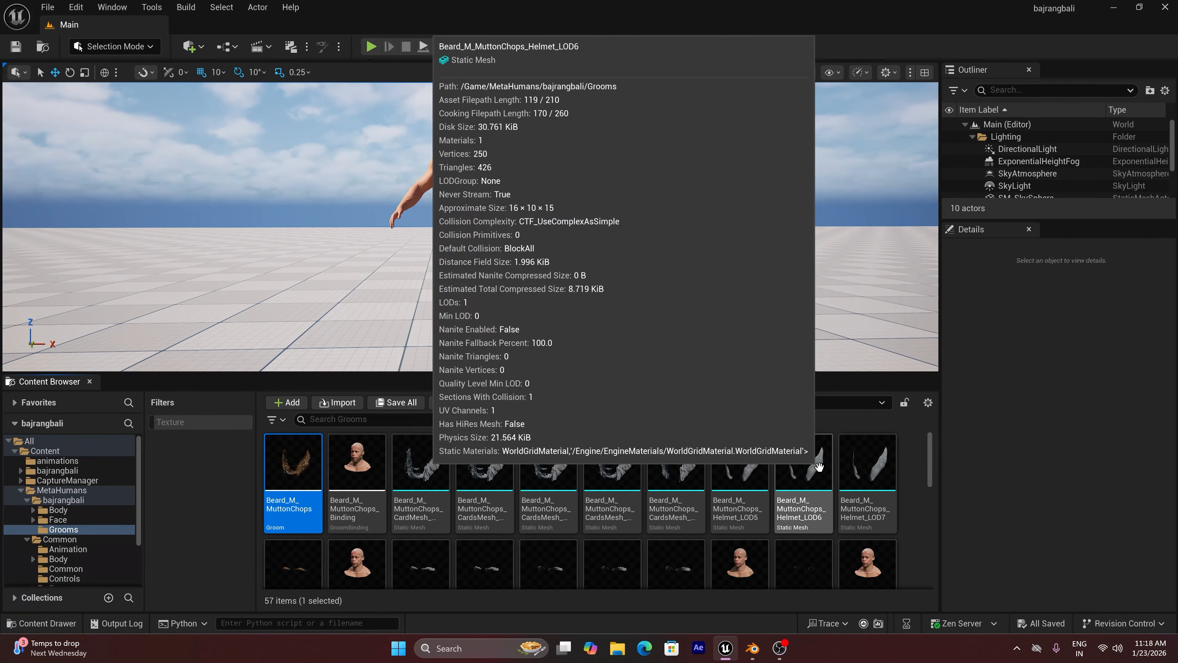
left_click(434, 492)
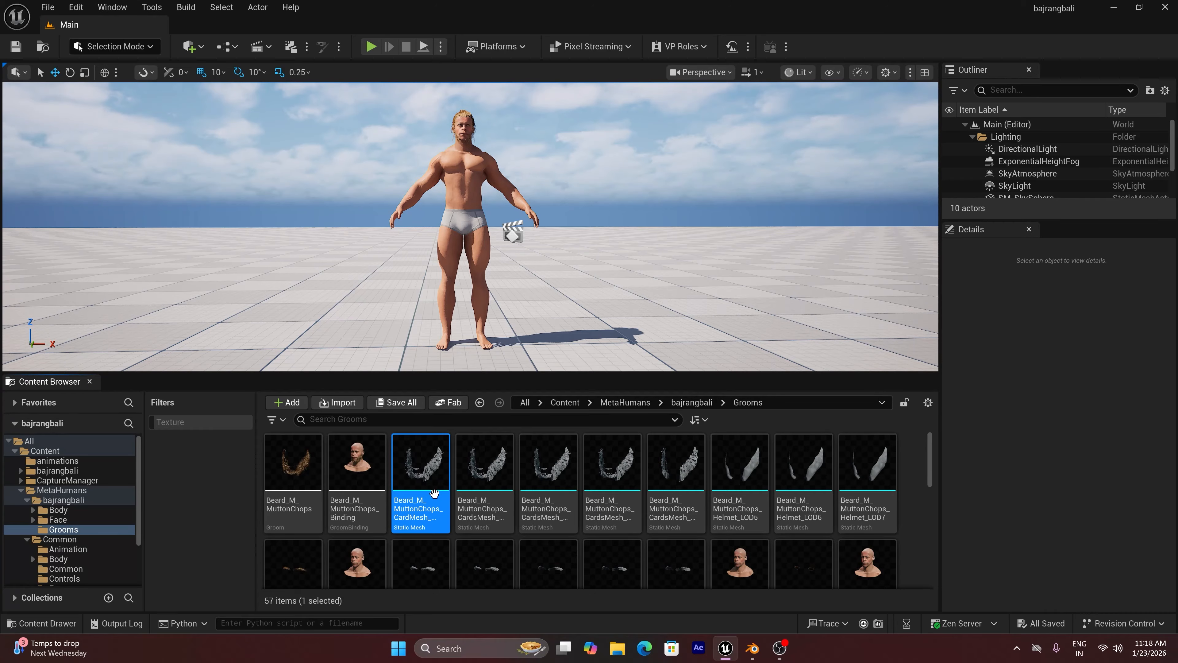
right_click(434, 492)
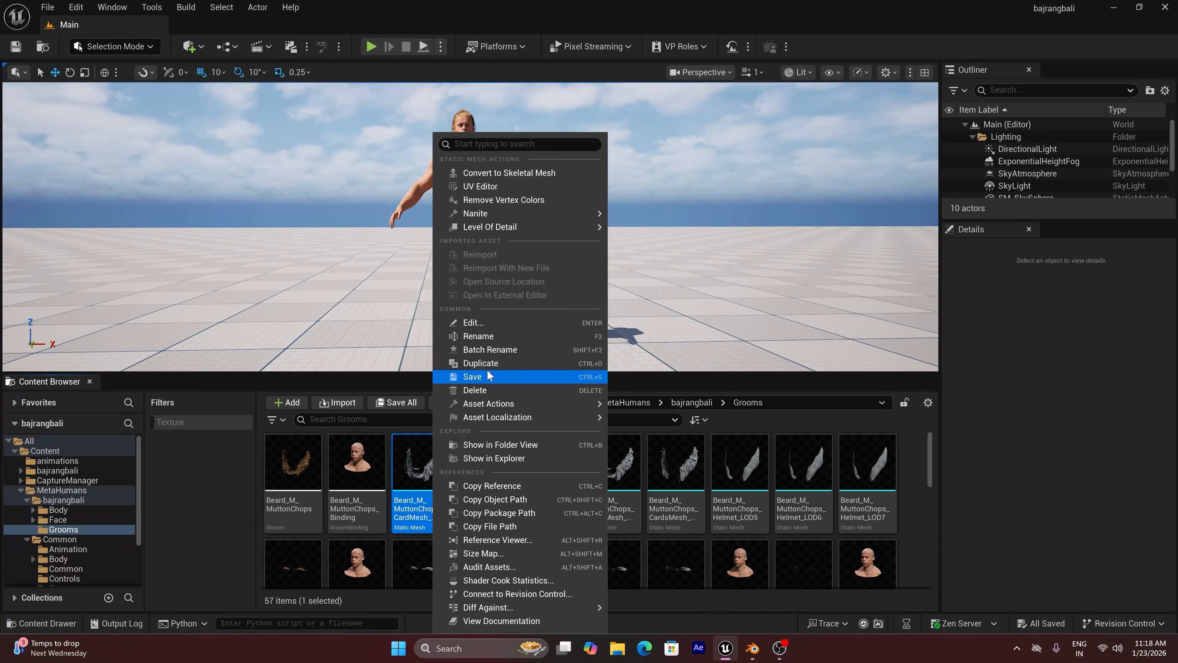
mouse_move(498, 404)
left_click(649, 485)
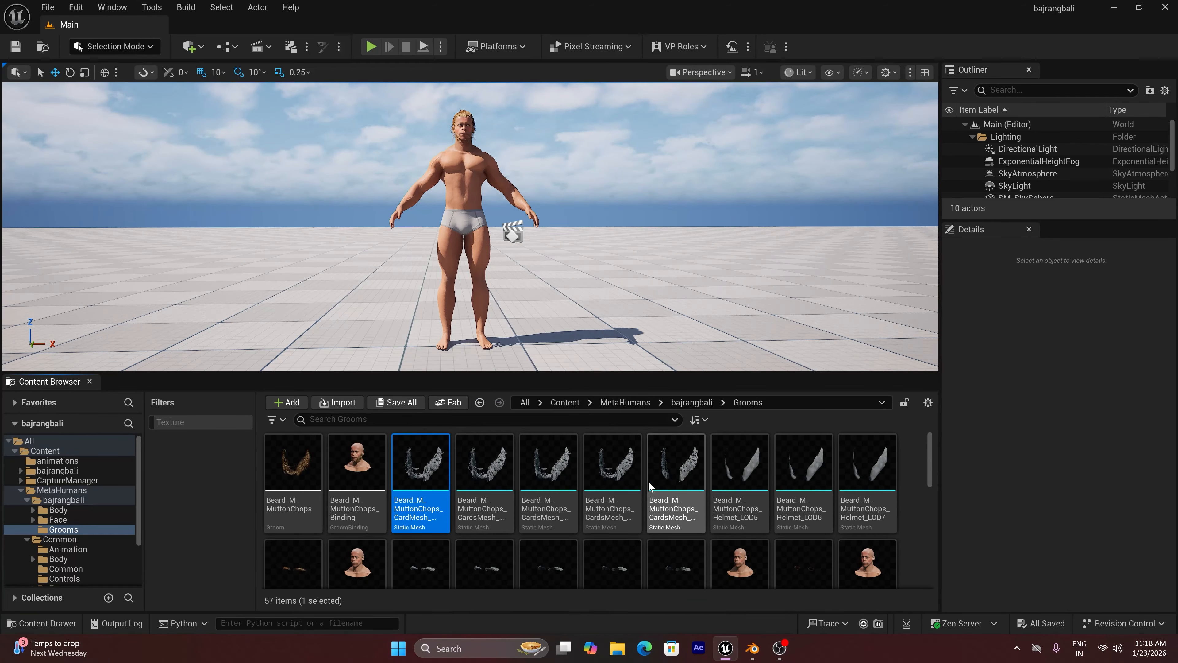
left_click(485, 308)
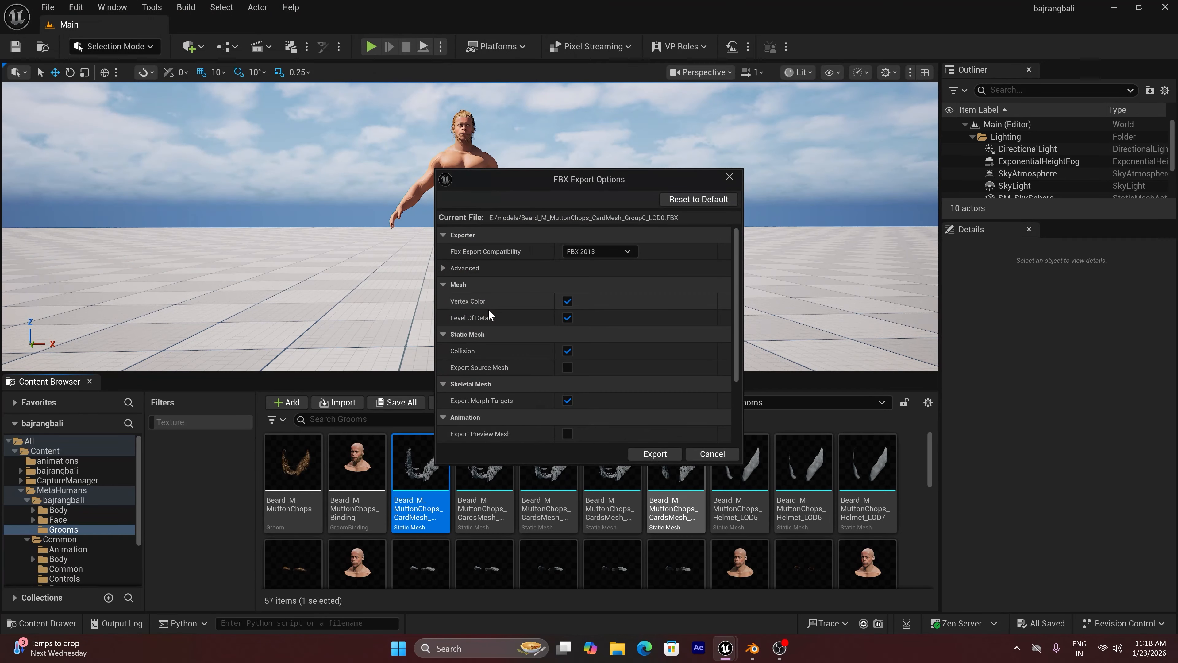
left_click(650, 449)
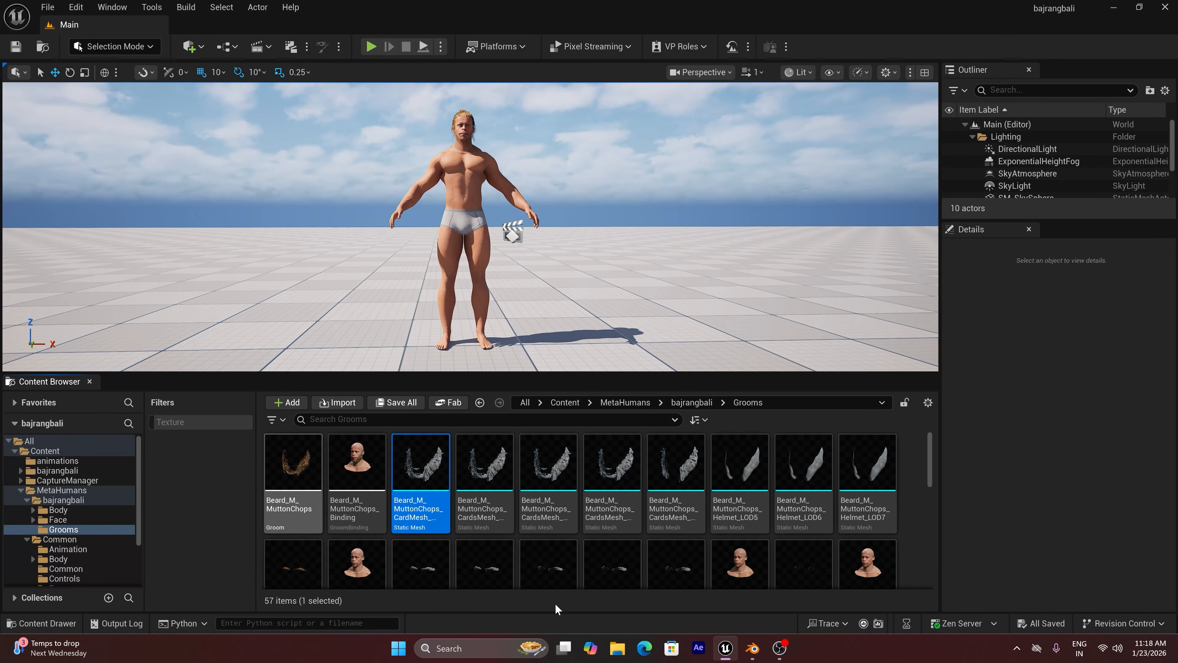
Switch to Blender and close the node editor by extending the 3D viewport over it
left_click(752, 650)
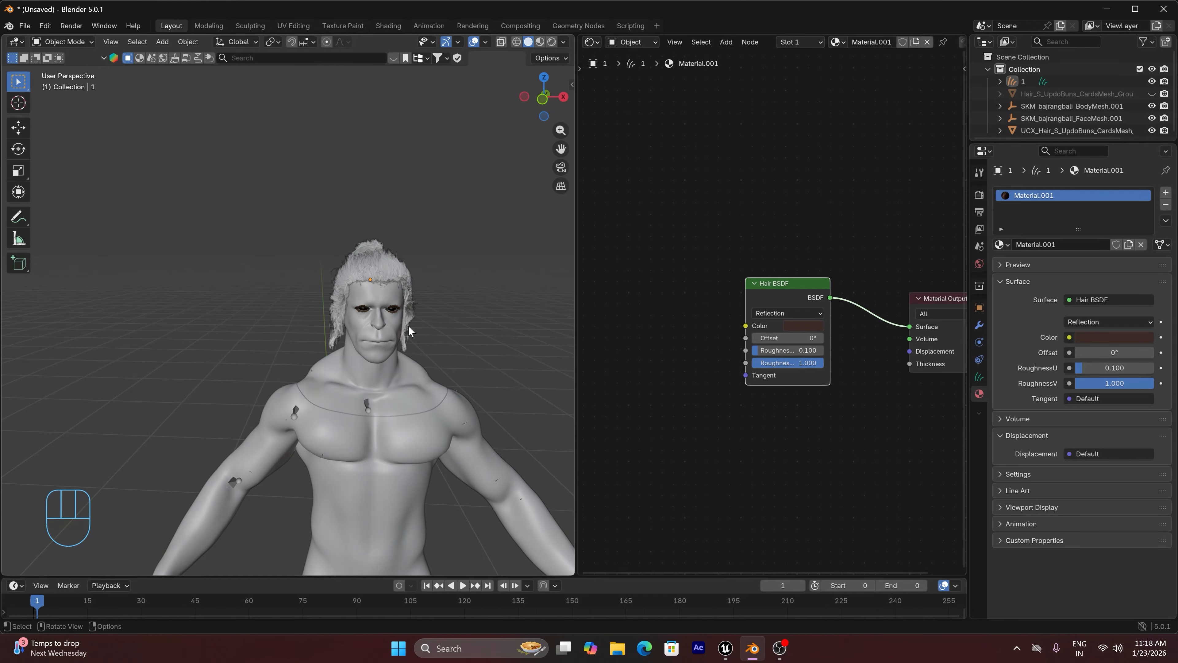
left_click_drag(575, 39, 598, 46)
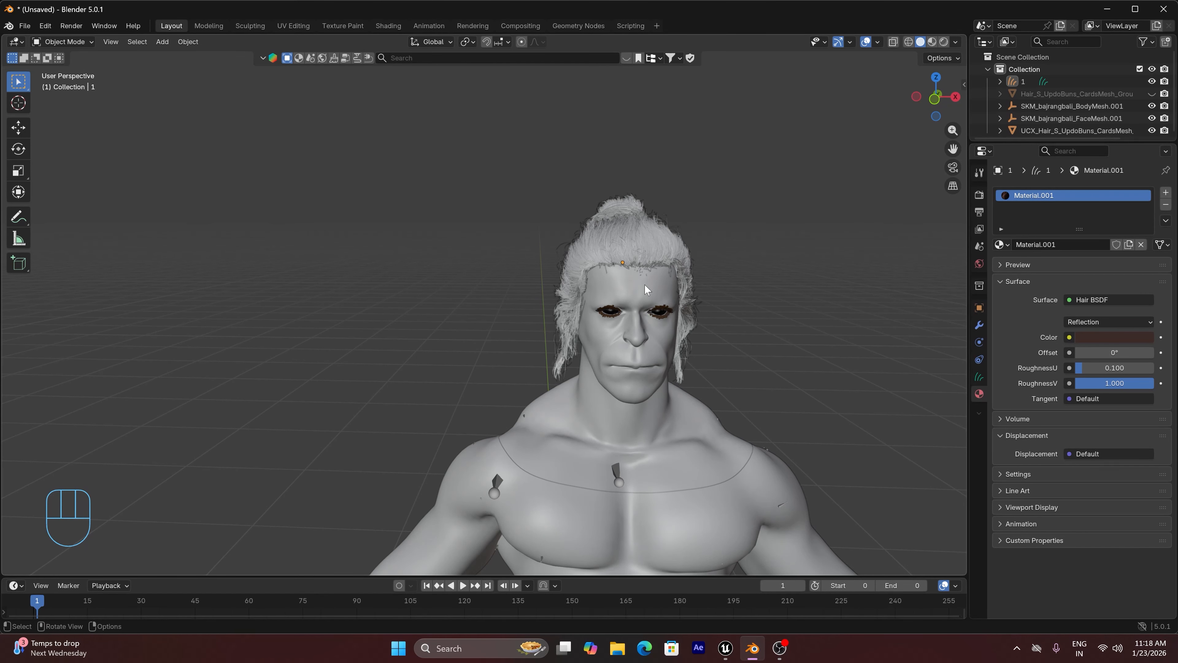
left_click_drag(944, 113, 927, 93)
Import the beard card mesh FBX from the E:\models folder with the legacy FBX importer, and deselect everything
left_click(25, 27)
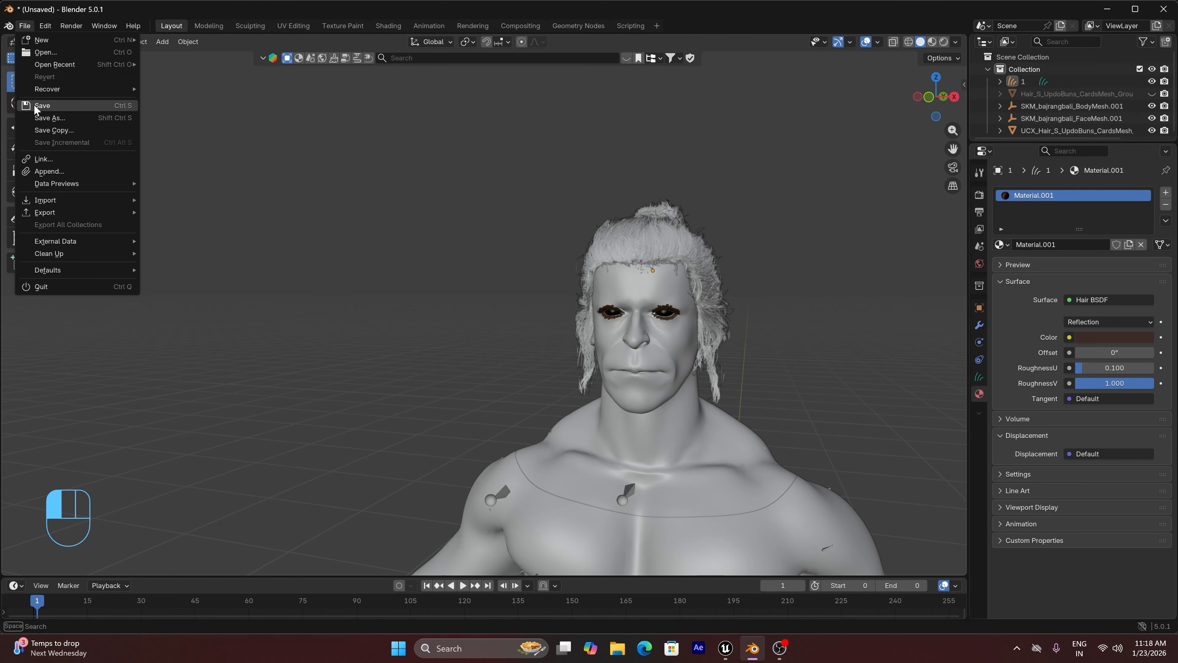
mouse_move(47, 197)
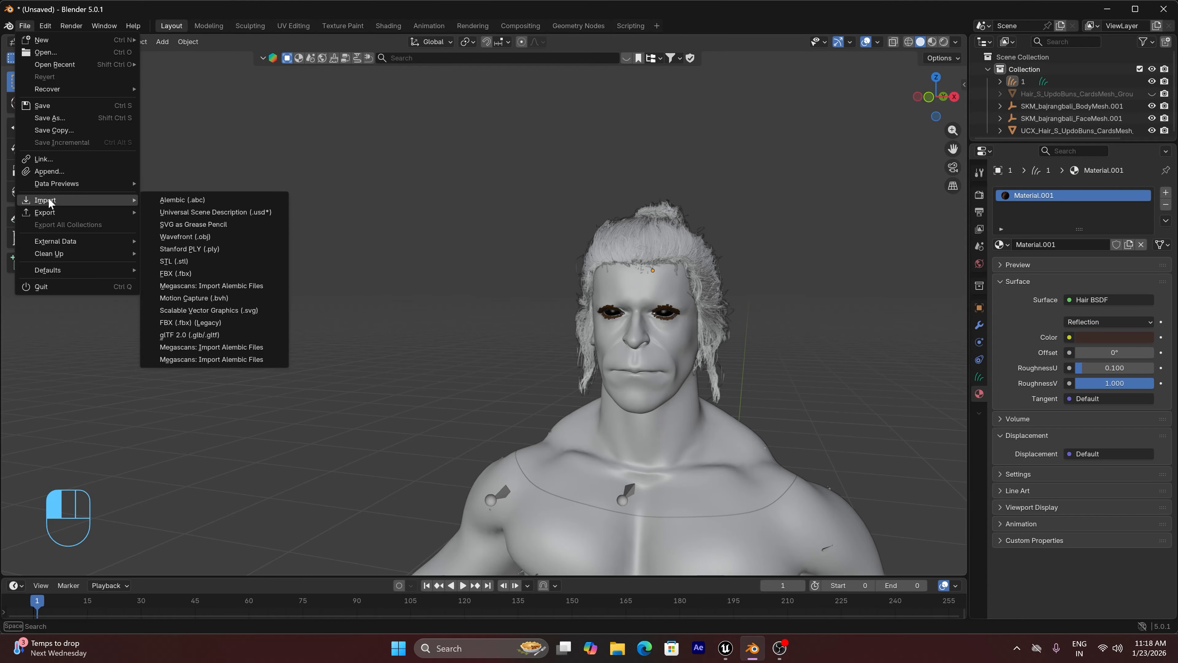
left_click(197, 319)
left_click(141, 259)
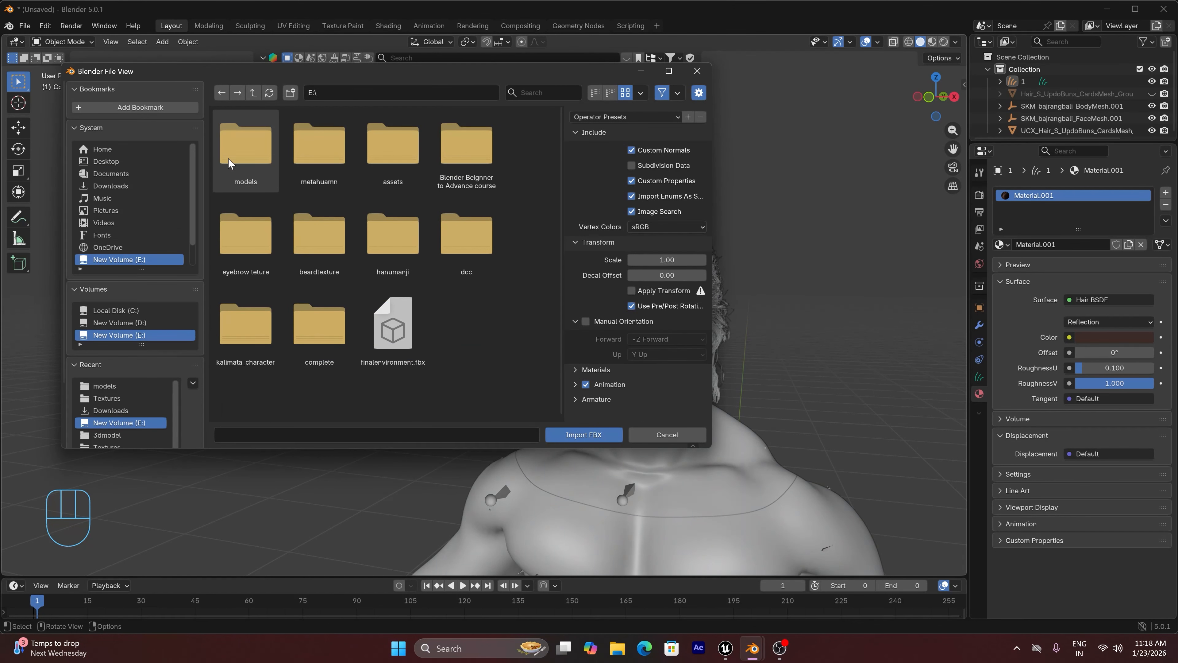
double_click(234, 151)
left_click(319, 149)
left_click(584, 434)
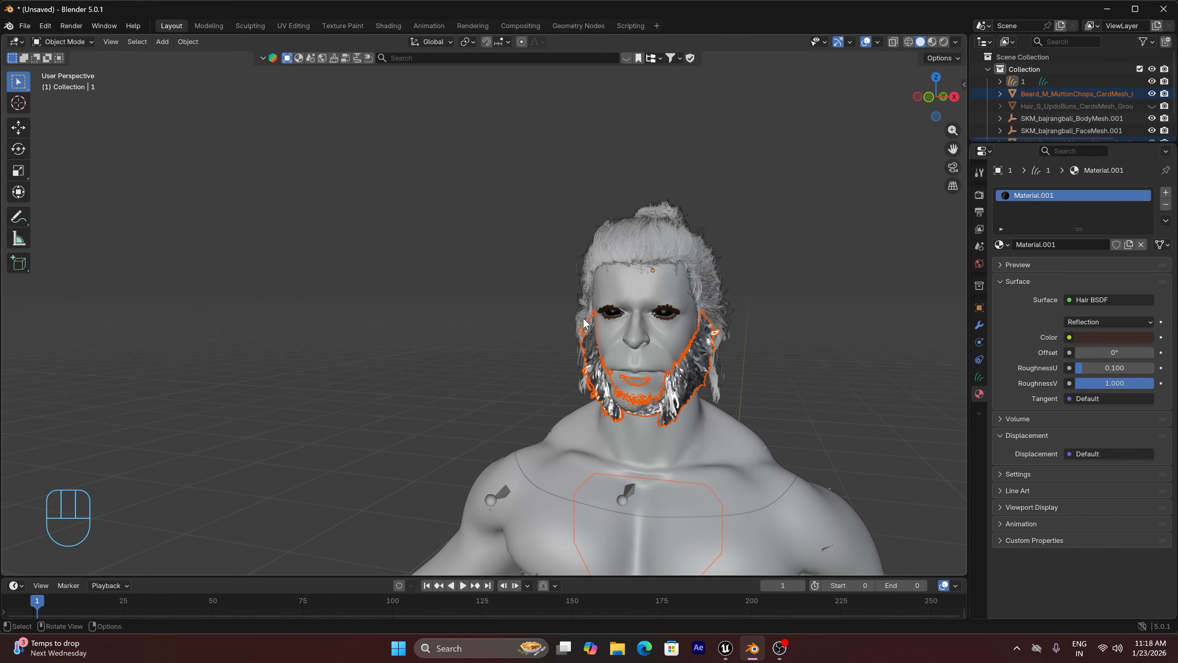
left_click(694, 378)
left_click(799, 326)
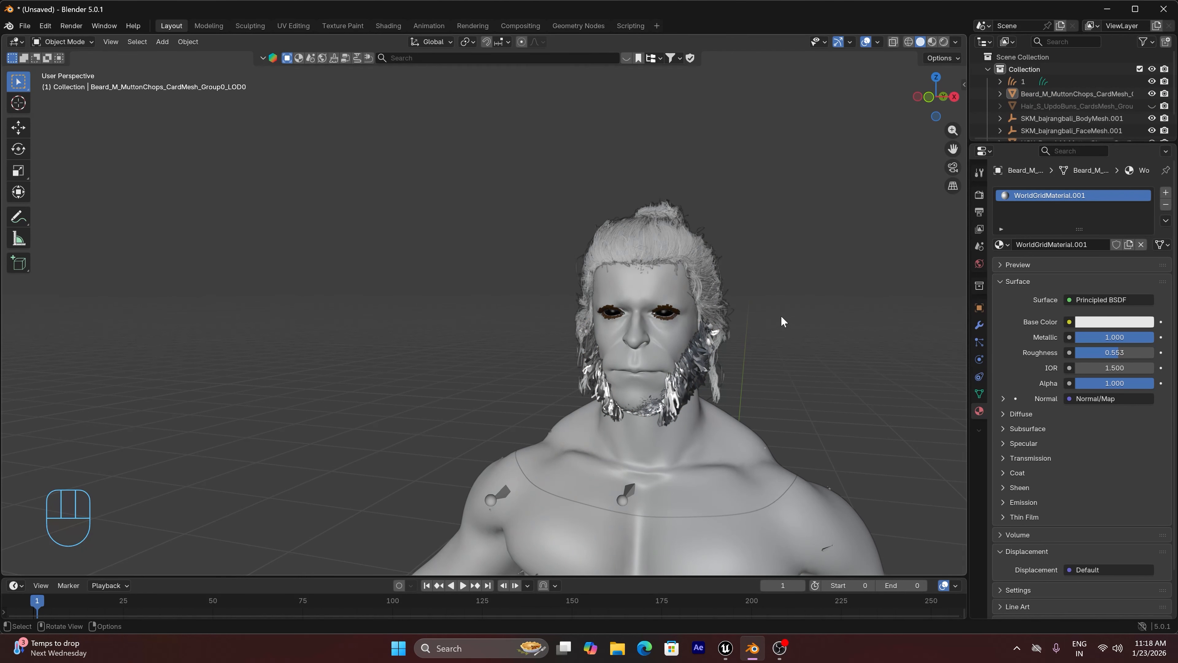
Import Beard_M_MuttonChops.ABC from the models folder as Alembic and frame the imported curves
left_click_drag(24, 25, 196, 200)
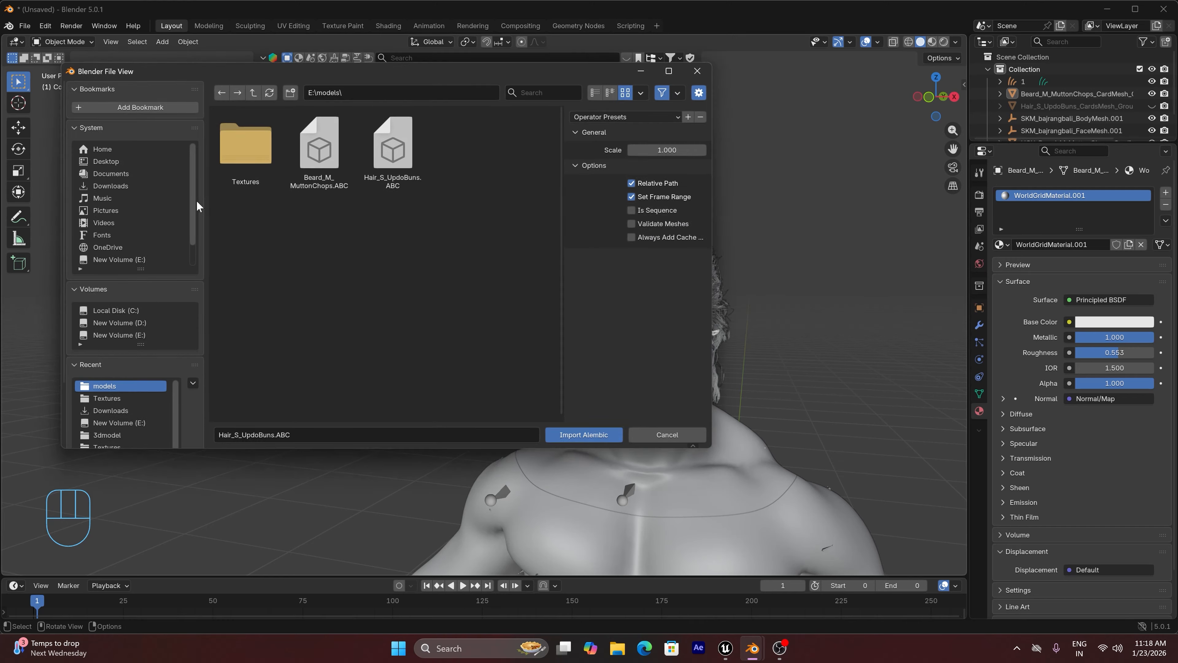
double_click(318, 167)
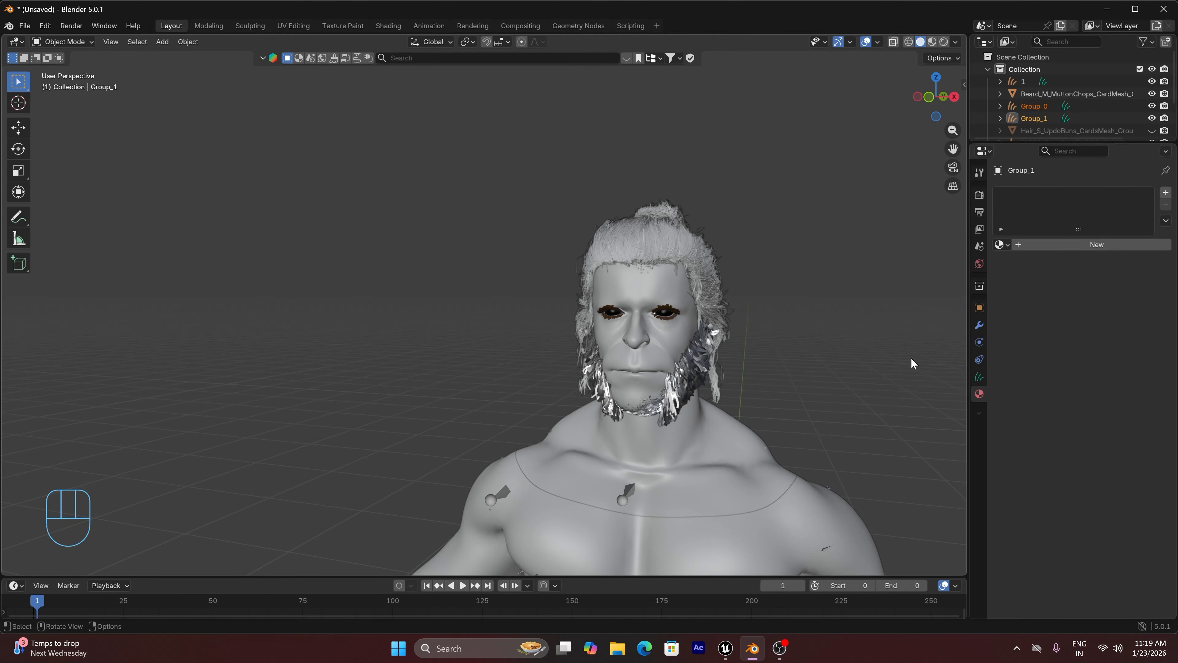
scroll(813, 361, "down", 7)
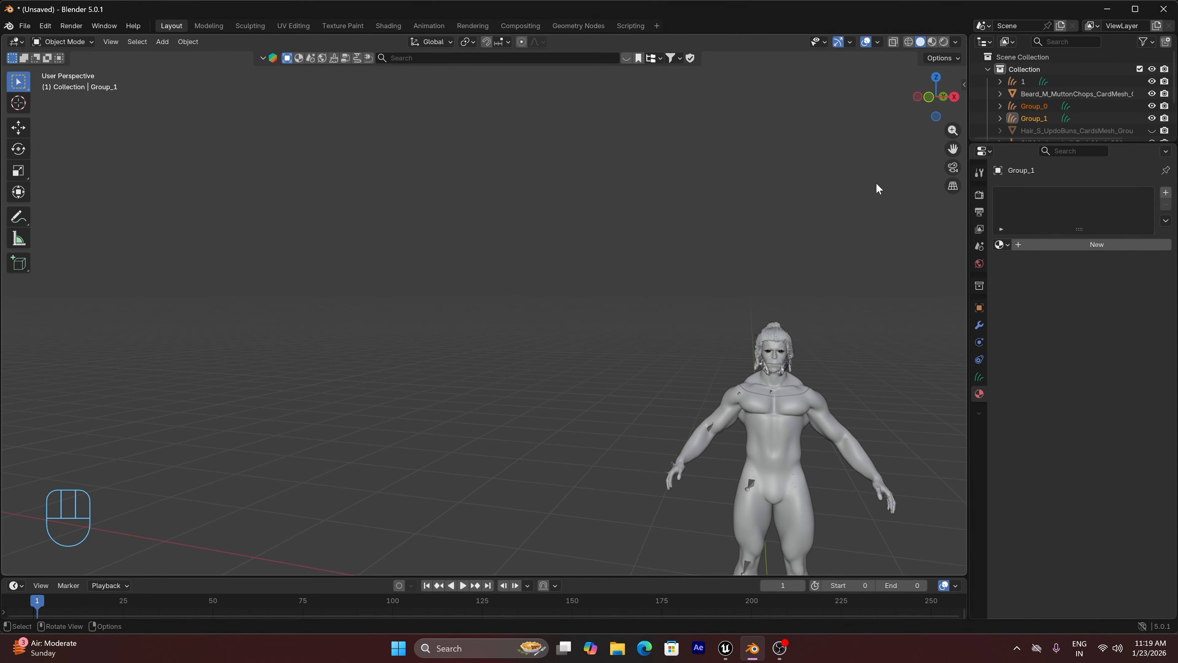
key("KP_Decimal")
scroll(459, 288, "up", 4)
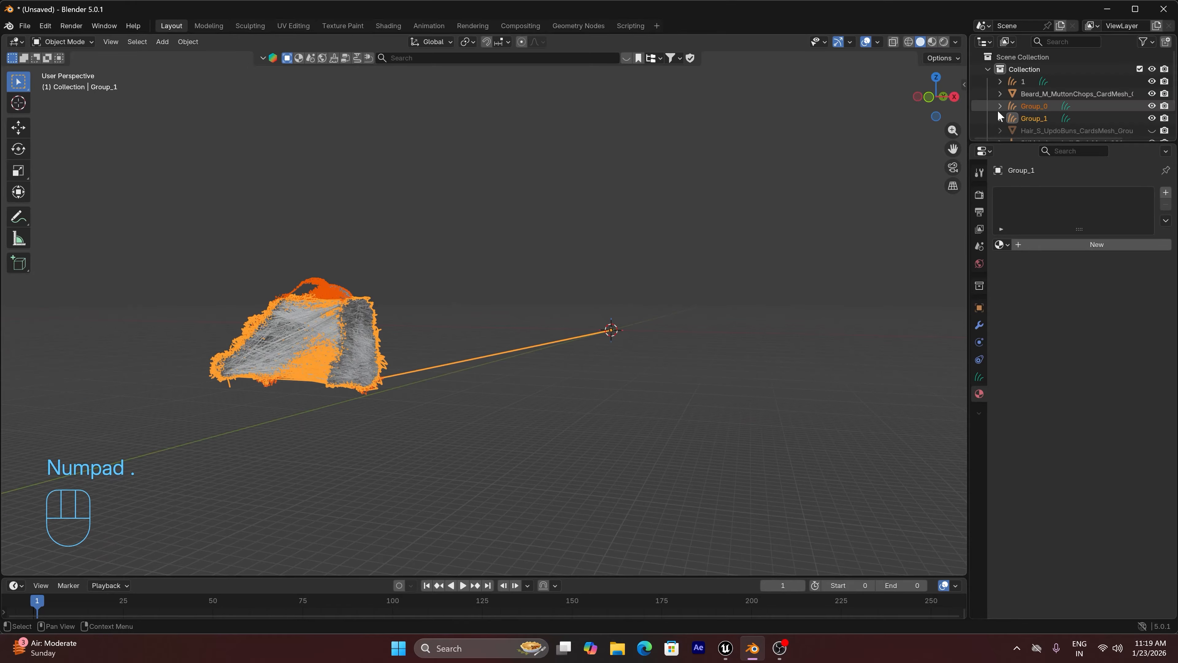
left_click_drag(945, 98, 966, 87)
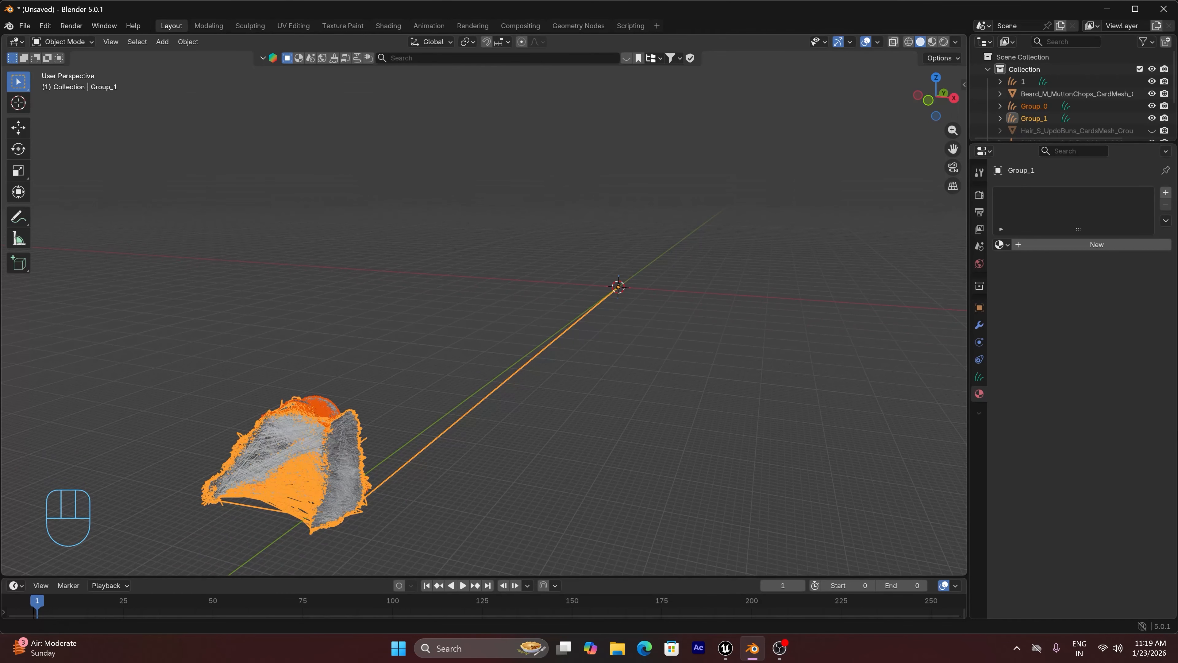
left_click(330, 403)
key("g")
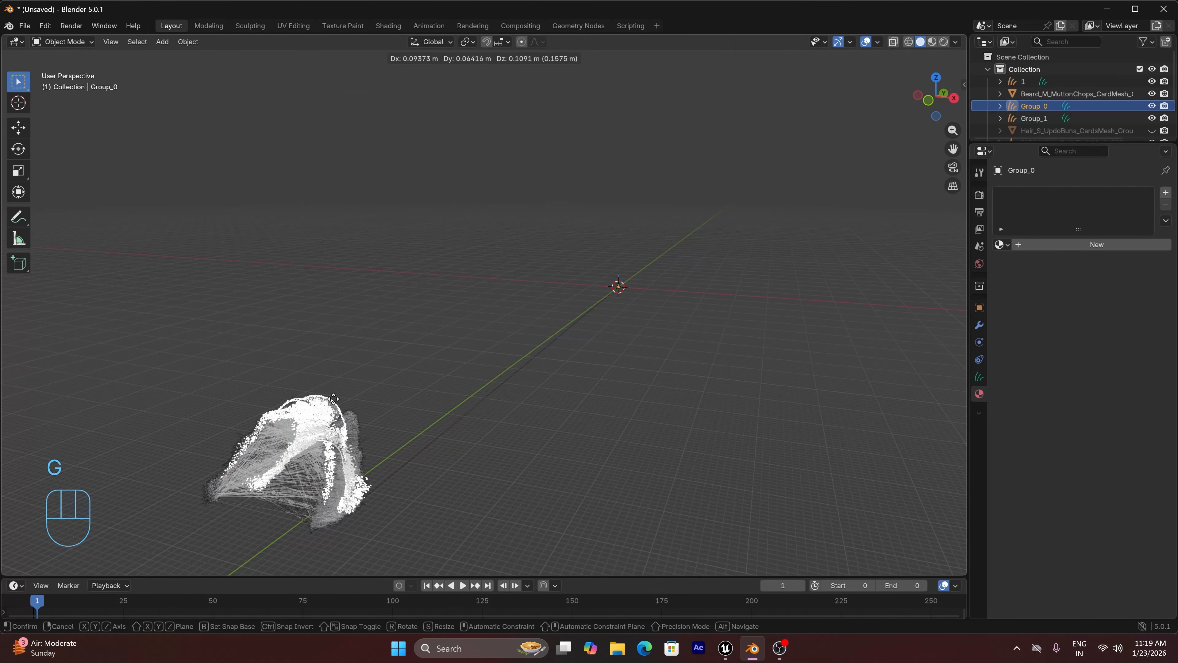
right_click(354, 351)
left_click(437, 351)
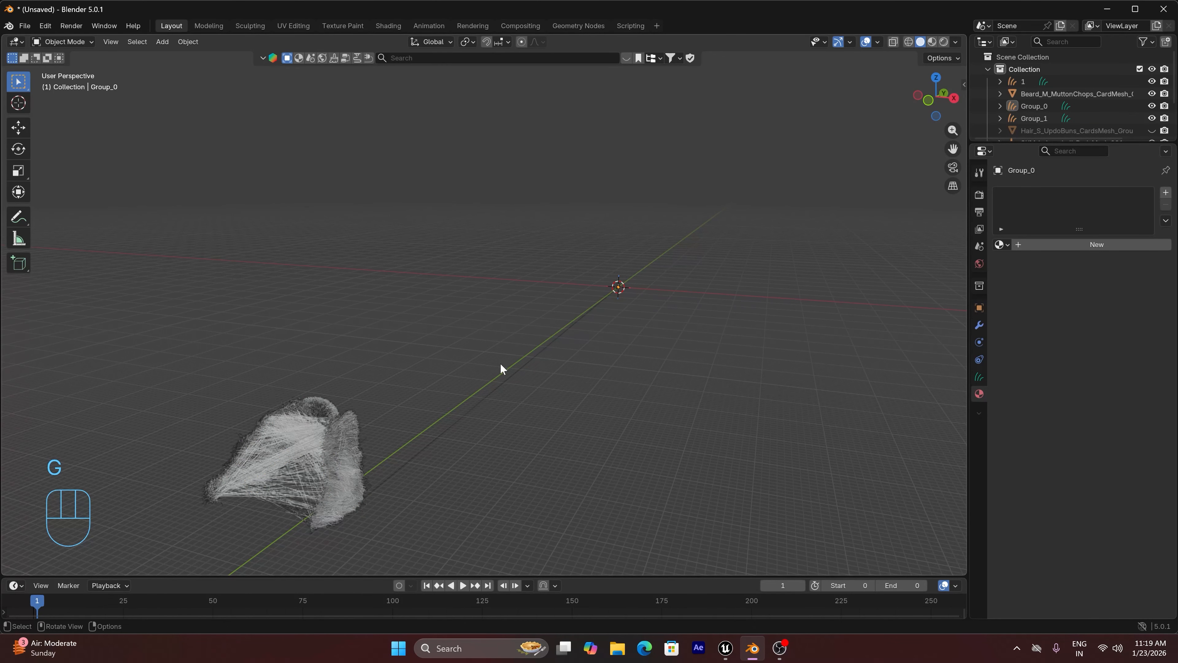
Delete the stray control points of the Group_1 curves at the world origin
left_click(353, 499)
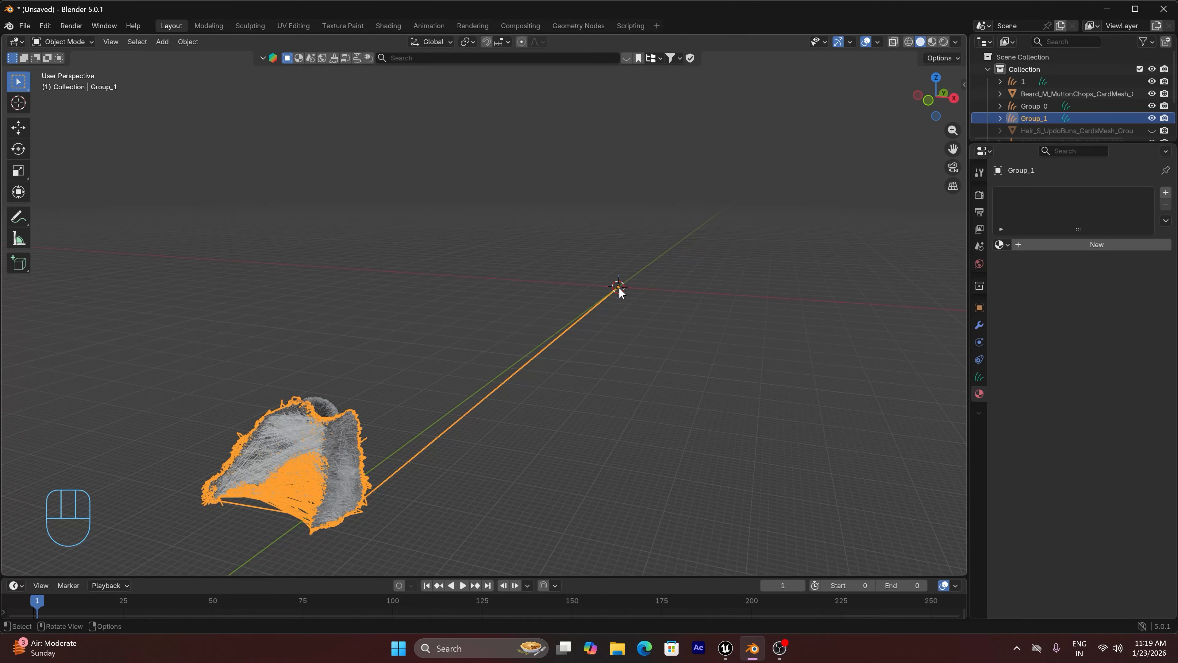
key("Tab")
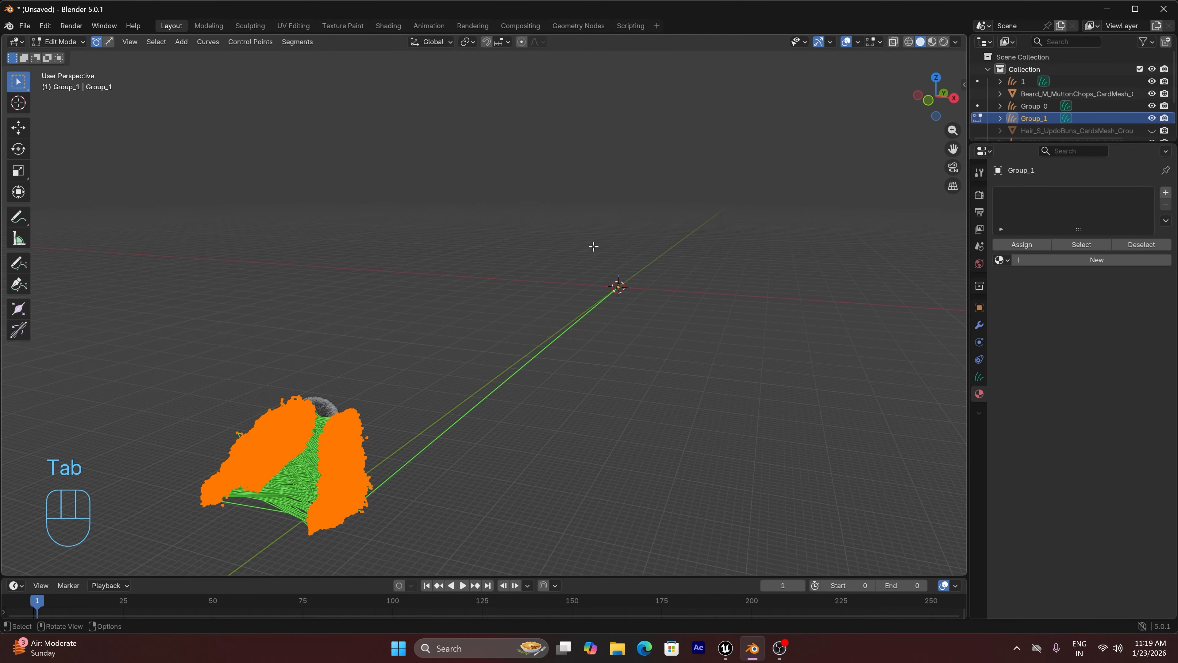
left_click_drag(594, 246, 731, 391)
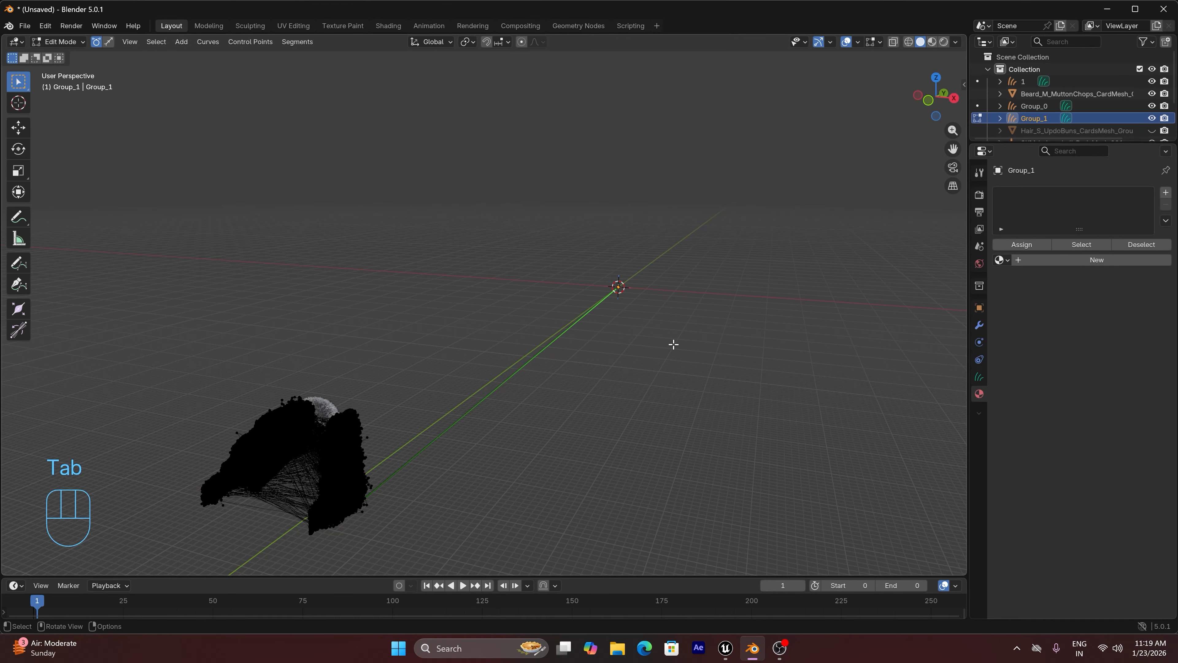
key("x")
key("Tab")
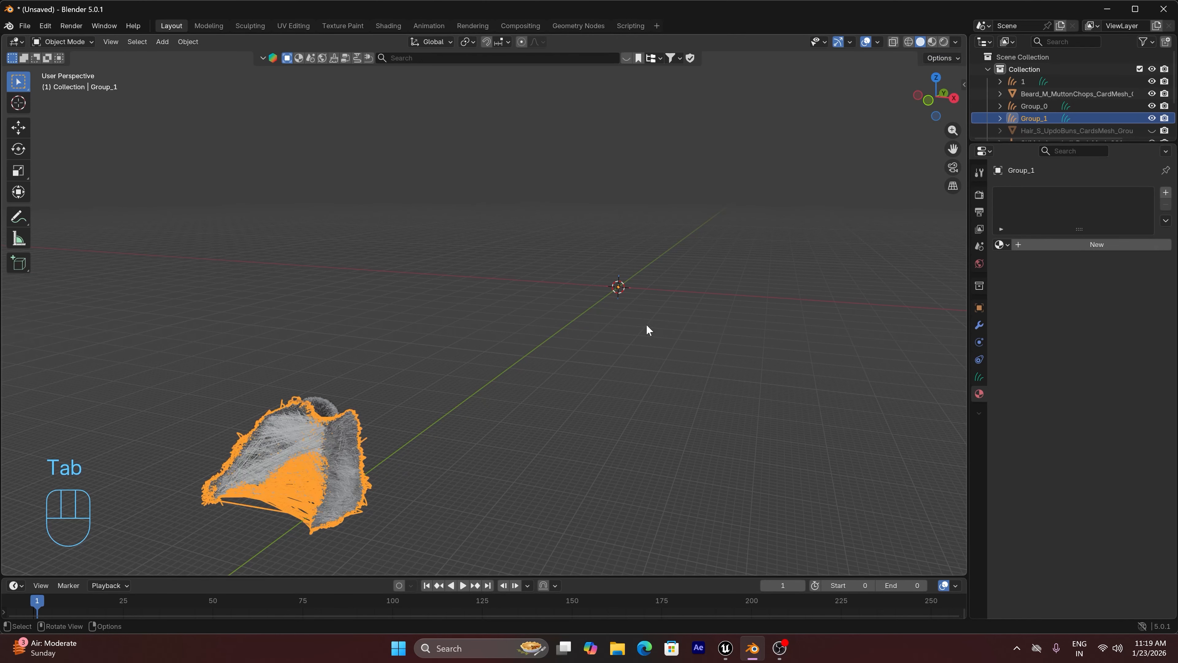
Isolate Group_1 and, in curve selection mode, delete the strands bridging the gap between its two halves before leaving local view
left_click(348, 459)
key("KP_Divide")
left_click(728, 290)
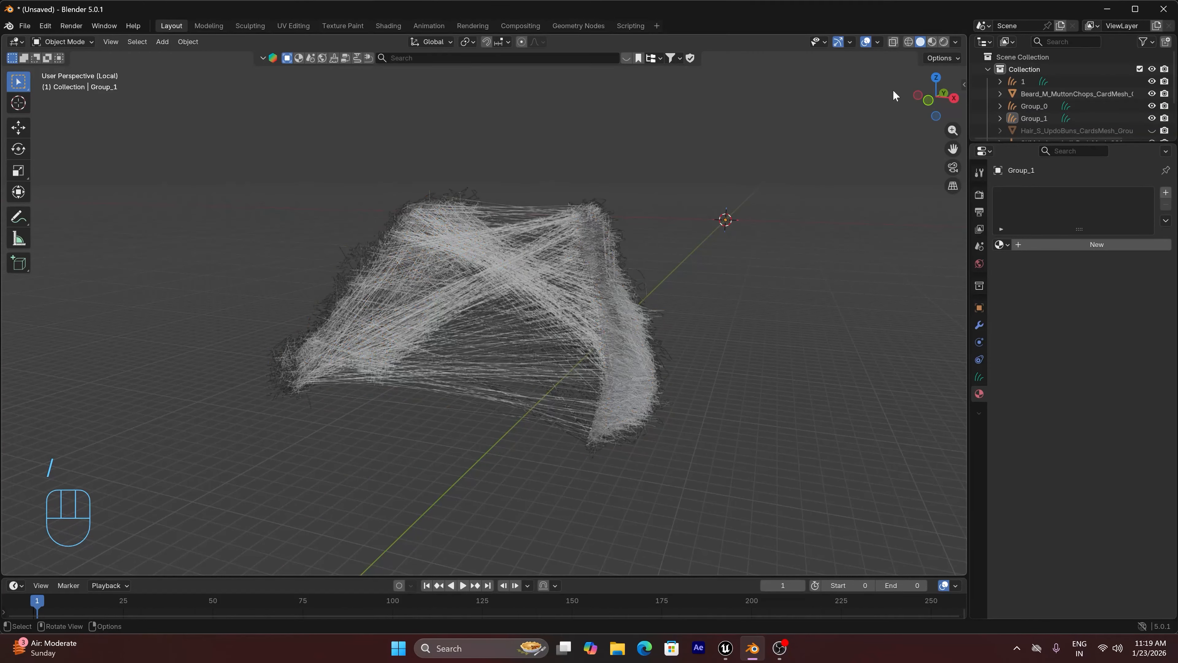
left_click_drag(935, 98, 965, 86)
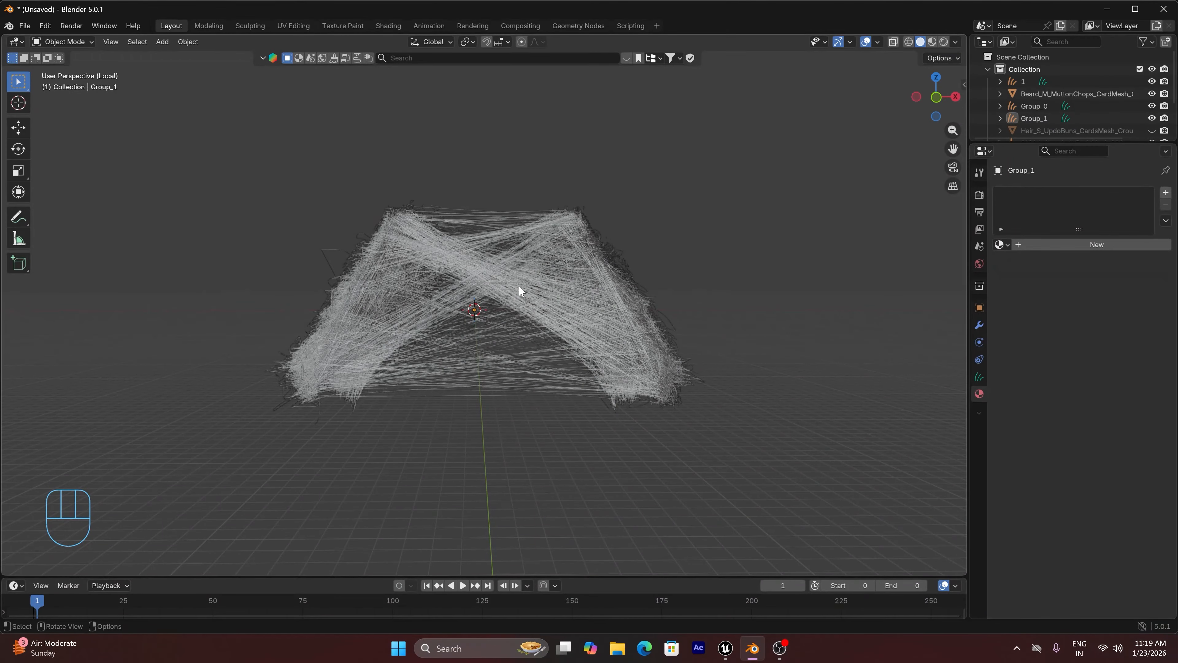
left_click(519, 286)
key("Tab")
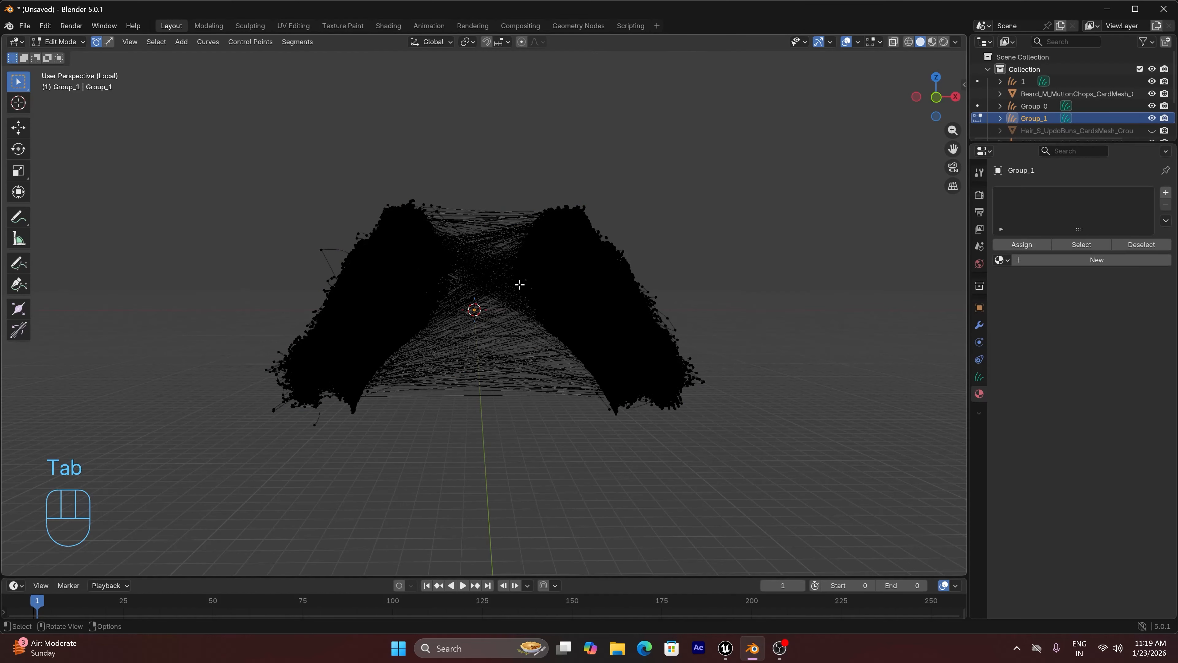
left_click(108, 42)
left_click_drag(483, 143, 476, 452)
key("x")
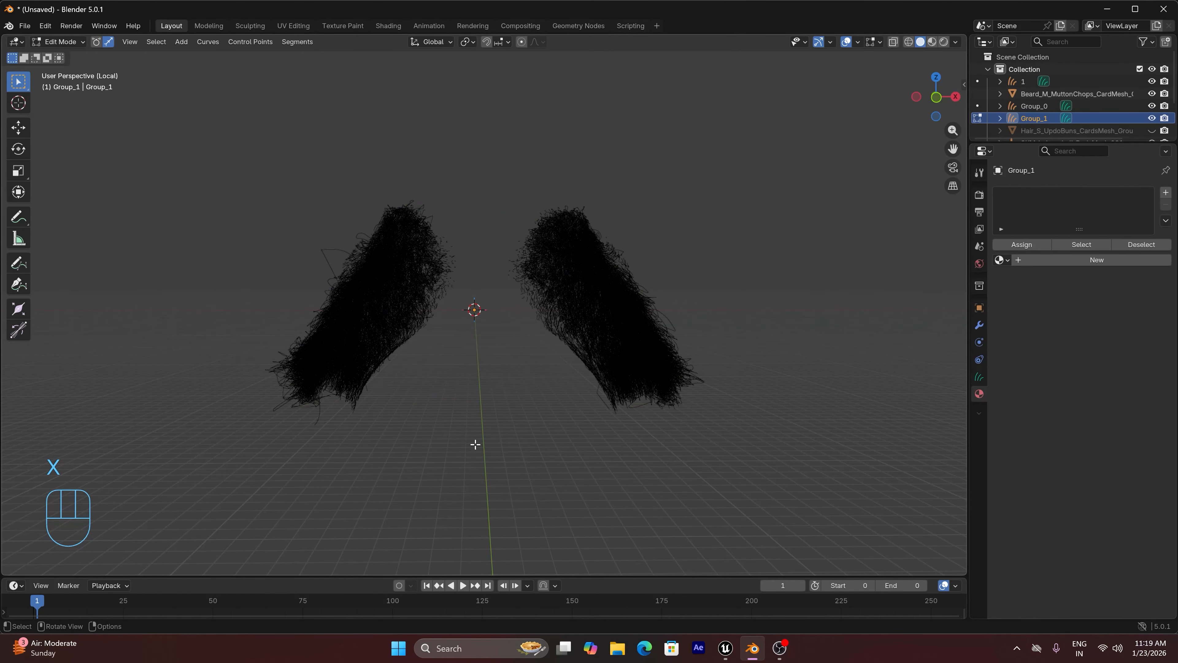
key("Tab")
key("KP_Divide")
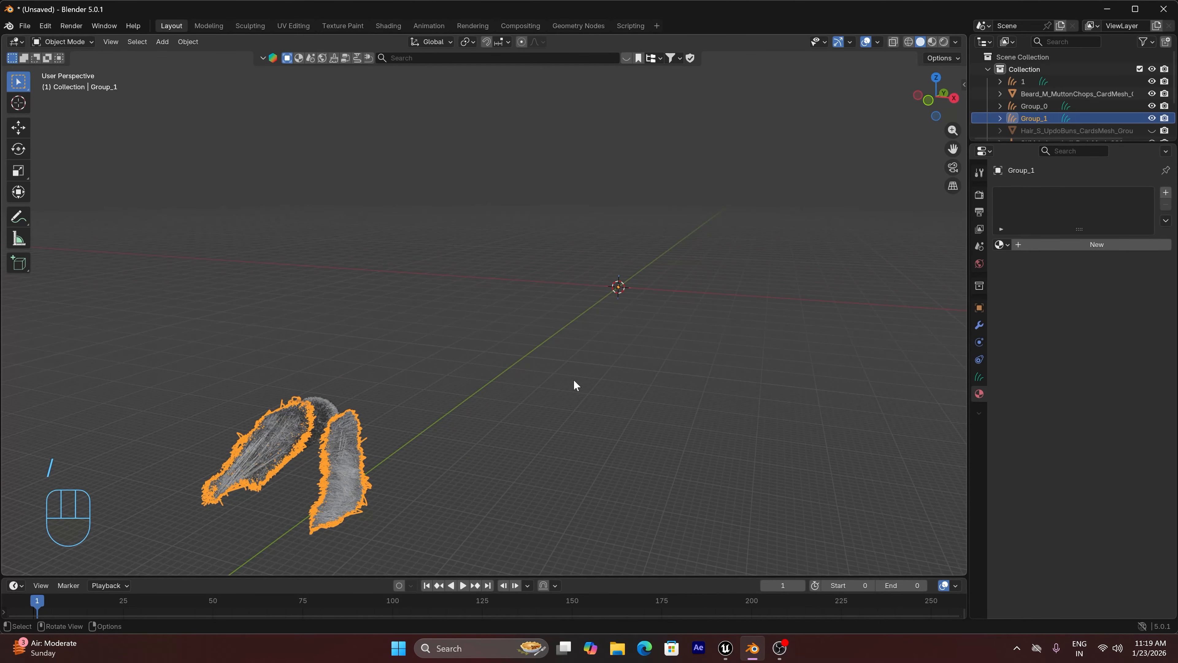
Join Group_0 into Group_1 and set the joined beard's origin to its geometry
left_click(324, 410)
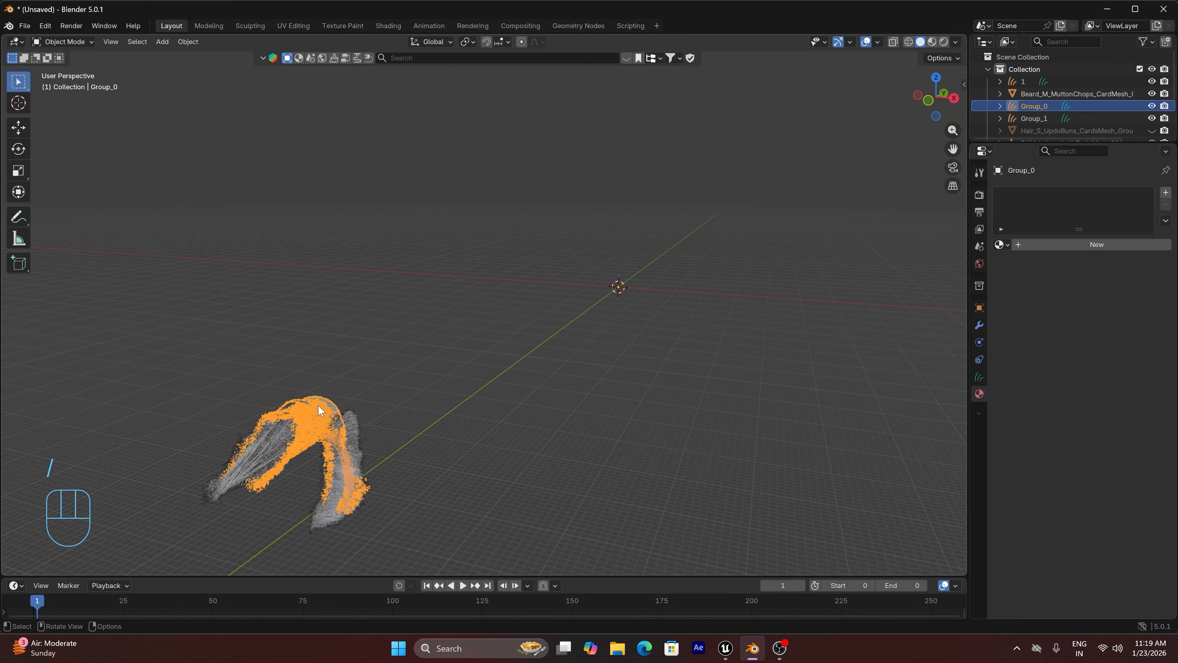
left_click(336, 478, "shift")
left_click(194, 42)
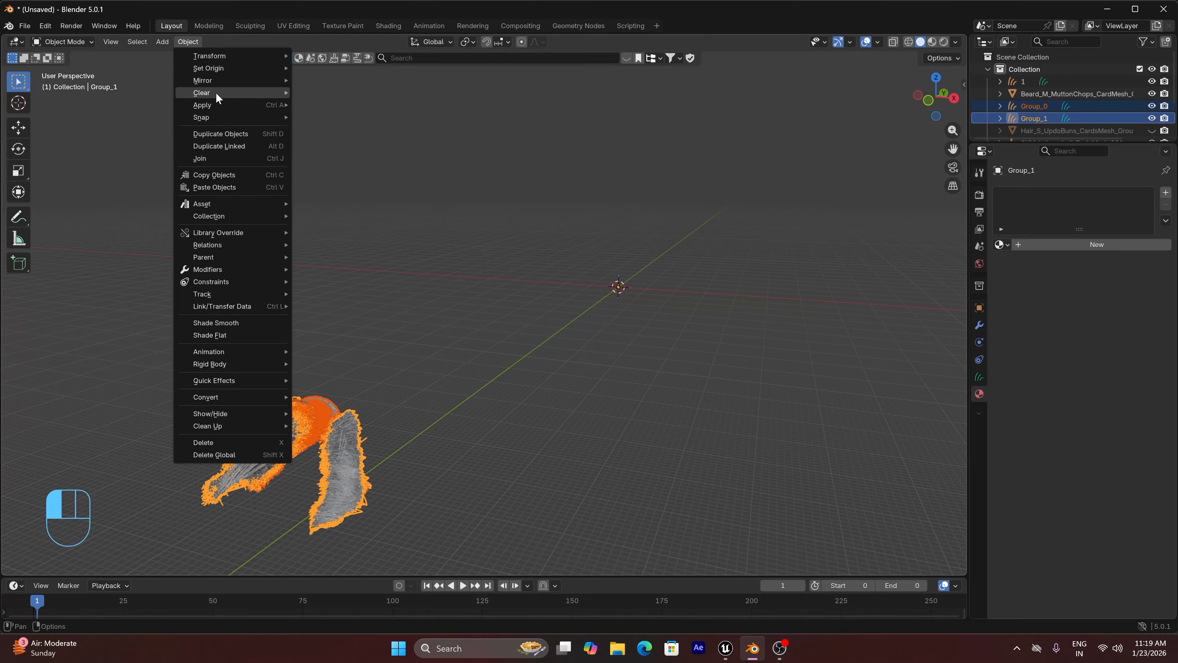
left_click(203, 159)
left_click(190, 46)
mouse_move(226, 70)
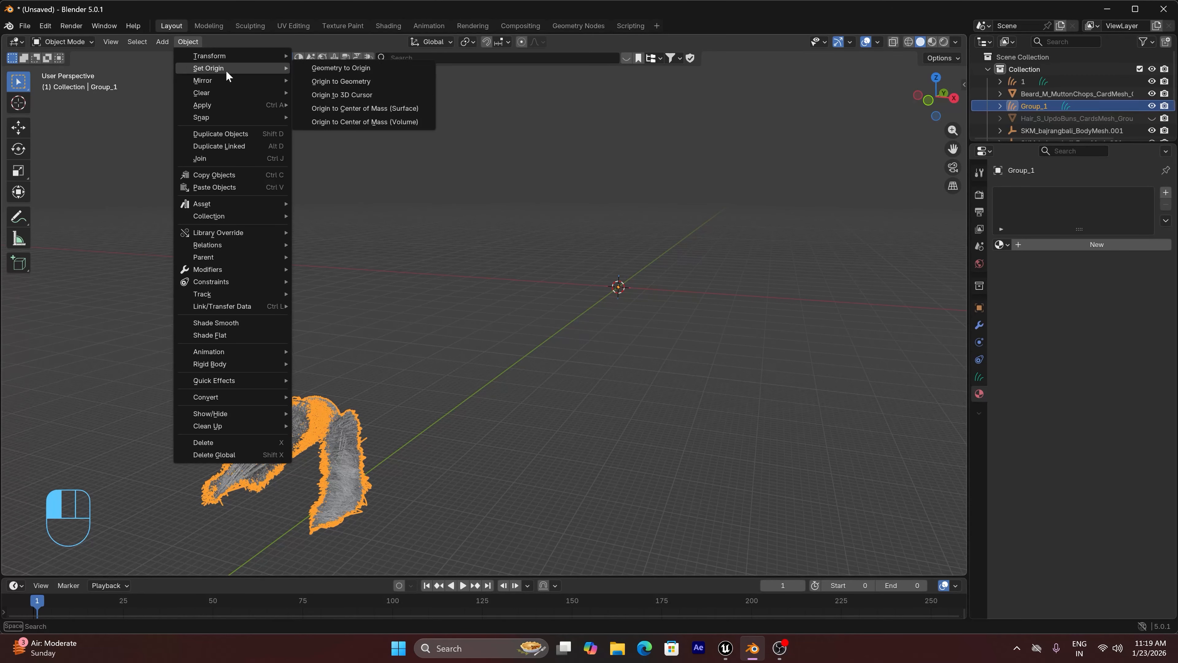
left_click(326, 82)
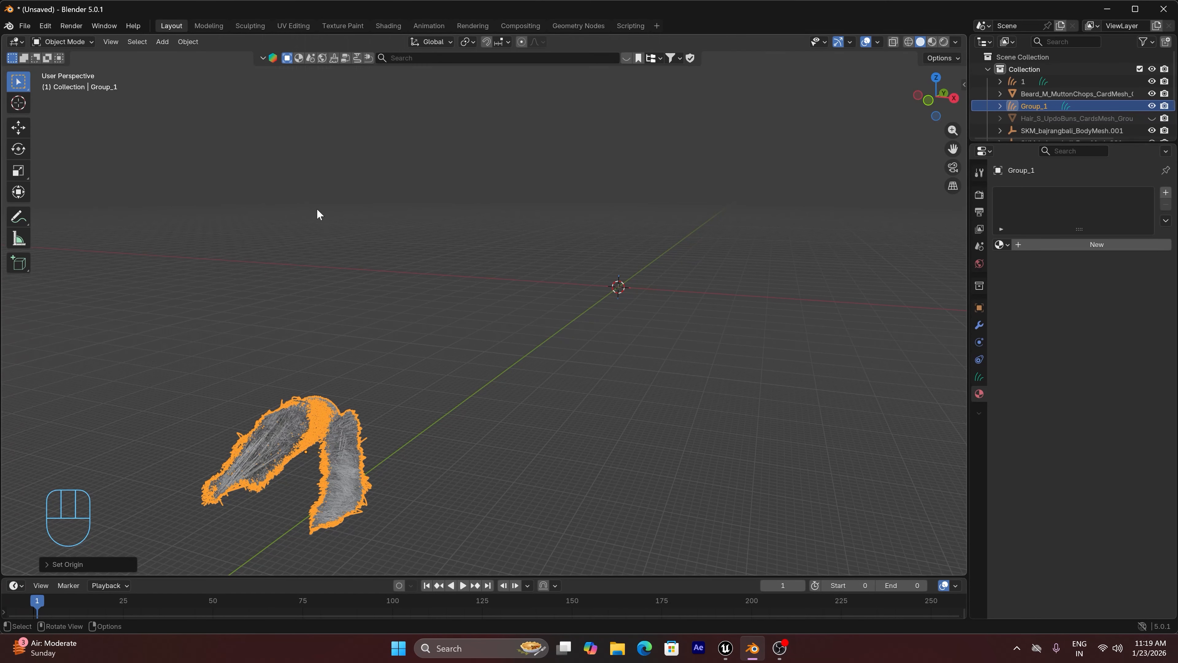
From the right side view, rotate Group_1 by 901° about global Y and by -90° about global X
key("KP_3")
key("r")
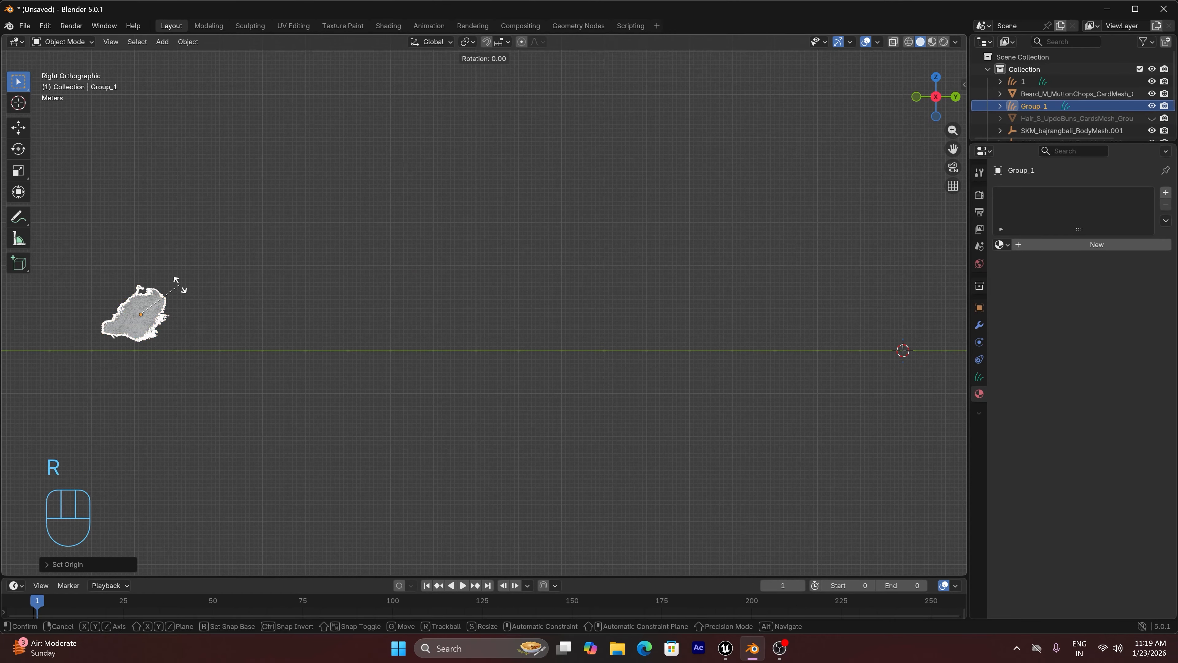
key("y")
key("9")
key("0")
key("1")
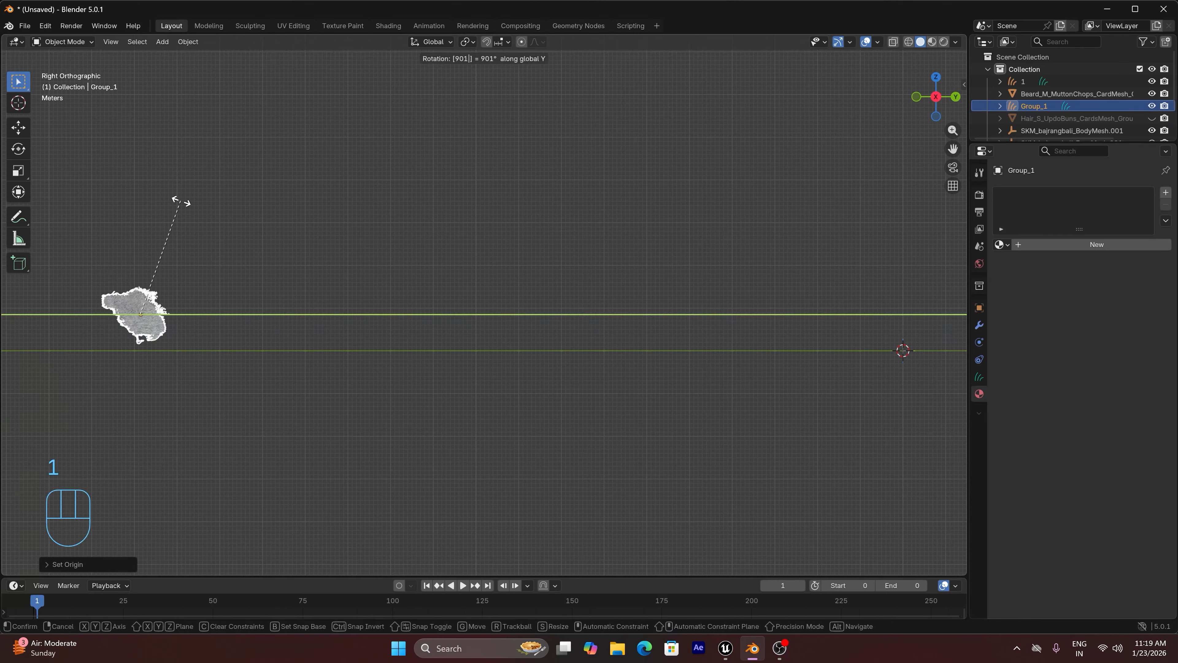
left_click(181, 203)
type("rx90-")
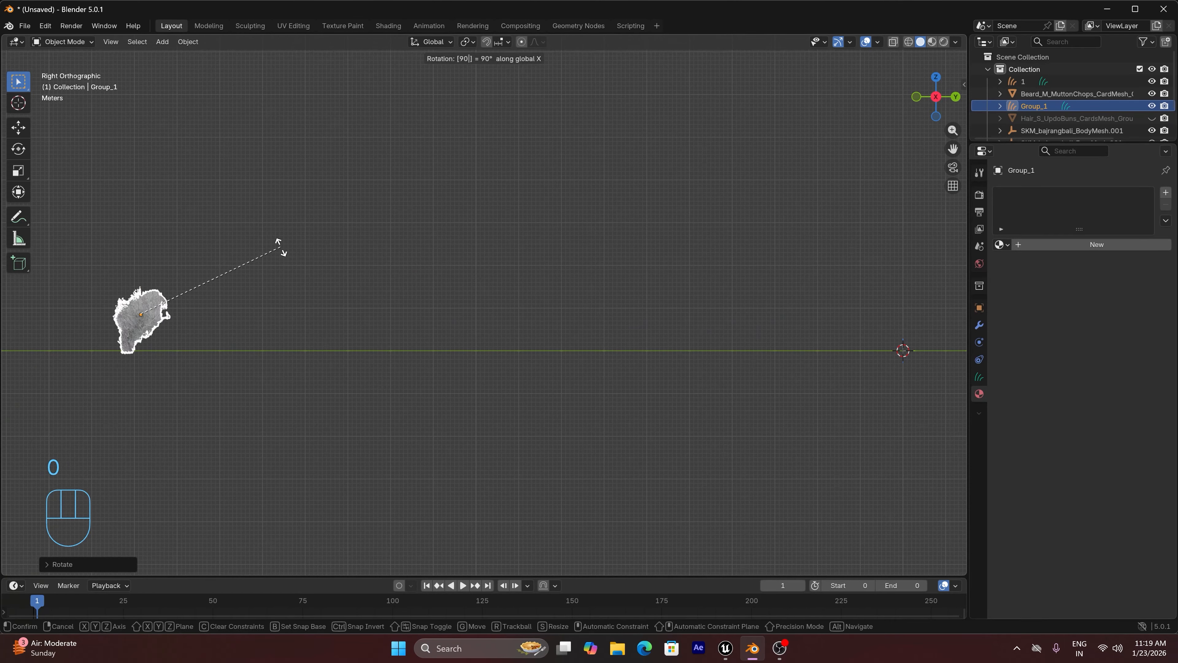
left_click(280, 248)
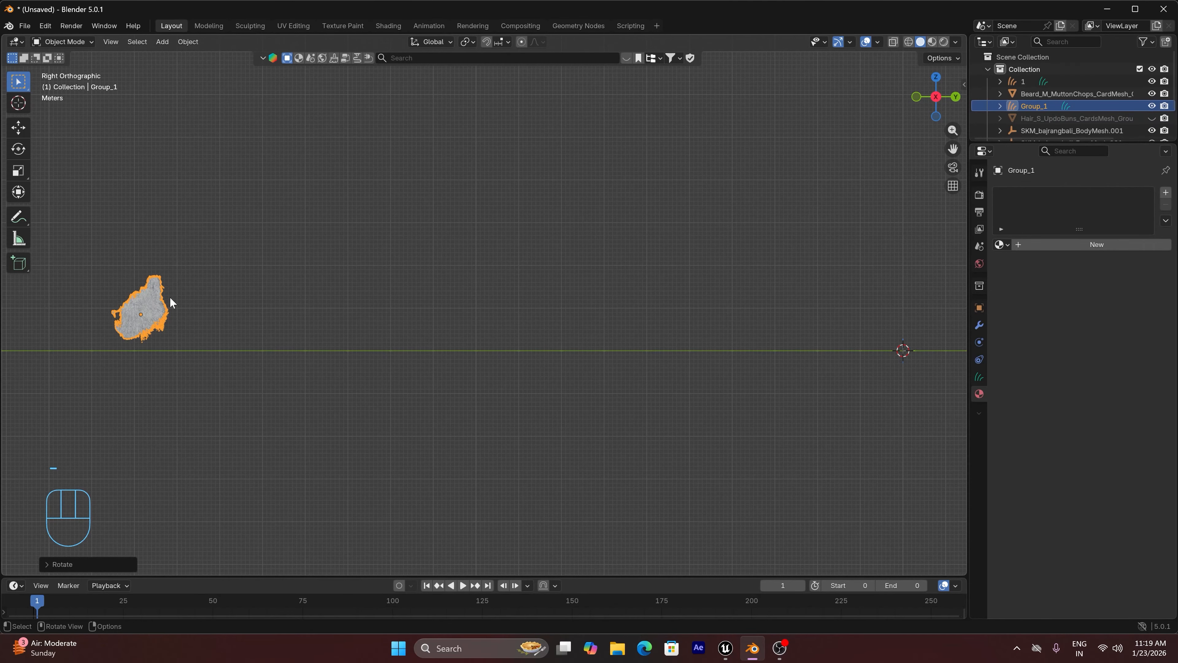
Snap Group_1 to the 3D cursor and scale it down uniformly in front view until it is near the character's size
key("shift+s")
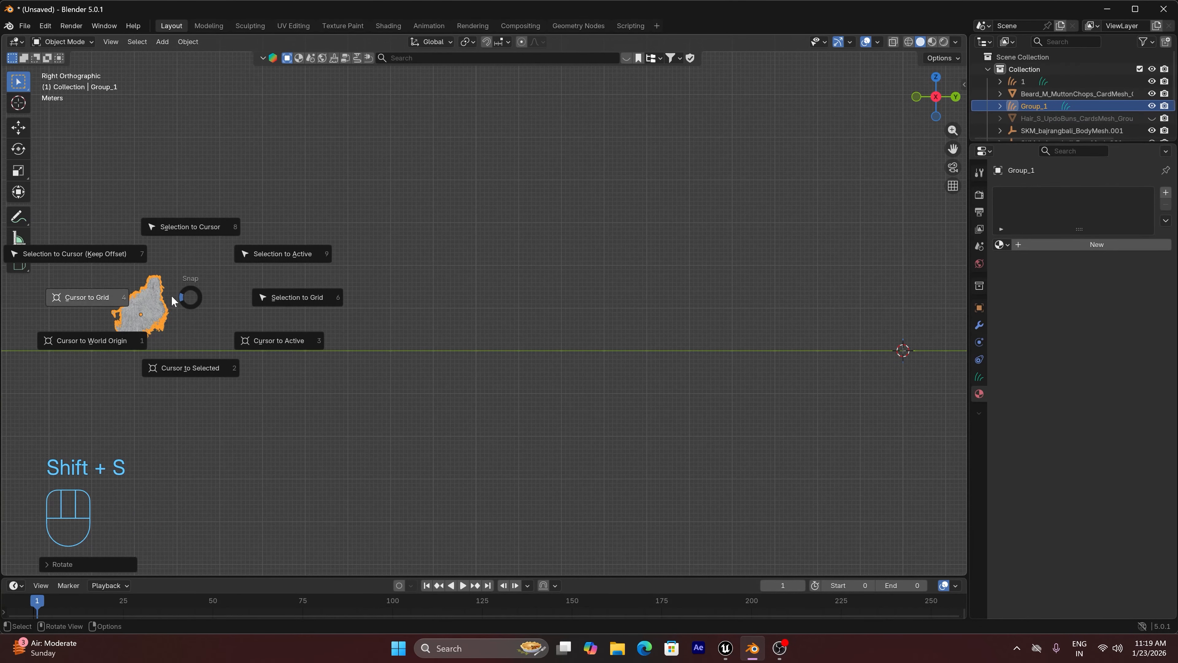
left_click(194, 228)
key("KP_Decimal")
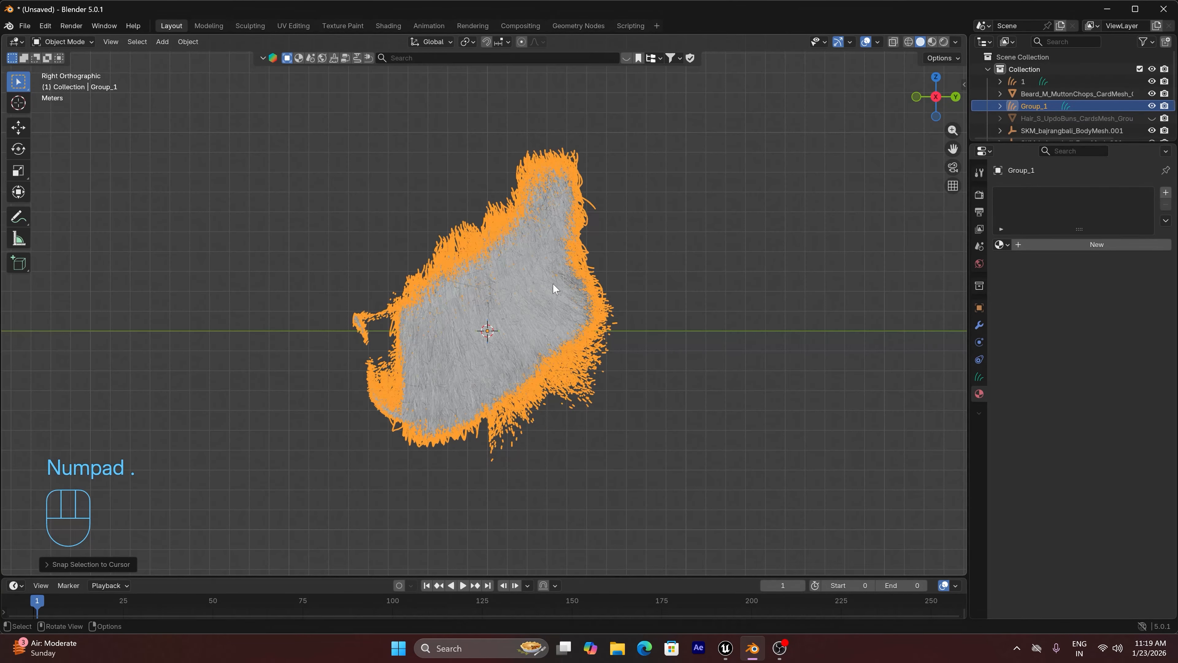
key("KP_1")
key("s")
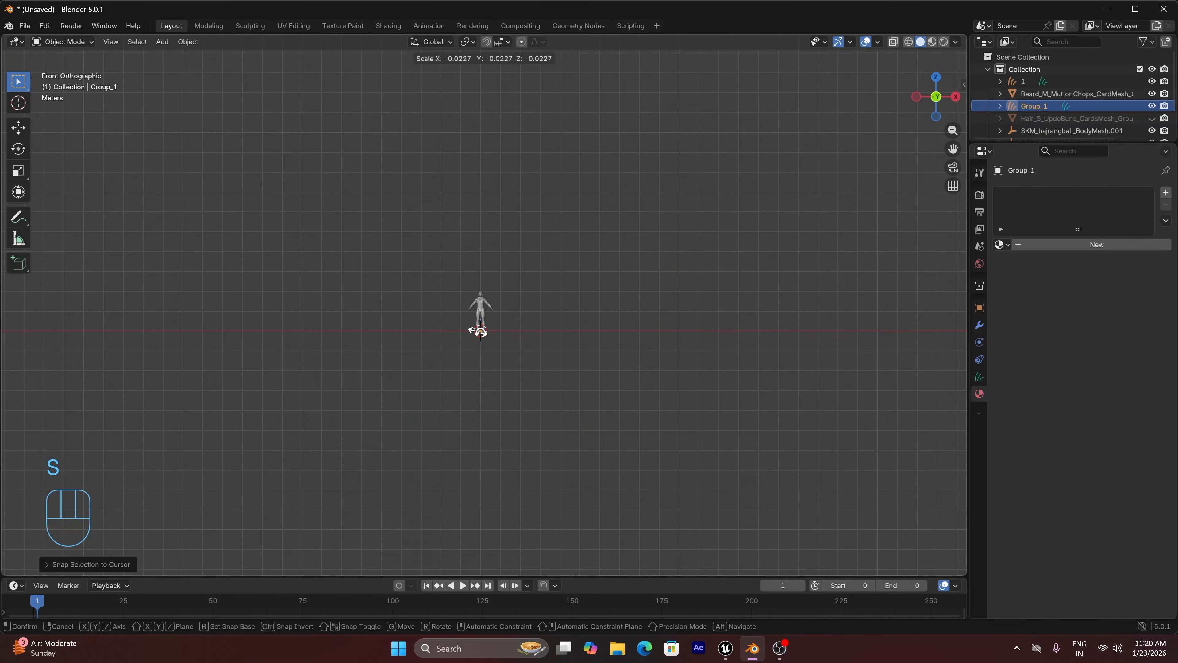
left_click(494, 341)
key("KP_Decimal")
scroll(645, 258, "down", 3)
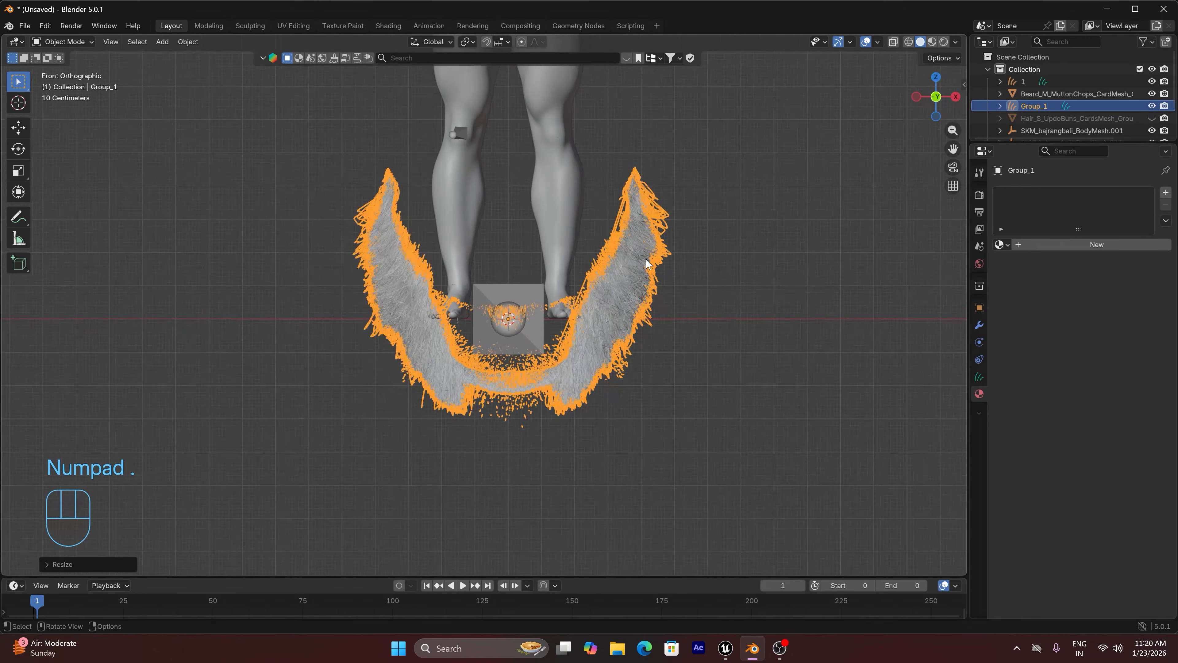
Move the Group_1 beard up from the feet into the empty space beside the character's head
left_click_drag(953, 149, 880, 484)
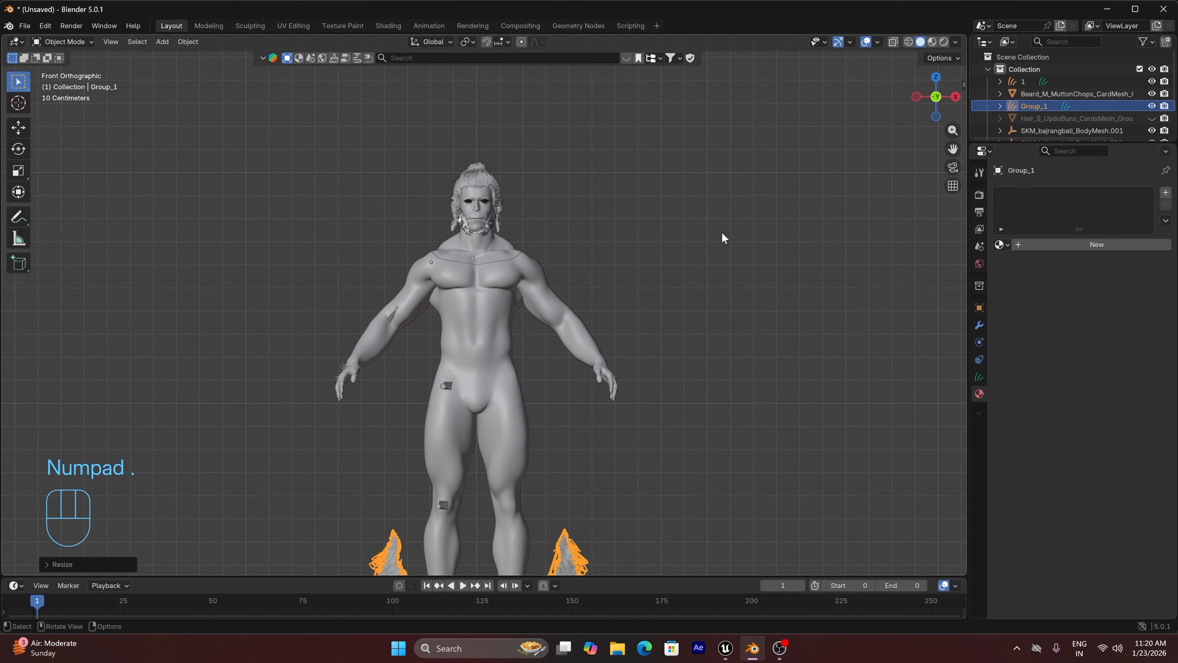
key("g")
left_click(957, 379)
scroll(654, 213, "up", 3)
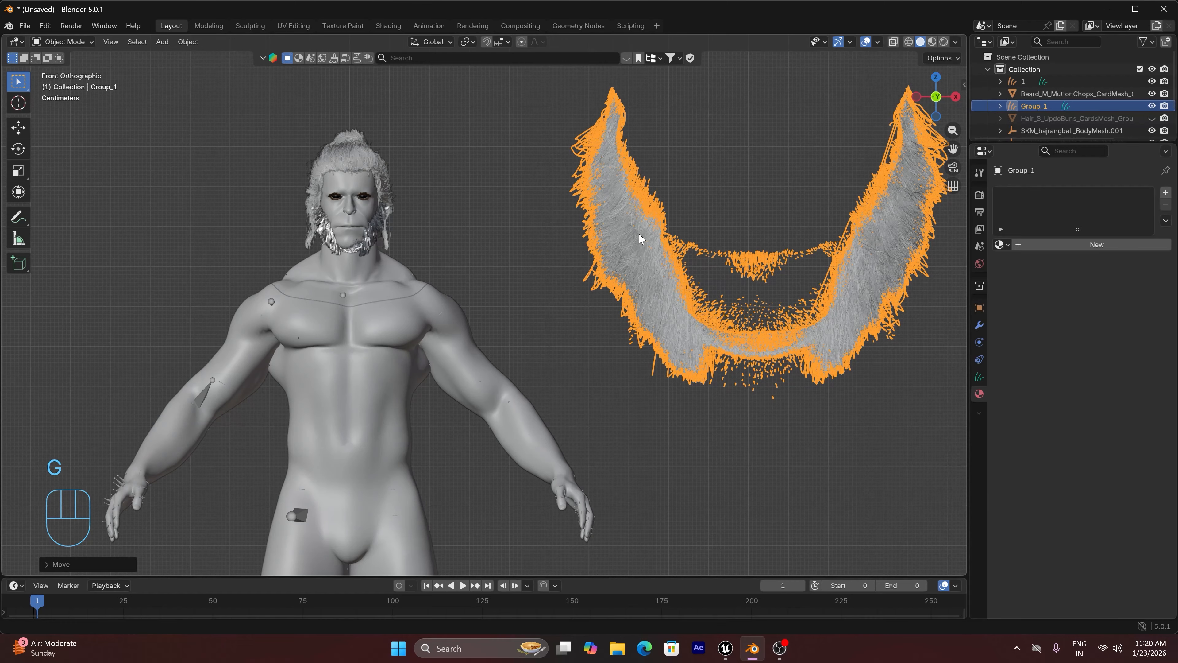
Try copying the scale and location of the beard card mesh to Group_1, and undo both copies
left_click(374, 242, "shift")
key("ctrl+c")
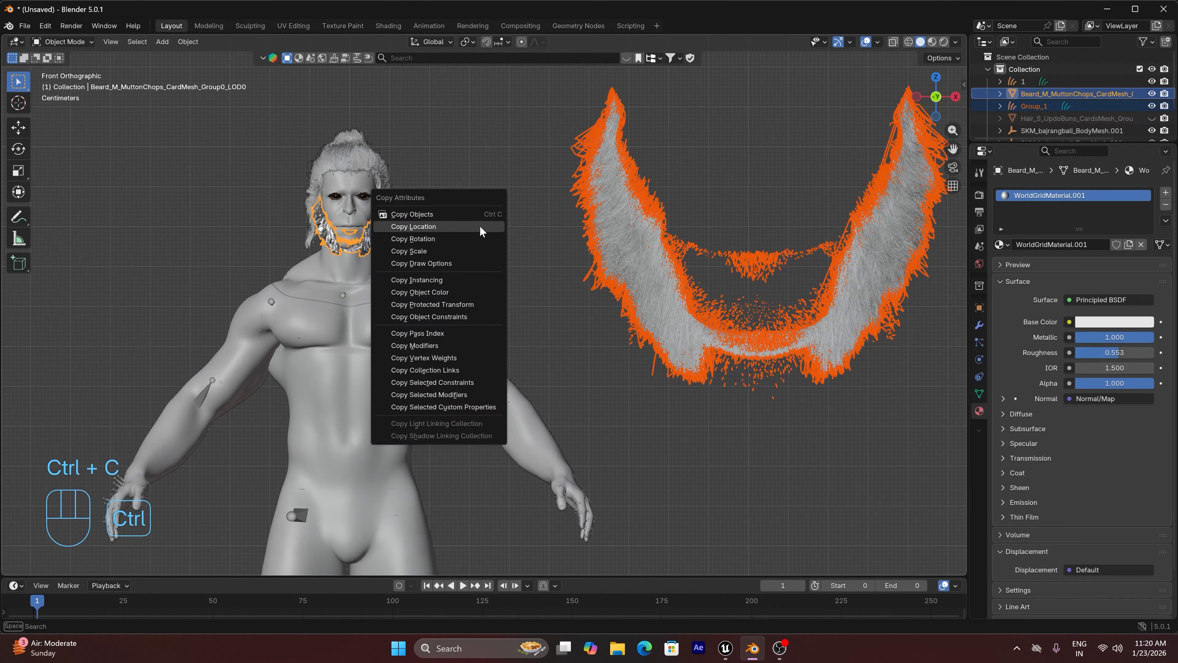
left_click(433, 252)
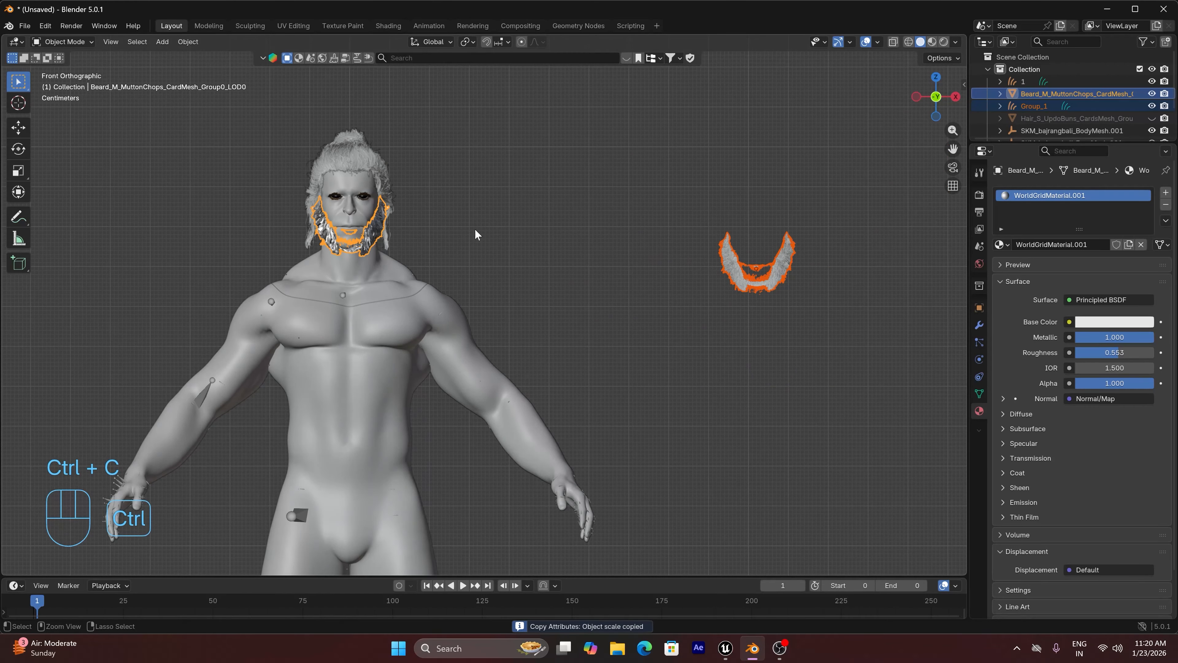
key("ctrl+c")
left_click(466, 205)
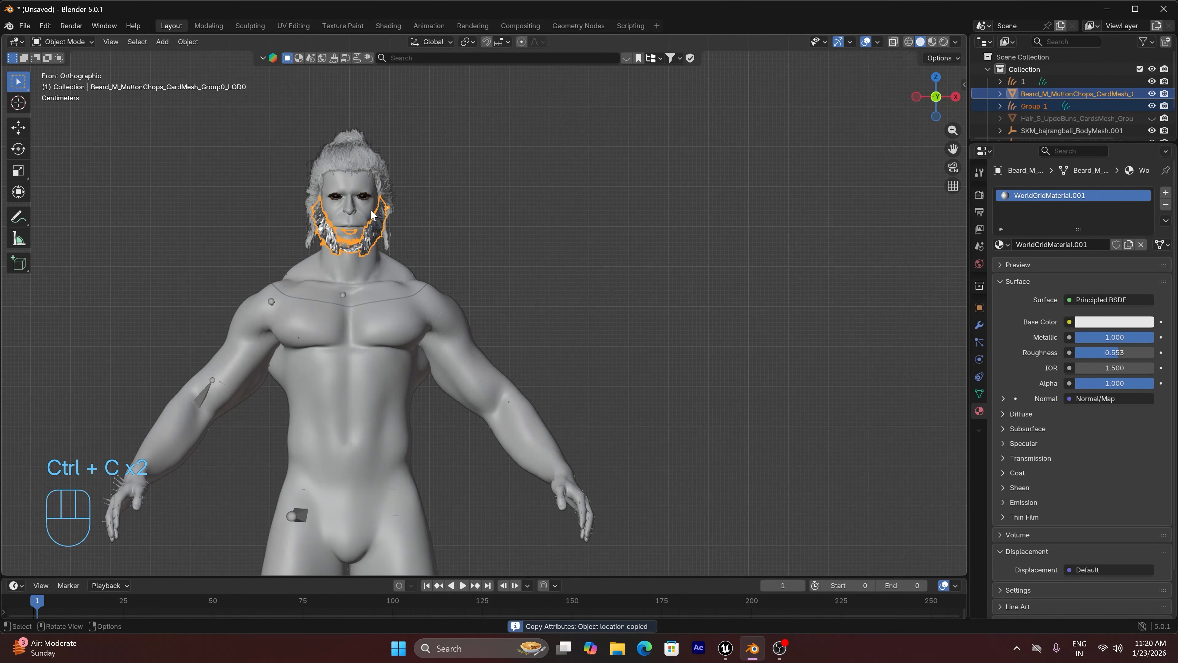
scroll(339, 218, "up", 3)
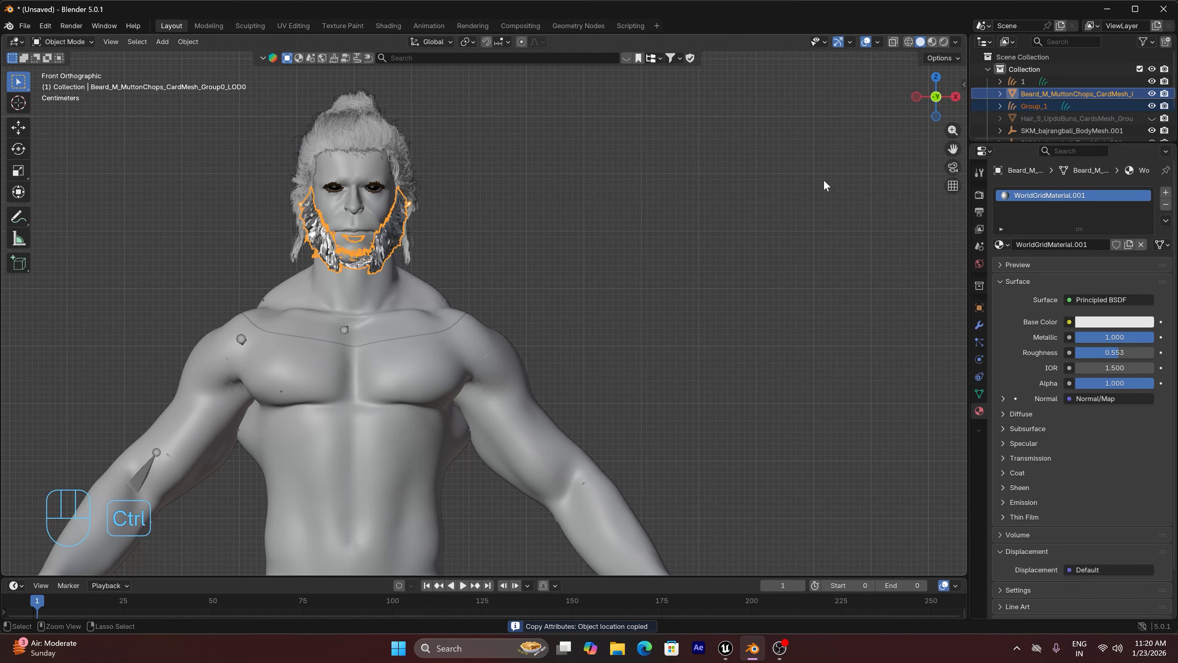
key("ctrl+z")
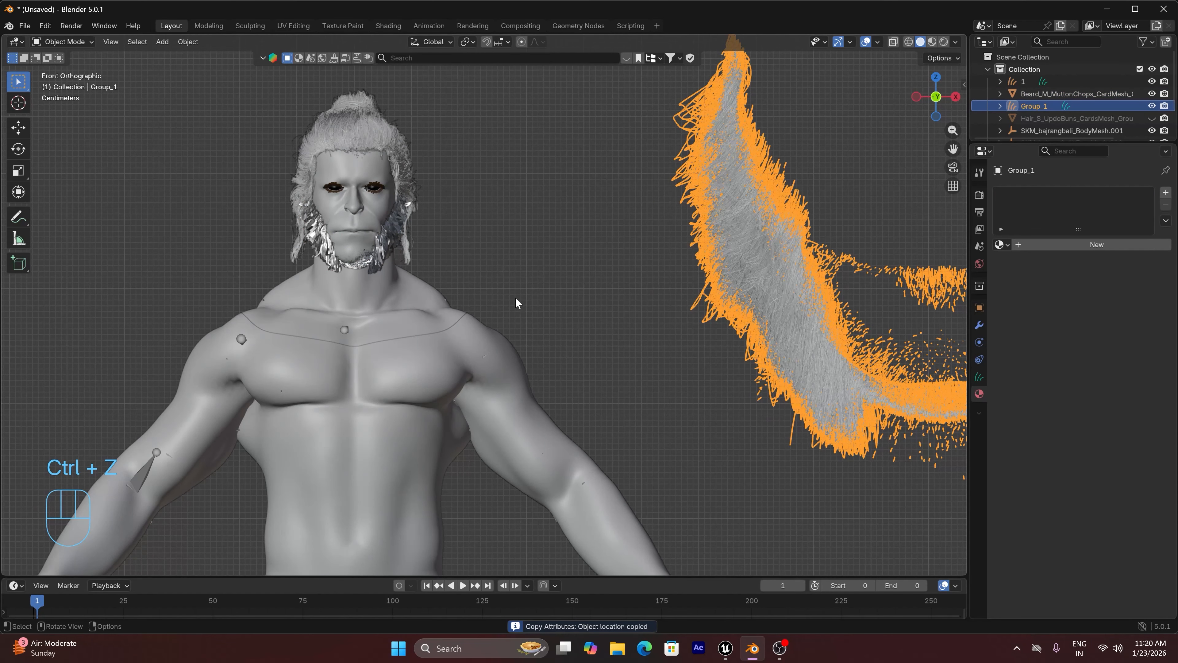
Set the origin of the beard card mesh on the character's face to its geometry
scroll(516, 293, "down", 1)
left_click(503, 264)
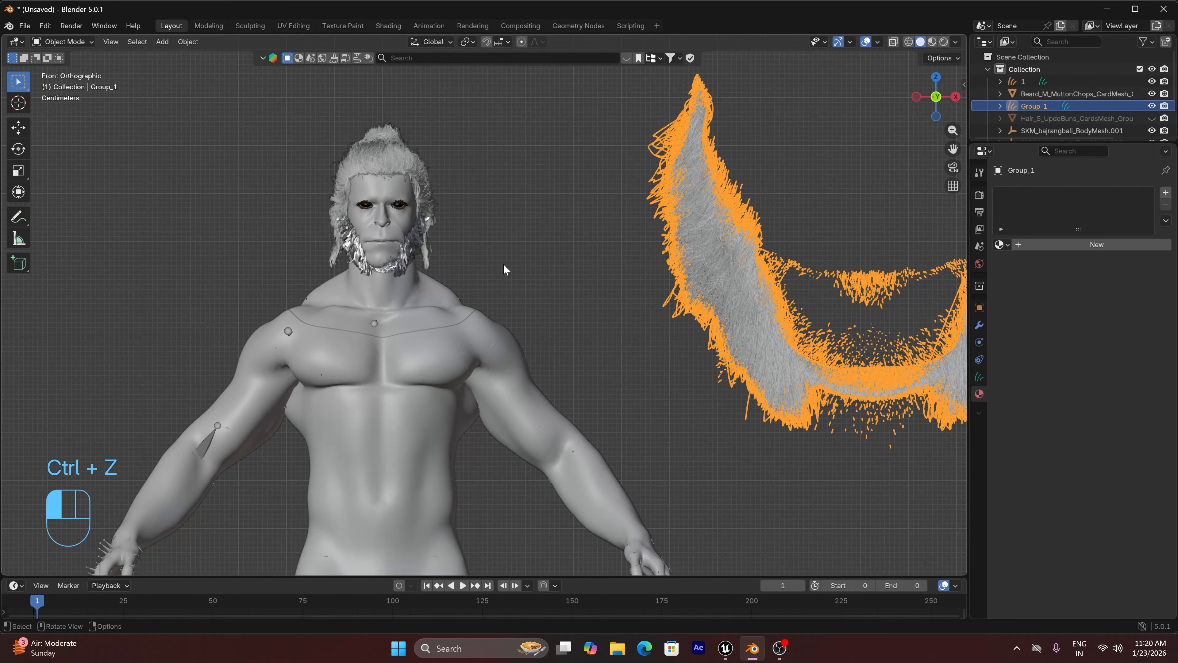
left_click(412, 254)
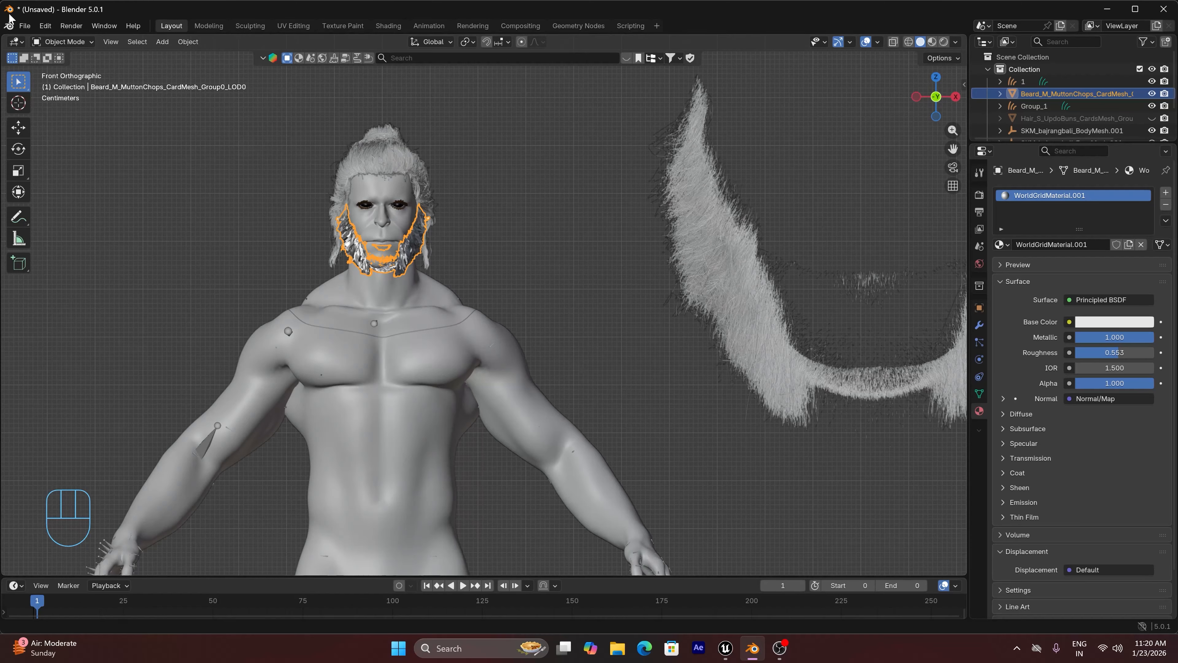
left_click(184, 43)
mouse_move(212, 68)
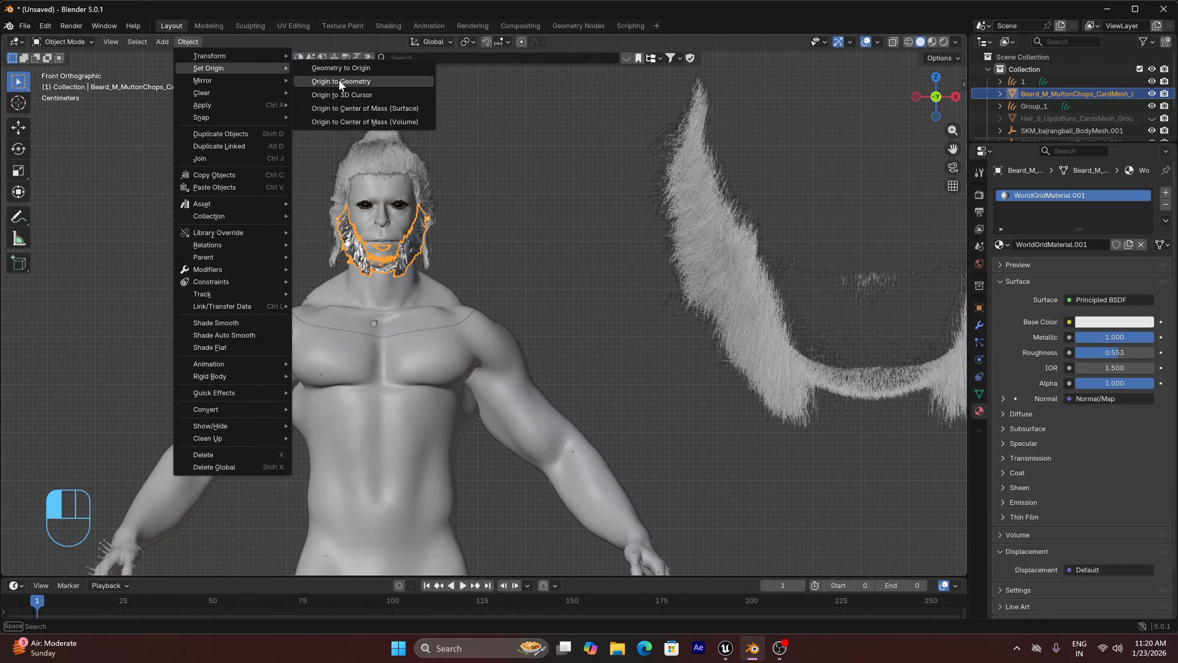
left_click(341, 81)
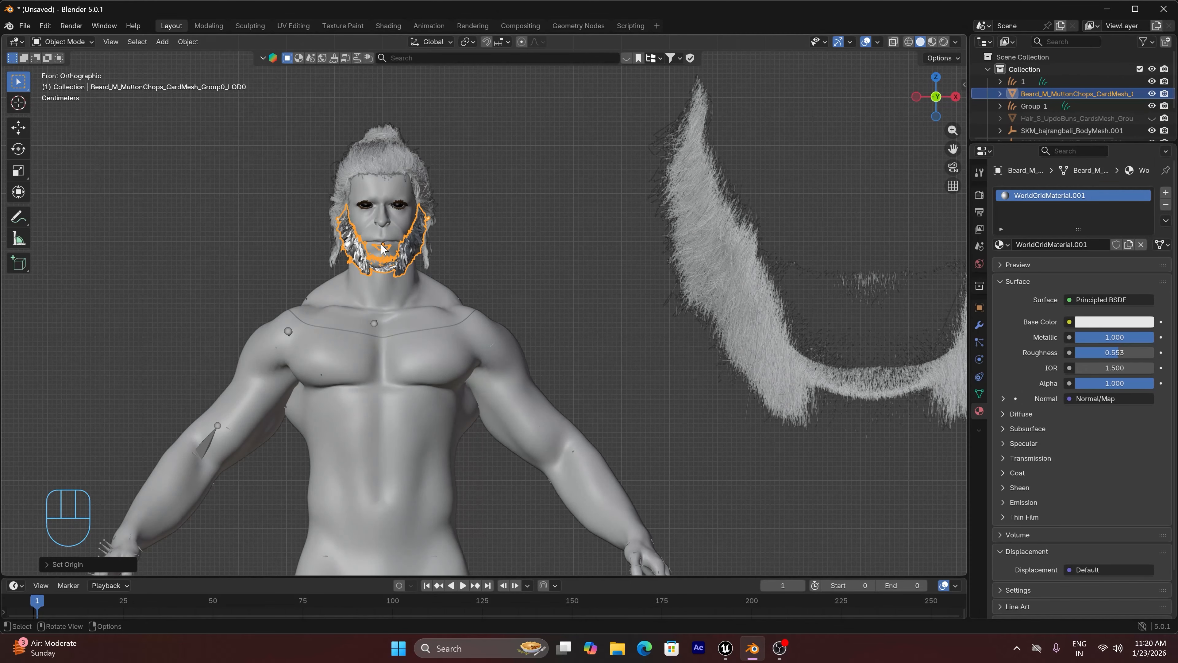
Copy the scale and location of the beard card mesh to the Group_1 curves
left_click(722, 273)
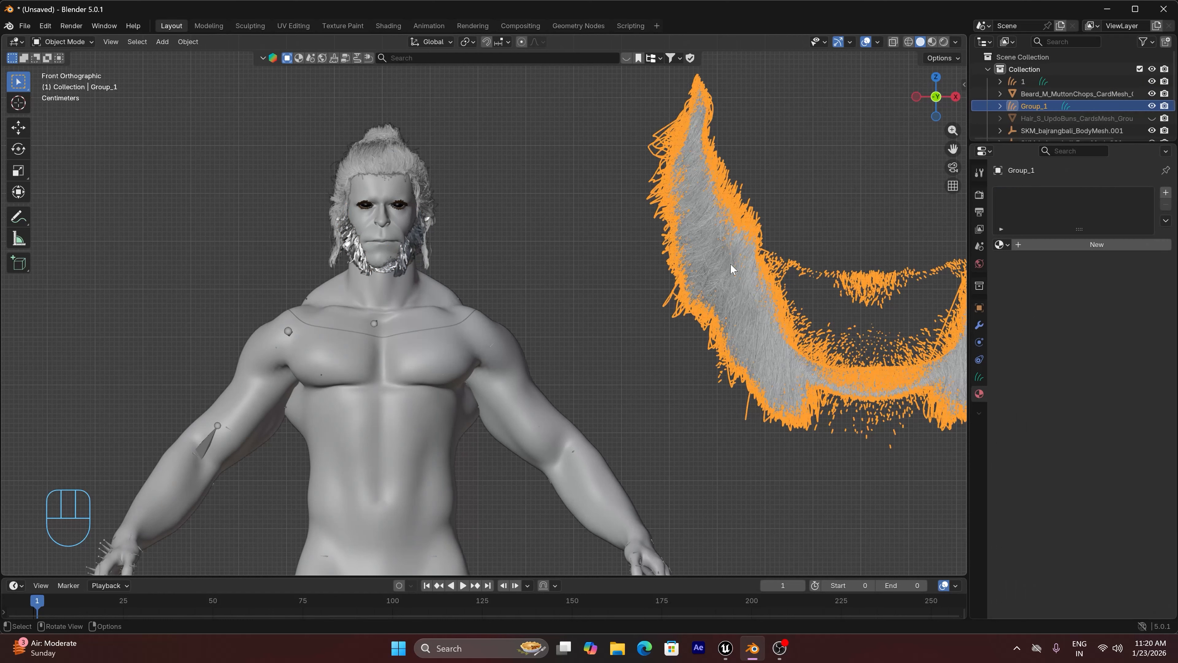
left_click(409, 246, "shift")
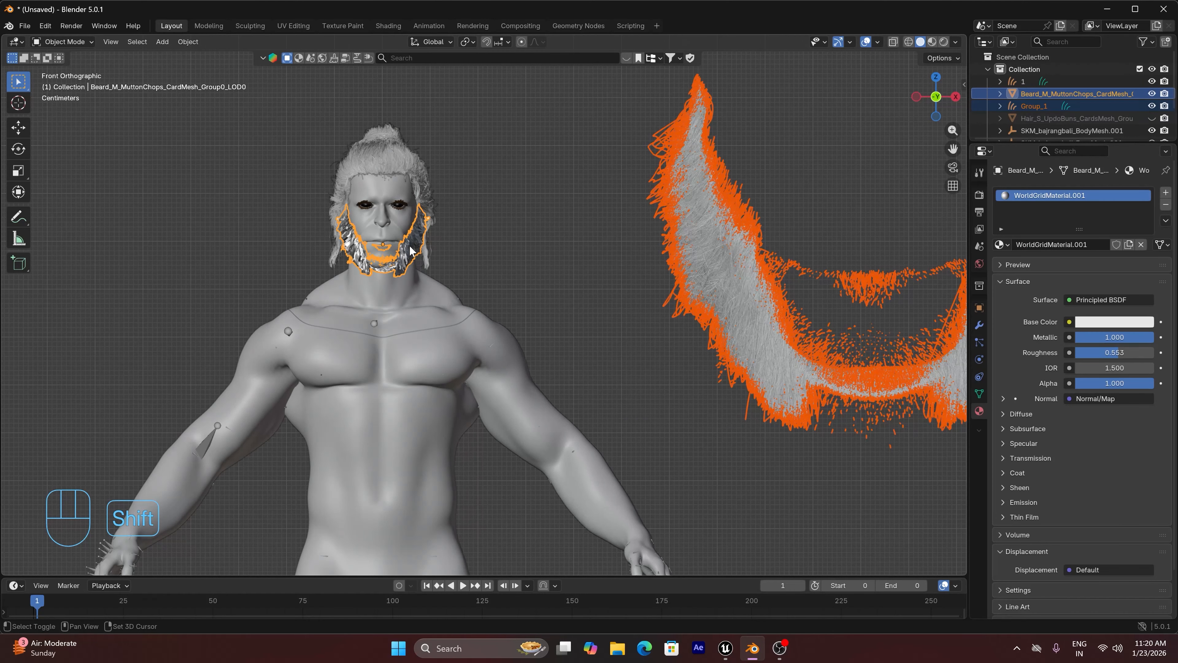
key("ctrl+c")
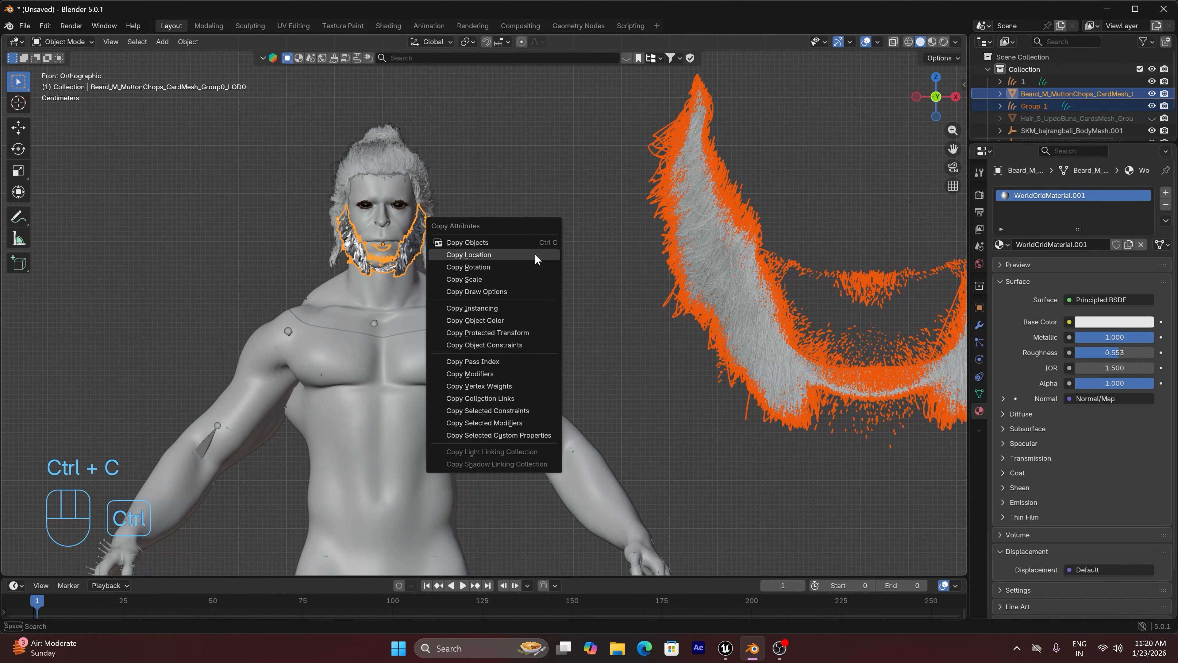
left_click(494, 278)
key("ctrl+c")
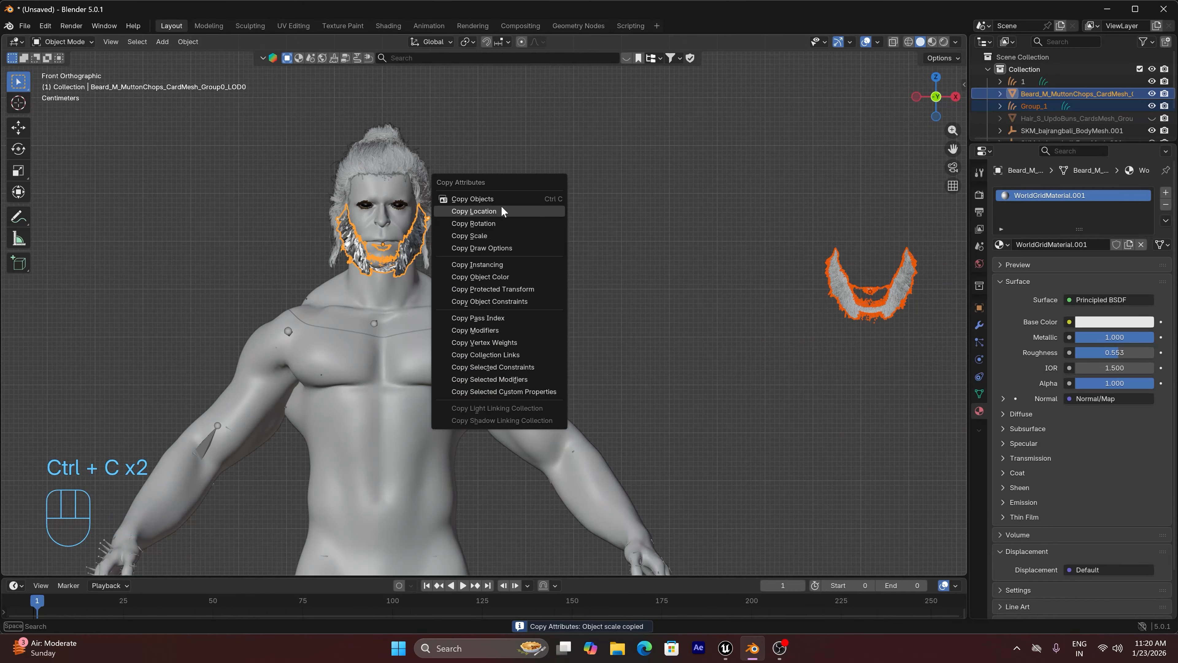
left_click(501, 207)
scroll(438, 231, "up", 5)
In side view, move Group_1 about 0.006 m down along Z and about 0.01 m along Y to match the card beard
left_click(371, 223)
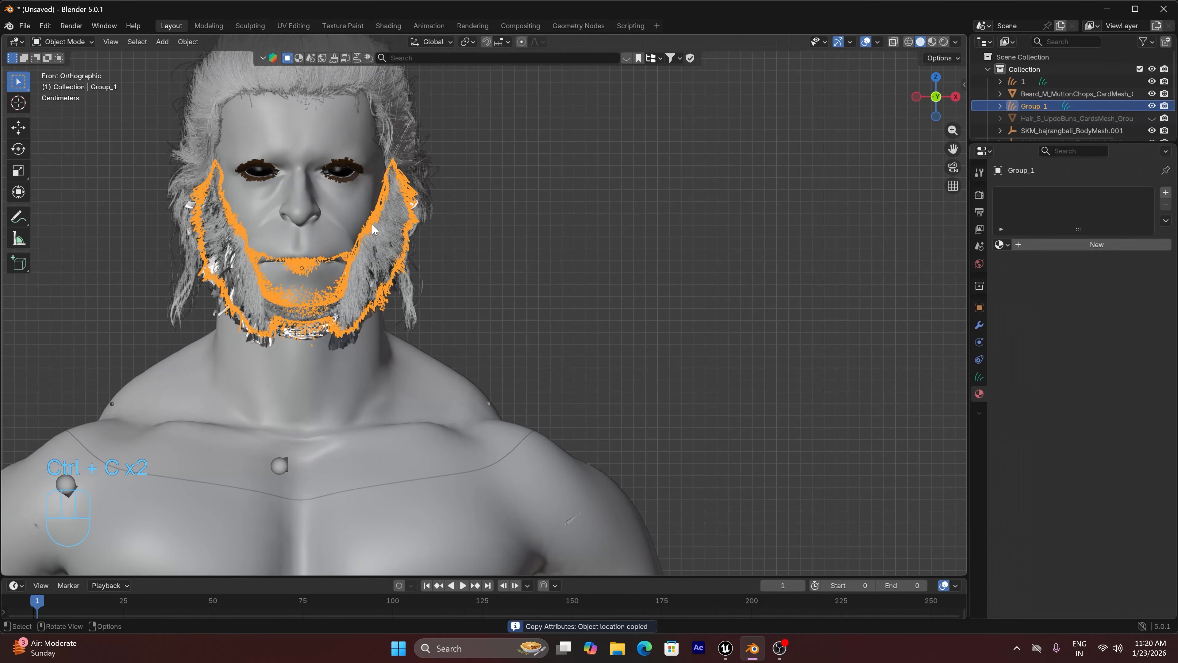
key("KP_3")
scroll(567, 246, "up", 5)
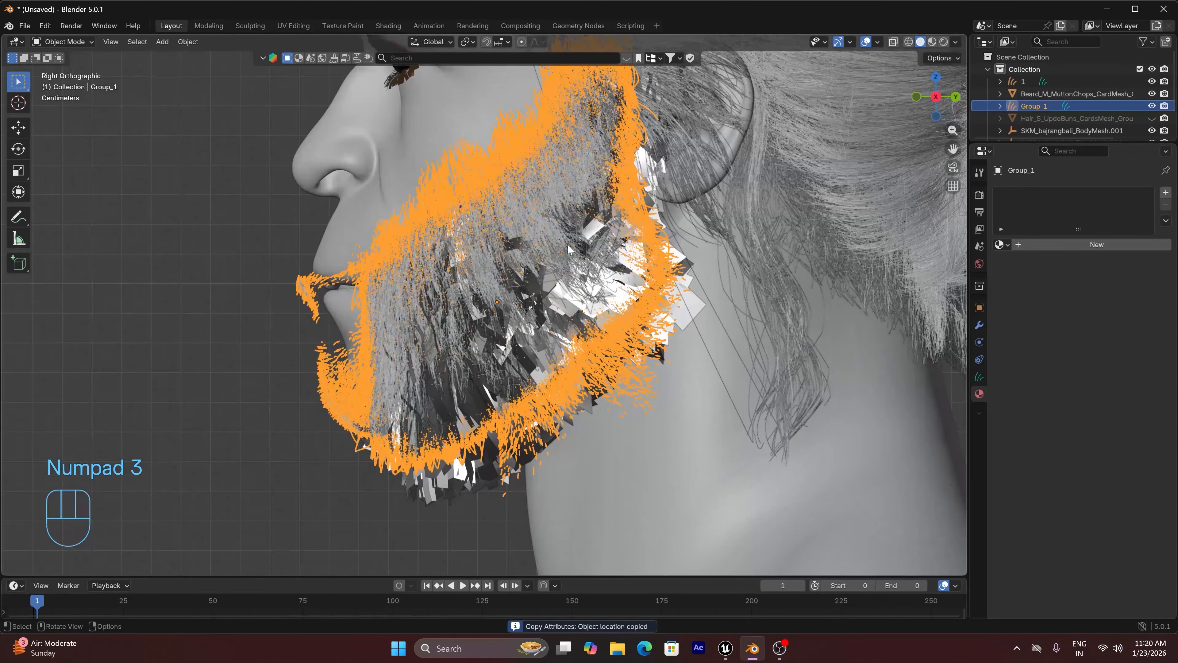
key("g")
key("z")
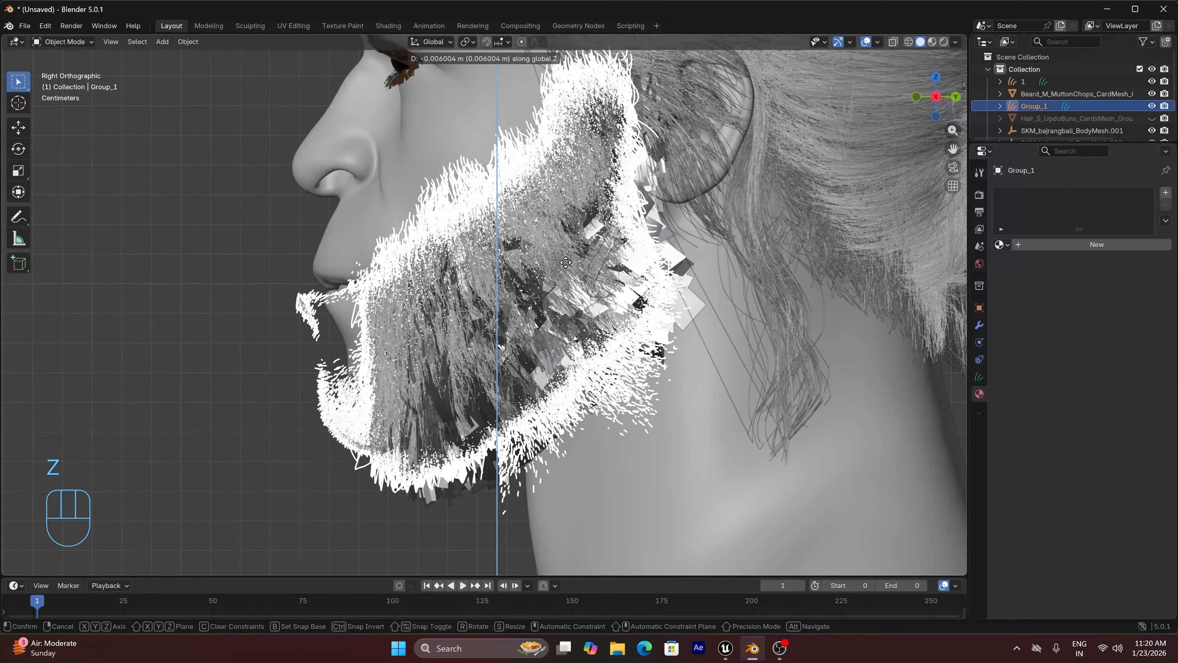
left_click(565, 262)
key("g")
key("y")
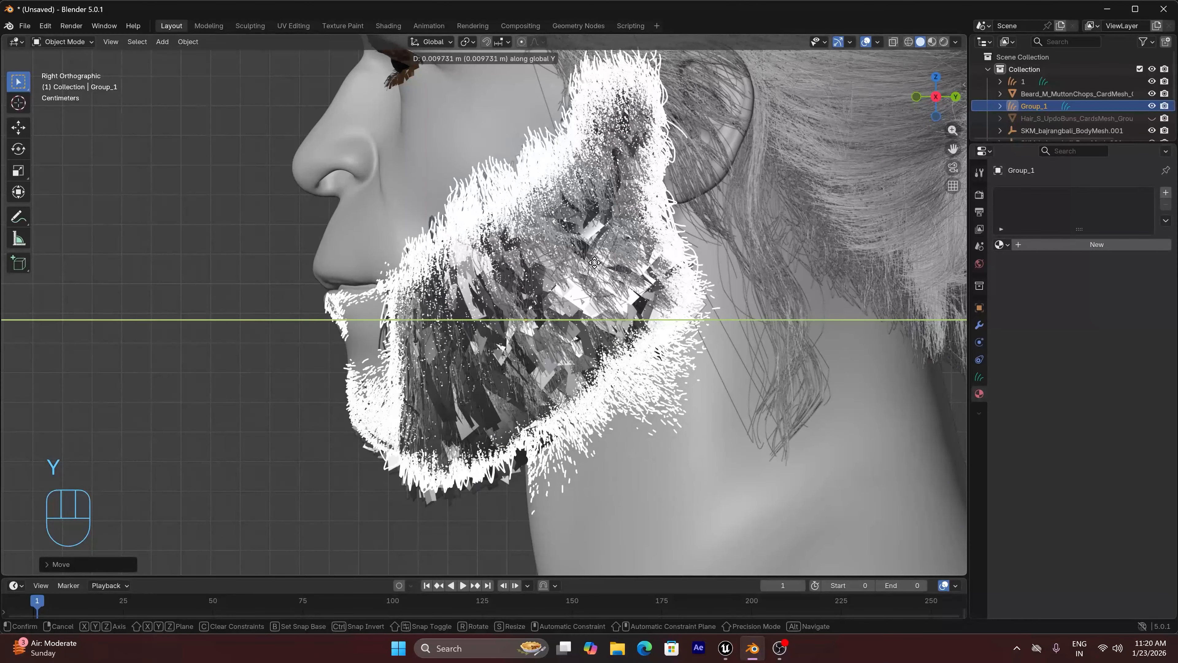
left_click(595, 266)
Return to front view, clear the selection and hide the Beard_M_MuttonChops card mesh
key("KP_1")
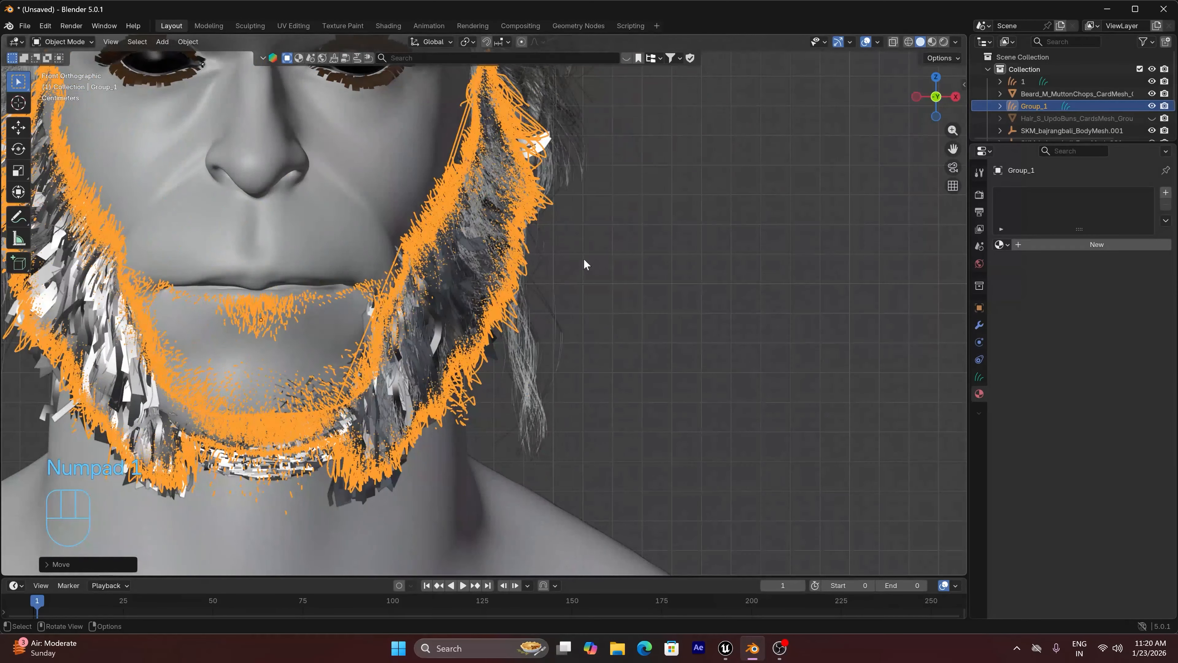
left_click(613, 254)
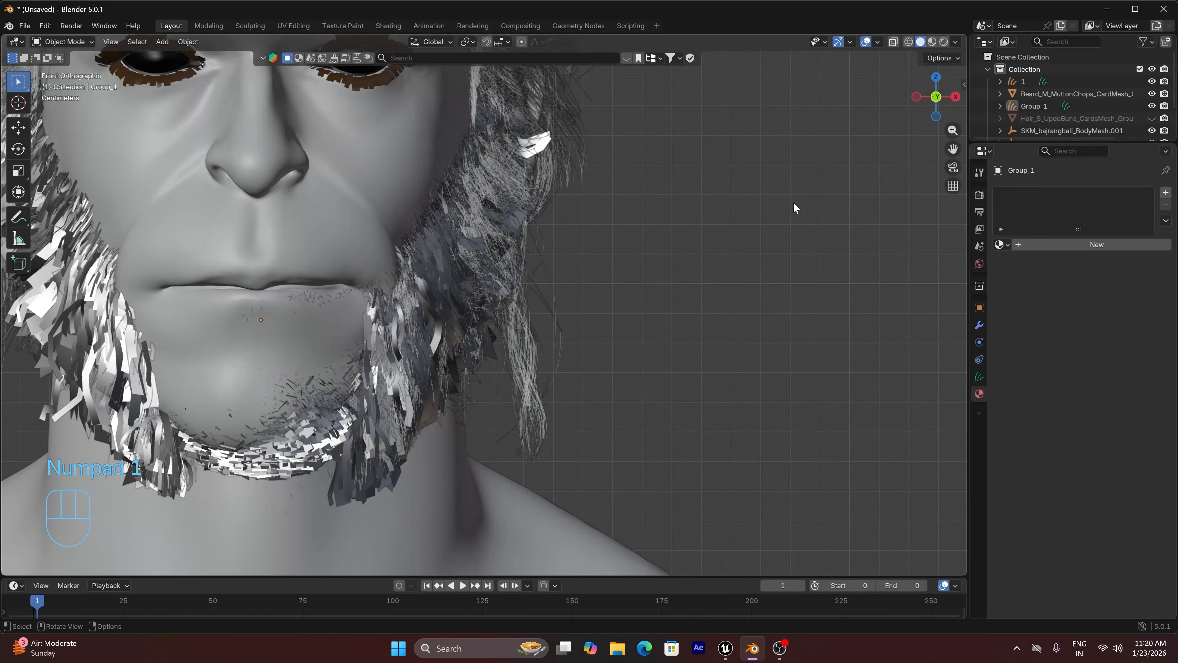
left_click(1150, 95)
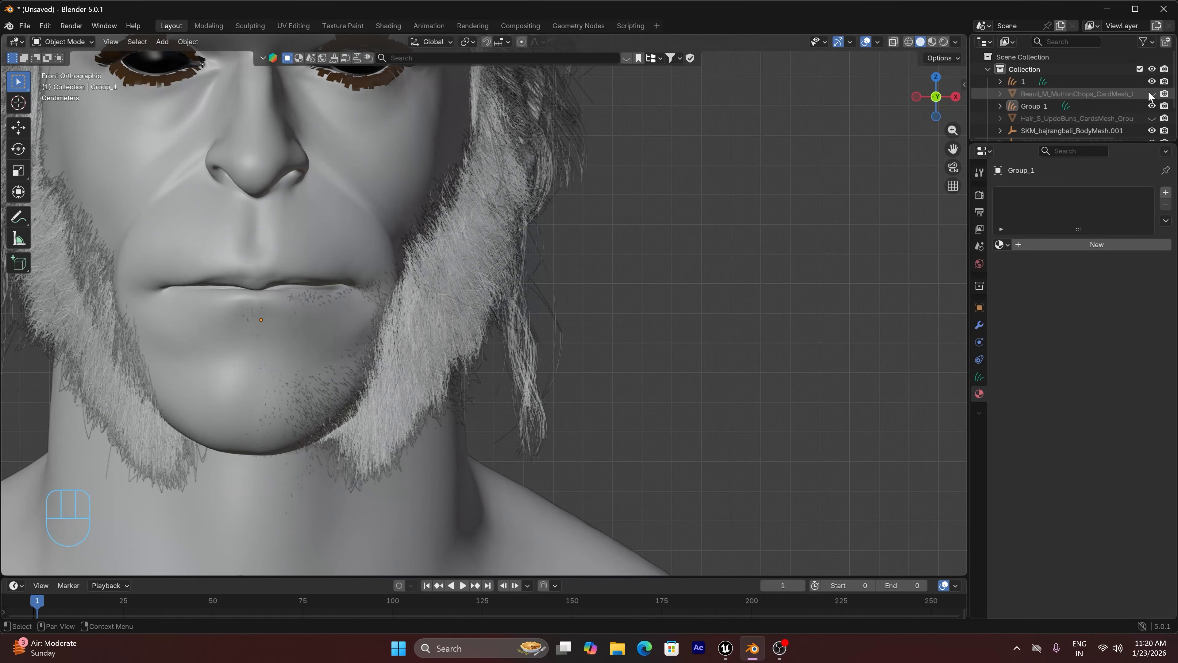
Save the scene in E:\ under the name ttt
left_click(22, 28)
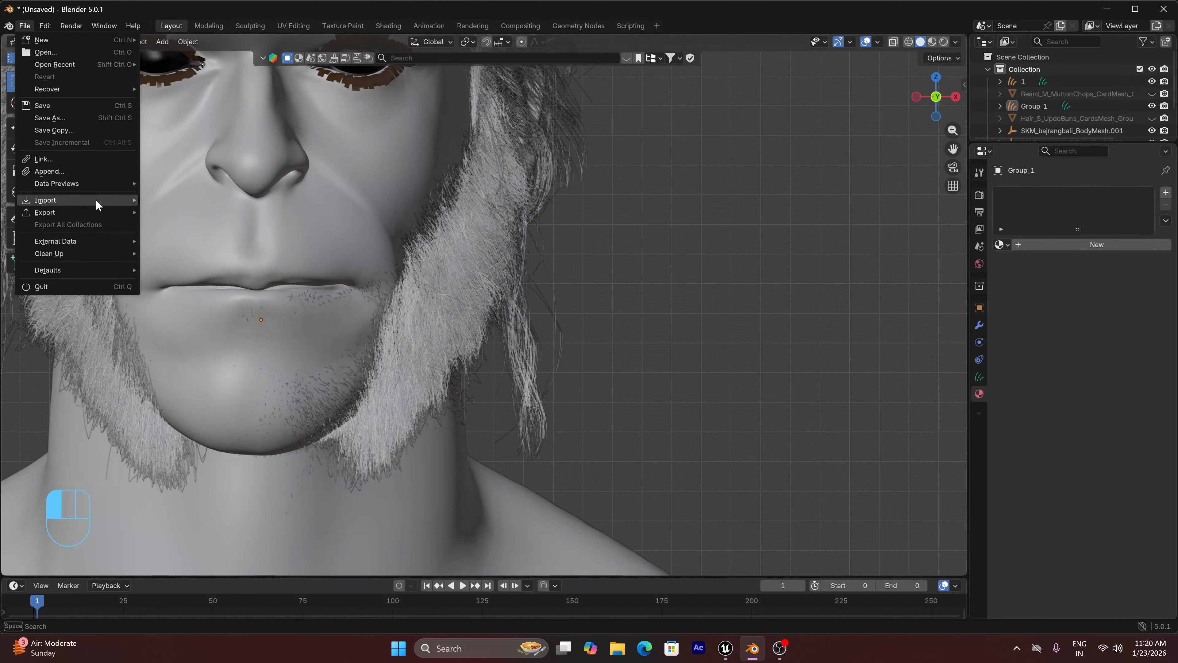
left_click(57, 117)
left_click(235, 434)
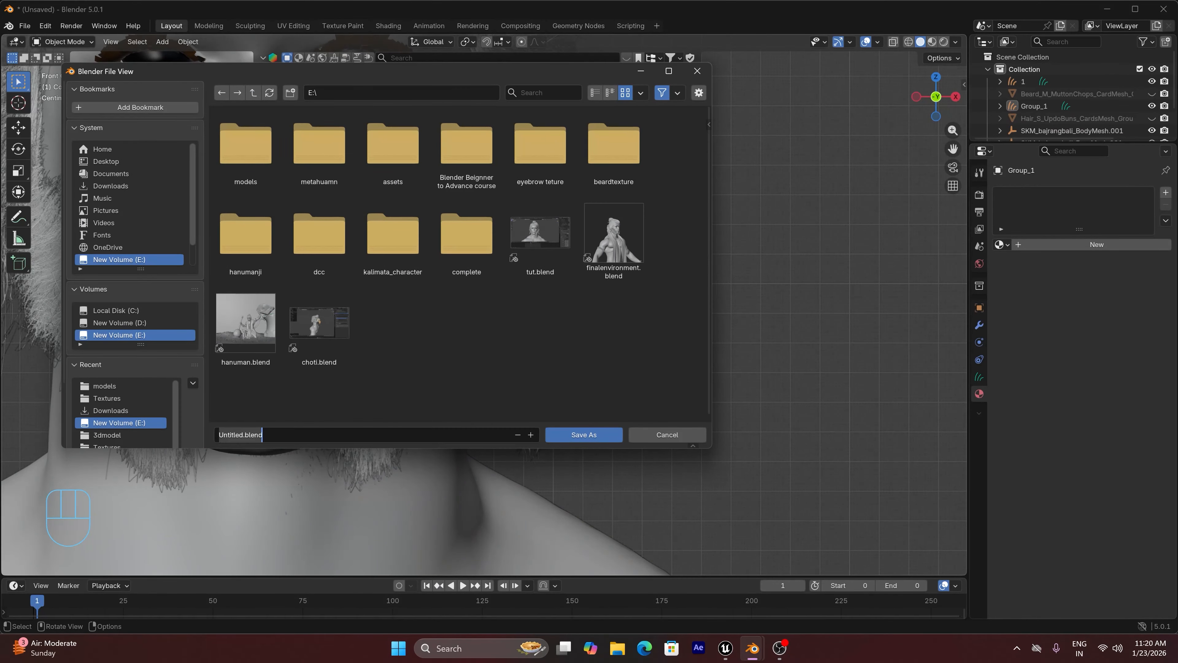
left_click(235, 435)
double_click(235, 434)
type("ttt")
left_click(597, 433)
Select the Group_1 beard curves, hide the viewport overlays and move the beard about 0.006 m along negative X
left_click(437, 280)
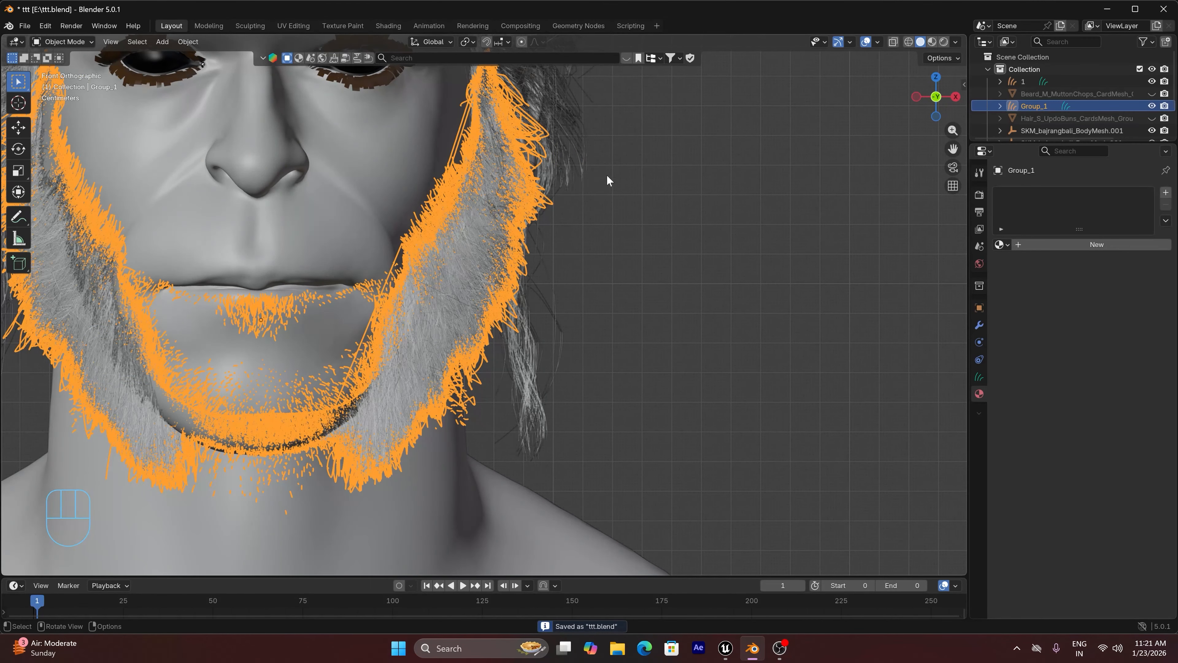
left_click(877, 41)
left_click(865, 42)
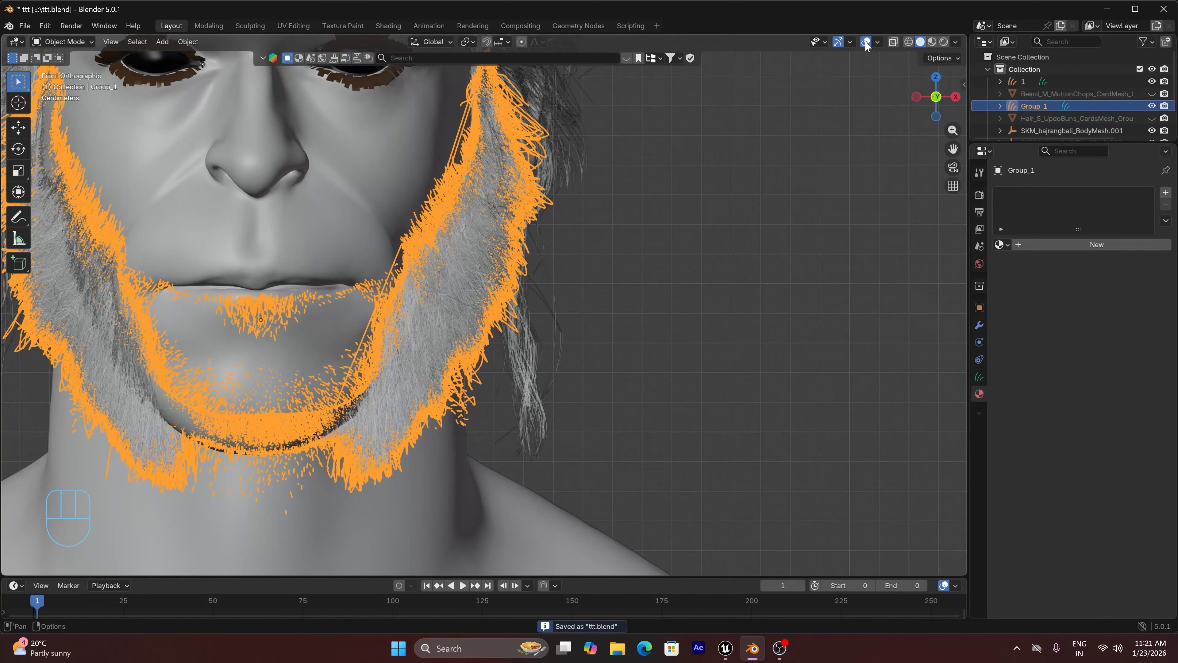
key("g")
key("x")
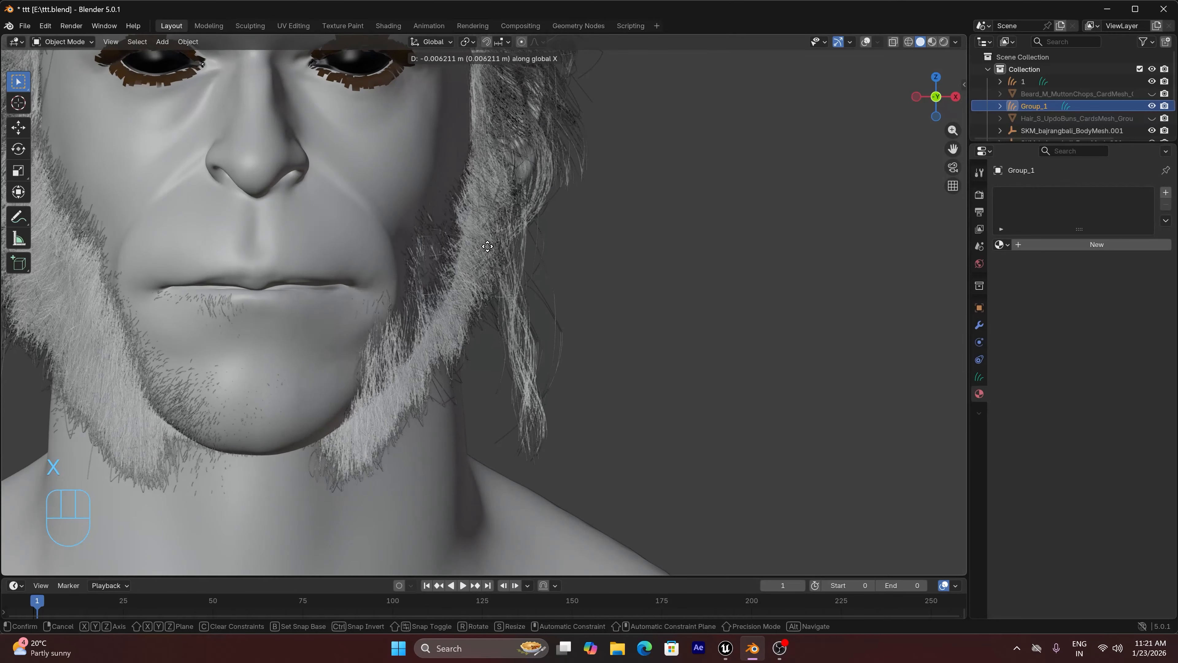
left_click(489, 245)
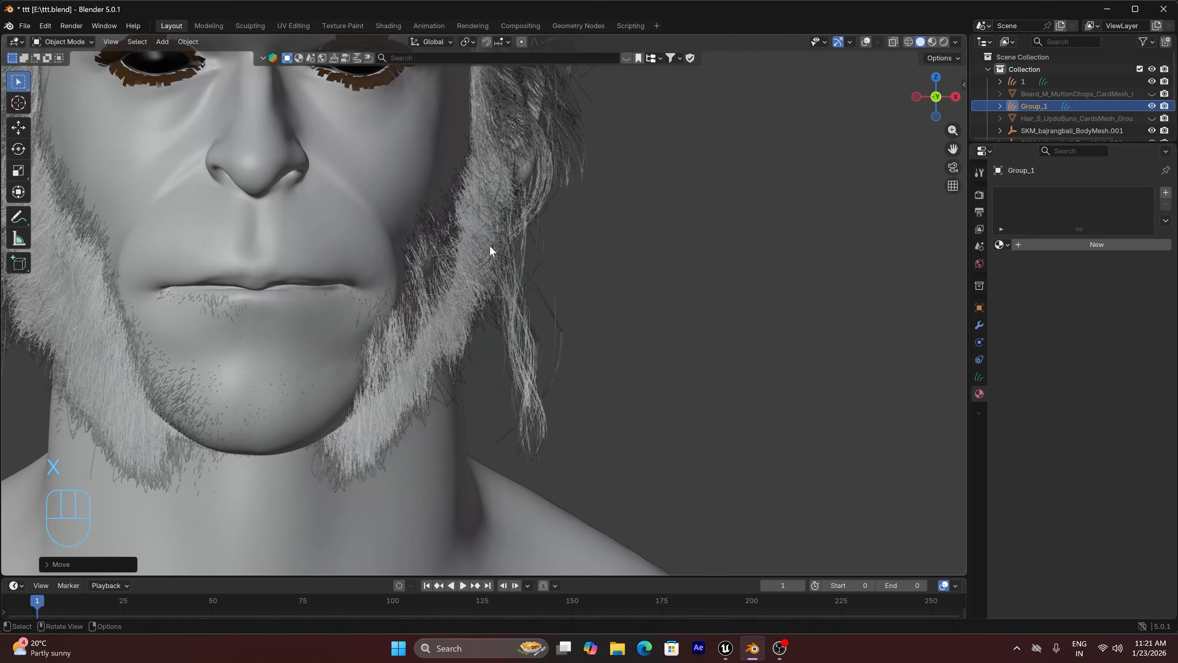
Lower Group_1 about 0.003 m along Z, shift it about 0.003 m along positive X and clear the selection
key("g")
key("z")
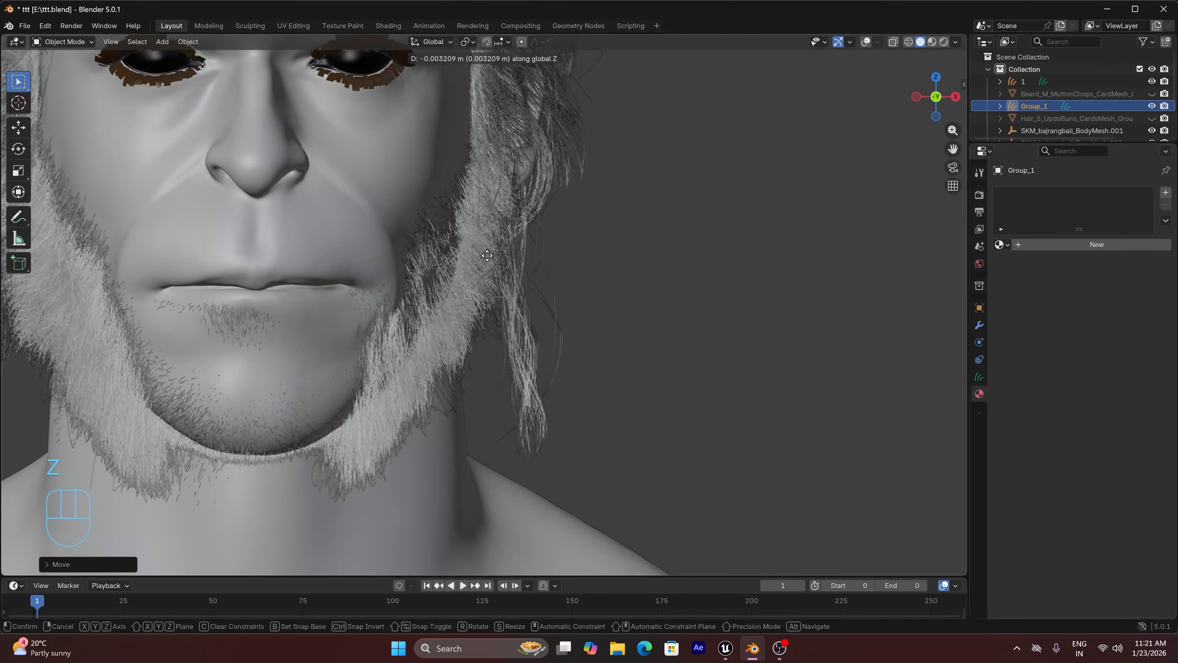
left_click(486, 259)
key("g")
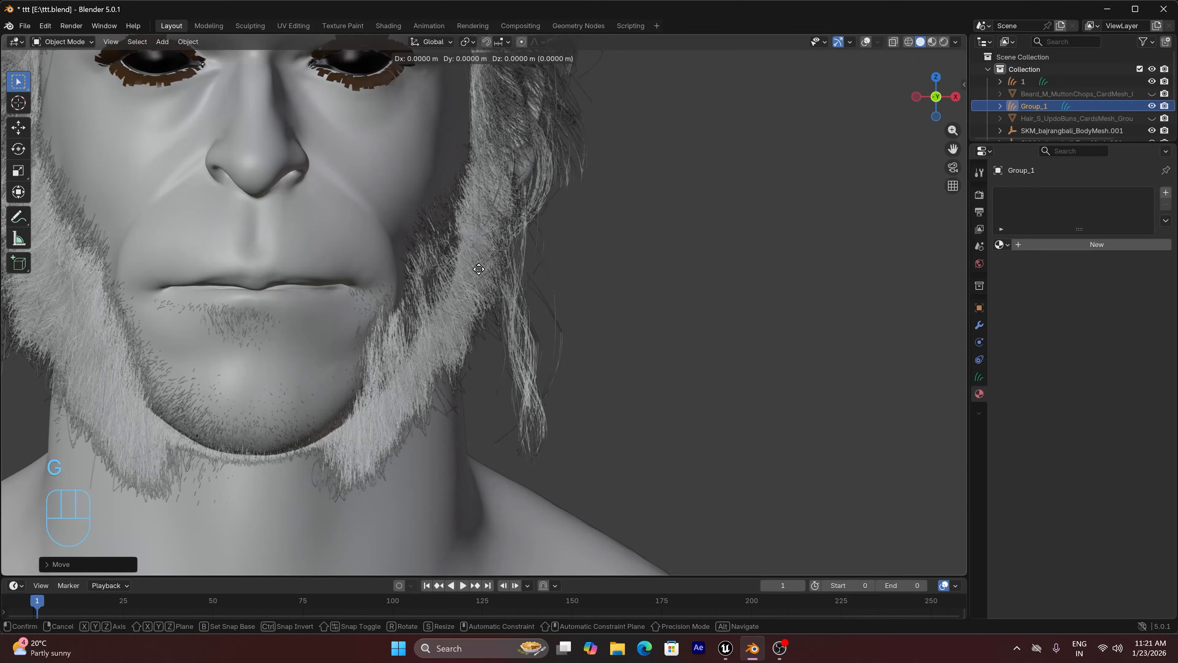
key("y")
key("x")
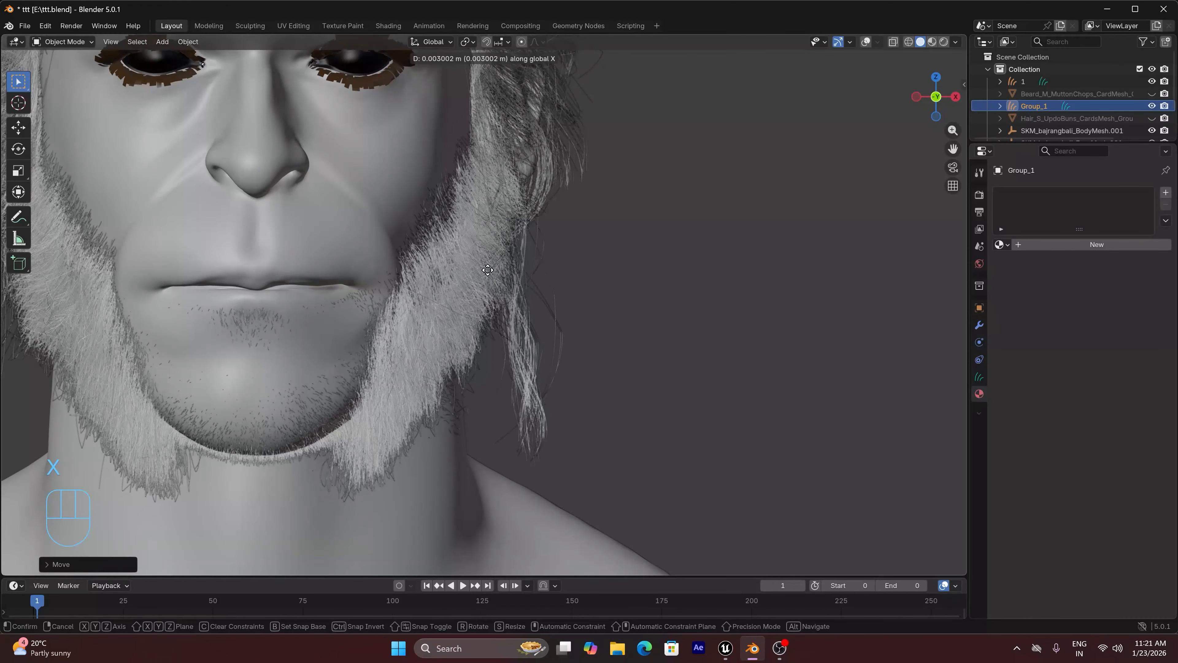
left_click(487, 270)
left_click(612, 260)
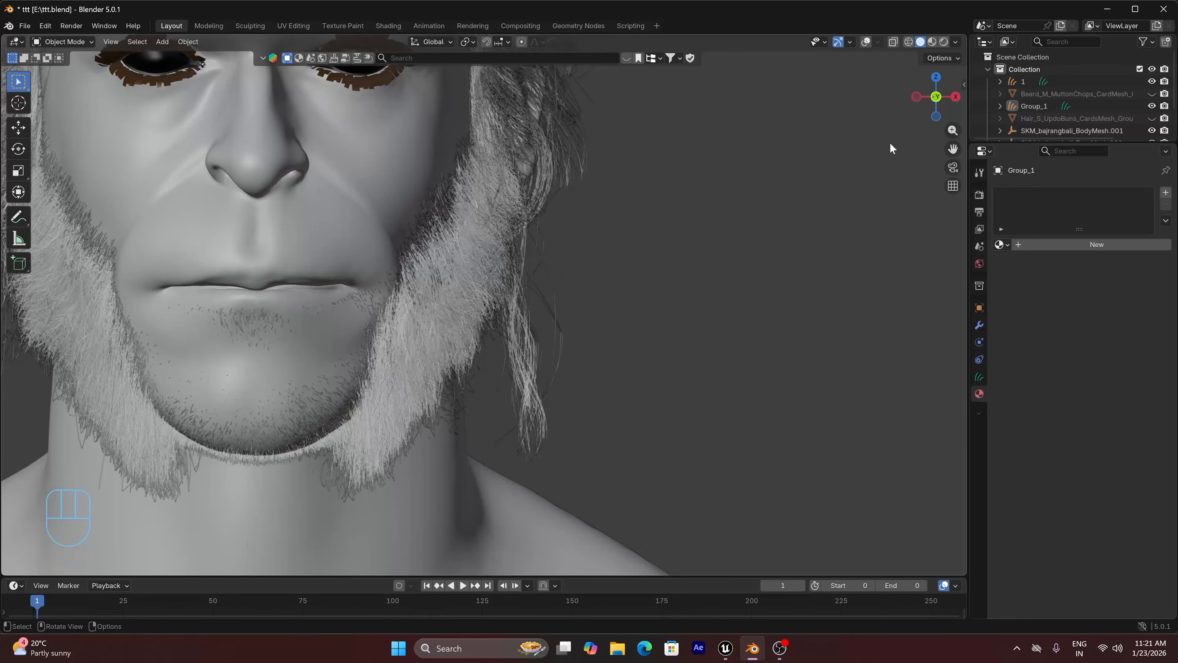
Restore the overlays, link the hair curves' Material.001 to the Group_1 beard and preview it in rendered shading
left_click_drag(938, 98, 881, 89)
scroll(638, 217, "down", 7)
left_click(917, 93)
left_click_drag(952, 149, 953, 191)
left_click_drag(939, 98, 902, 106)
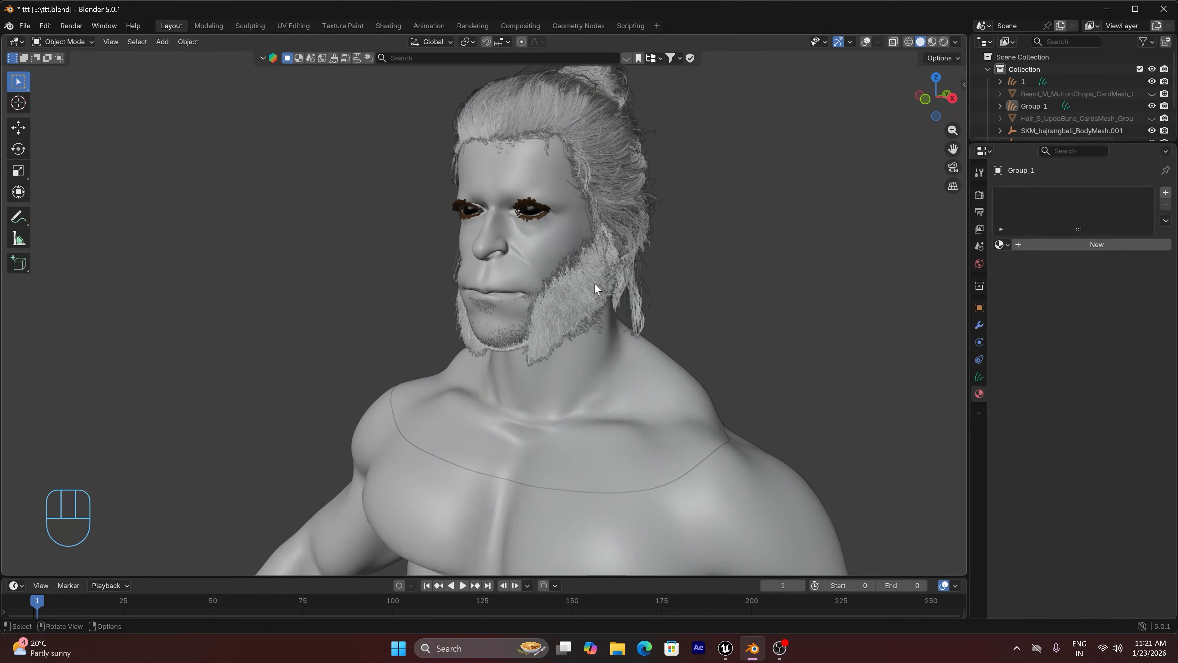
left_click(865, 42)
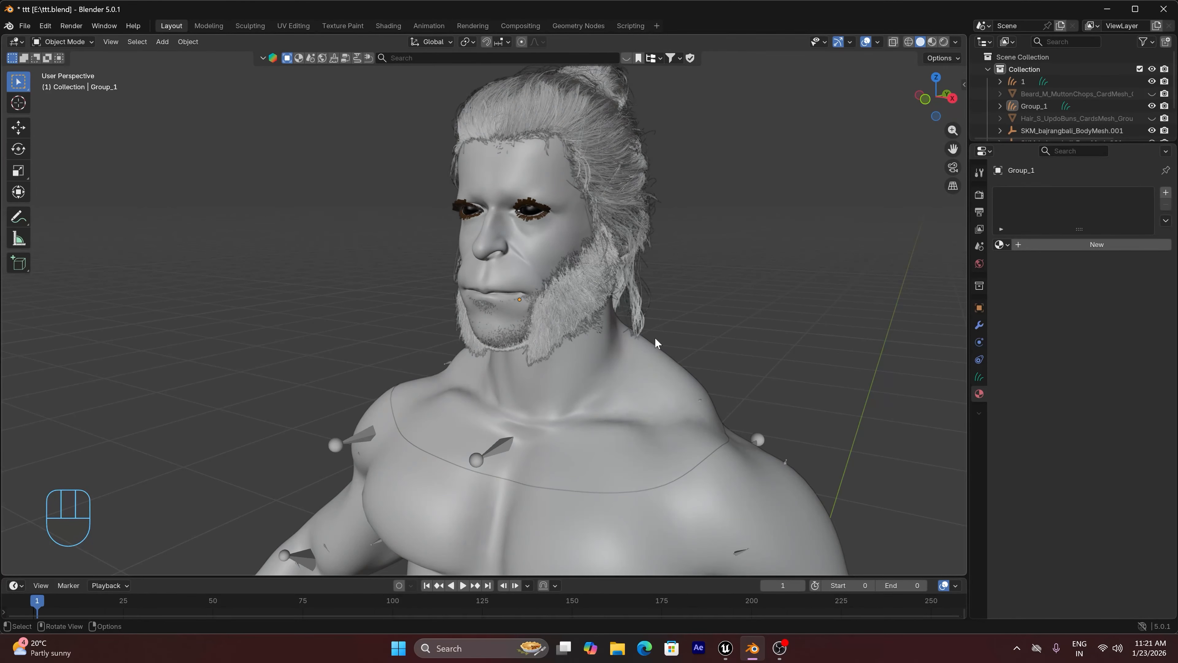
left_click(578, 297)
left_click(606, 114, "shift")
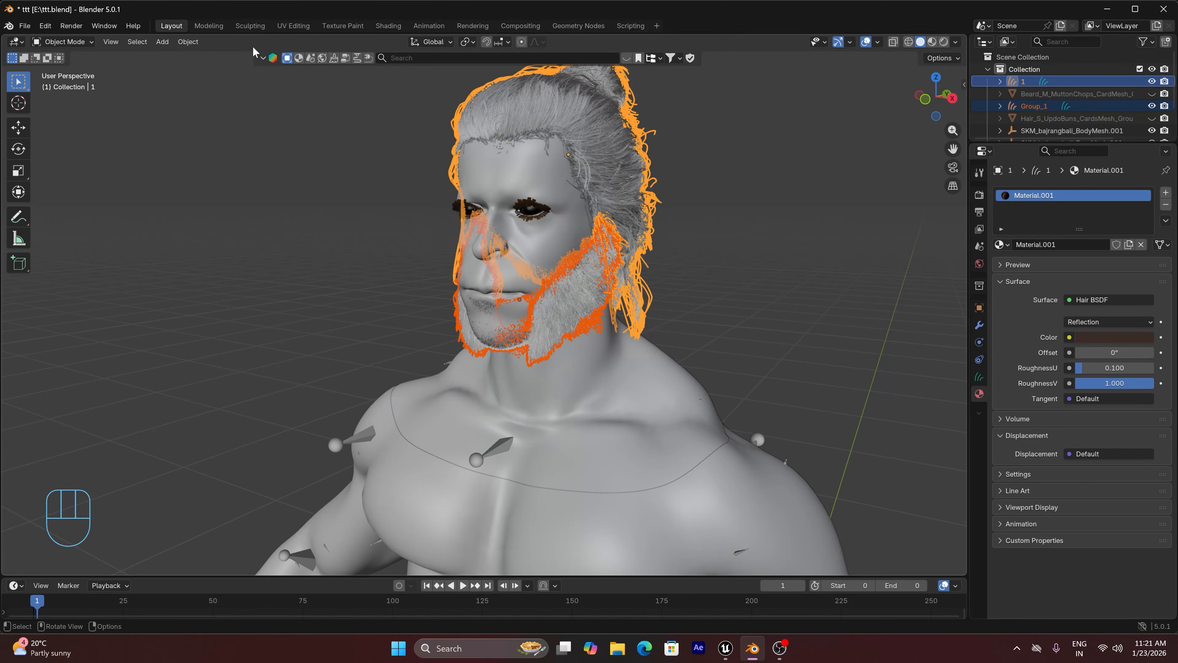
left_click(188, 42)
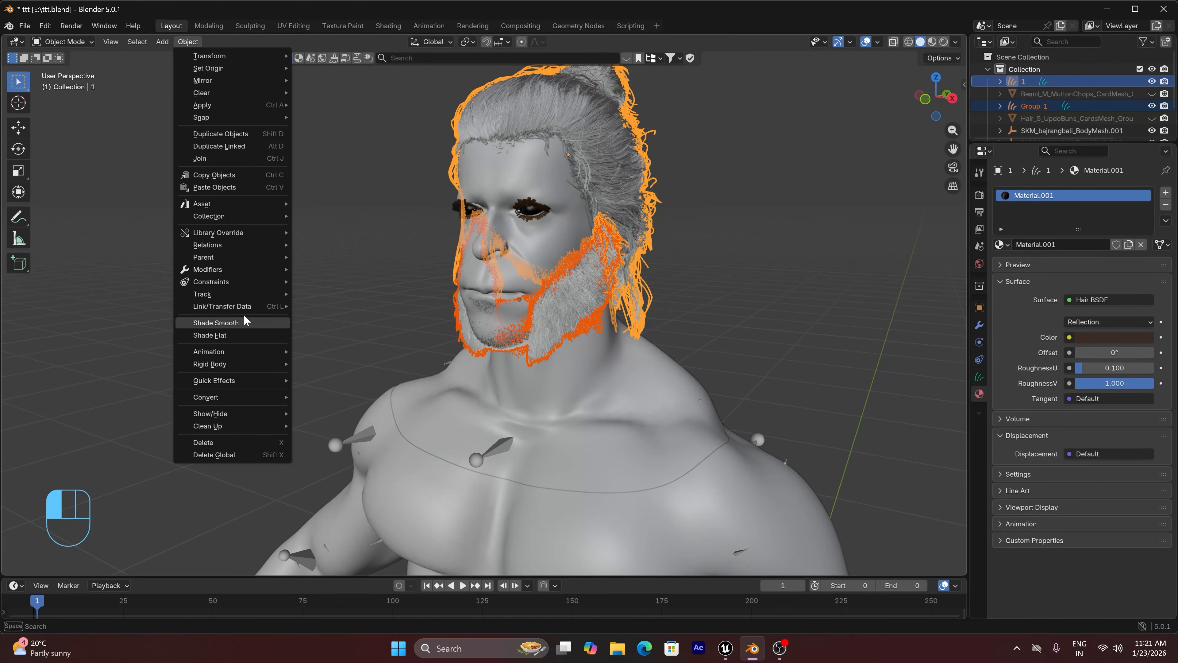
mouse_move(244, 307)
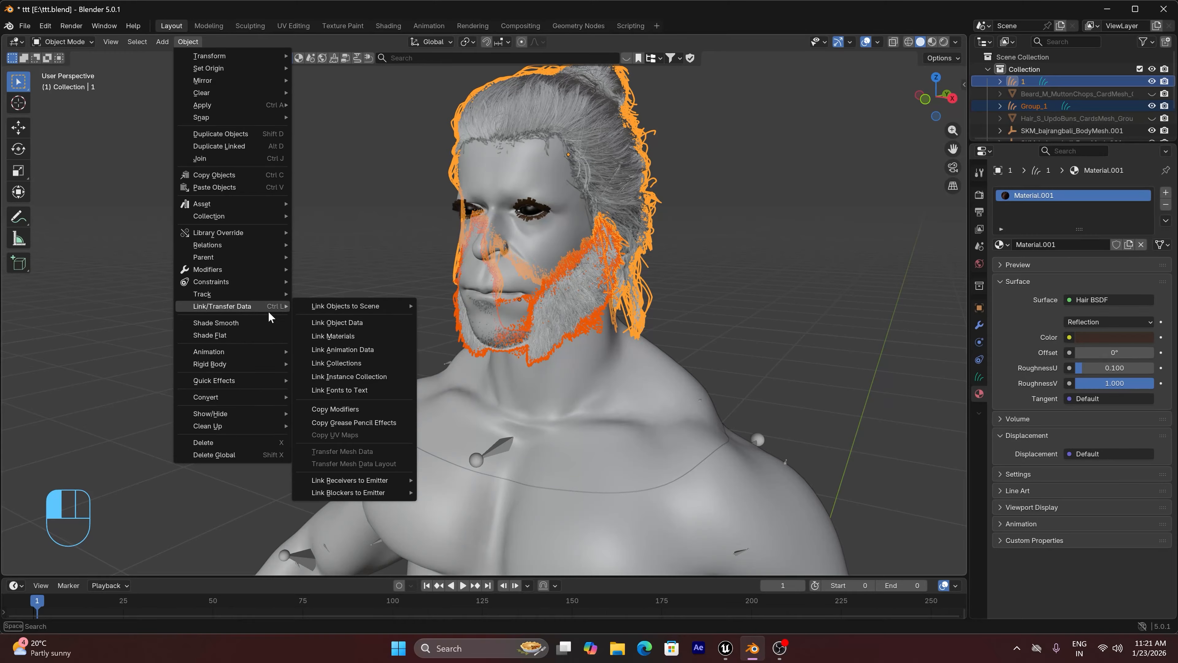
left_click(339, 336)
left_click(746, 306)
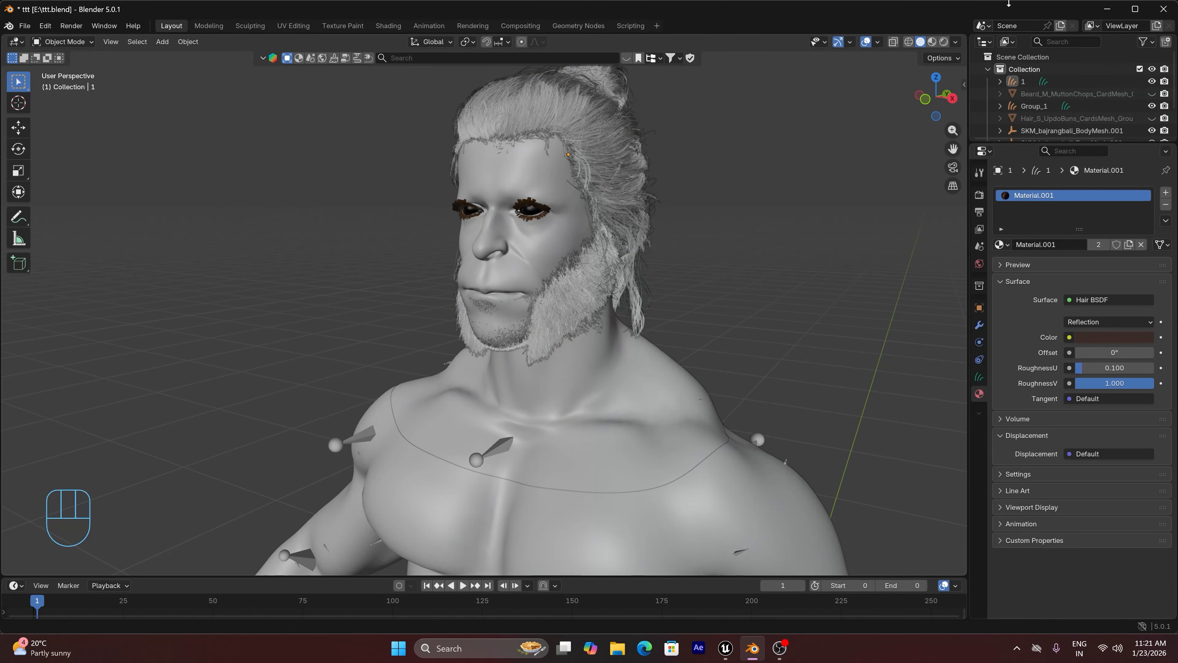
left_click(943, 42)
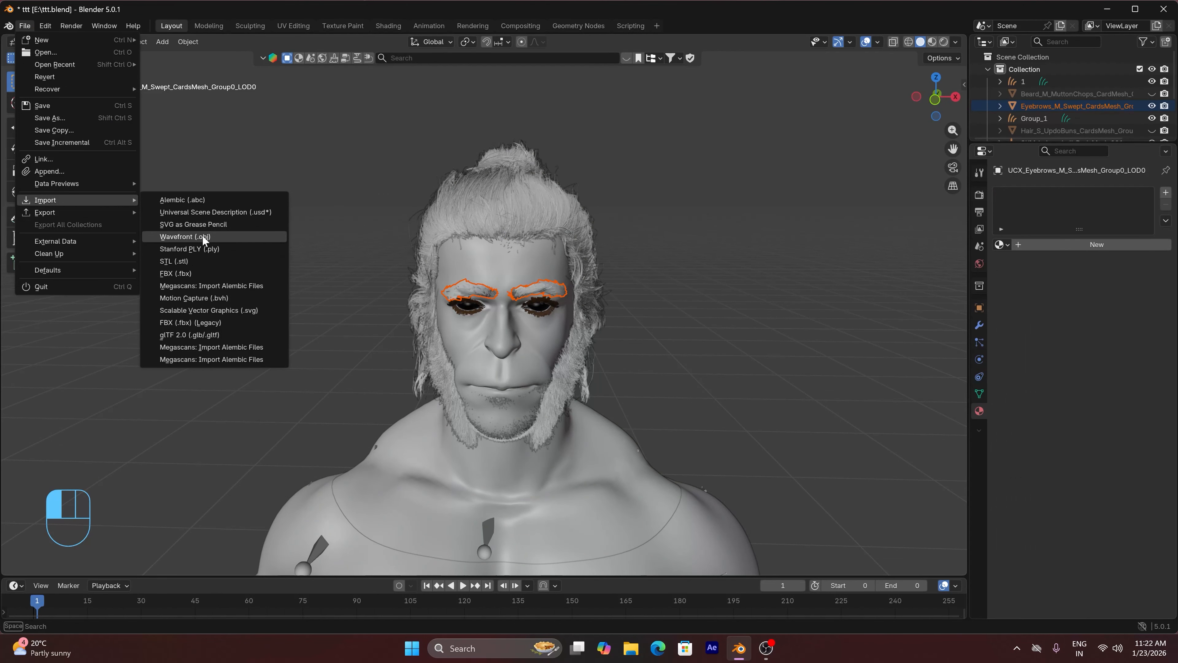
In Edit Mode, delete the stray straight strands from the eyebrow curves object 0
key("Tab")
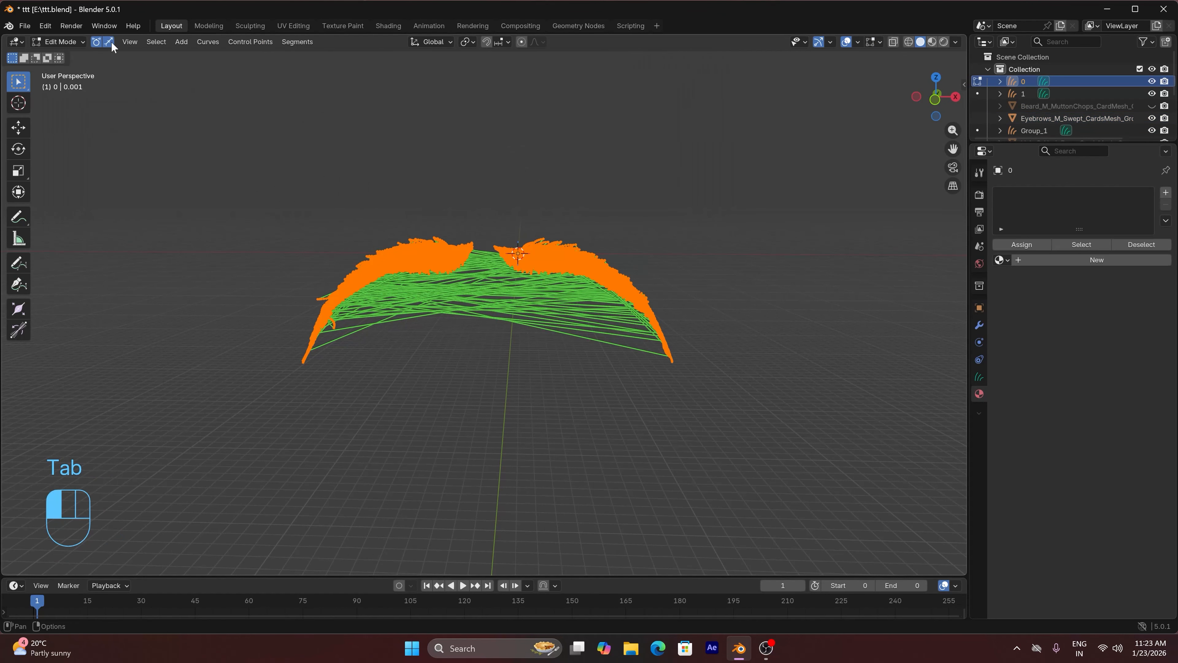
key("x")
key("x")
key("x")
key("x")
key("x")
key("x")
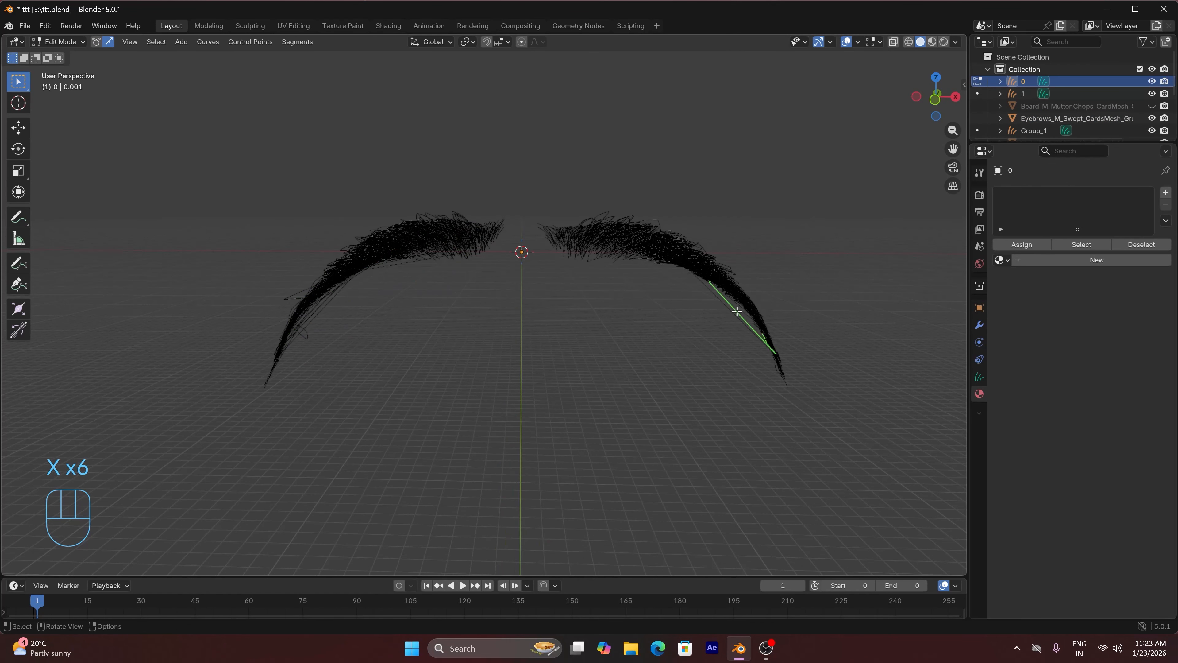
key("x")
key("x")
key("x")
key("x")
key("x")
key("x")
key("x")
key("x")
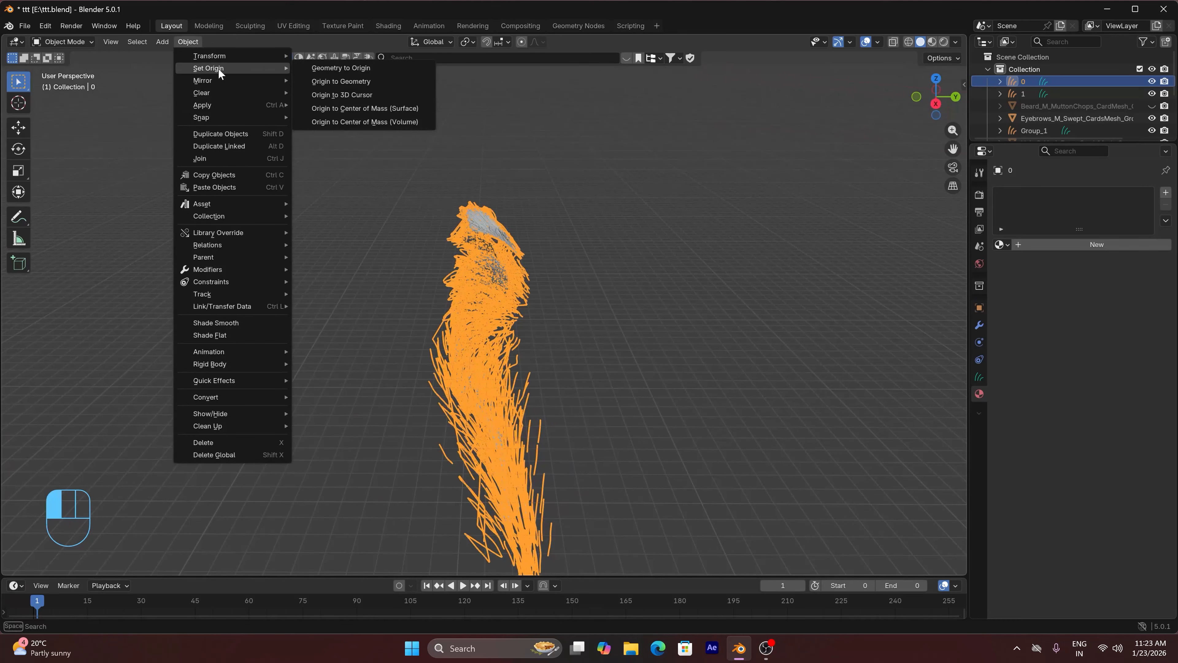
Copy the location and scale of the Eyebrows_M_Swept card mesh to the eyebrow curves
left_click(355, 82)
key("KP_Decimal")
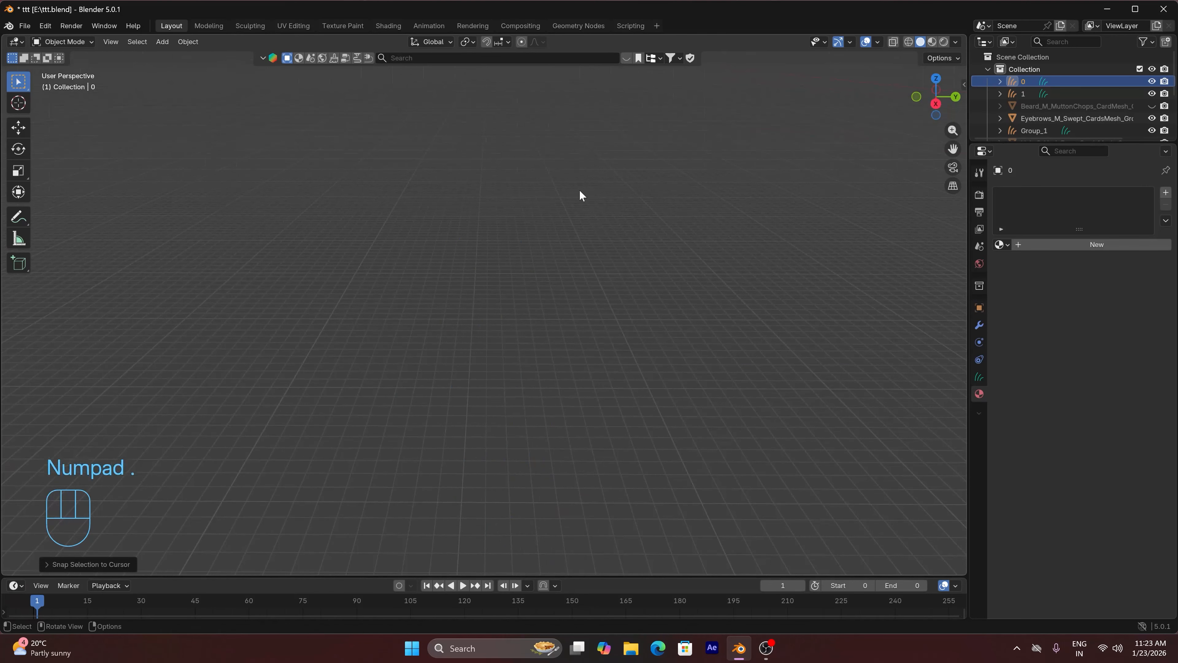
key("ctrl+c")
key("ctrl+c")
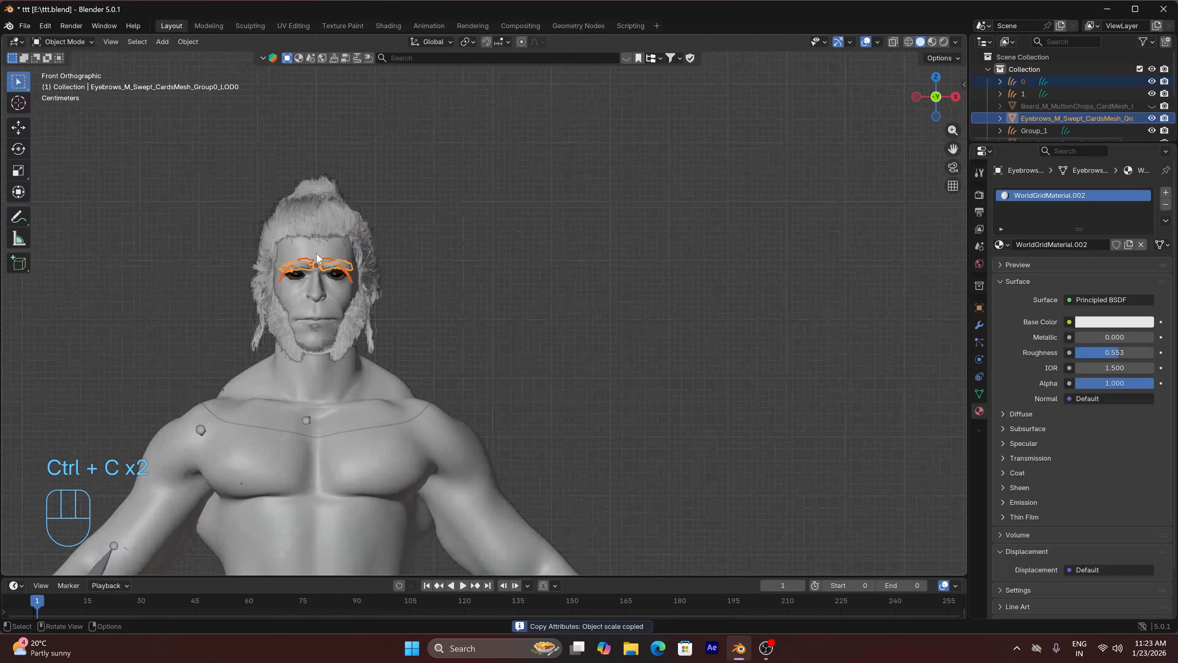
Rotate the eyebrow curves to line up with the card eyebrows, checking the fit in front view
key("r")
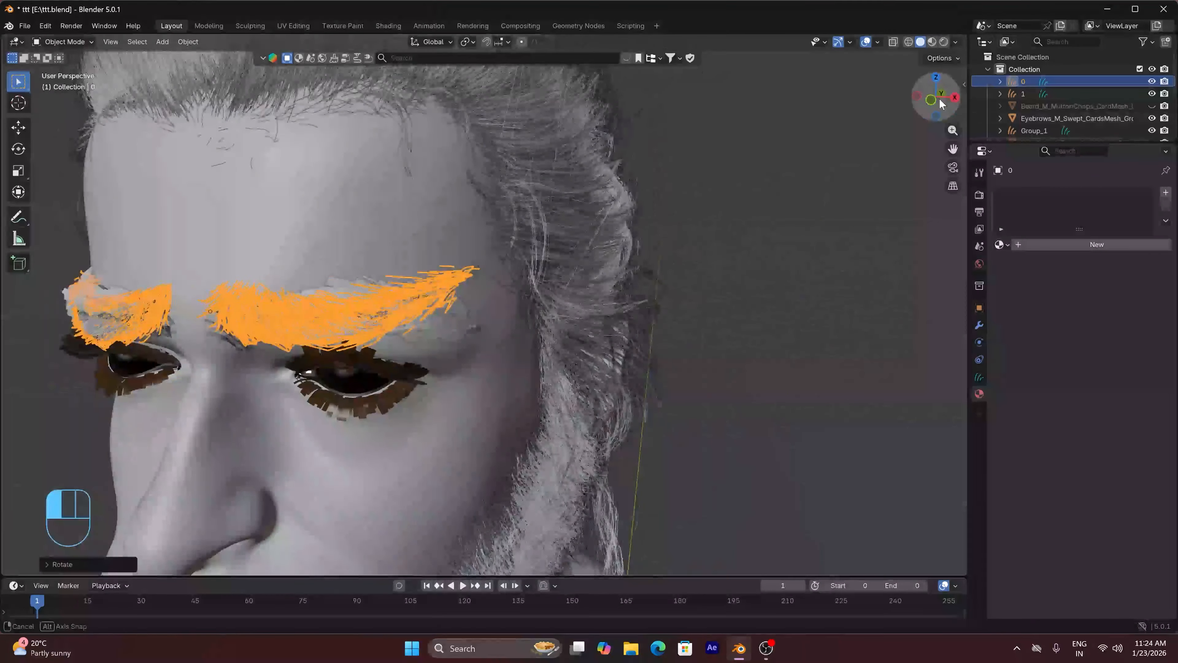
key("KP_1")
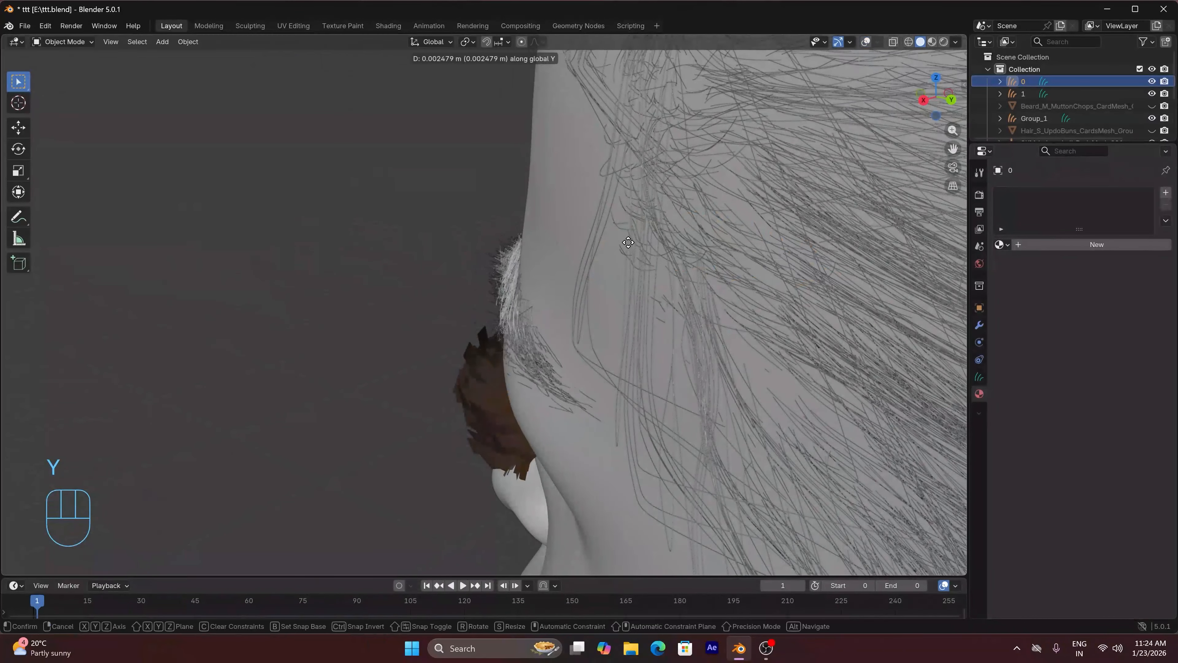
key("KP_1")
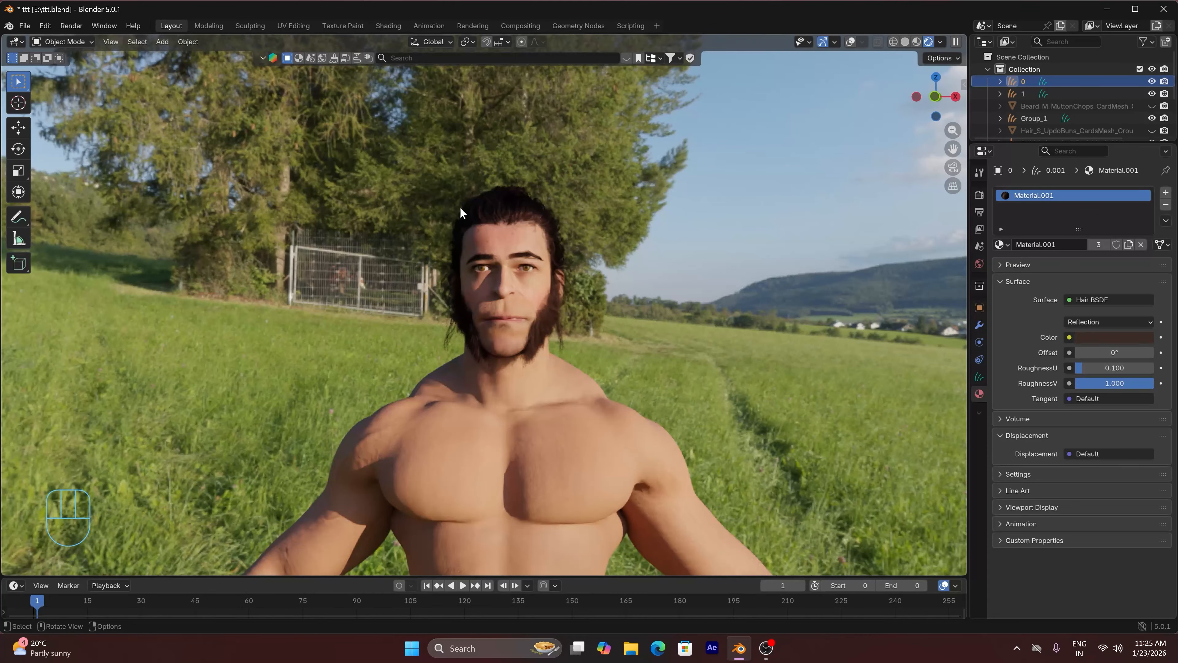
Examine the shaded hair, beard and eyebrows up close and switch the viewport to Material Preview
scroll(461, 207, "up", 2)
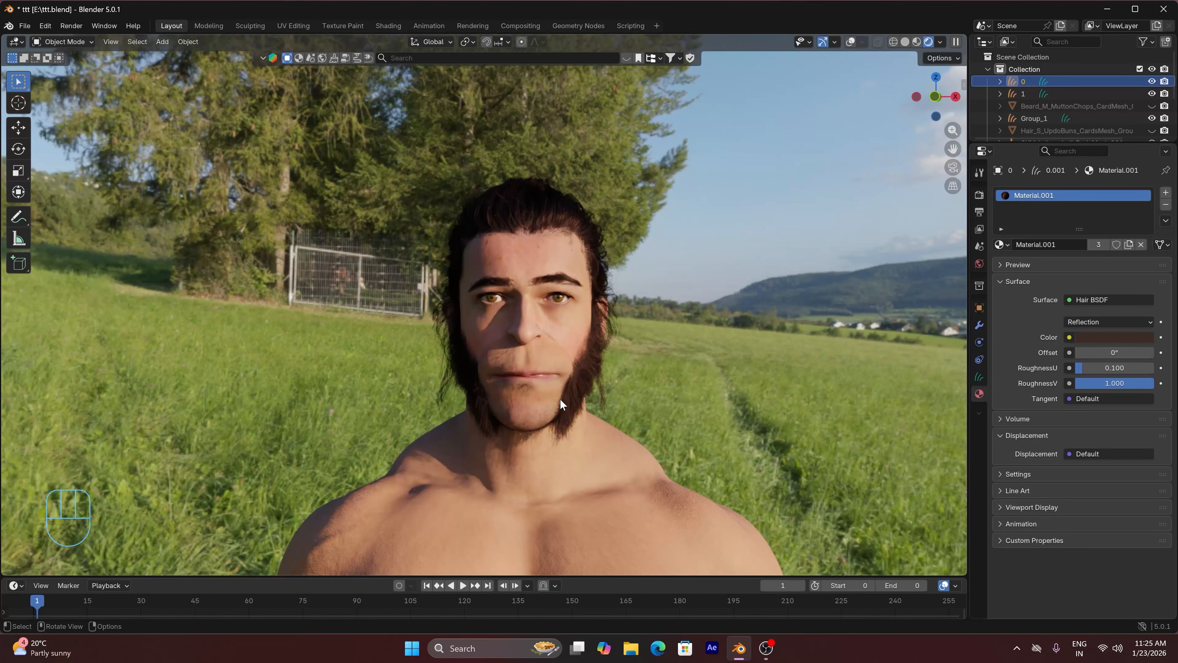
left_click(916, 42)
scroll(553, 293, "up", 2)
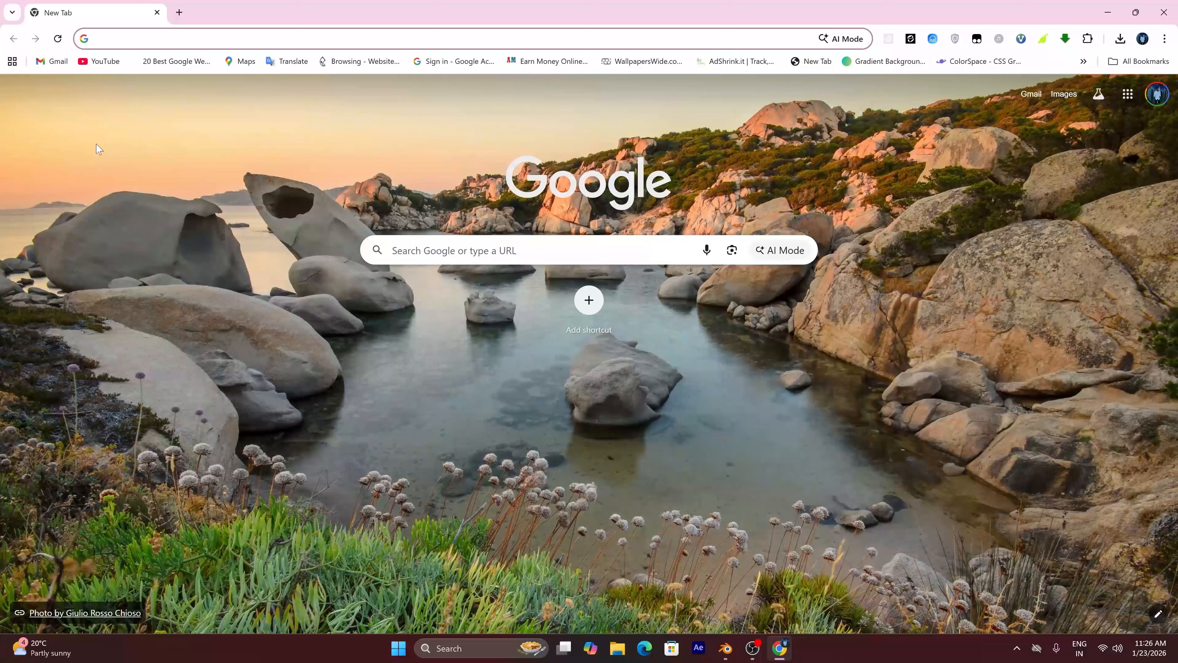
In Chrome, search for "hanumanji tilak png", show the image results and open the Pngtree page of the tilak image
type("hanumanji tilak png")
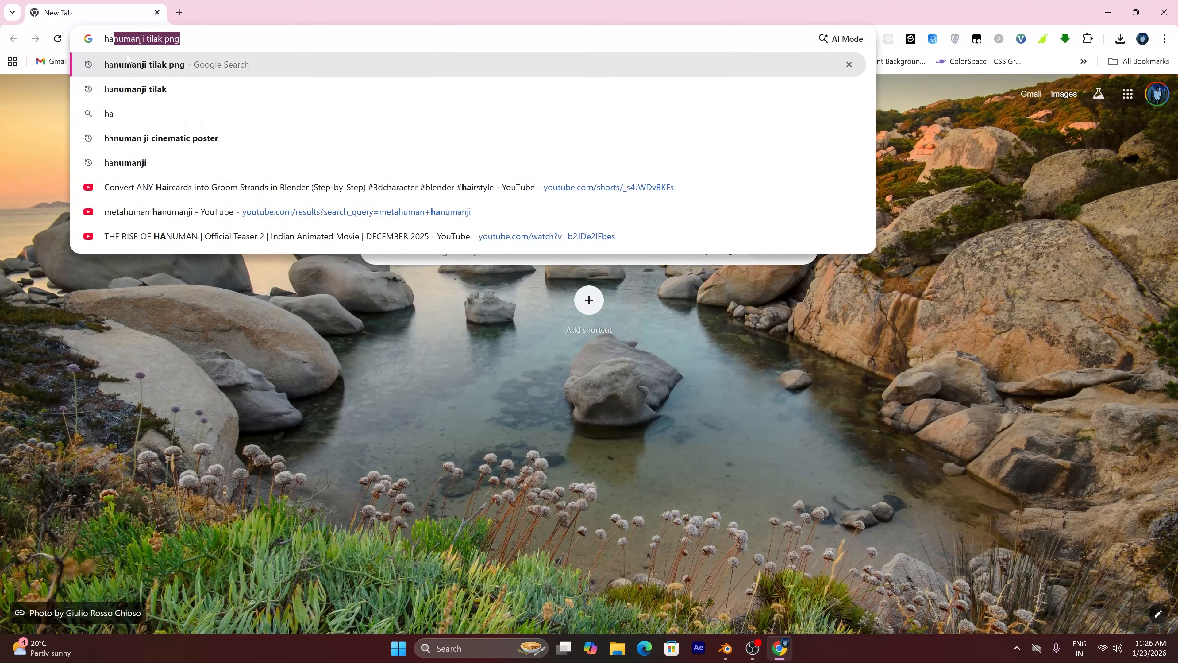
left_click(166, 68)
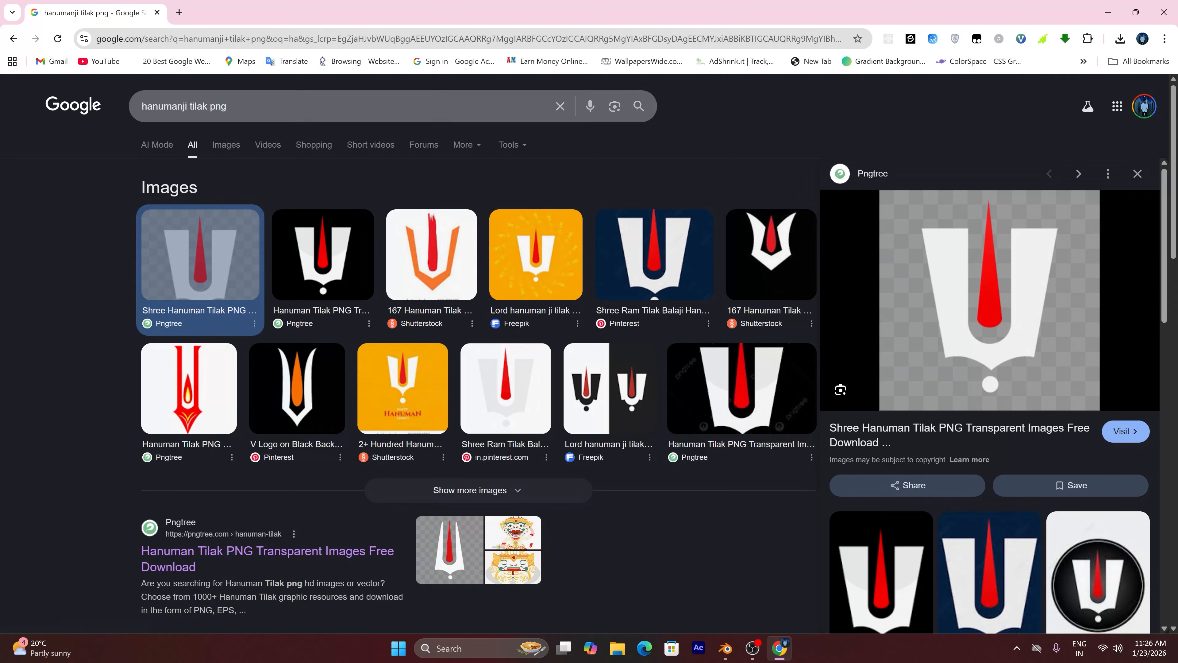
left_click(227, 145)
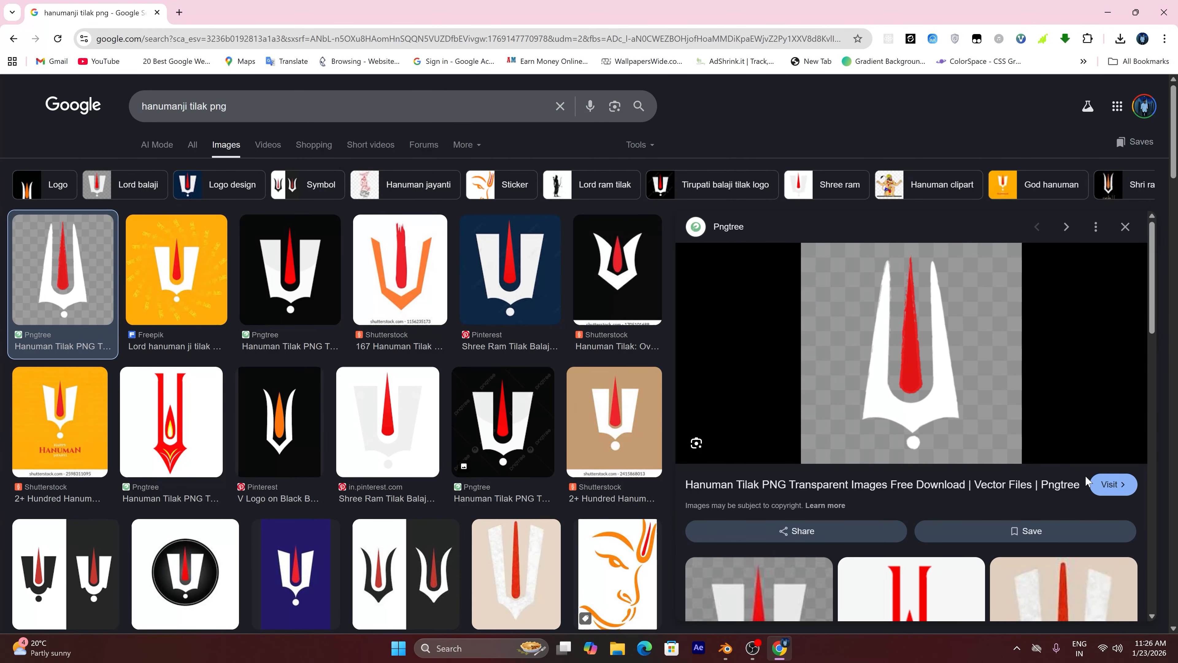
left_click(1113, 484)
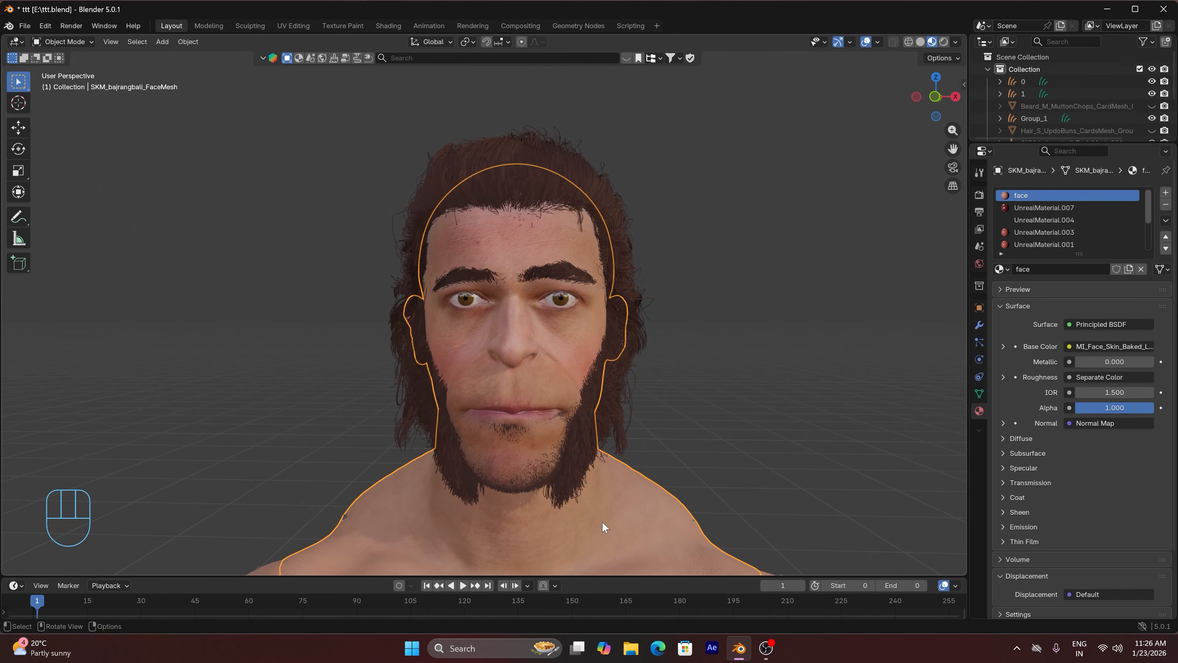
Back in Blender, split the 3D viewport vertically and turn the new area into a Shader Editor
right_click(583, 577)
left_click(546, 564)
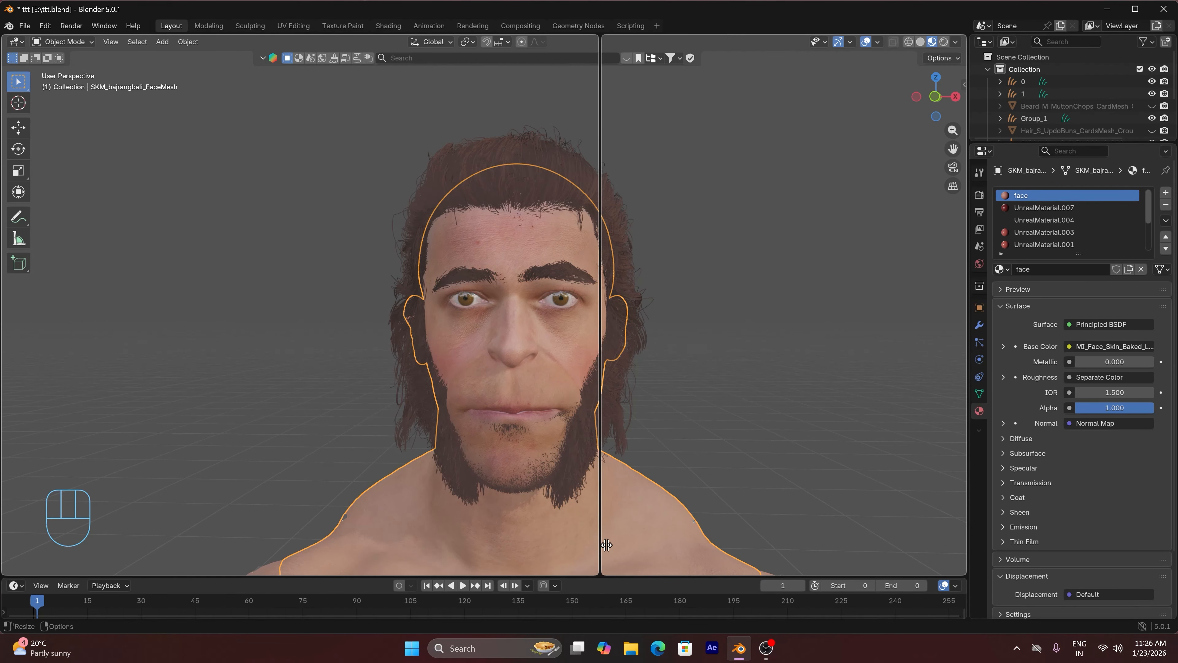
left_click(605, 548)
left_click(623, 41)
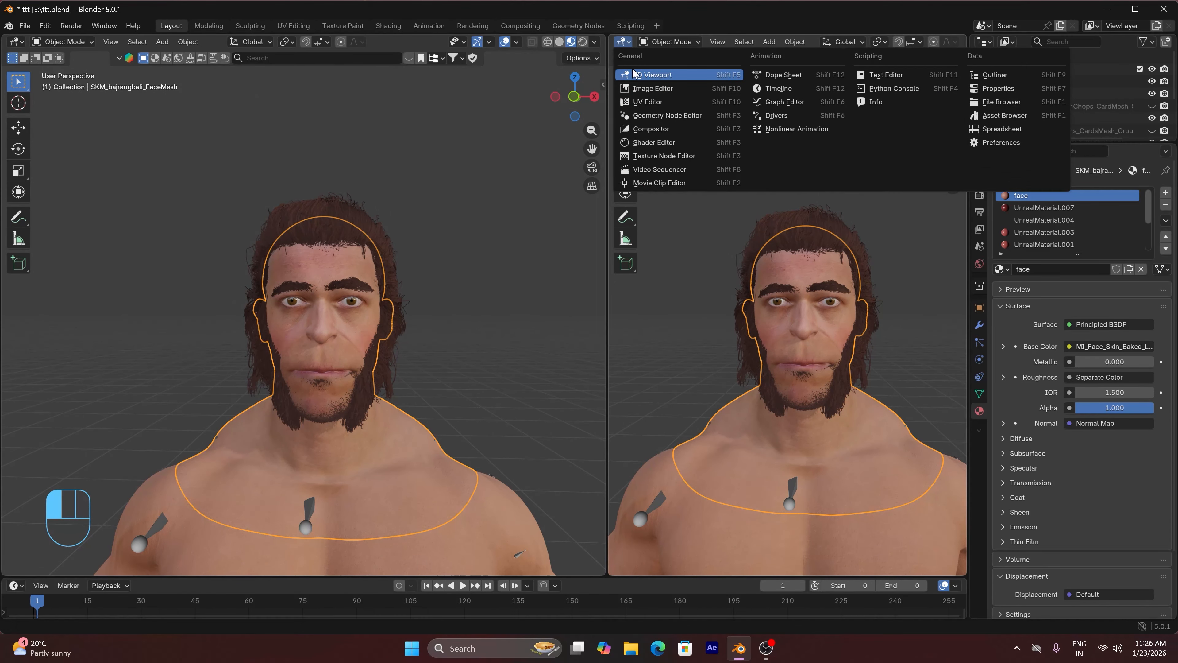
left_click(668, 144)
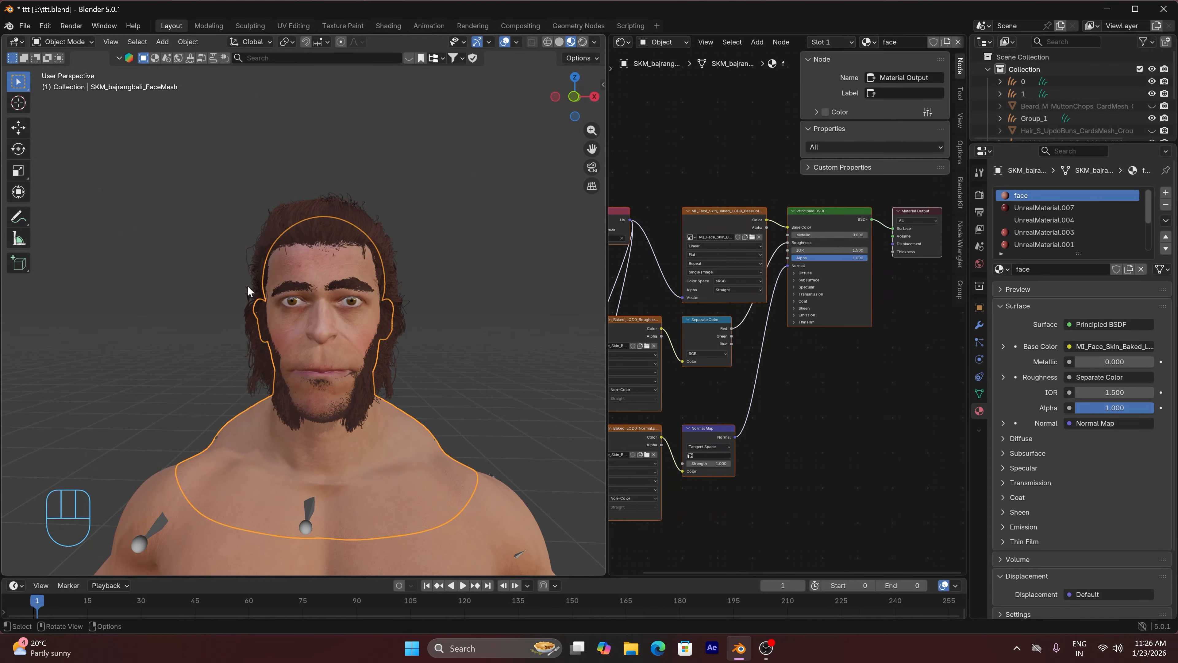
Place the 3D cursor on the forehead between the eyebrows, add a cube empty there and scale it down to a small box
scroll(247, 285, "up", 3)
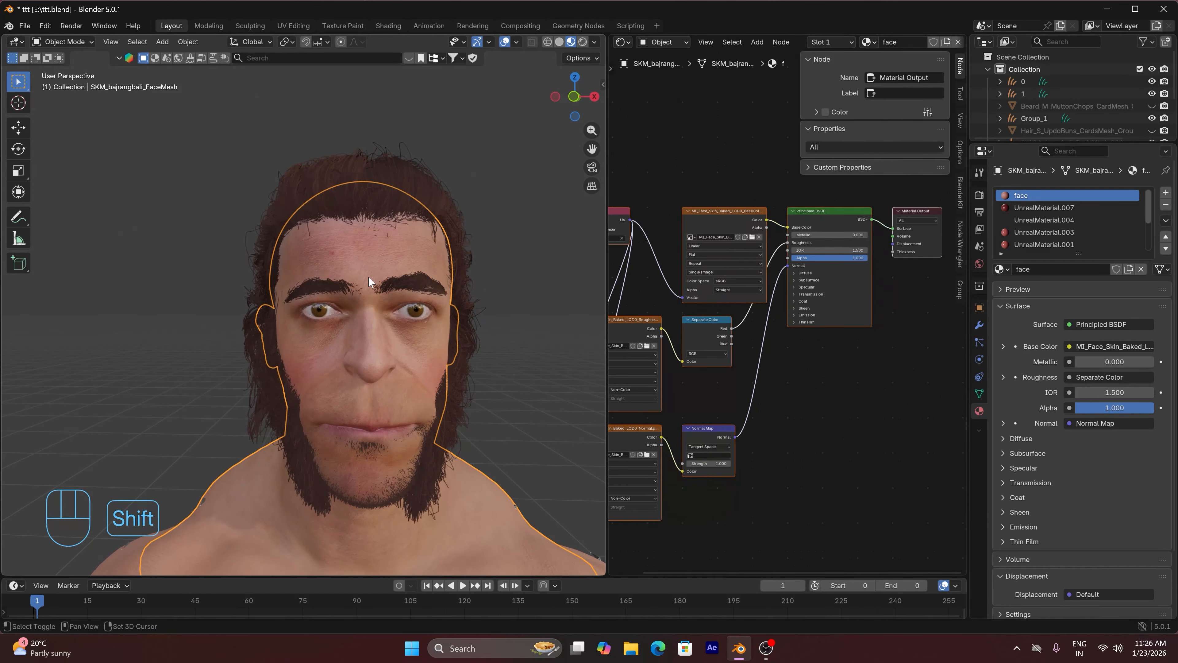
right_click(368, 276, "shift")
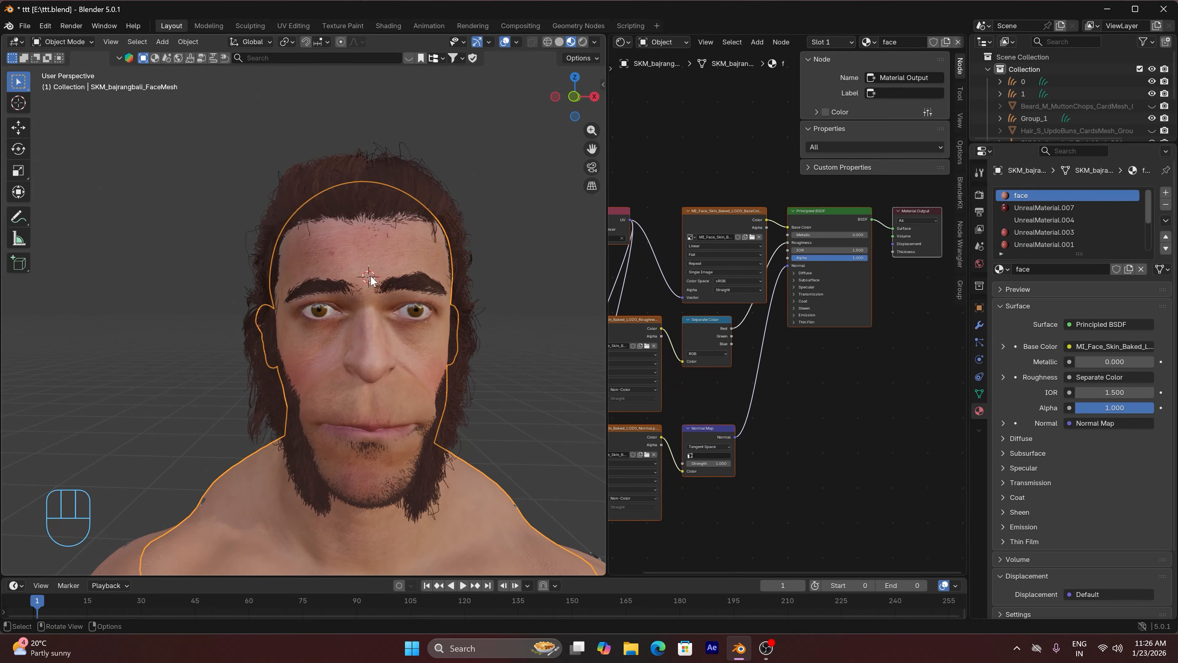
key("shift+a")
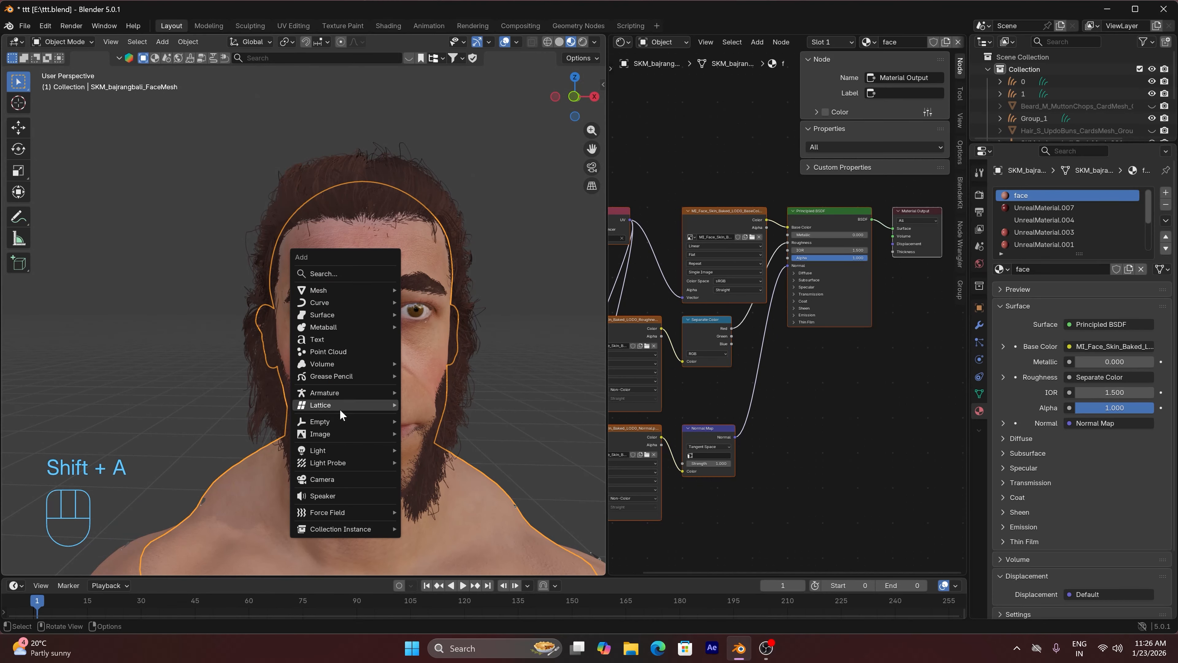
mouse_move(329, 420)
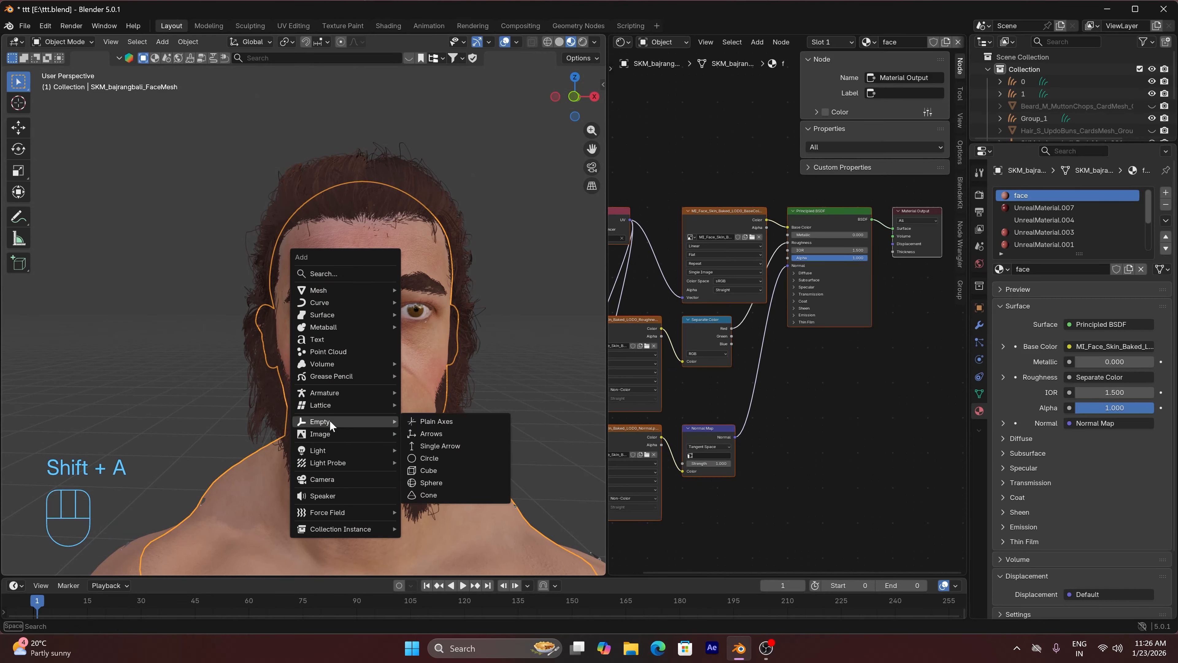
left_click(429, 470)
key("s")
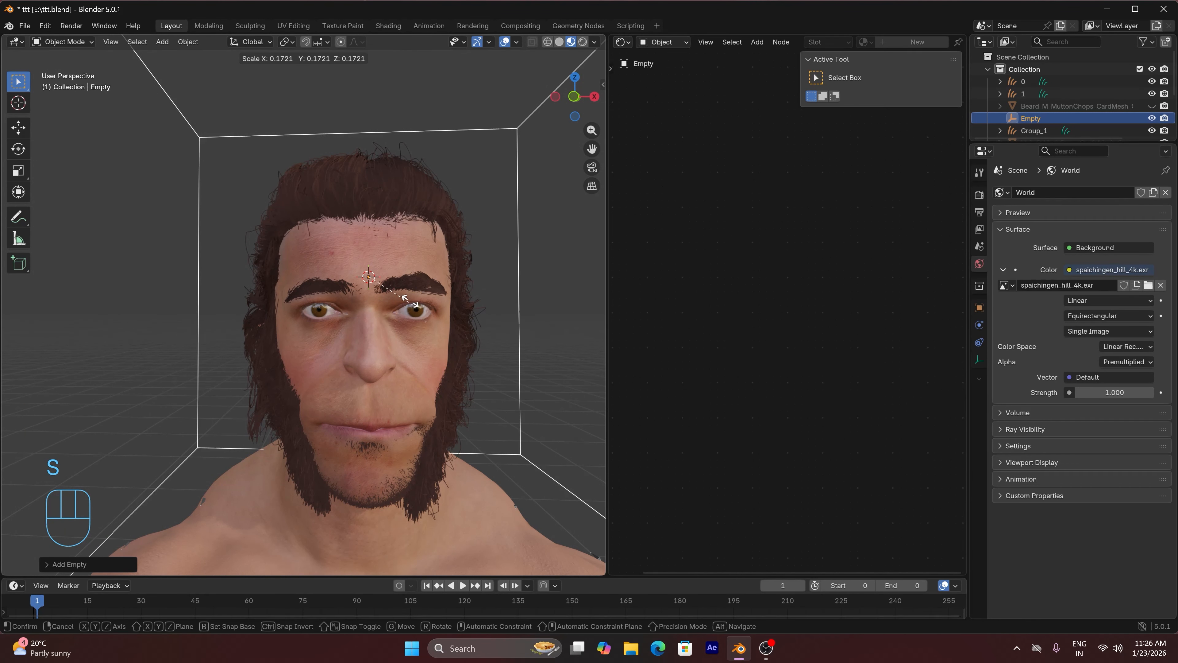
left_click(368, 275)
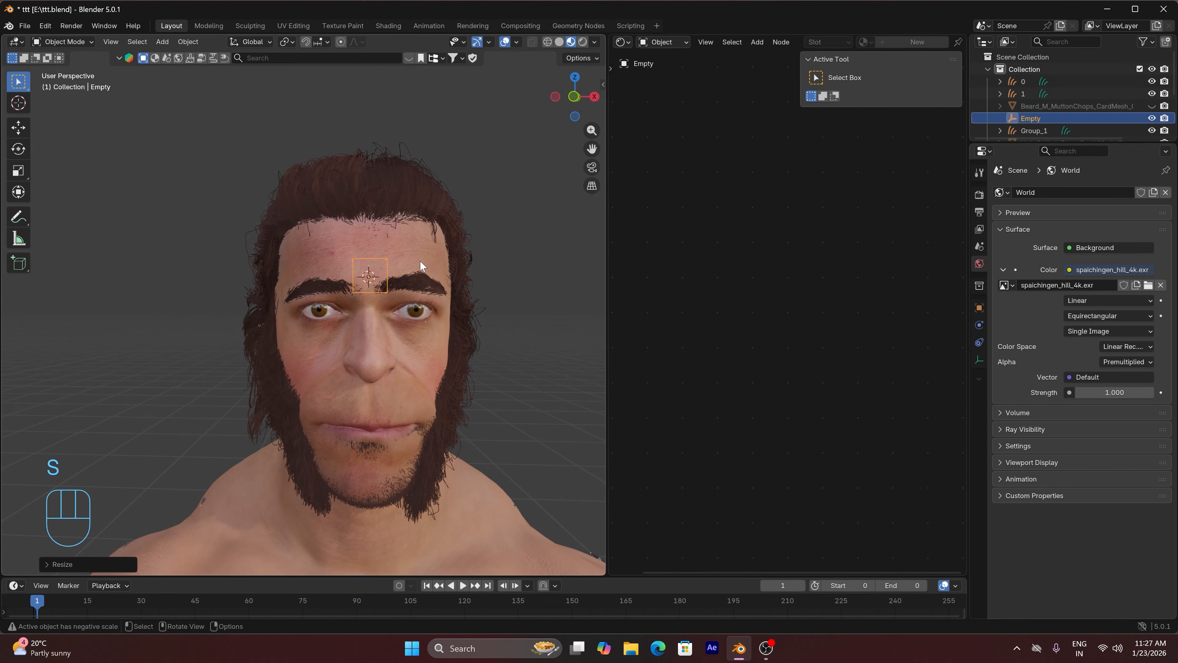
Select the face mesh and insert a Mix Color node between its base color texture and the Principled BSDF
left_click(427, 256)
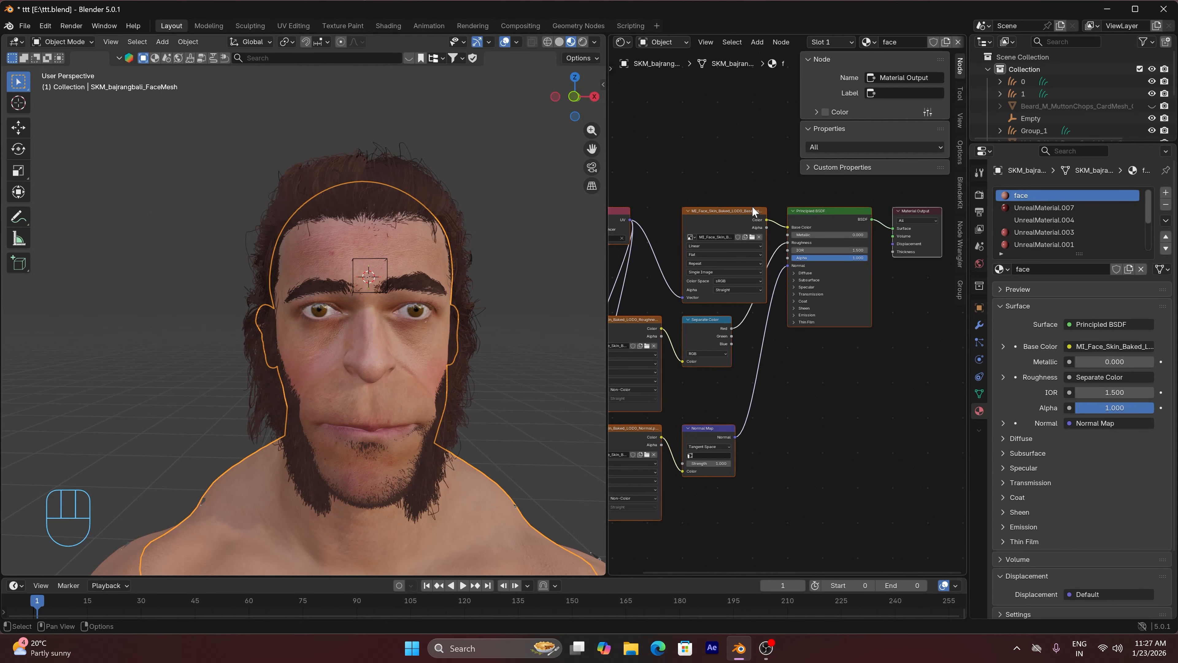
key("n")
key("shift+a")
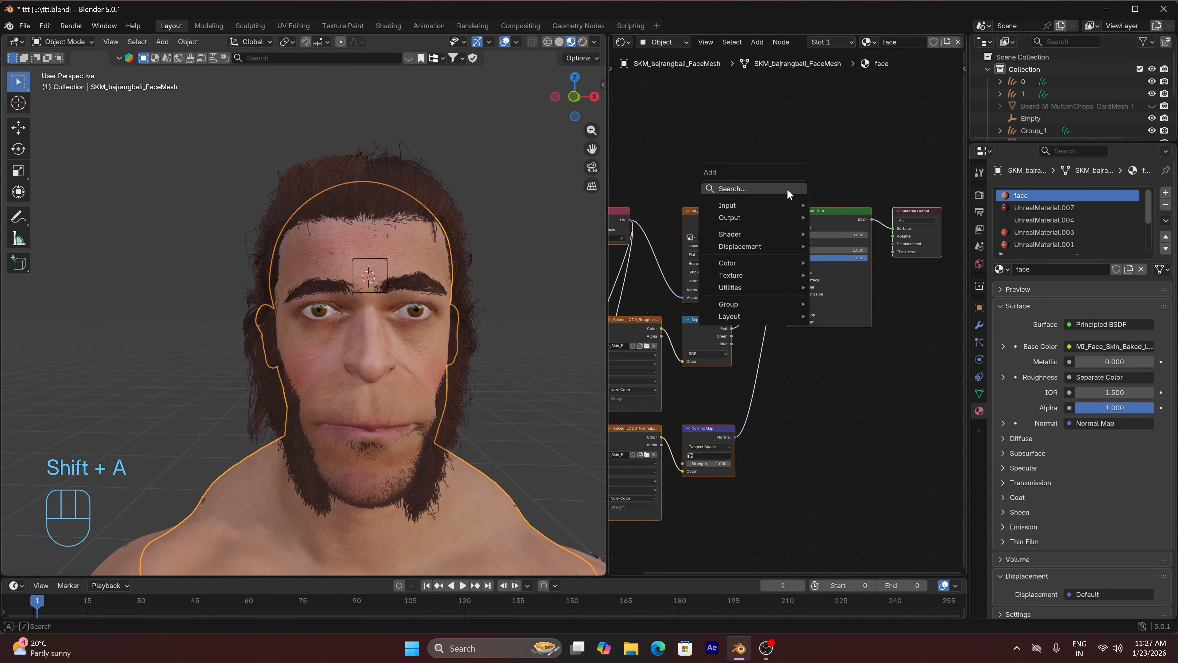
type("mi")
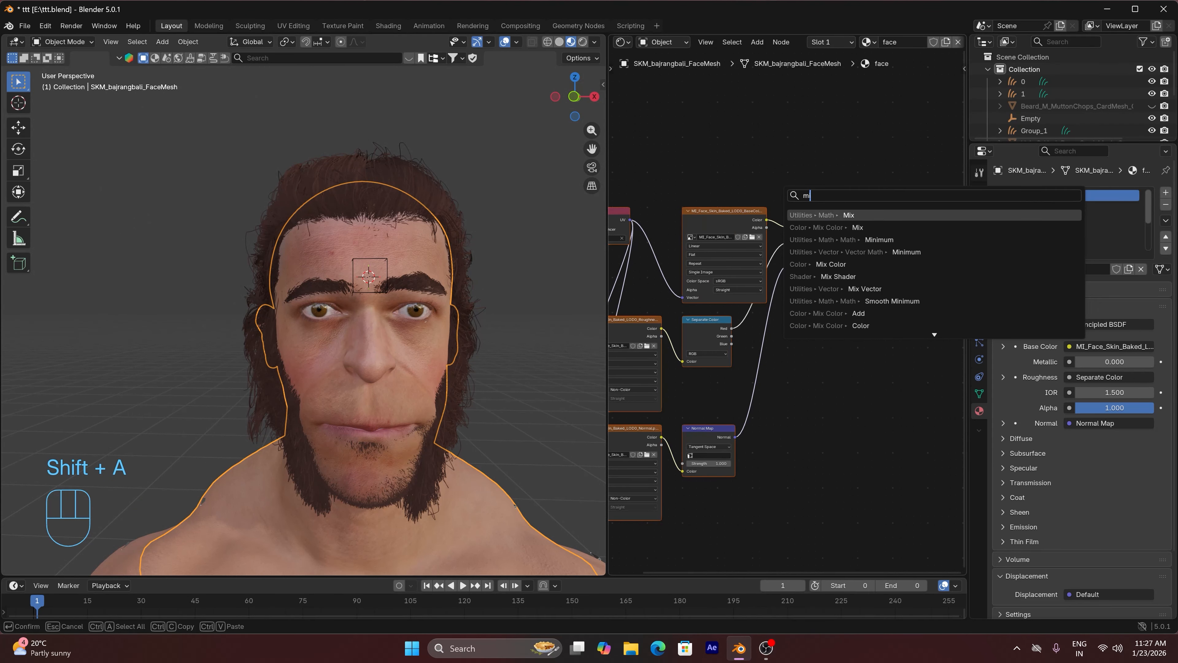
key("Down")
key("Down")
key("Down")
key("Down")
key("Return")
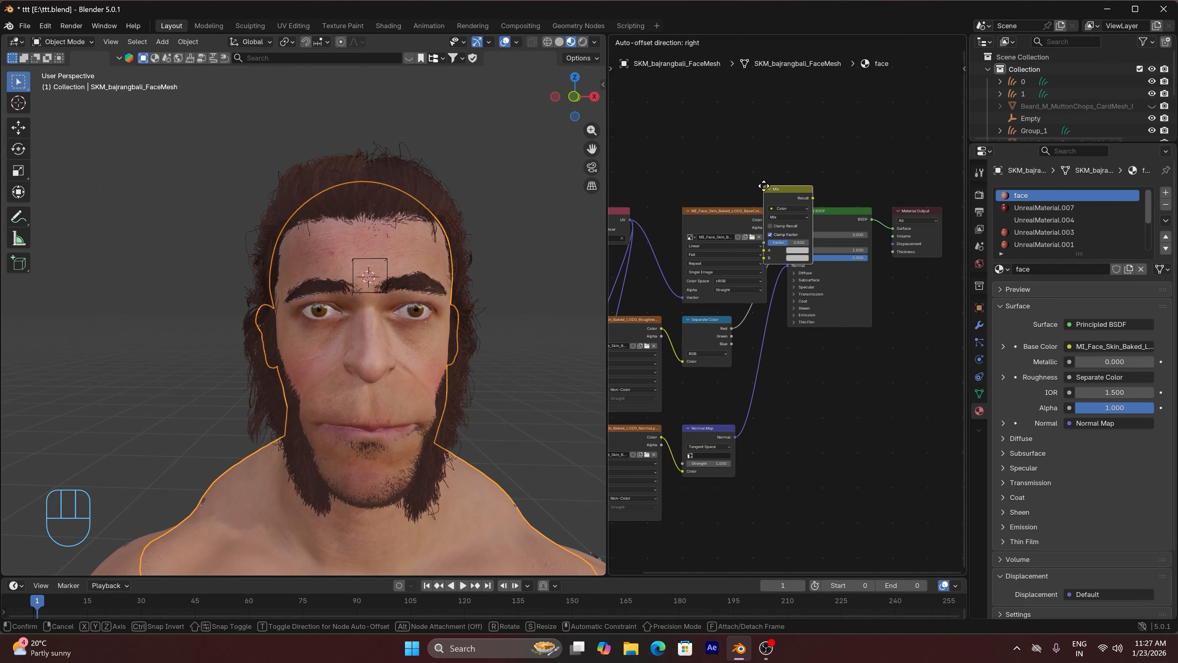
left_click(764, 186)
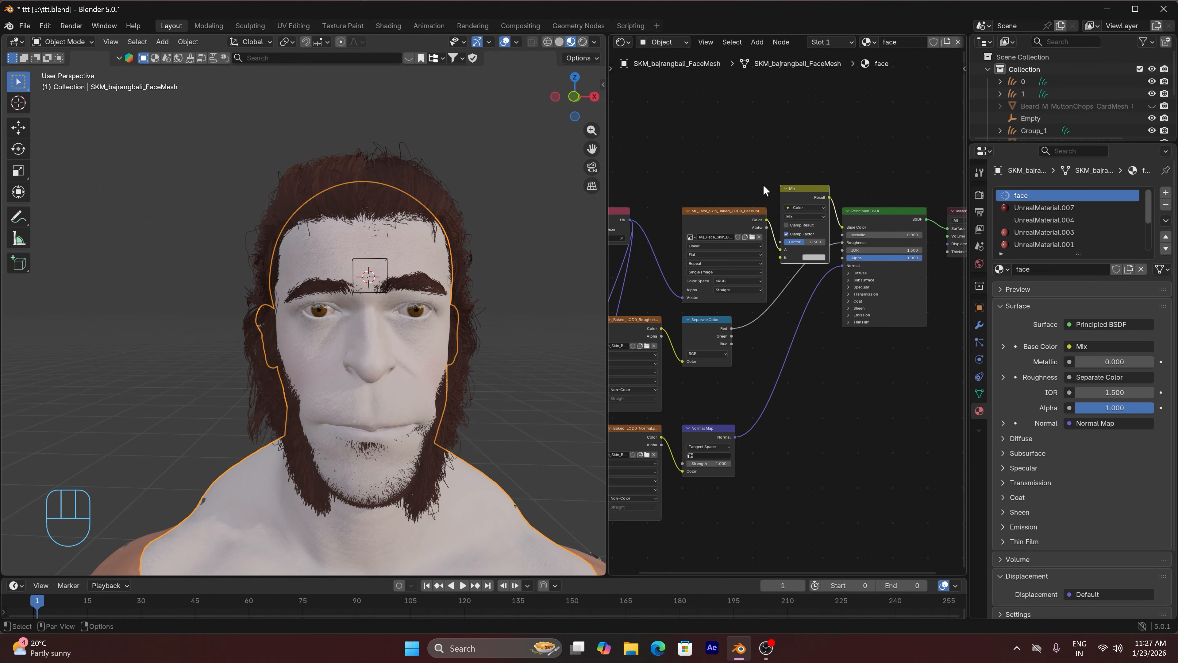
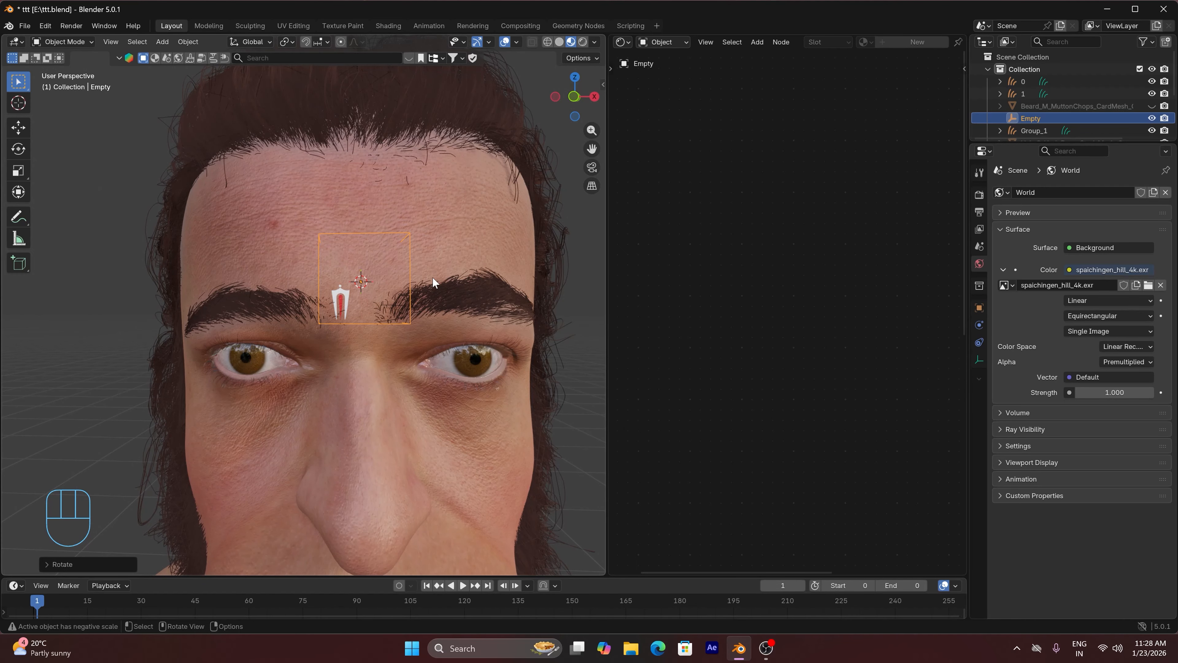
Undo the empty's previous rotation and rotate the cube empty 901° about the global Y axis
key("ctrl+z")
key("ctrl+z")
key("ctrl+z")
key("ctrl+z")
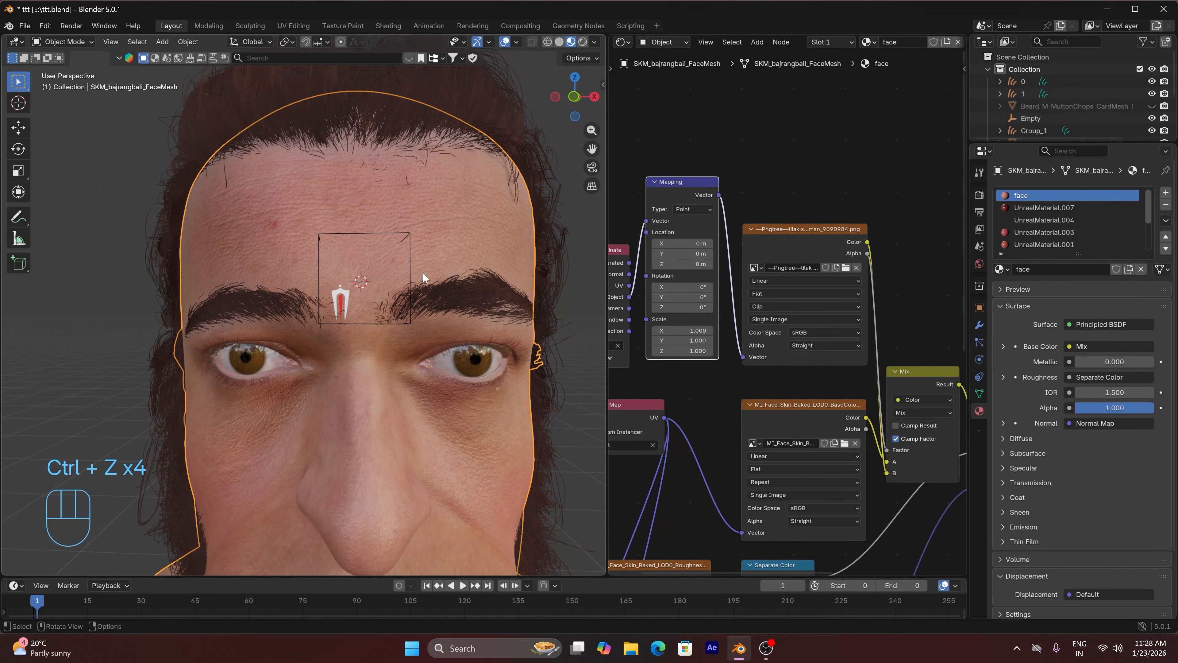
left_click(407, 235)
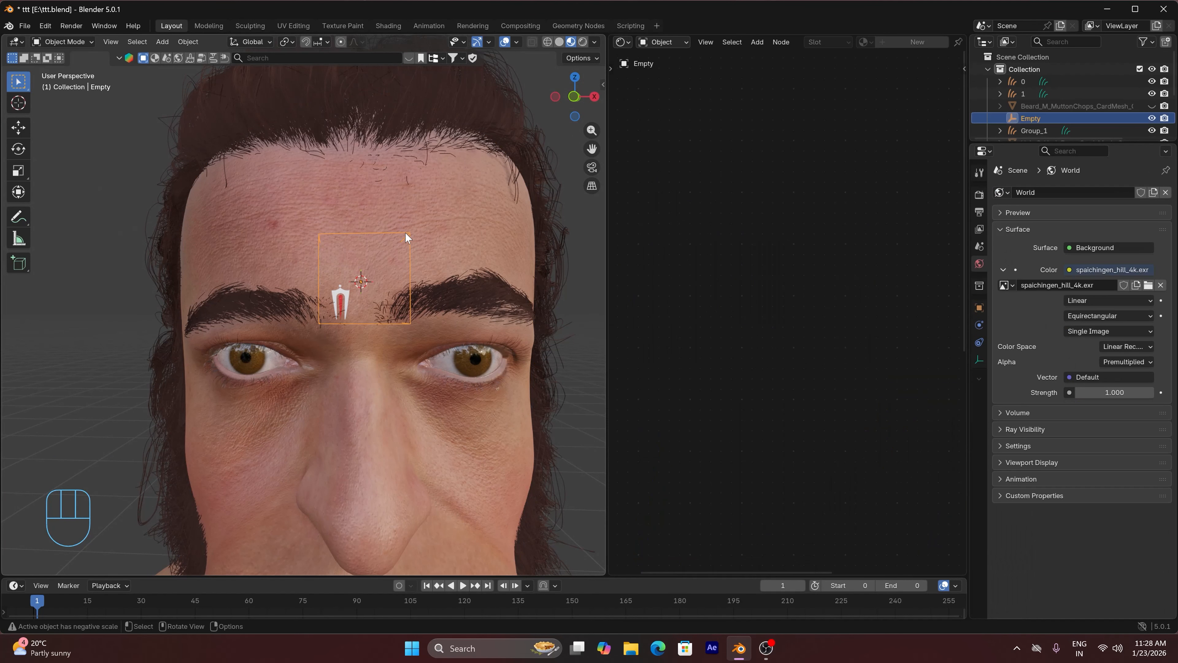
key("r")
key("x")
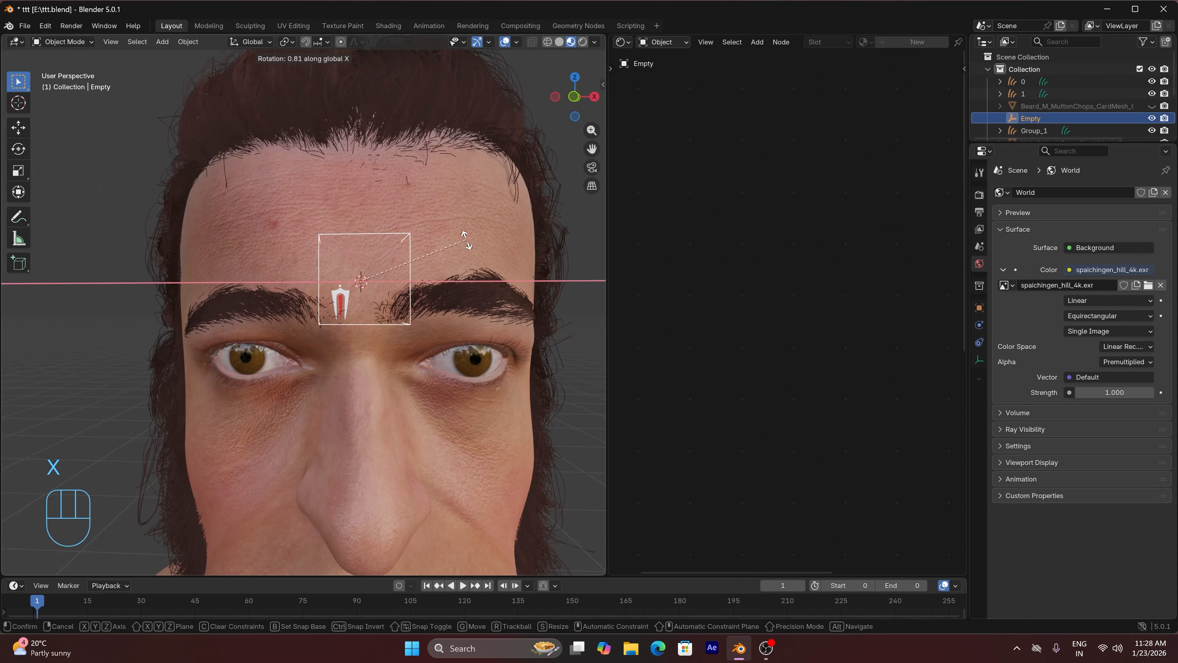
key("y")
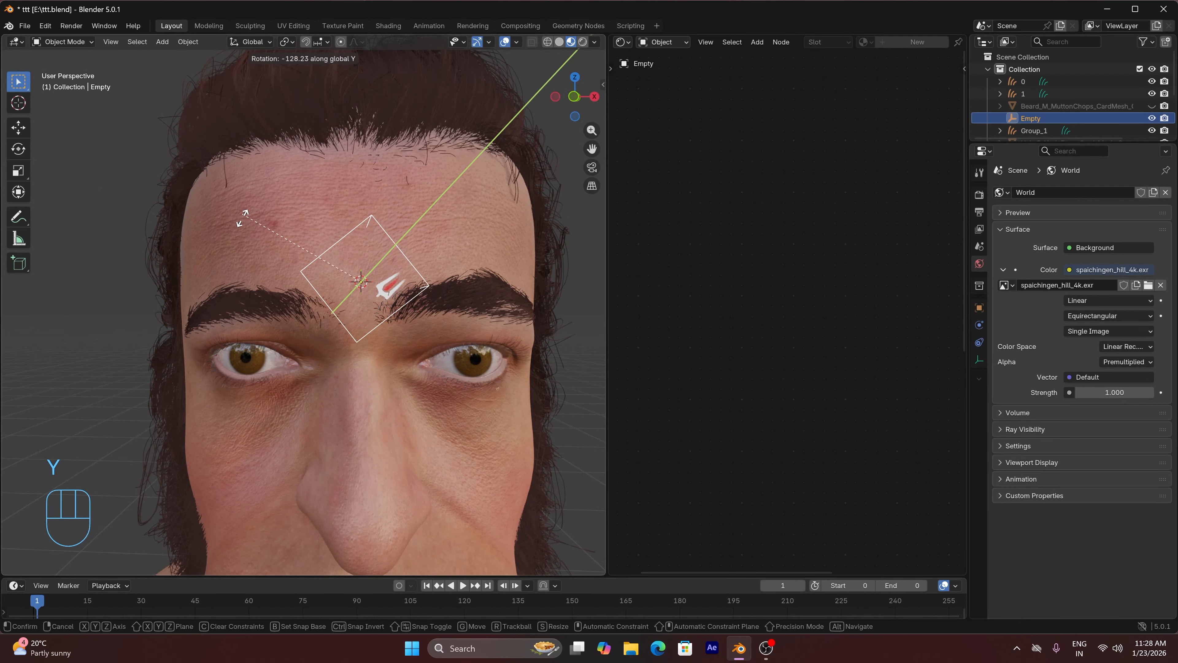
type("90")
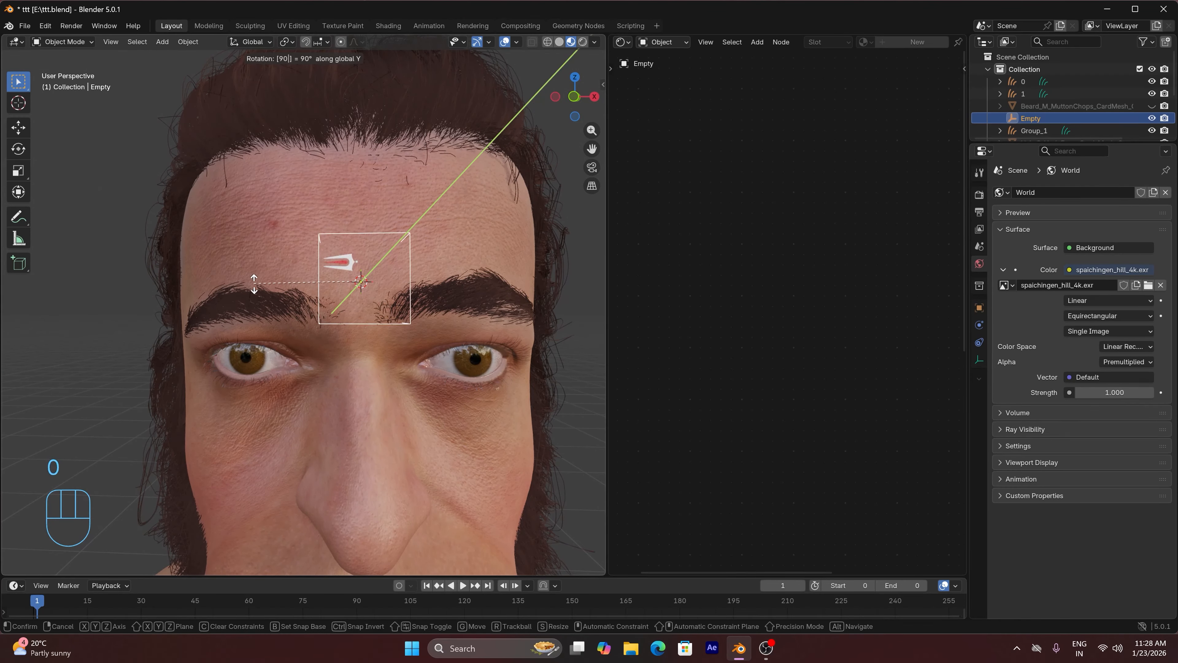
type("1")
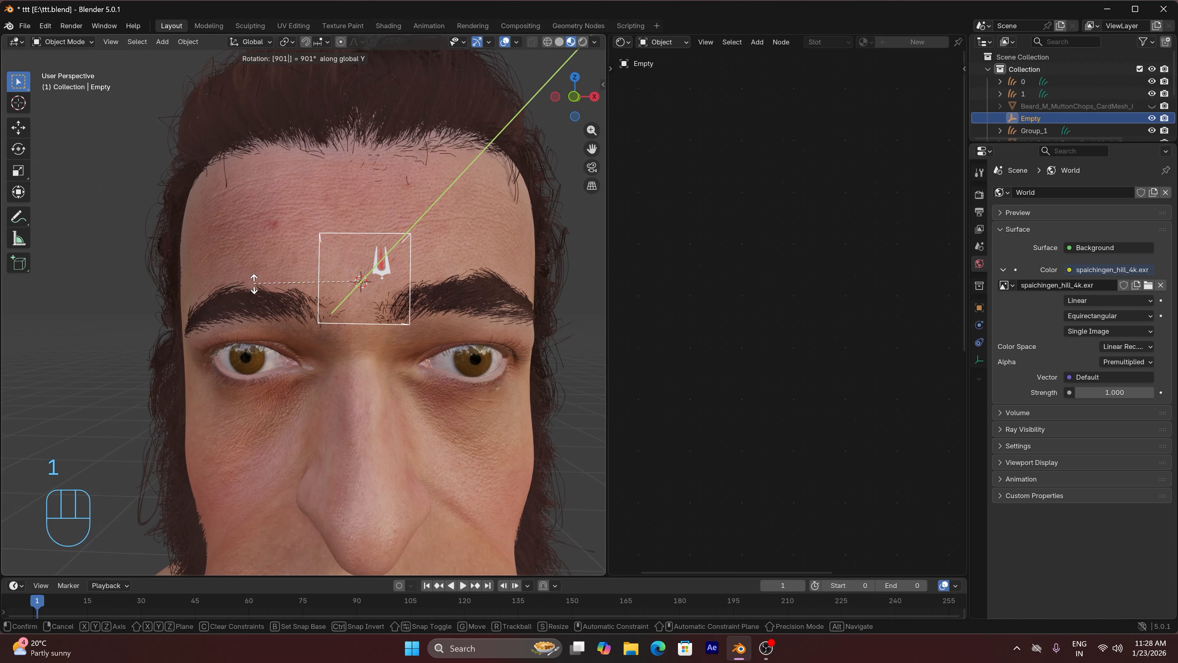
left_click(254, 283)
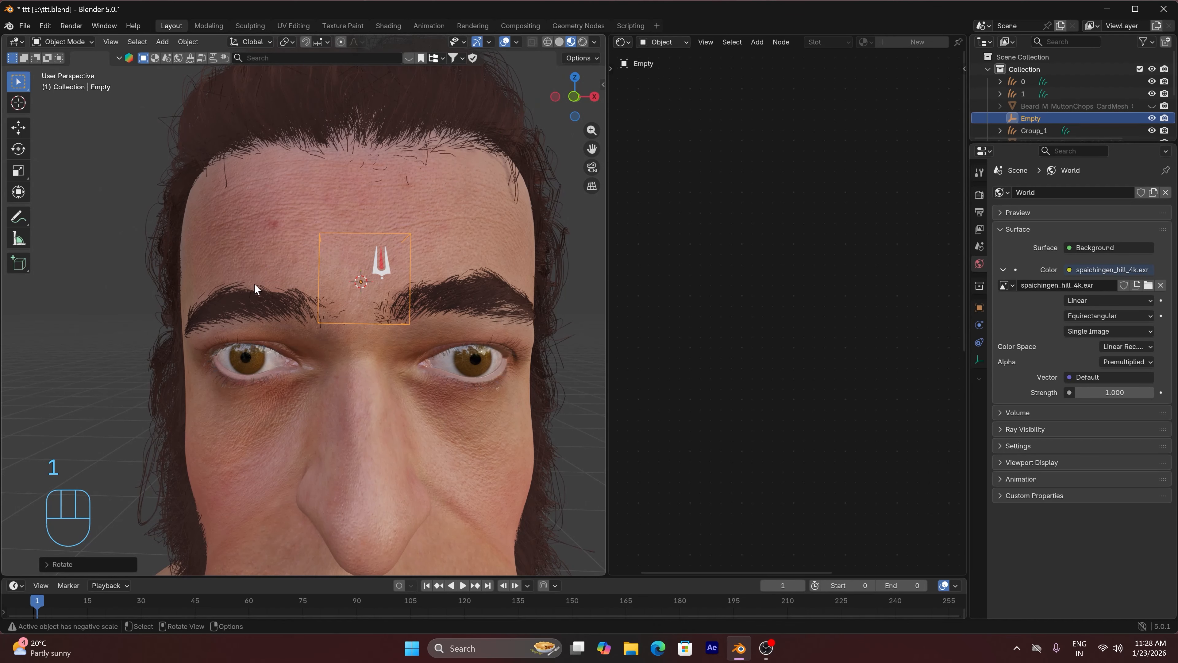
In the face material's tilak Mapping node, set Location X, Y and Z to 0.5 m and Scale X, Y and Z to 0.5
left_click(460, 247)
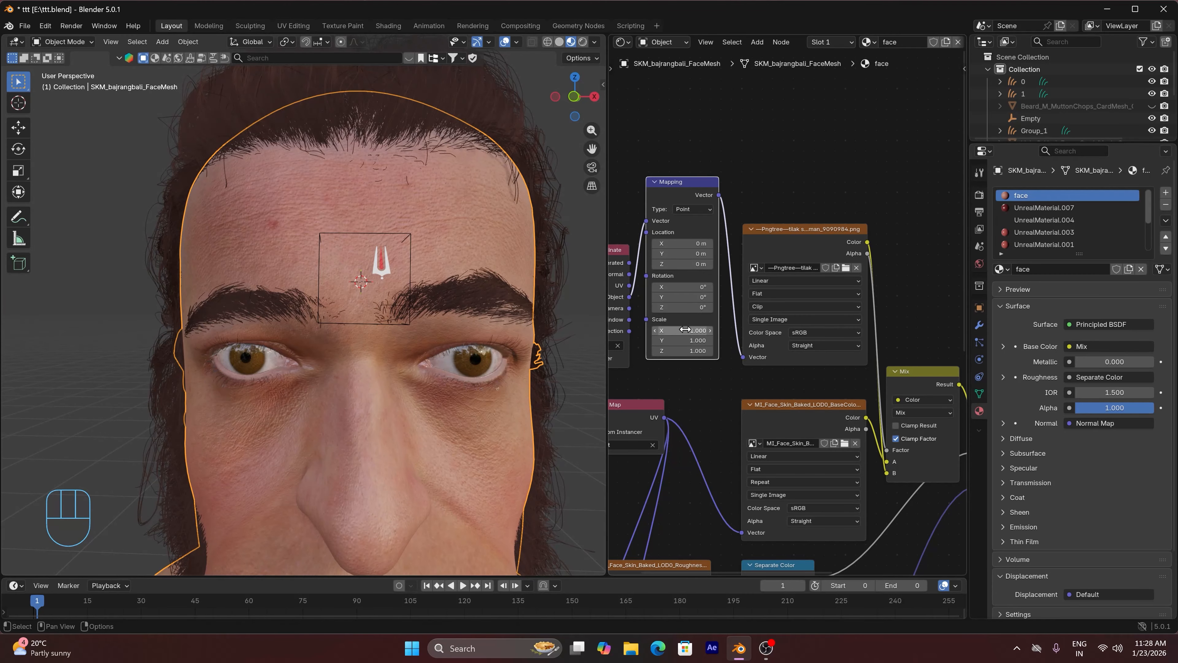
left_click_drag(686, 244, 686, 243)
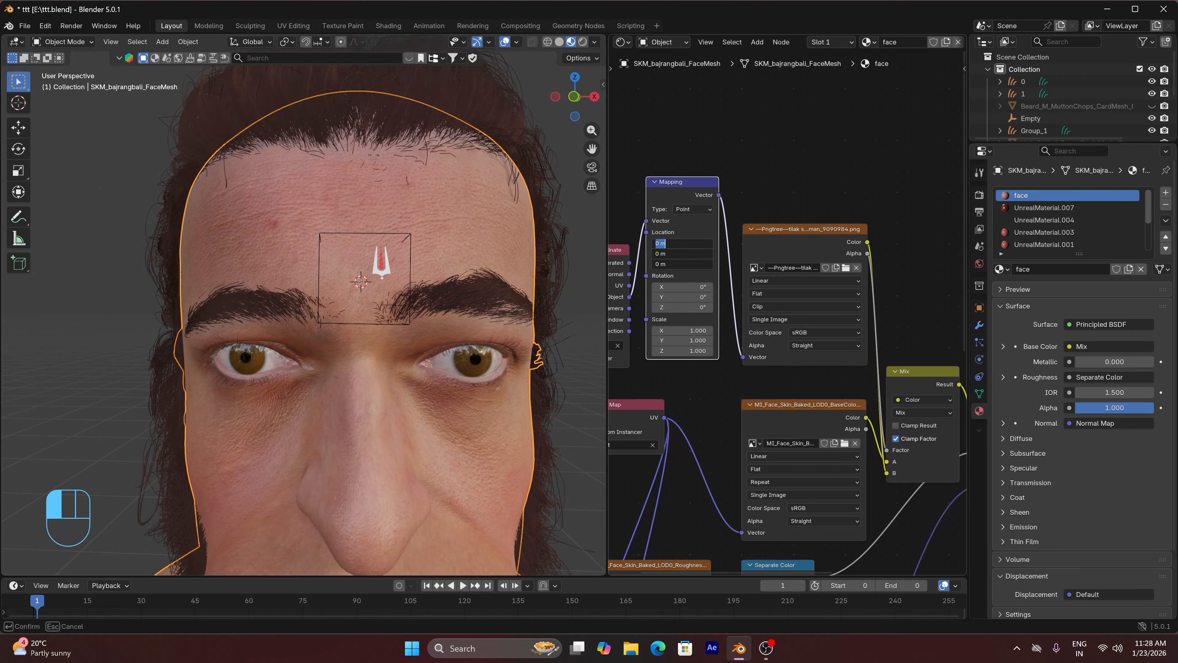
key("Return")
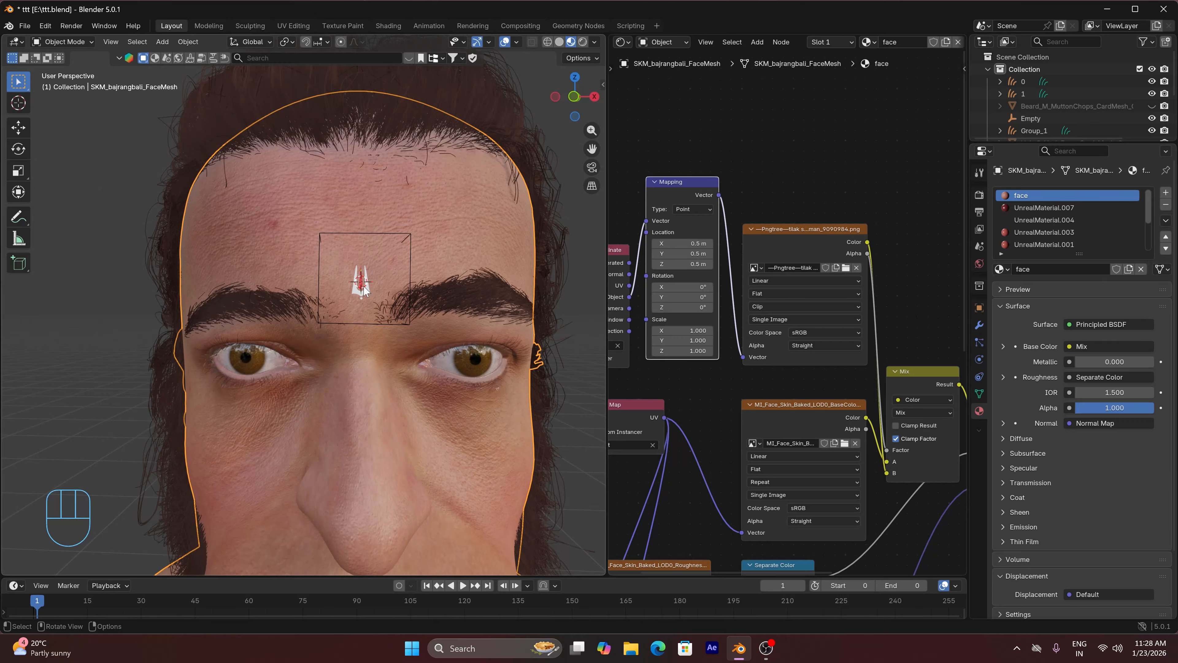
left_click_drag(681, 331, 681, 351)
type(".5")
key("Return")
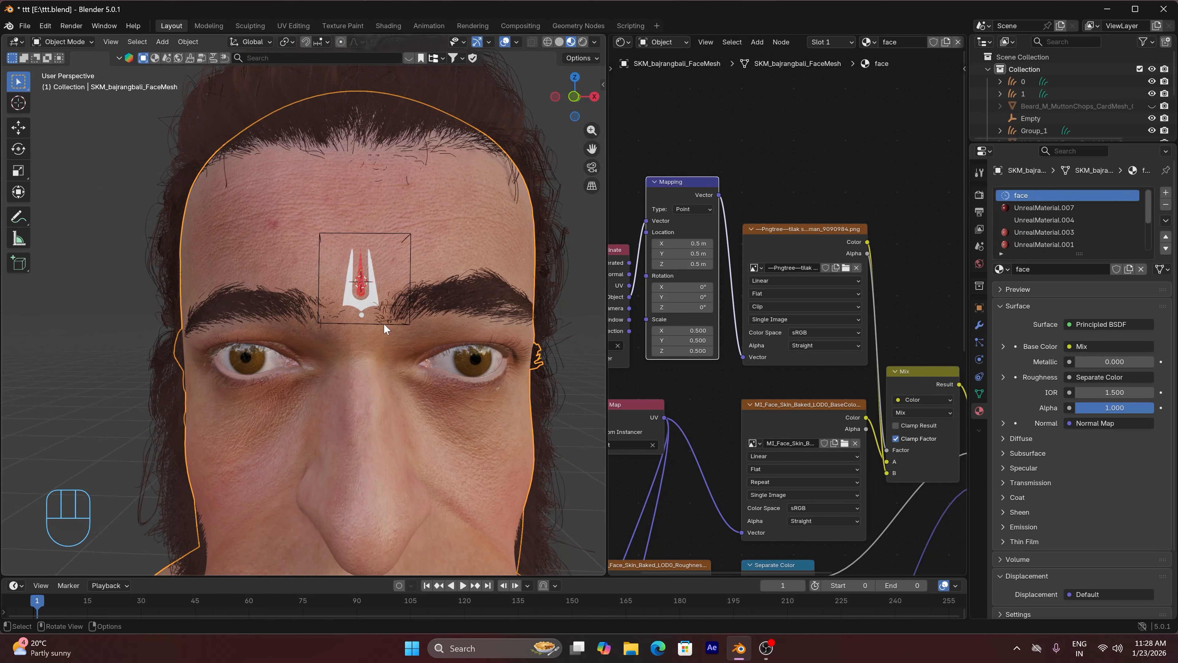
Move the empty up the forehead by about 0.008 m along global Z and scale it up uniformly to enlarge the tilak
left_click(362, 323)
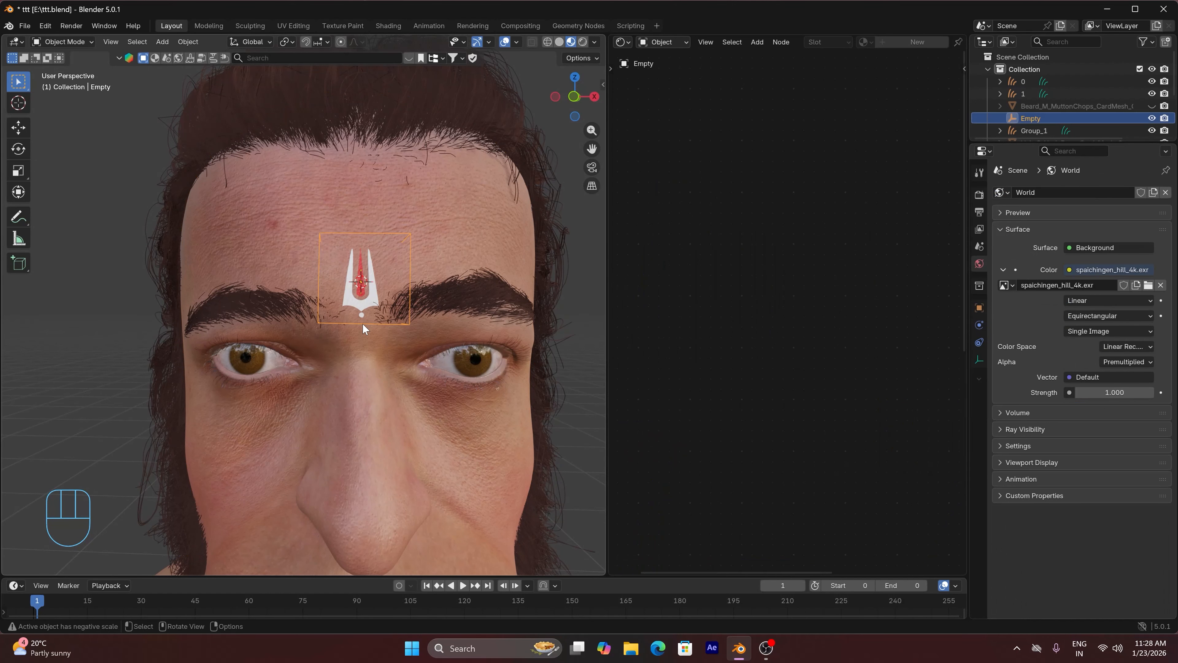
key("g")
key("z")
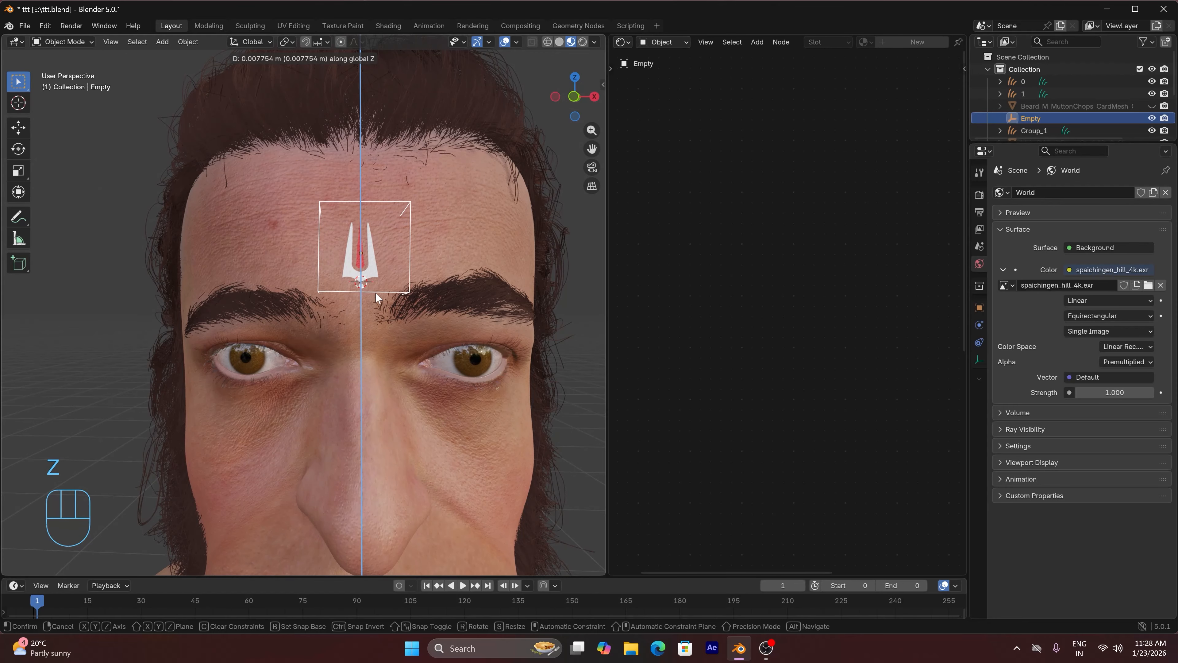
left_click(375, 291)
key("KP_1")
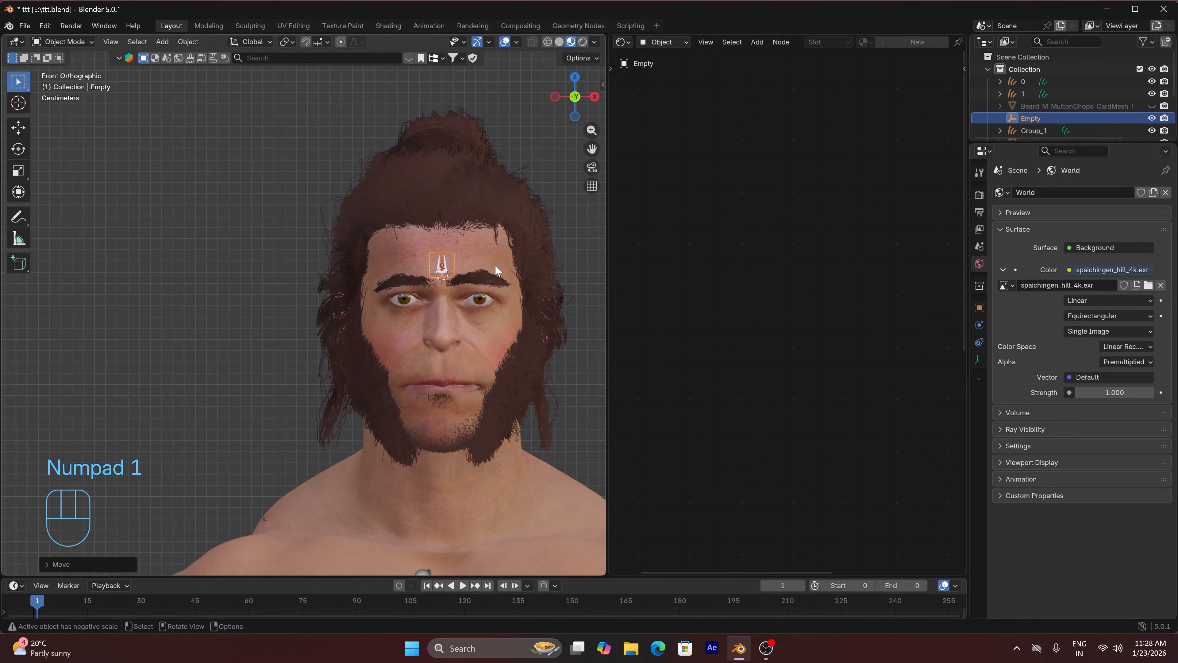
key("s")
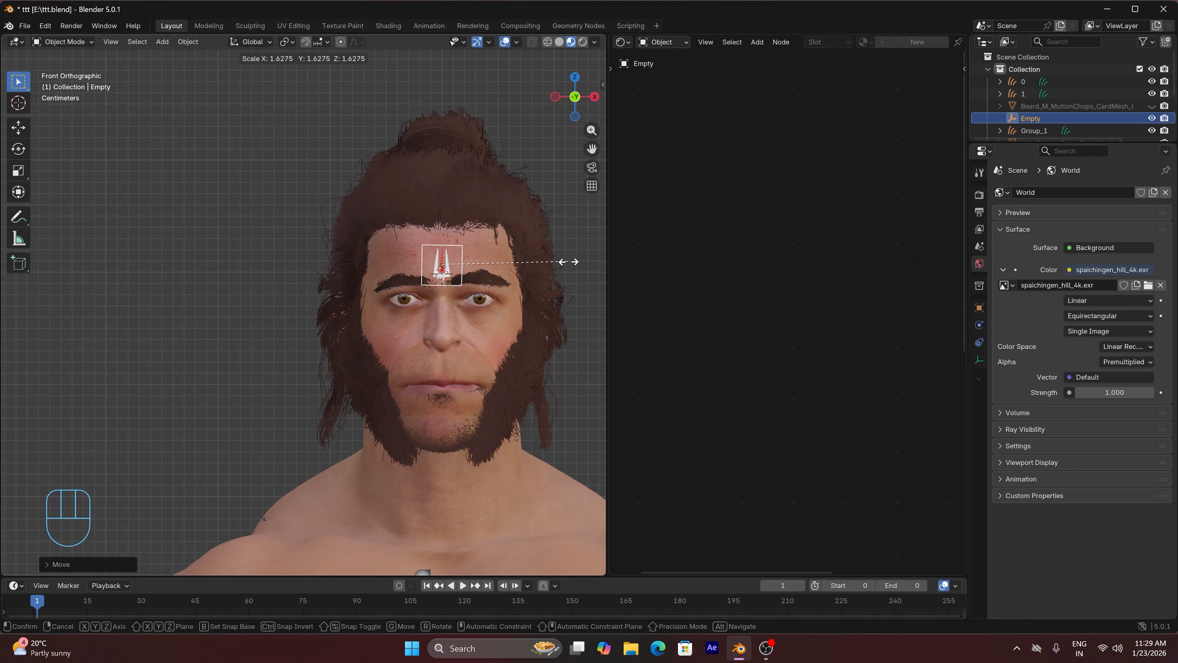
left_click(551, 263)
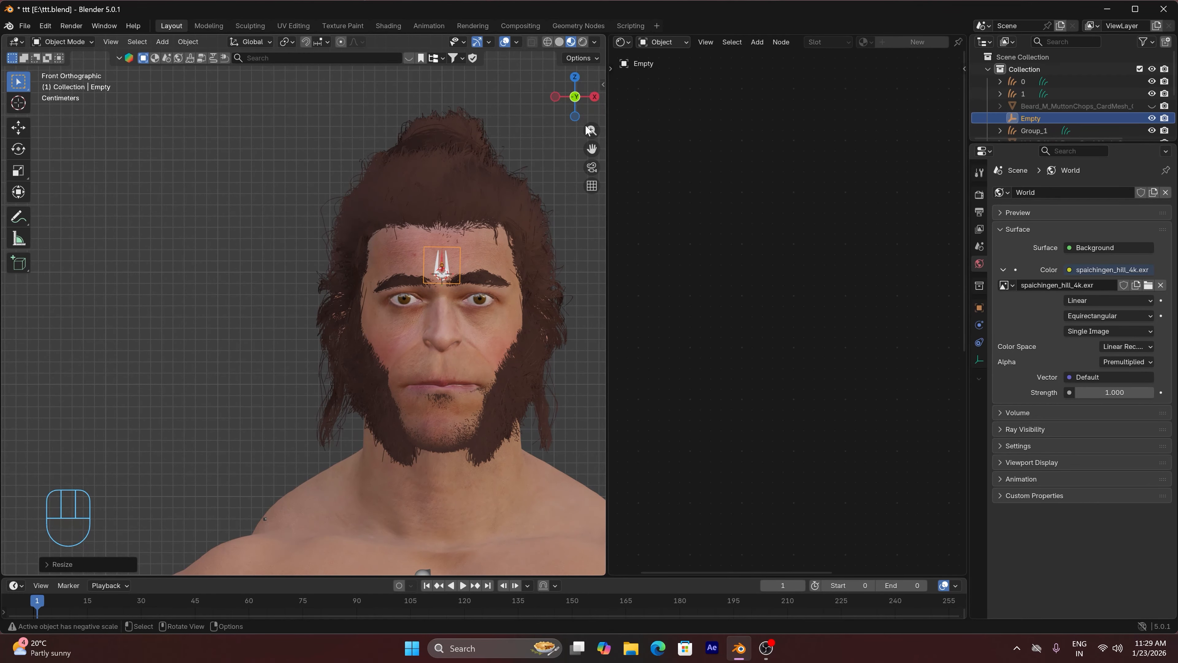
Merge the Shader Editor area into the 3D viewport and check the head in rendered, solid and material preview shading
left_click(582, 42)
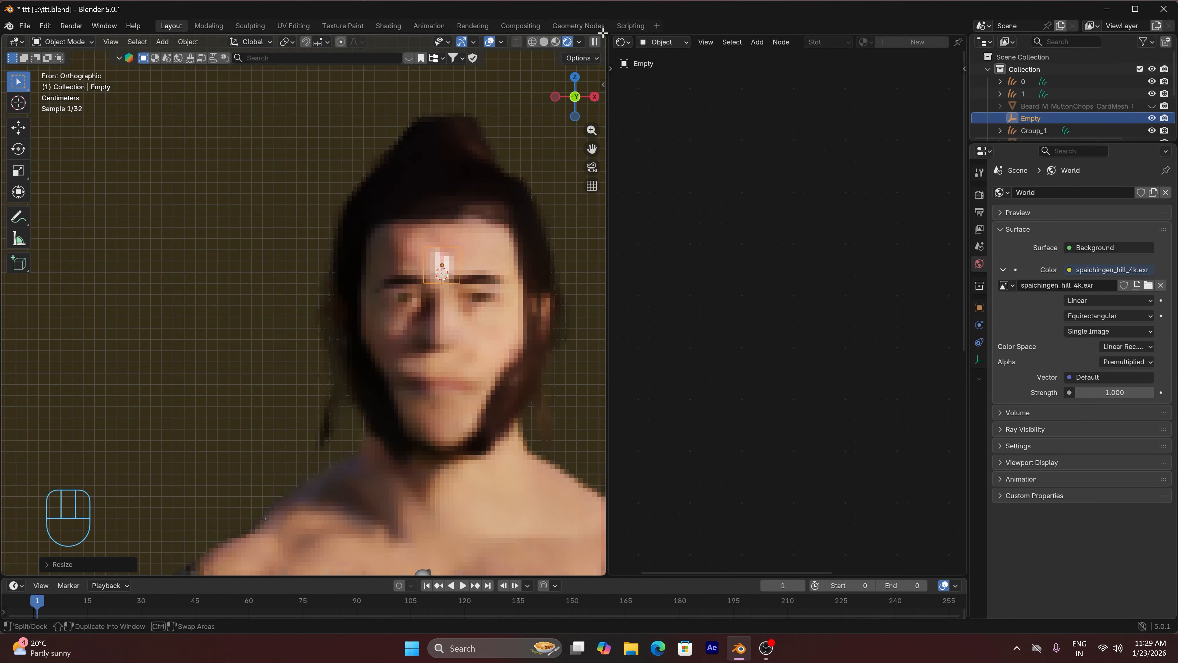
left_click_drag(608, 30, 644, 47)
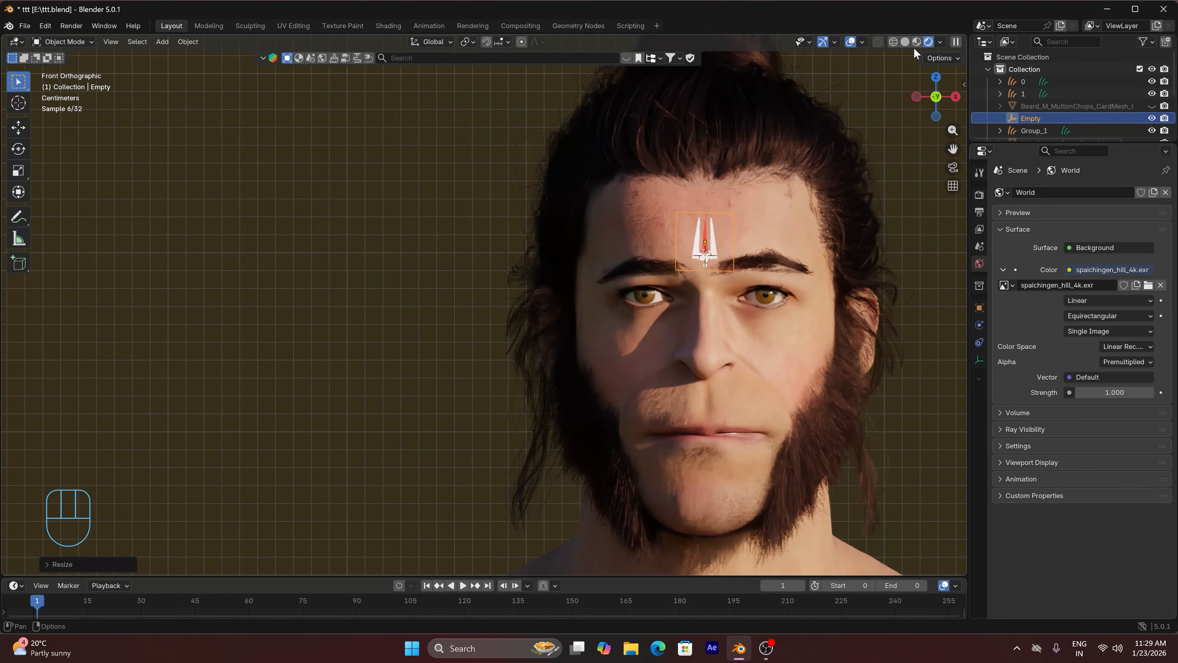
left_click(905, 42)
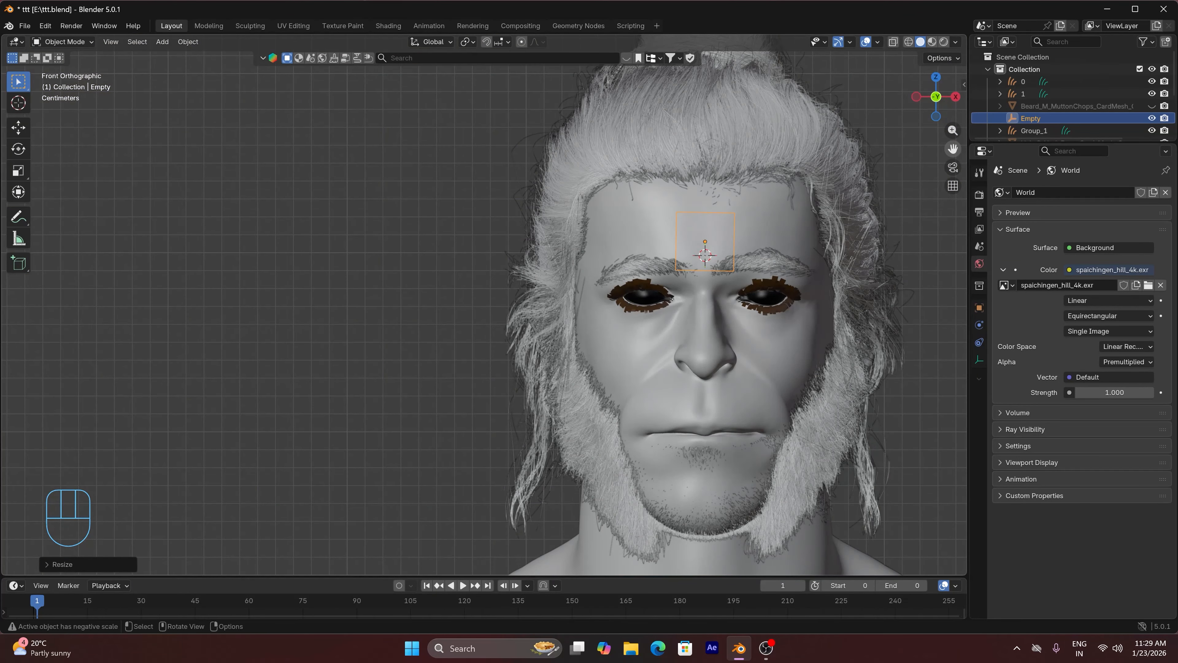
left_click_drag(953, 148, 781, 122)
scroll(847, 158, "down", 3)
left_click(932, 41)
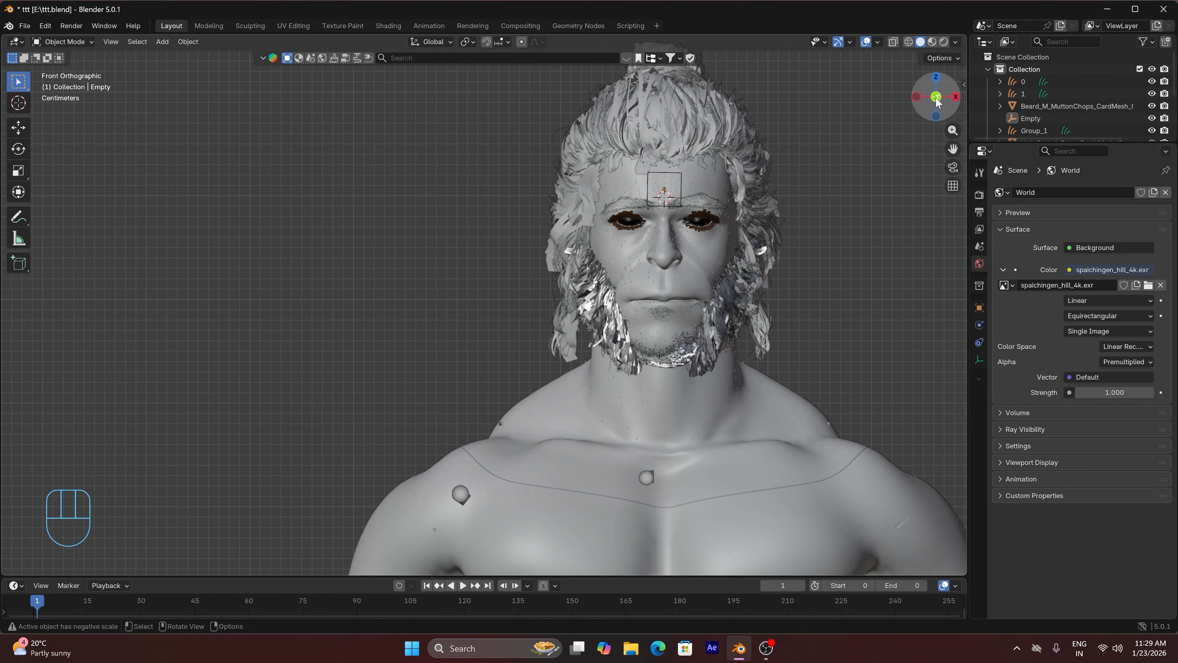
Reveal the hidden card meshes in solid shading and delete the mutton-chops beard and hair card meshes
left_click_drag(935, 101, 926, 117)
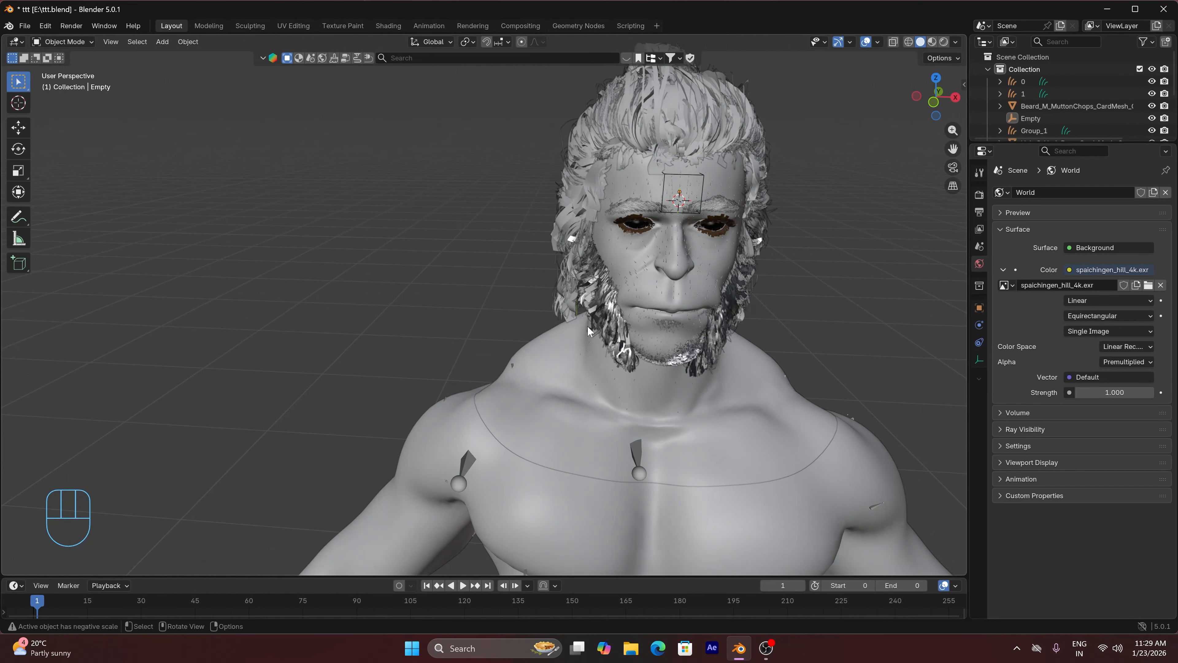
left_click(615, 305)
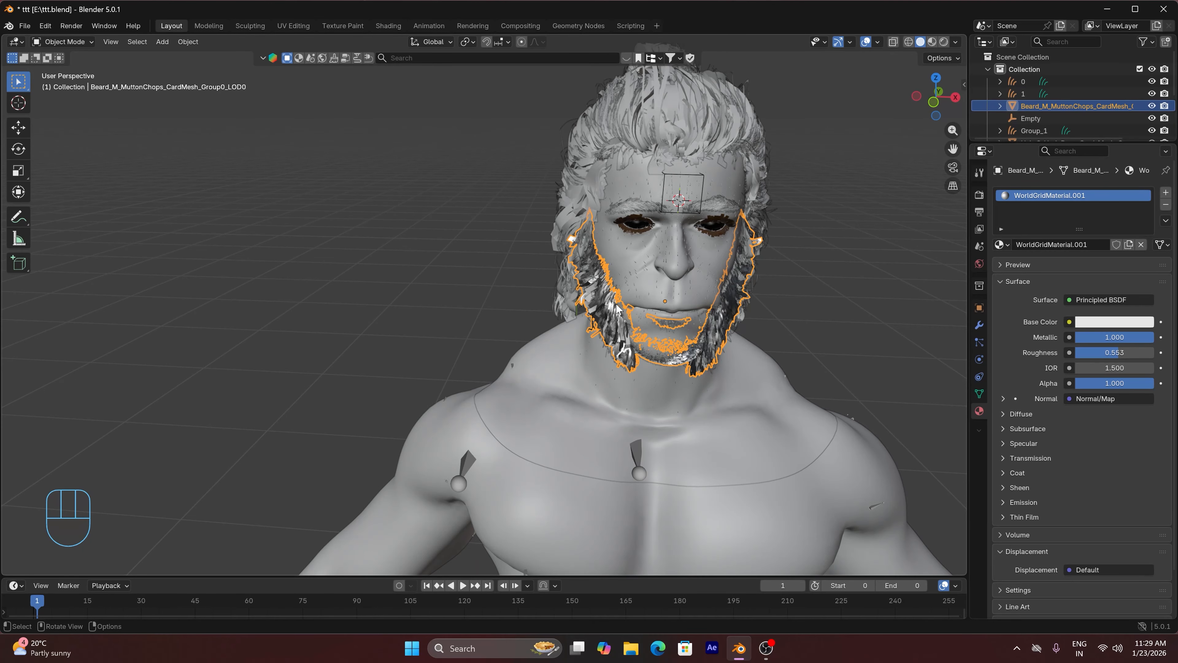
key("Delete")
left_click(590, 182)
key("Delete")
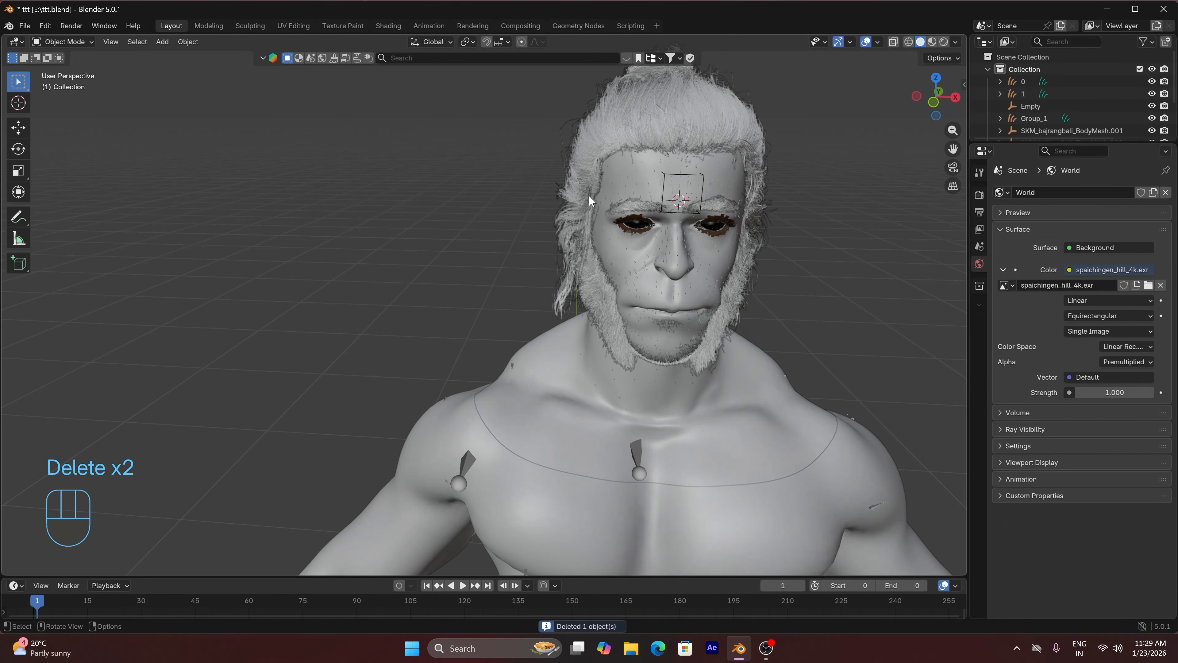
Delete the angular low-poly mesh inside the chest, hiding the body and face meshes to reach it and unhiding them again
left_click(676, 391)
scroll(695, 445, "down", 4)
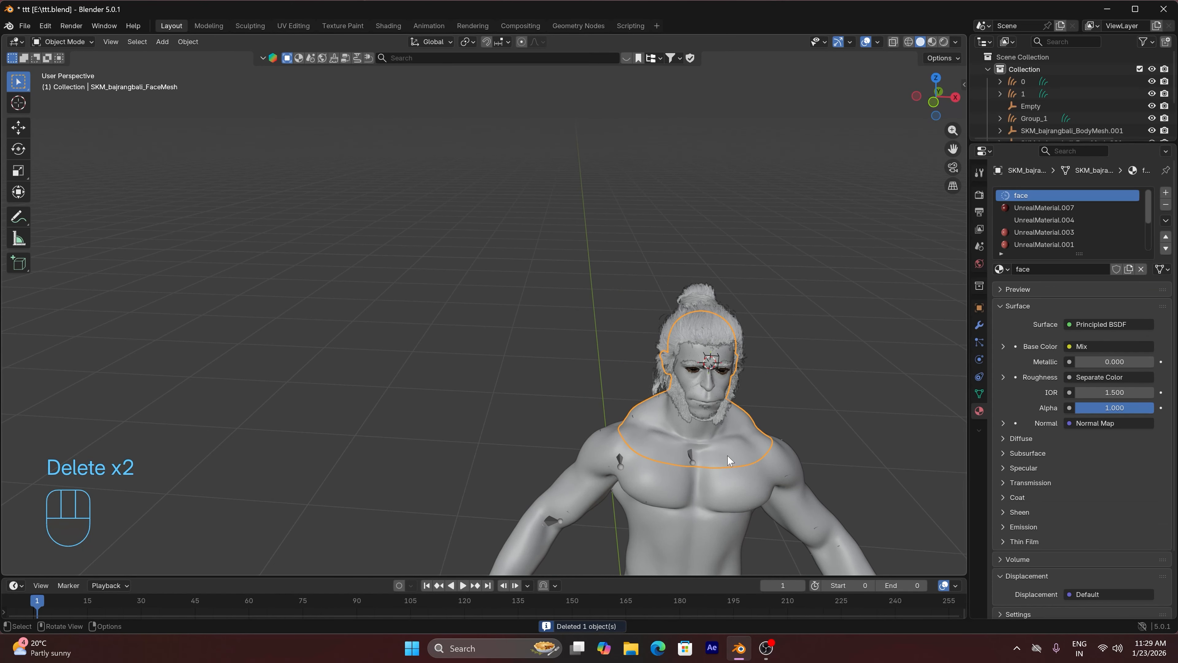
left_click(718, 504)
key("h")
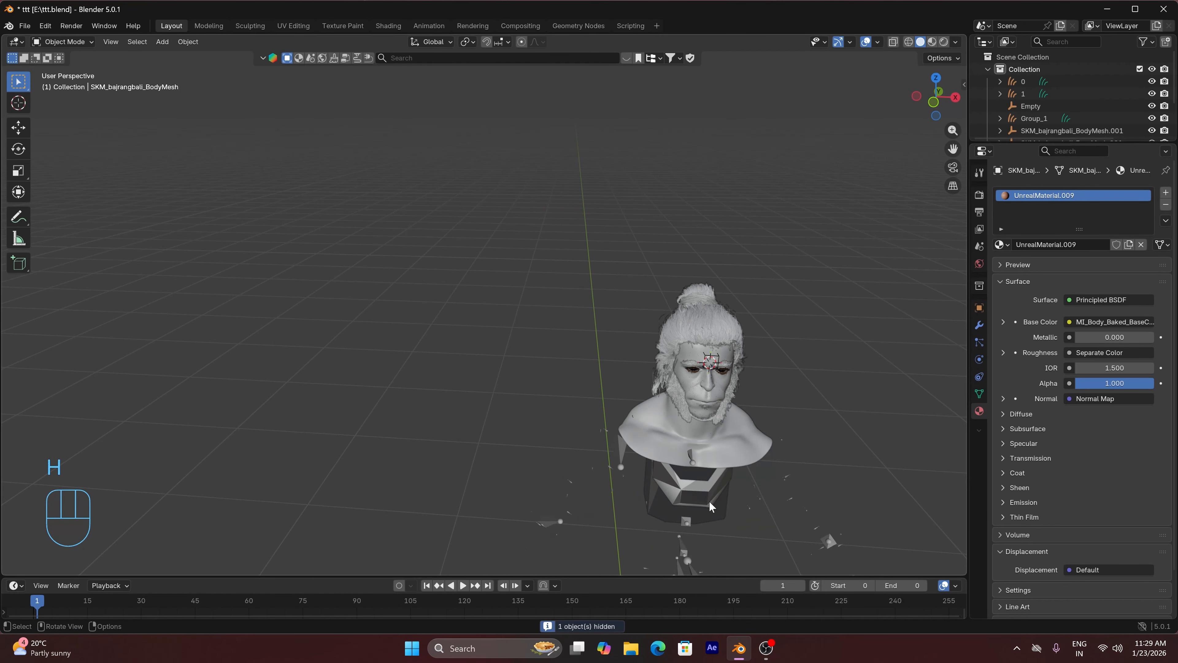
left_click(722, 434)
key("h")
left_click(706, 472)
key("Delete")
key("alt+h")
Show the character from the front, select its skeleton armature and switch it to Pose Mode
key("KP_1")
scroll(517, 325, "up", 3)
left_click(389, 374)
left_click(64, 42)
left_click(78, 84)
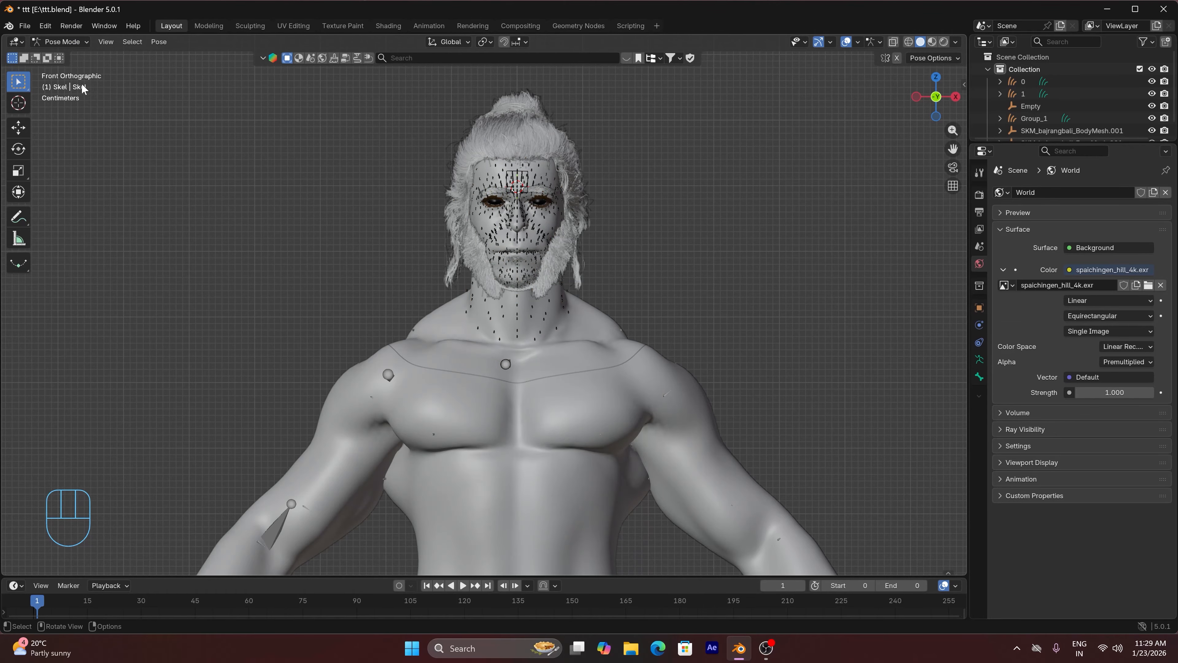
left_click(506, 364)
key("r")
right_click(702, 267)
left_click(516, 277)
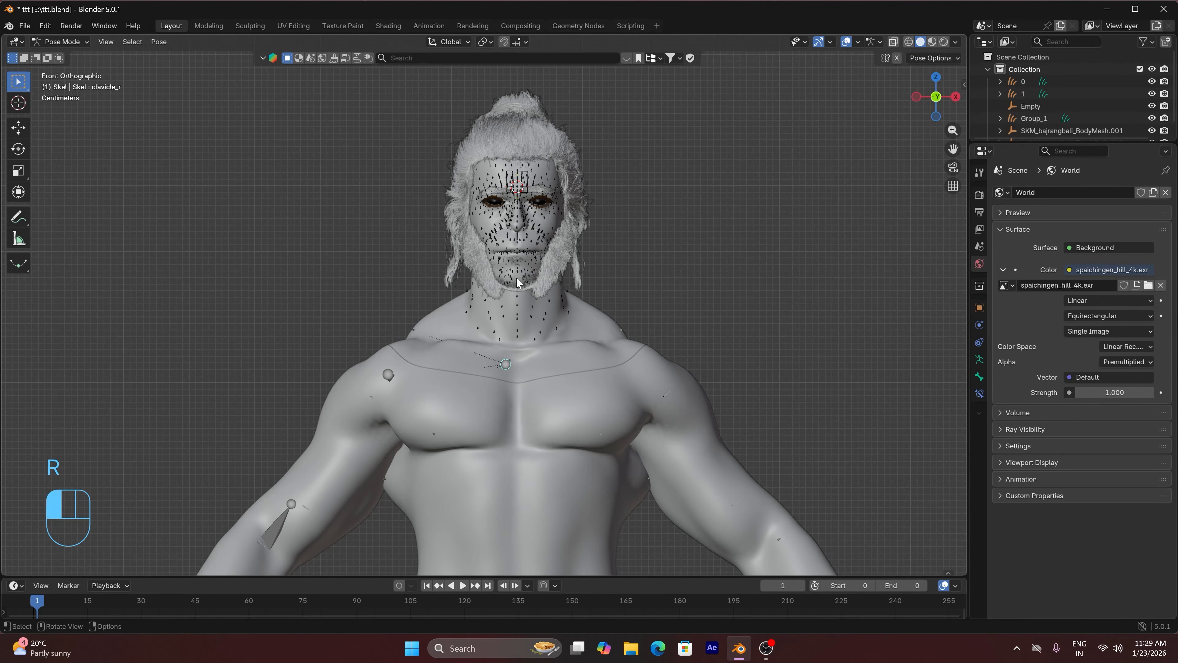
Set the skeleton's viewport display to In Front and view the head bones from the side
scroll(631, 236, "up", 3)
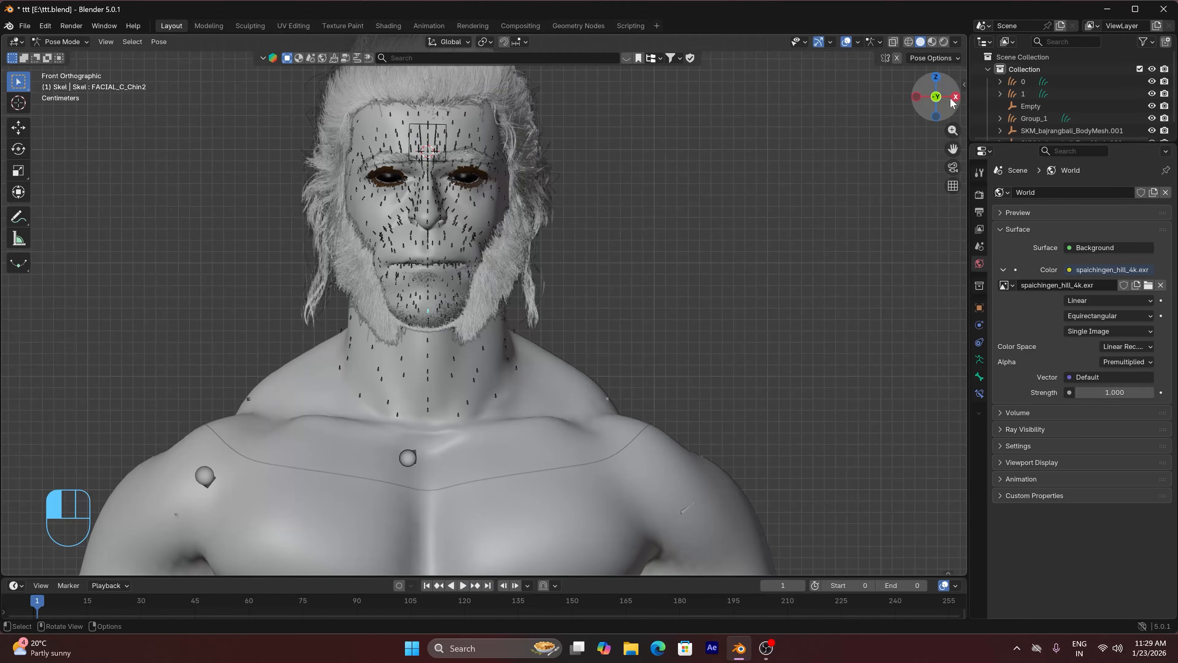
left_click_drag(950, 102, 939, 96)
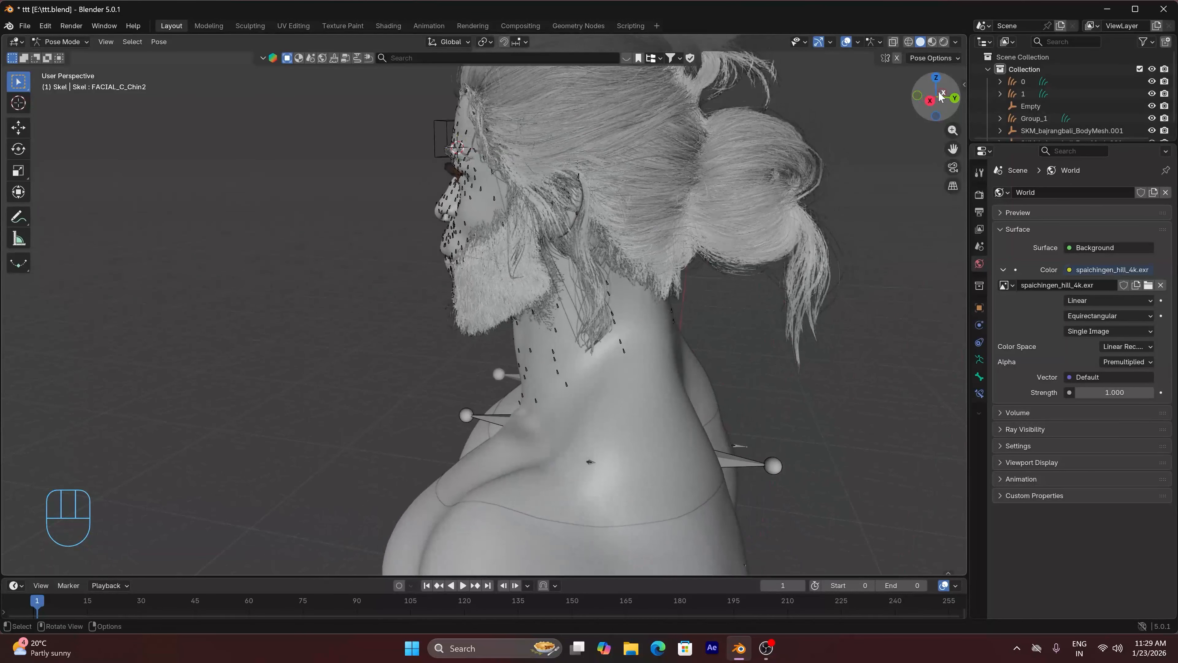
left_click(977, 361)
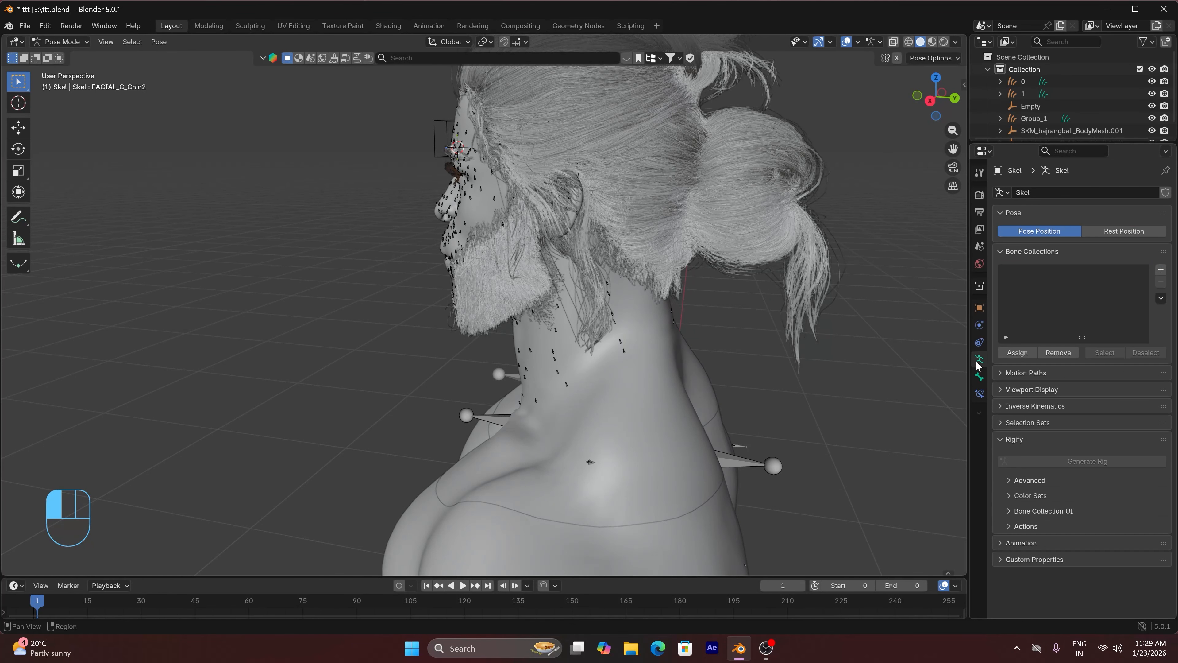
left_click(1017, 390)
left_click(1067, 463)
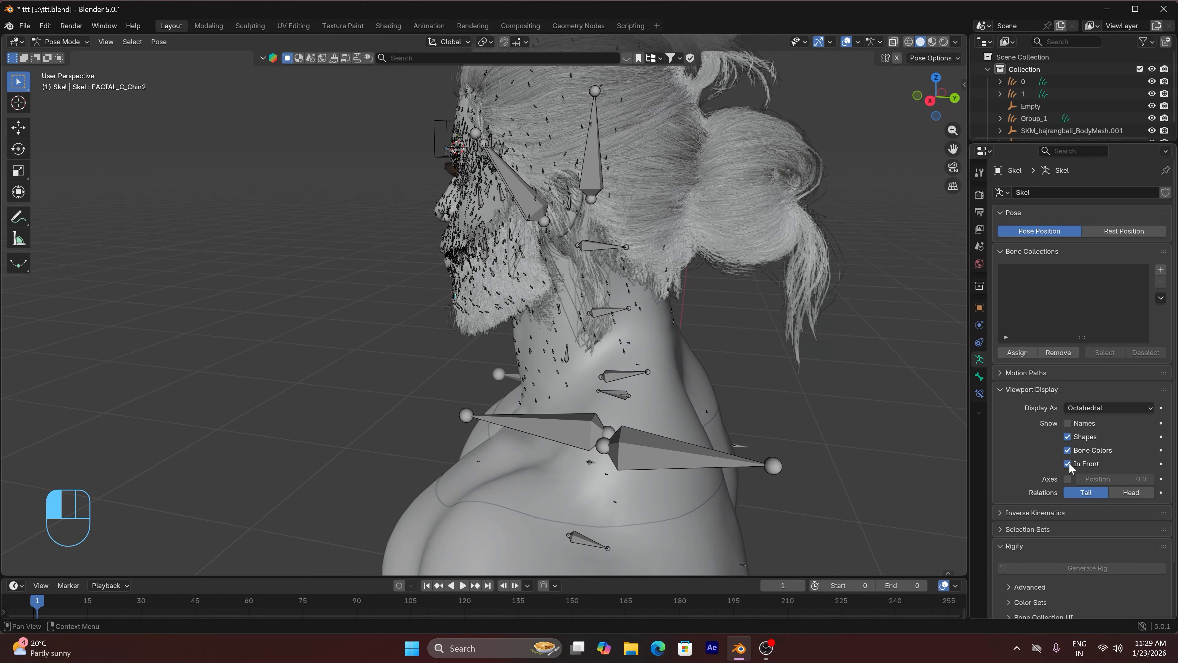
scroll(729, 274, "down", 1)
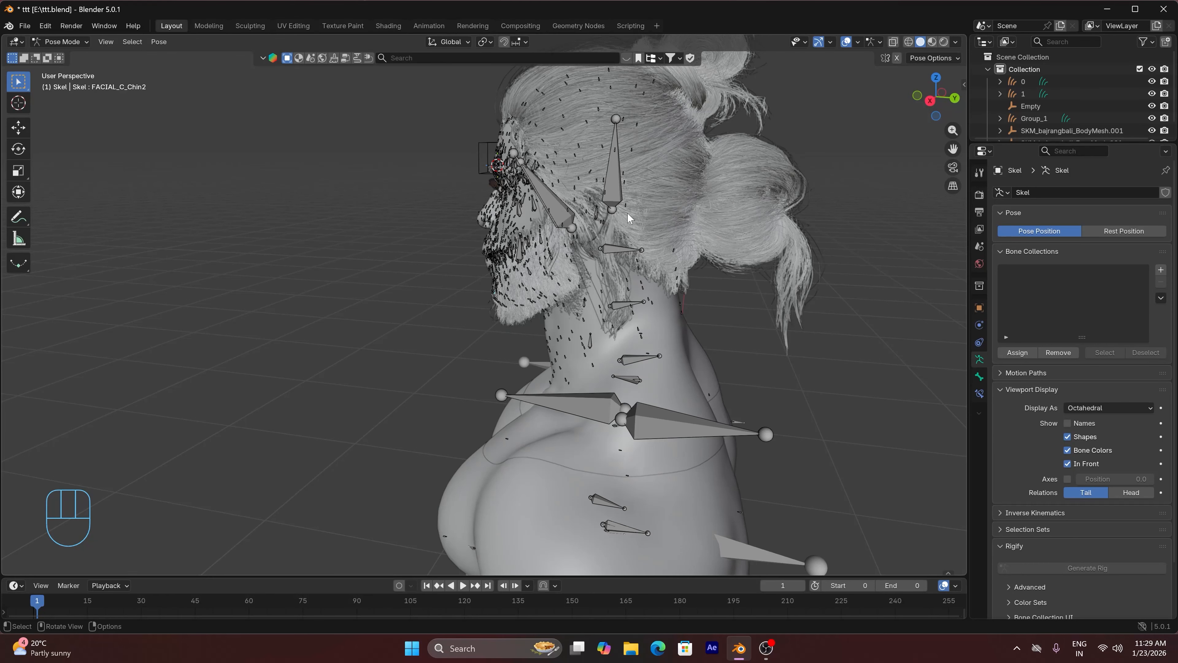
left_click(555, 212)
key("r")
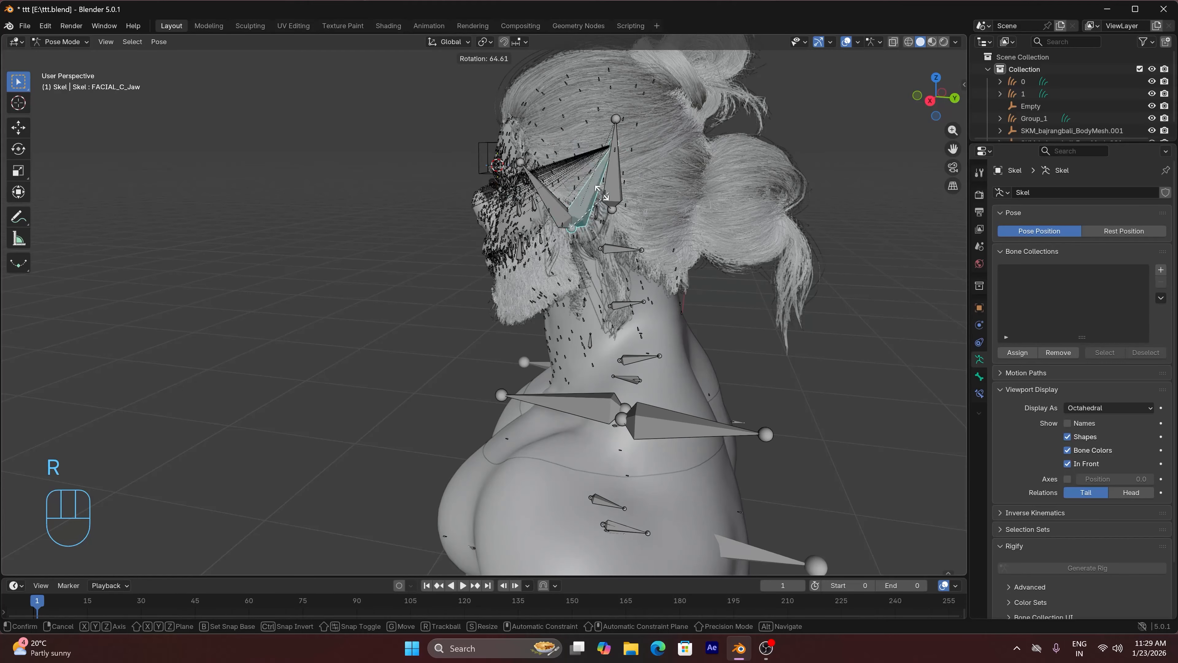
right_click(590, 197)
Try rotating the facial bone freely and about the X axis in front view, with the viewport overlays hidden meanwhile
left_click(622, 185)
key("KP_1")
left_click(846, 41)
key("r")
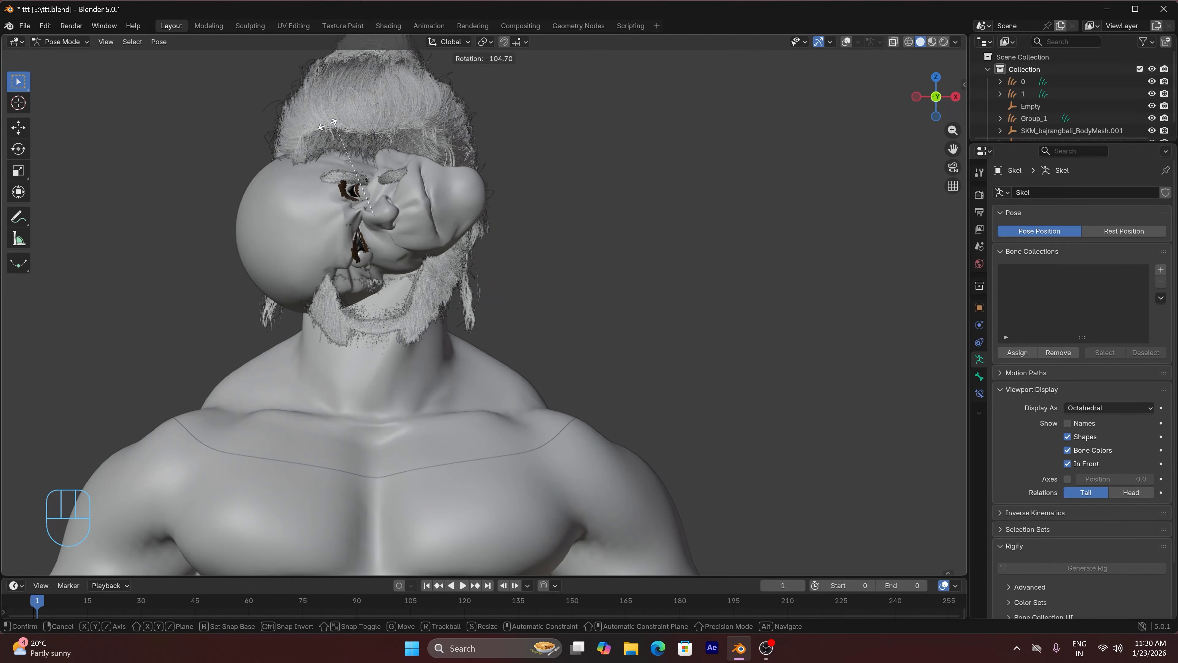
right_click(497, 201)
key("r")
key("x")
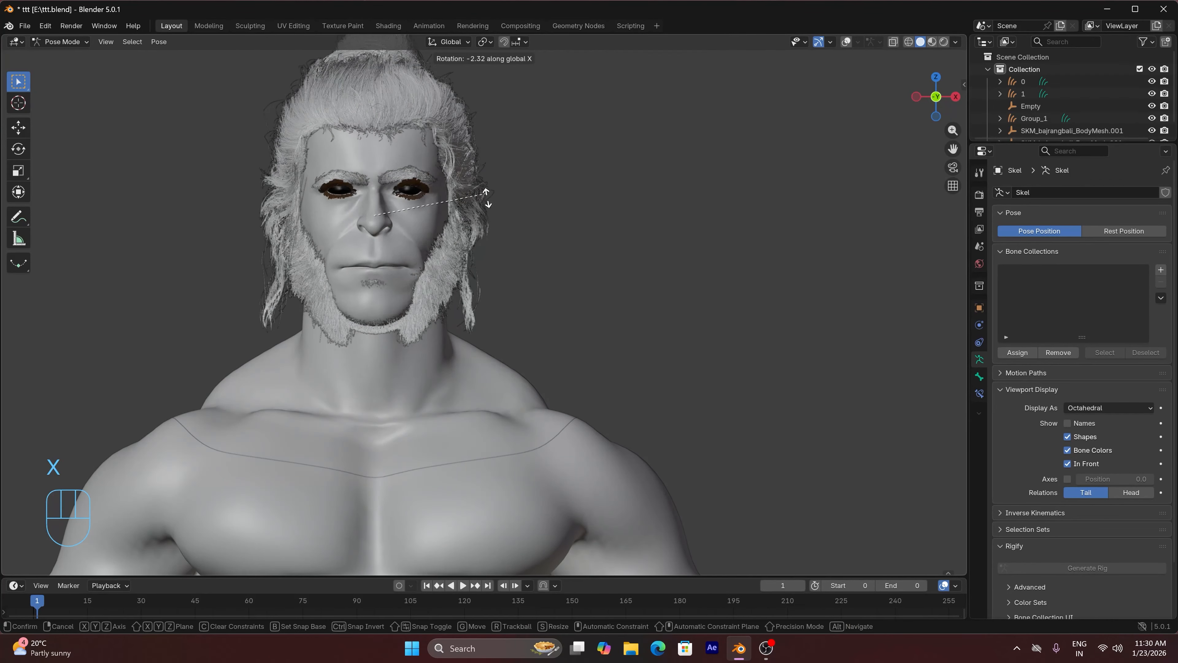
right_click(465, 264)
left_click(846, 42)
From the side, try rotating the neck_01, neck_02 and head bones to check whether the hair and beard grooms follow
middle_click_drag(696, 260, 487, 269)
left_click(612, 355)
key("r")
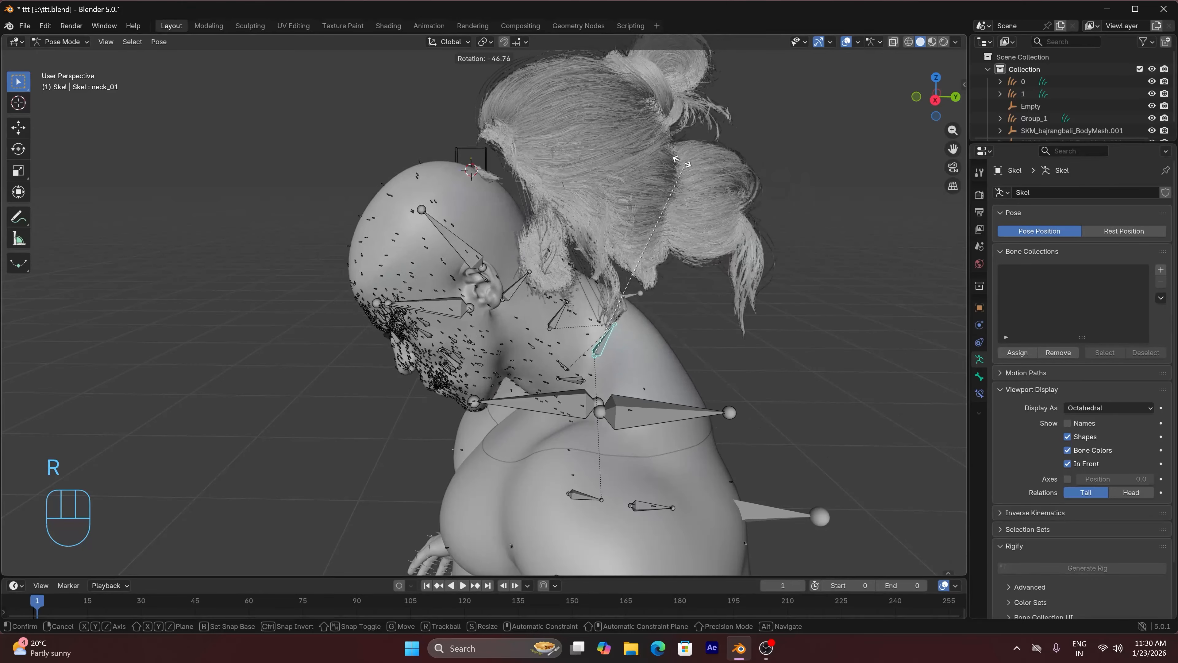
right_click(786, 151)
left_click(602, 301)
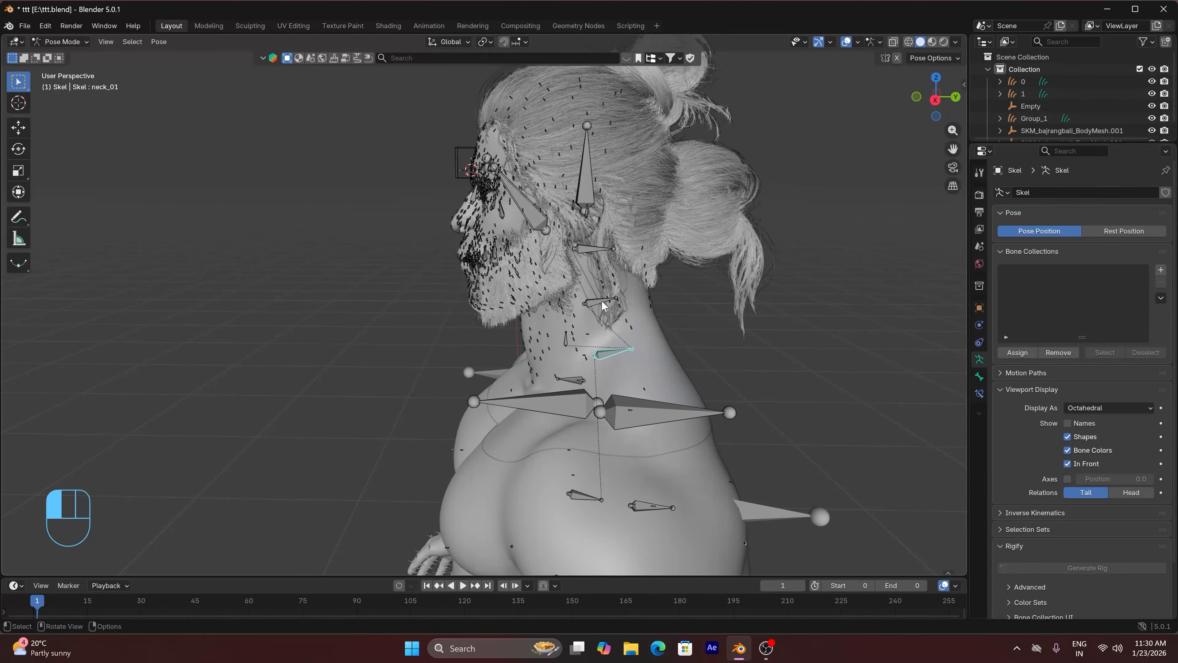
key("r")
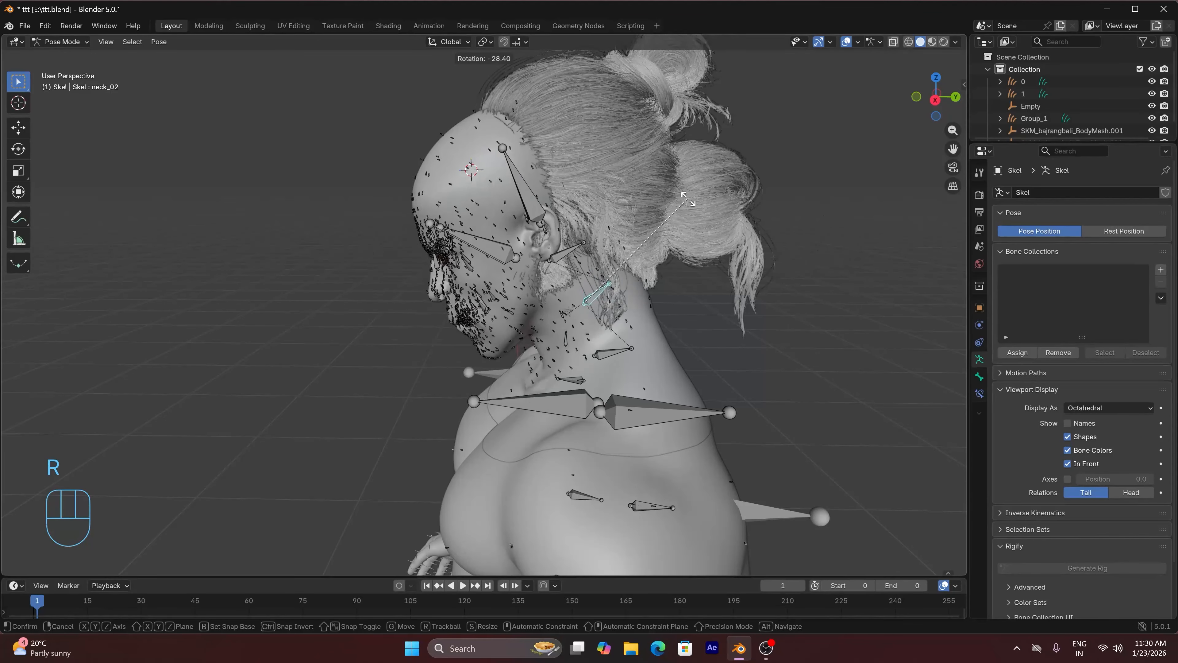
right_click(684, 200)
left_click(604, 247)
key("r")
key("r")
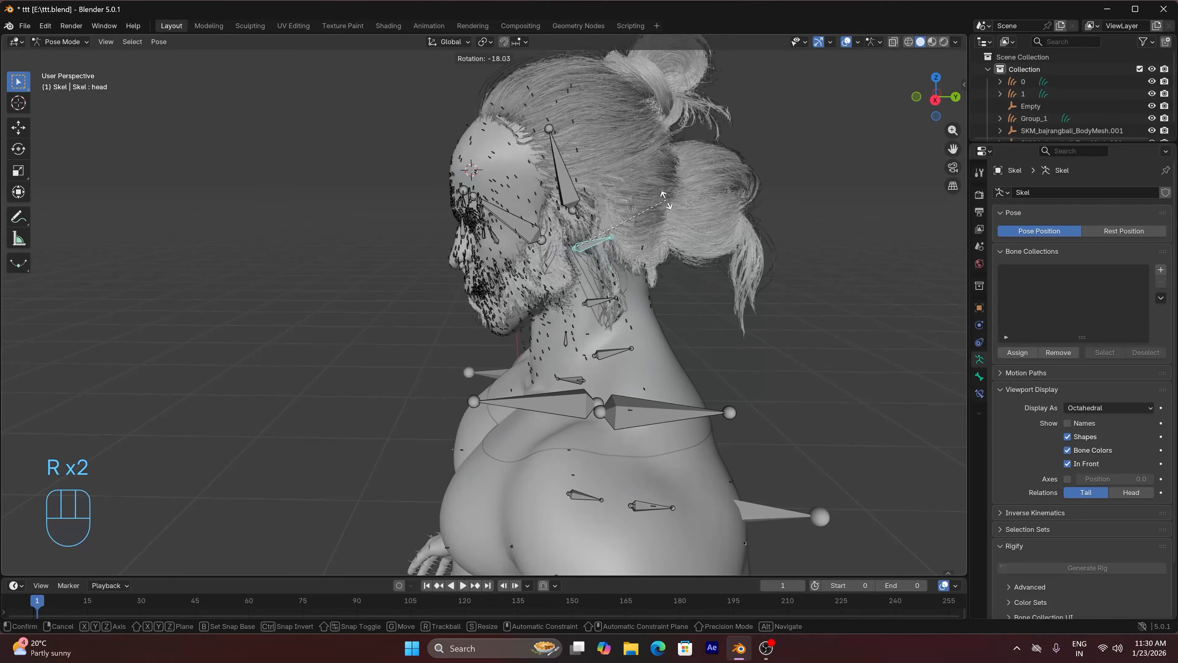
right_click(761, 232)
Return to Object Mode and add a Child Of constraint to the hair groom with the Skel armature as target
left_click(63, 41)
left_click(70, 55)
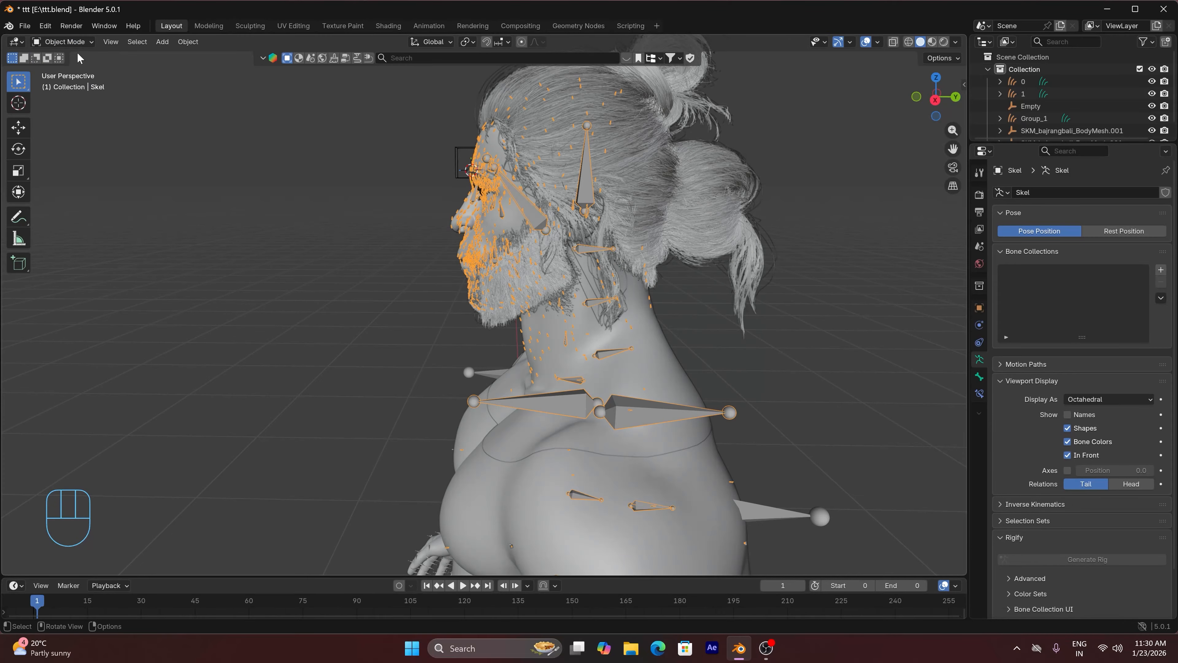
left_click(632, 136)
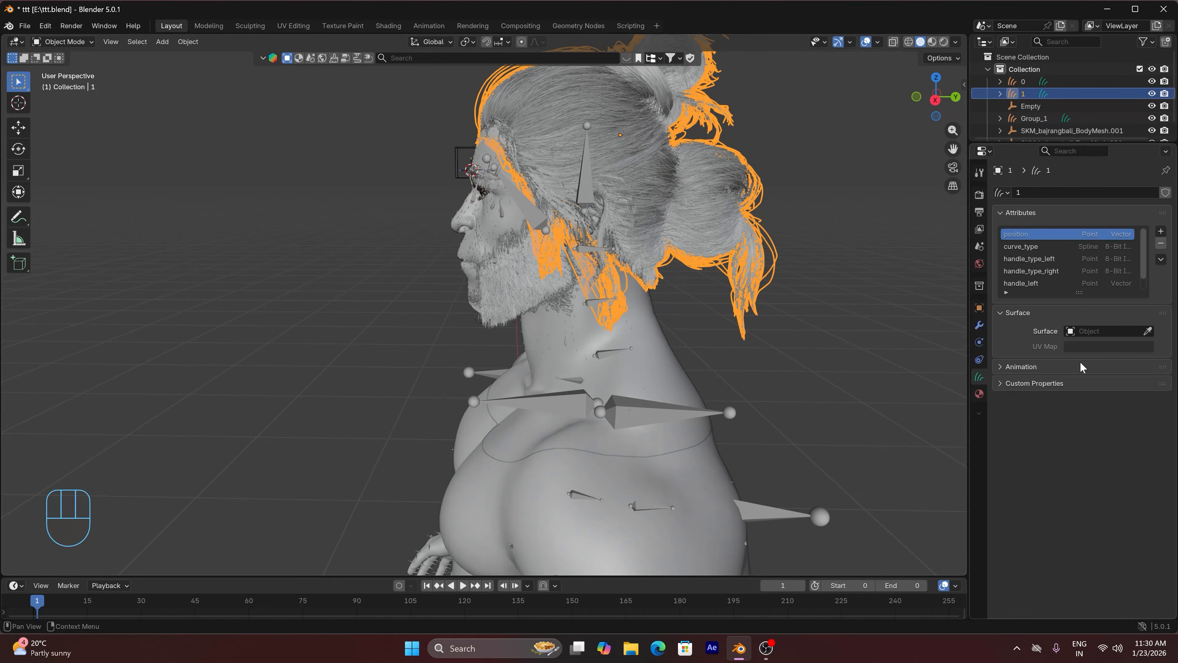
left_click(979, 359)
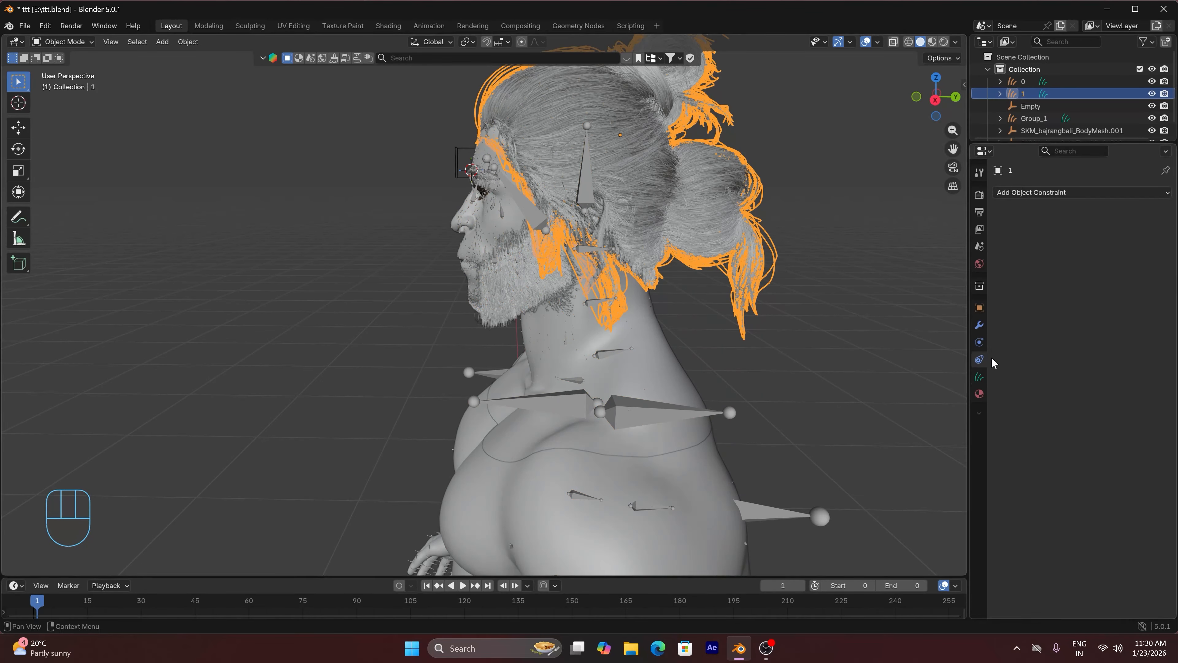
left_click(1117, 192)
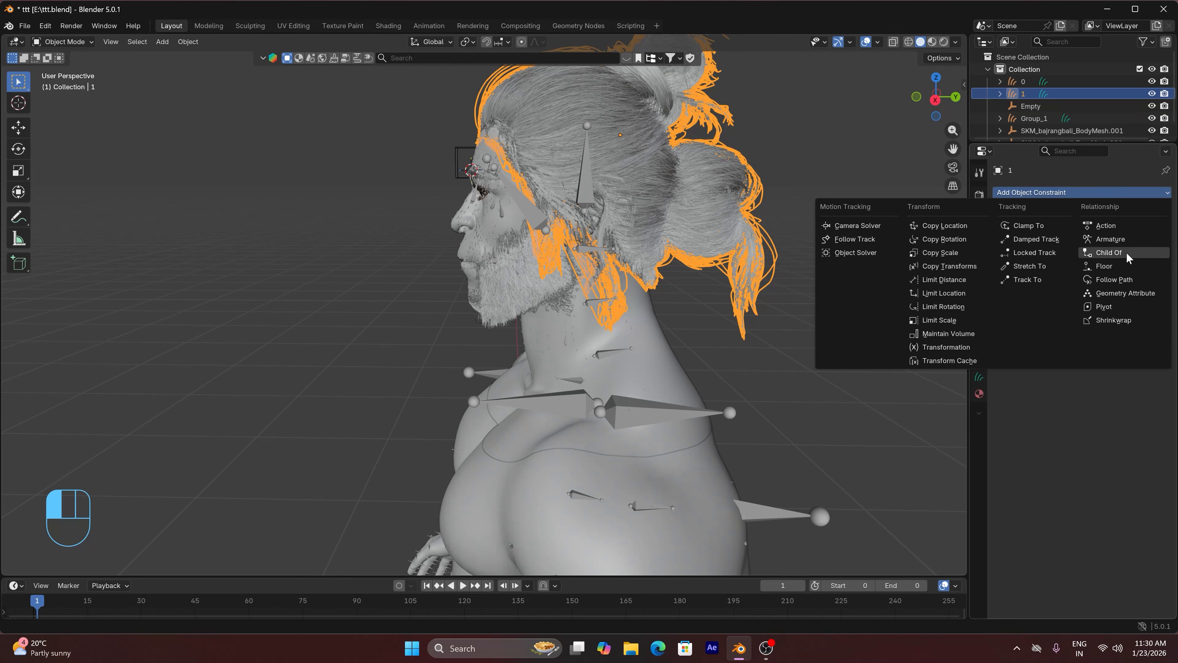
left_click(1130, 258)
left_click(1148, 231)
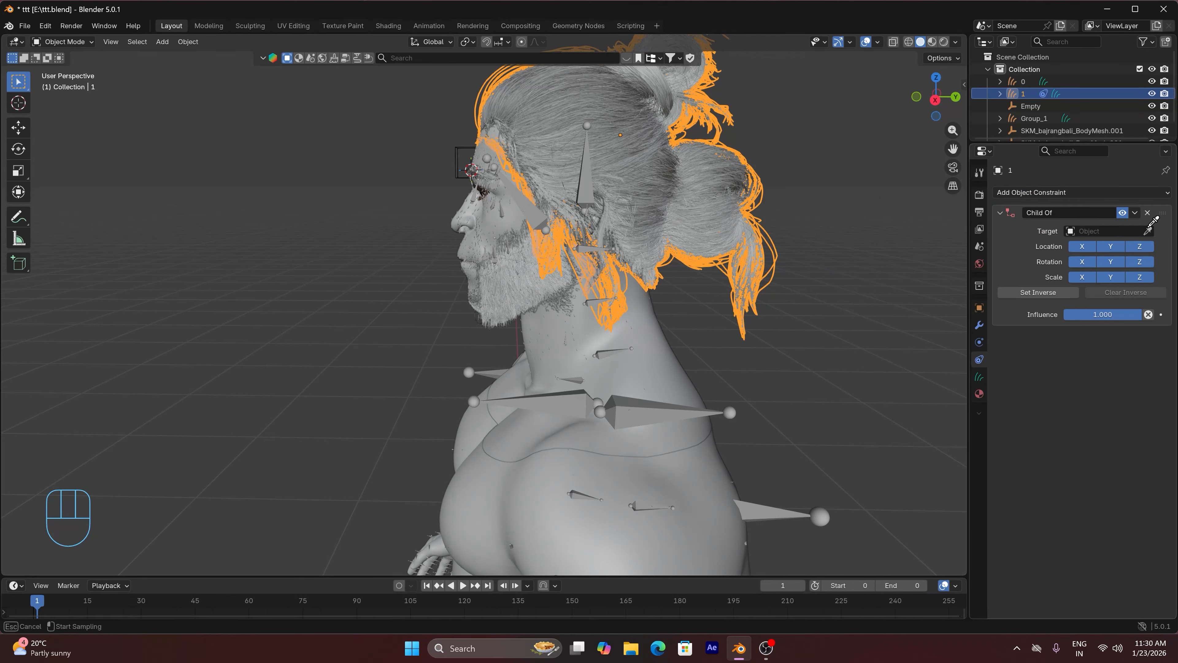
left_click(722, 408)
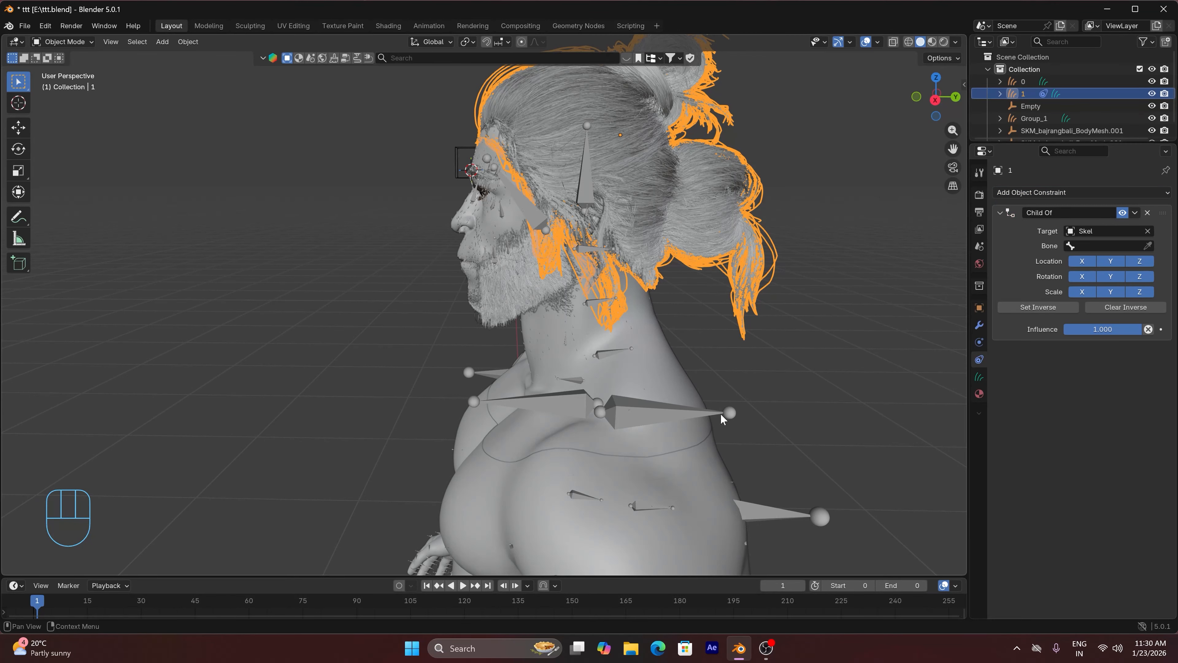
Set the hair groom constraint's bone to head and apply Set Inverse
left_click(1094, 245)
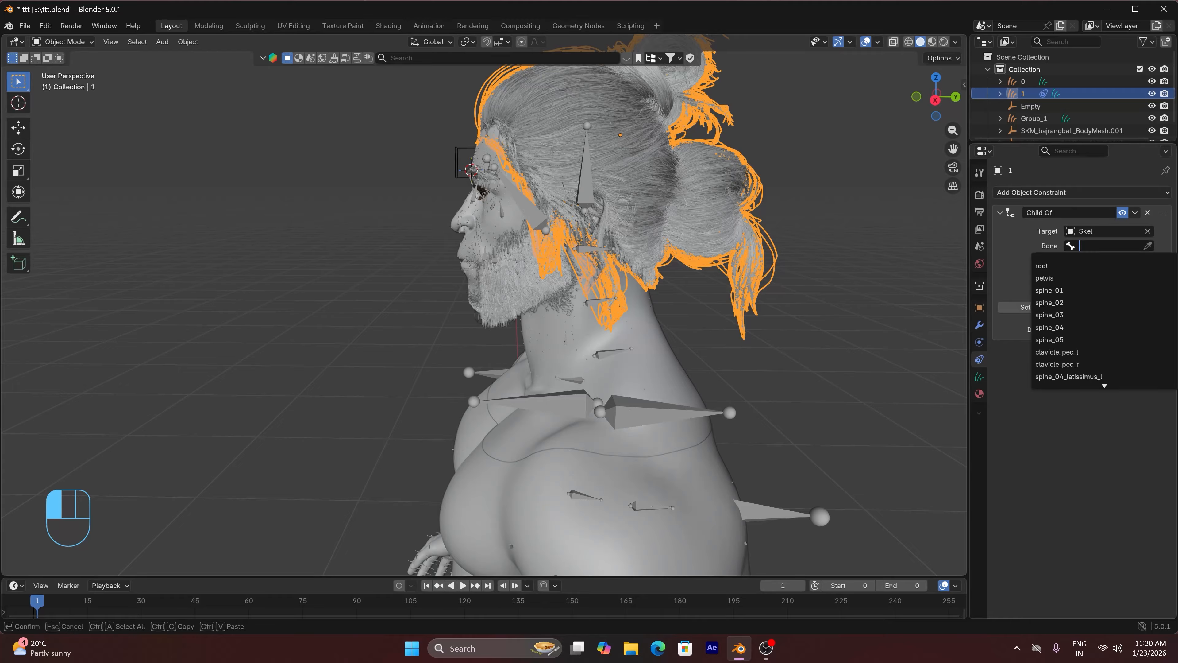
type("head")
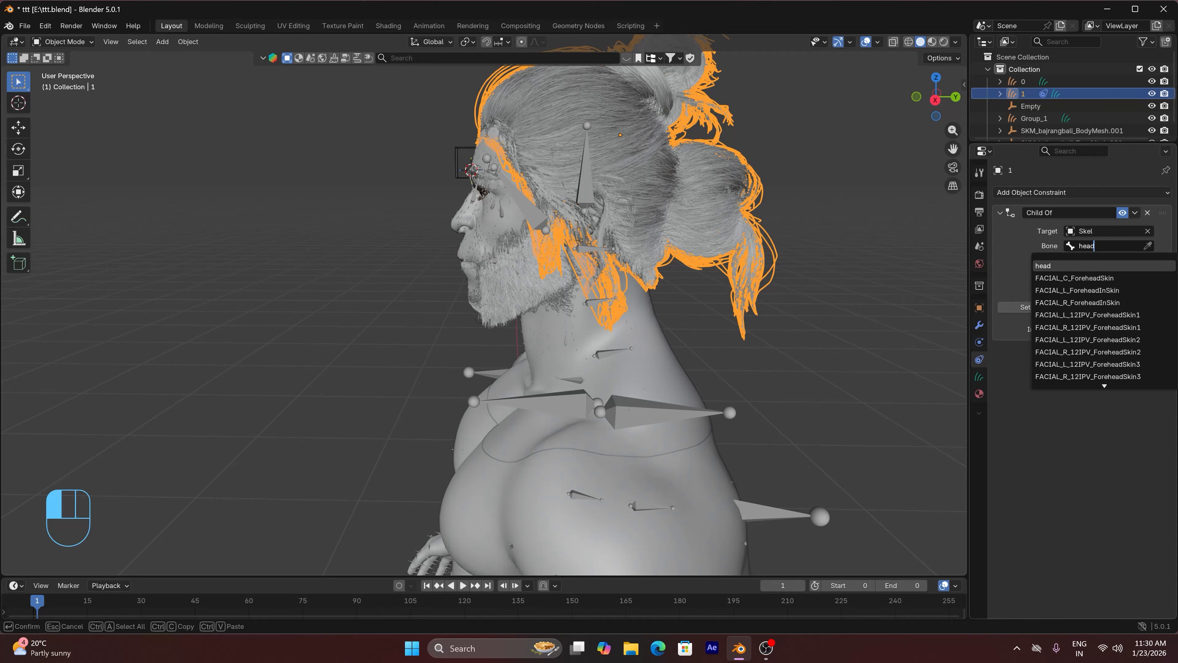
left_click(1052, 268)
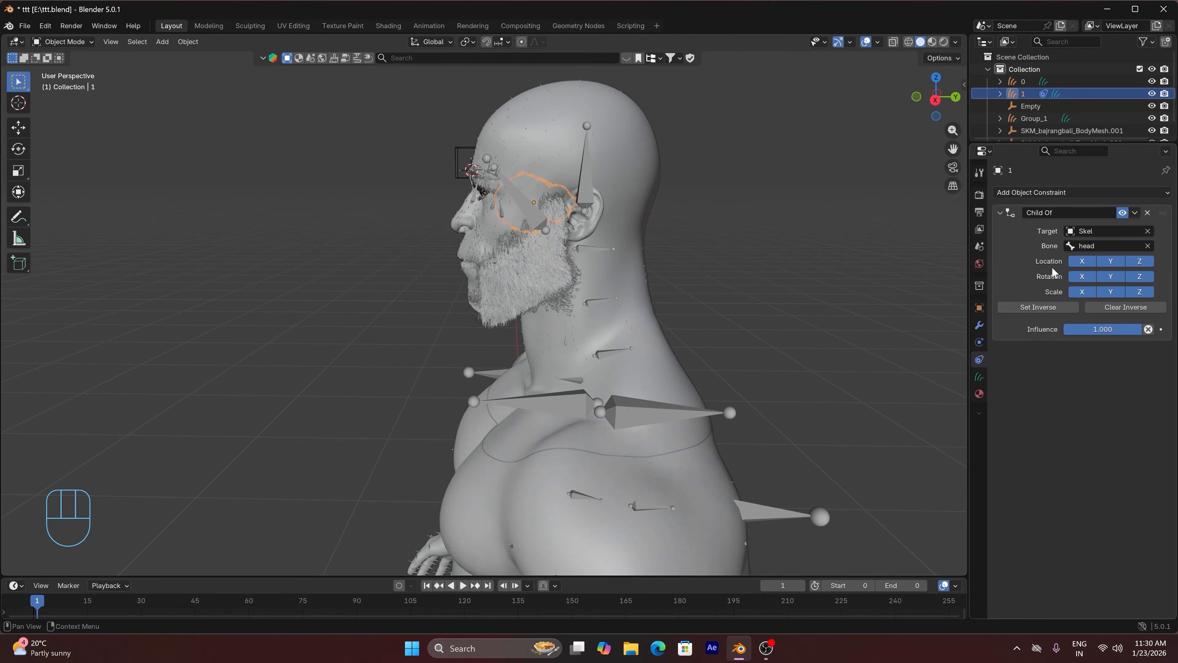
left_click(1037, 308)
Try rotating the skeleton's head bone in Pose Mode to check that the hair groom follows
left_click(587, 179)
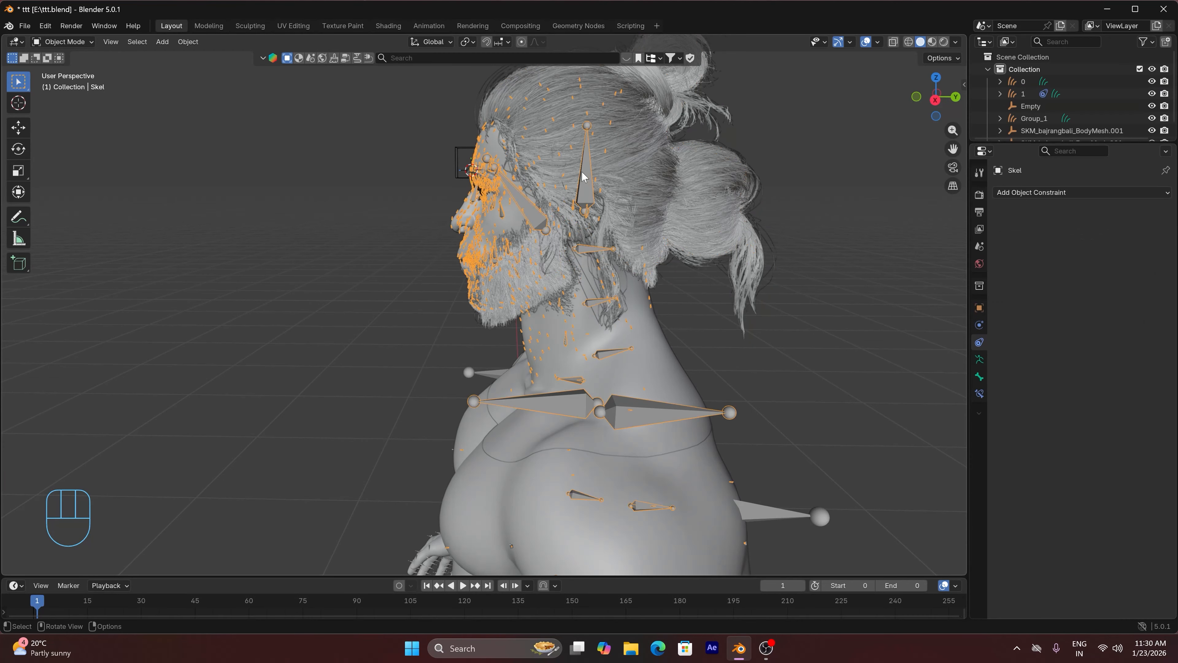
left_click(65, 42)
left_click(60, 82)
left_click(594, 248)
key("r")
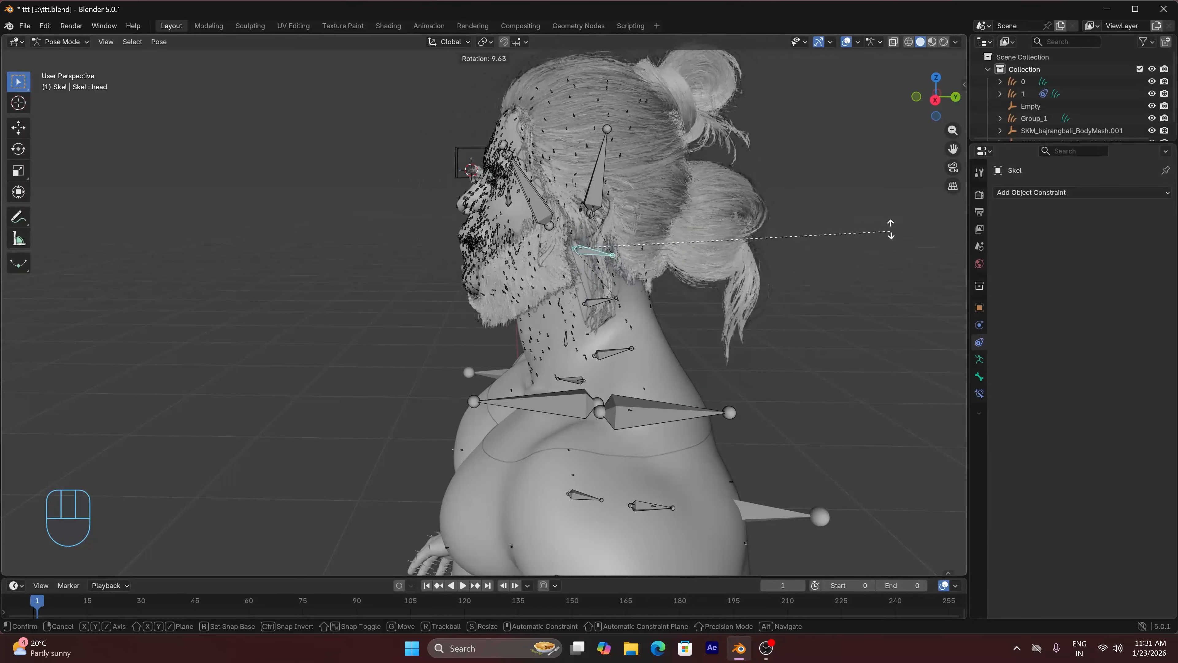
key("z")
left_click(868, 489)
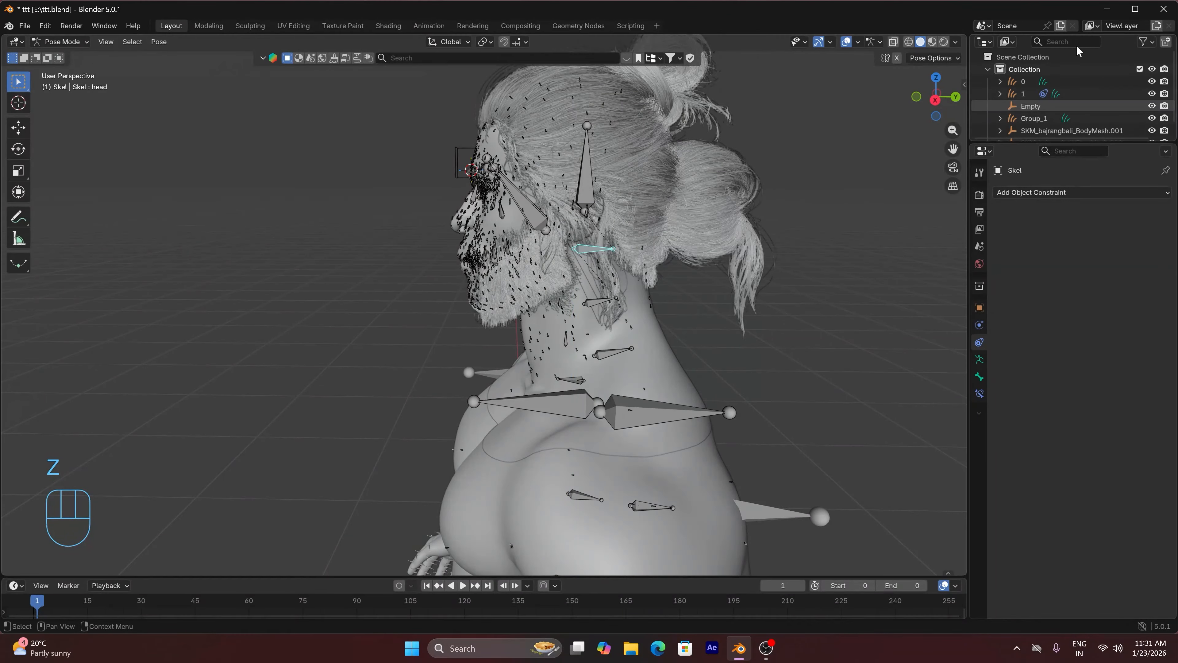
Return to Object Mode and give the beard groom Group_1 a Child Of constraint targeting the Skel armature
left_click(61, 41)
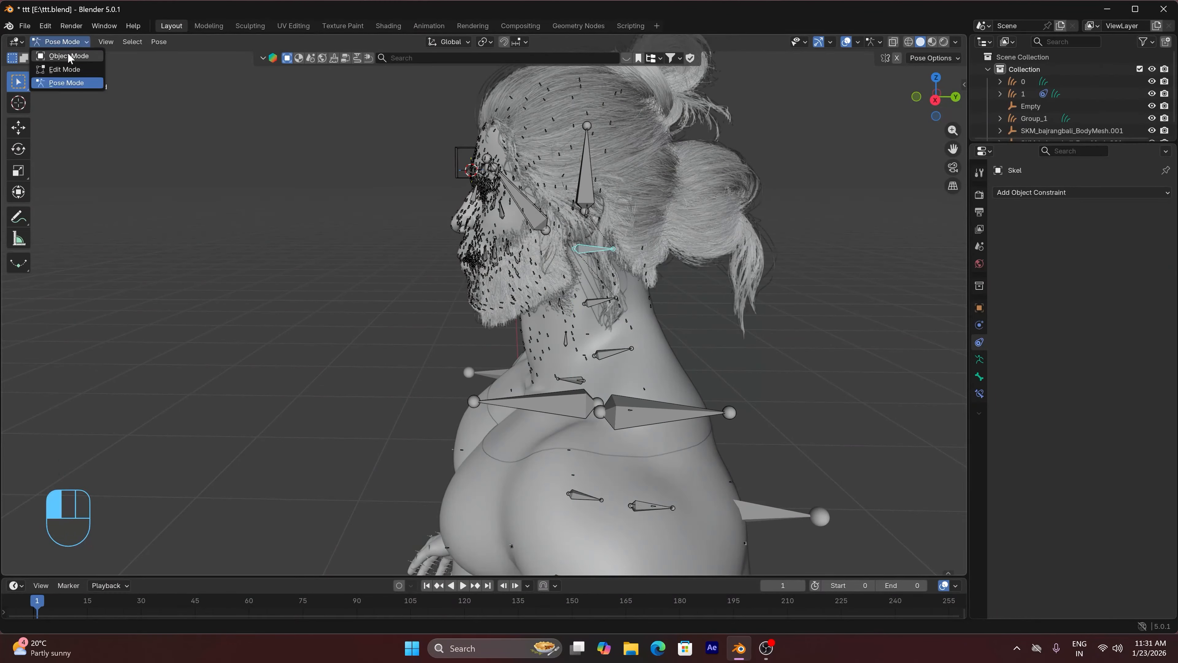
left_click(65, 57)
left_click_drag(930, 100, 544, 236)
left_click(418, 322)
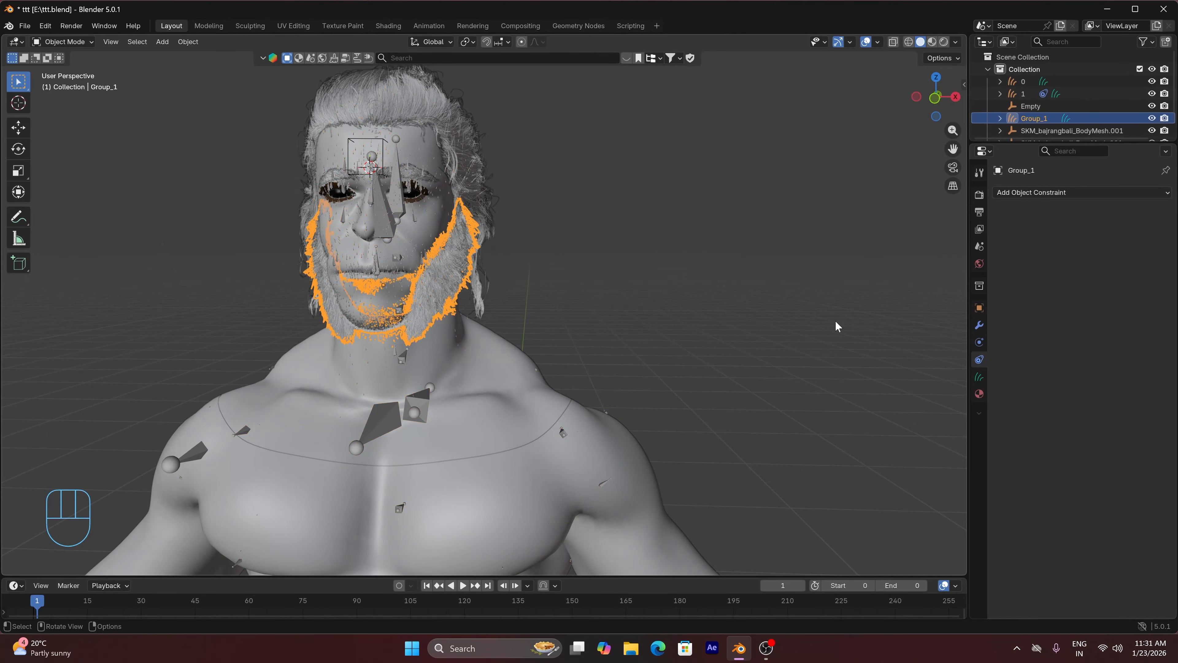
left_click(1075, 199)
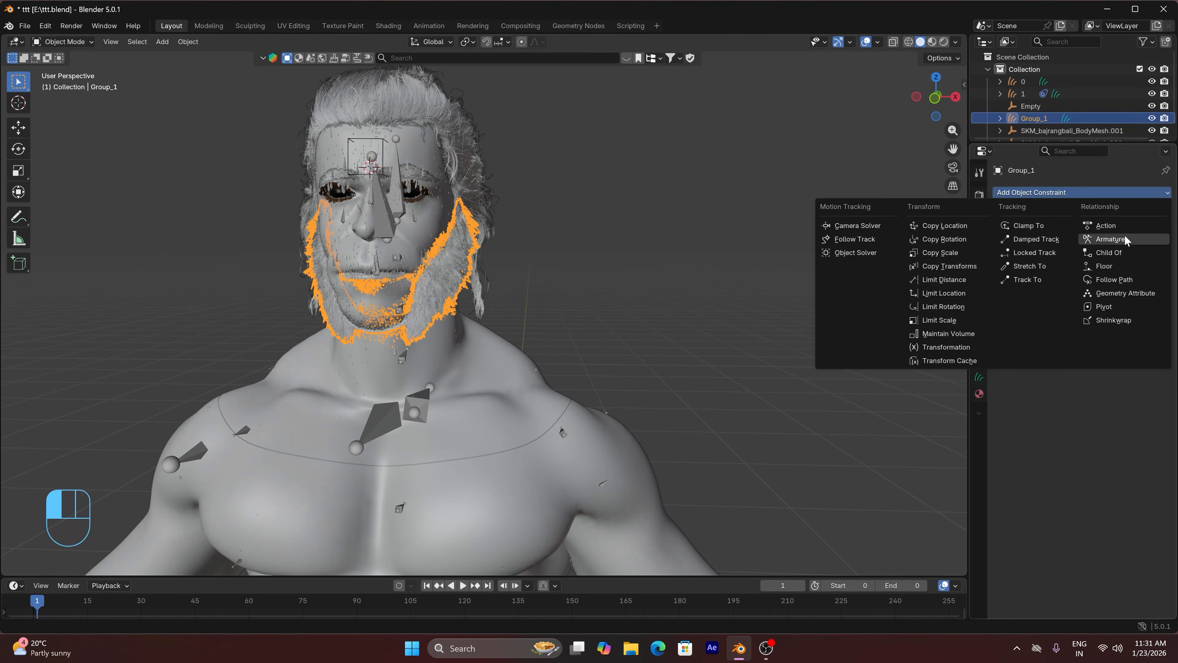
left_click(1125, 255)
left_click(1149, 228)
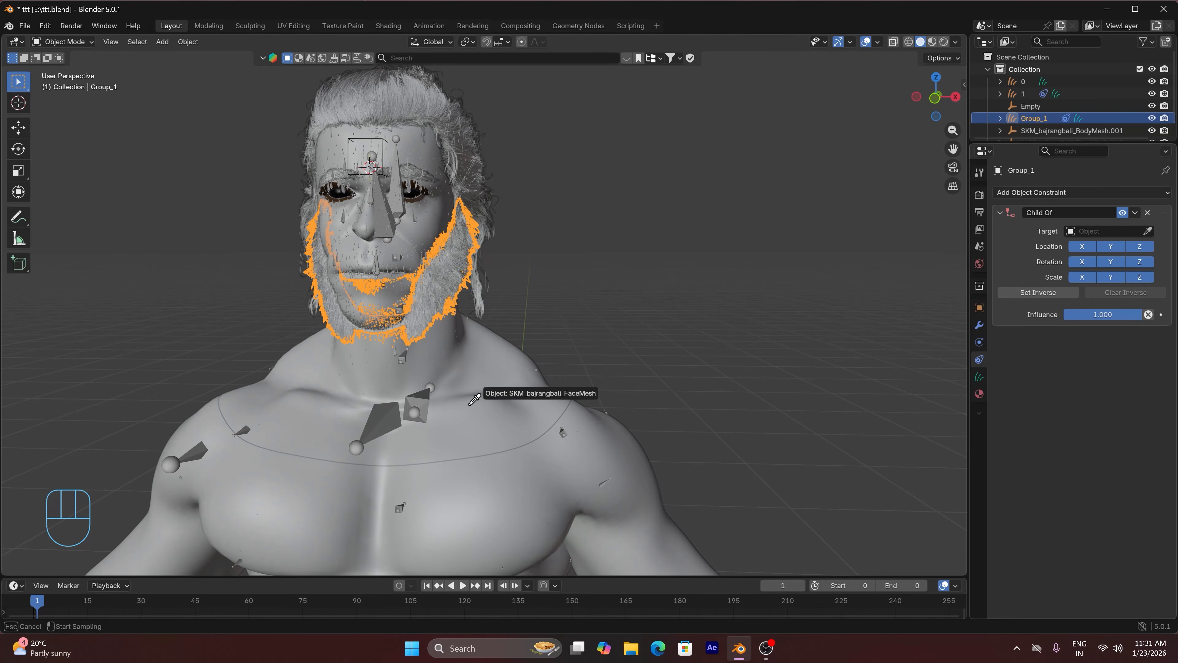
left_click(415, 393)
Set the beard groom constraint's bone to head and set its inverse so the beard stays in place
left_click(1088, 246)
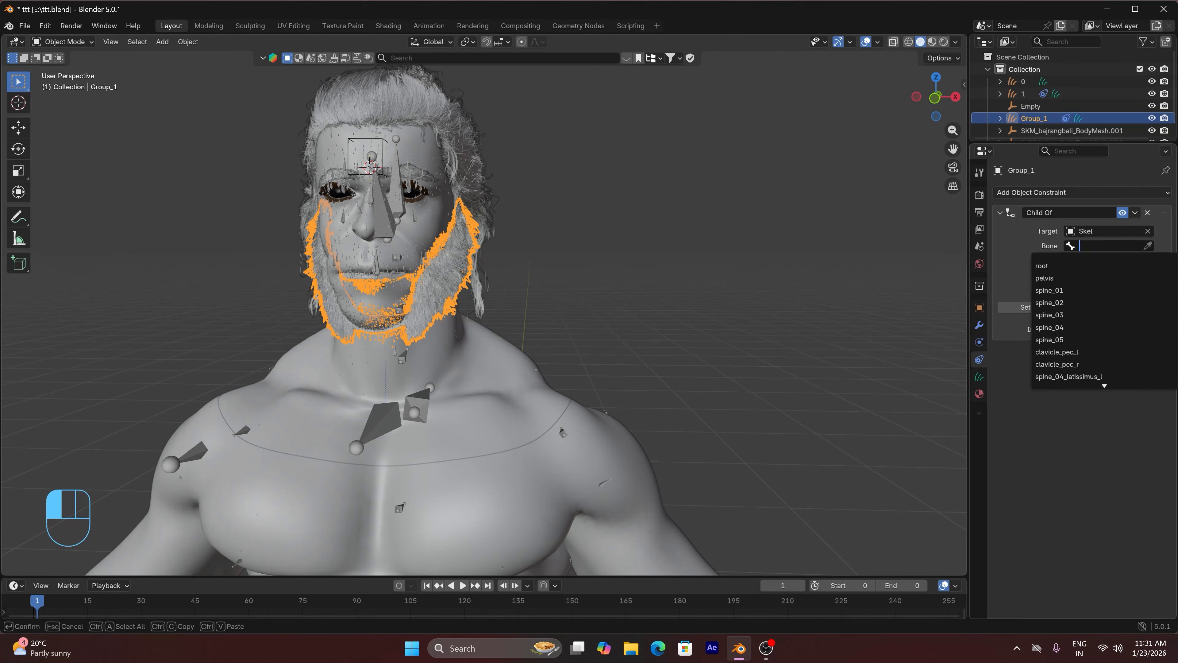
type("ged")
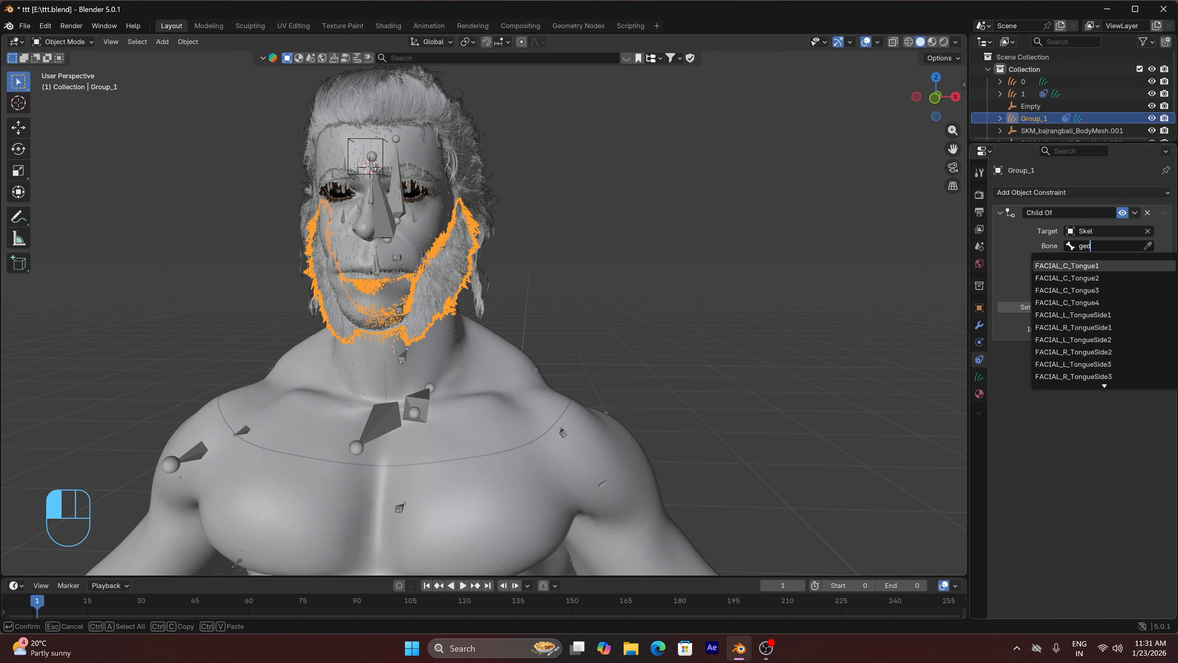
key("BackSpace")
key("BackSpace")
key("BackSpace")
type("head")
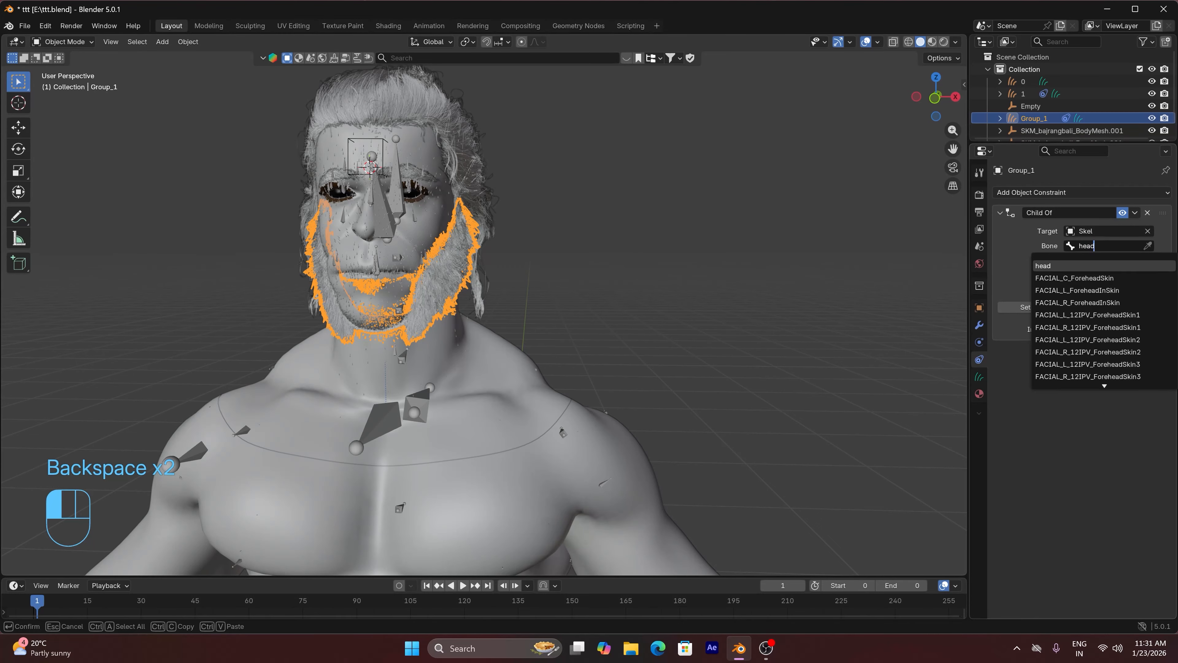
left_click(1043, 266)
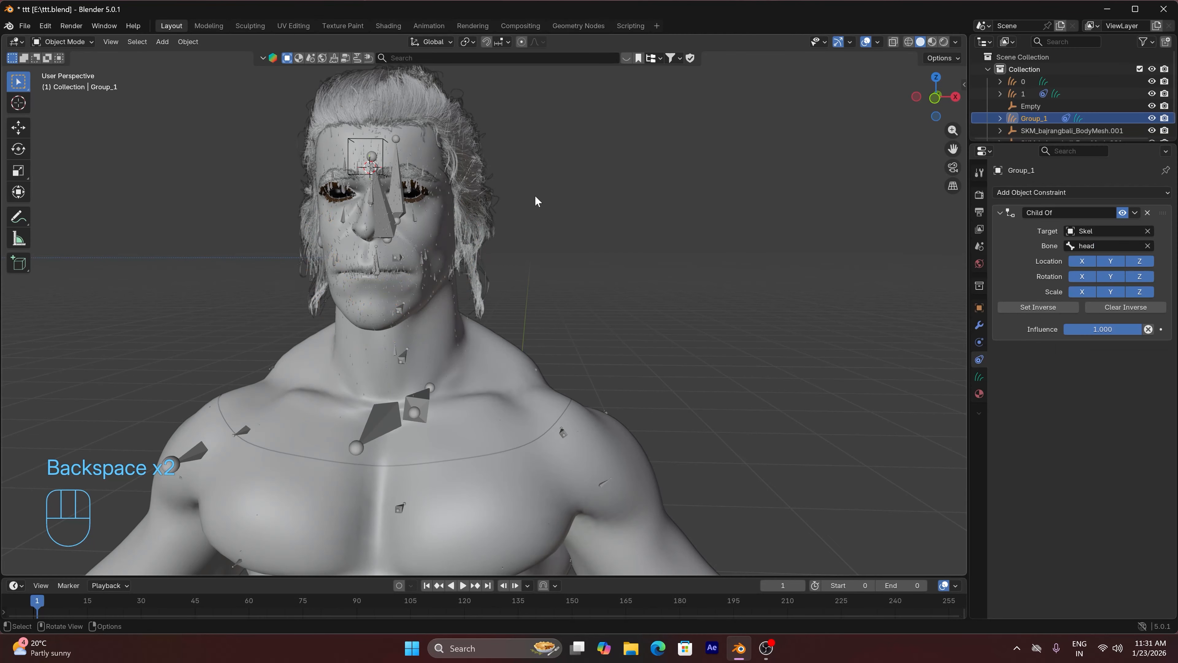
Add a Child Of constraint to the eyebrow groom, targeting the Skel armature's head bone
left_click(415, 177)
left_click(418, 177)
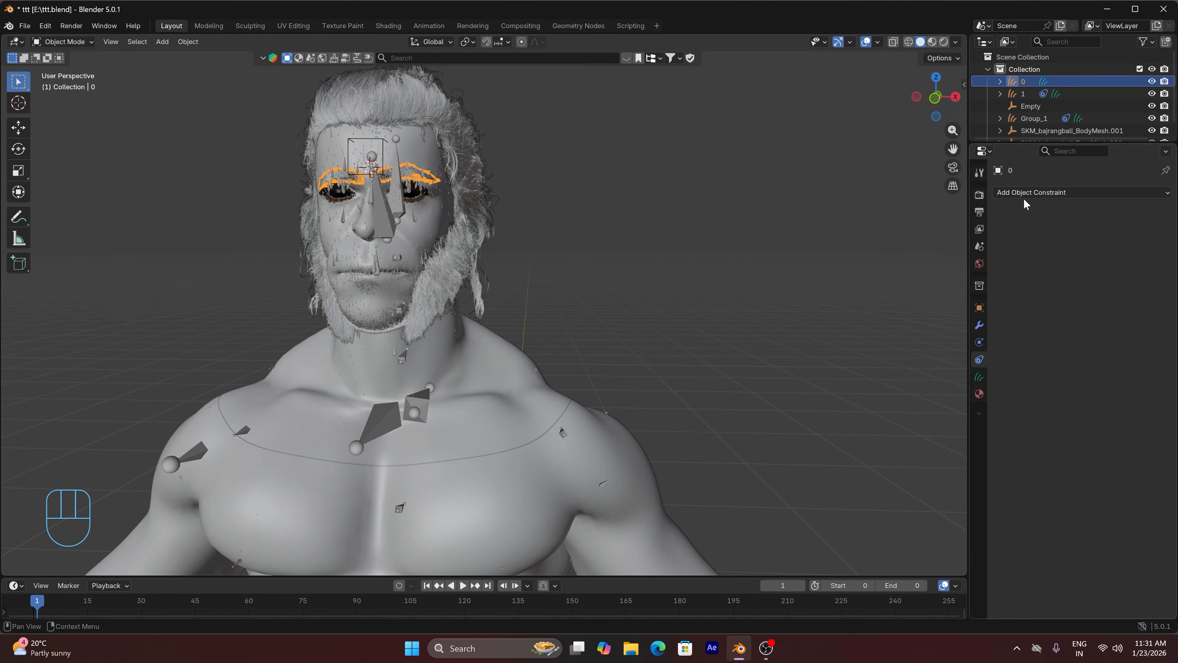
left_click(1041, 194)
left_click(1119, 256)
left_click(1144, 232)
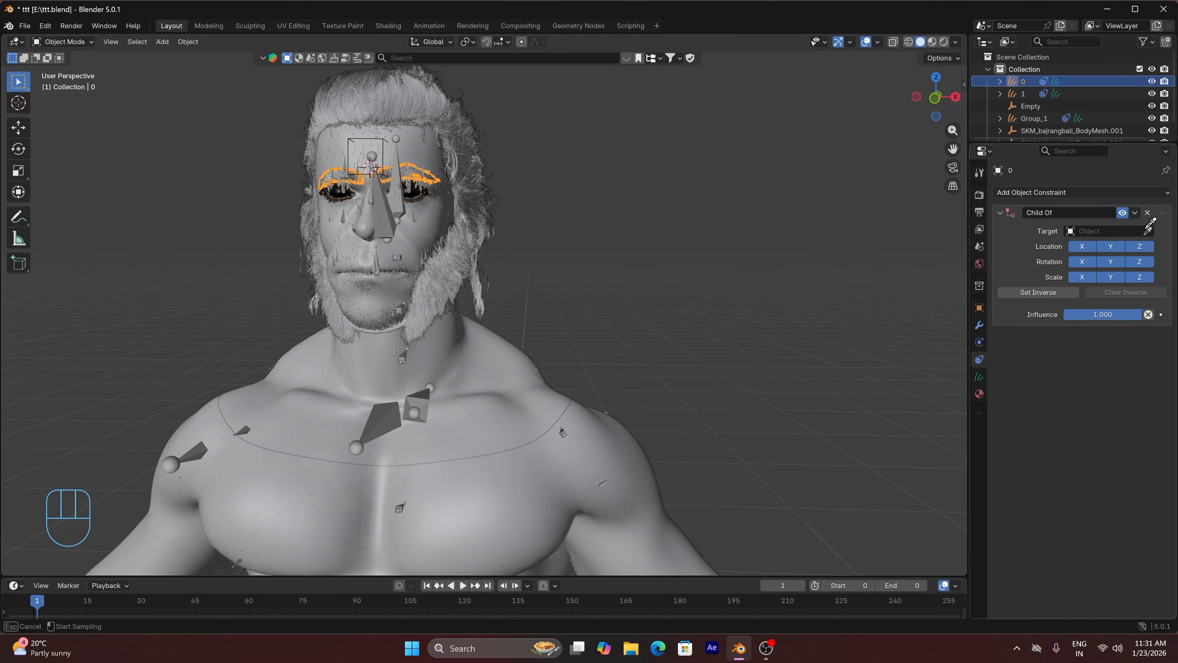
left_click(421, 402)
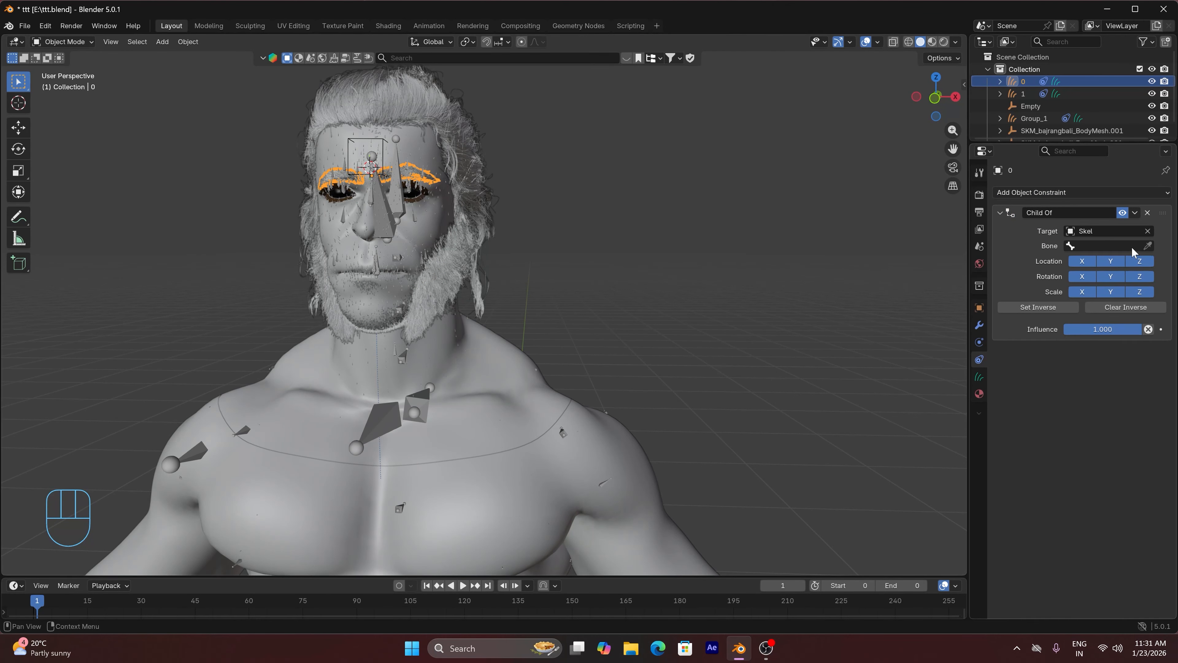
left_click(1104, 246)
type("h")
left_click(1066, 266)
Put the skeleton in Pose Mode and try rotating the head bone about the X axis to check all grooms
left_click(421, 402)
key("ctrl+Tab")
key("KP_1")
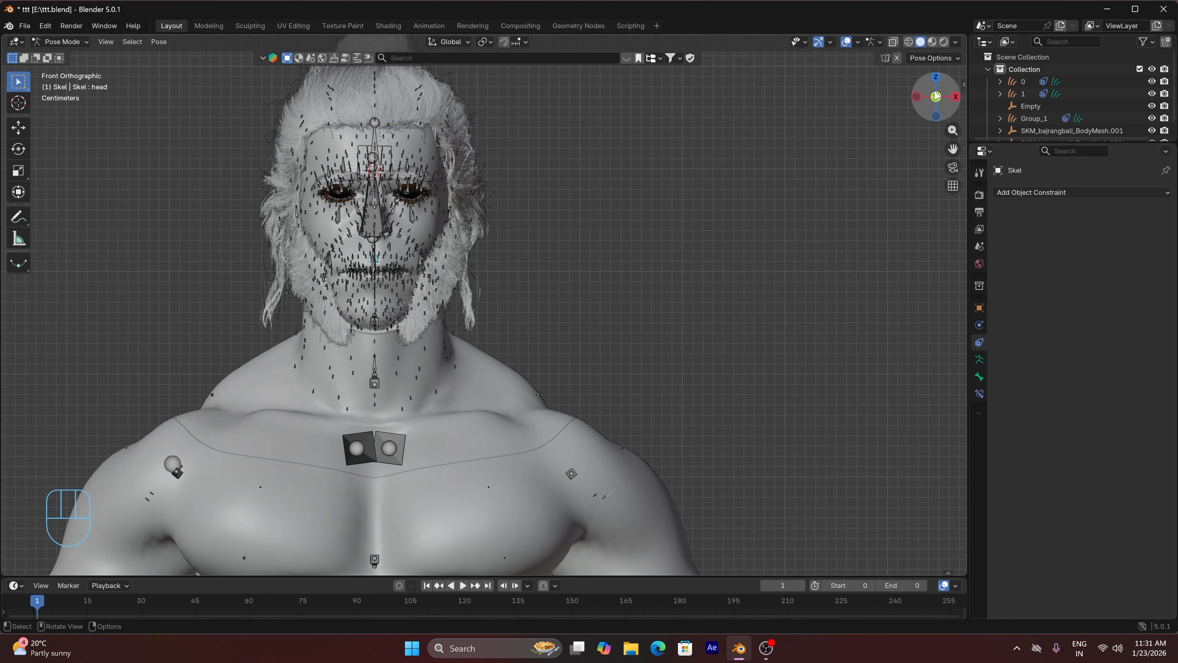
mouse_move(933, 95)
left_mouse_down()
mouse_move(883, 105)
mouse_move(912, 101)
left_mouse_up()
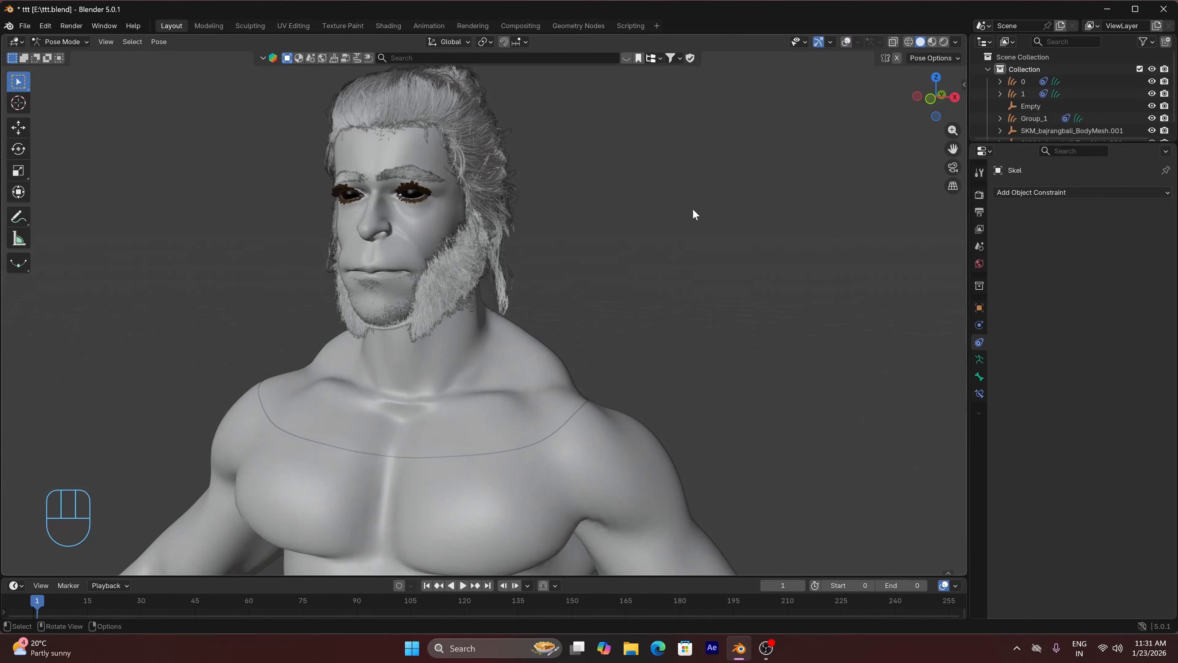
key("r")
key("x")
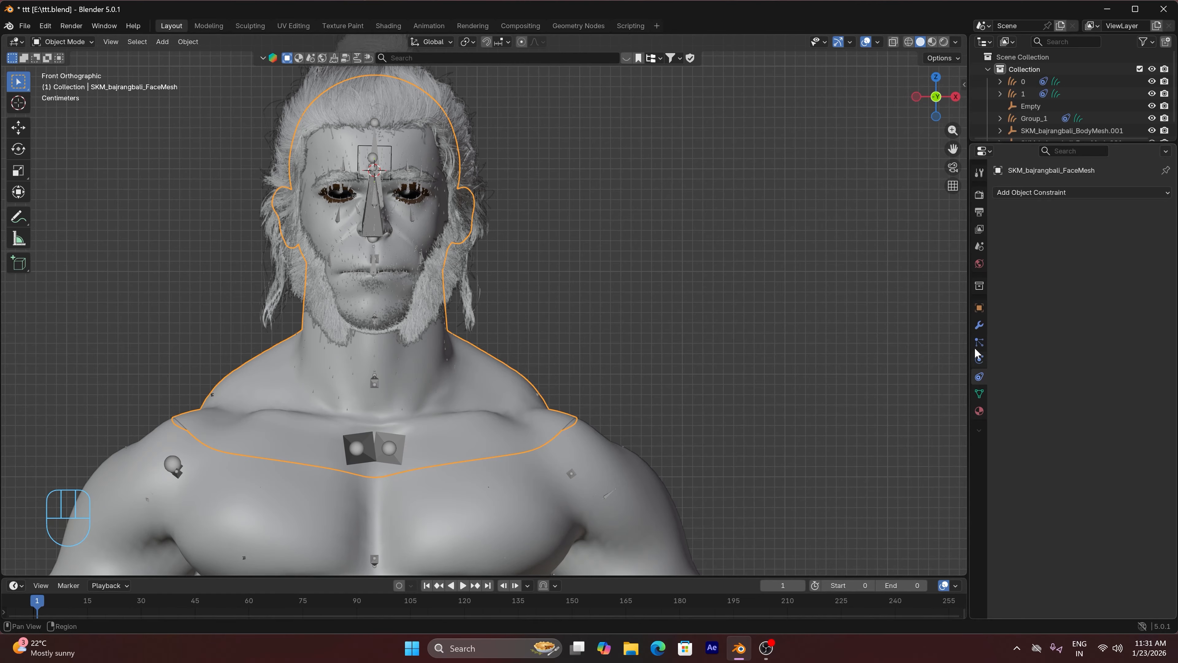
Put the Skel armature in Pose Mode and try moving the left nasolabial facial bone beside the mouth
left_click(979, 342)
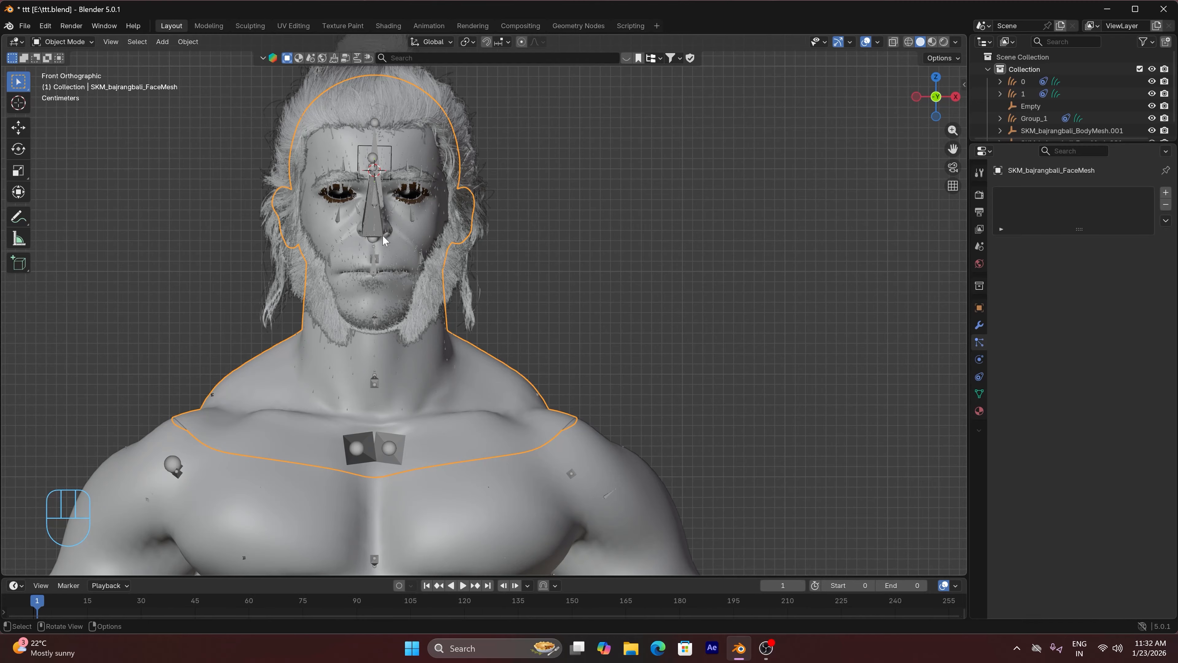
left_click(361, 214)
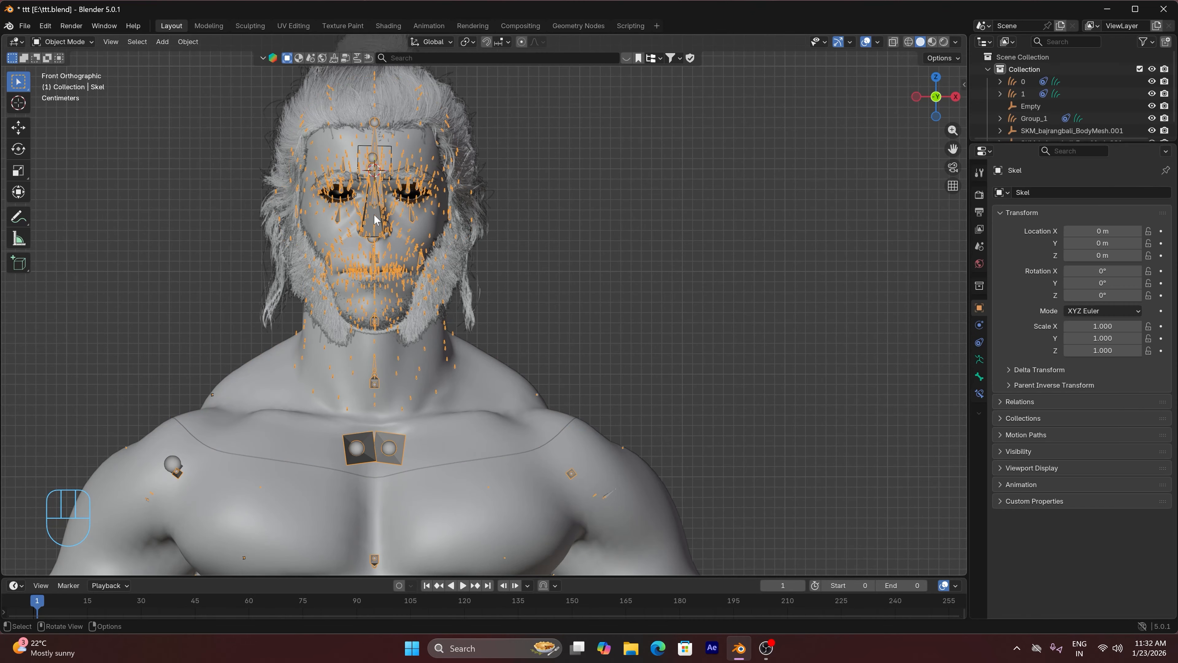
left_click(68, 42)
left_click(72, 85)
scroll(405, 230, "up", 3)
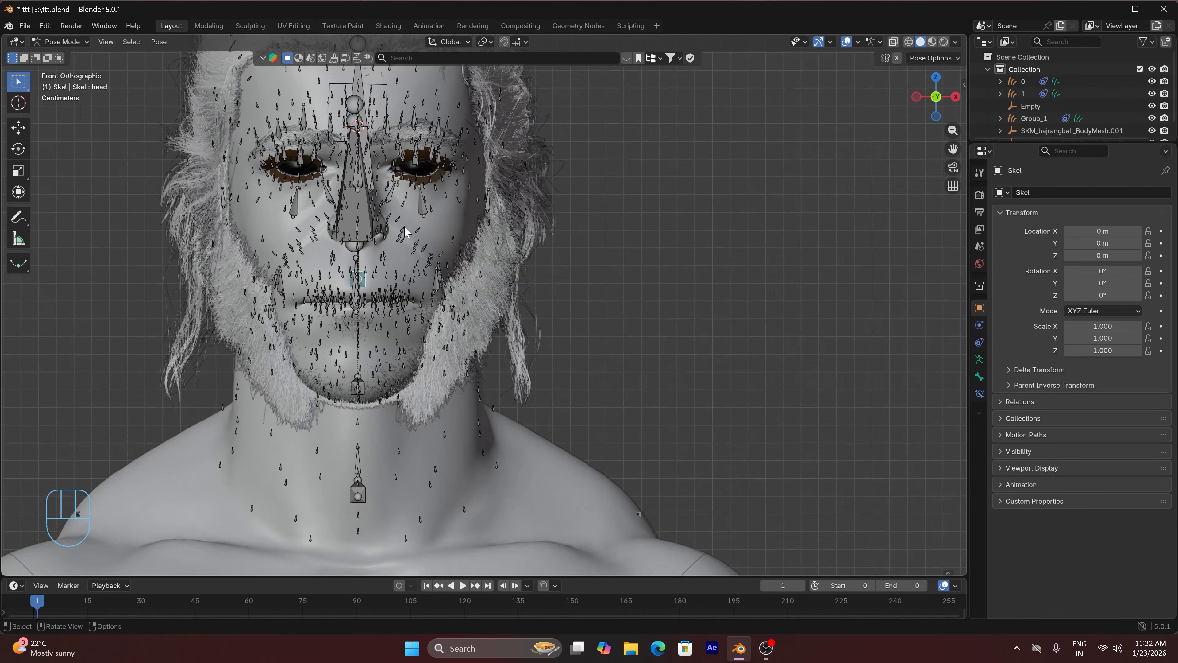
scroll(405, 230, "up", 2)
left_click(439, 280)
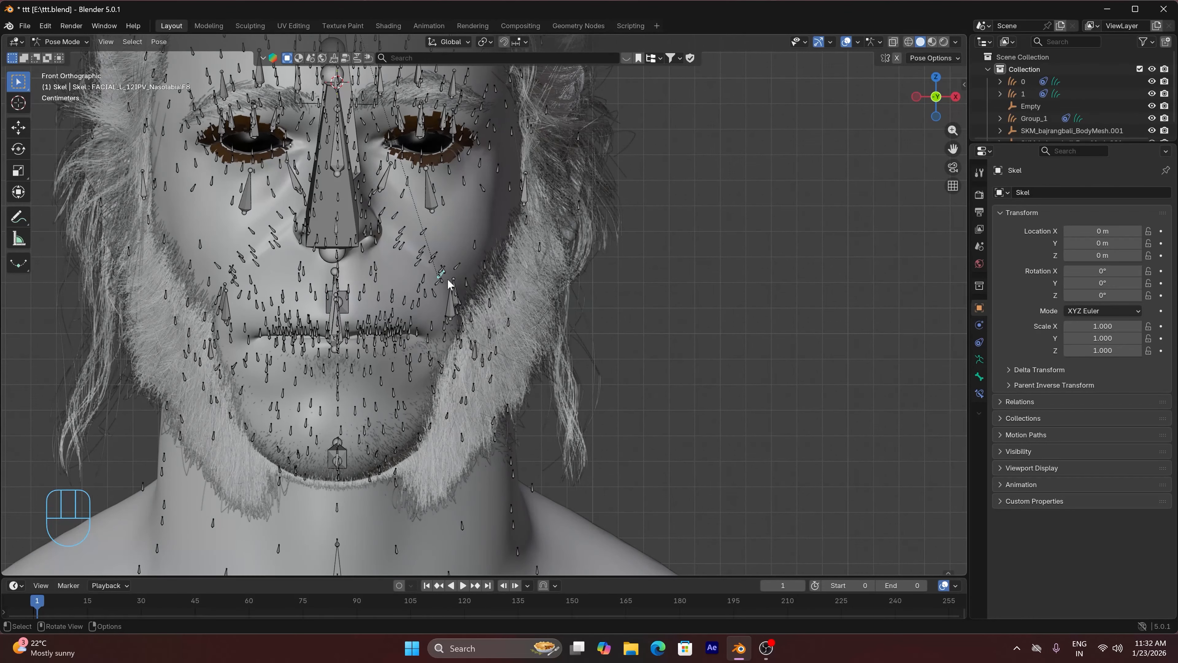
key("g")
right_click(509, 252)
key("g")
right_click(545, 299)
Try moving the FACIAL_L_JawBulge bone and return the skeleton to Object Mode
left_click(515, 301)
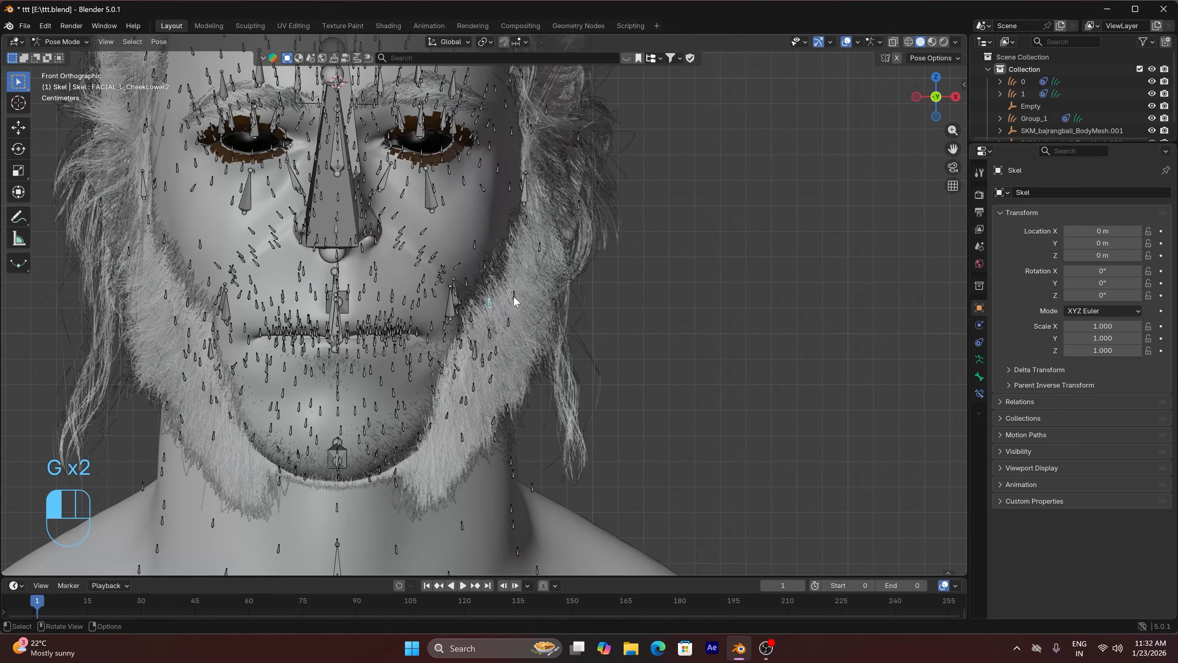
left_click(514, 296)
key("g")
right_click(551, 271)
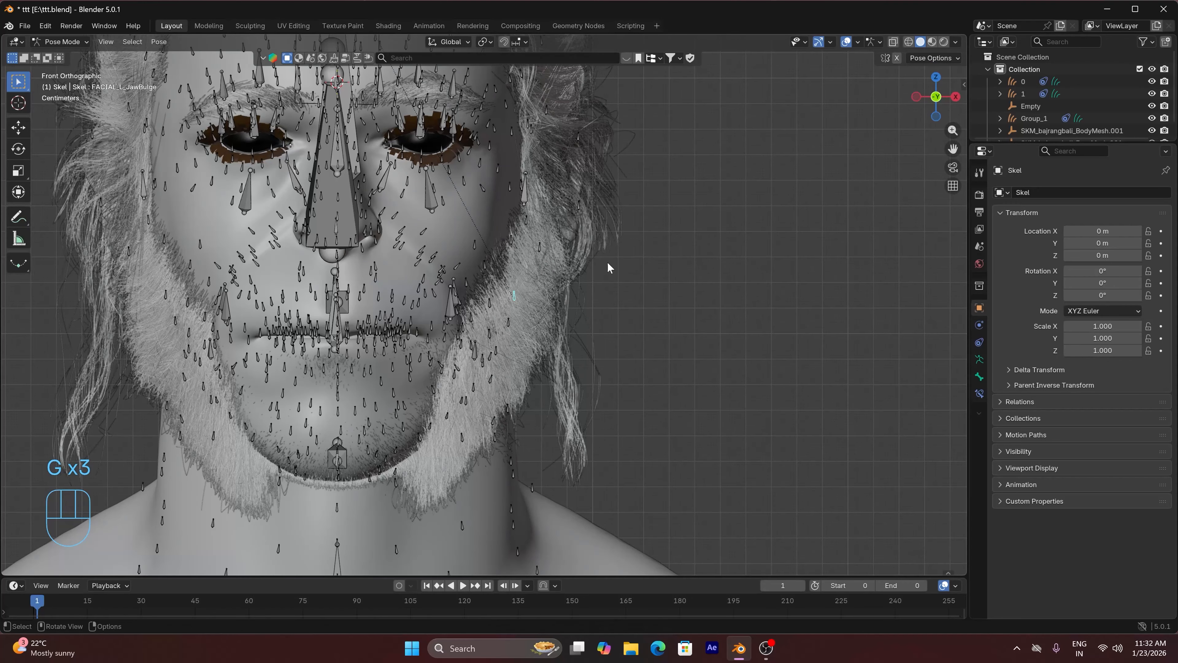
left_click(70, 42)
left_click(85, 54)
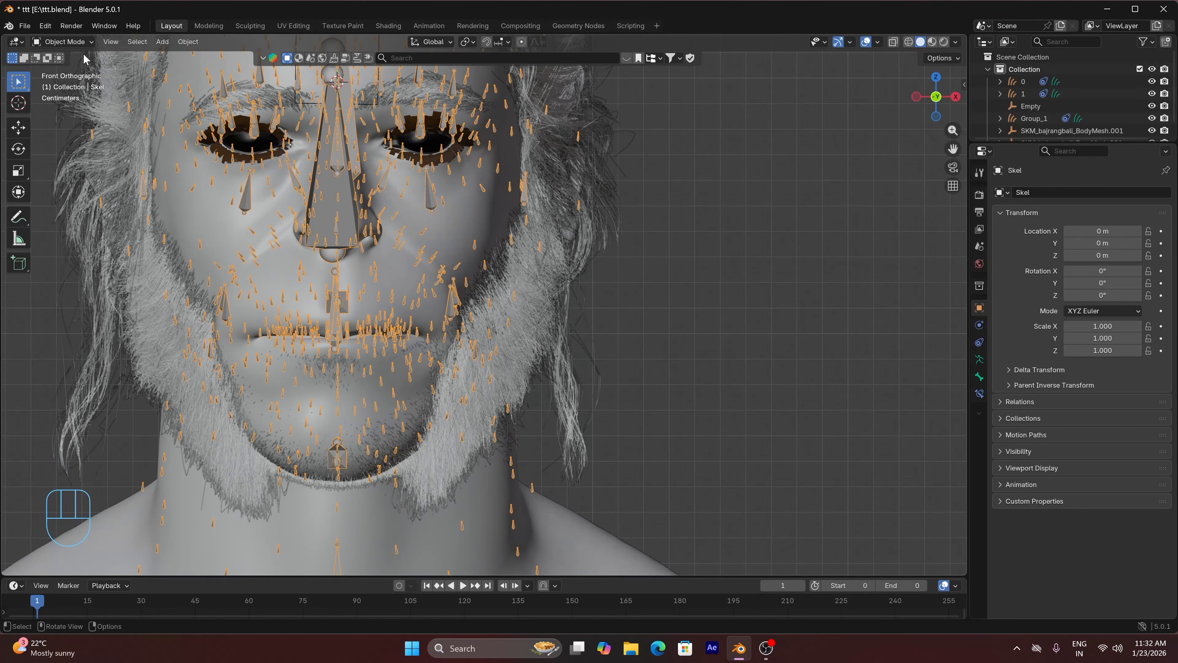
Examine the beard groom and the face mesh's particle settings, and look over the hair from the side
left_click(539, 274)
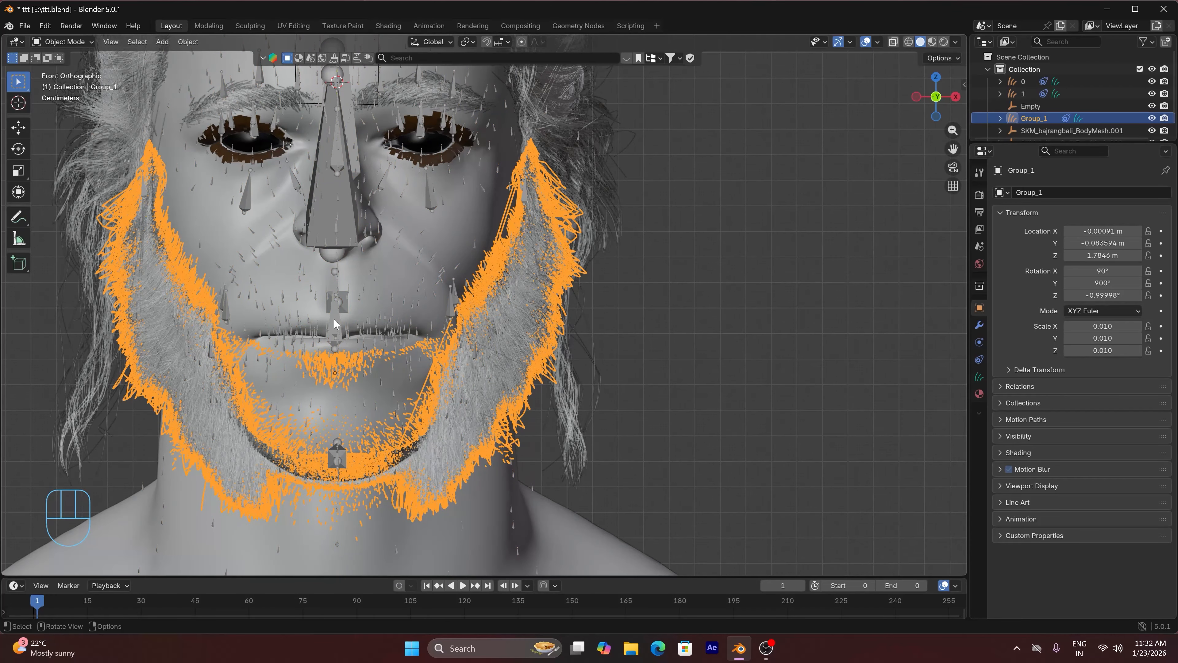
left_click_drag(335, 308, 390, 303)
left_click(855, 266)
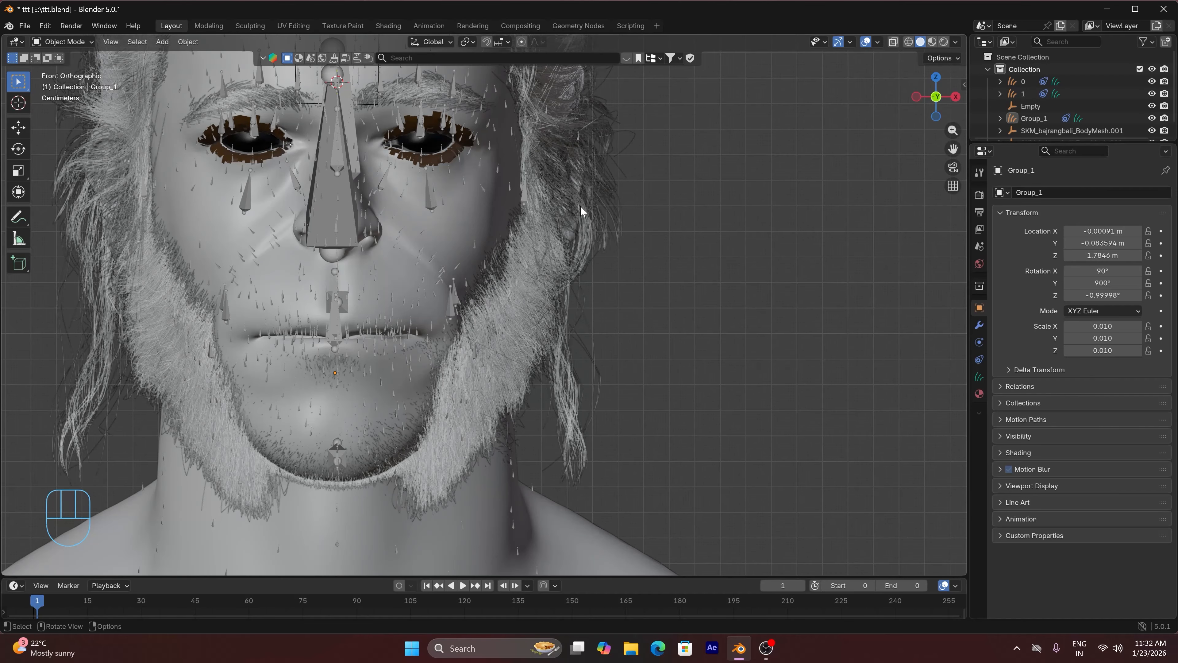
scroll(595, 206, "down", 4)
middle_click_drag(600, 203, 585, 290, "shift")
left_click(500, 312)
left_click(978, 342)
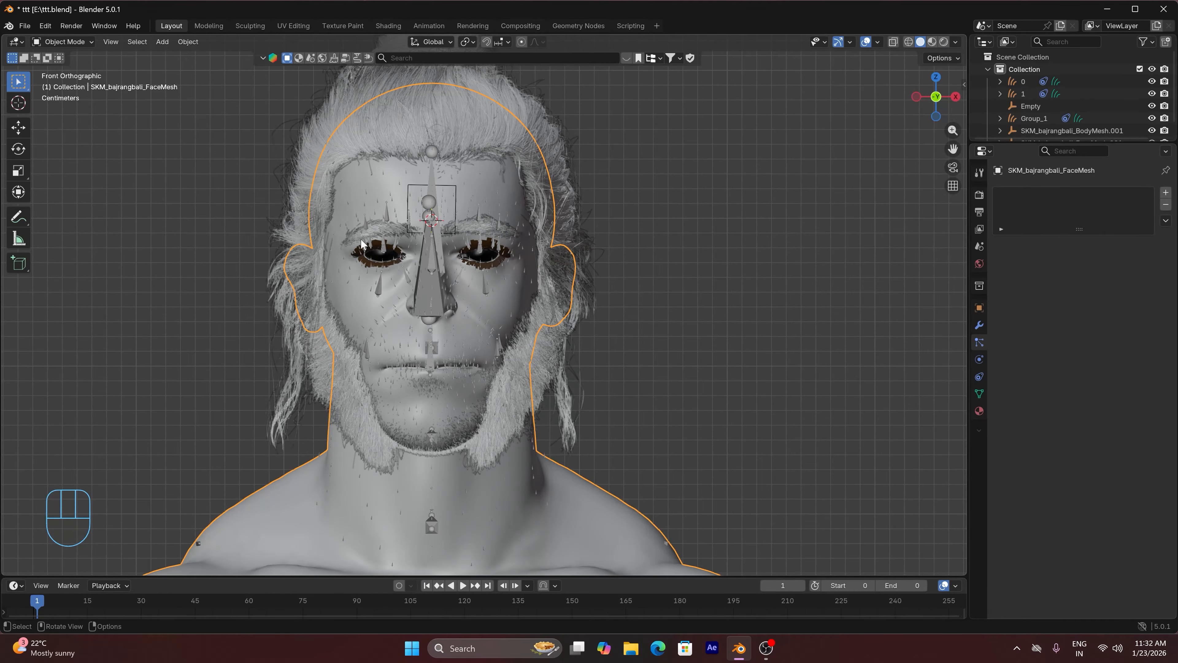
left_click_drag(936, 96, 743, 168)
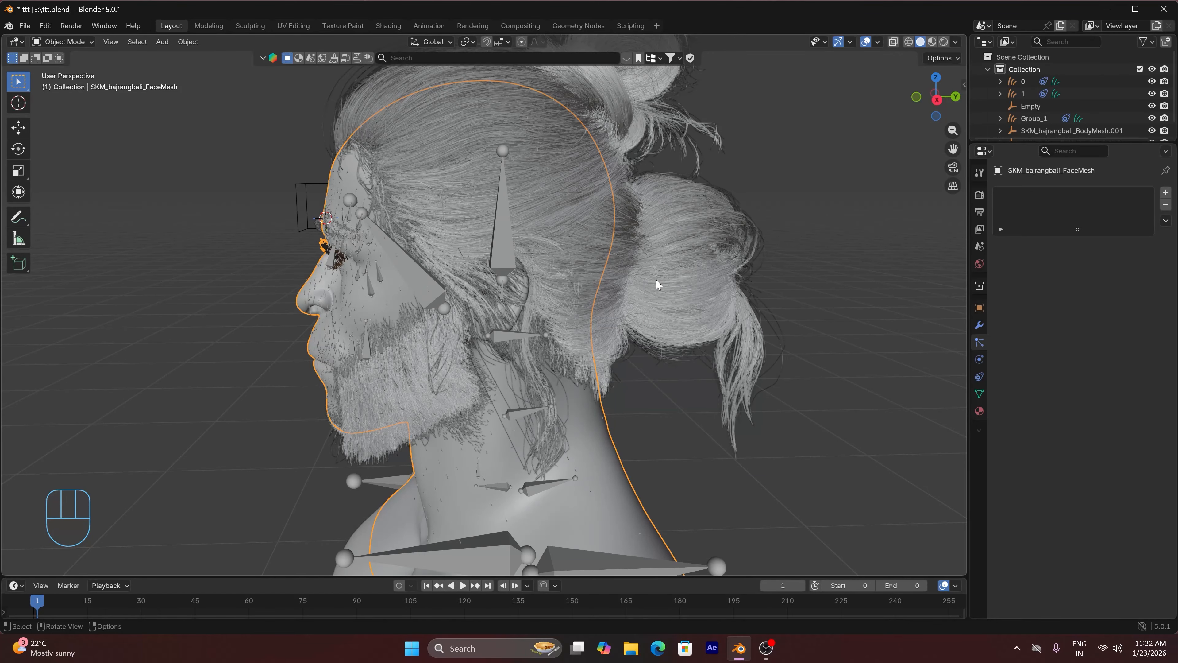
scroll(592, 193, "down", 2)
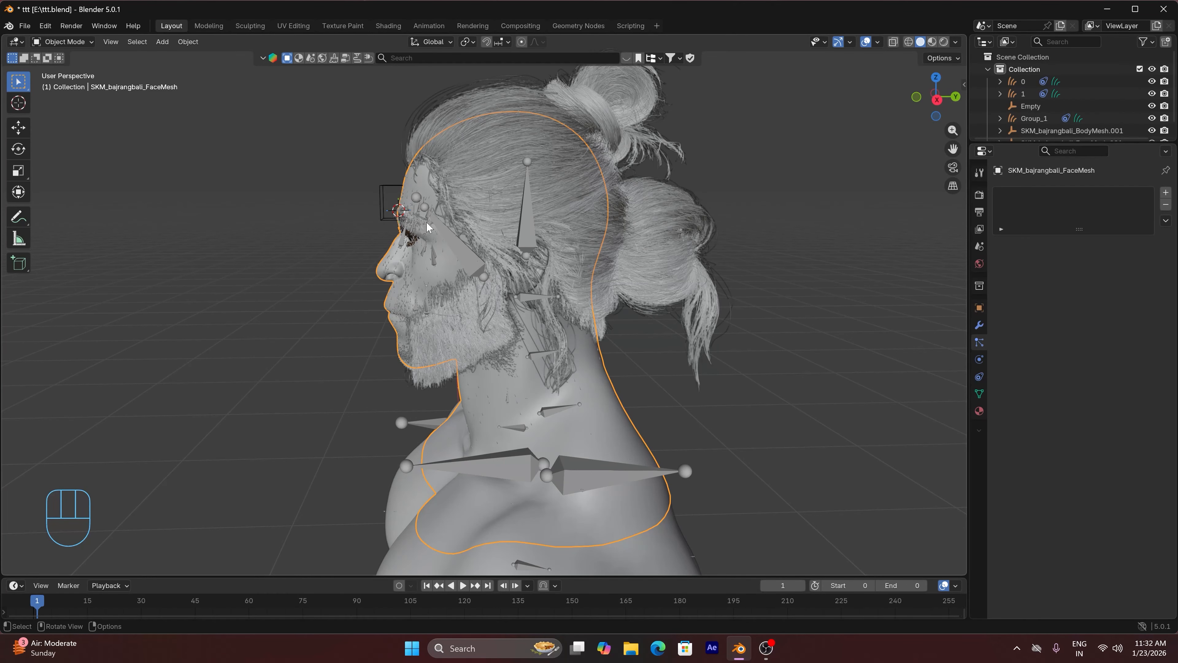
Preview the character from the front in rendered shading with overlays hidden, and return to solid shading
key("KP_1")
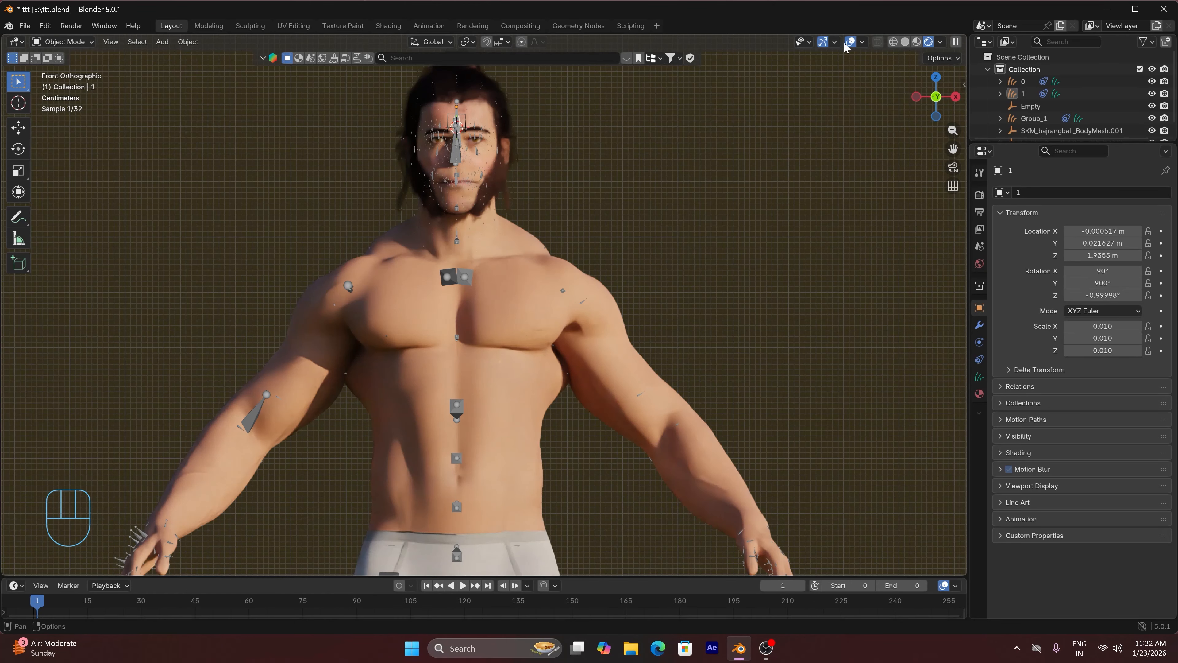
left_click(848, 43)
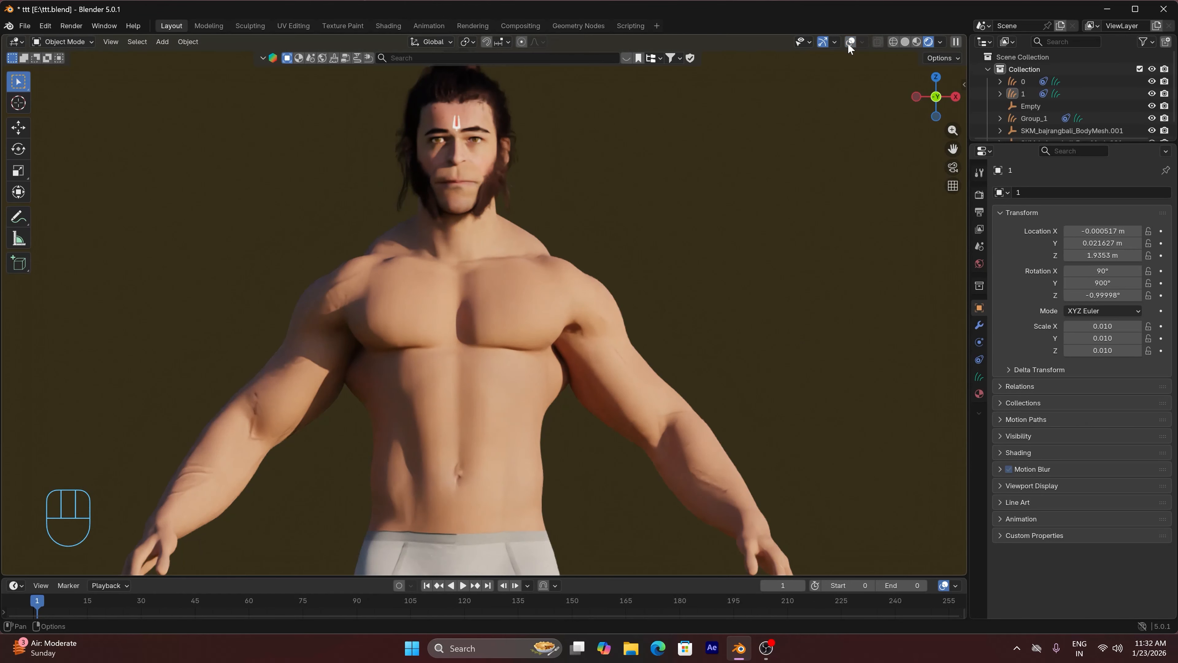
scroll(575, 395, "down", 3)
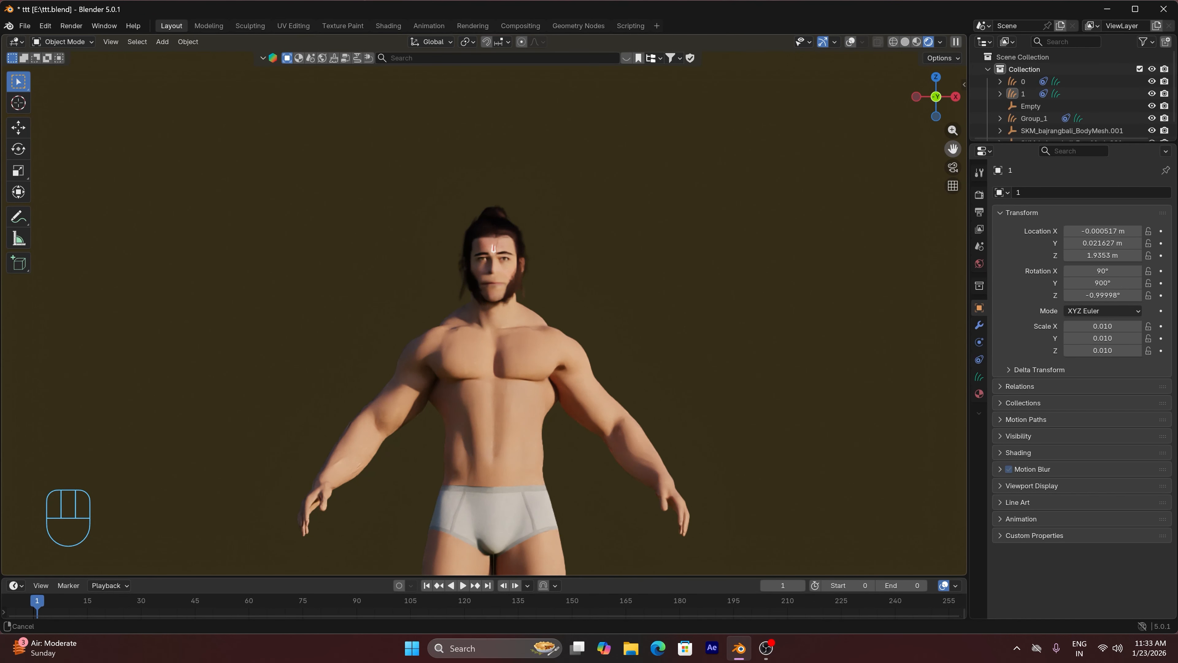
left_click_drag(952, 149, 947, 45)
left_click(908, 42)
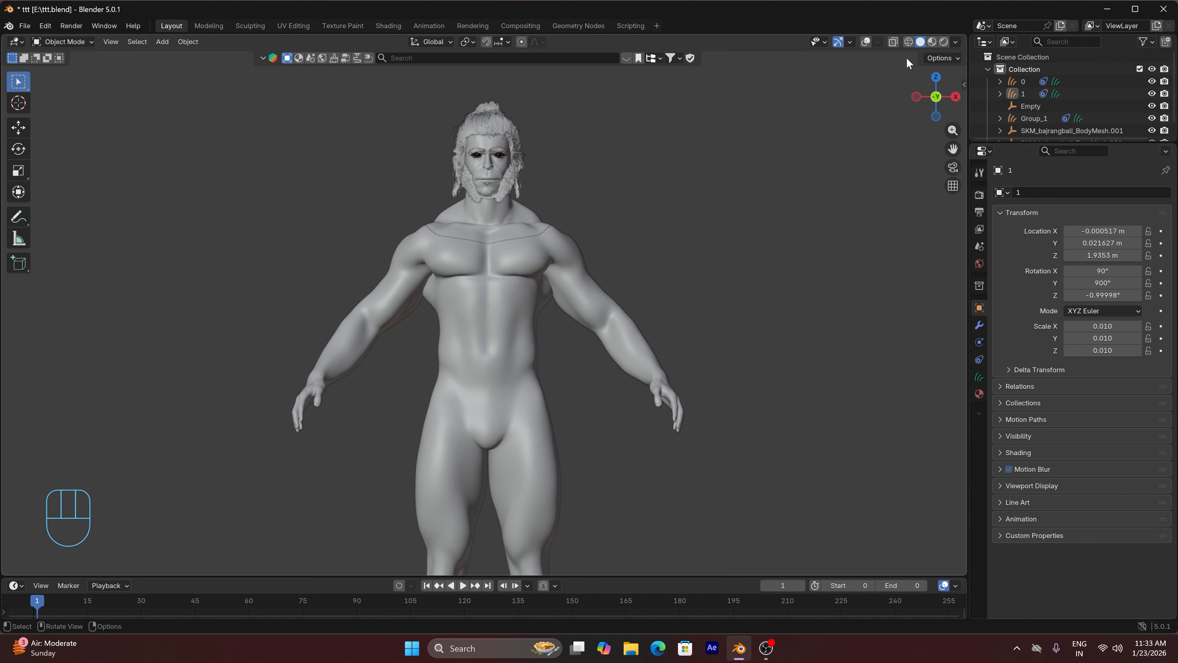
left_click_drag(952, 151, 948, 28)
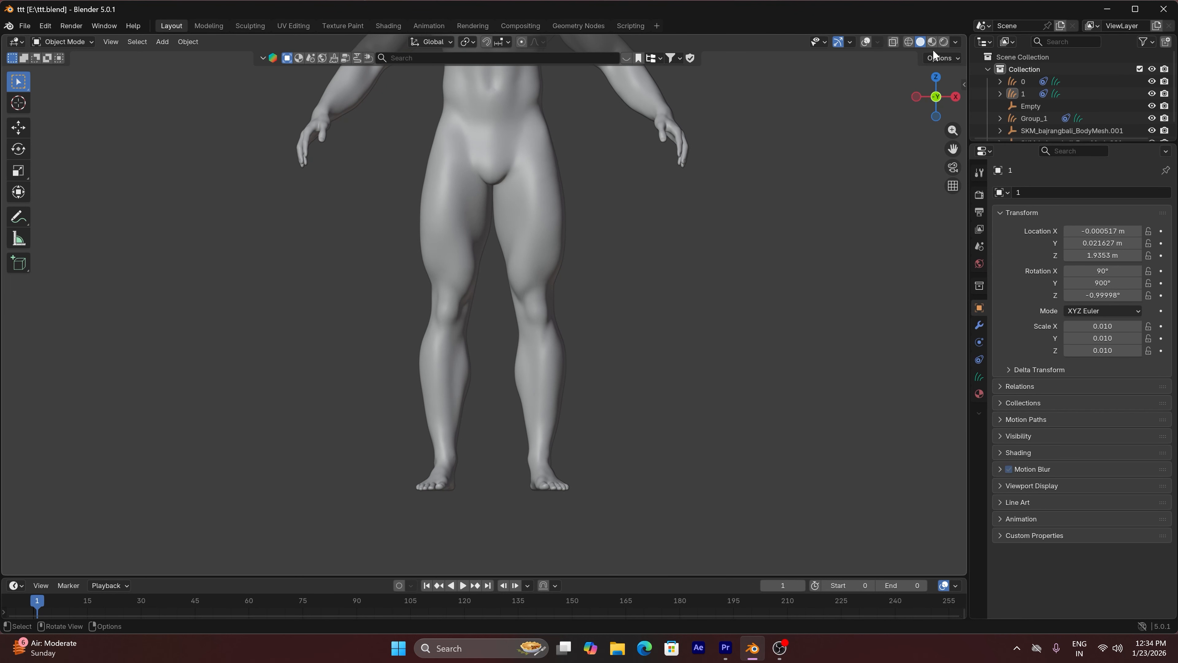
Switch the viewport to Material Preview shading, frame the upper body and turn the overlays back on
left_click(932, 42)
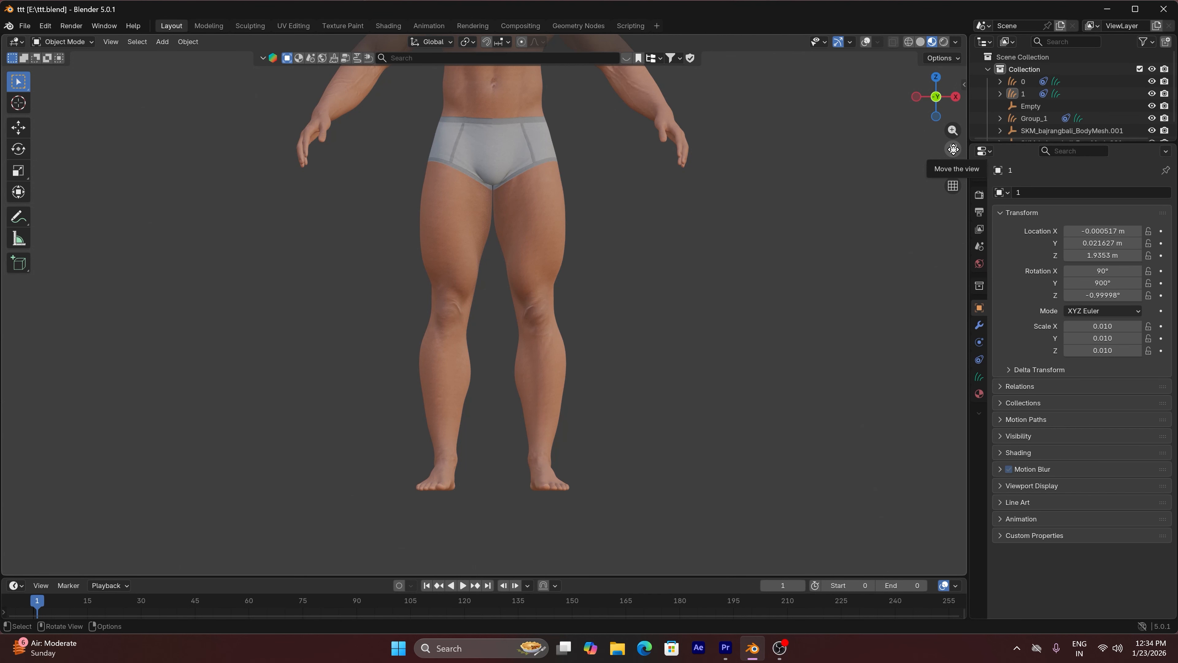
left_click_drag(953, 149, 993, 399)
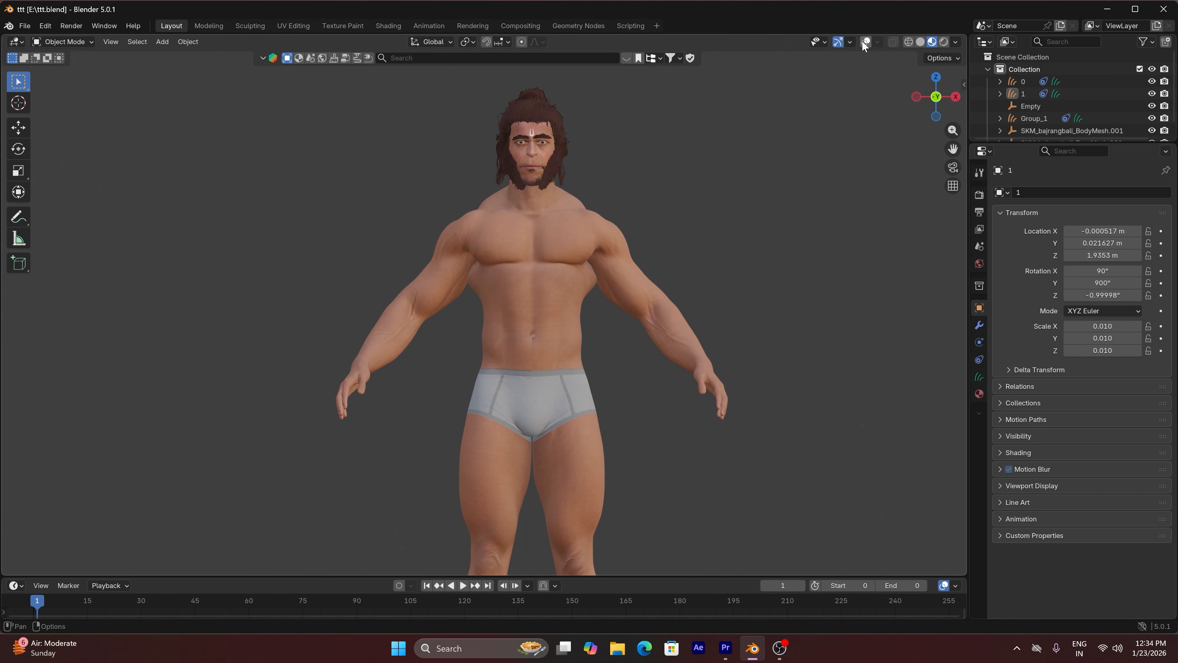
left_click(863, 42)
Put the skeleton in Pose Mode and try rotating the head bone with overlays hidden to check the forehead mark
scroll(574, 130, "up", 4)
left_click(480, 164)
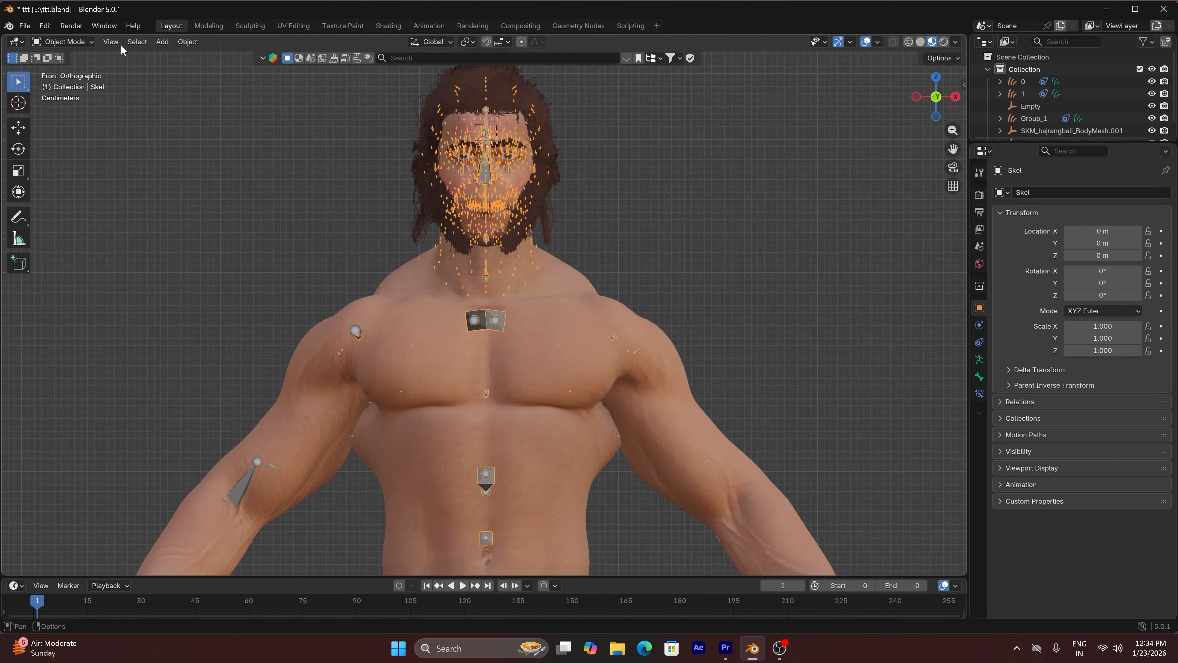
left_click(70, 42)
left_click(72, 84)
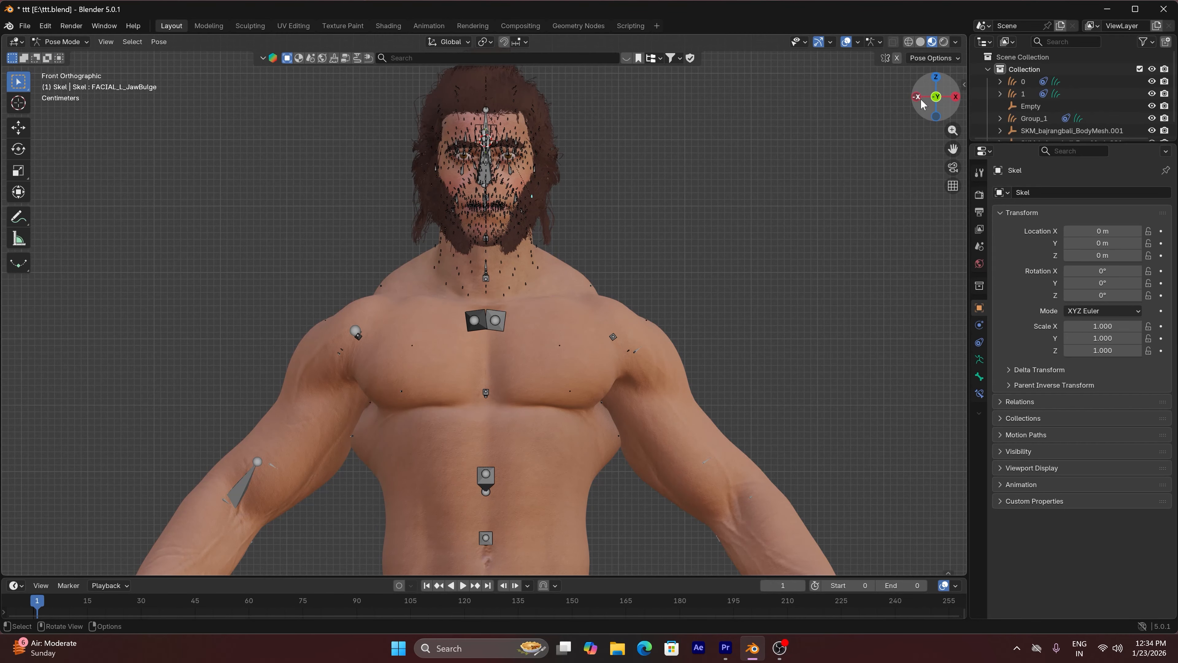
left_click_drag(921, 104, 950, 97)
left_click(503, 199)
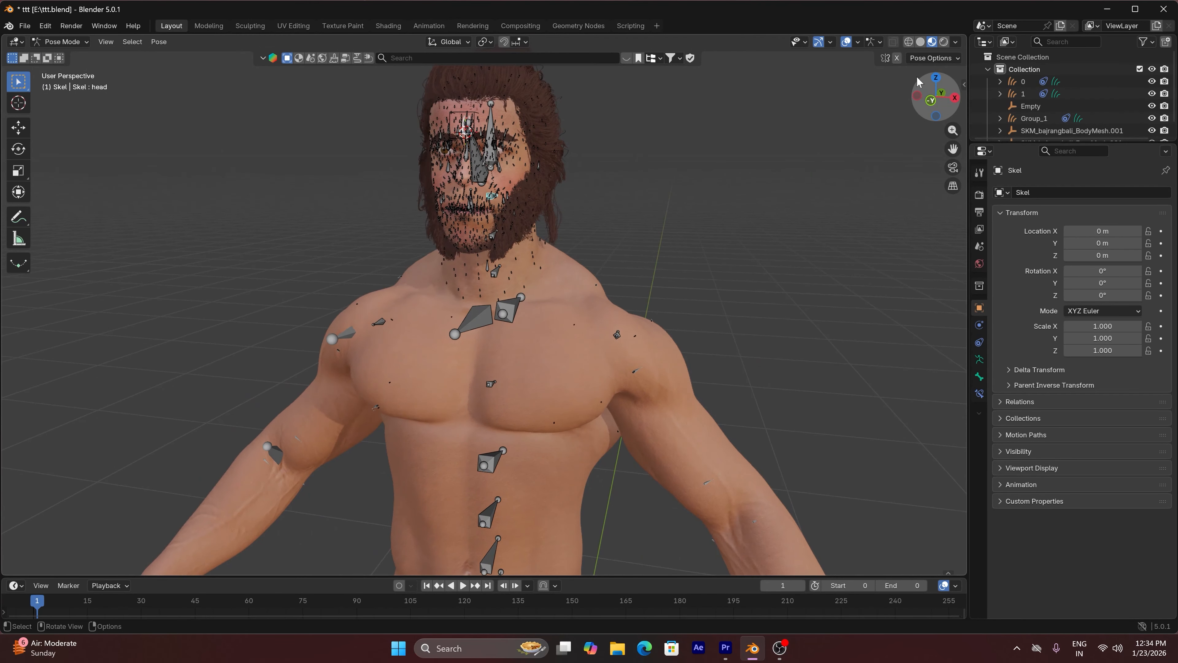
left_click(848, 41)
key("r")
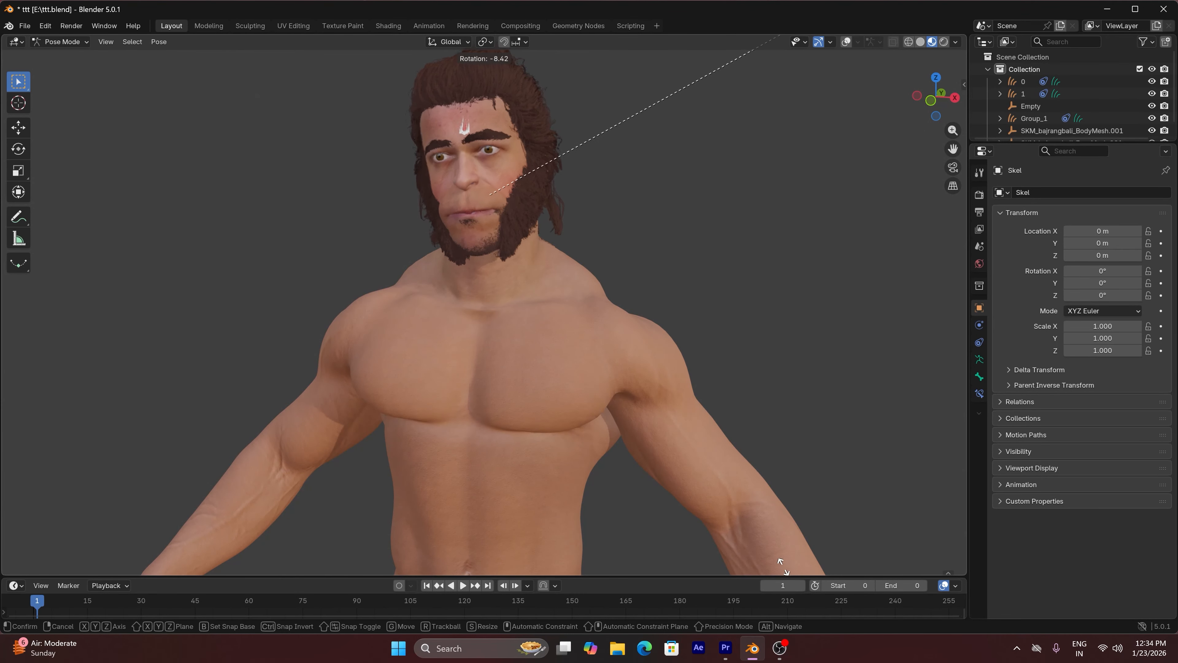
key("Escape")
left_click(846, 43)
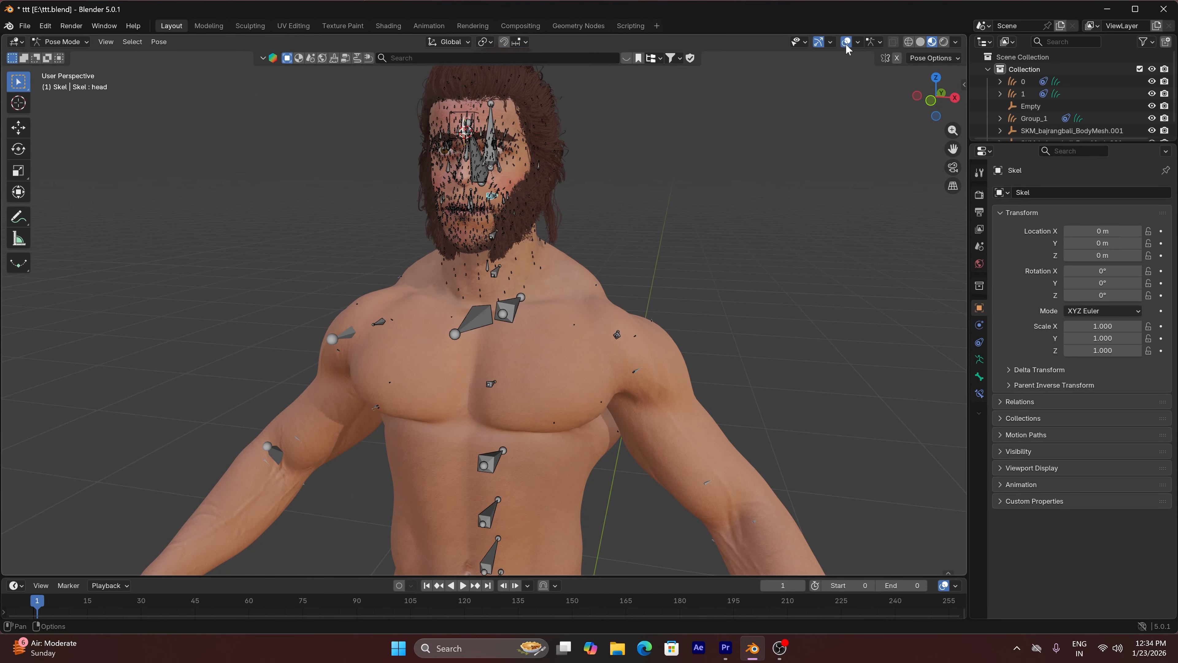
Return to Object Mode and give the forehead mark's Empty a Child Of constraint targeting the Skel armature
left_click(70, 41)
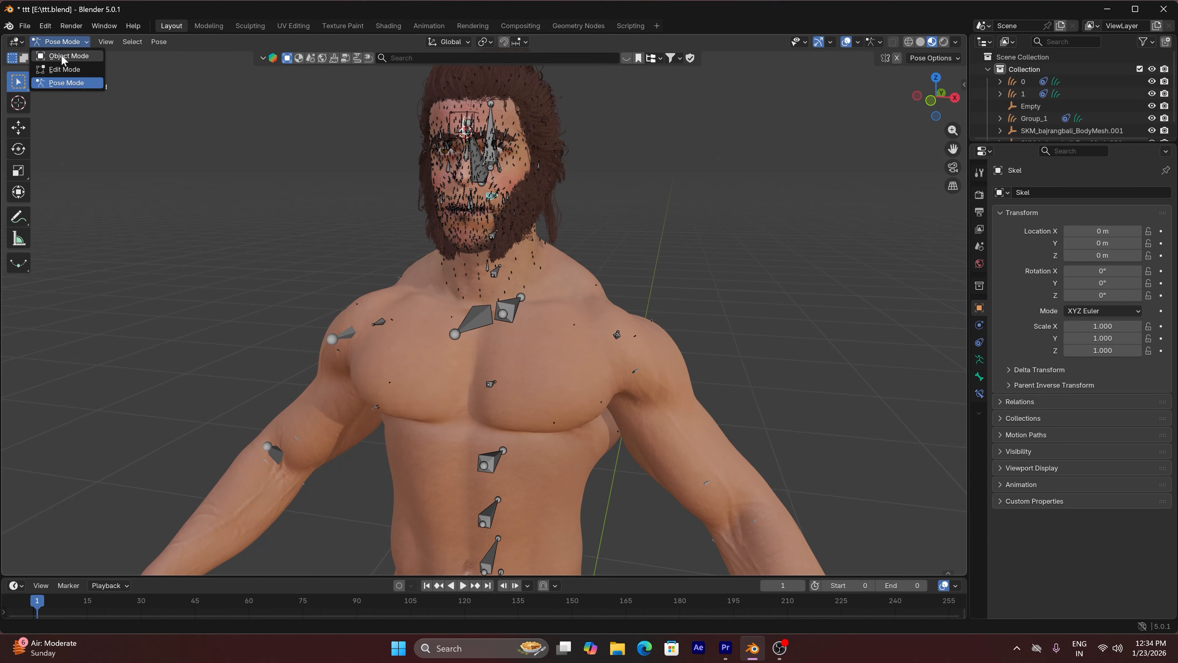
left_click(65, 55)
left_click(1031, 106)
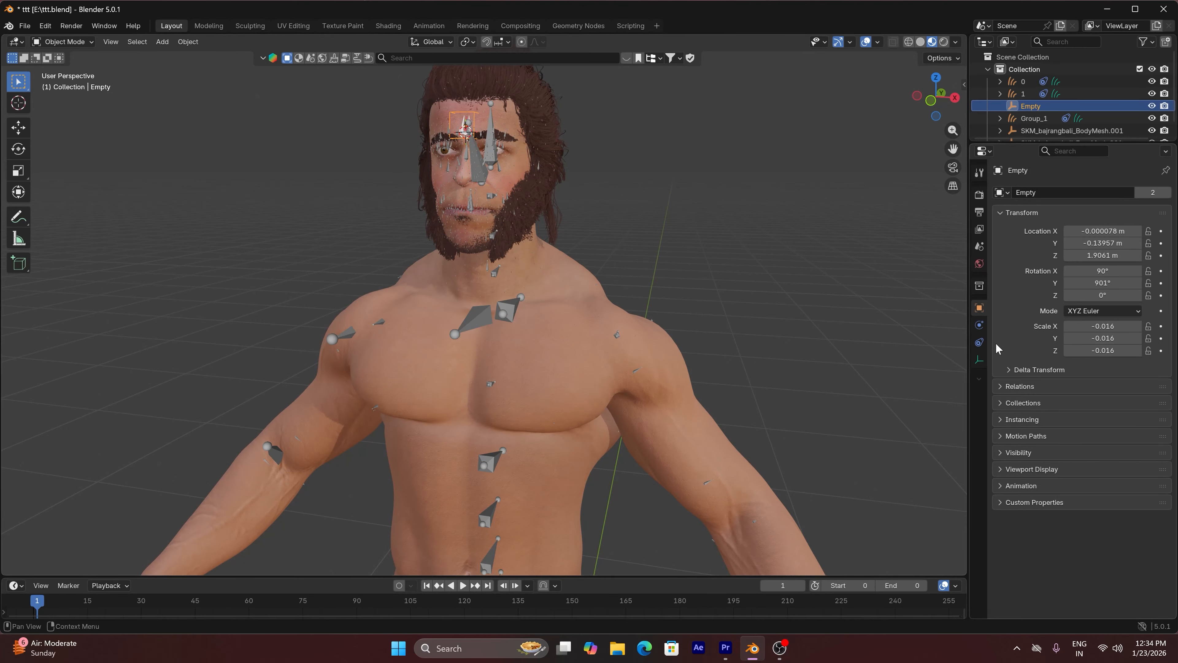
left_click(979, 342)
left_click(1127, 193)
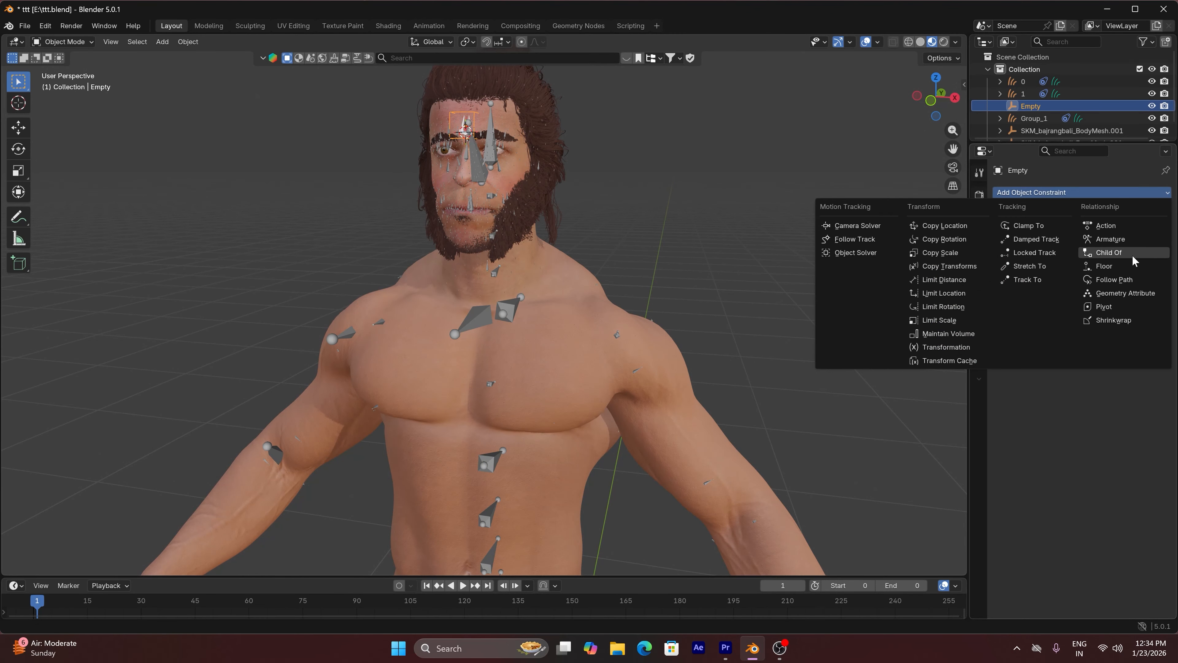
left_click(1132, 253)
left_click(1147, 230)
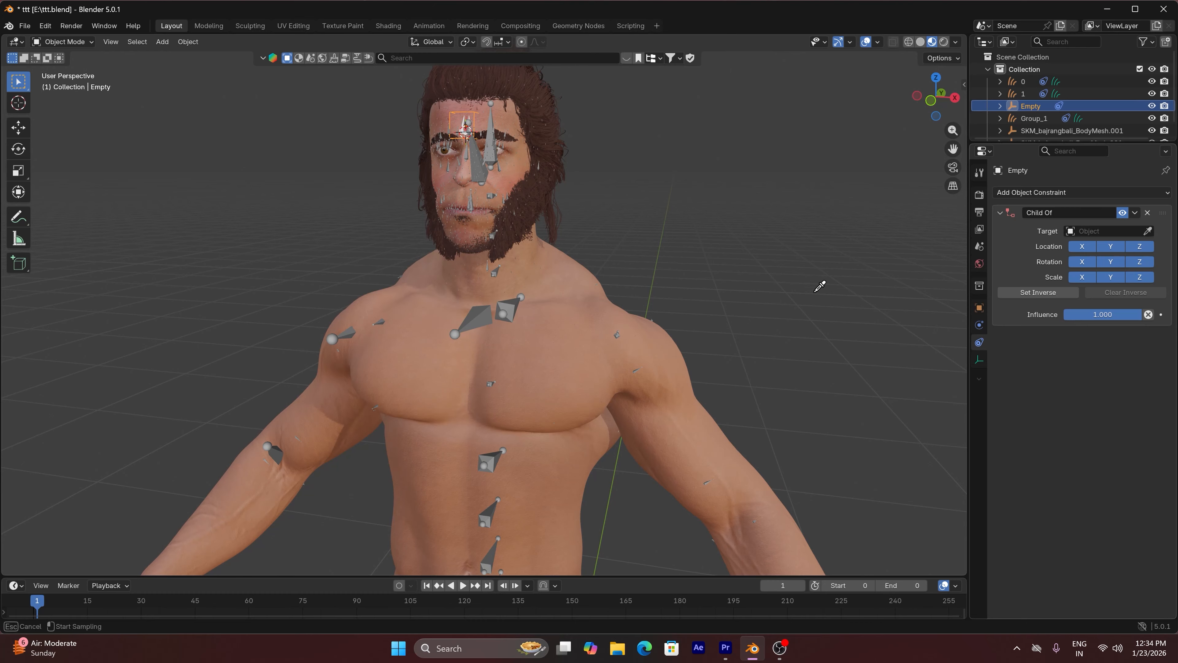
left_click(477, 314)
Set the Empty's Child Of constraint bone to head and set its inverse
left_click(1100, 247)
type("head")
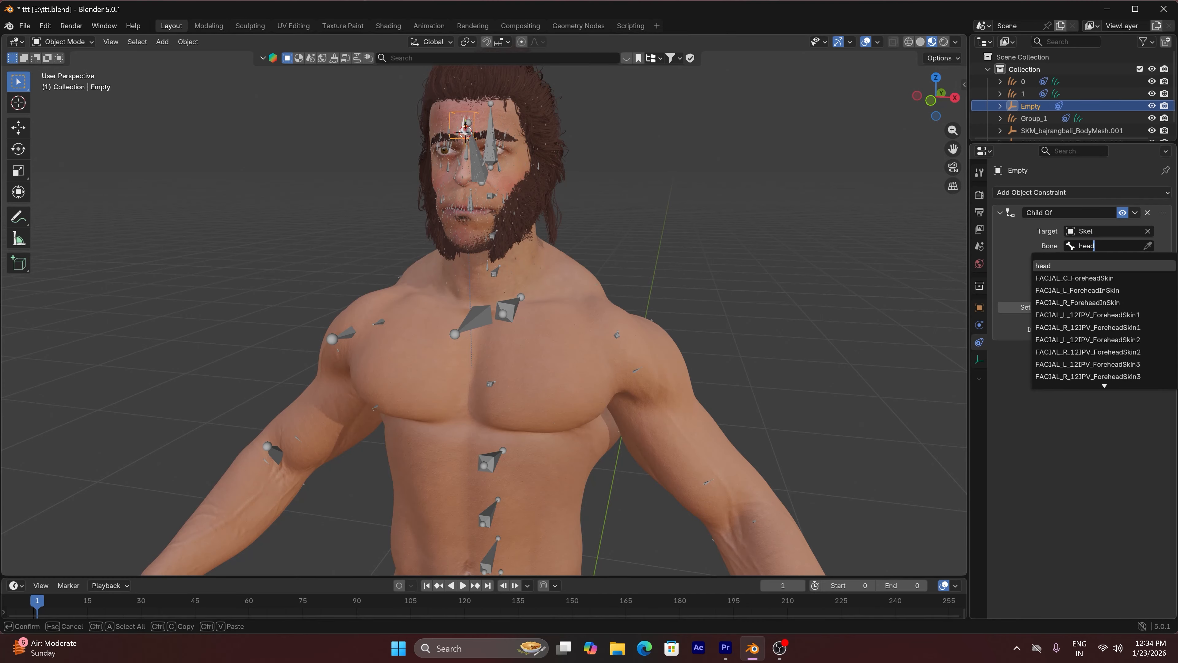
key("Return")
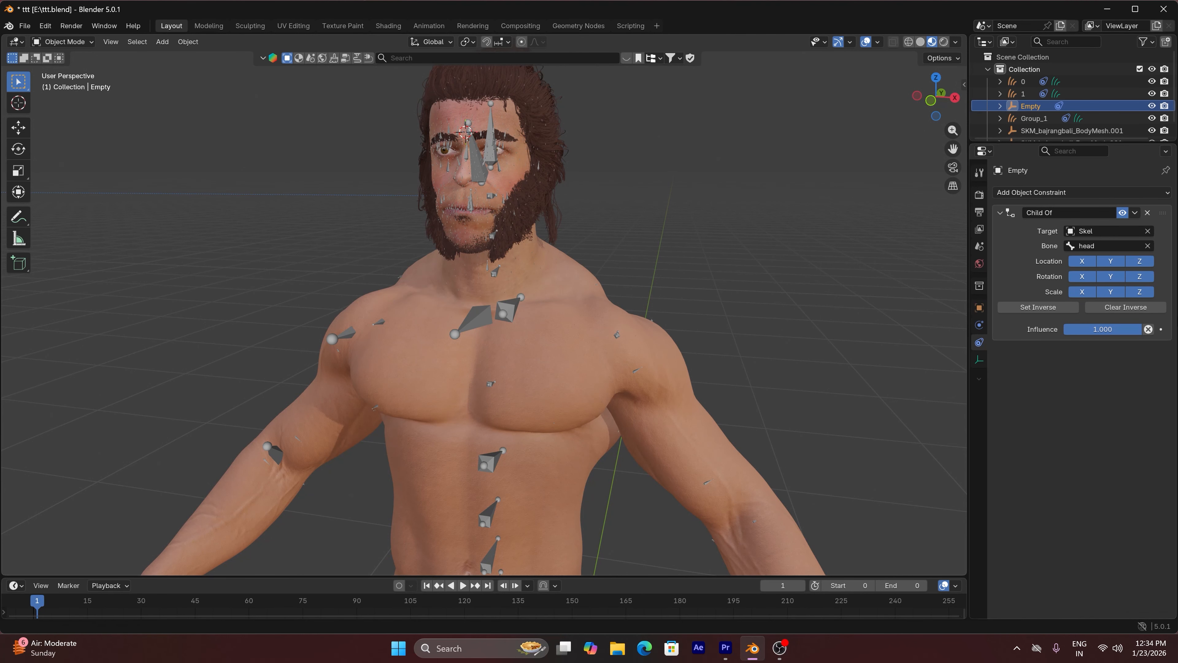
left_click(1057, 307)
Test-rotate the skeleton's head bone in Pose Mode with overlays hidden to check the constrained forehead mark, and return to Object Mode
left_click(481, 154)
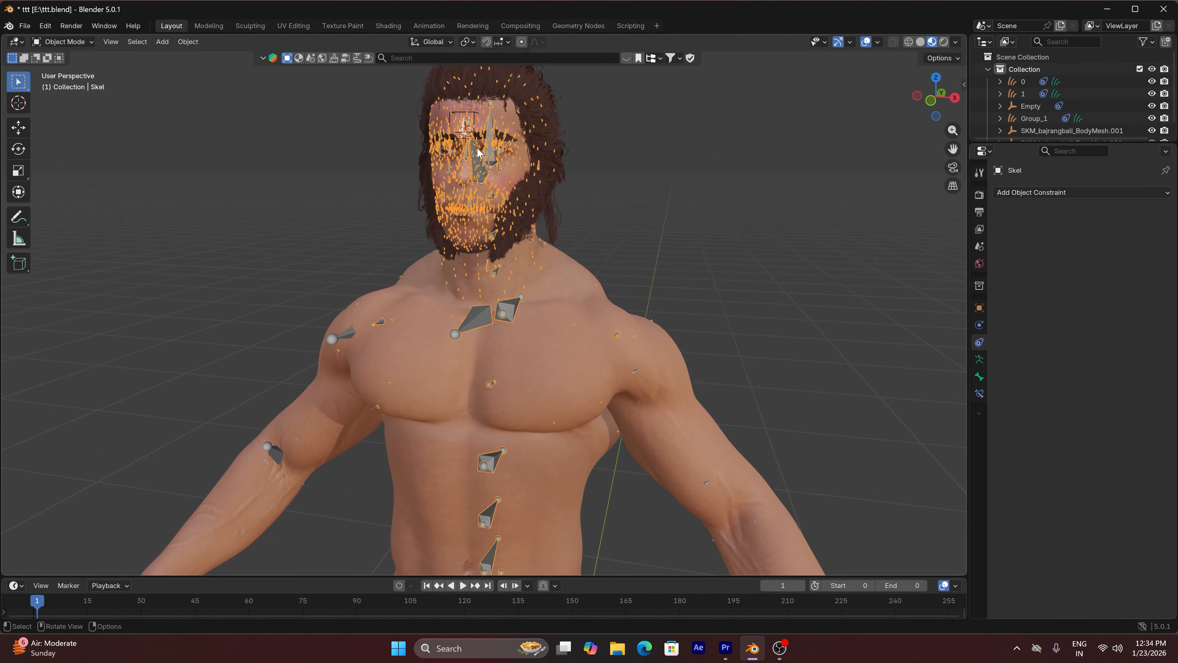
left_click(79, 45)
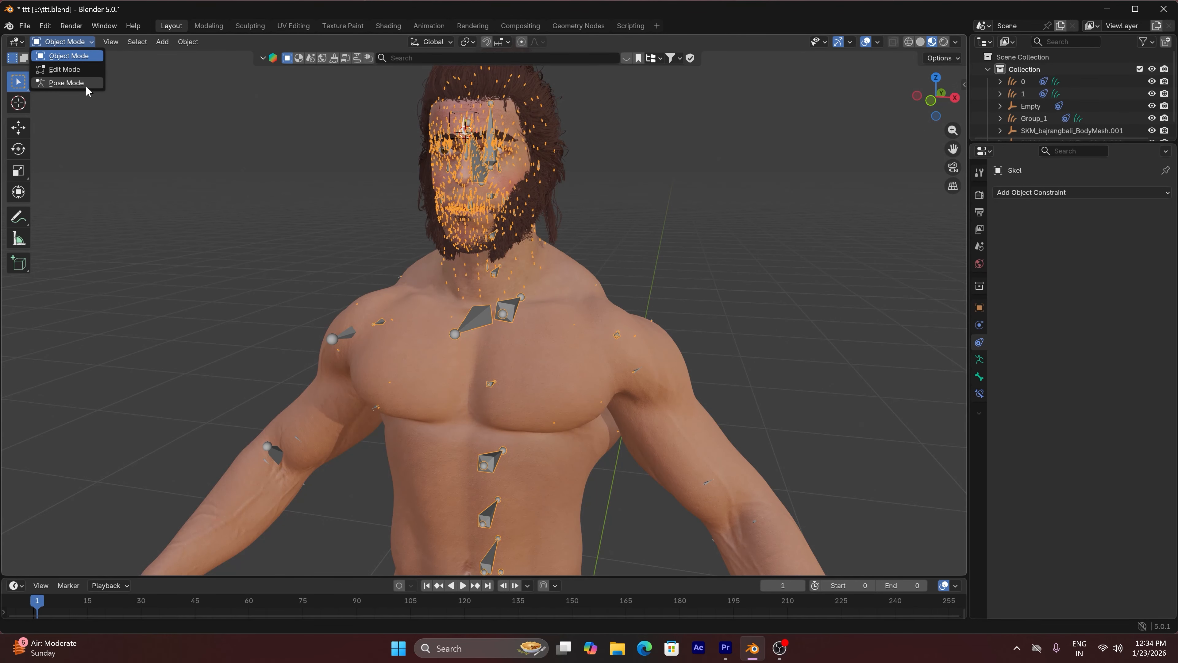
left_click(86, 83)
left_click(846, 41)
key("r")
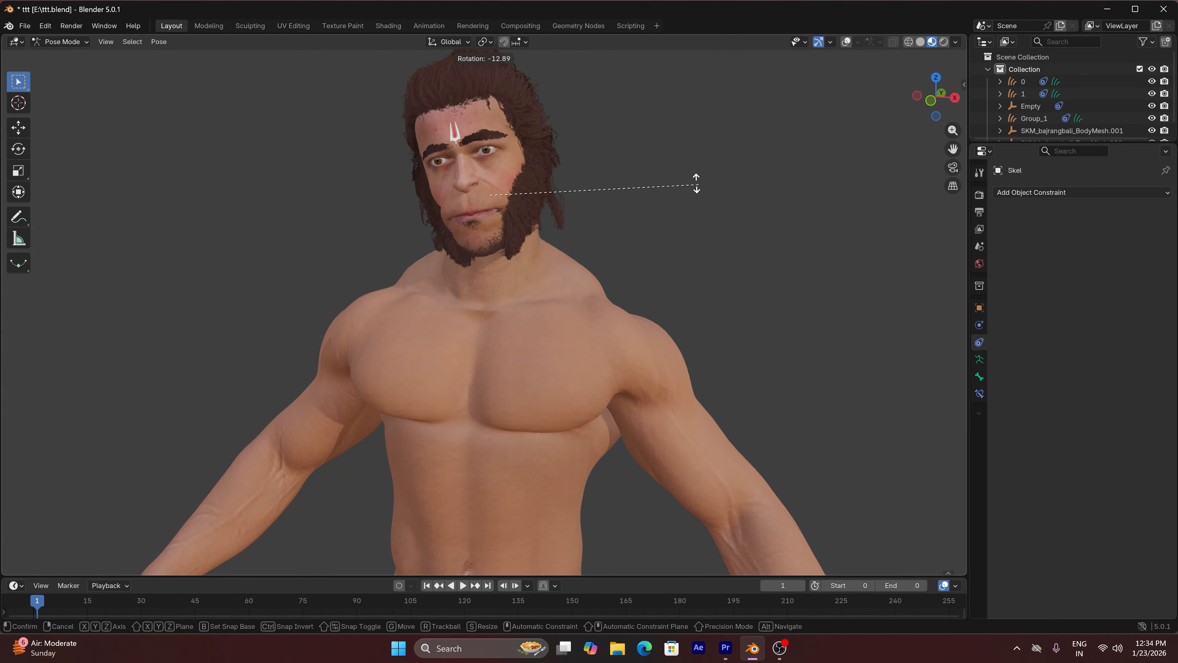
key("Escape")
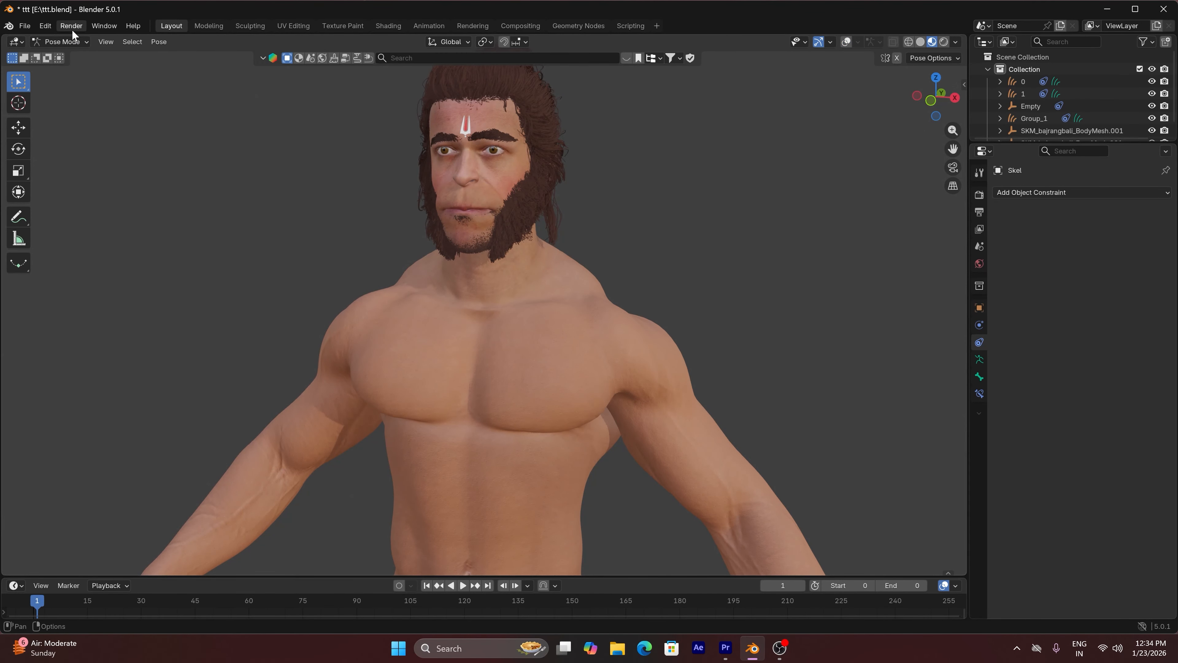
left_click(69, 39)
left_click(68, 52)
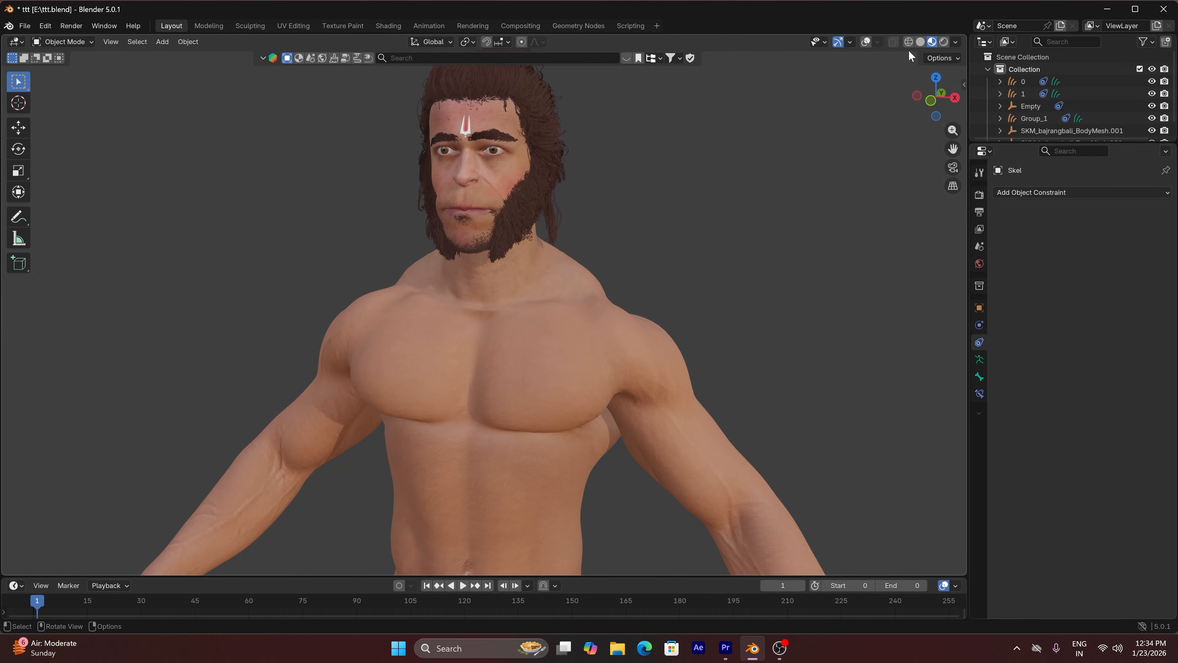
Switch the viewport to solid shading, show the overlays and place the 3D cursor on the character's right ankle
left_click(920, 42)
mouse_move(952, 148)
left_mouse_down()
mouse_move(951, 5)
mouse_move(966, 4)
left_mouse_up()
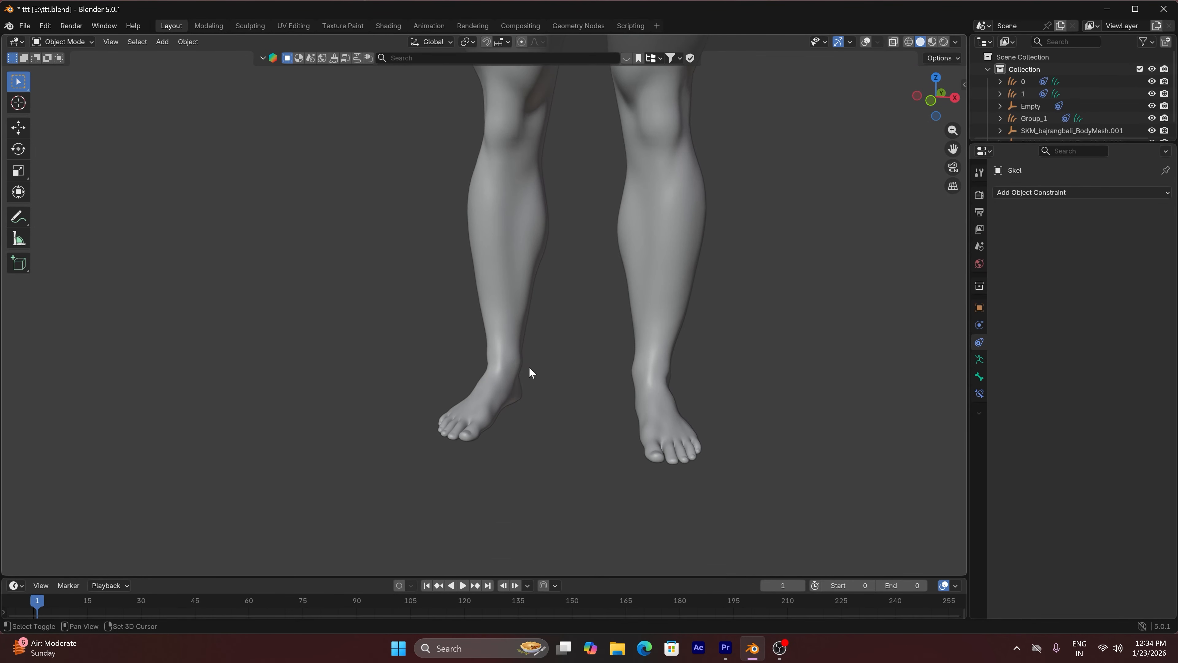
right_click(502, 353, "shift")
left_click(865, 41)
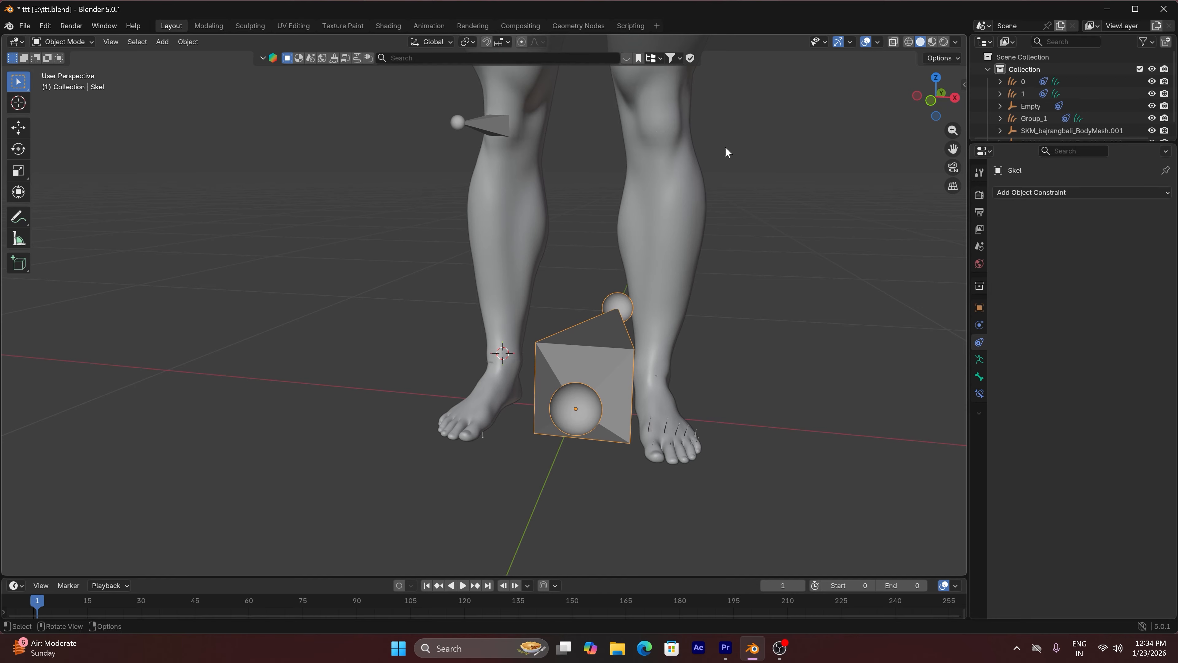
right_click(500, 348, "shift")
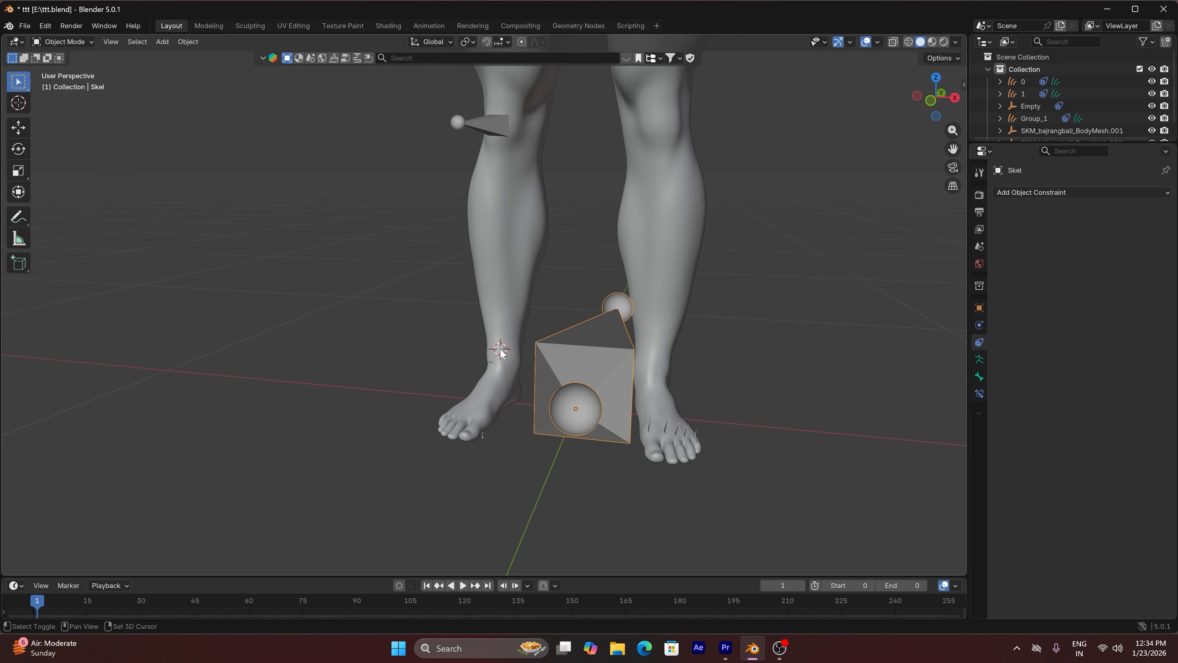
Hide the Skel and Skel.001 armatures so only the character's legs remain around the ankle
key("h")
left_click(609, 357)
key("h")
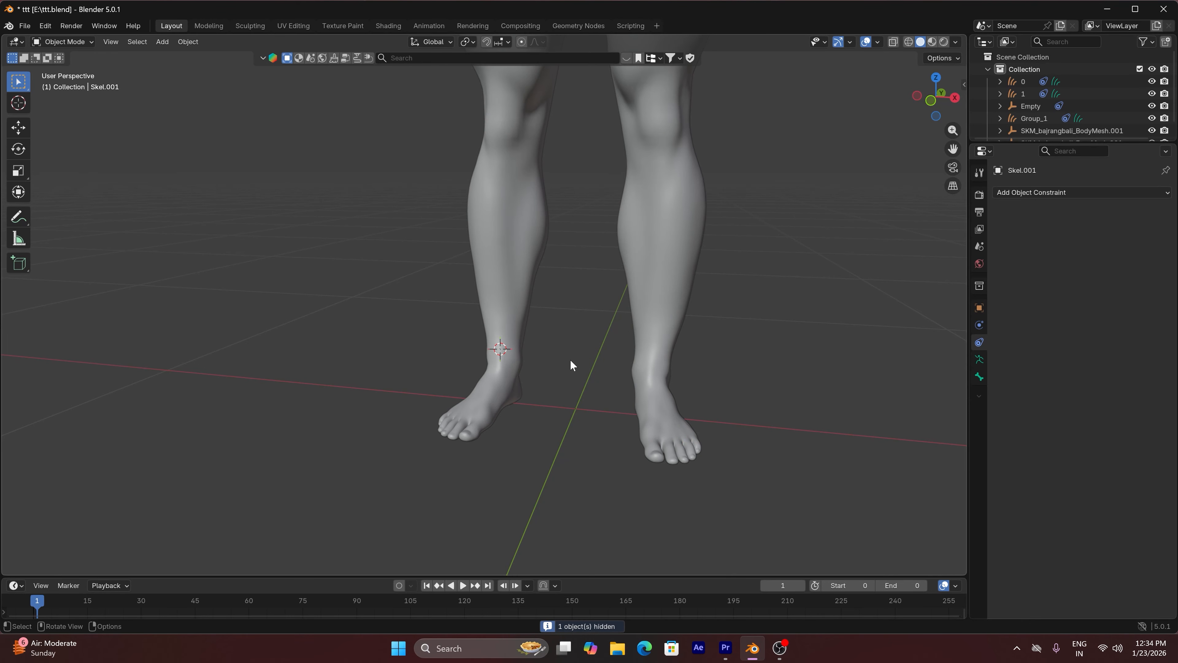
Add a torus at the 3D cursor and scale it down to fit around the right ankle
left_click(501, 350, "shift")
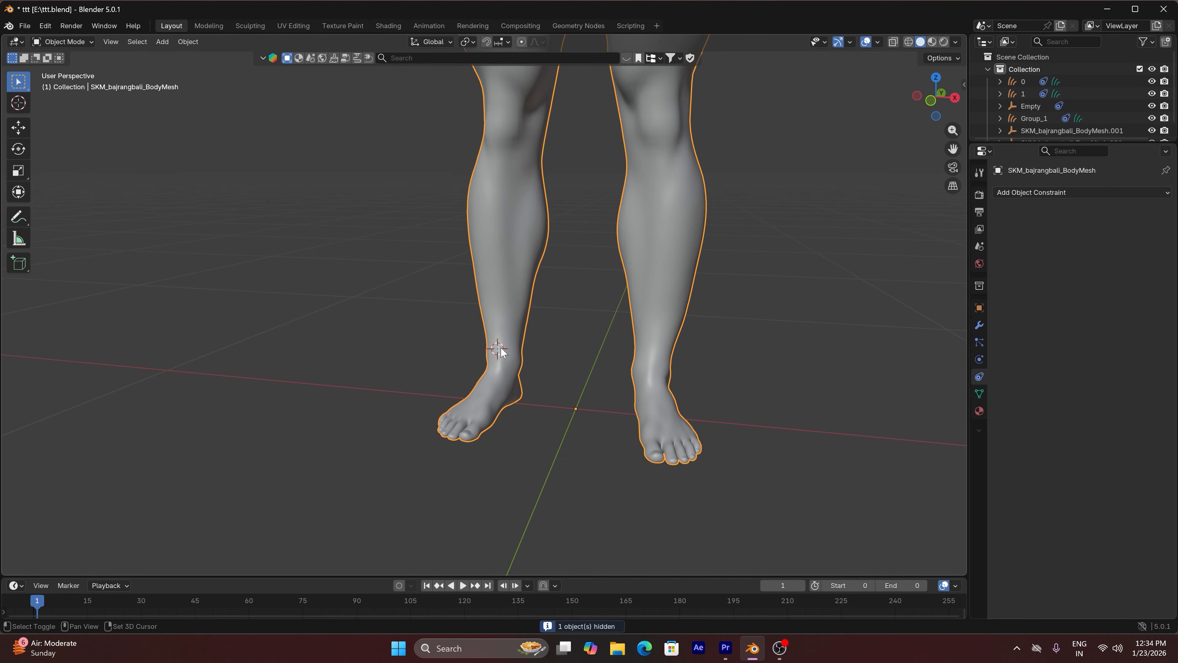
key("shift+a")
mouse_move(519, 355)
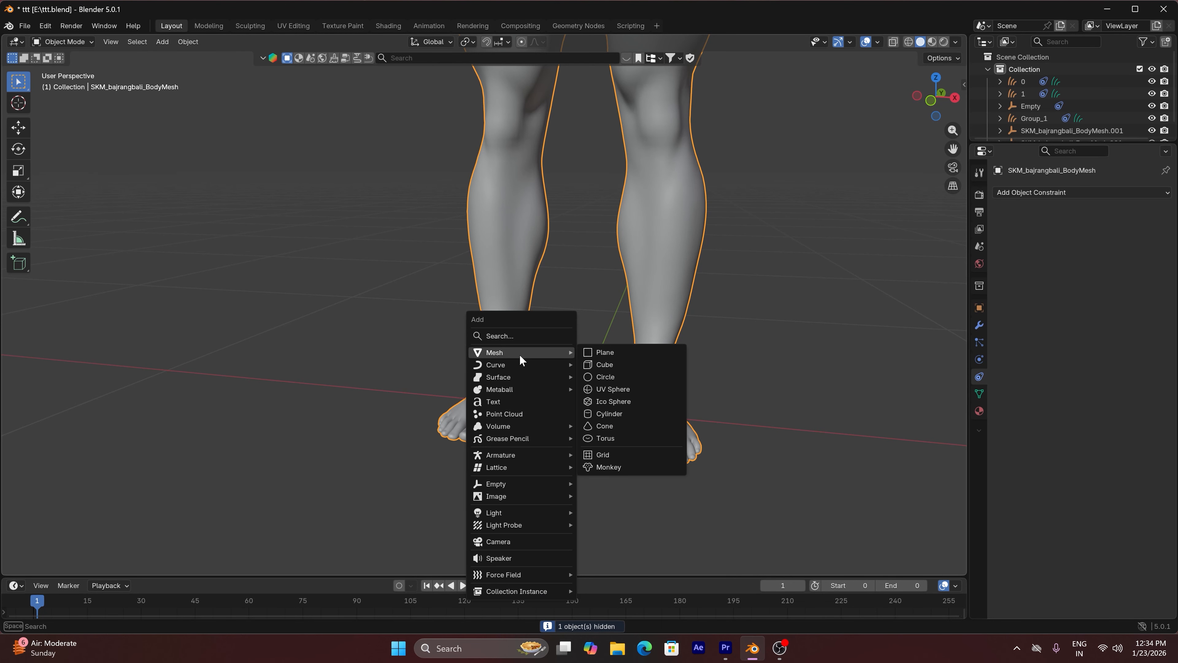
left_click(619, 438)
key("s")
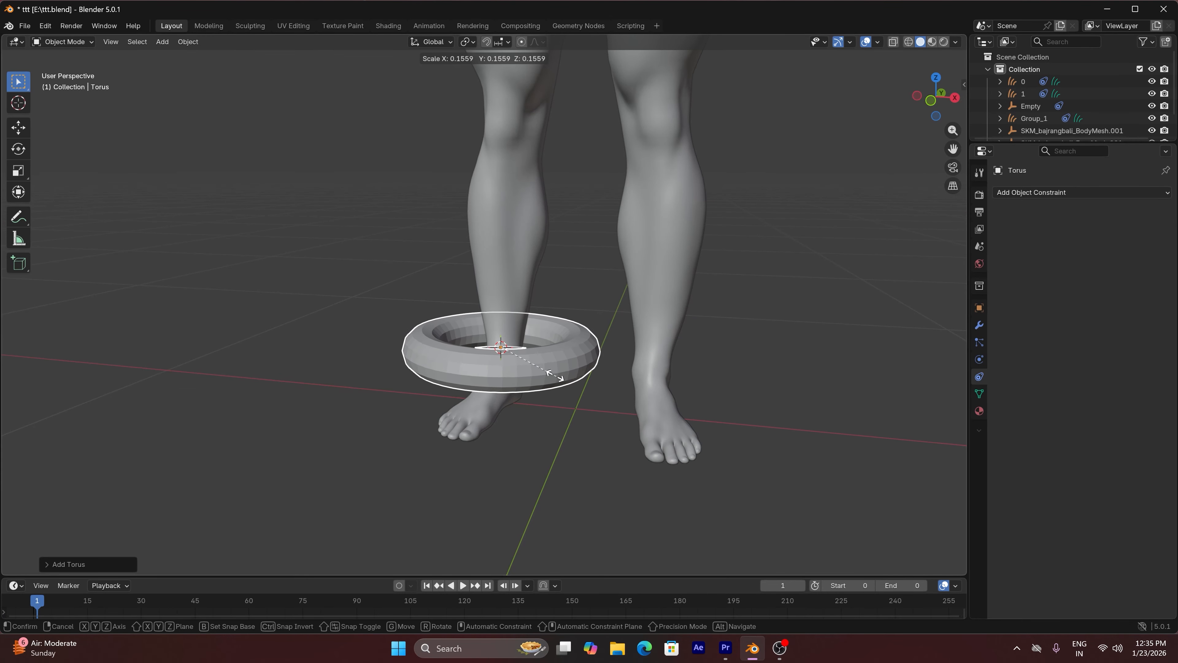
left_click(521, 357)
Move the torus about 0.05 m along Y and about -0.005 m along X to centre it on the ankle
scroll(517, 351, "up", 6)
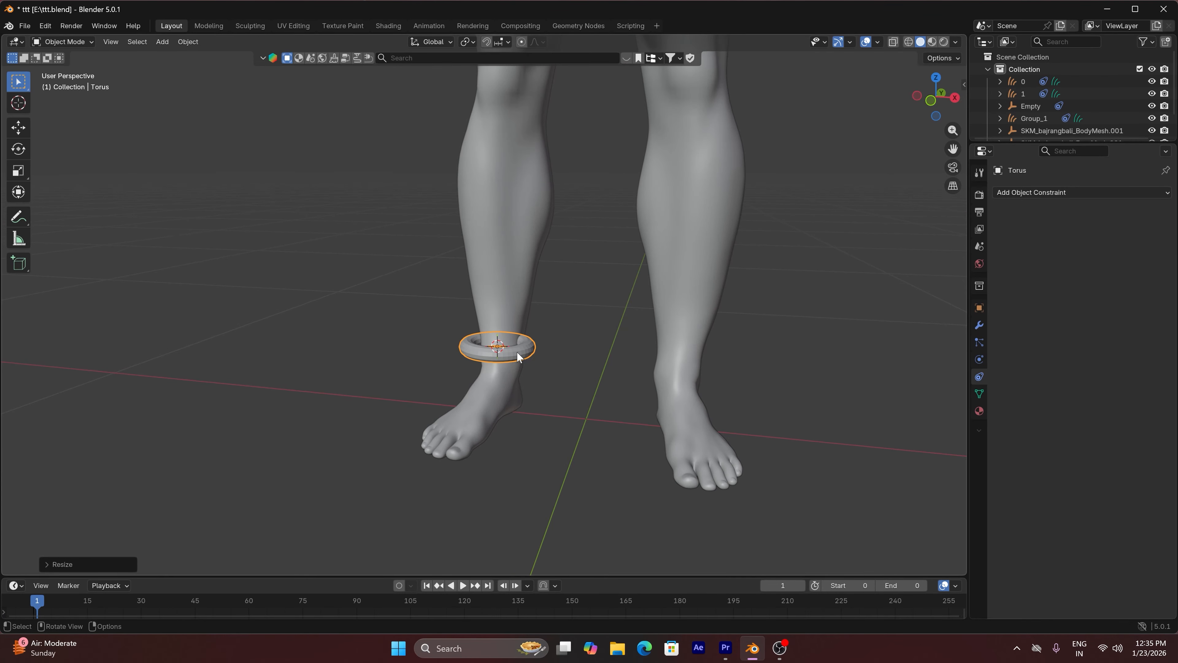
scroll(520, 353, "up", 3)
left_click_drag(940, 102, 833, 104)
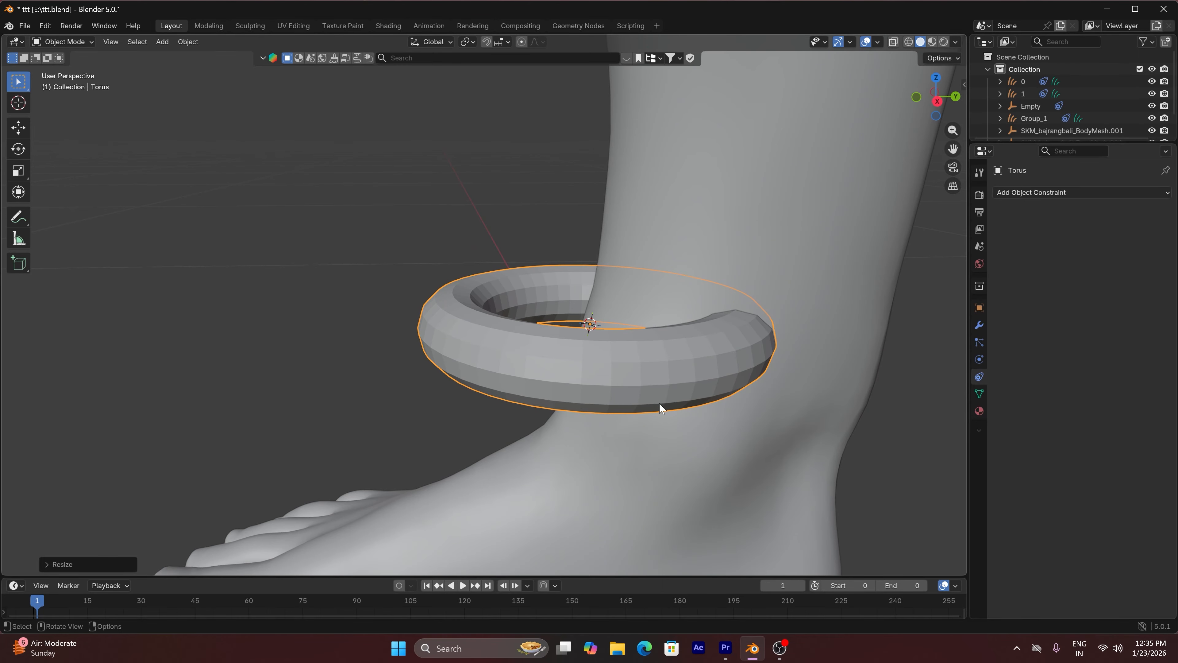
key("g")
key("y")
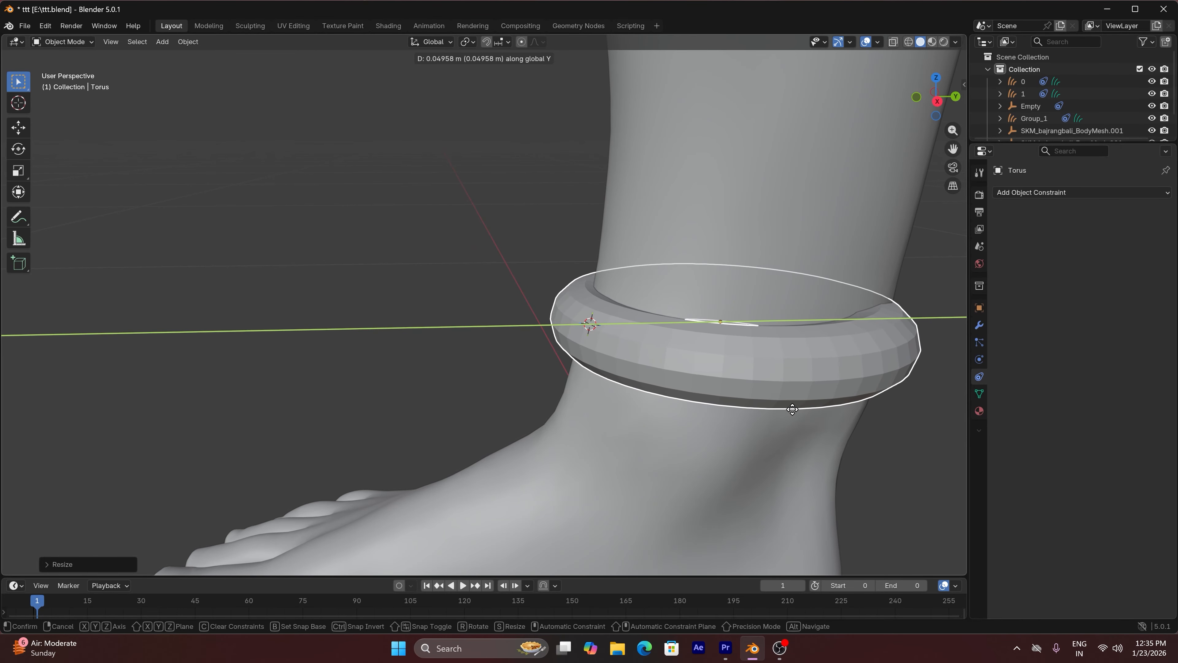
left_click(791, 408)
left_click_drag(936, 98, 834, 83)
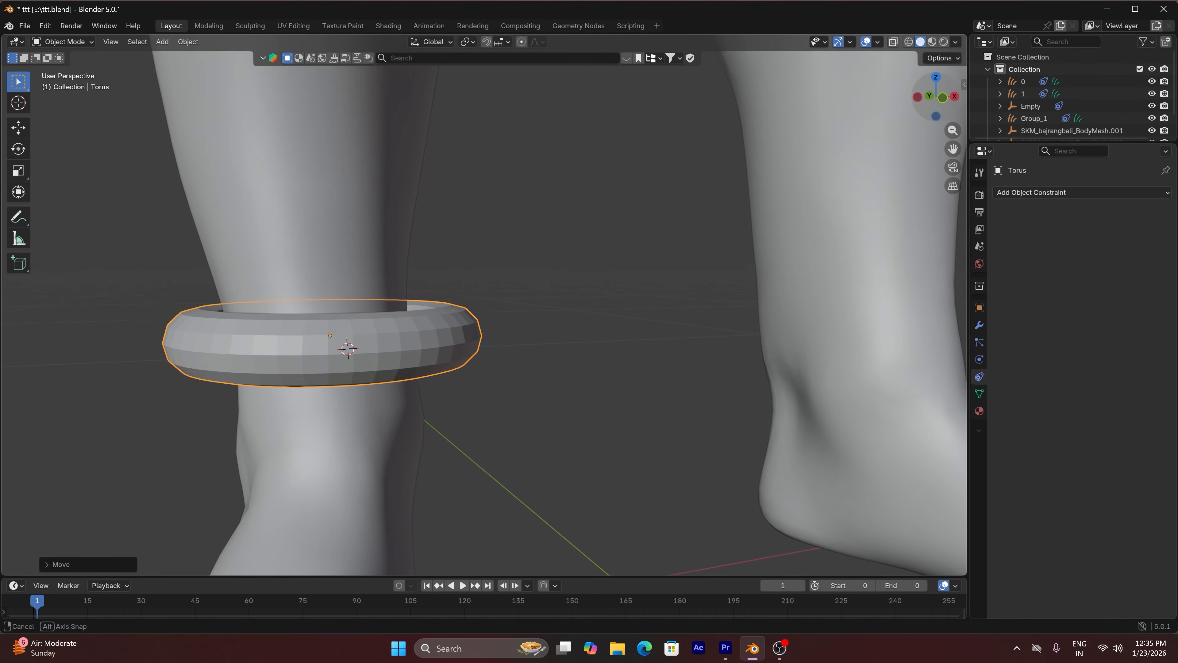
key("g")
key("x")
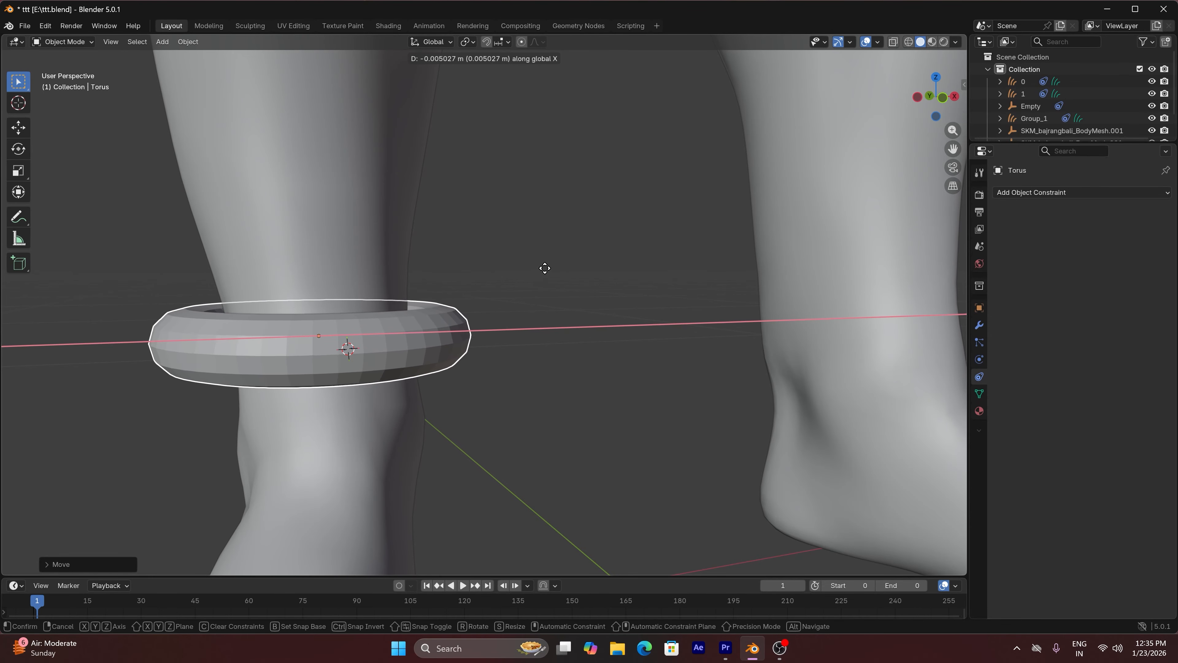
left_click(544, 267)
Scale the torus up by about 1.16 and shift it about 0.008 m along Y around the ankle
left_click_drag(940, 102, 1033, 111)
left_click_drag(952, 148, 1176, 140)
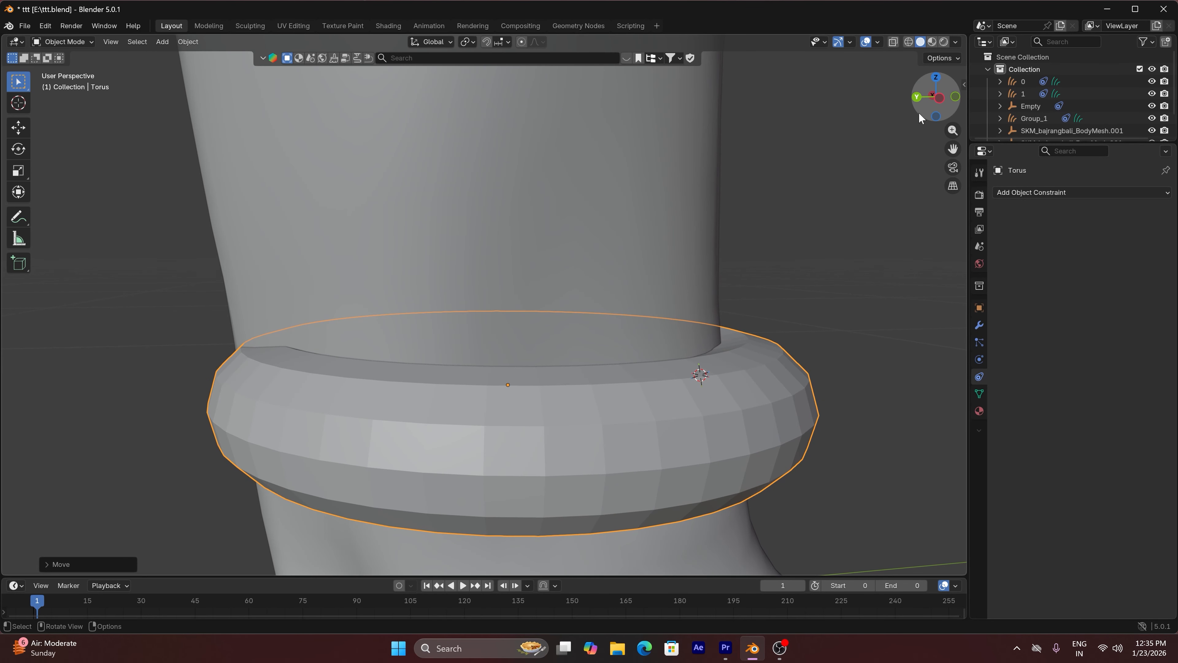
left_click_drag(928, 106, 842, 212)
left_click_drag(935, 98, 926, 99)
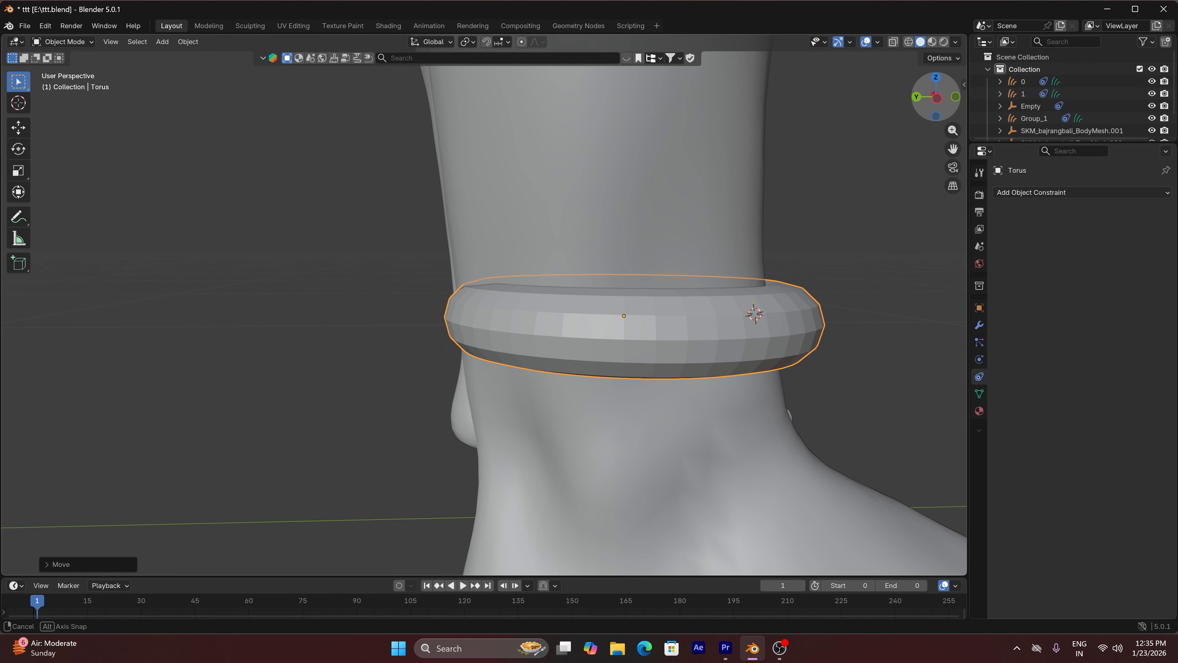
key("s")
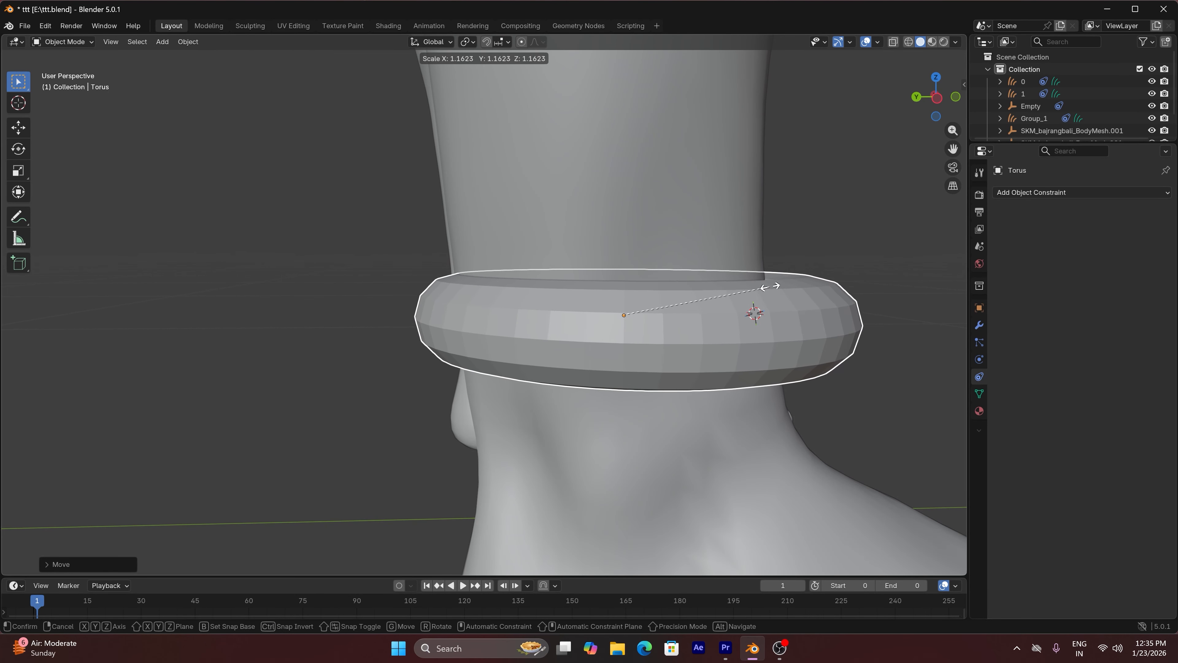
left_click(783, 288)
key("g")
key("y")
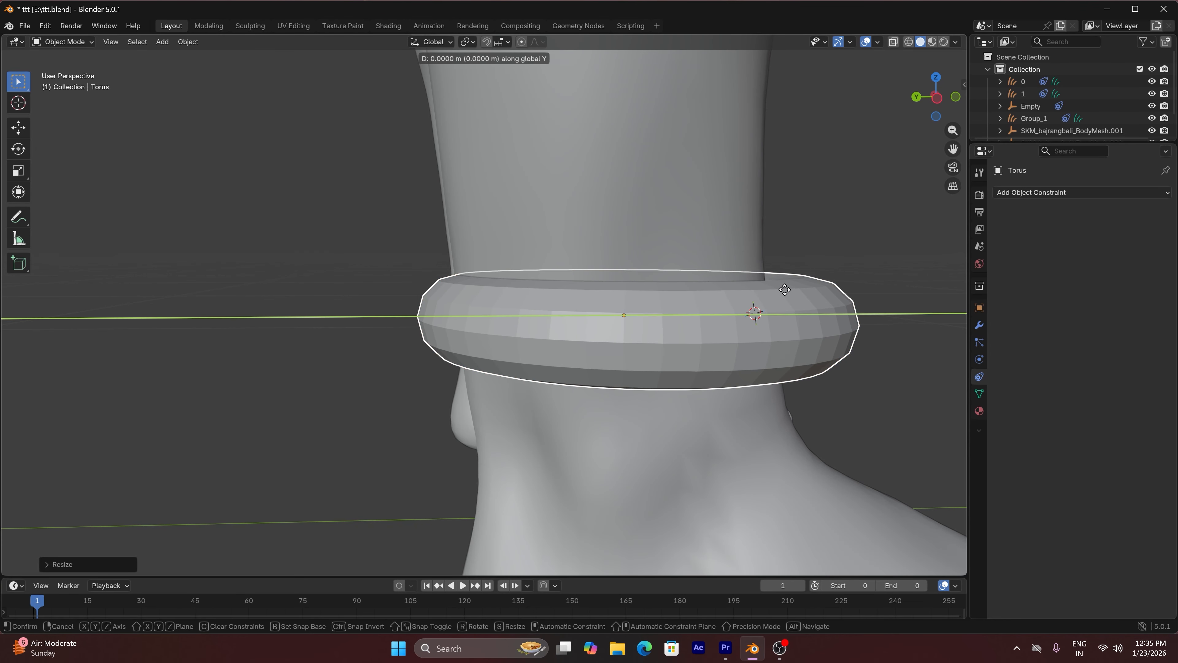
left_click(760, 286)
Snap the 3D cursor to the ankle torus, then delete the torus
left_click_drag(935, 98, 868, 119)
left_click(939, 100)
scroll(712, 161, "down", 6)
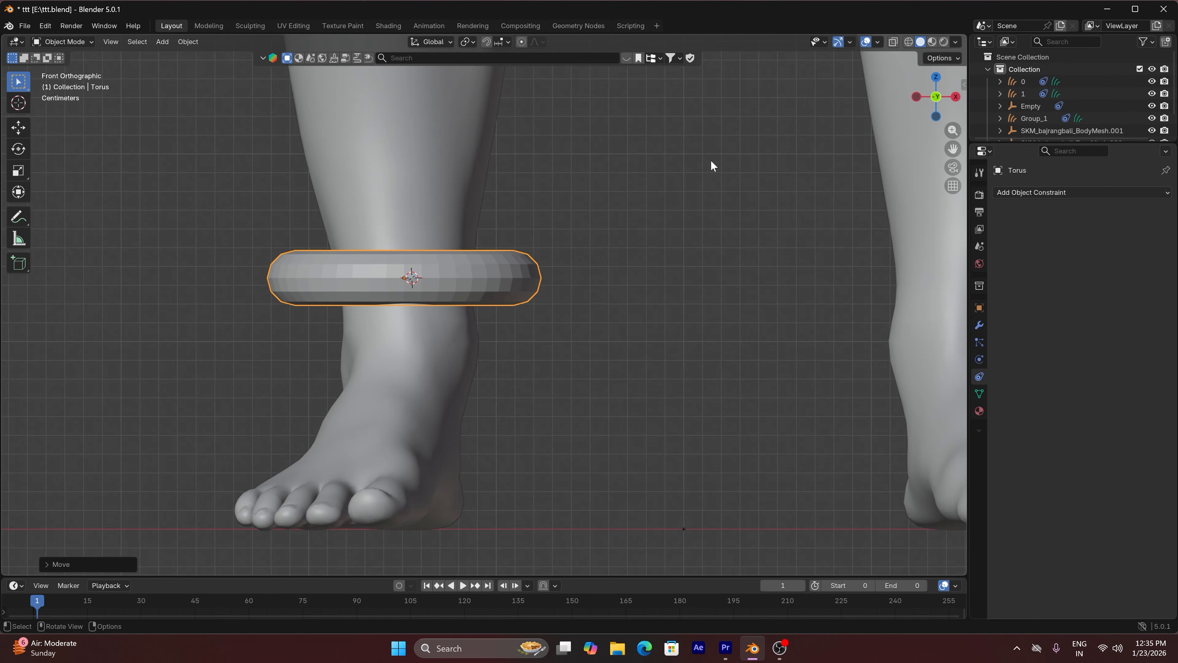
left_click_drag(952, 148, 830, 295)
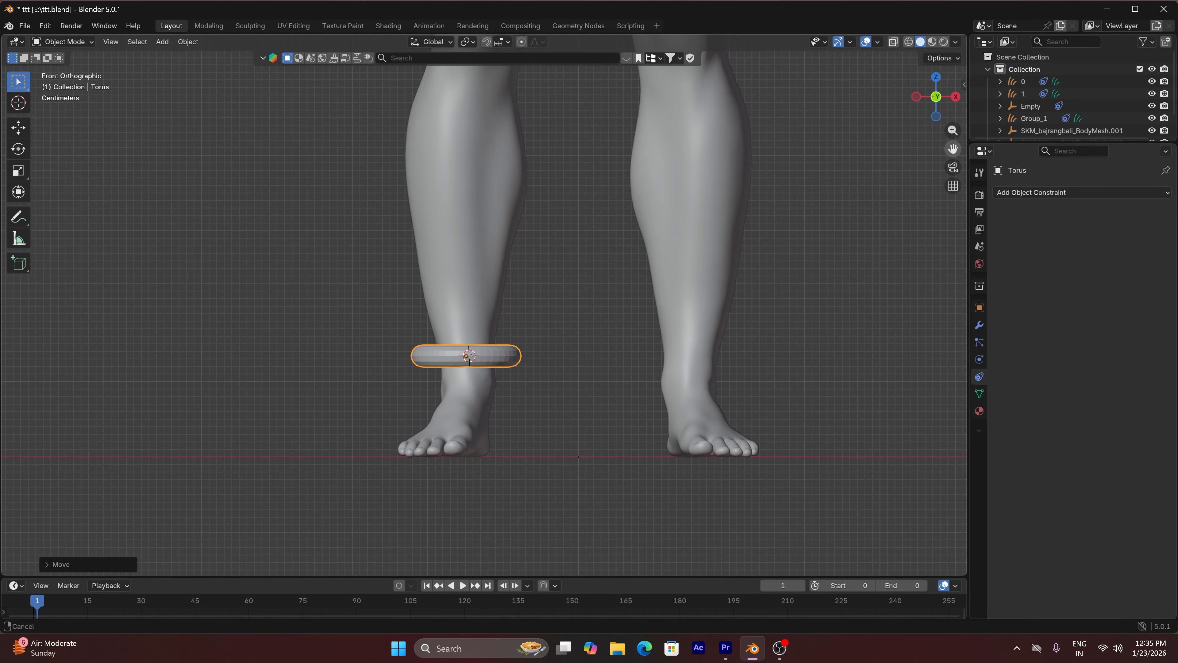
key("shift+s")
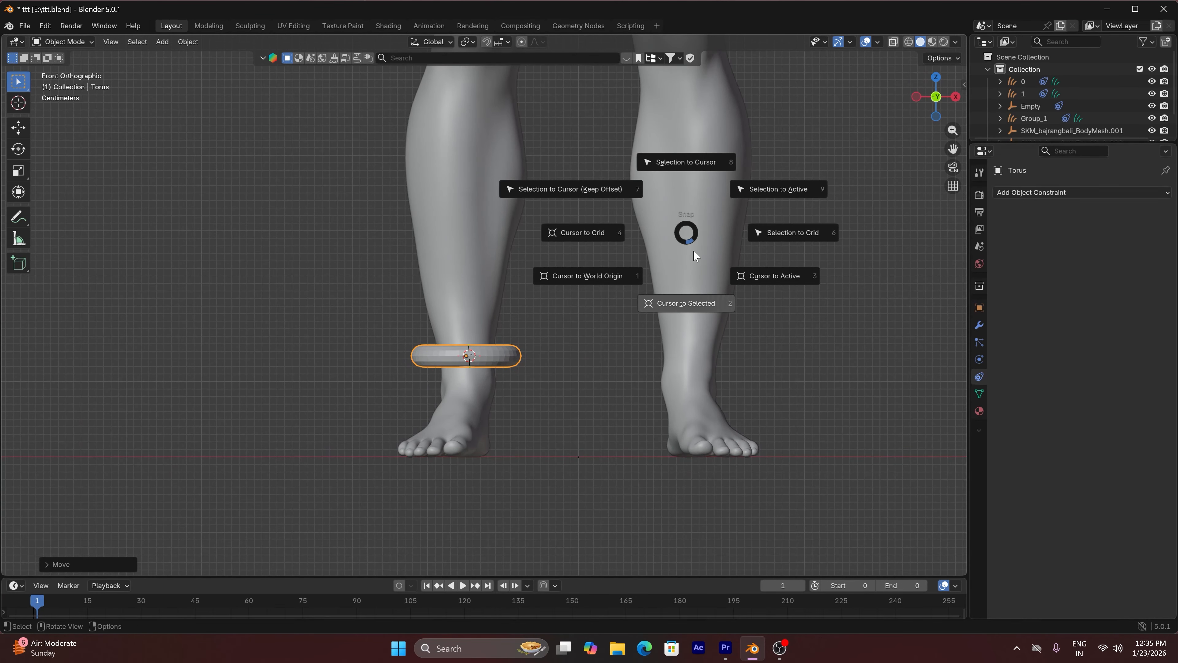
left_click(697, 302)
left_click(496, 357)
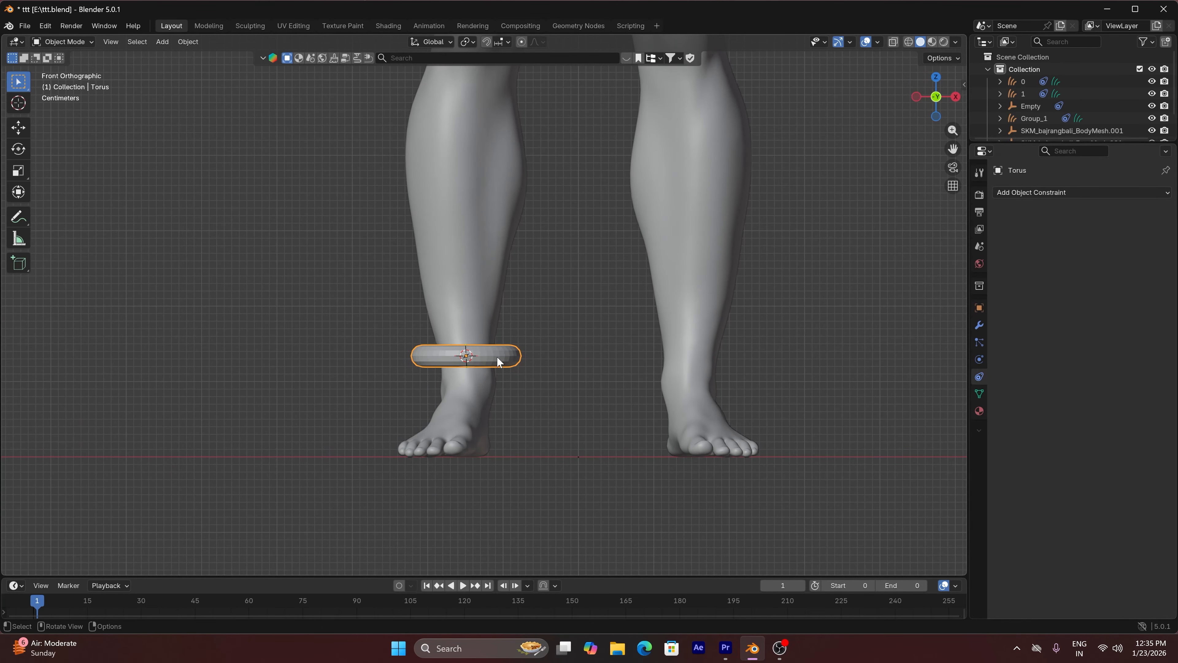
key("Delete")
Add a new torus at the 3D cursor with a major radius of 0.06 m and a minor radius of 0.02 m
left_click_drag(936, 99, 938, 102)
key("shift+a")
mouse_move(442, 187)
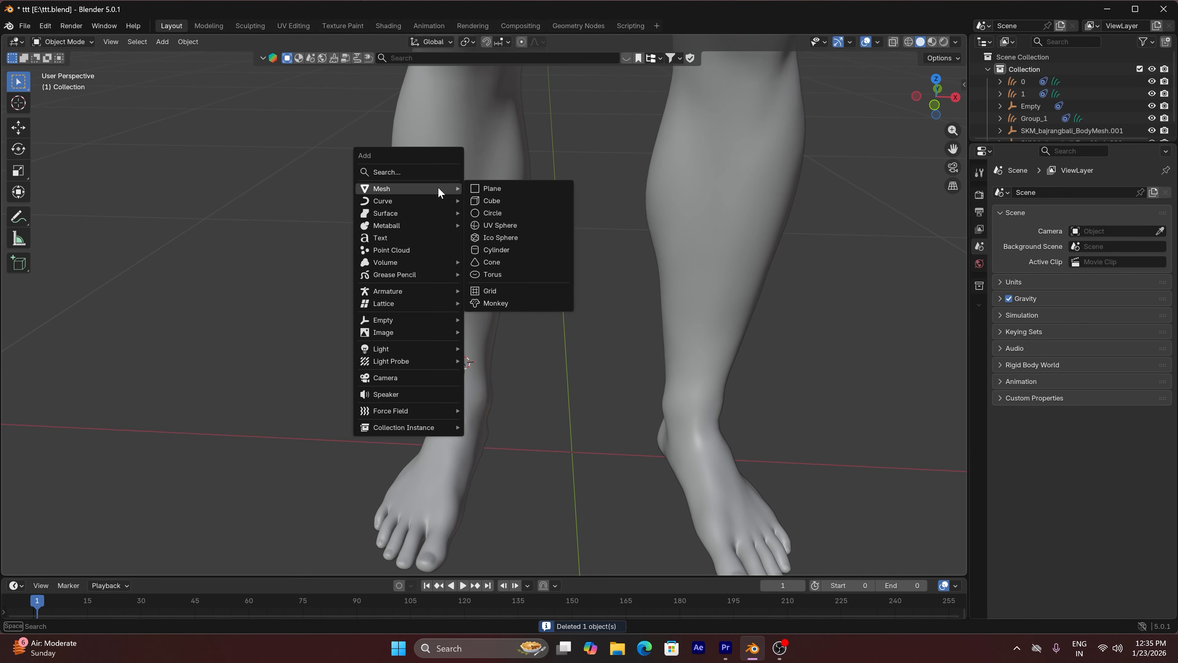
left_click(535, 275)
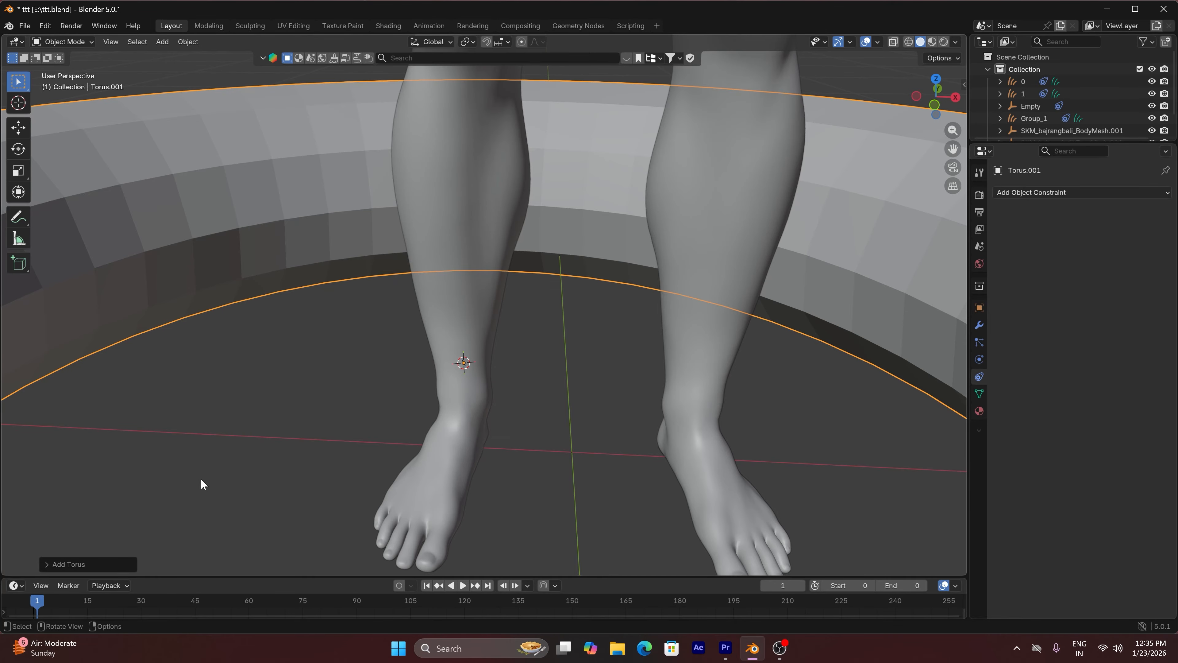
left_click(47, 566)
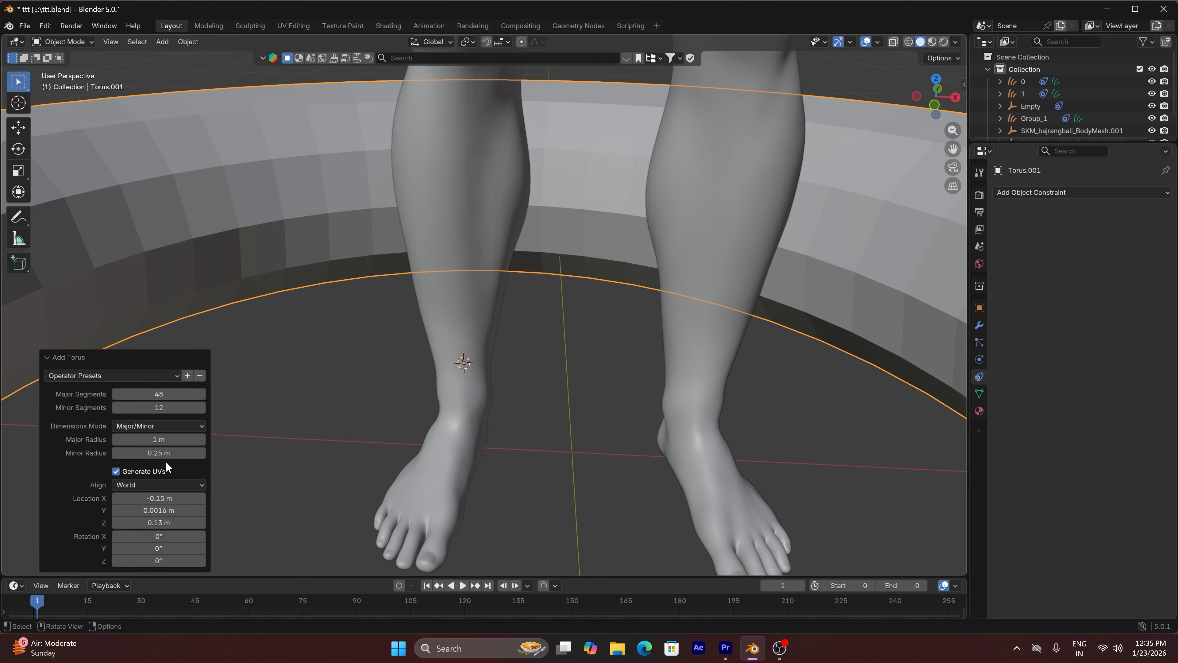
mouse_move(166, 453)
left_mouse_down()
mouse_move(99, 439)
mouse_move(157, 452)
left_mouse_up()
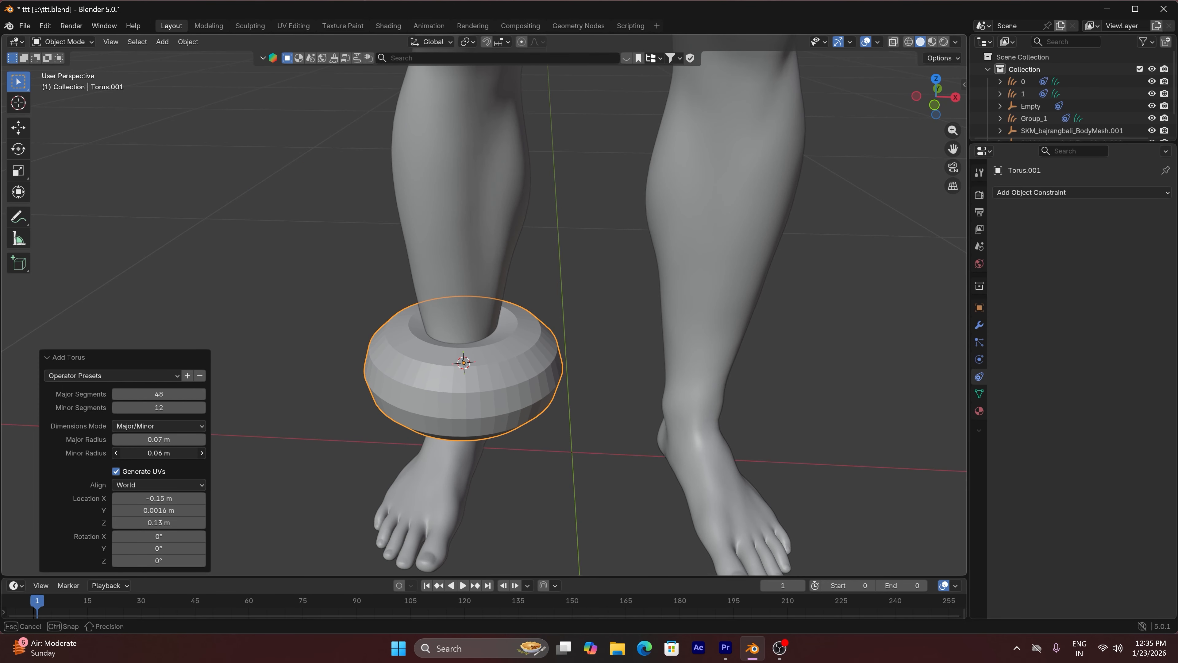
left_click_drag(159, 452, 148, 452)
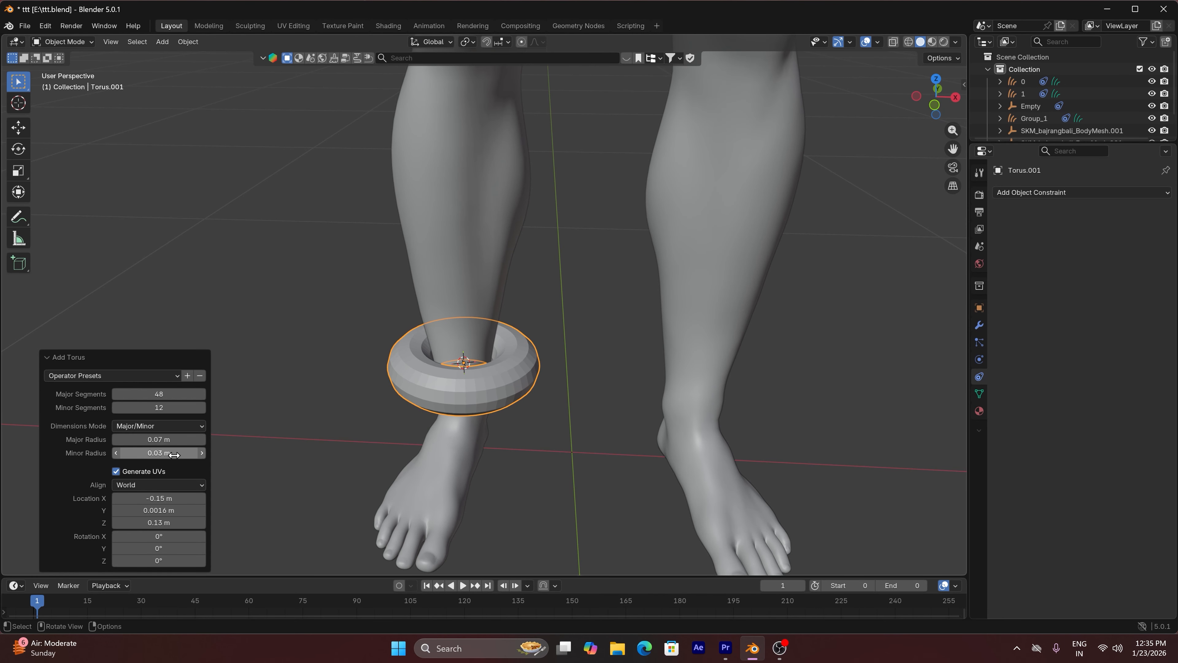
left_click(113, 451)
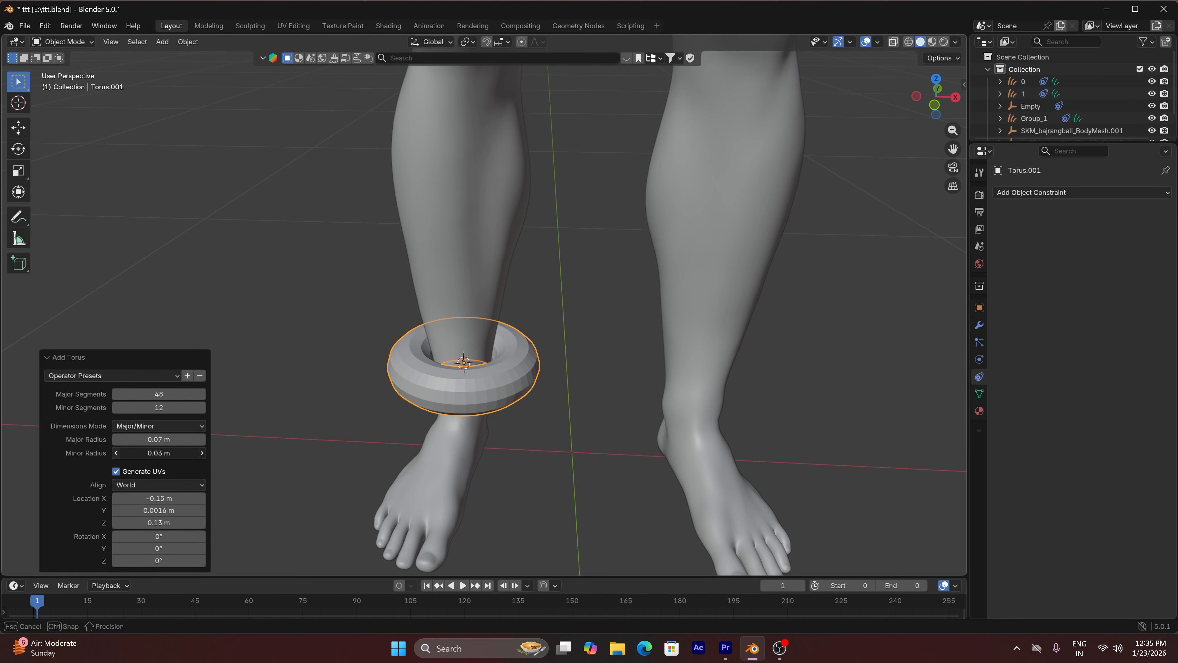
left_click_drag(128, 438, 114, 437)
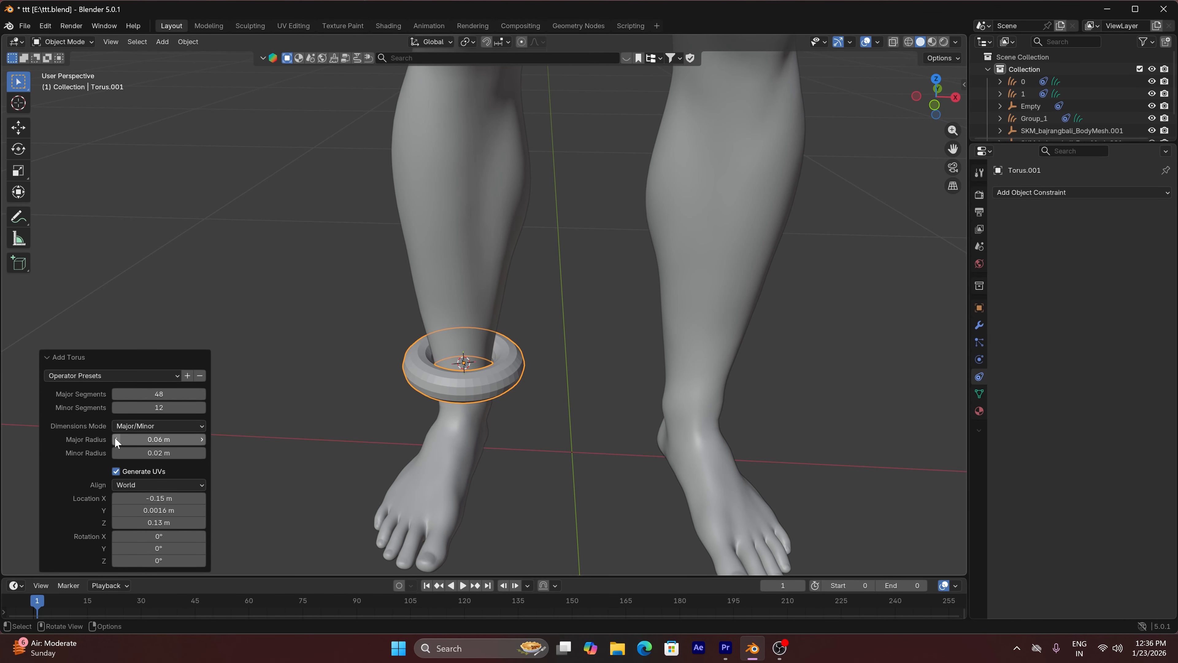
Check the anklet against the whole body in front view without overlays and set its minor radius to 0.015 m
scroll(956, 217, "up", 1)
left_click_drag(937, 88, 914, 108)
scroll(712, 267, "down", 8)
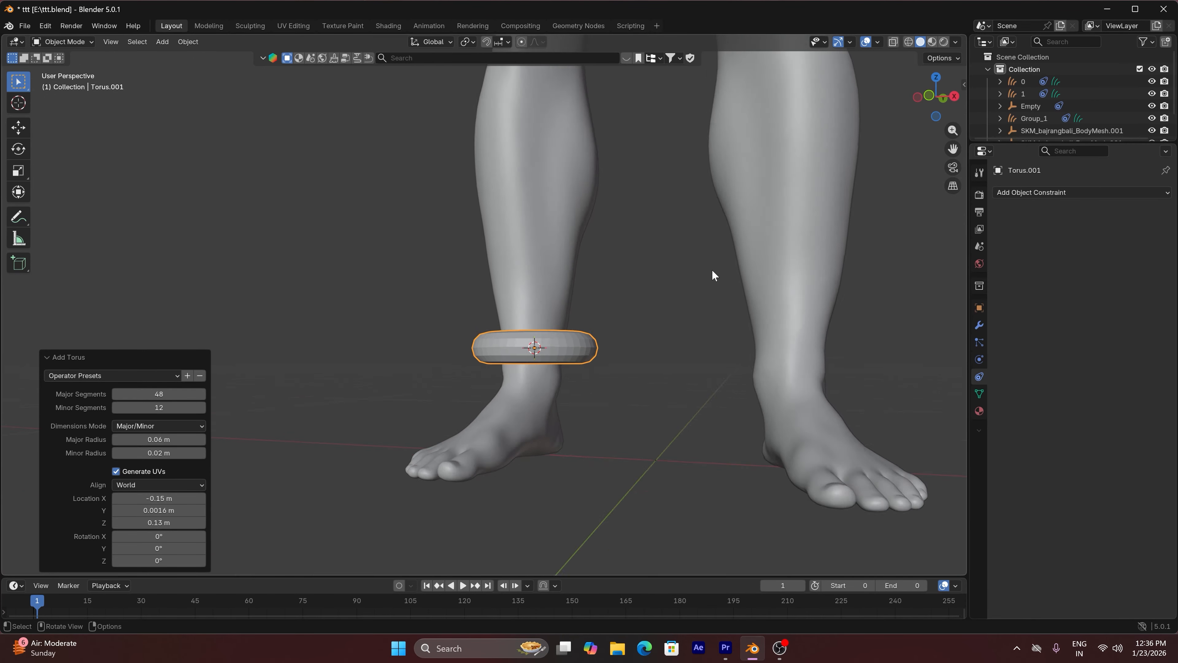
key("KP_1")
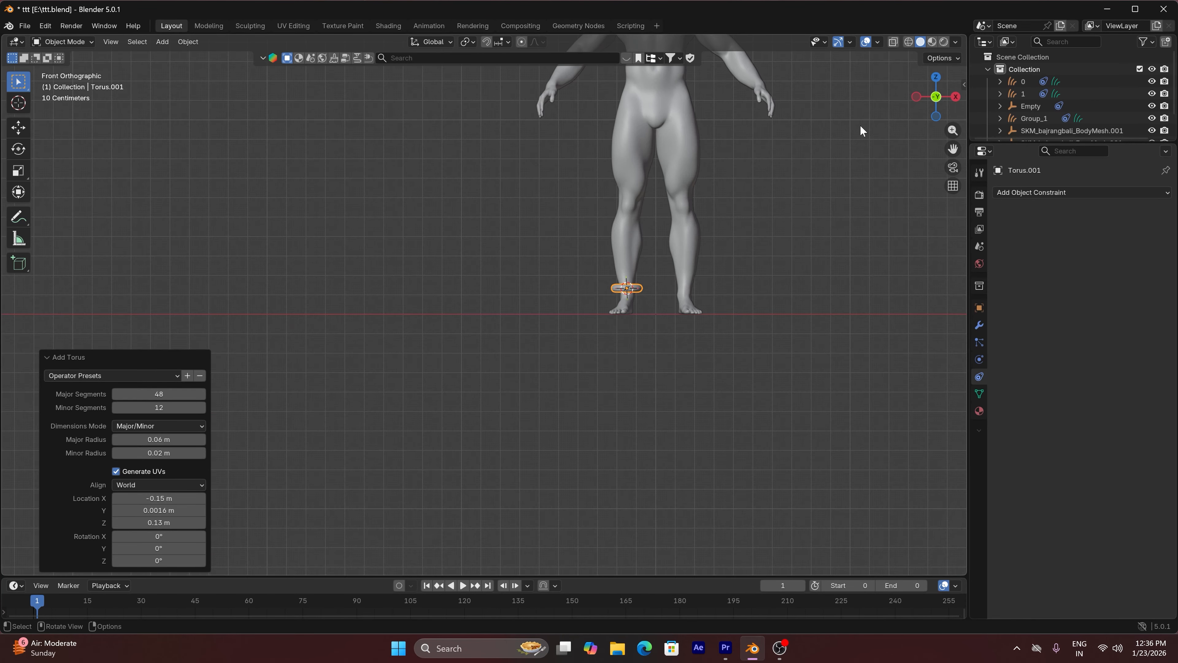
left_click(865, 41)
left_click_drag(953, 149, 878, 275)
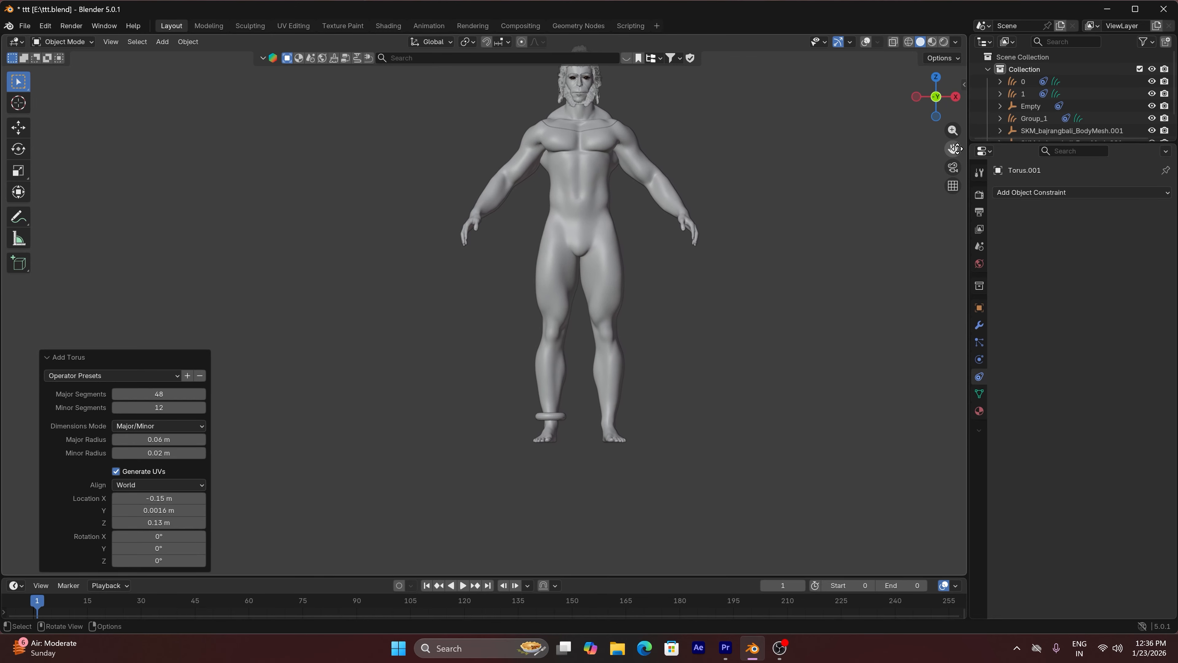
left_click_drag(116, 454, 179, 454)
left_click(179, 454)
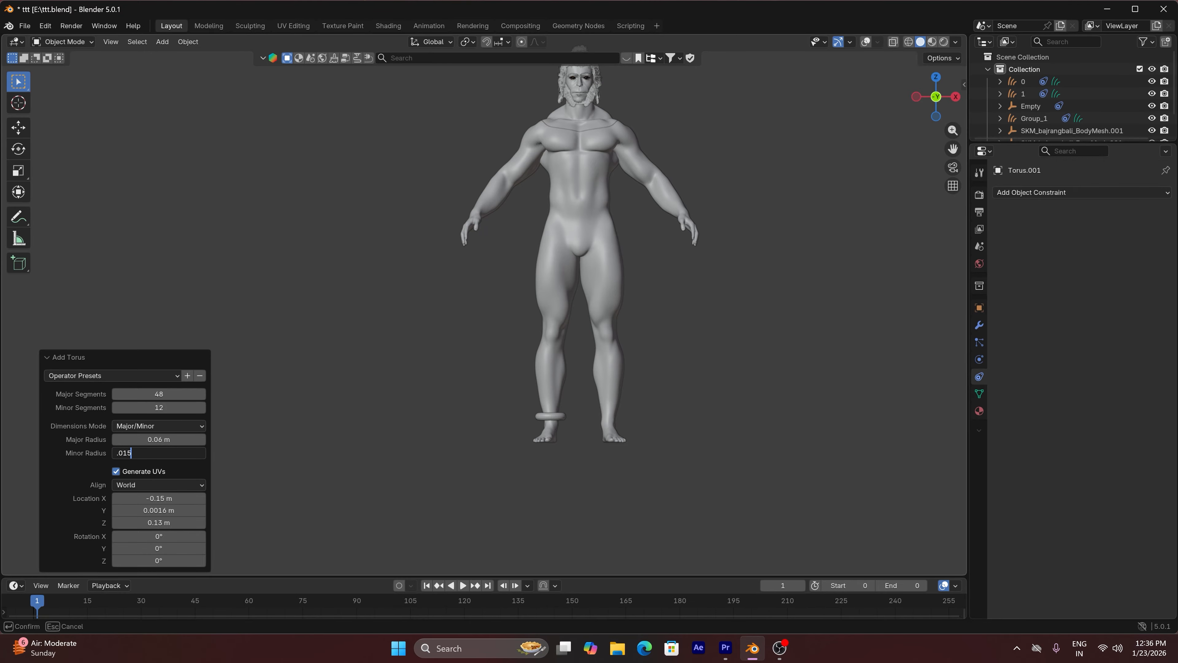
key("Return")
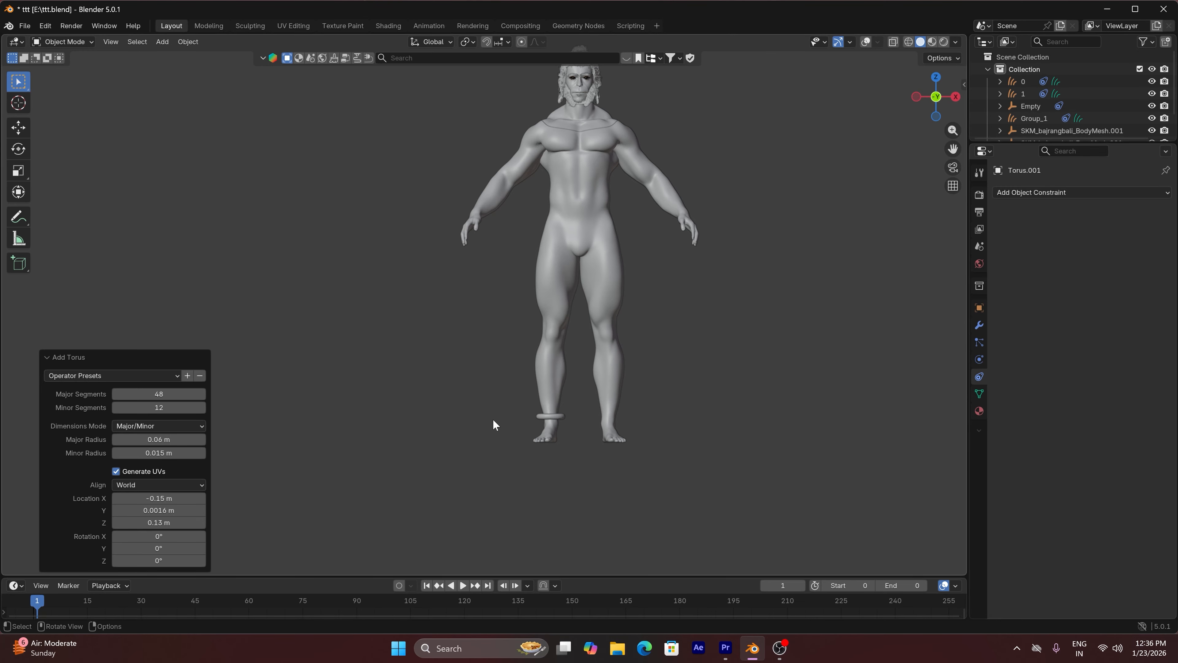
Show the viewport overlays again and shift the anklet torus about -0.004 m along Y around the ankle
left_click_drag(937, 99, 872, 135)
scroll(533, 342, "up", 6)
scroll(543, 383, "up", 4)
left_click(40, 353)
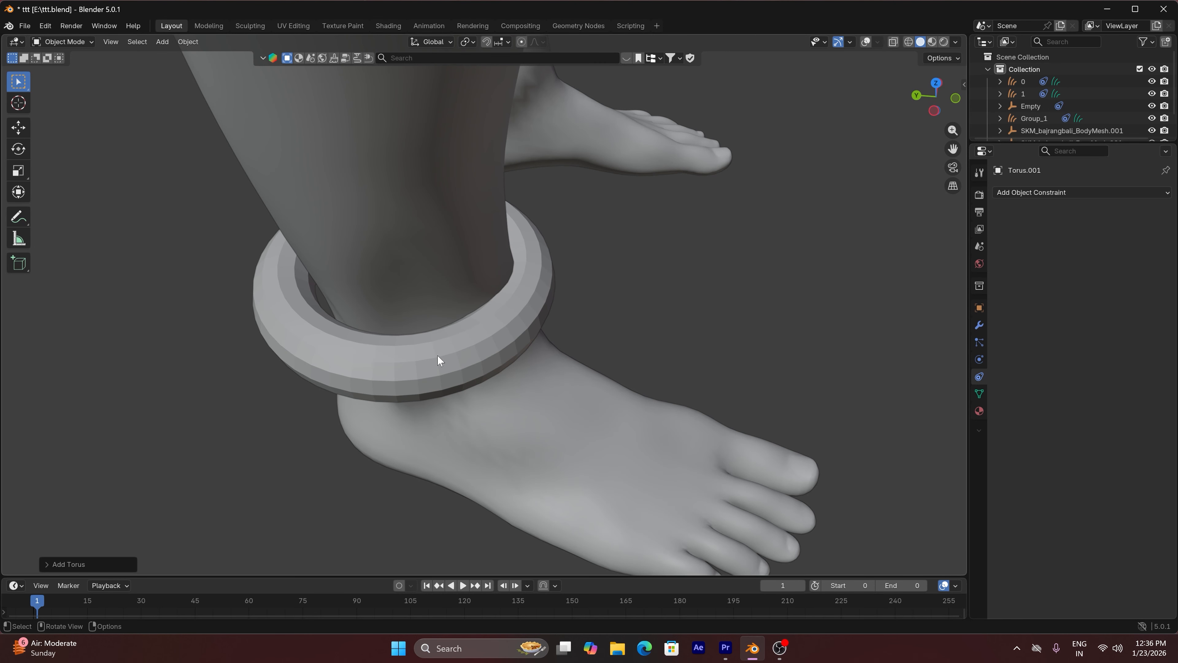
left_click(866, 41)
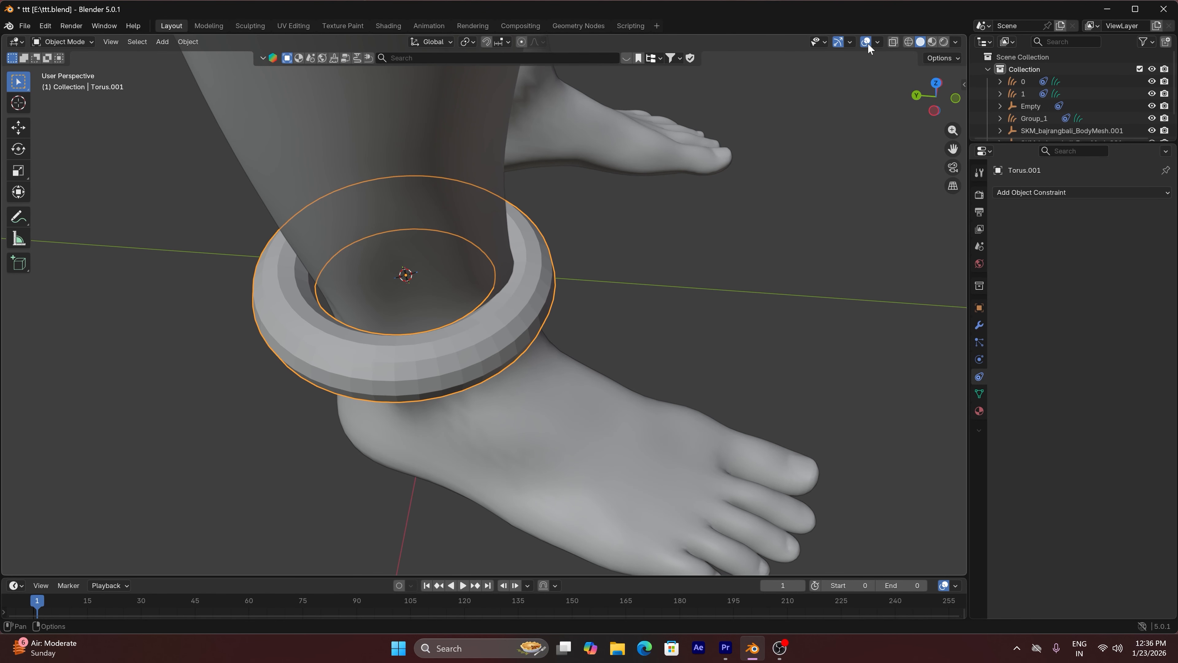
key("g")
key("y")
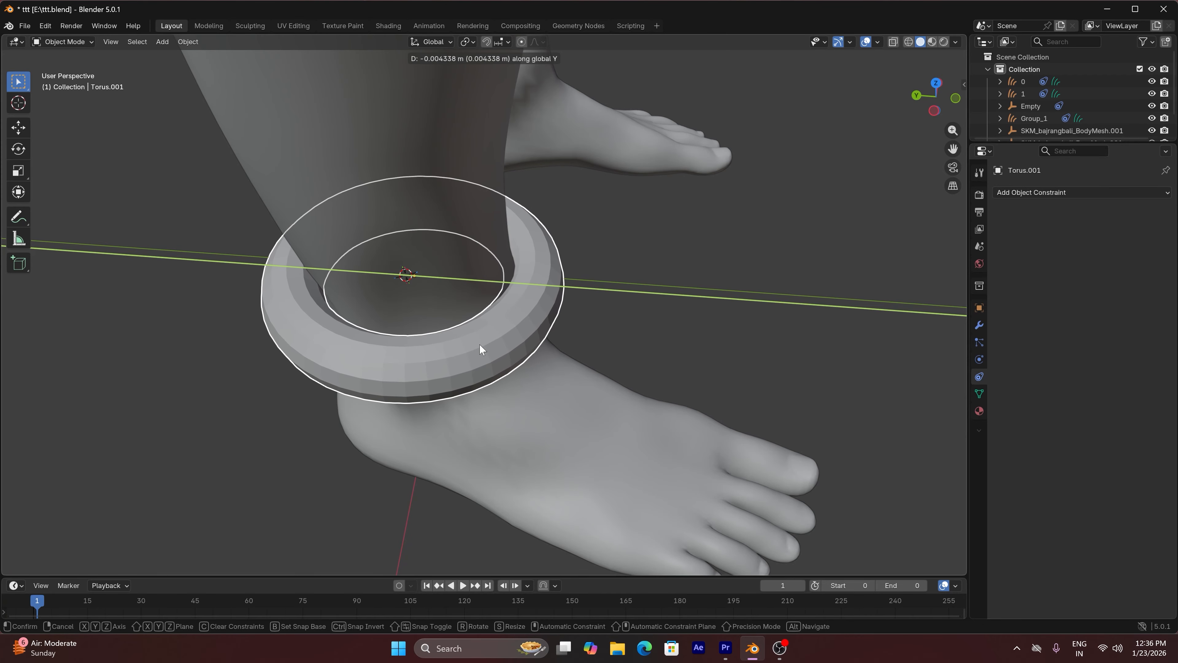
left_click(479, 343)
Isolate the torus in local view and, from the top in see-through wireframe, delete the vertices of its +X half
key("KP_Divide")
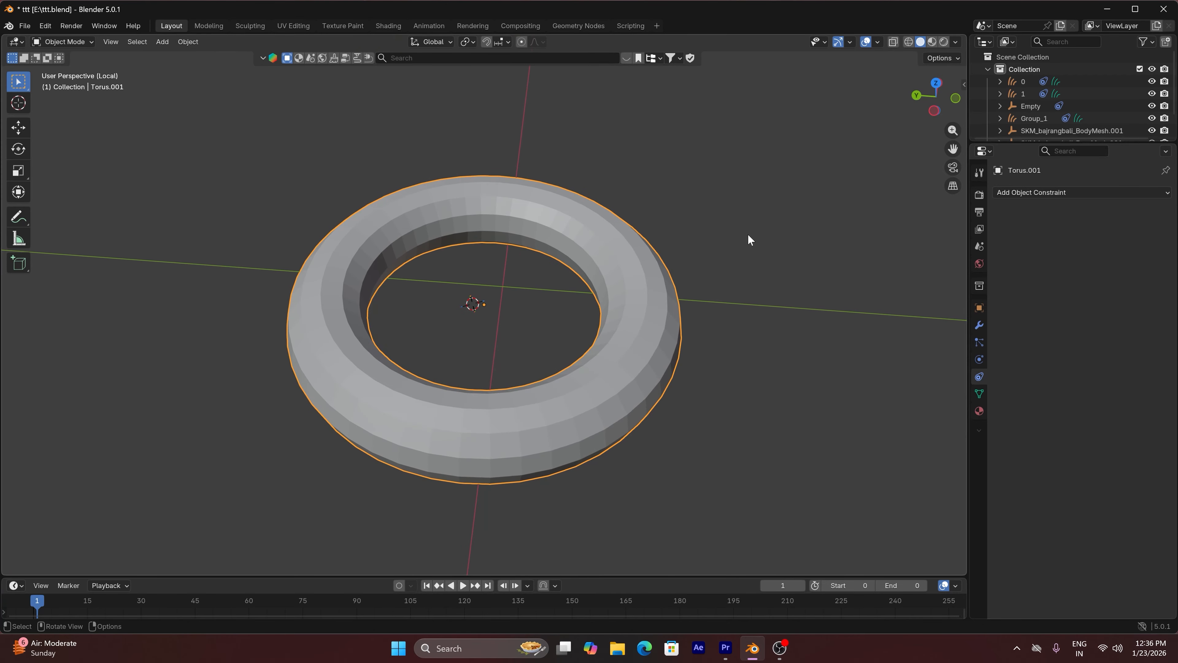
key("KP_7")
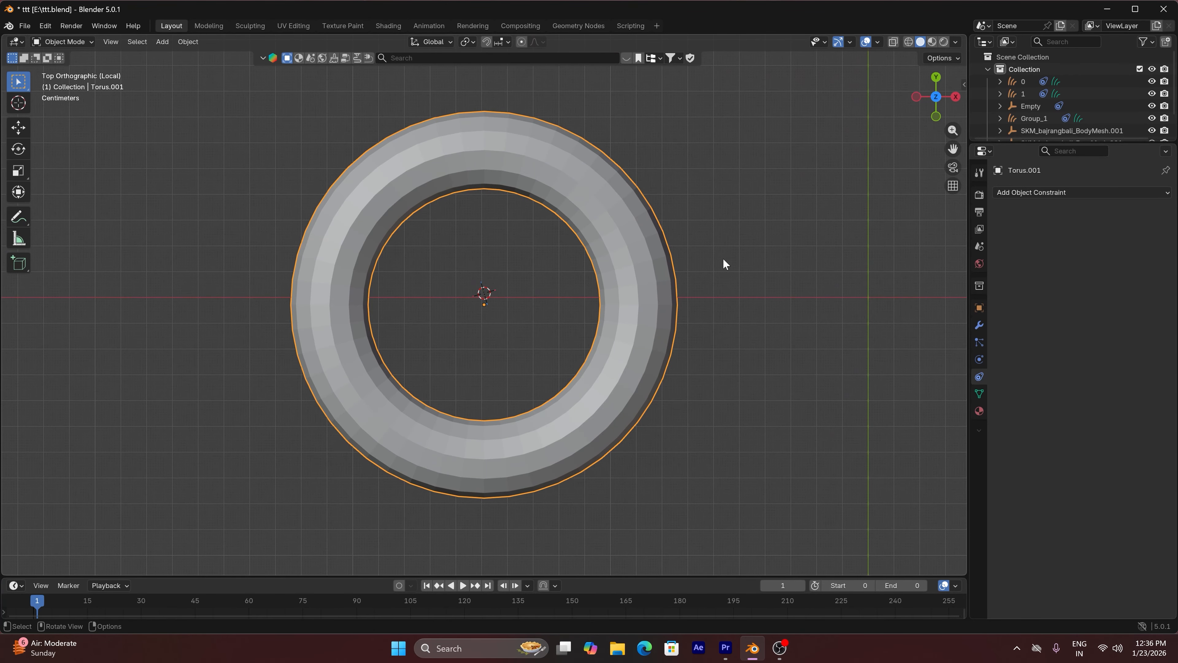
key("Tab")
scroll(723, 259, "down", 2)
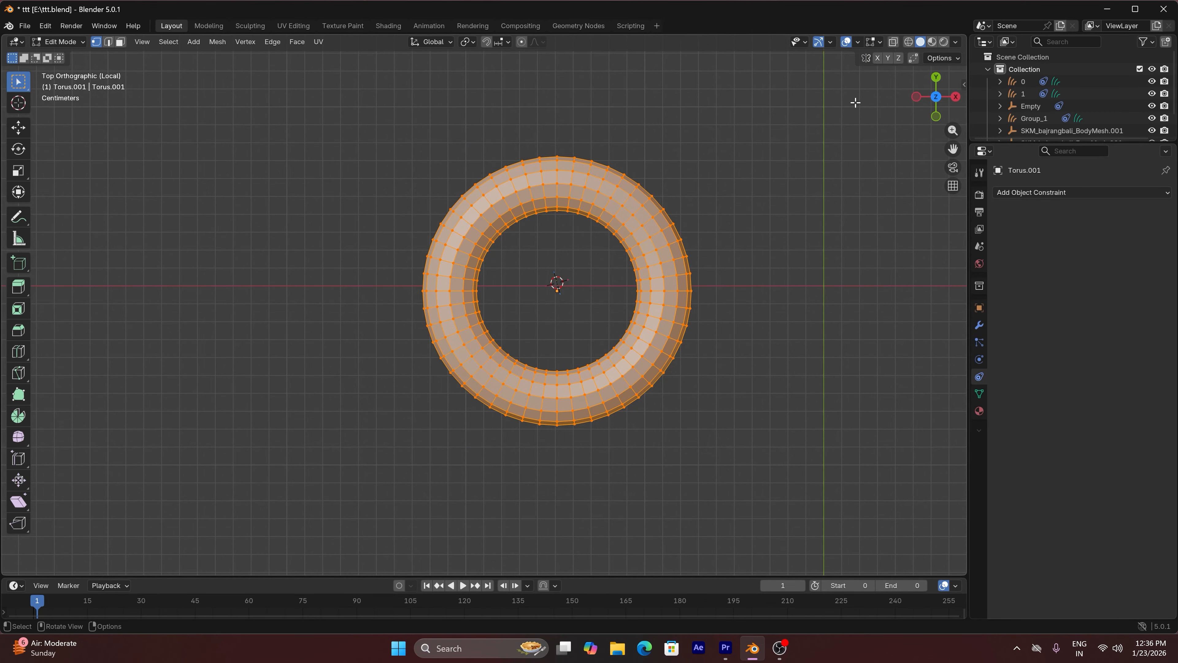
left_click(892, 42)
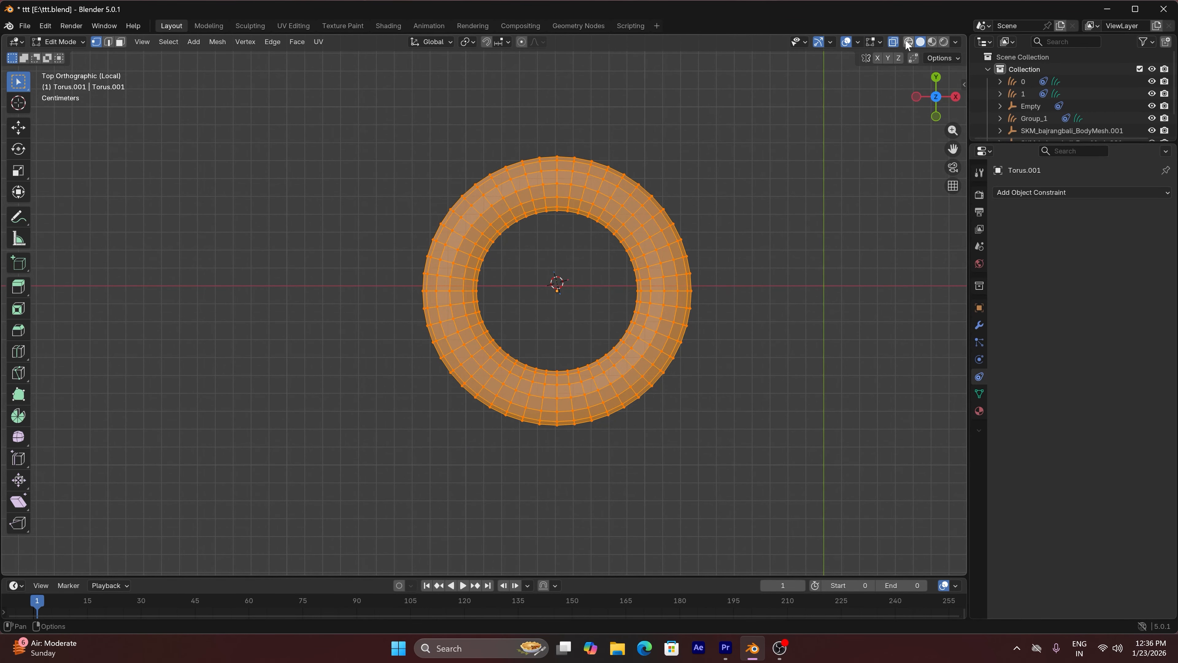
left_click(908, 42)
left_click_drag(567, 129, 720, 484)
key("x")
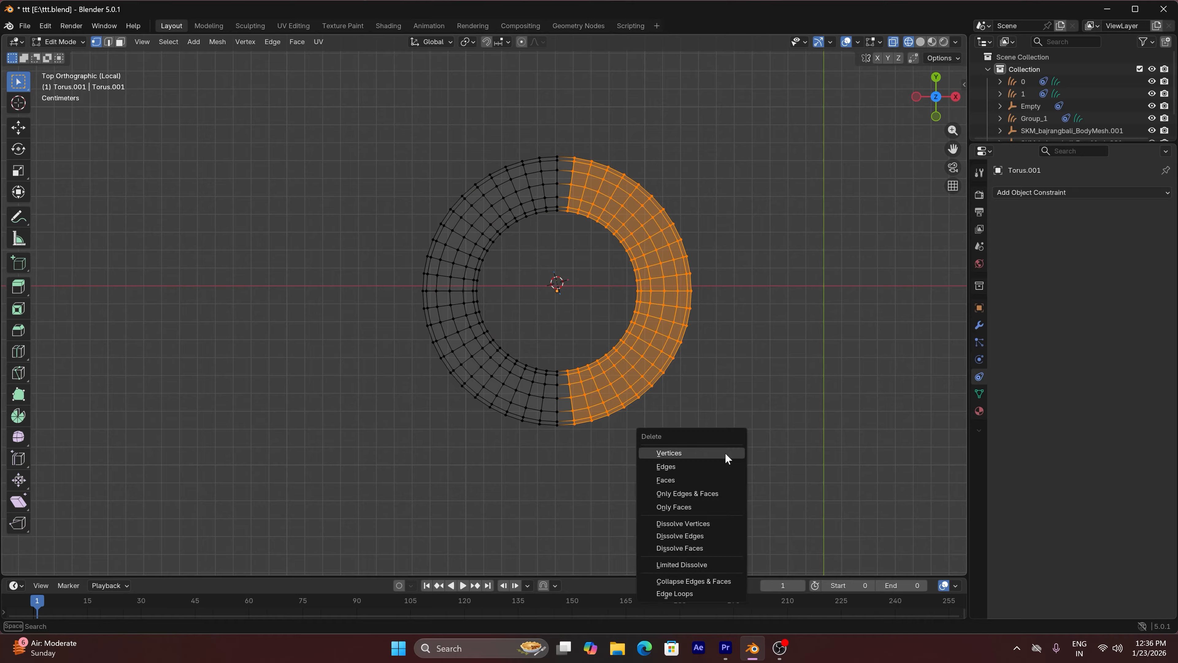
left_click(724, 452)
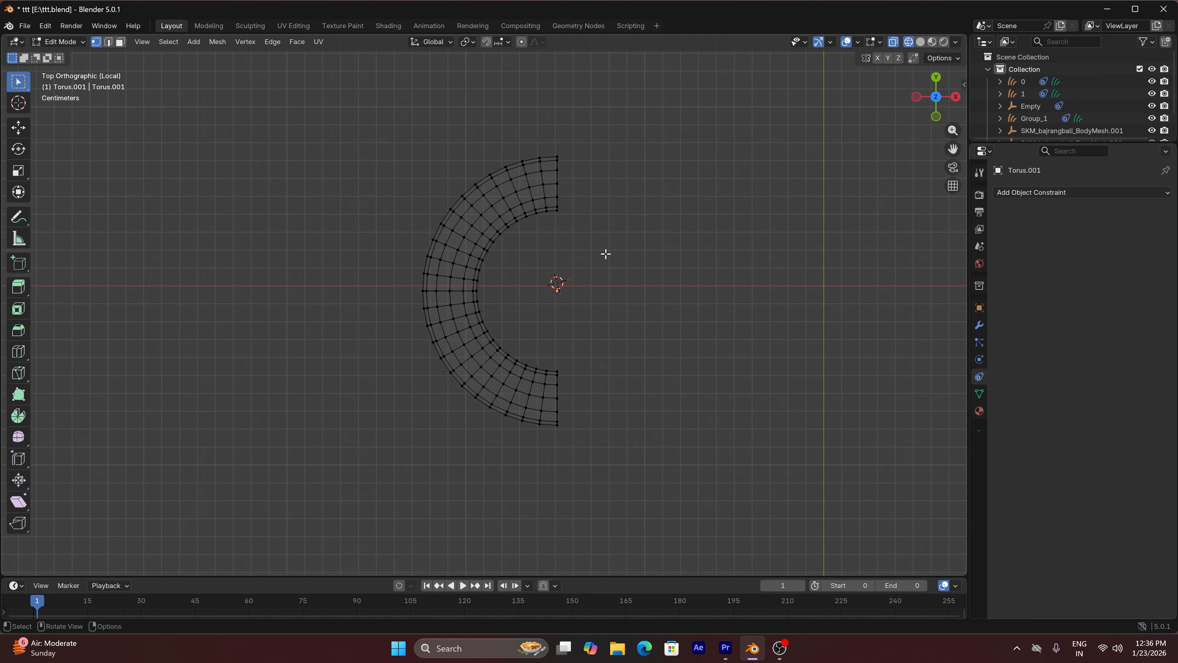
Delete the end vertex loop on the half torus's +Y side to open a gap, and return to Object Mode with solid shading
left_click_drag(554, 150, 591, 273)
left_click_drag(549, 127, 591, 282)
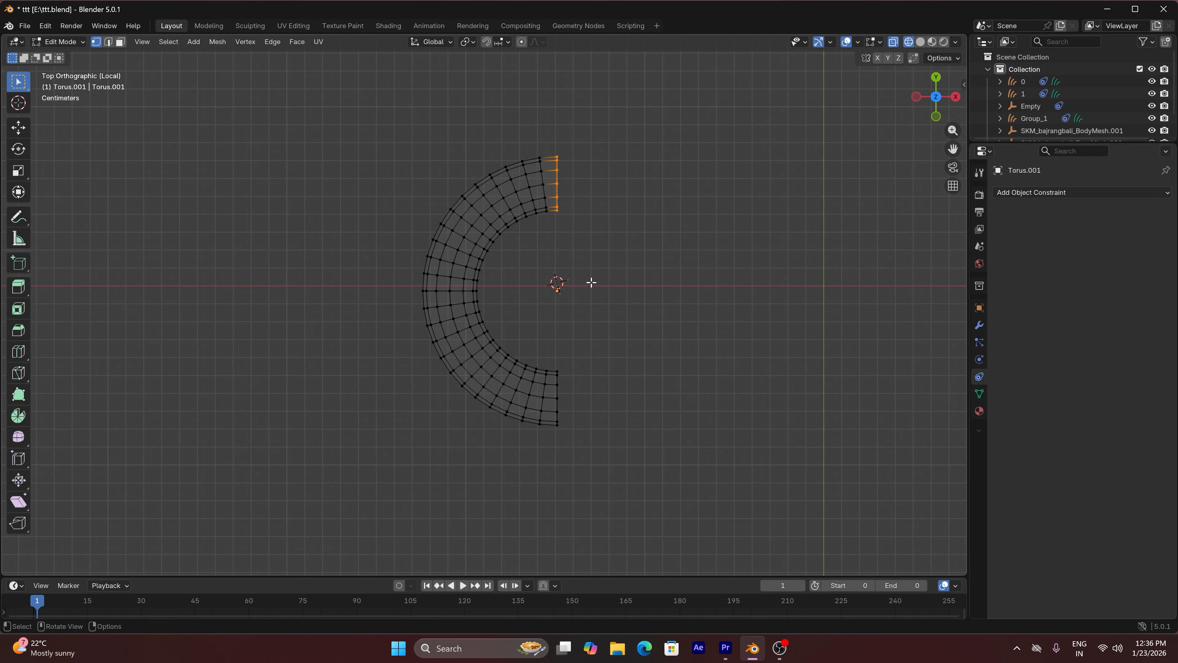
key("x")
left_click(604, 261)
left_click(57, 43)
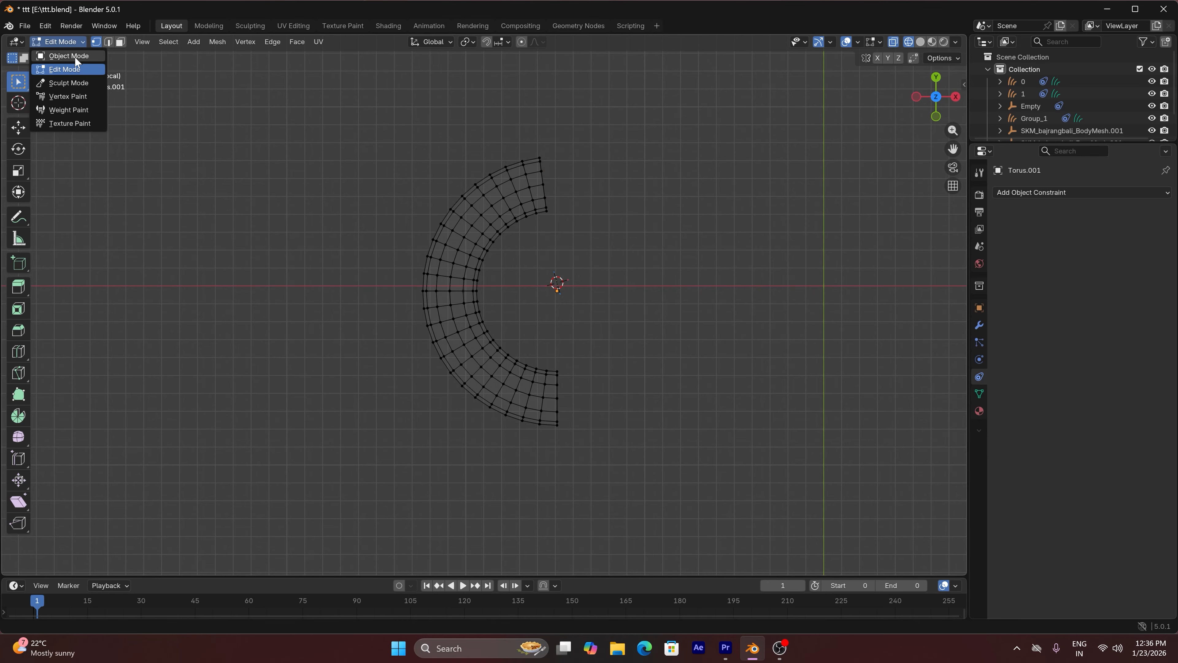
left_click(75, 56)
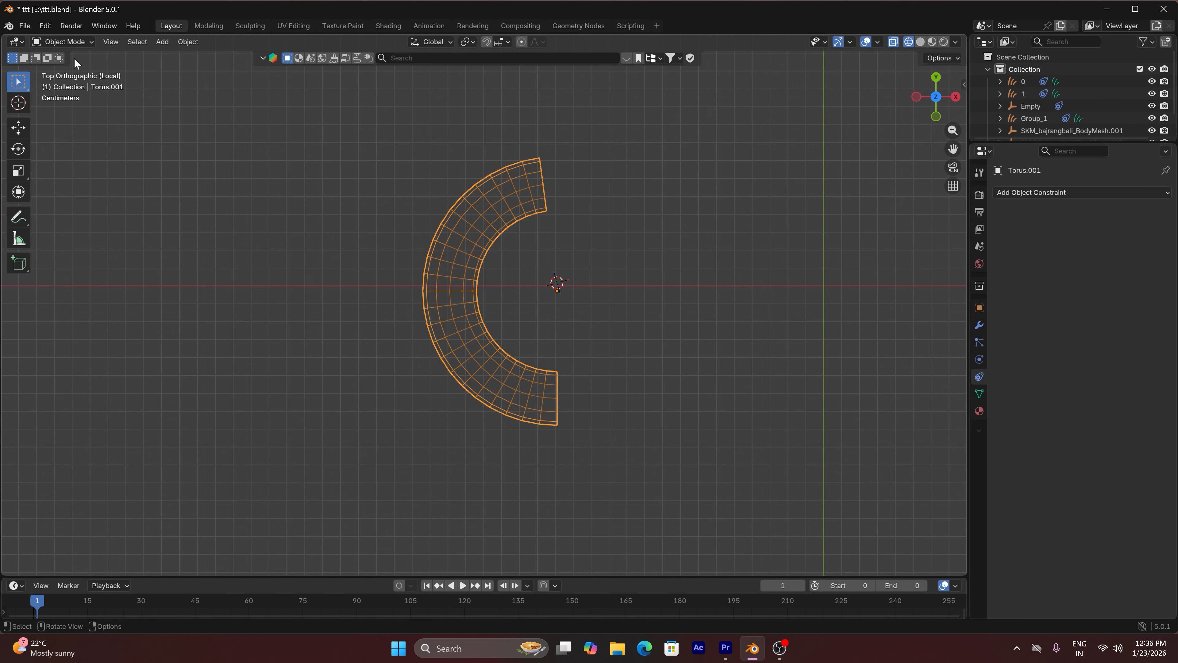
left_click(920, 43)
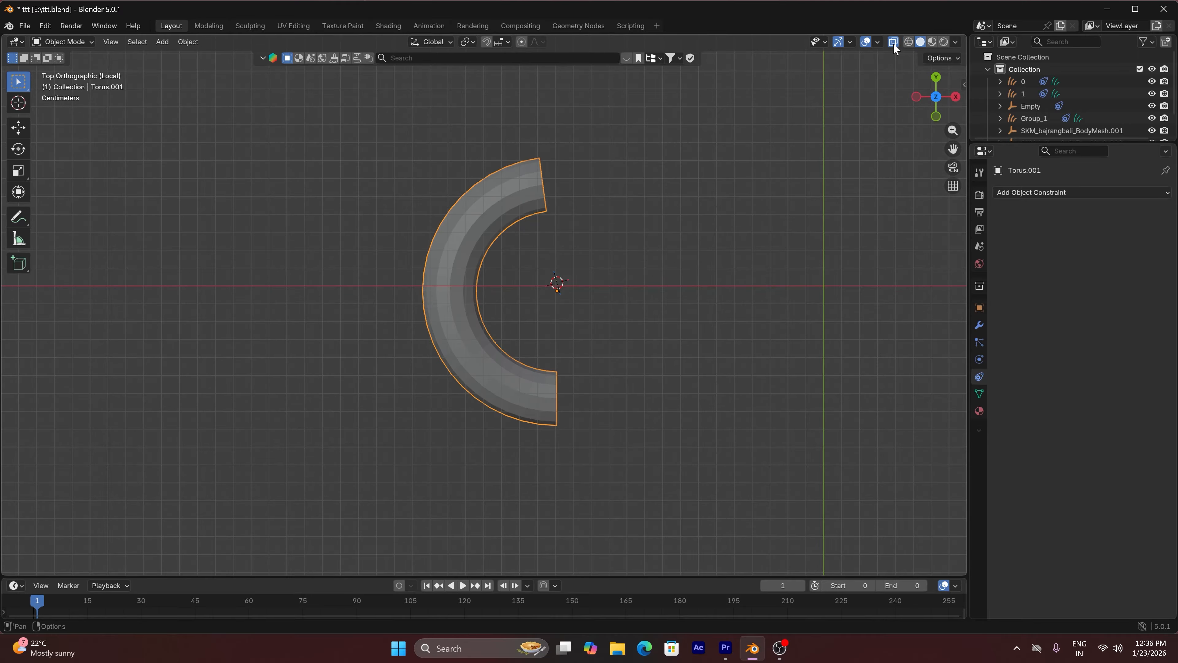
Add a Mirror modifier on the X axis to the half torus
left_click(978, 324)
left_click(1066, 186)
left_click(1066, 192)
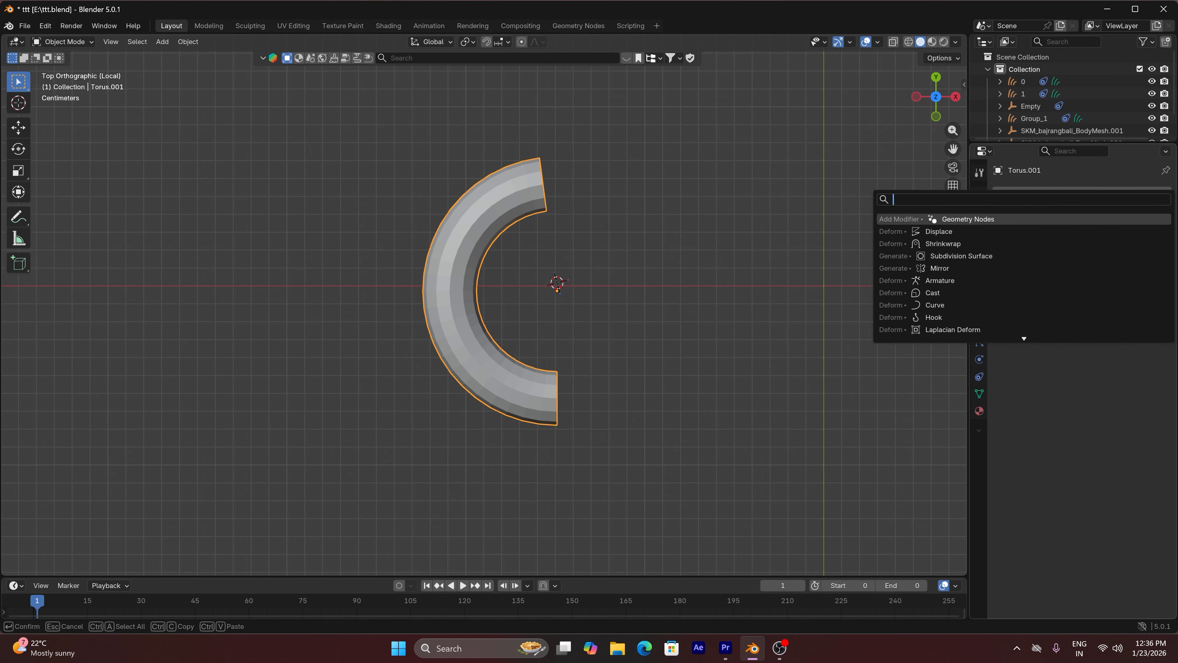
type("mi")
left_click(986, 217)
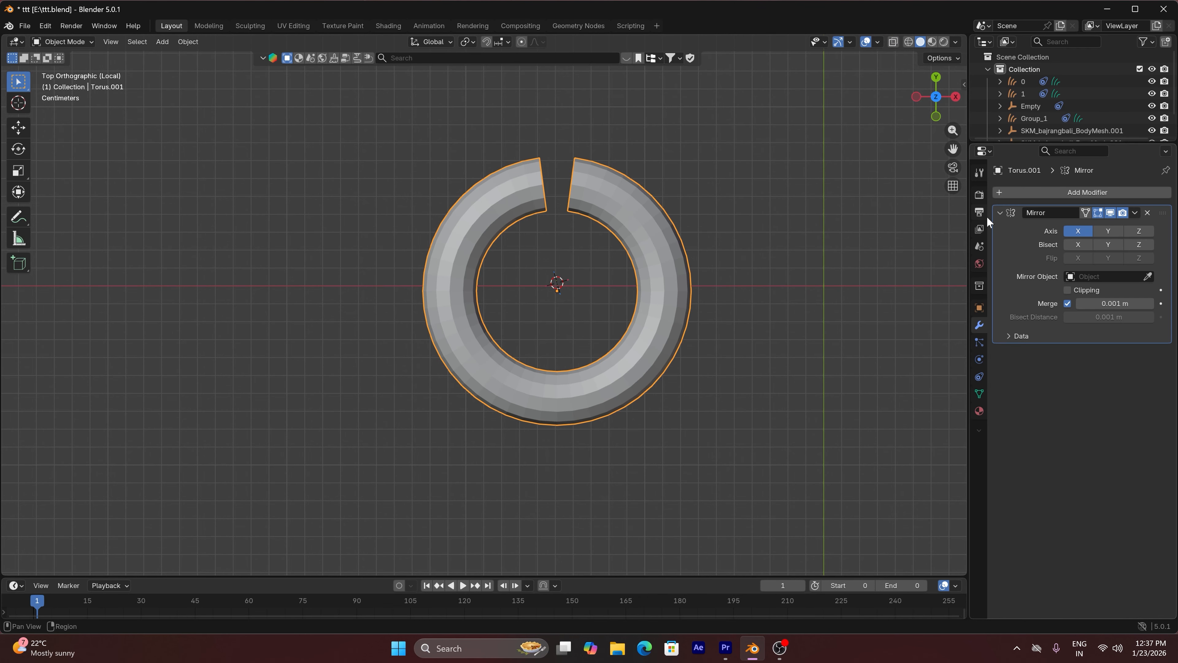
Add a Subdivision Surface modifier with viewport level 2 to the anklet and shade it smooth
scroll(598, 197, "up", 3)
left_click(1100, 192)
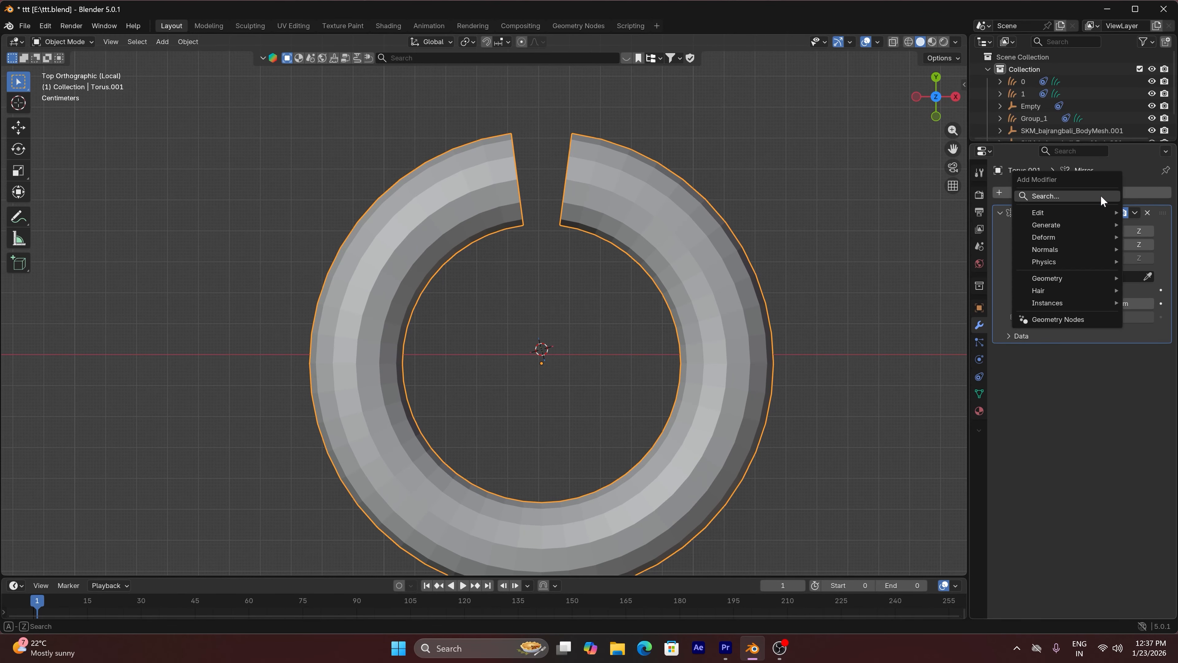
left_click(1101, 195)
key("Down")
key("Down")
key("Down")
key("Down")
key("Return")
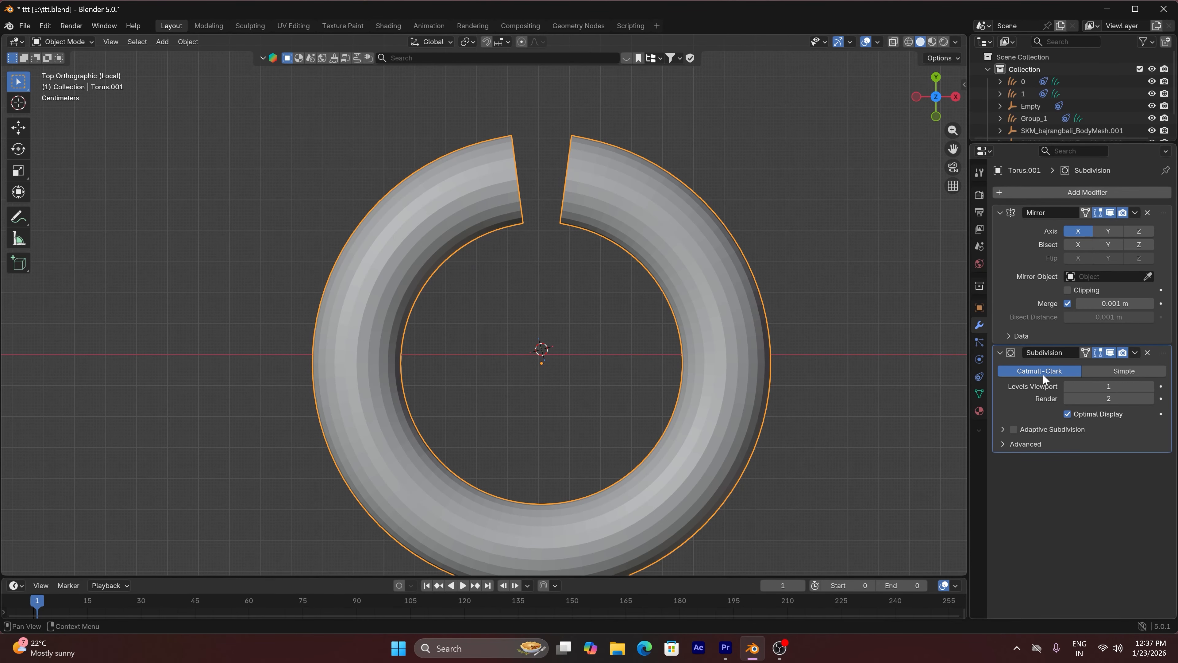
left_click(1152, 386)
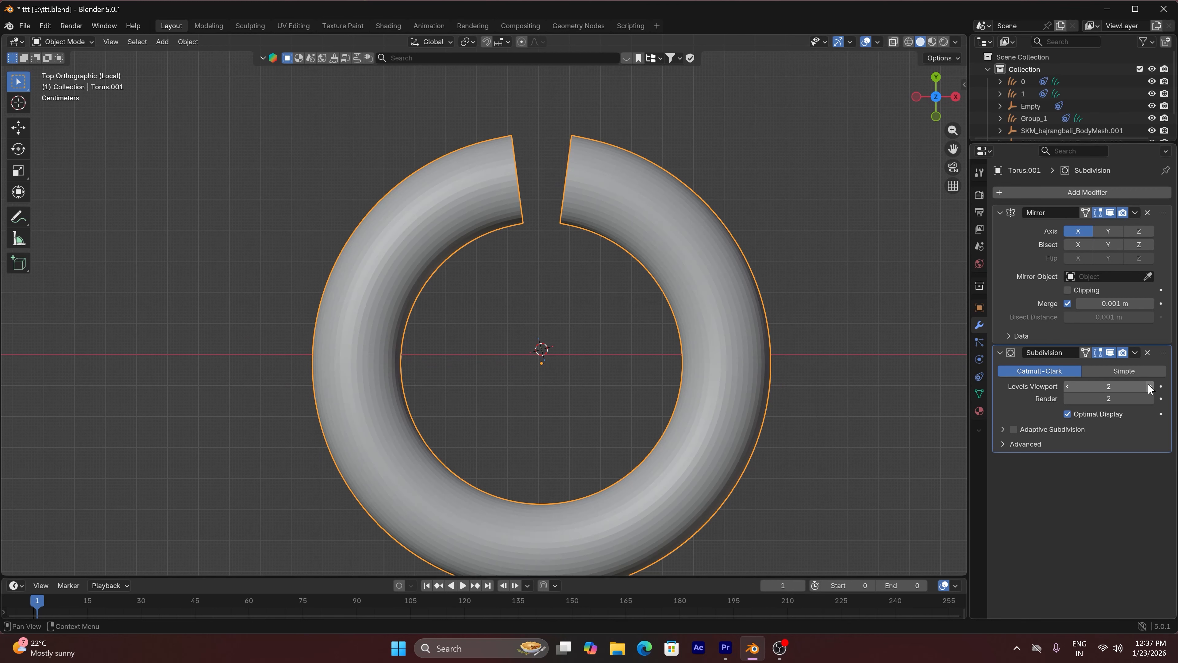
right_click(735, 262)
left_click(710, 255)
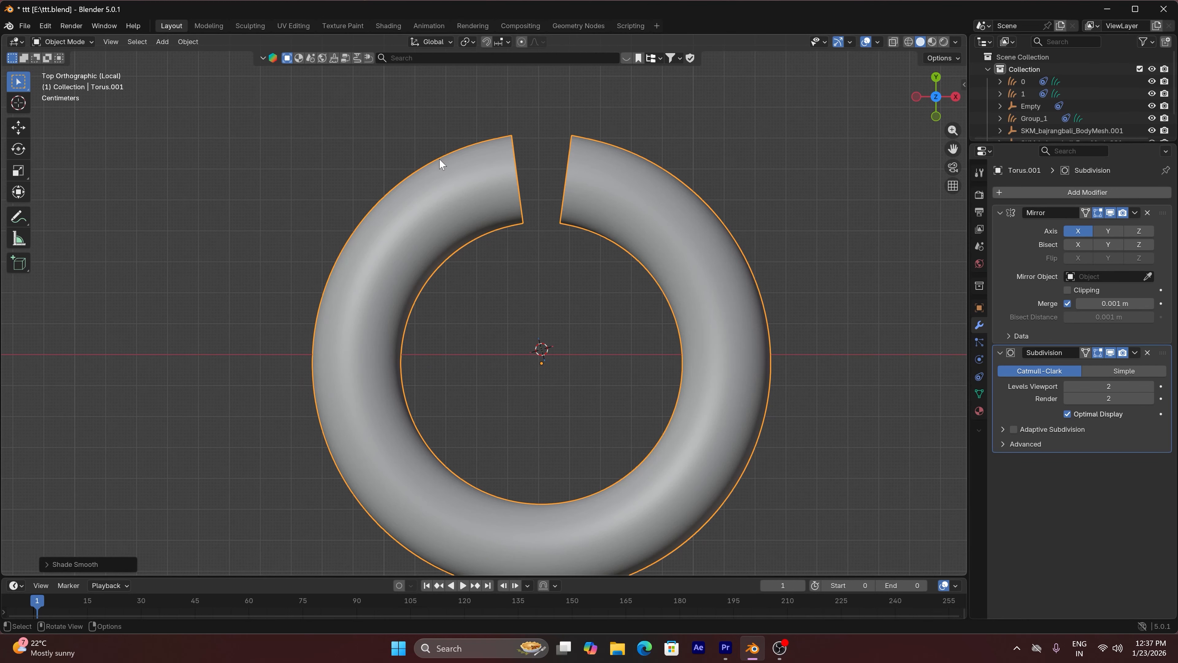
Scale the second edge loop from the open end up by about 1.43 using smooth proportional editing of size 0.02
key("Tab")
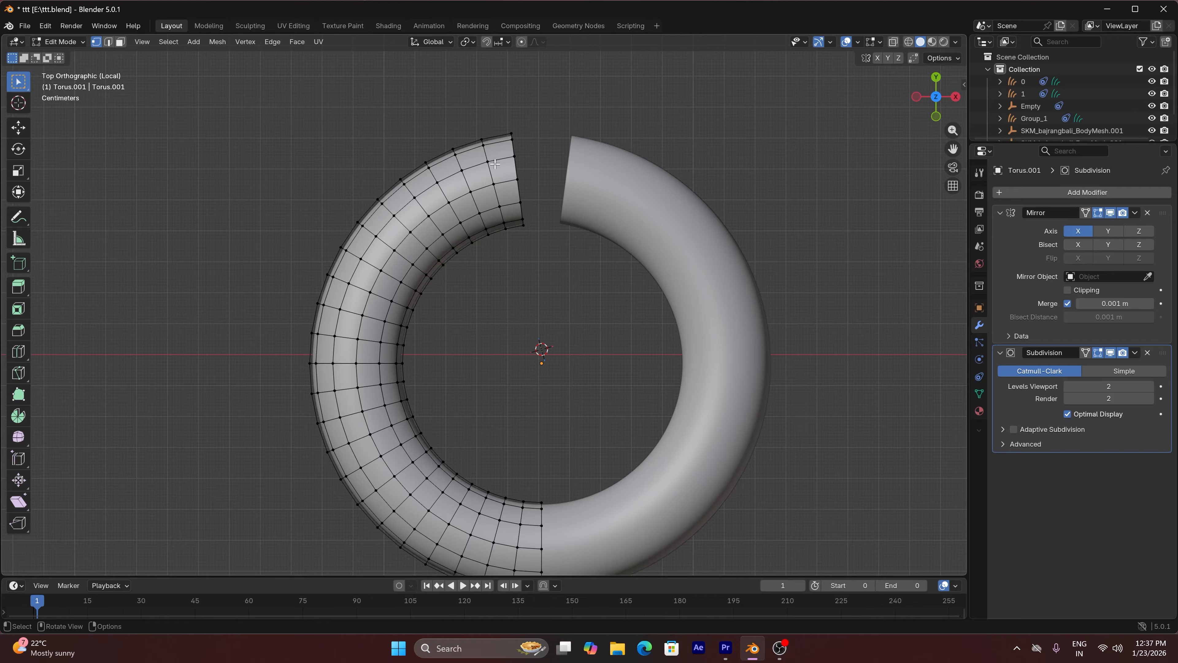
left_click(486, 161, "alt")
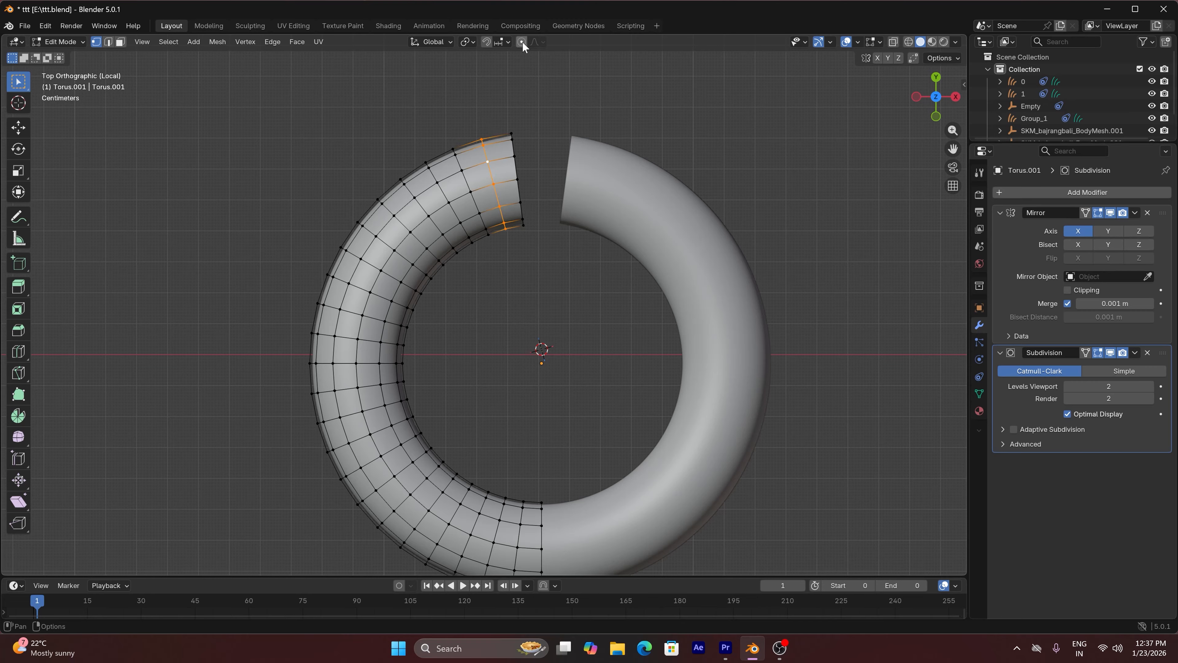
key("s")
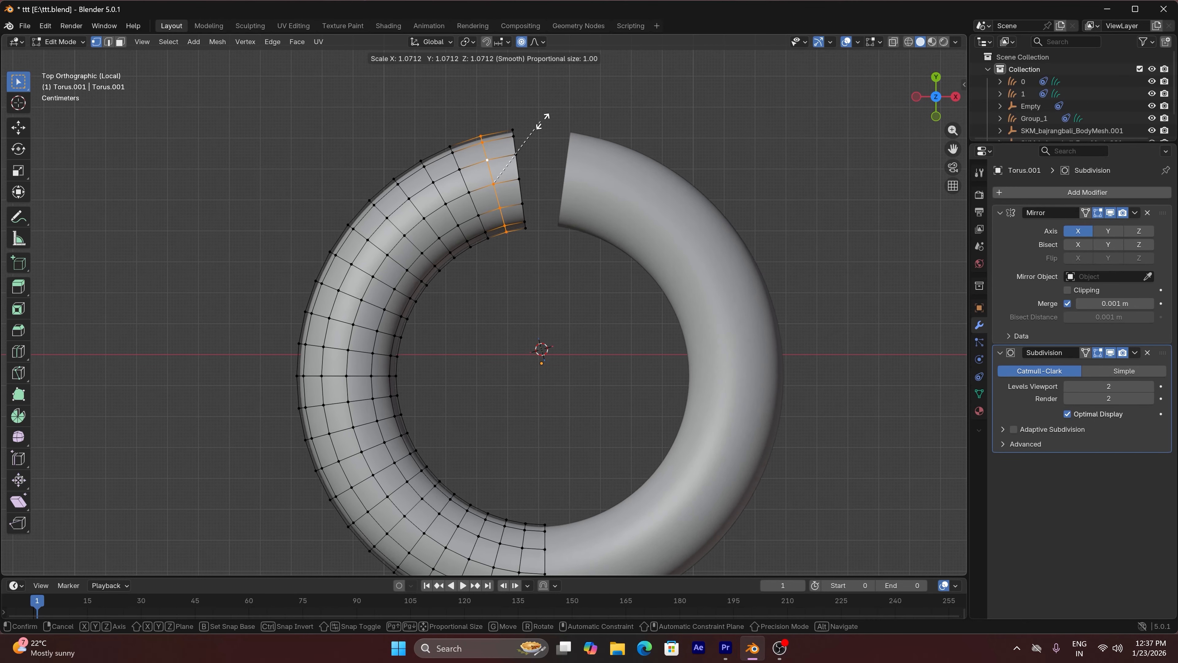
scroll(549, 118, "up", 19)
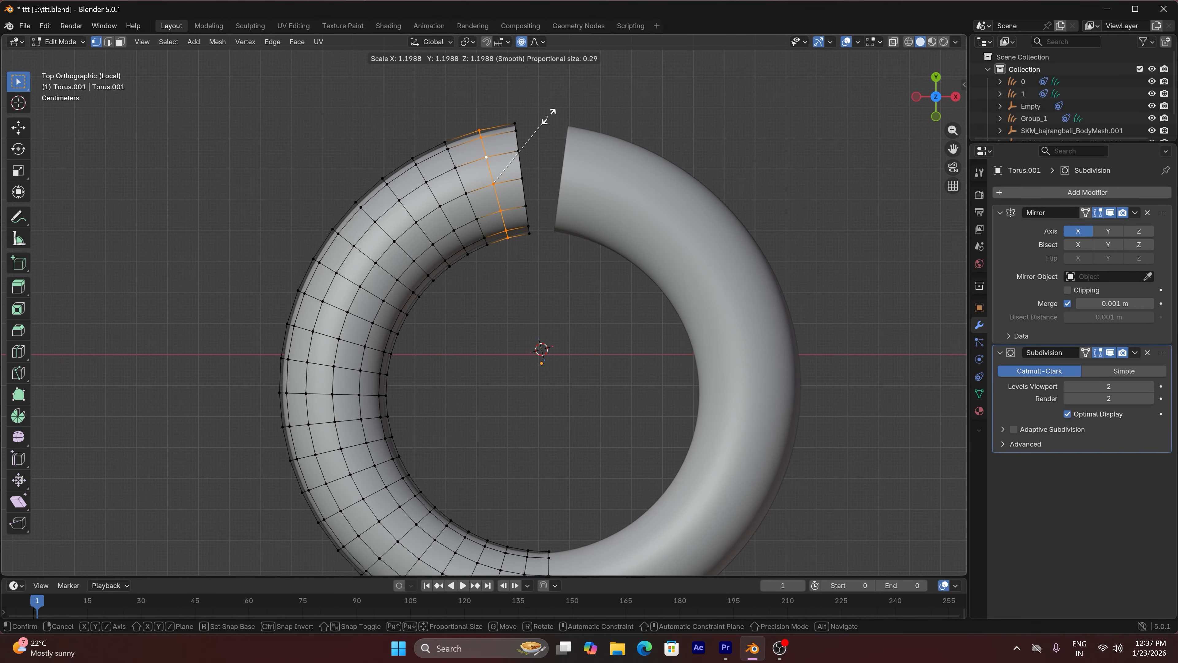
scroll(548, 118, "up", 20)
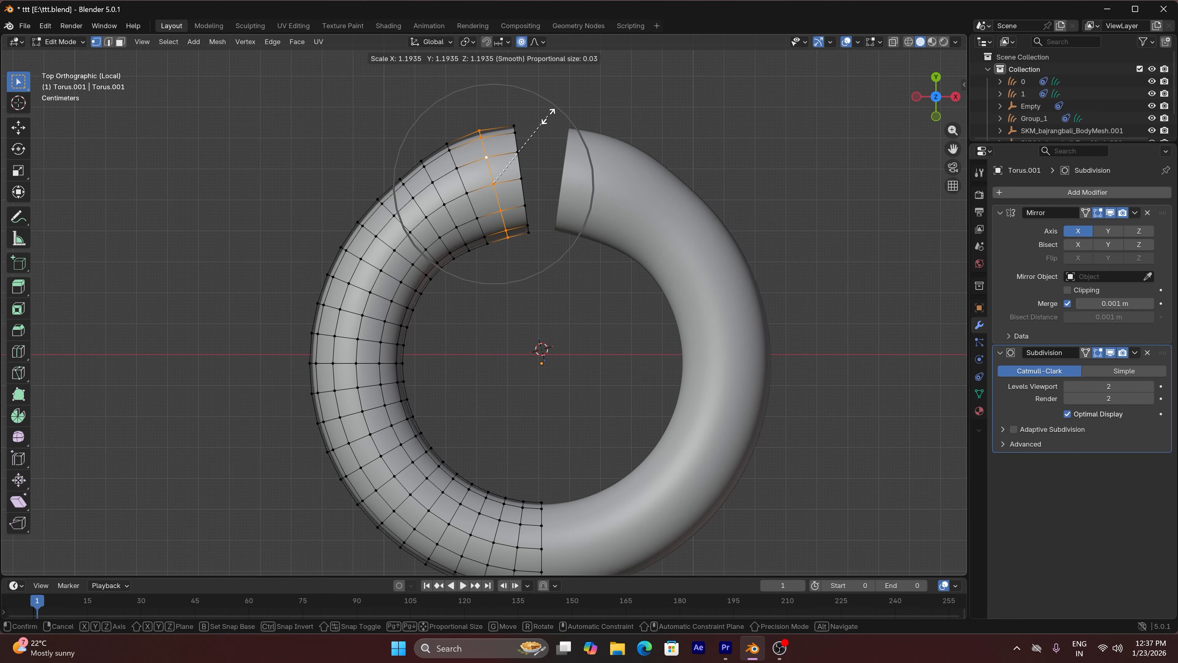
left_click(566, 110)
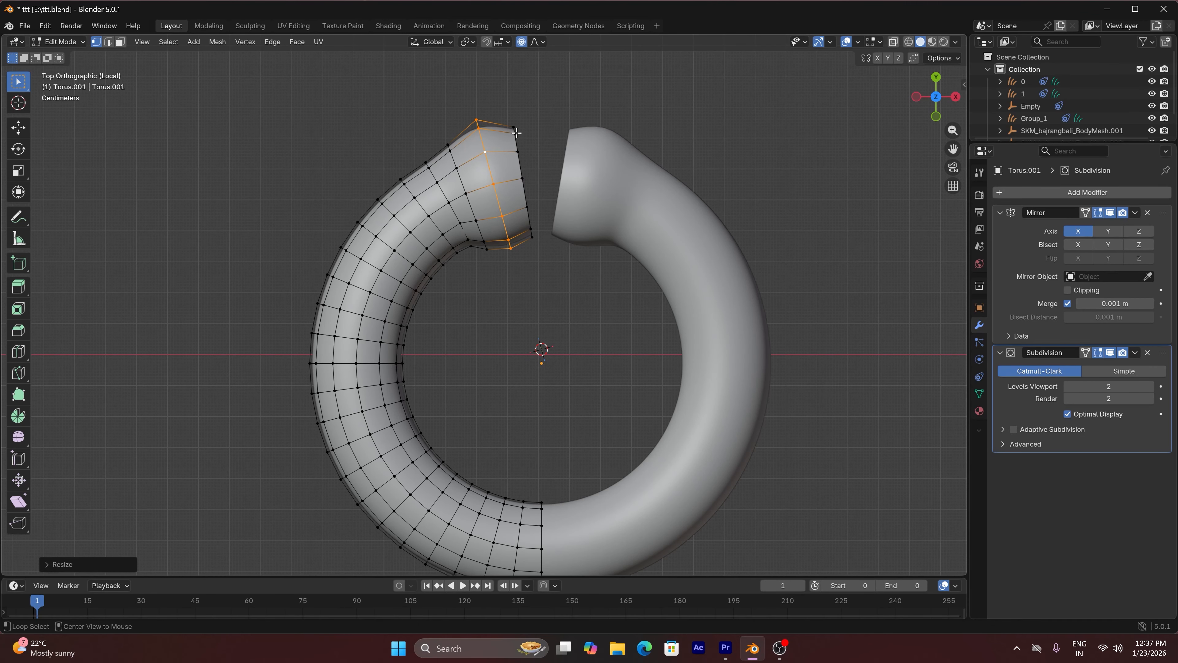
Scale the outermost edge loop at the anklet's open end down to about 0.47 with proportional editing
left_click(516, 133, "alt")
key("s")
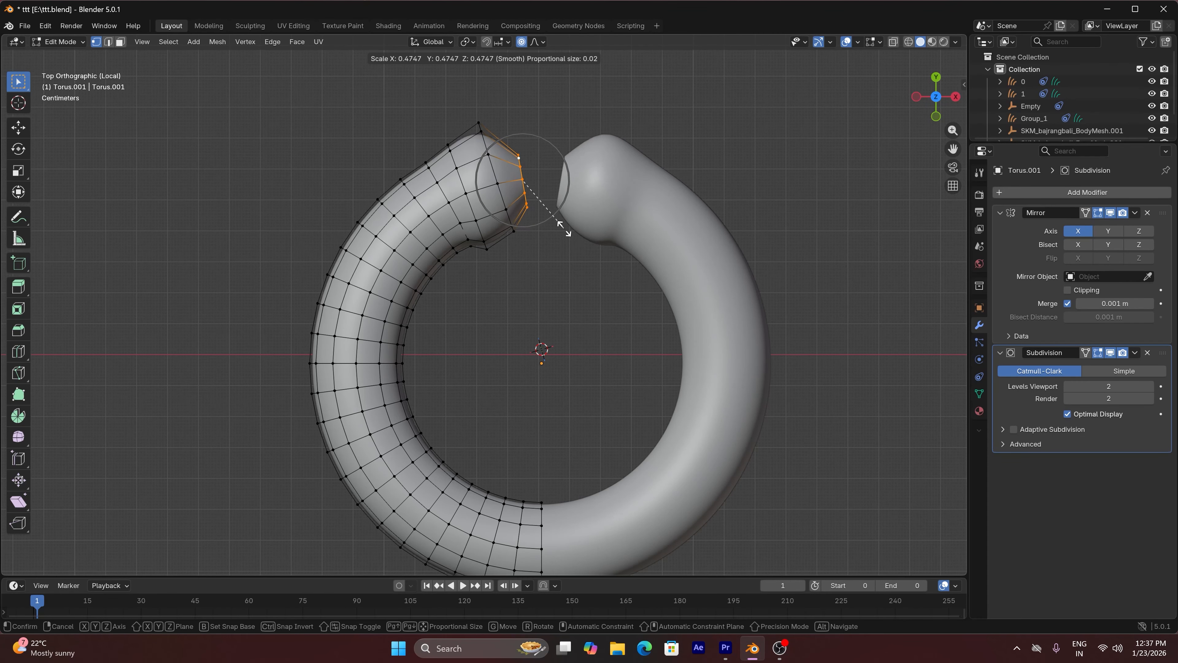
left_click(564, 226)
scroll(517, 139, "up", 3)
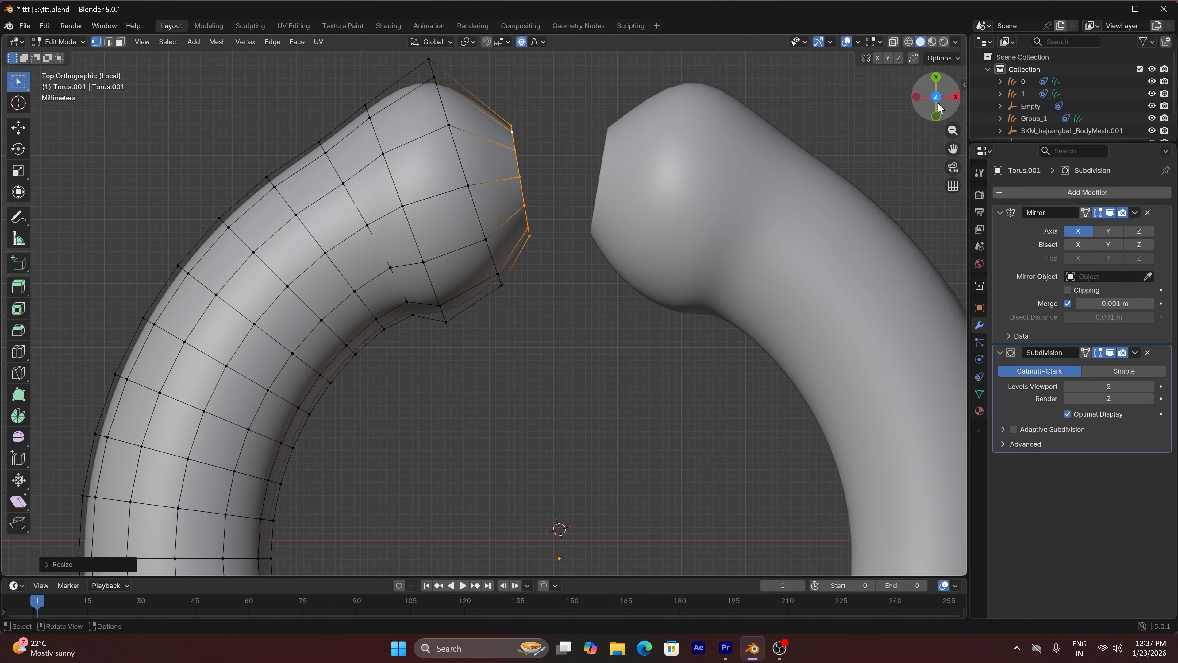
left_click_drag(940, 103, 880, 53)
key("ctrl+b")
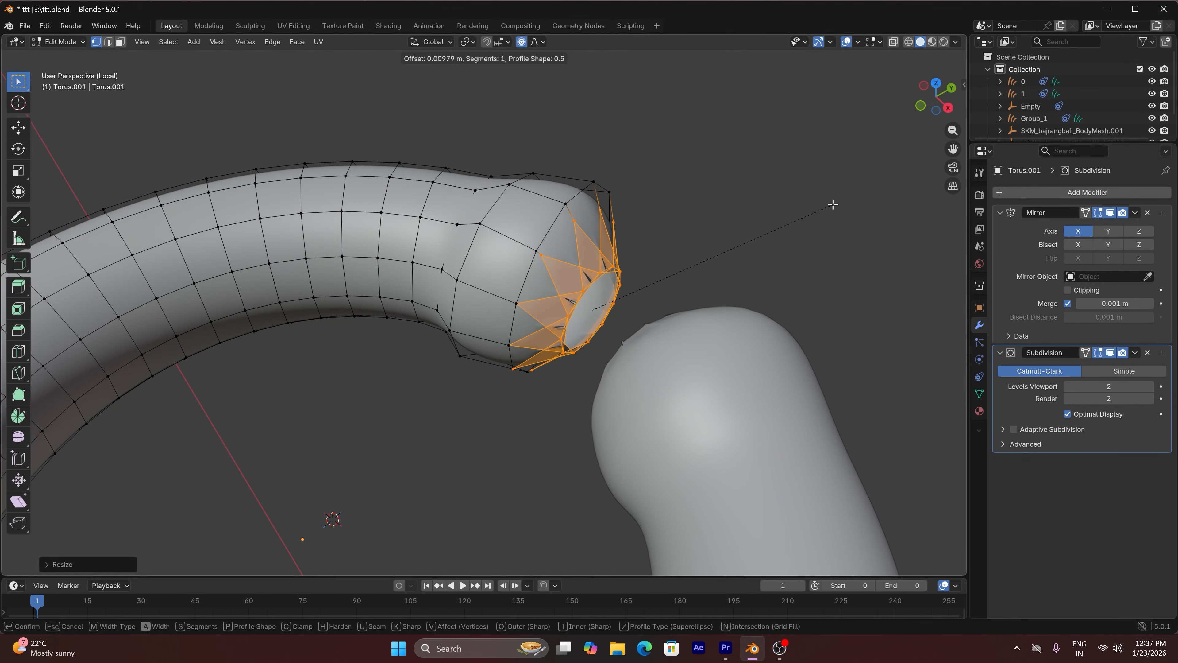
right_click(862, 185)
key("ctrl+b")
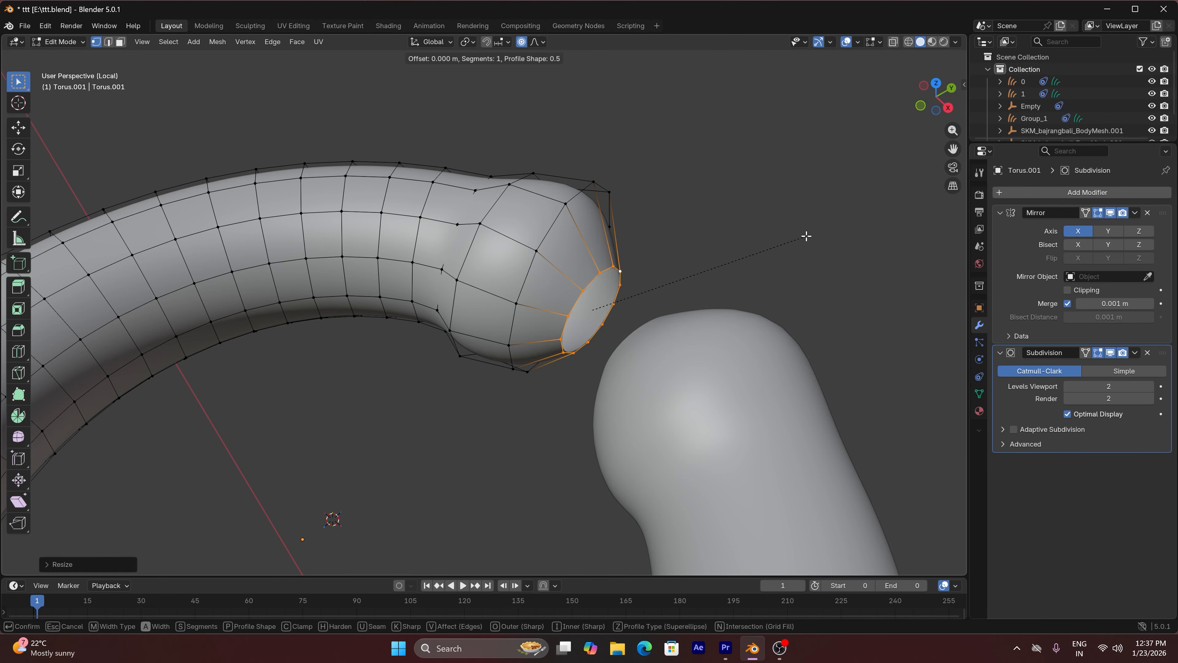
right_click(834, 219)
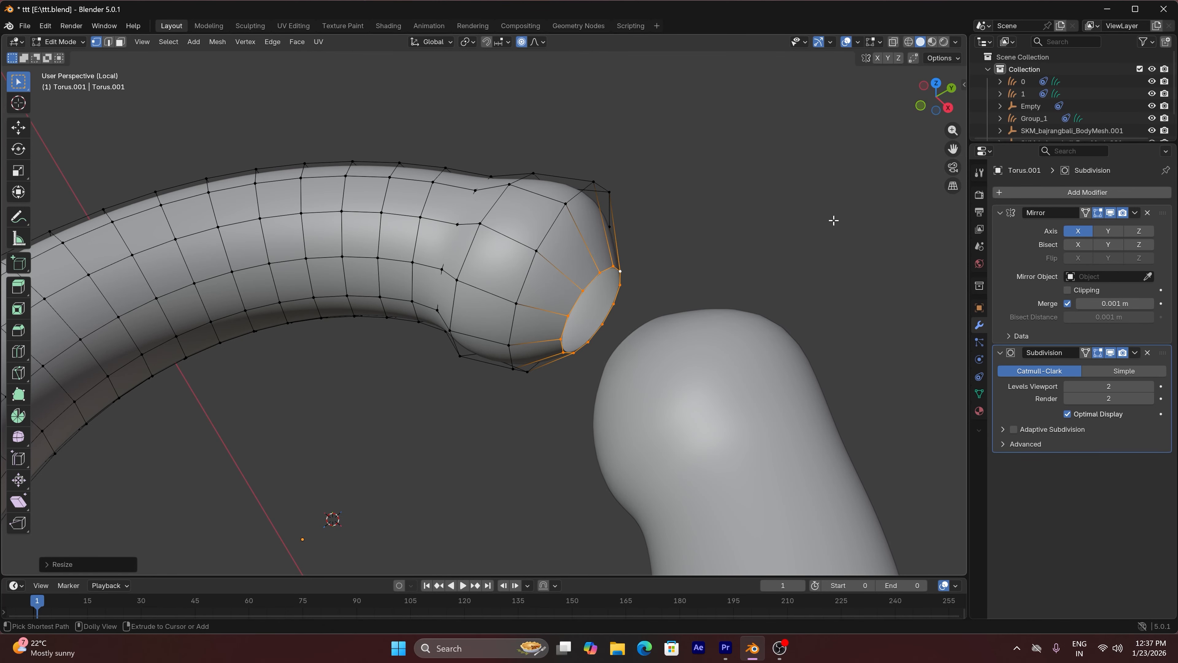
key("ctrl+b")
right_click(857, 194)
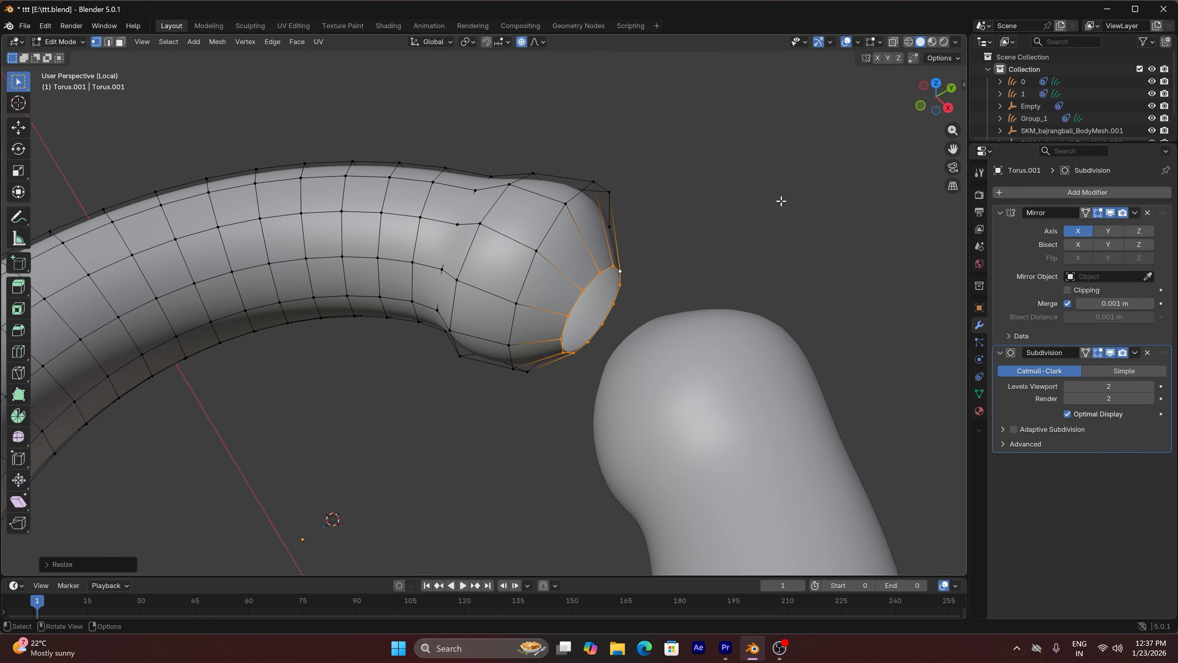
Scale the second edge loop from the anklet's open end down to about 0.86 with smooth proportional editing
key("Tab")
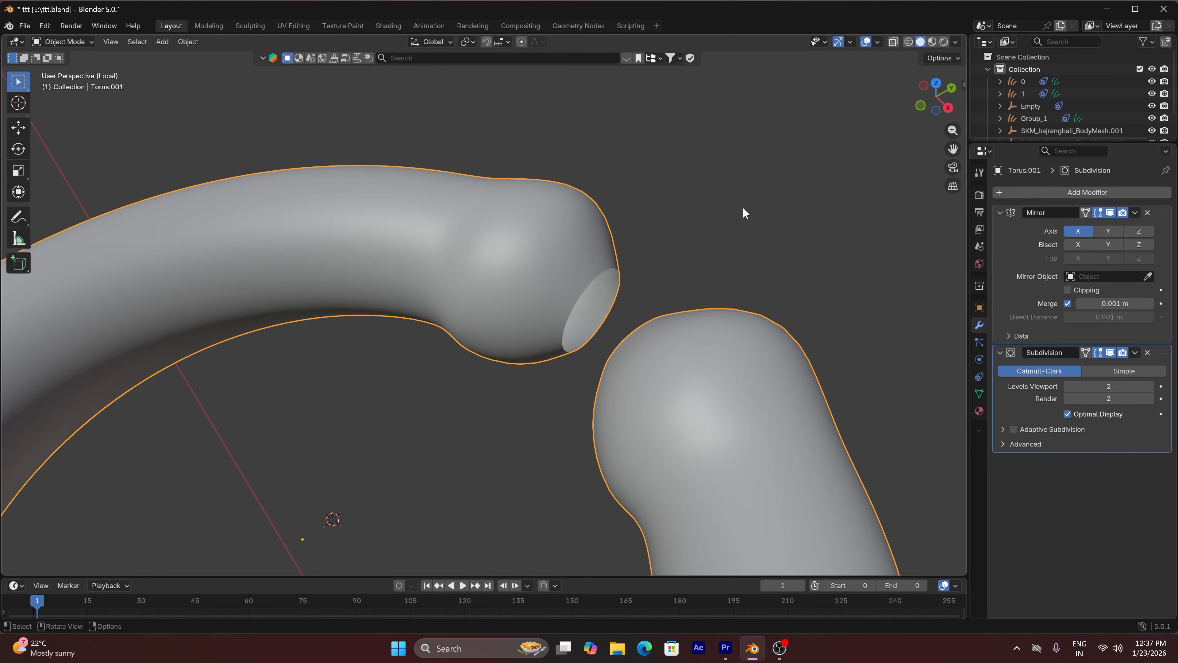
left_click_drag(927, 103, 975, 159)
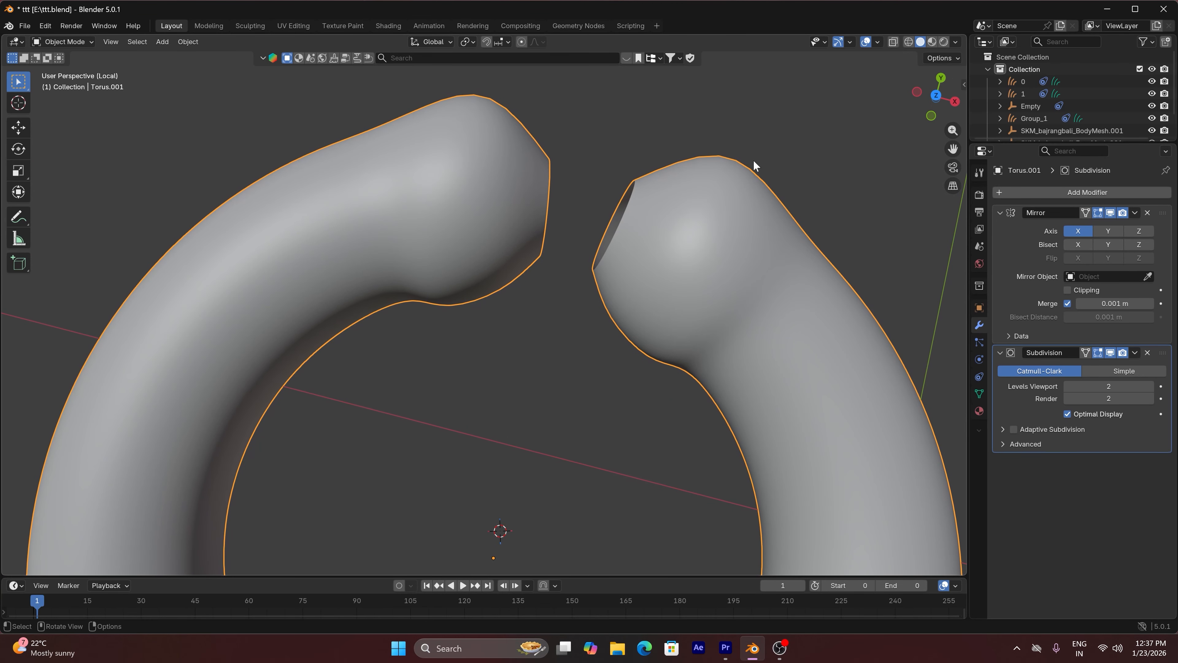
key("Tab")
left_click(498, 110, "alt")
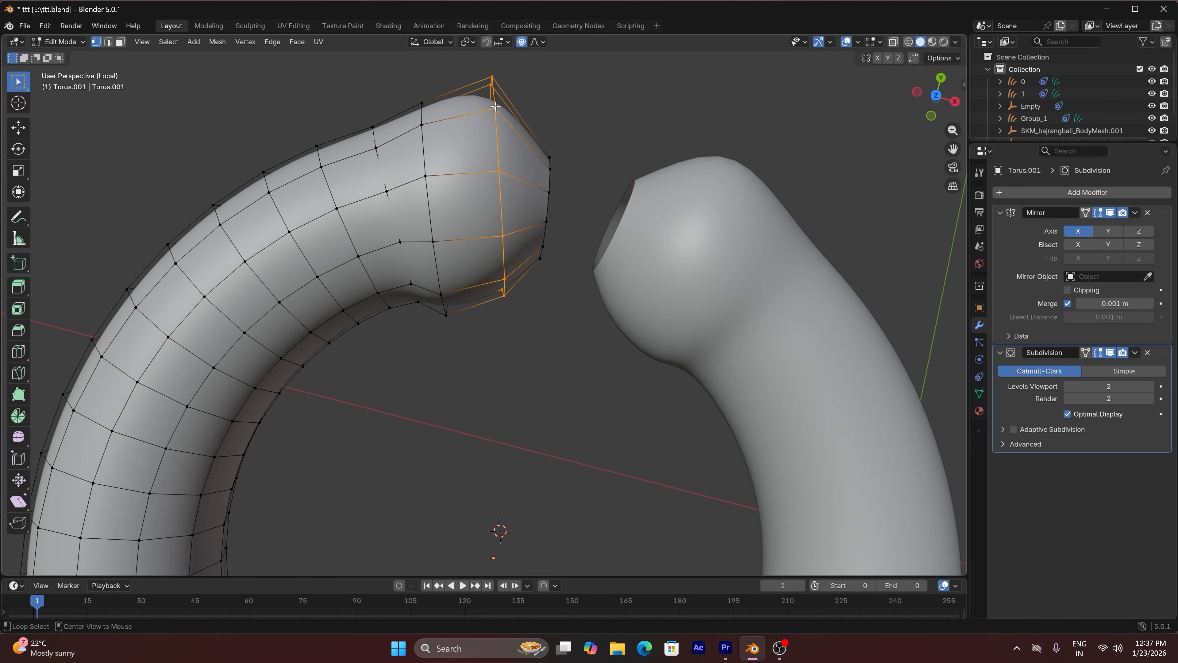
key("s")
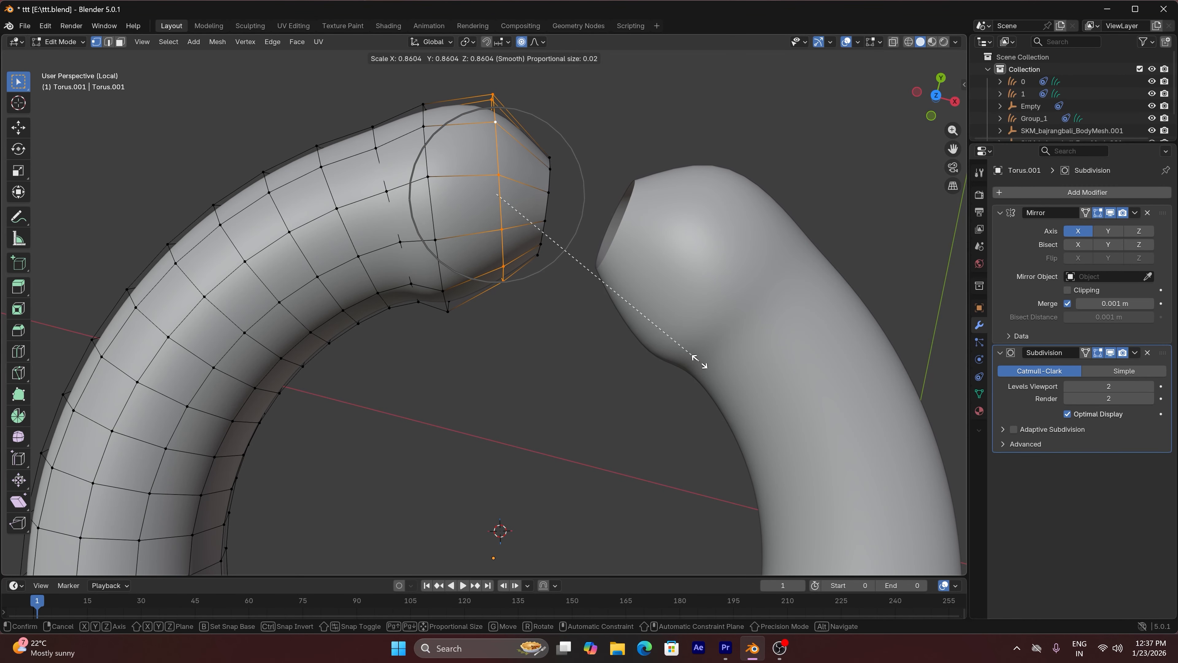
left_click(693, 358)
key("g")
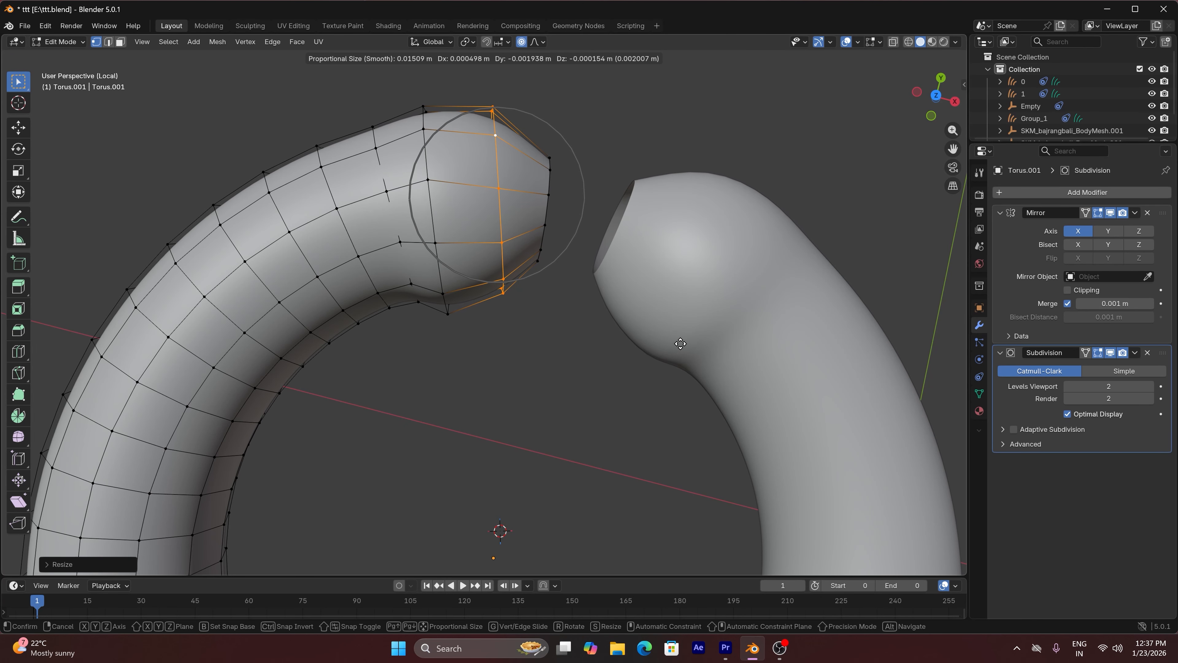
right_click(681, 344)
Scale the outermost edge loop at the anklet's open end down to about 0.80 with proportional editing of size 0.02
scroll(681, 344, "down", 4)
scroll(650, 344, "up", 4)
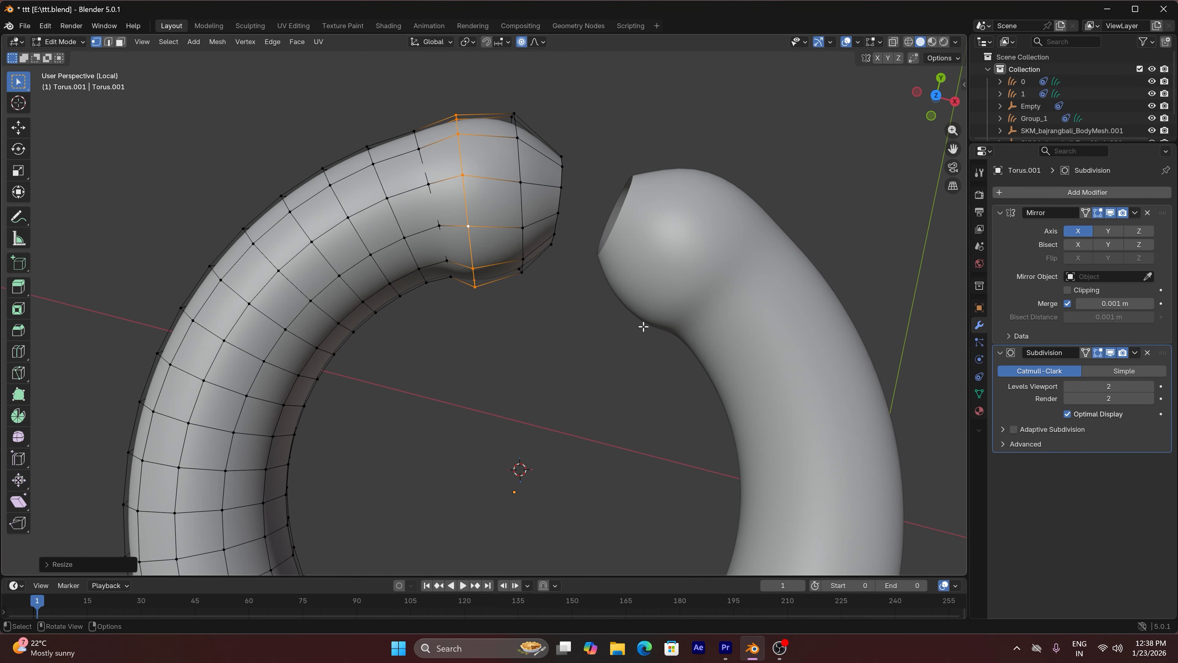
left_click(566, 190, "alt")
key("s")
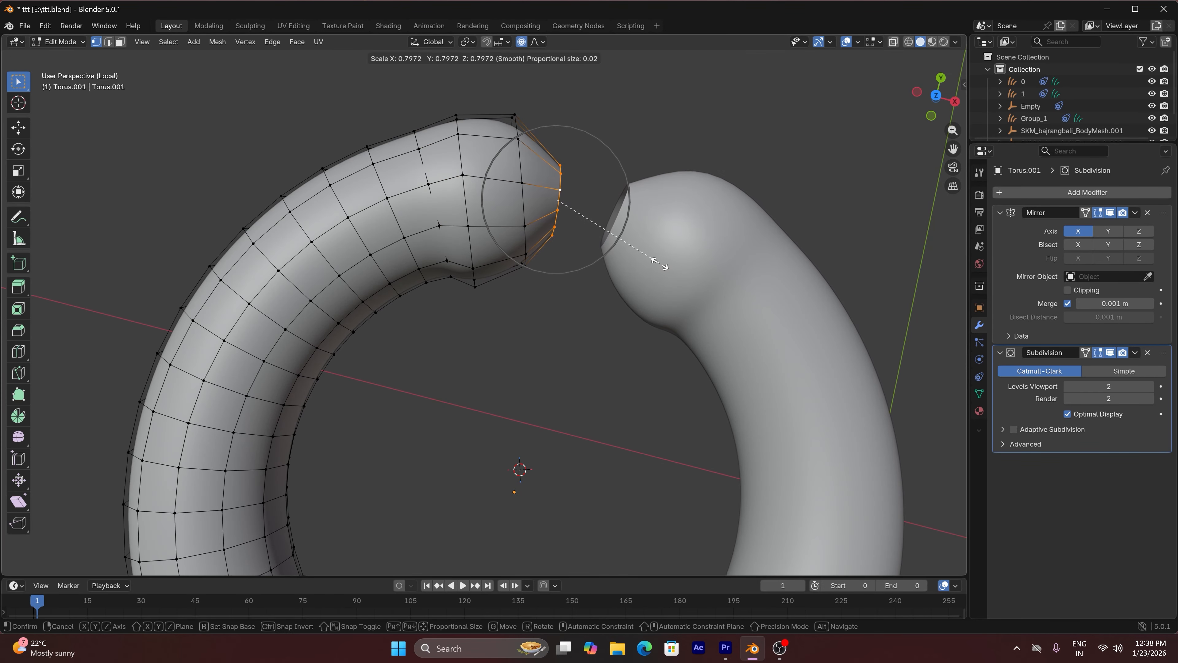
left_click(666, 263)
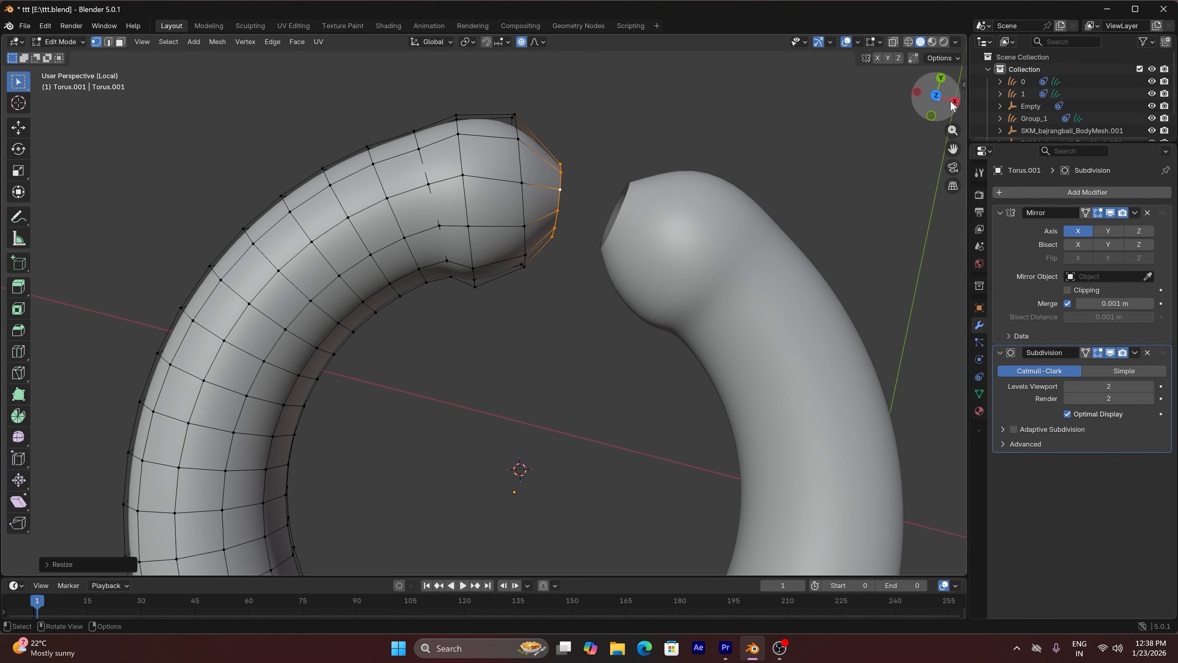
Fill the anklet's open end with a face and bevel its border by about 0.0027 m with one segment
left_click_drag(935, 97, 727, 344)
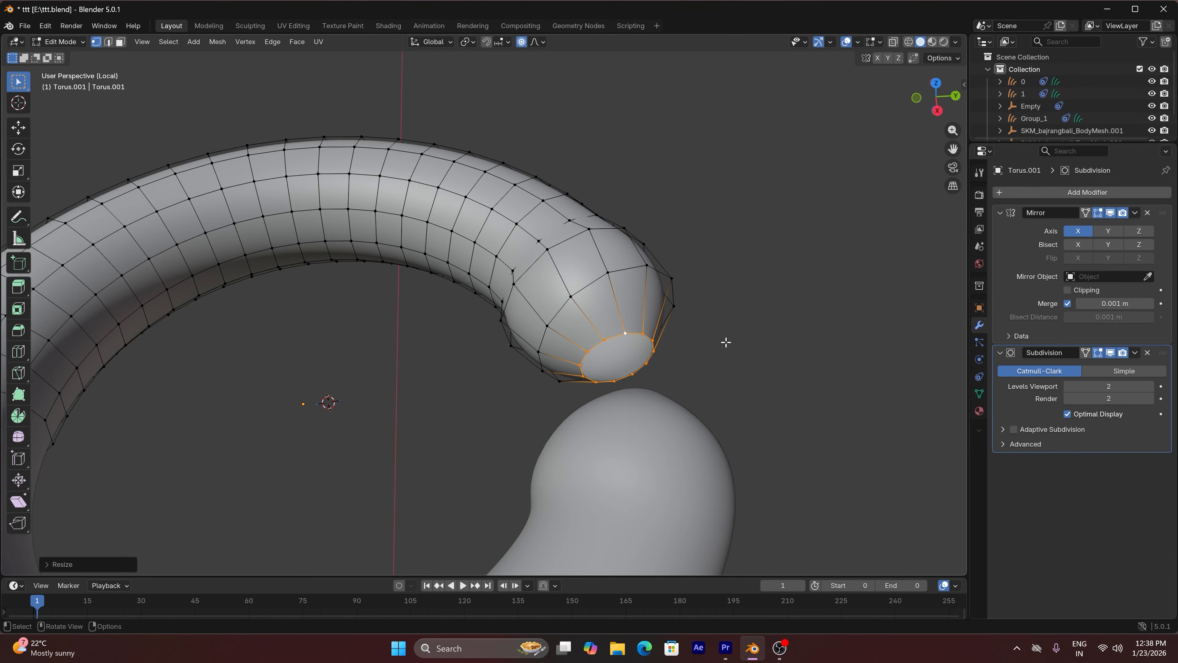
key("f")
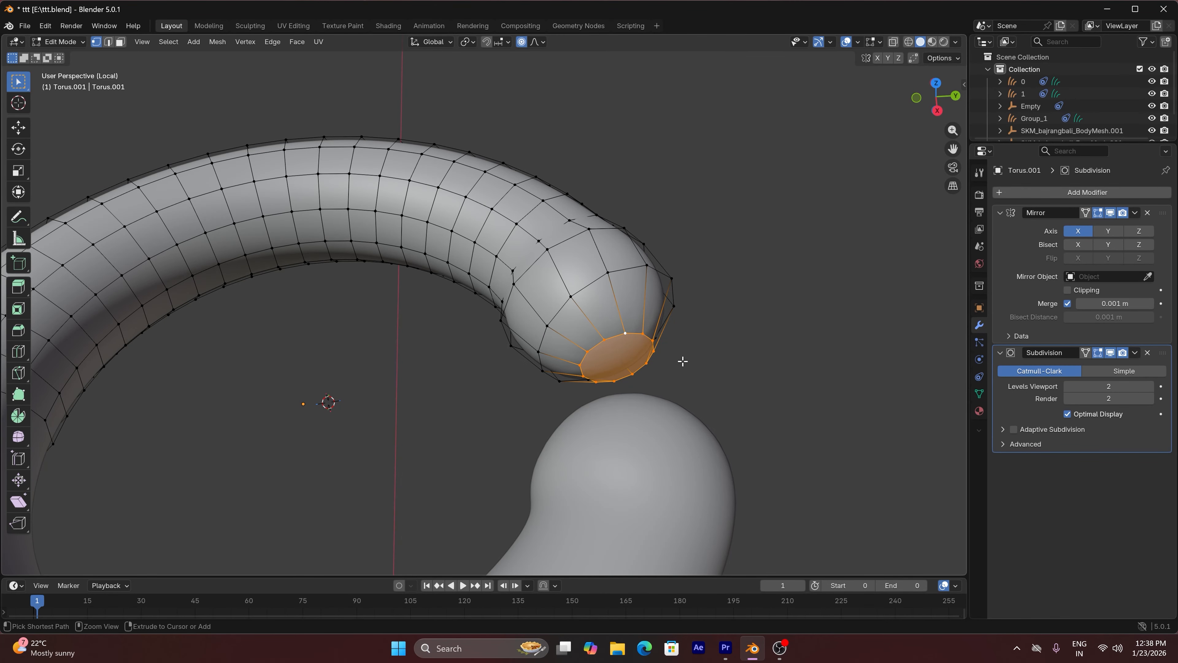
key("ctrl+b")
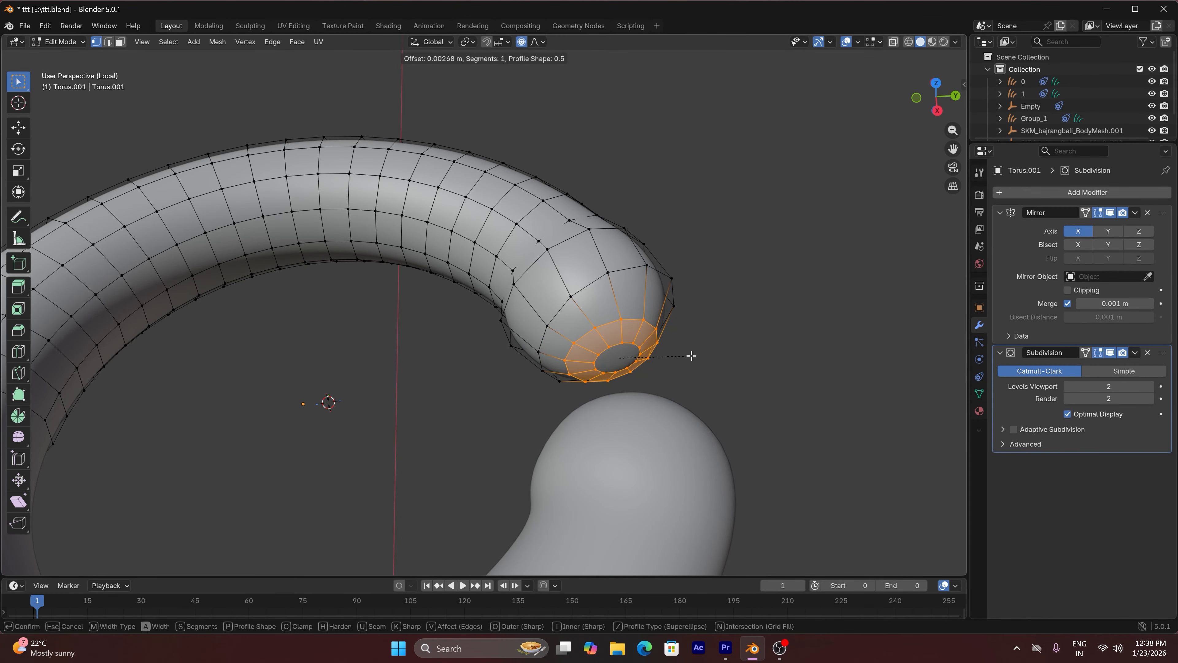
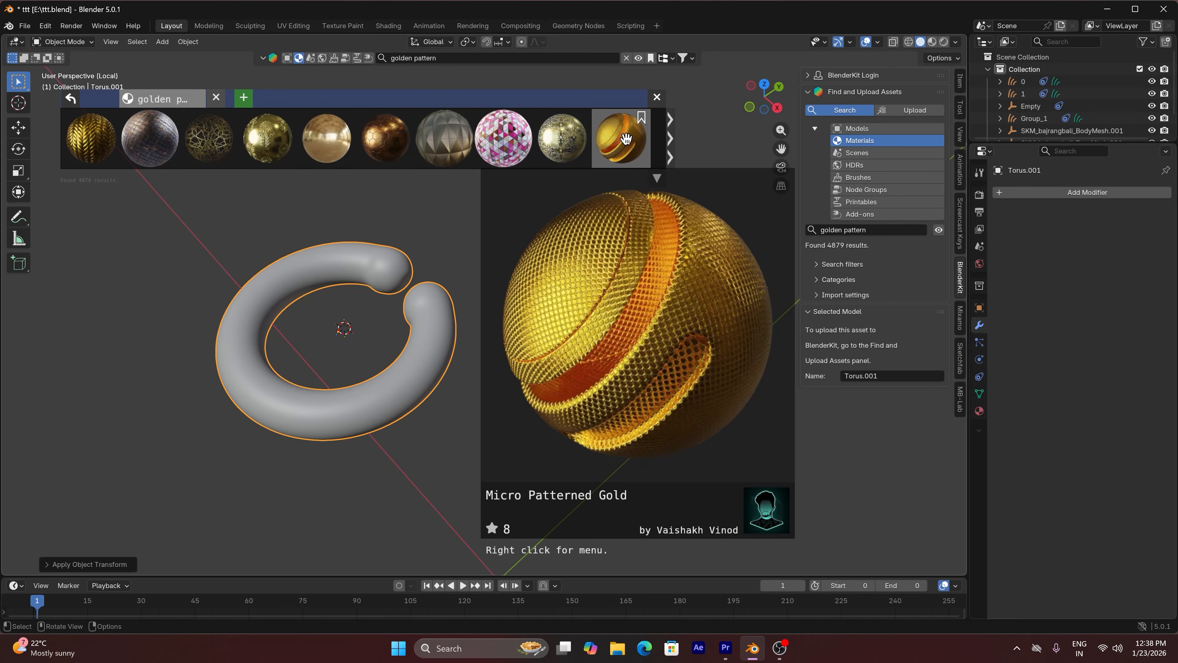
Apply the Micro Patterned Gold material to the anklet and display it in Material Preview shading
left_click(625, 138)
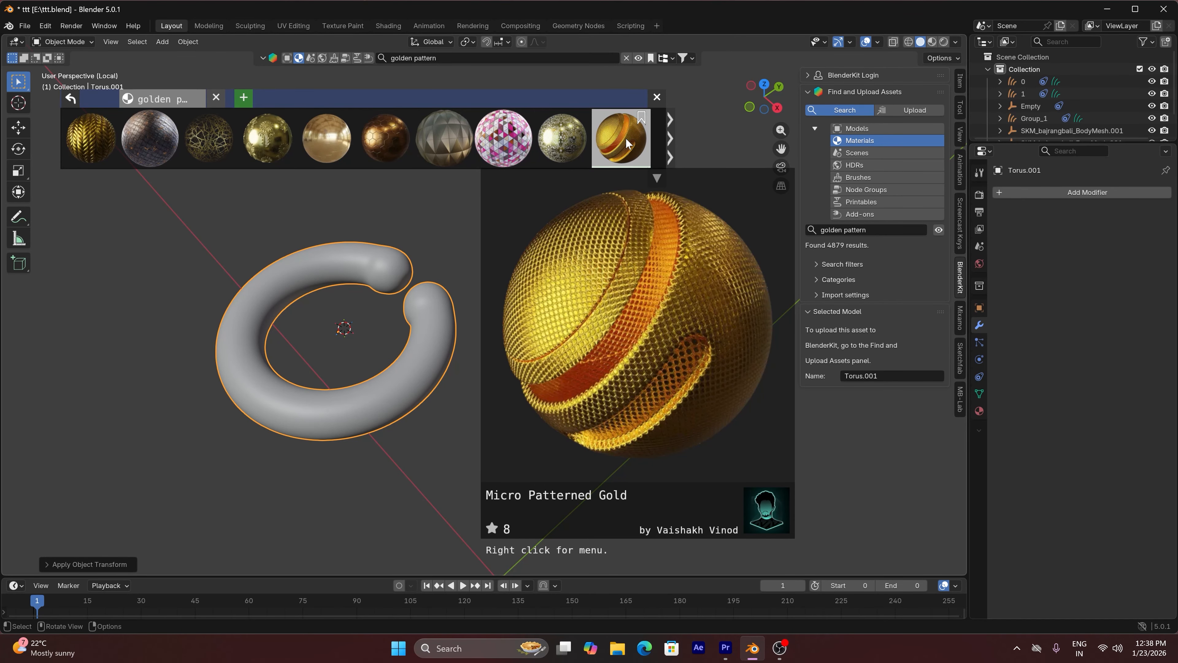
left_click(671, 139)
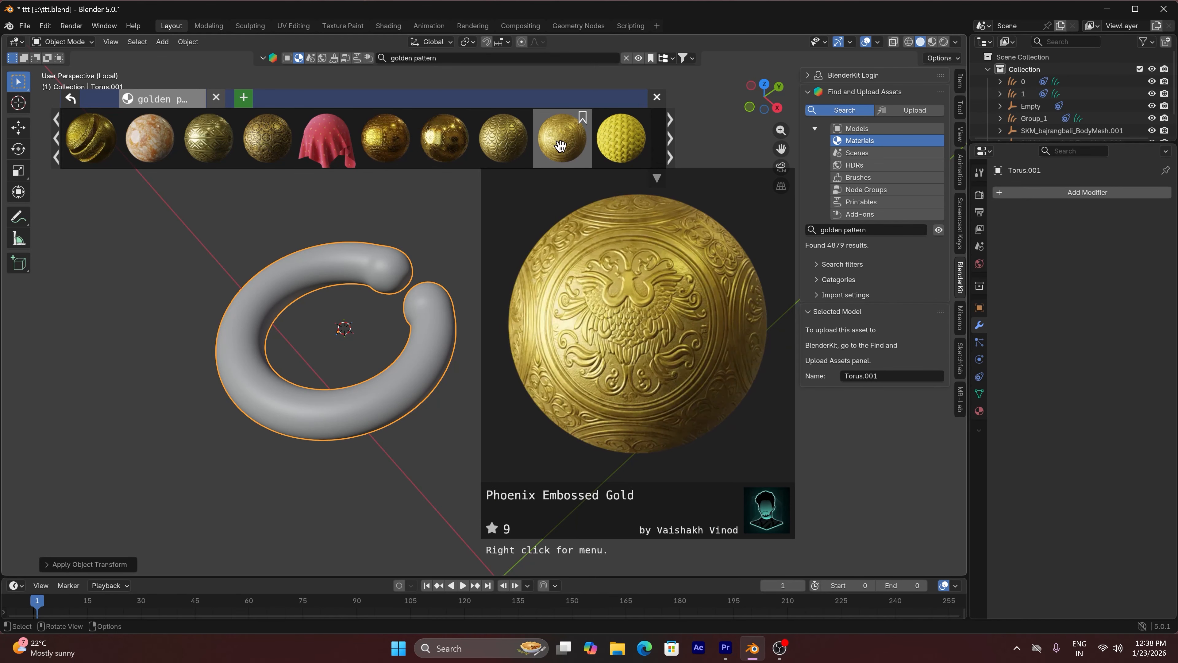
mouse_move(269, 153)
left_click(56, 138)
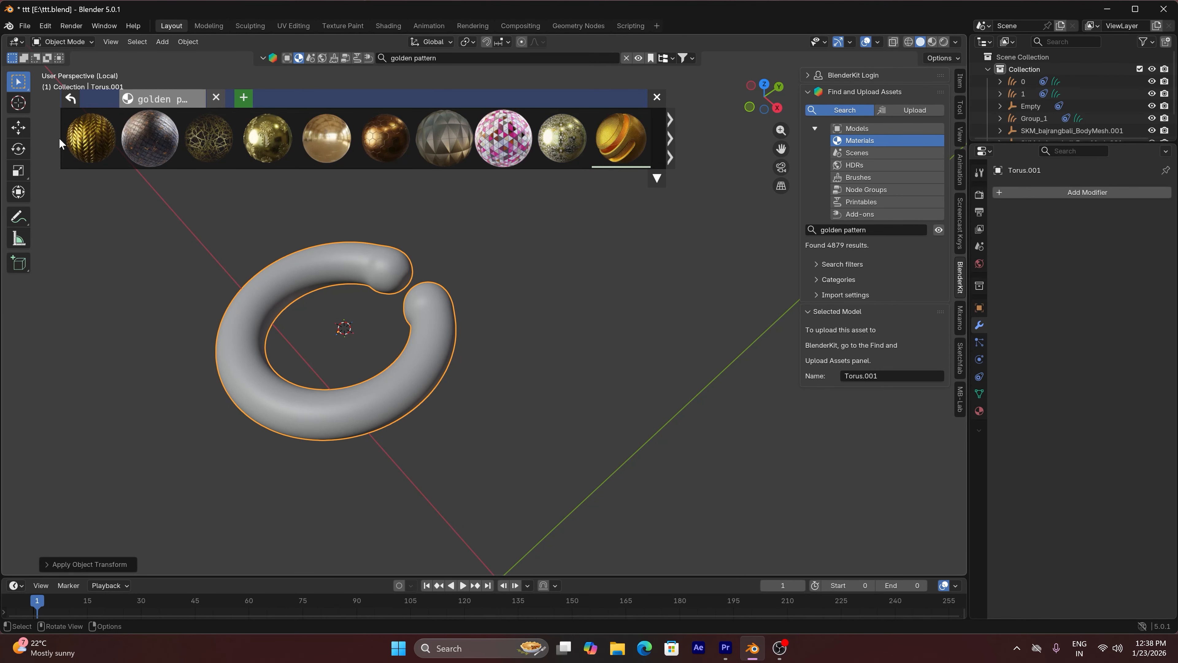
mouse_move(146, 143)
mouse_move(628, 140)
left_click(656, 99)
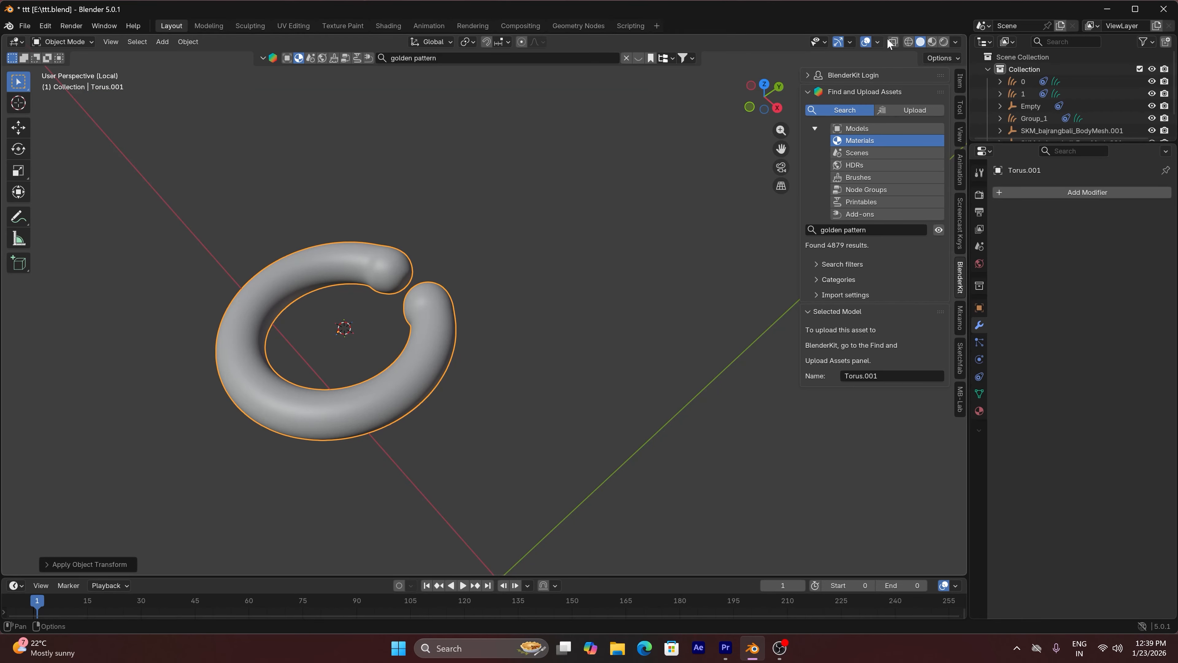
left_click(932, 43)
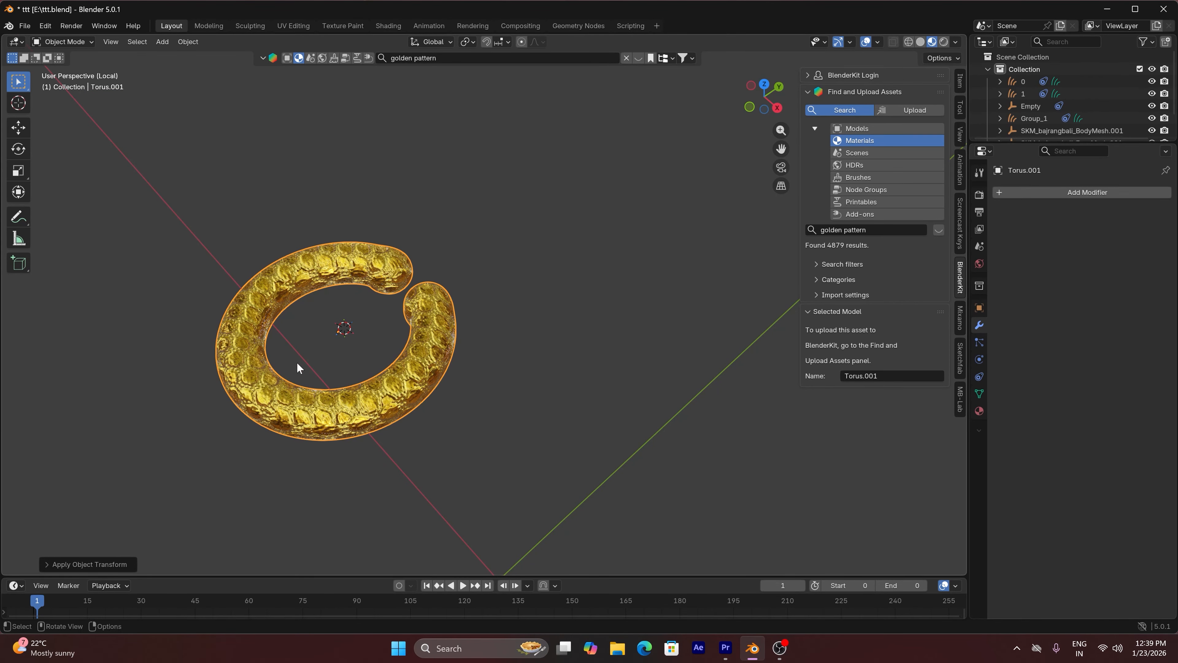
scroll(297, 362, "up", 2)
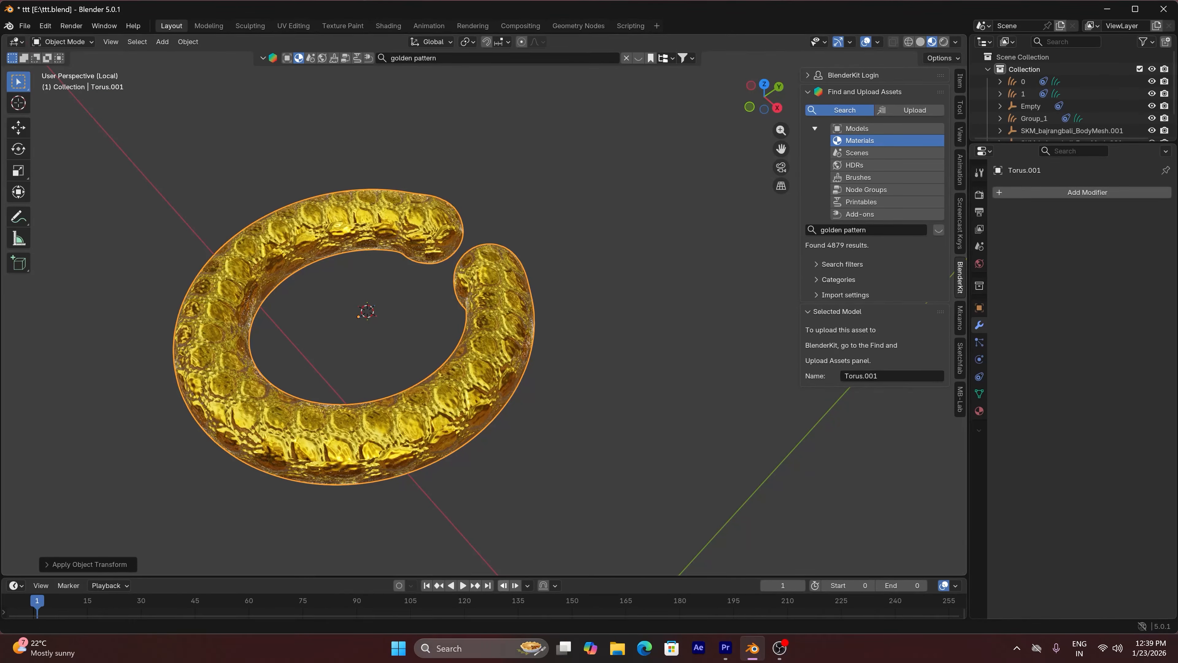
Split the 3D viewport vertically and turn the new area into a Shader Editor with its sidebar hidden
right_click(601, 575)
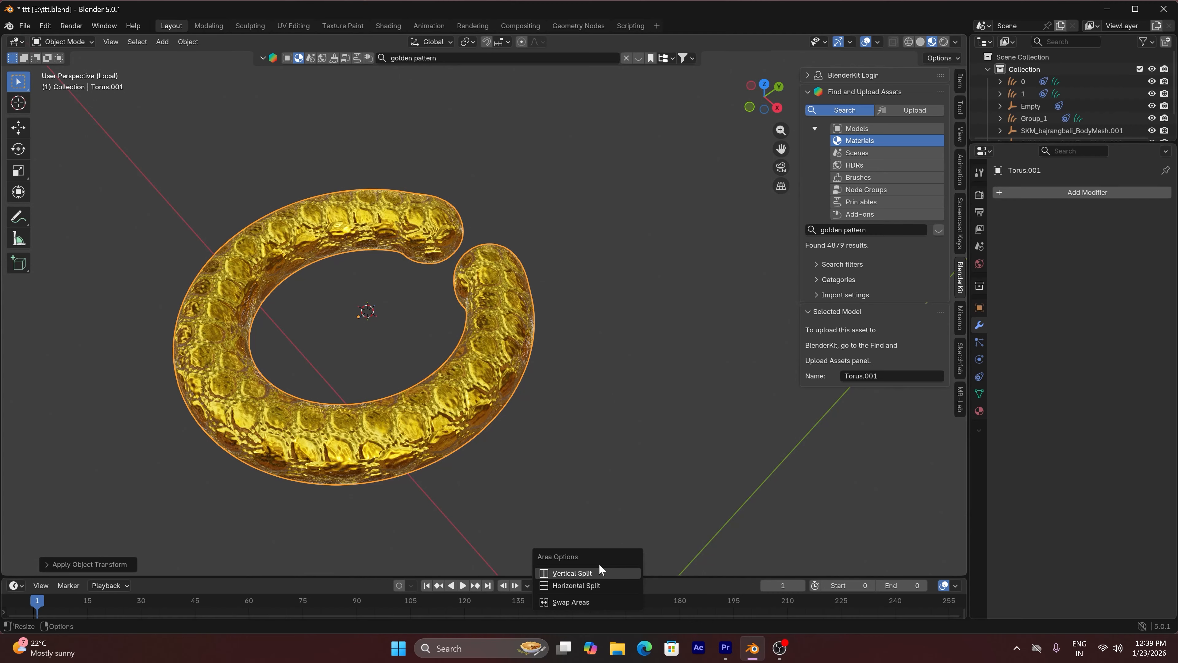
left_click(593, 567)
left_click(592, 385)
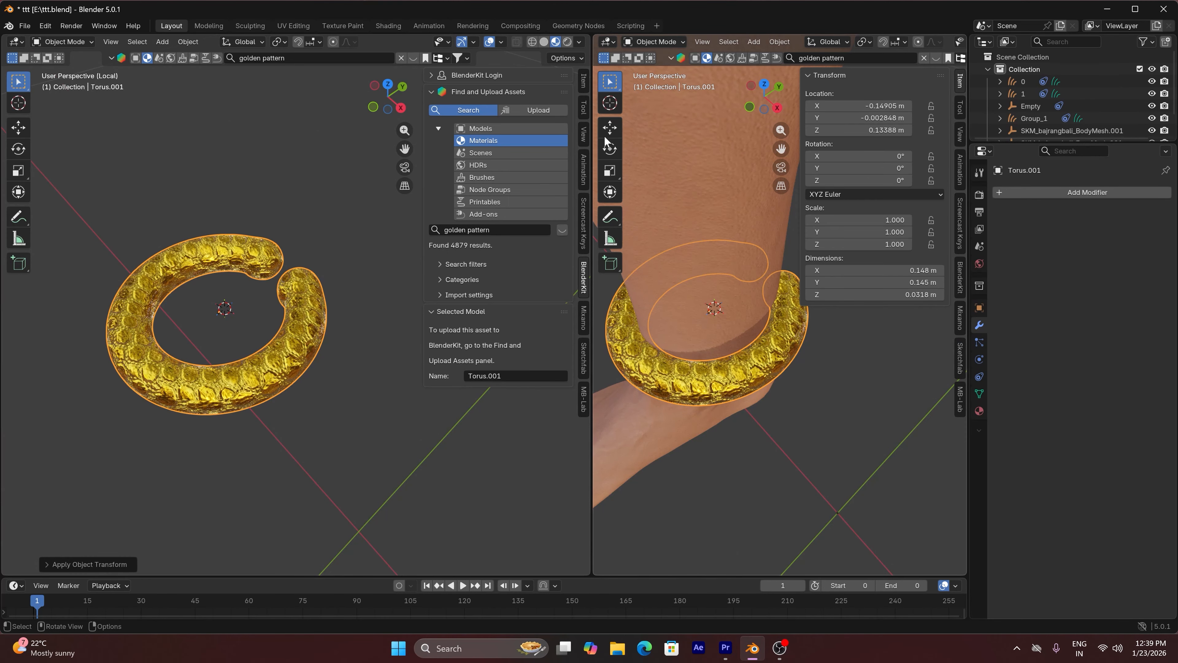
left_click(607, 43)
left_click(649, 141)
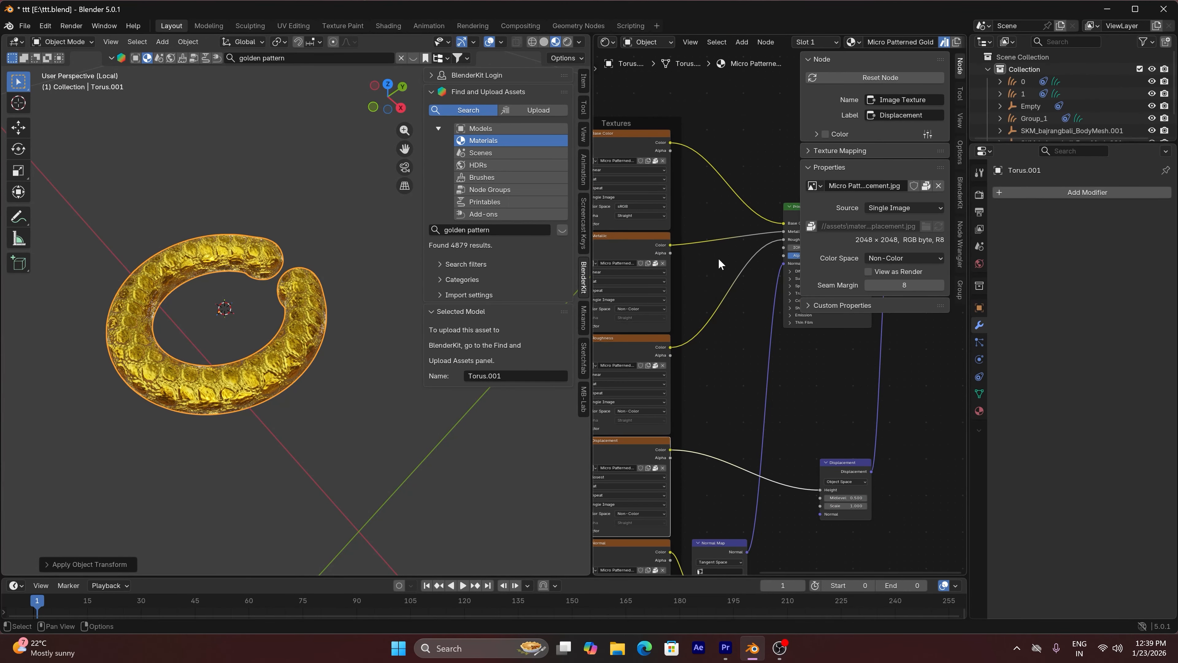
key("n")
Add a Value node beside the gold material's Mapping node and connect it to the Mapping Scale input
scroll(709, 325, "down", 6)
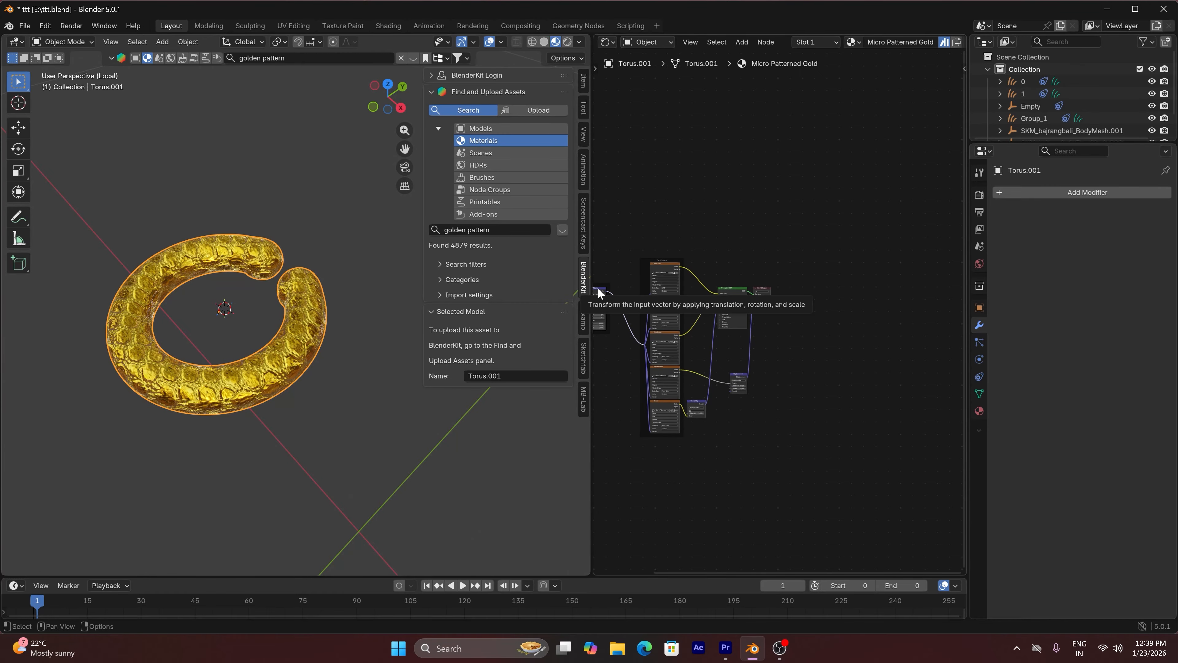
scroll(598, 293, "up", 9)
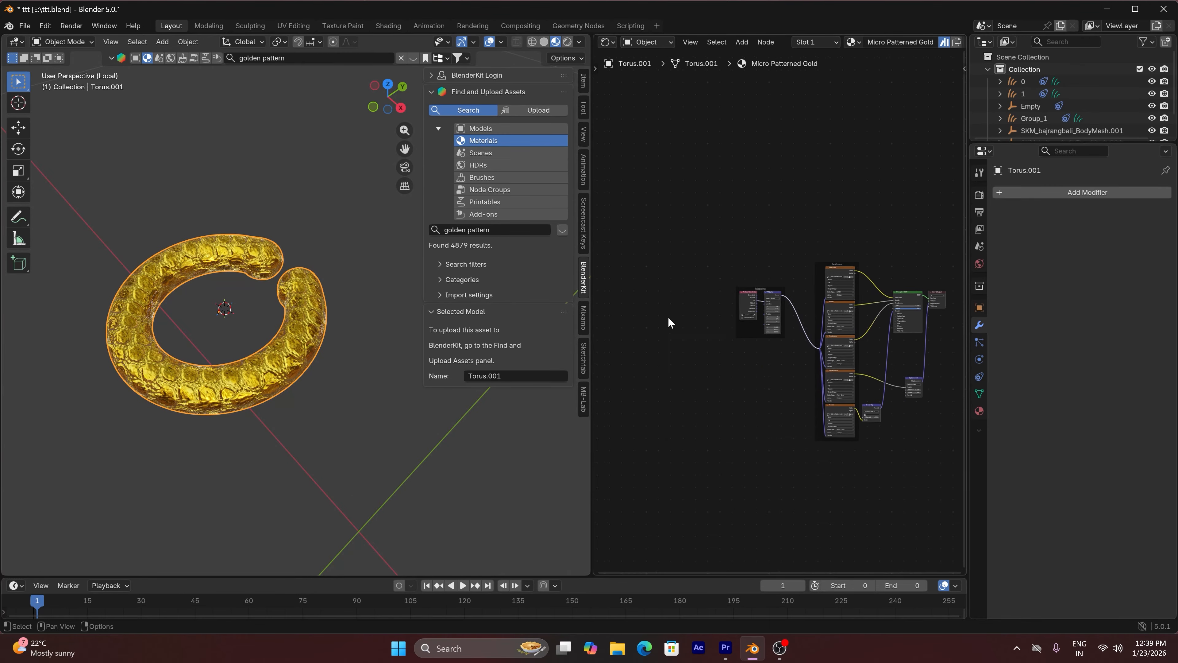
left_click(776, 331)
key("shift+a")
type("v")
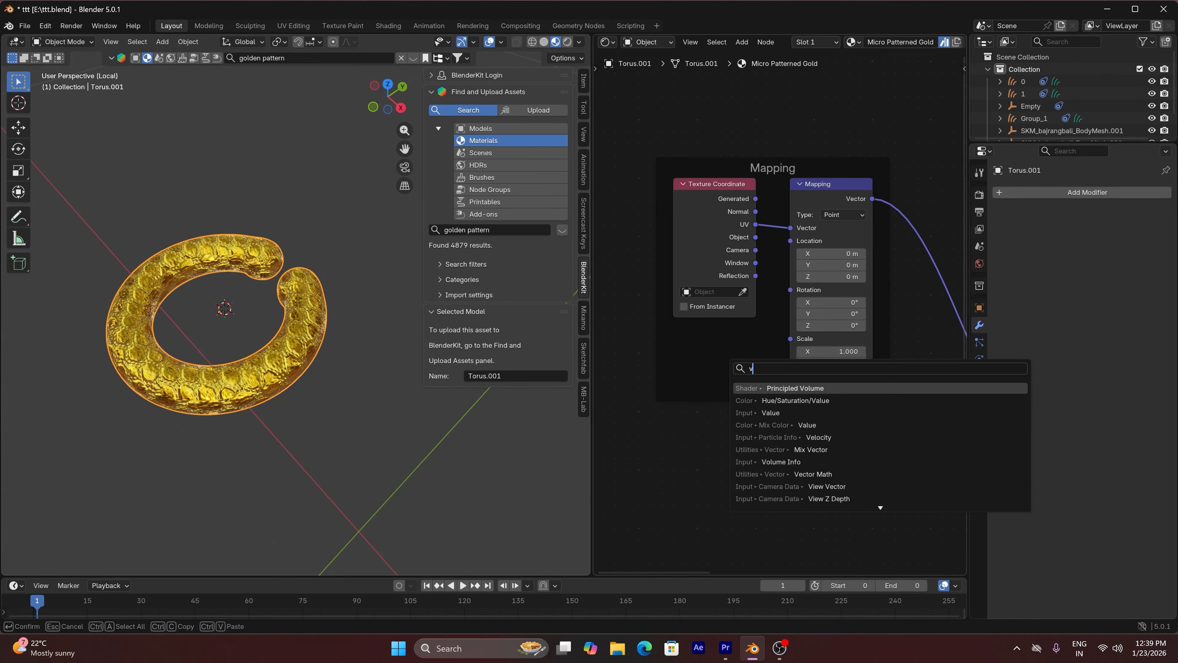
key("Down")
key("Down")
key("Return")
left_click(751, 371)
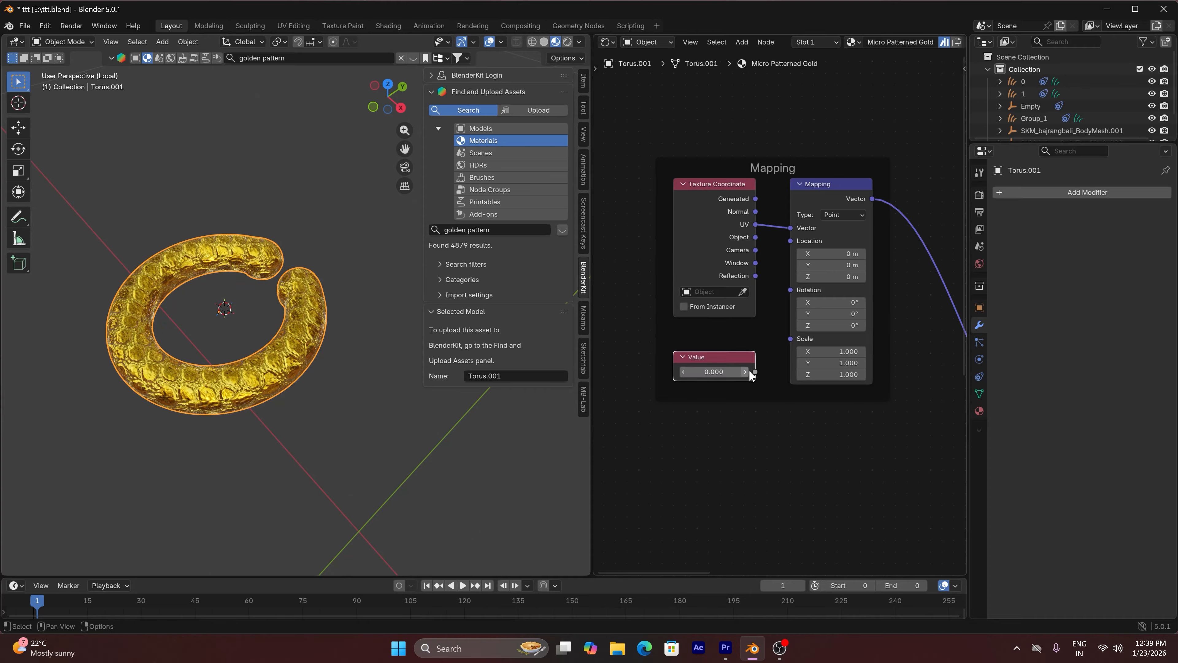
left_click_drag(754, 371, 791, 338)
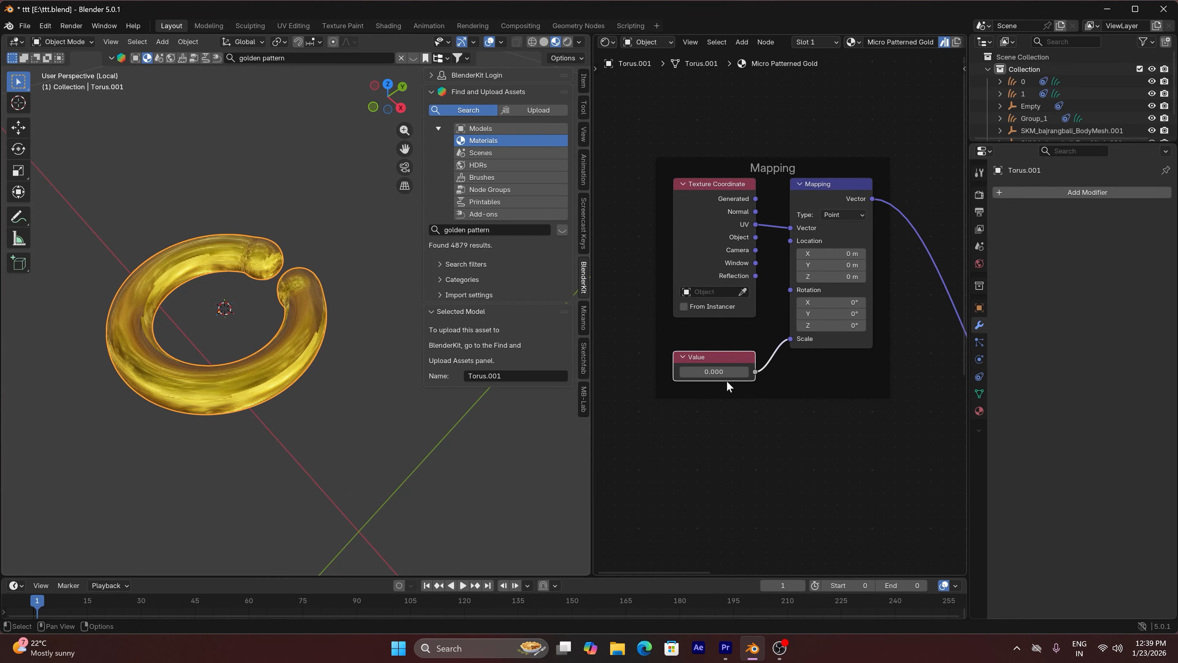
Try increasing pattern scales in the Value node, including 2 and 3, ending at 4
left_click(744, 372)
left_click(745, 373)
left_click(745, 373)
left_click(745, 373)
left_click(745, 373)
left_click(745, 373)
left_click(745, 373)
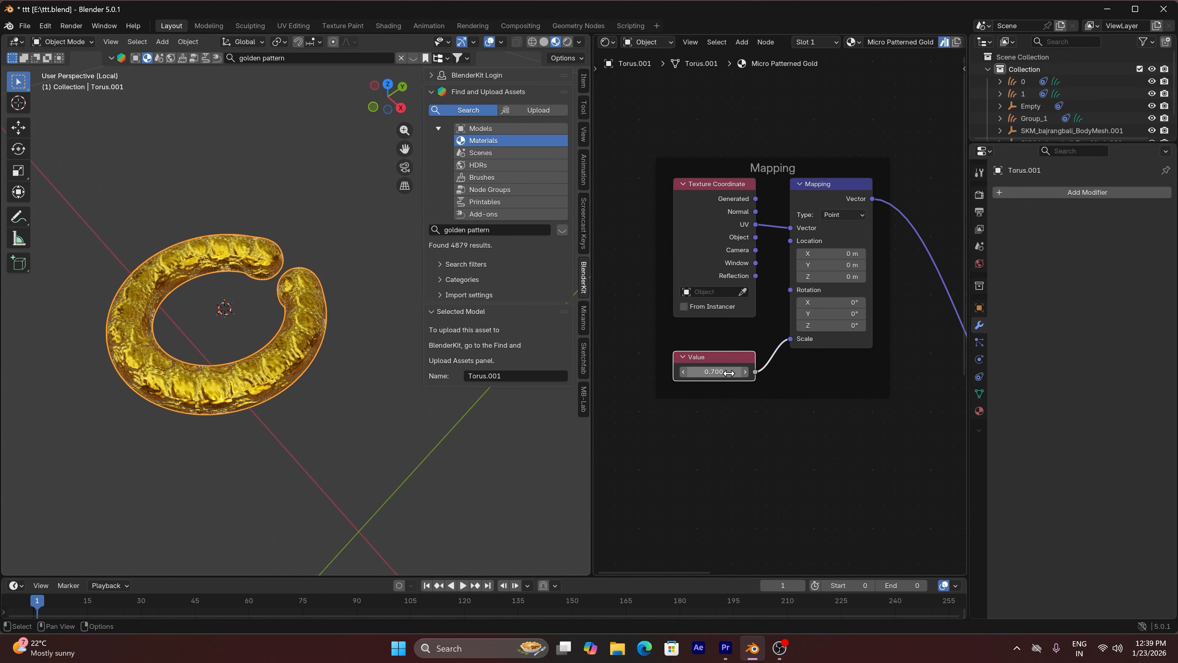
left_click(723, 372)
key("Return")
scroll(299, 369, "up", 3)
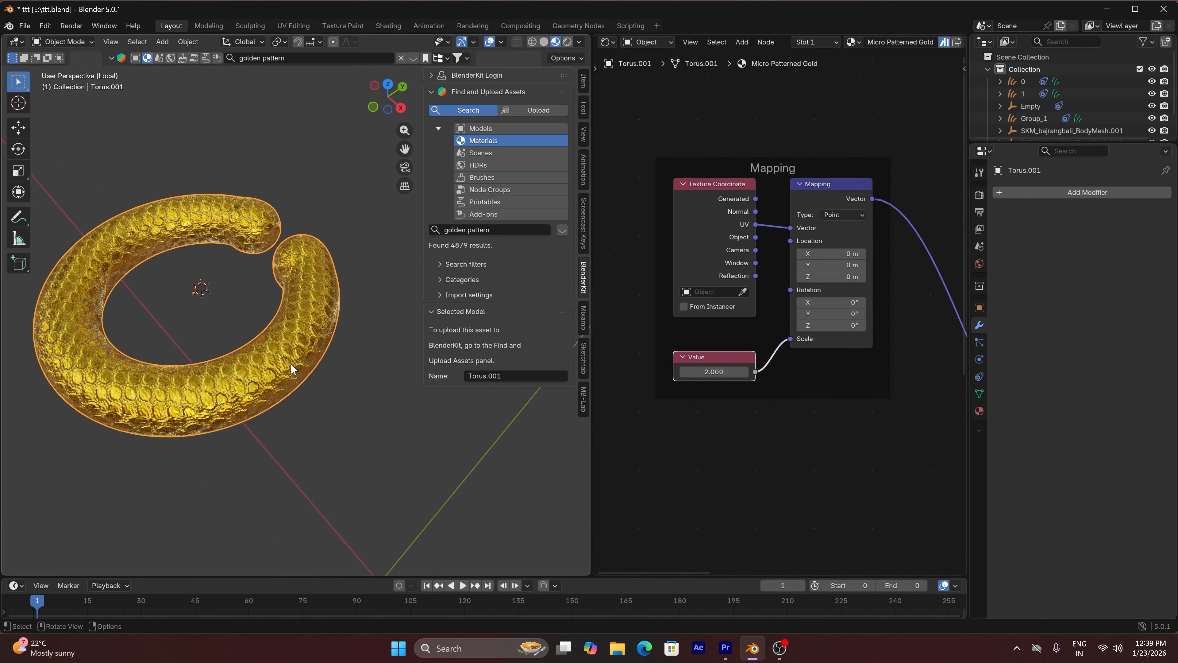
left_click(716, 372)
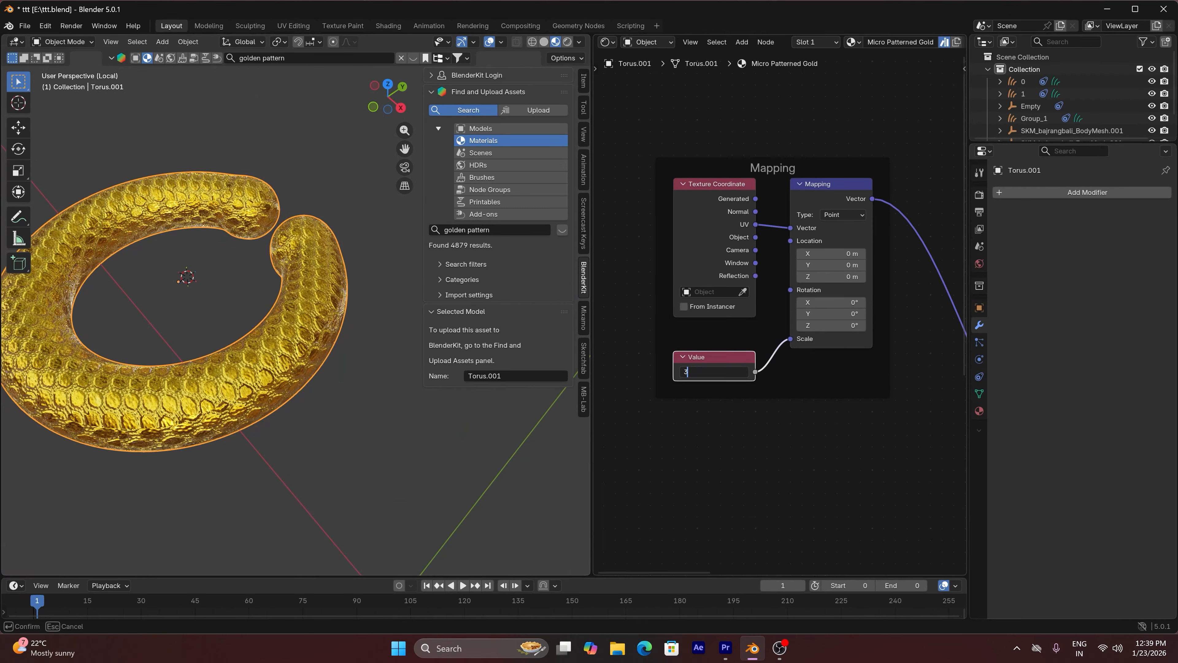
type("3")
key("Return")
left_click(715, 372)
key("Return")
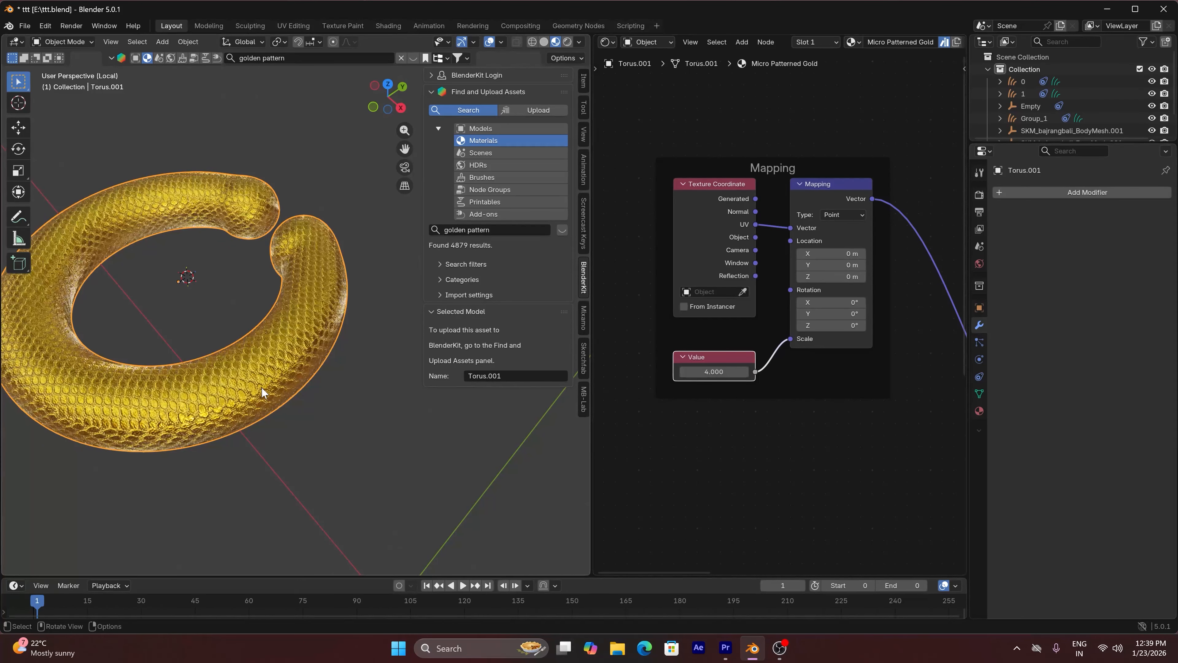
Connect the Texture Coordinate node's Object output to the Mapping node's Vector input in place of UV
left_click_drag(397, 119, 400, 86)
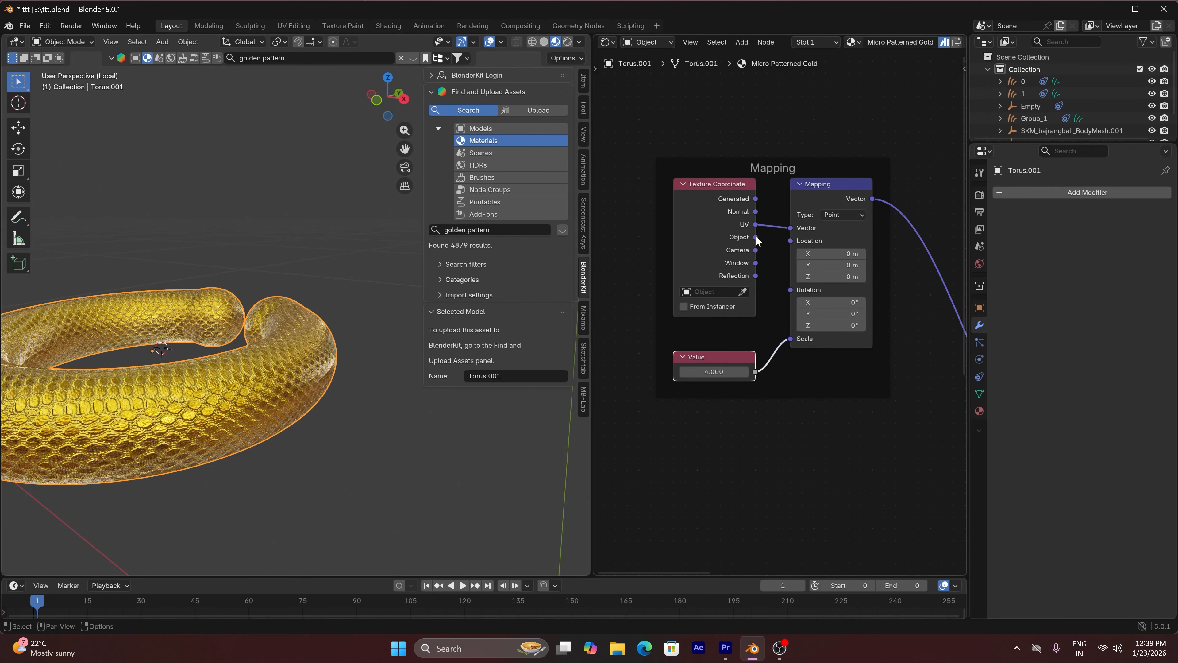
left_click_drag(756, 237, 791, 227)
scroll(846, 253, "down", 1)
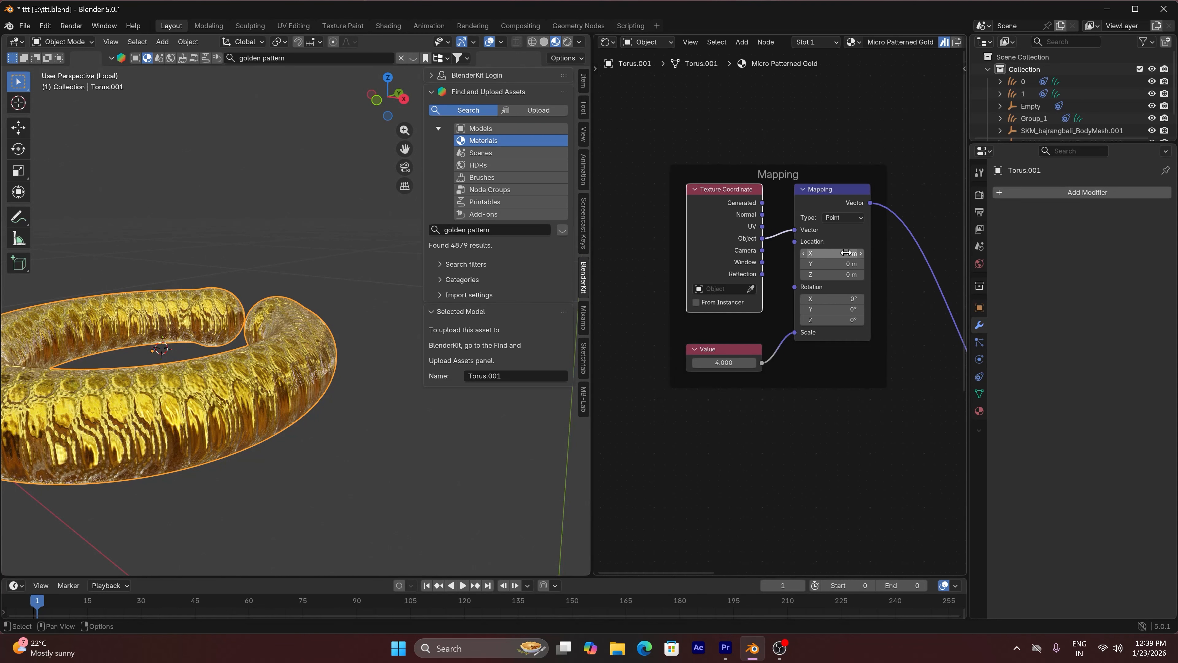
Select the image texture nodes in the Textures frame and set the projection of all of them to Box
scroll(858, 246, "down", 4)
left_click_drag(907, 172, 954, 436)
scroll(940, 361, "up", 8)
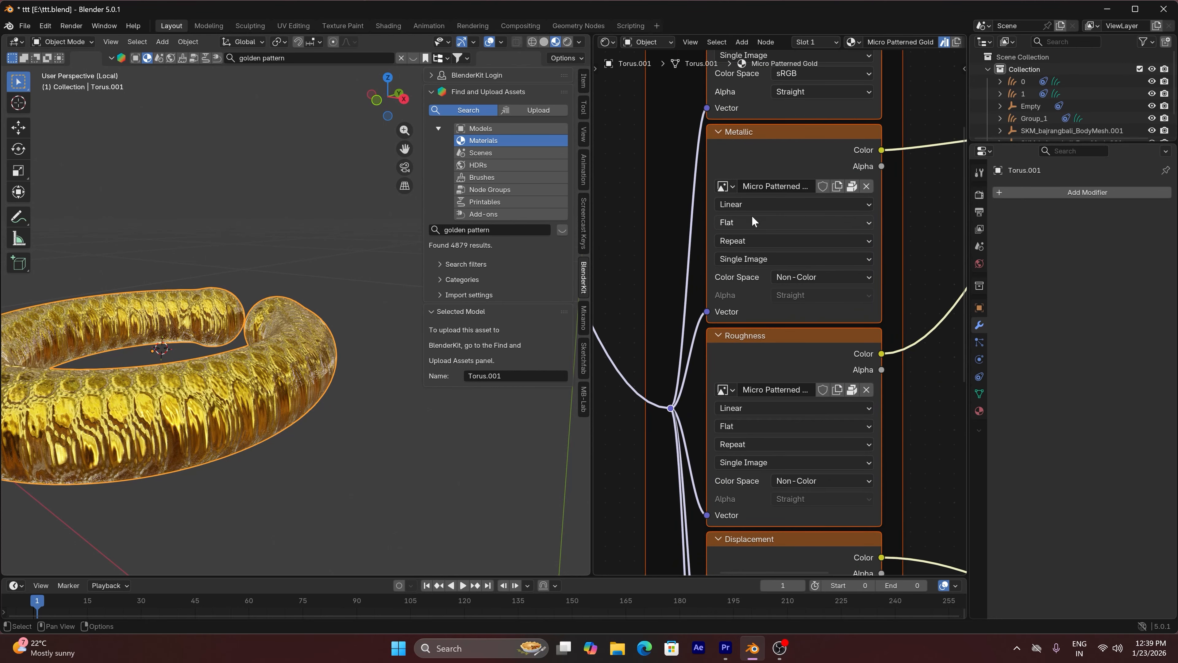
left_click(738, 222)
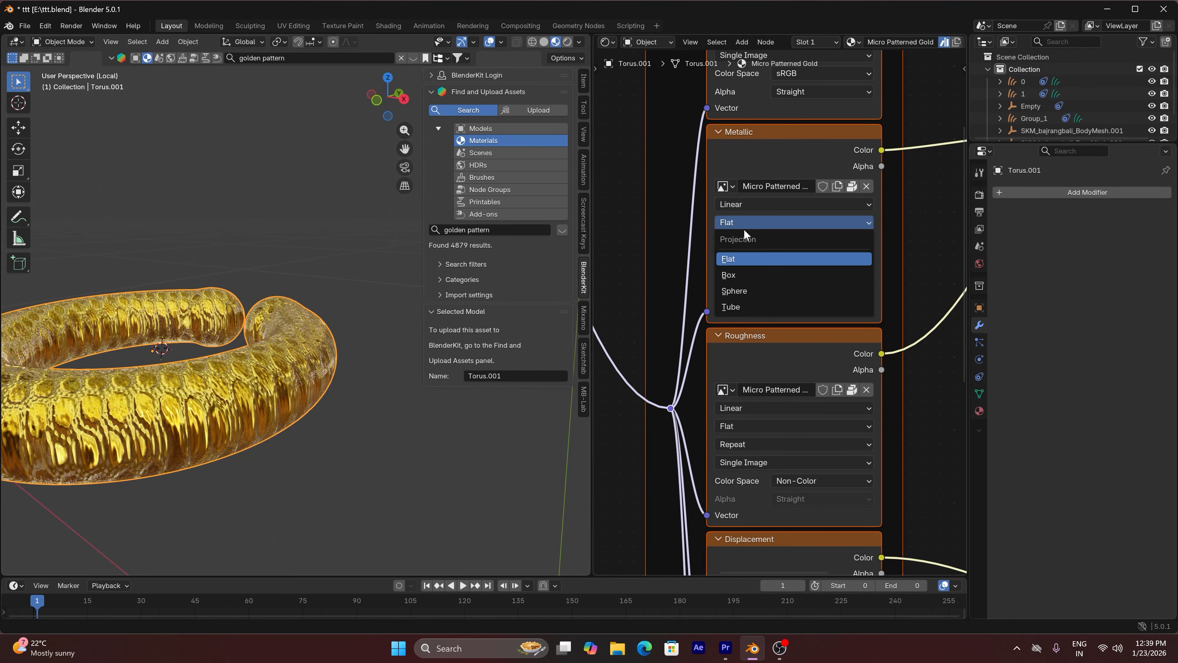
left_click(744, 226)
key("alt")
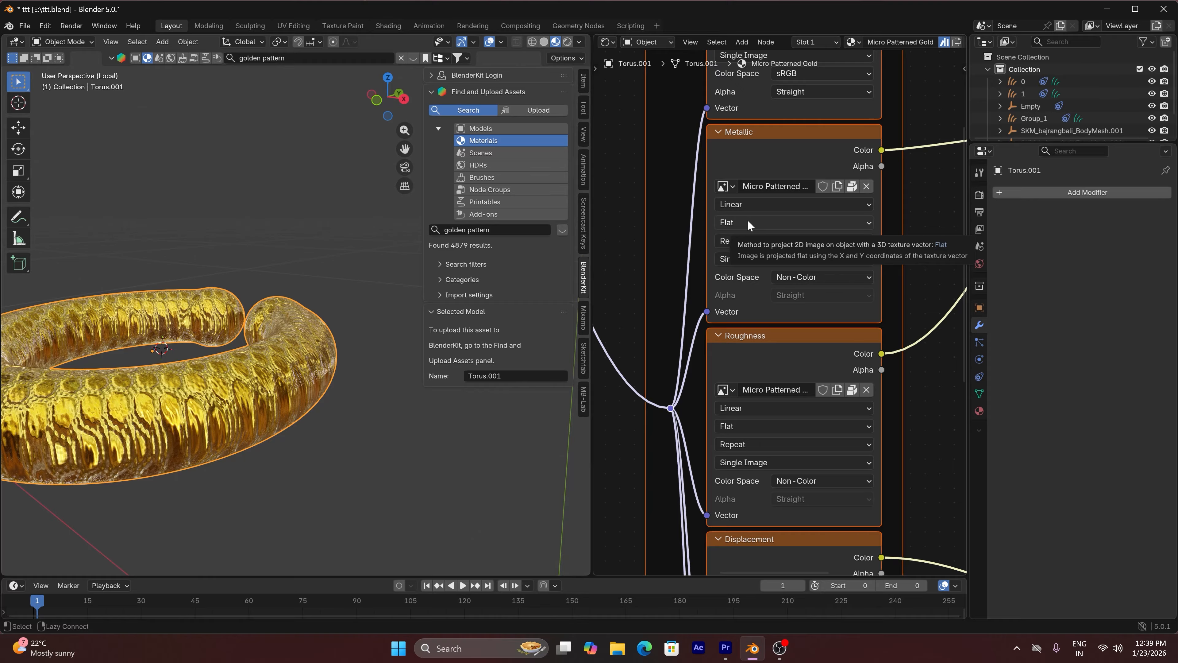
left_click(745, 224, "alt")
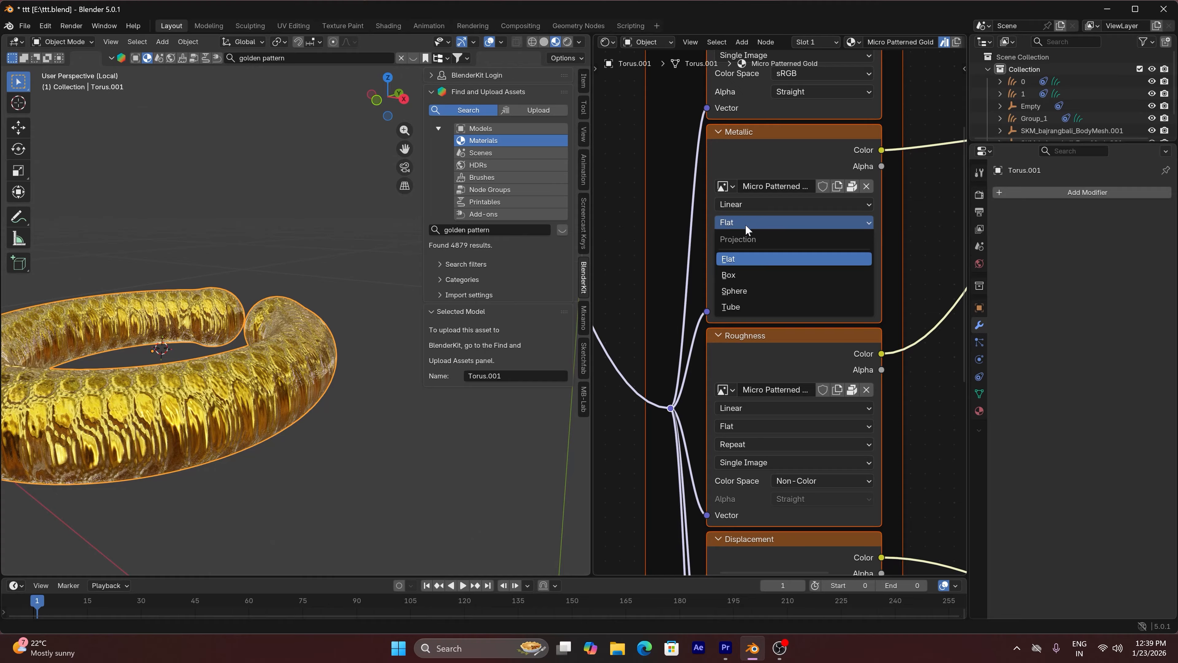
left_click(729, 277, "alt")
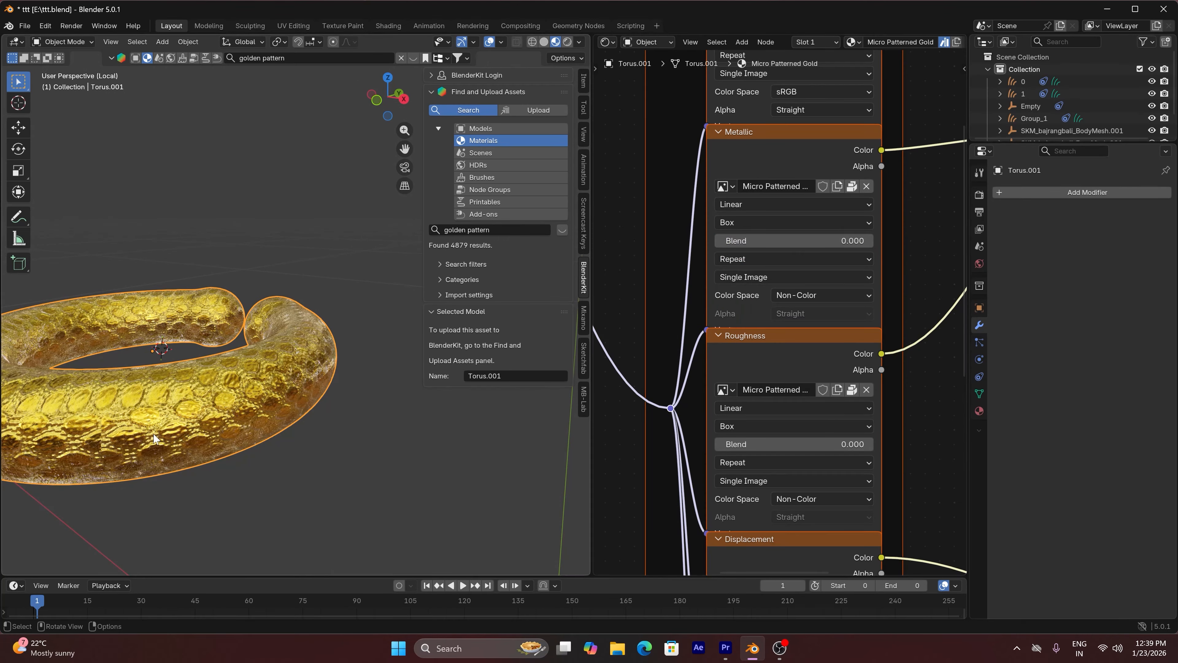
middle_click_drag(179, 427, 177, 426)
scroll(176, 422, "up", 1)
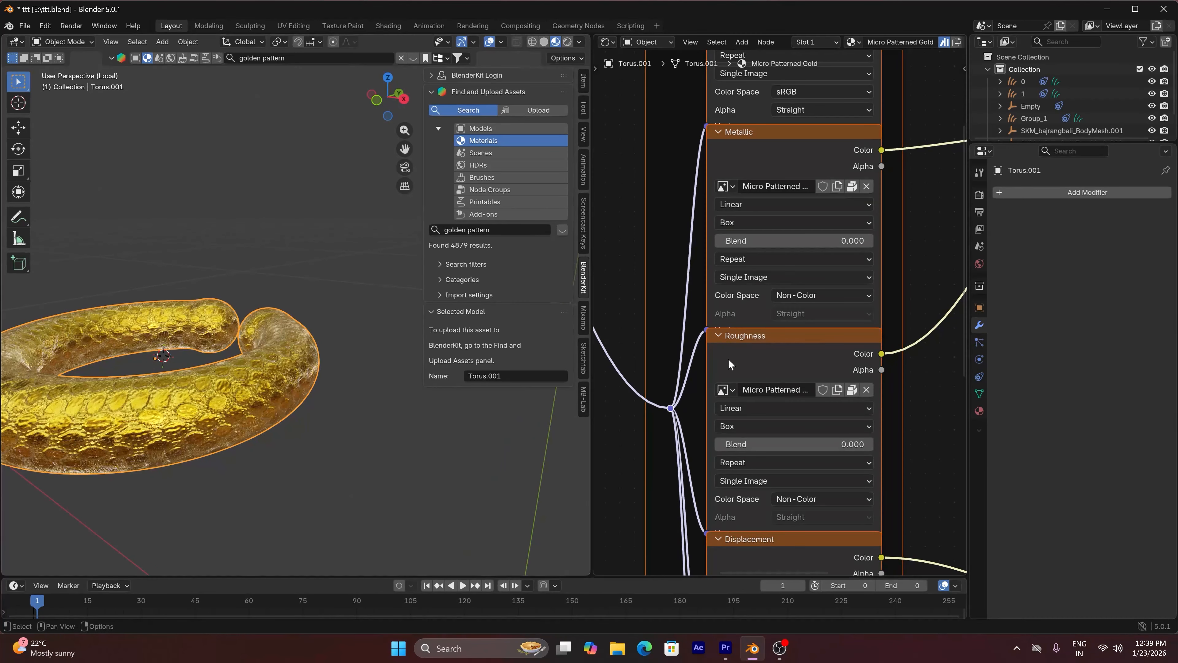
Set the box projection Blend to 0.3 on all selected image texture nodes
left_click(781, 244)
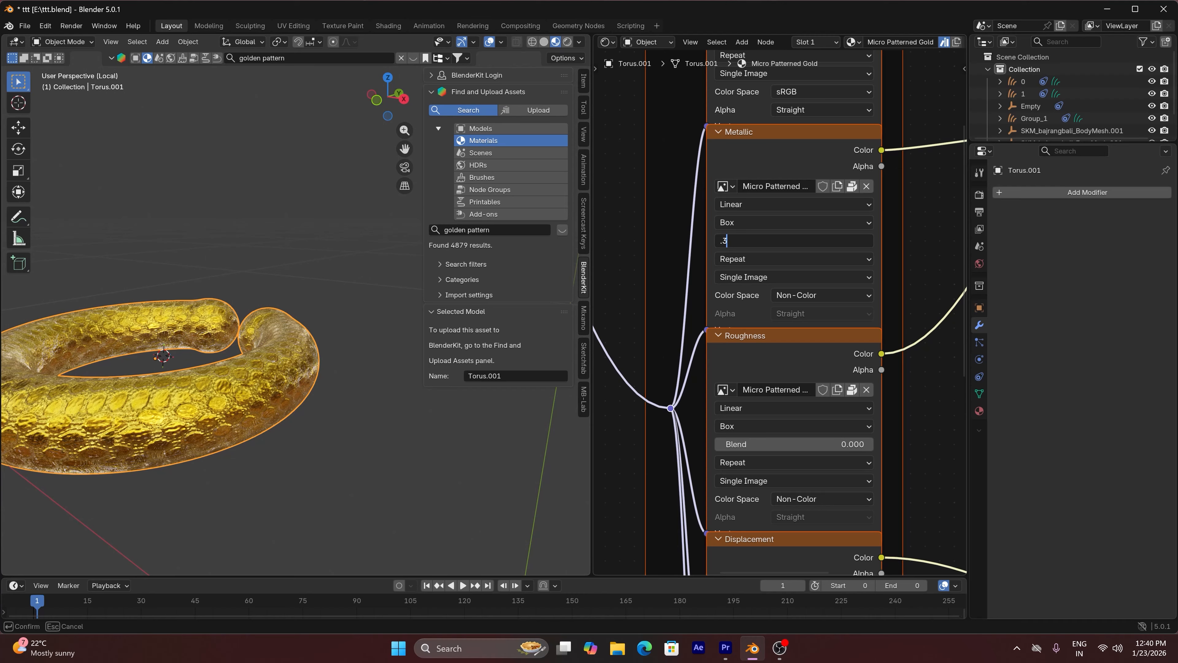
key("alt+Return")
scroll(824, 380, "down", 1)
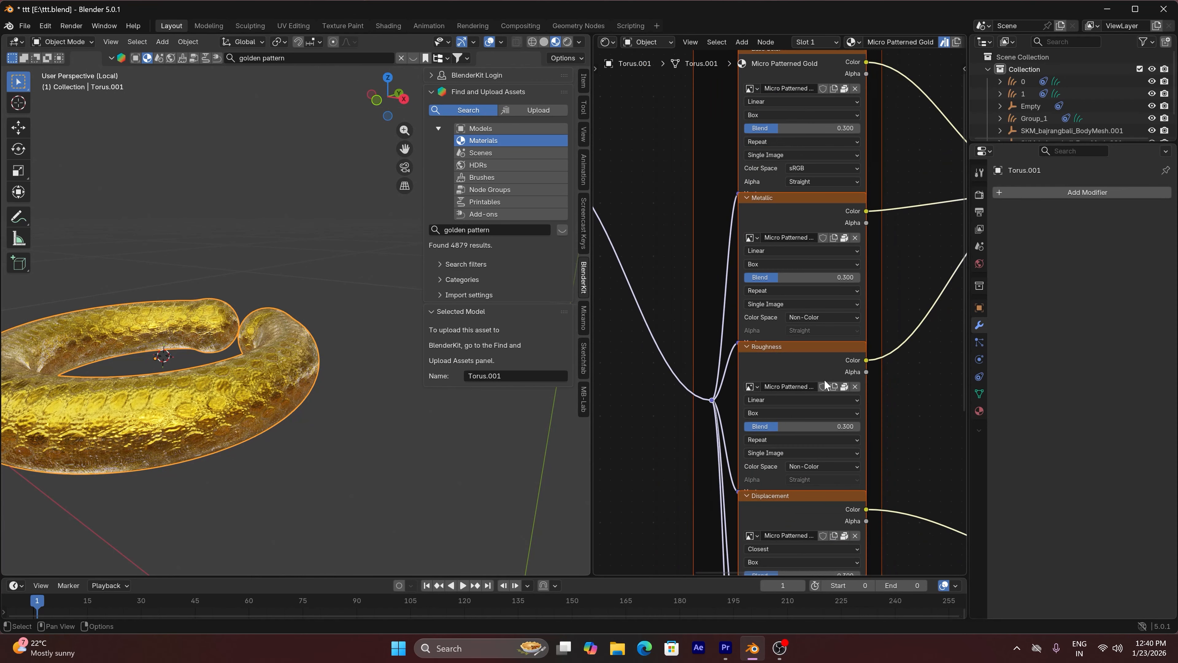
Set the Value node driving the Mapping scale to 7.2
scroll(823, 379, "down", 2)
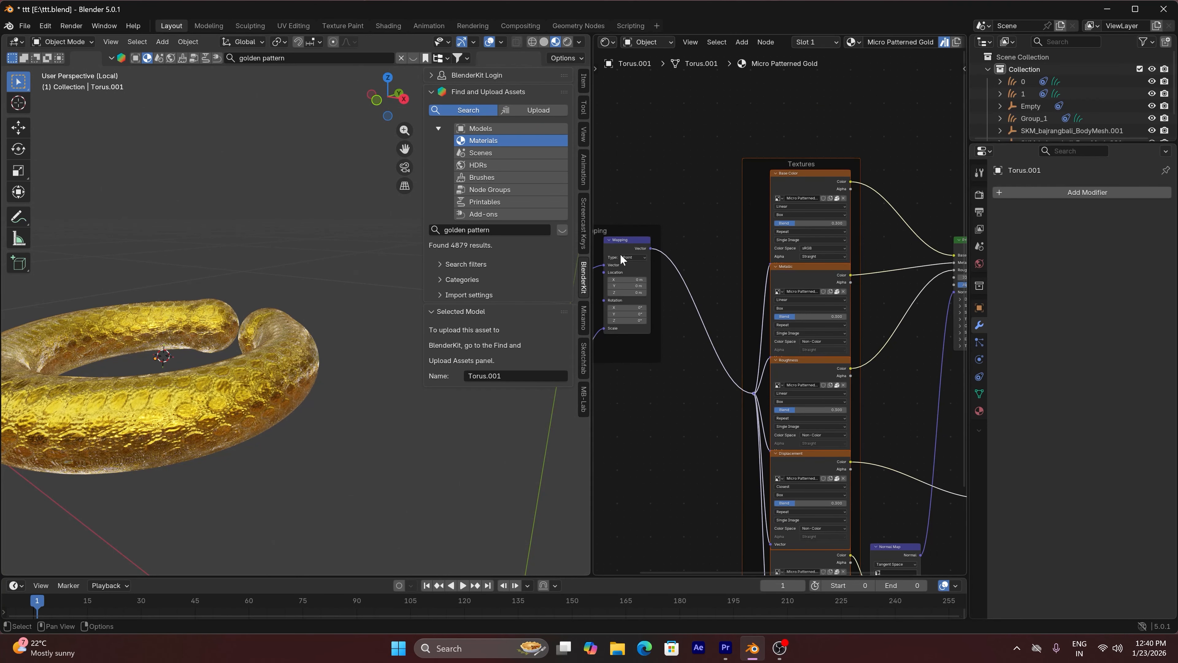
left_click(620, 254)
middle_click_drag(622, 253, 776, 283)
scroll(704, 451, "up", 3)
left_click(722, 341)
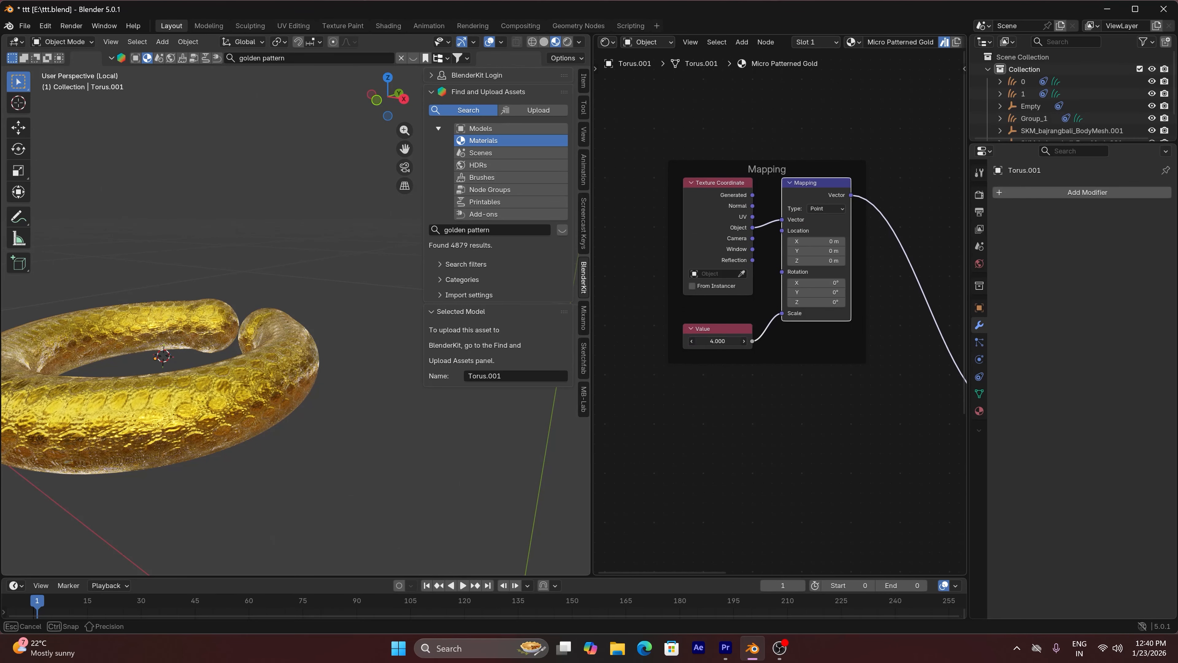
left_click_drag(721, 341, 760, 341)
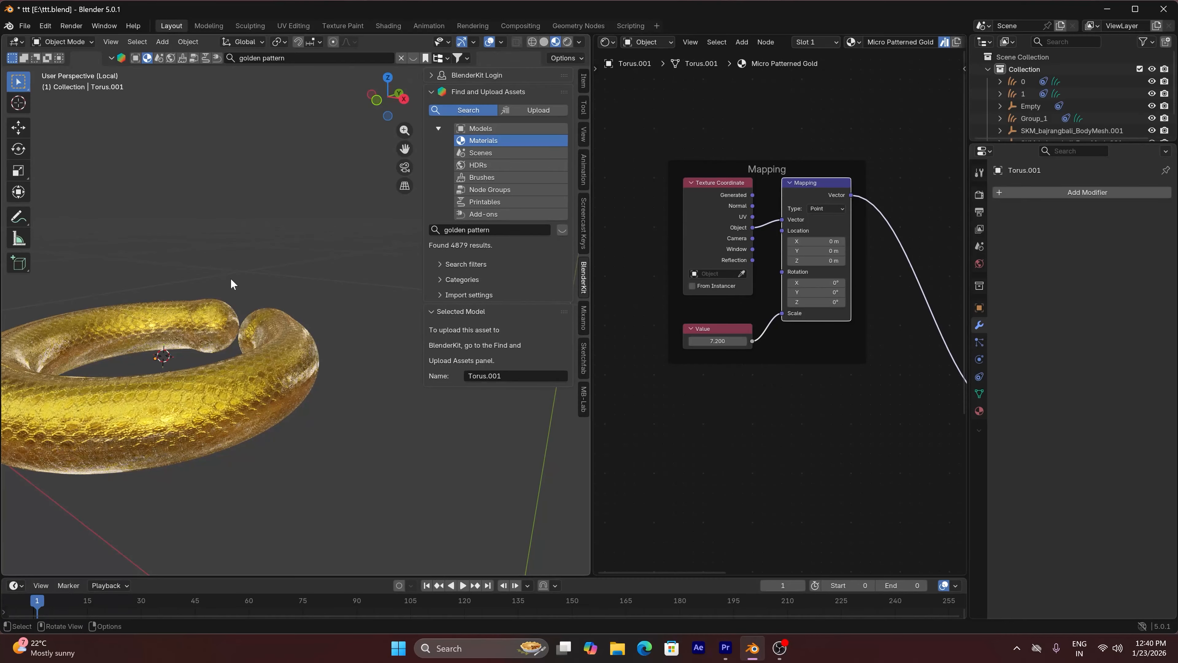
Switch the 3D viewport to Rendered shading and leave local view to show the anklet on the character's leg
left_click_drag(387, 96, 352, 217)
key("n")
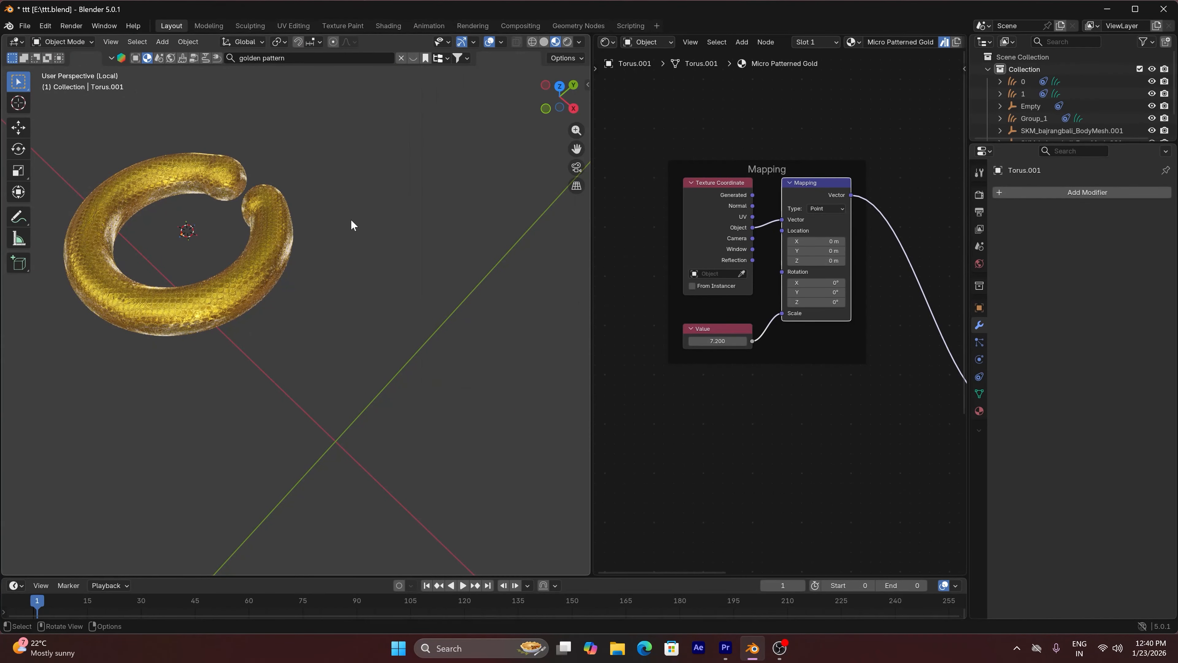
left_click(568, 41)
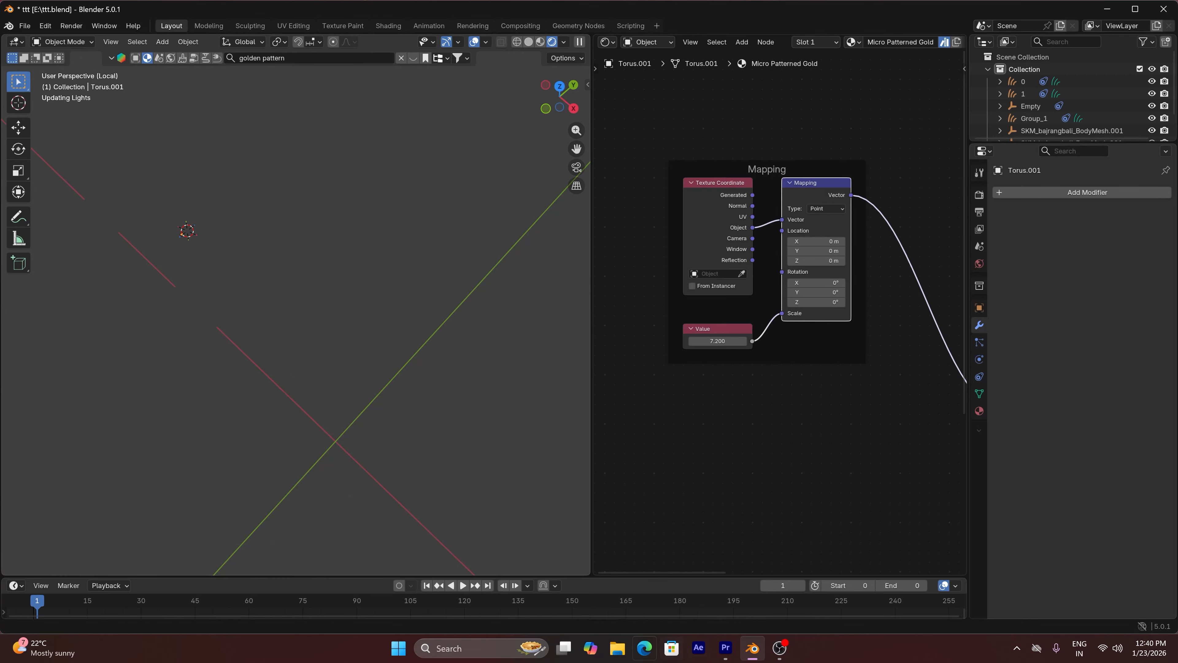
left_click(273, 259)
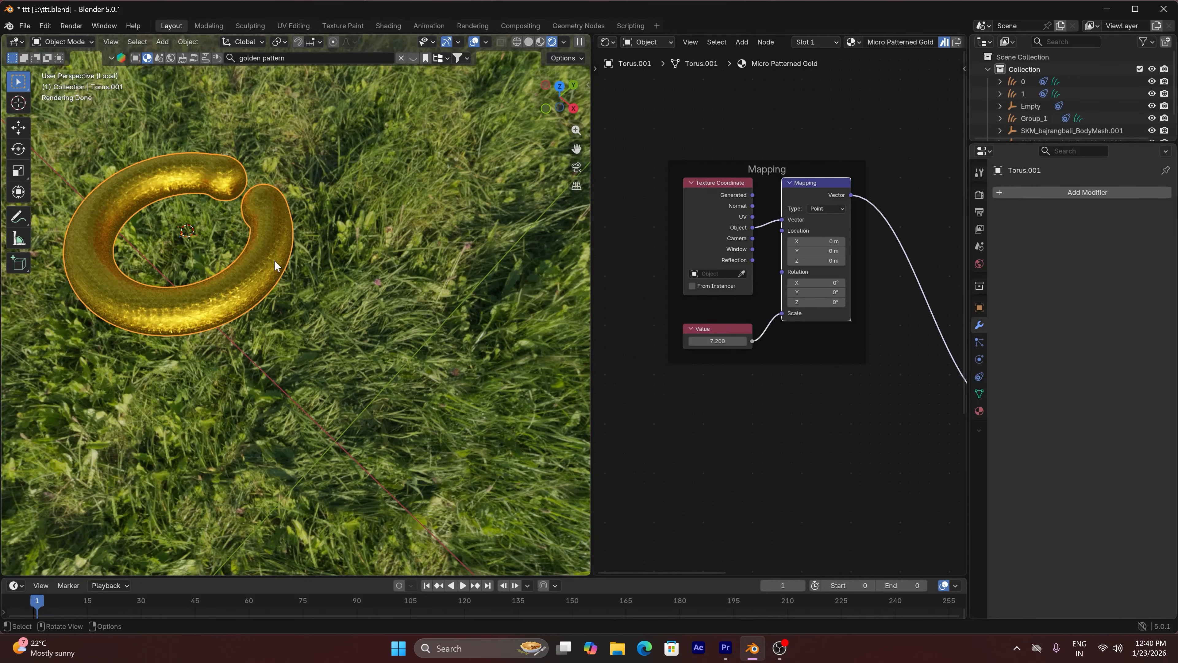
key("slash")
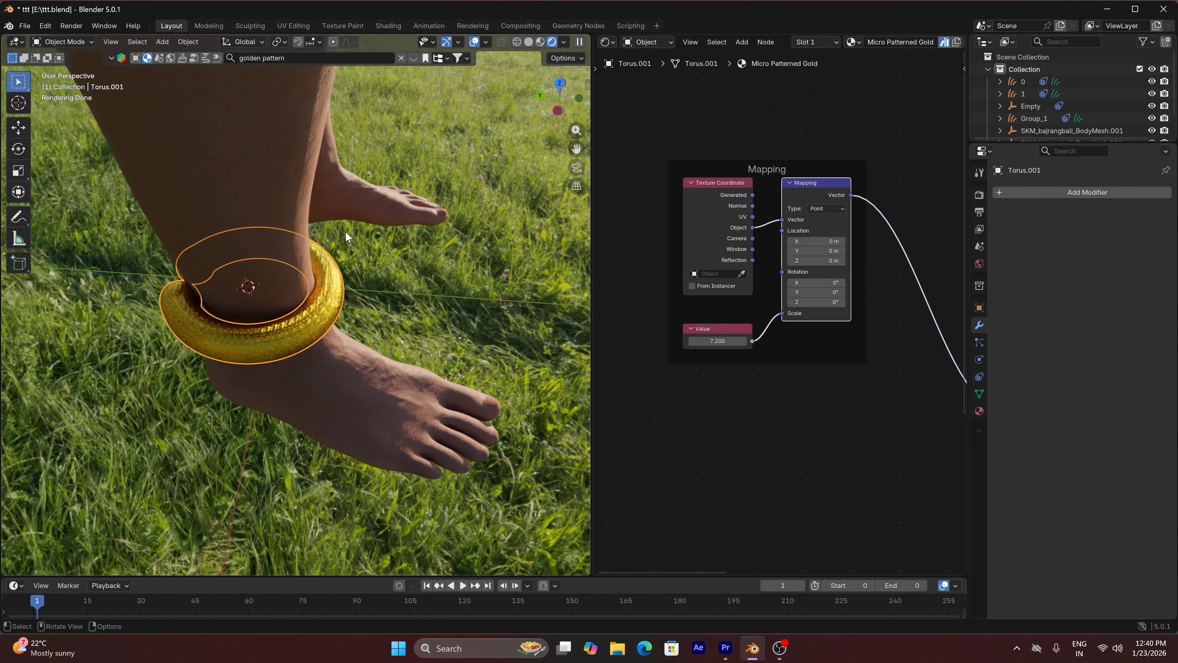
Switch the 3D viewport to Solid shading and set the origin of the anklet object Torus.001
key("KP_1")
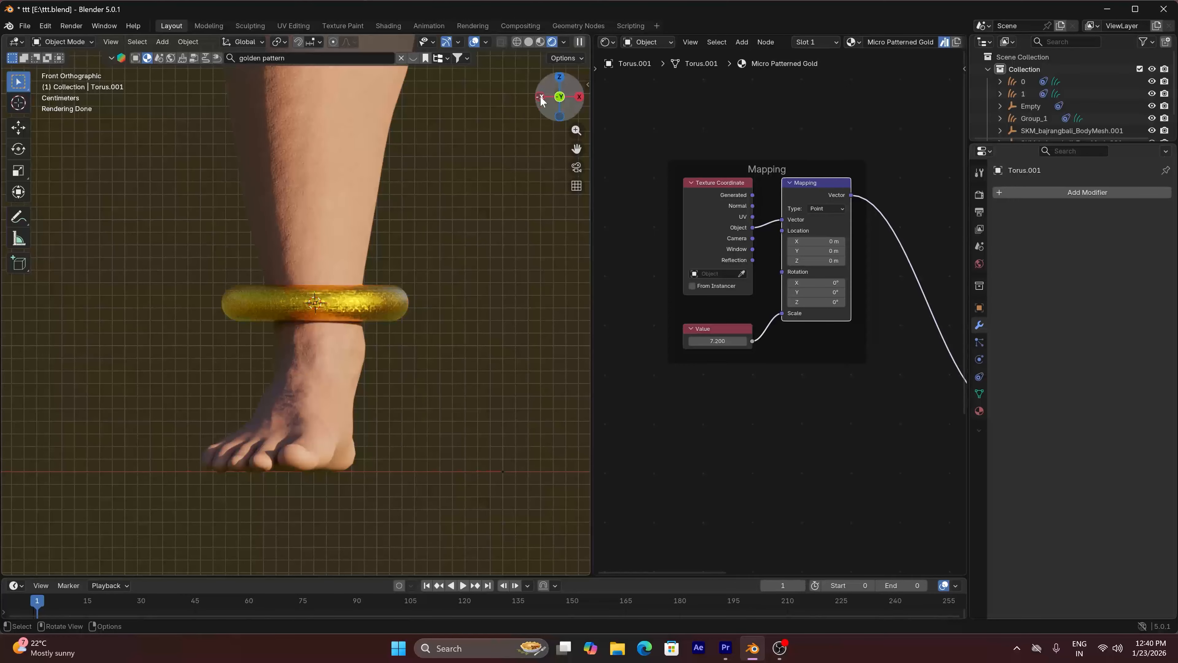
mouse_move(560, 88)
left_mouse_down()
mouse_move(598, 130)
mouse_move(652, 128)
mouse_move(560, 88)
left_mouse_up()
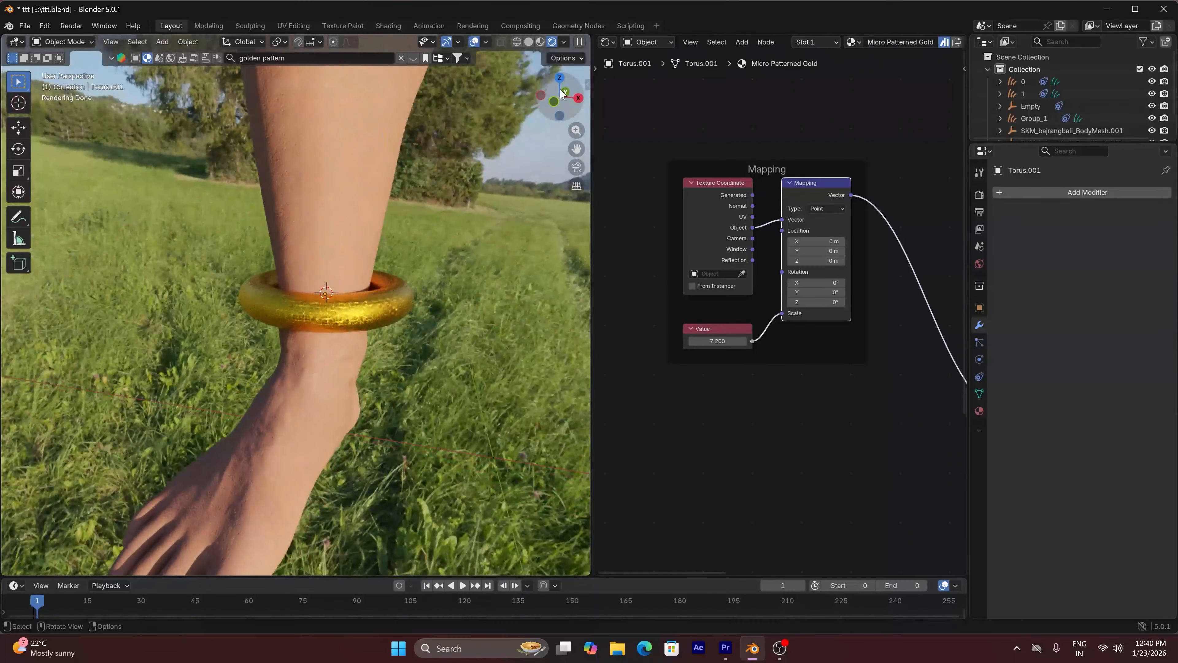
left_click(529, 42)
mouse_move(577, 149)
left_mouse_down()
mouse_move(370, 201)
mouse_move(279, 201)
left_mouse_up()
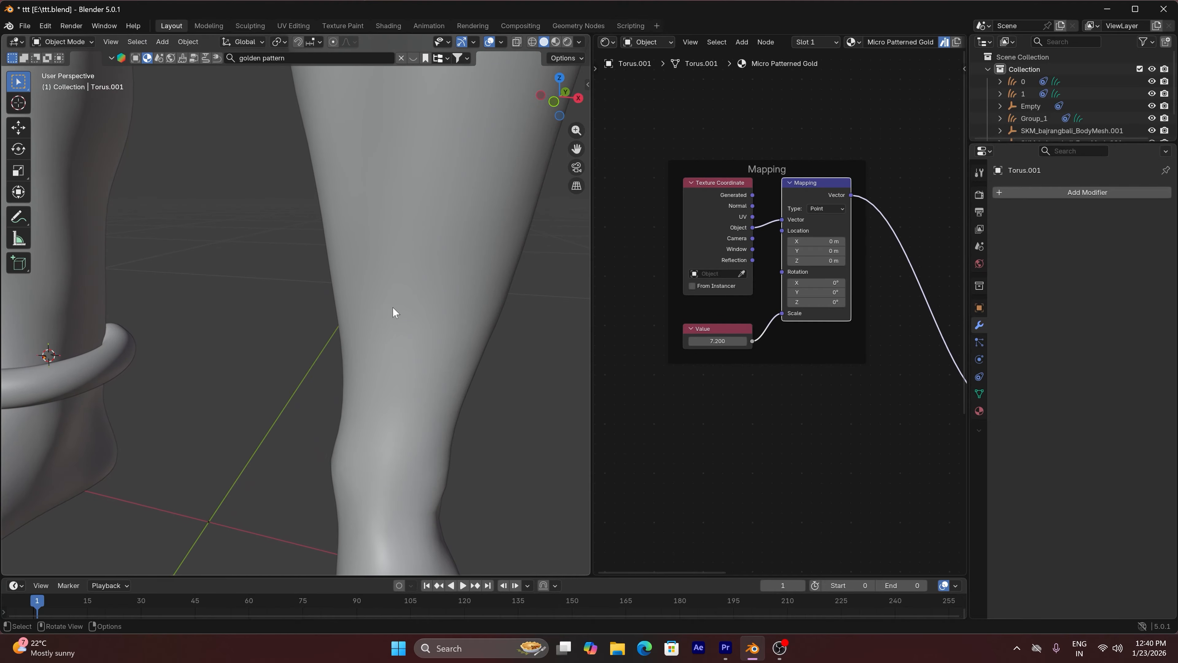
scroll(399, 318, "down", 5)
left_click(251, 328)
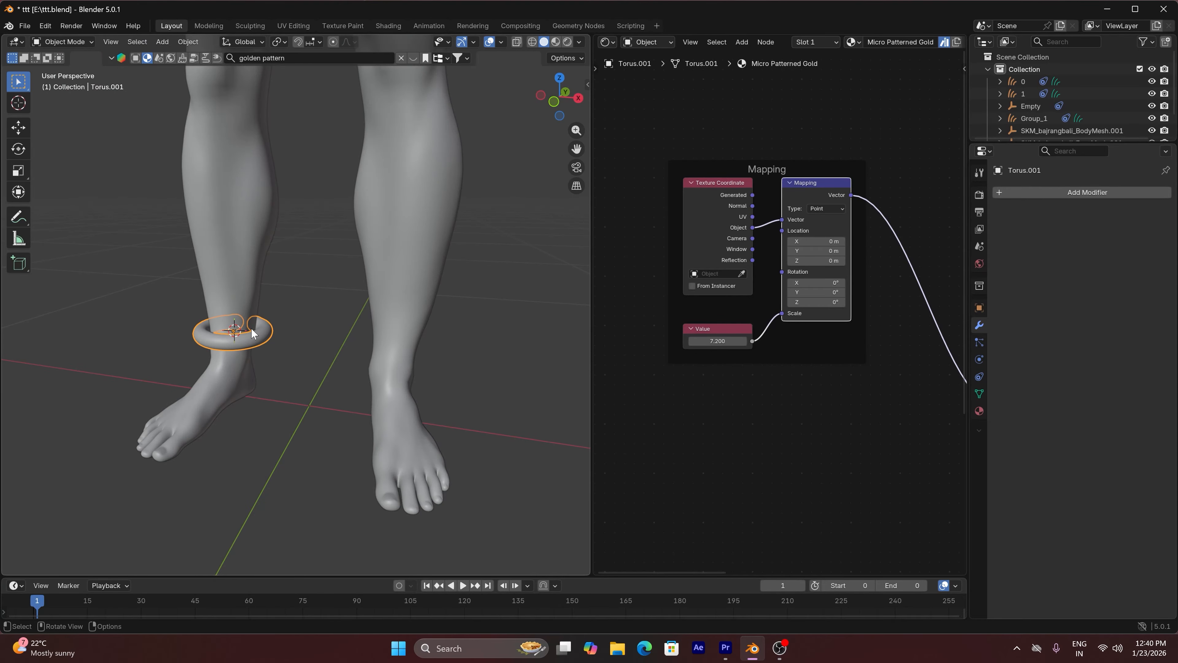
left_click(189, 41)
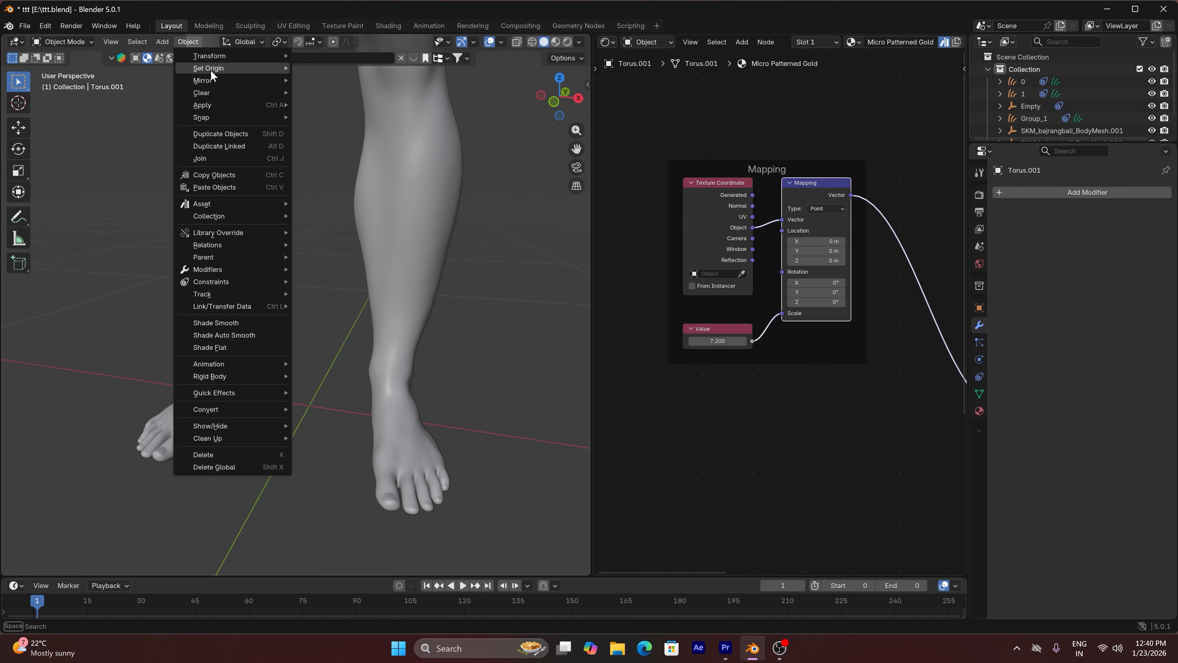
mouse_move(210, 69)
left_click(327, 81)
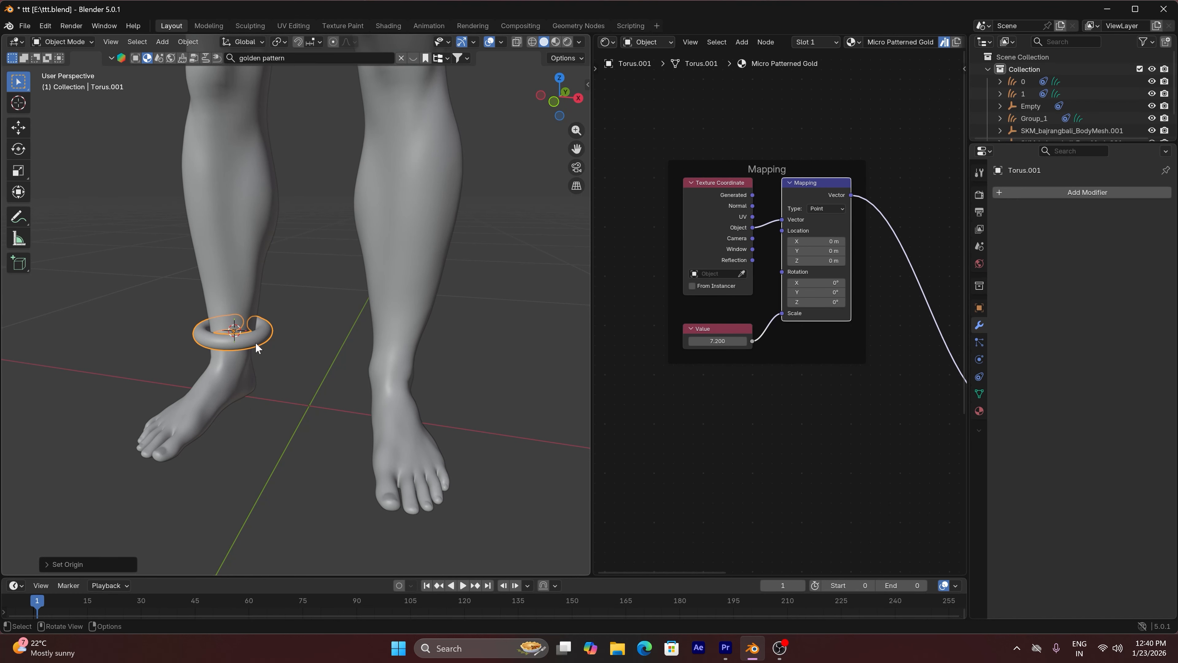
Mirror the anklet onto the other leg along the X axis, using SKM_bajrangbali_BodyMesh as the mirror object, and apply the modifier
left_click(1027, 192)
left_click(950, 231)
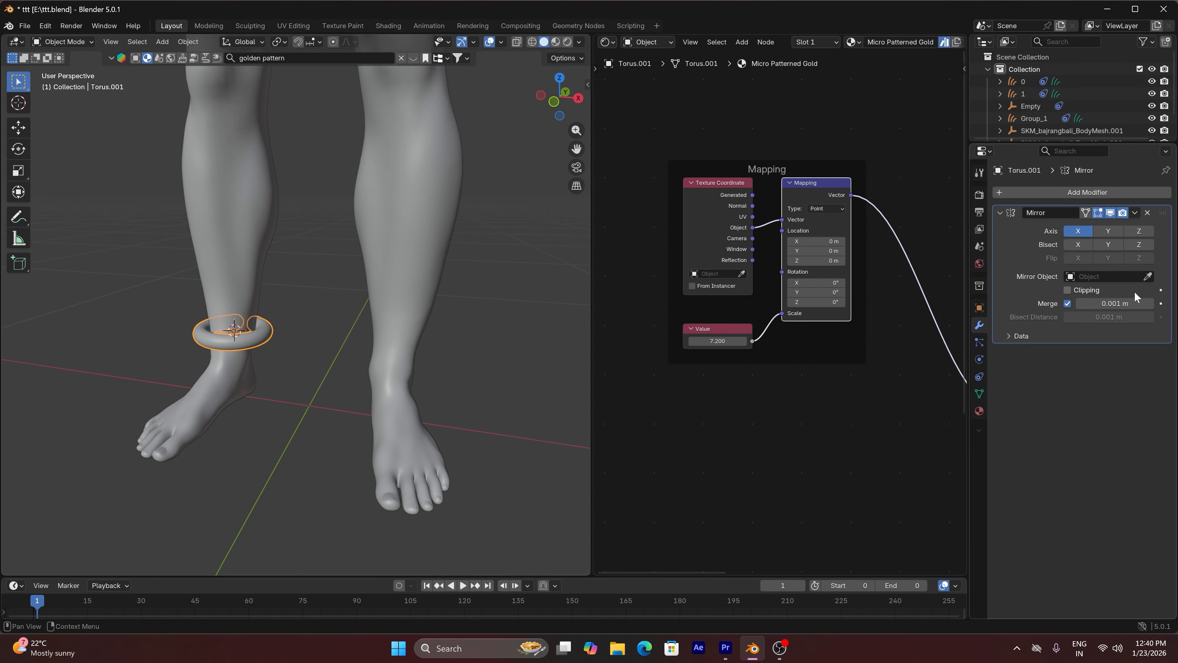
left_click(1147, 276)
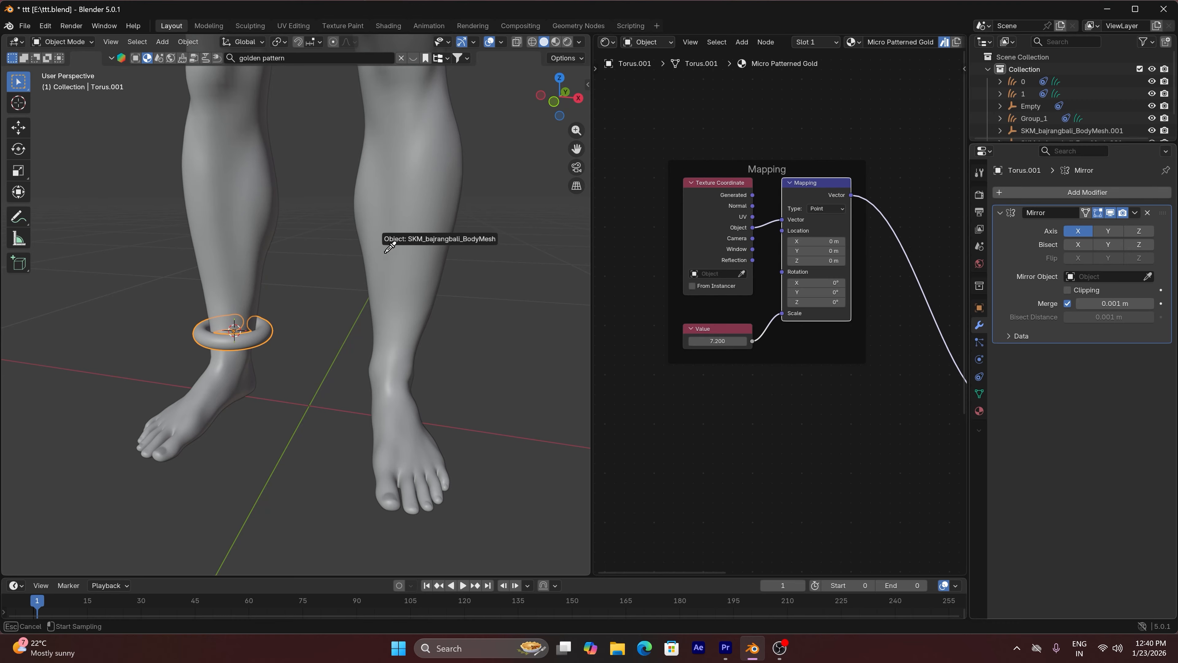
left_click(397, 235)
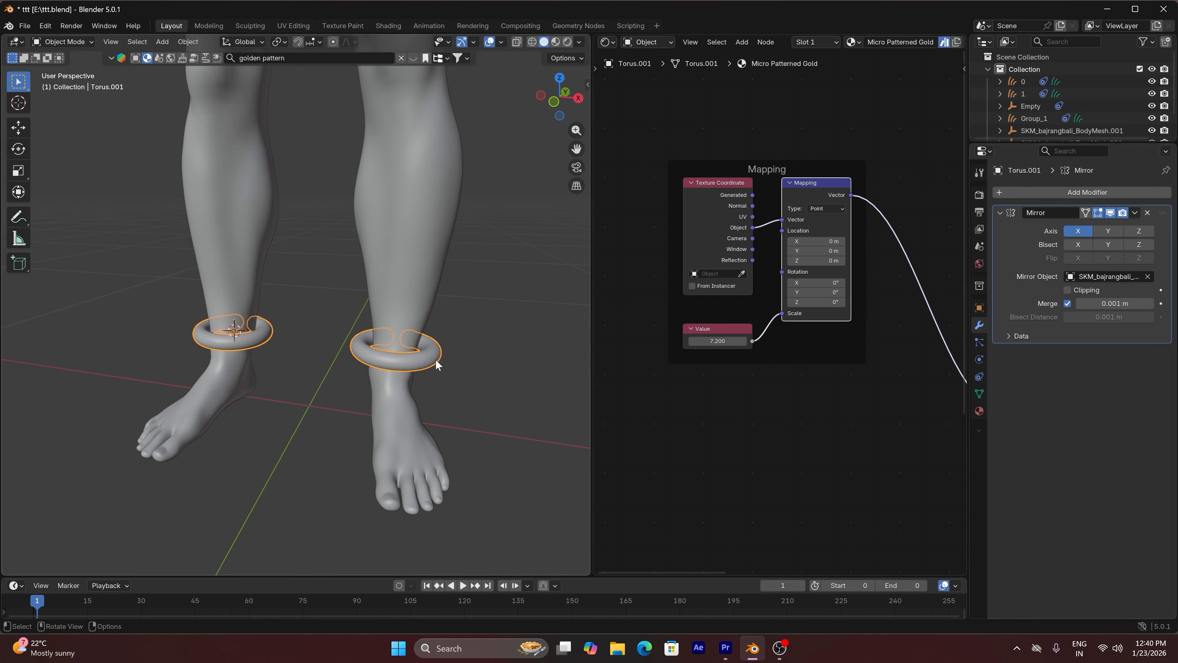
left_click(1134, 213)
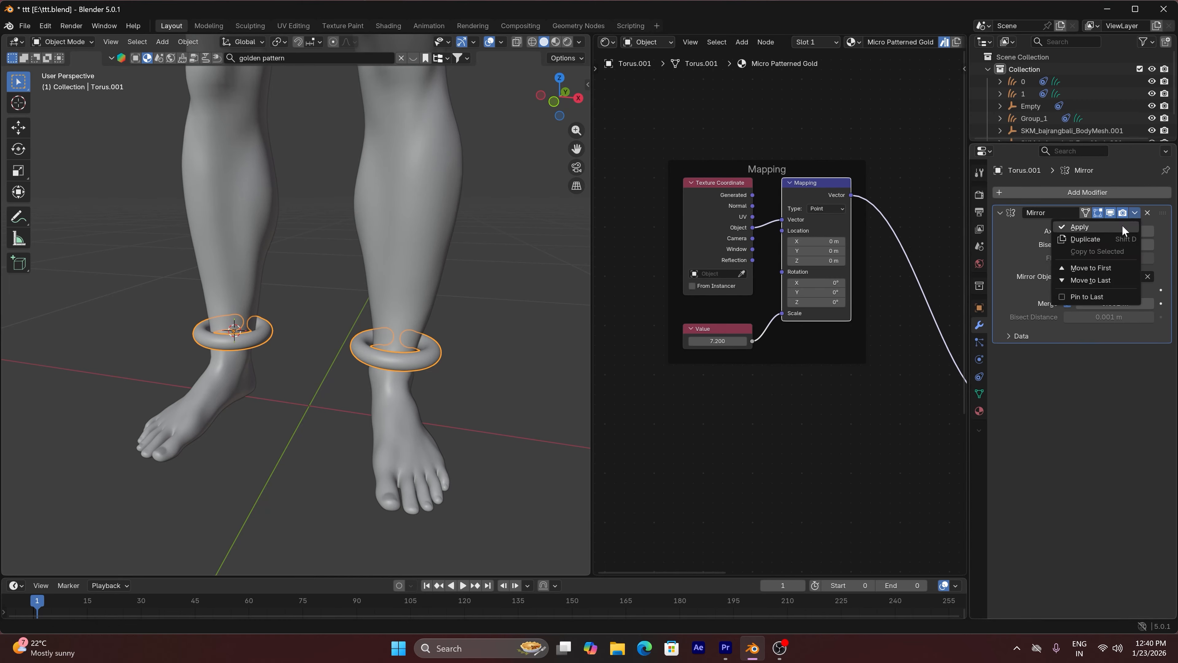
left_click(1067, 227)
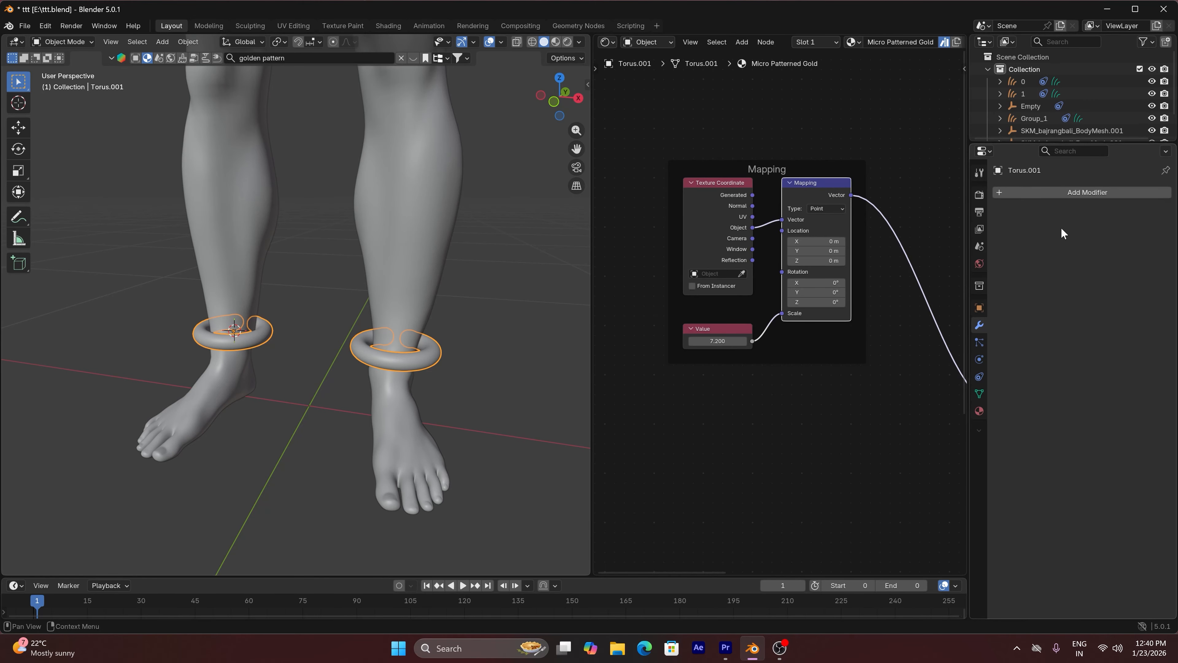
left_click(568, 43)
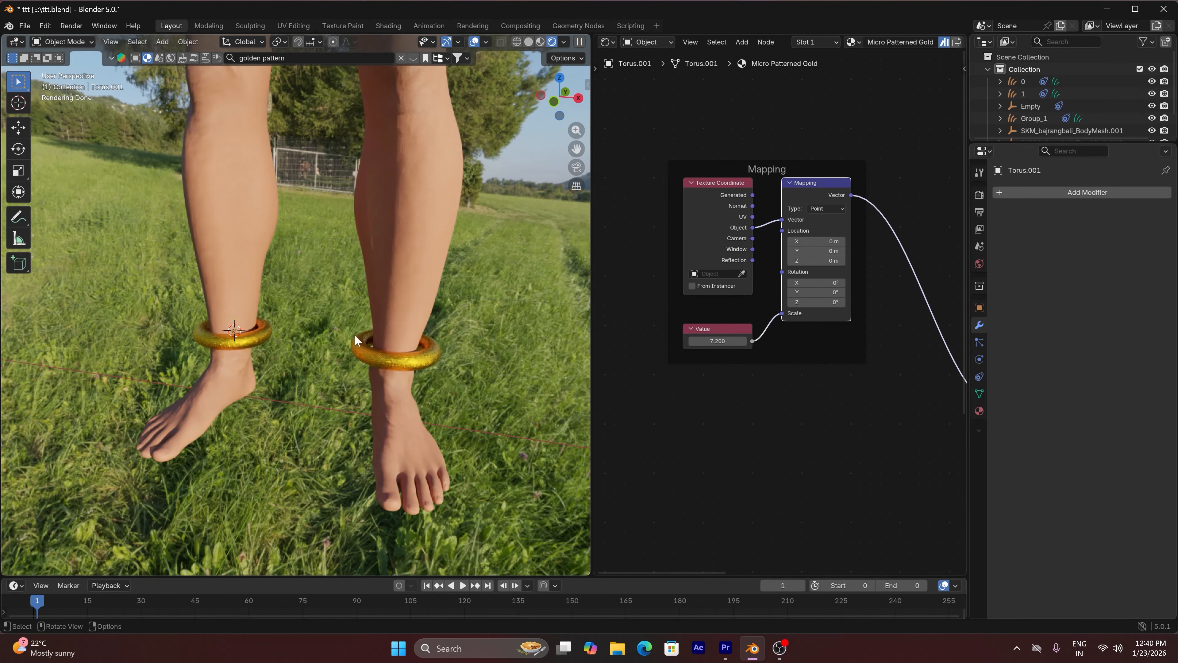
left_click(529, 42)
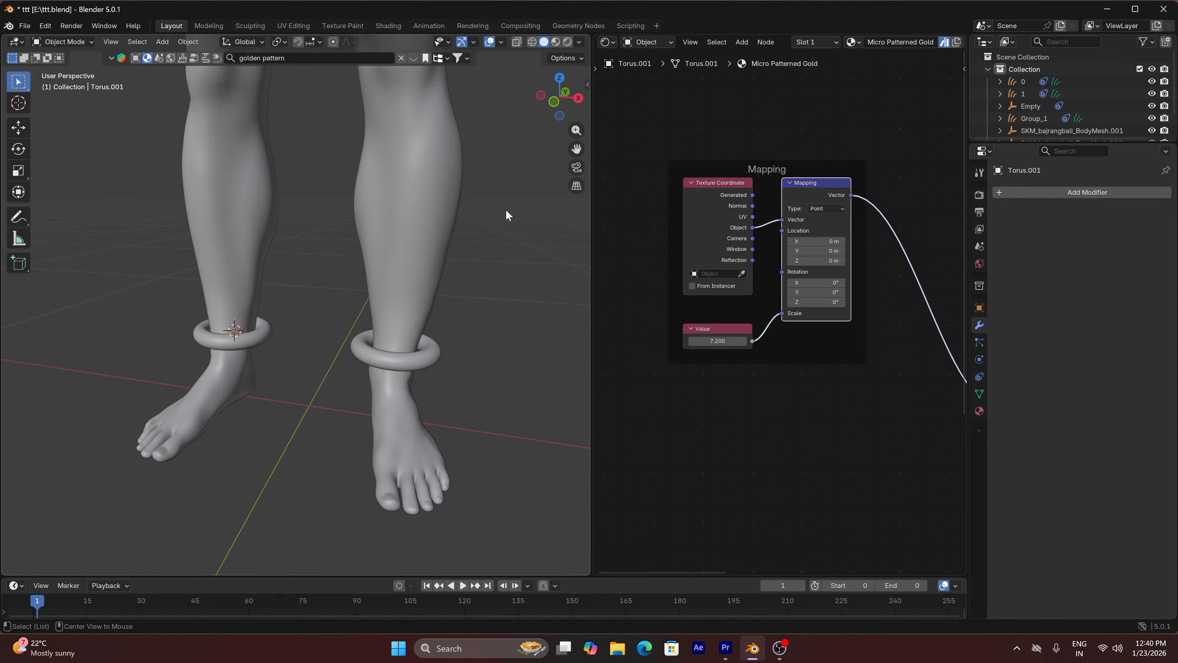
Unhide all hidden objects and put the Skel armature into Pose Mode with its armature data settings open
key("alt+h")
left_click(343, 333)
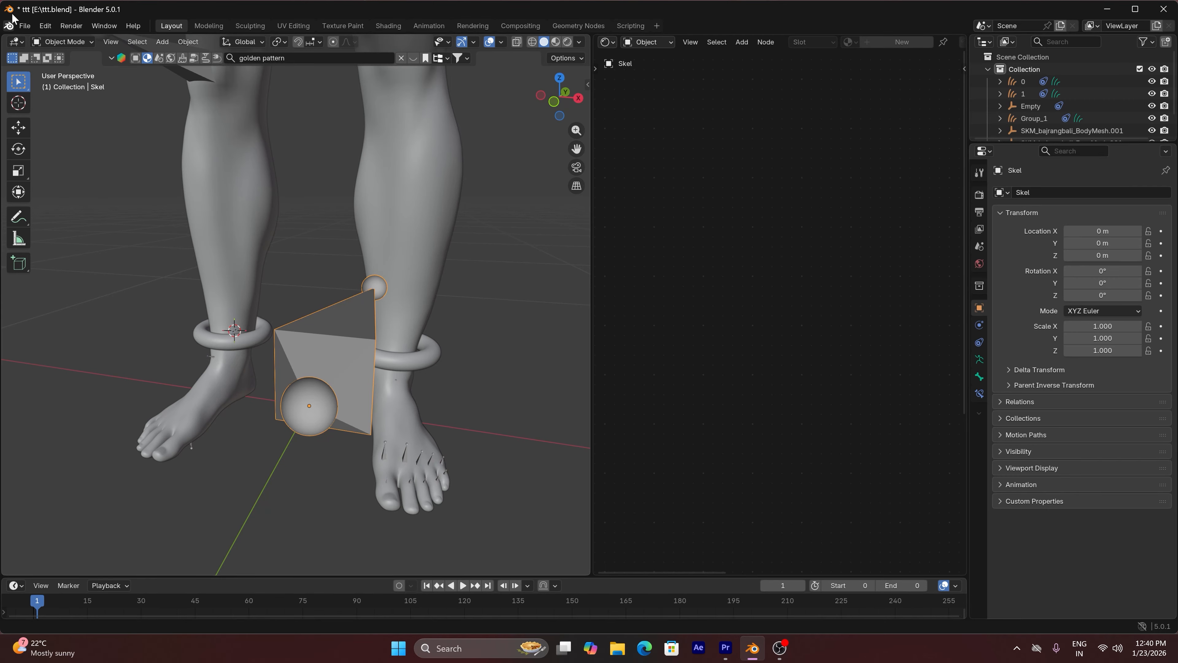
left_click(55, 41)
left_click(61, 83)
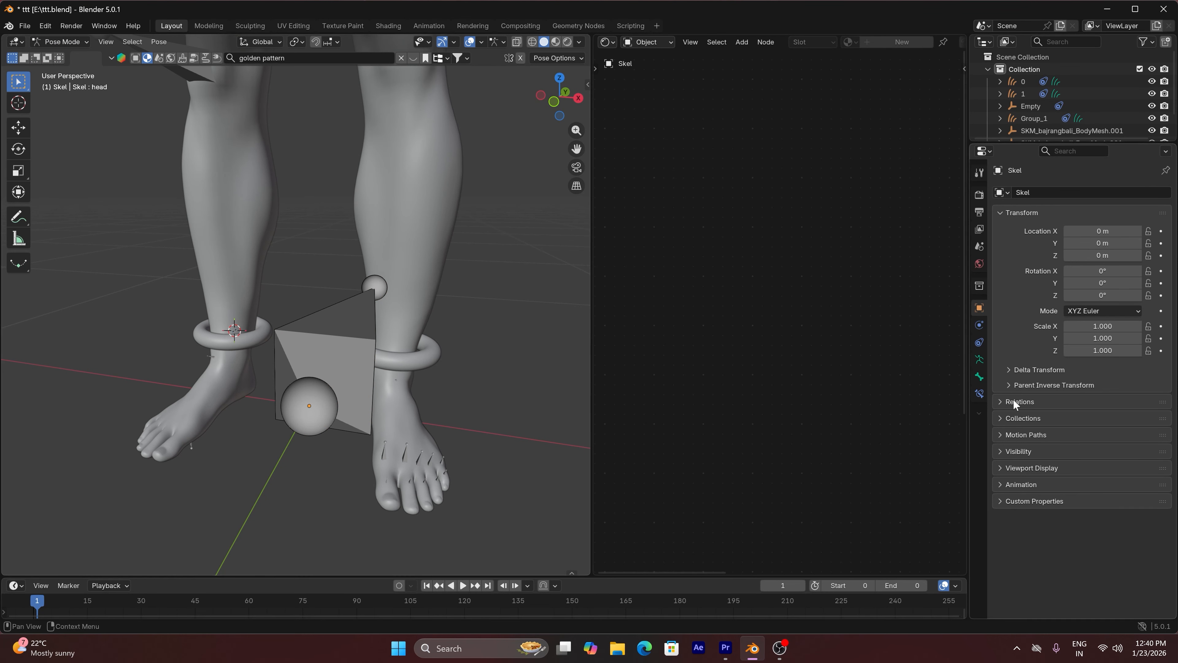
left_click(979, 358)
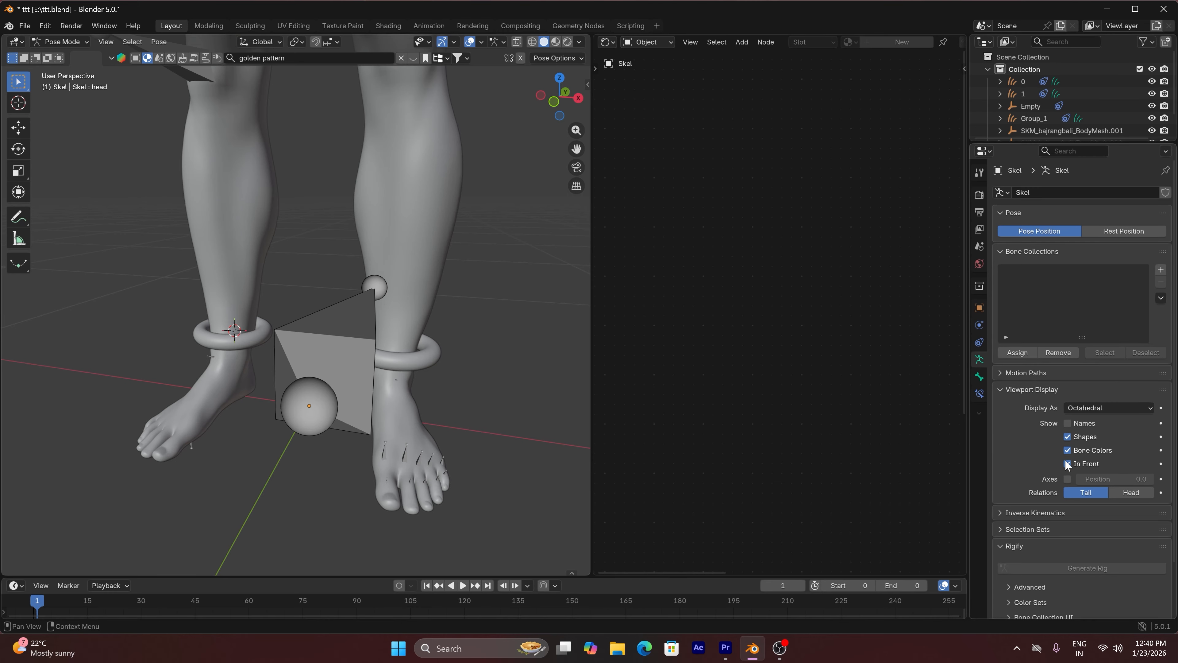
Try rotating the spine_02 bone of the Skel armature to test whether it drives the body, and cancel the rotation
scroll(466, 211, "down", 2)
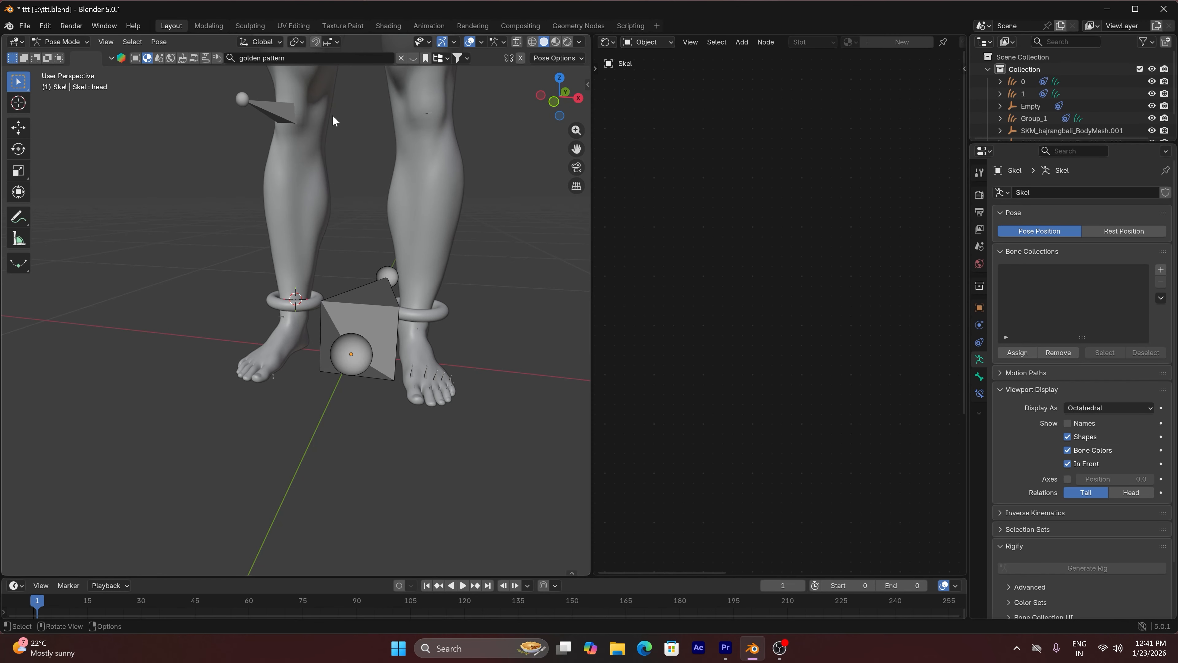
scroll(470, 211, "down", 3)
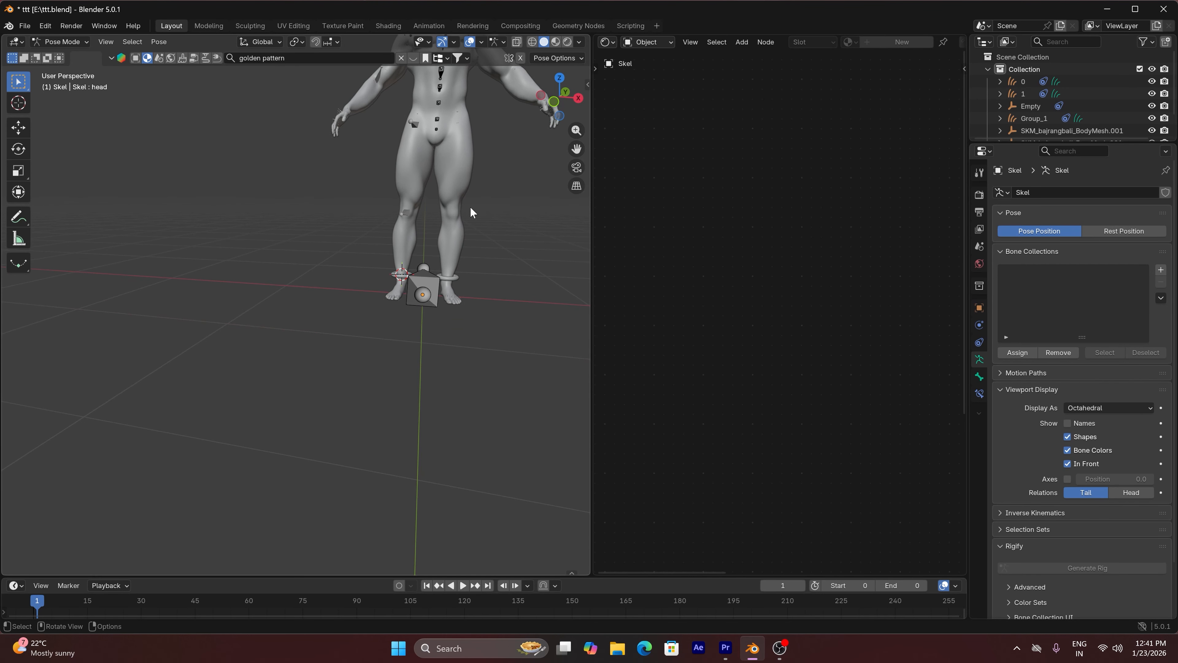
left_click_drag(576, 148, 518, 279)
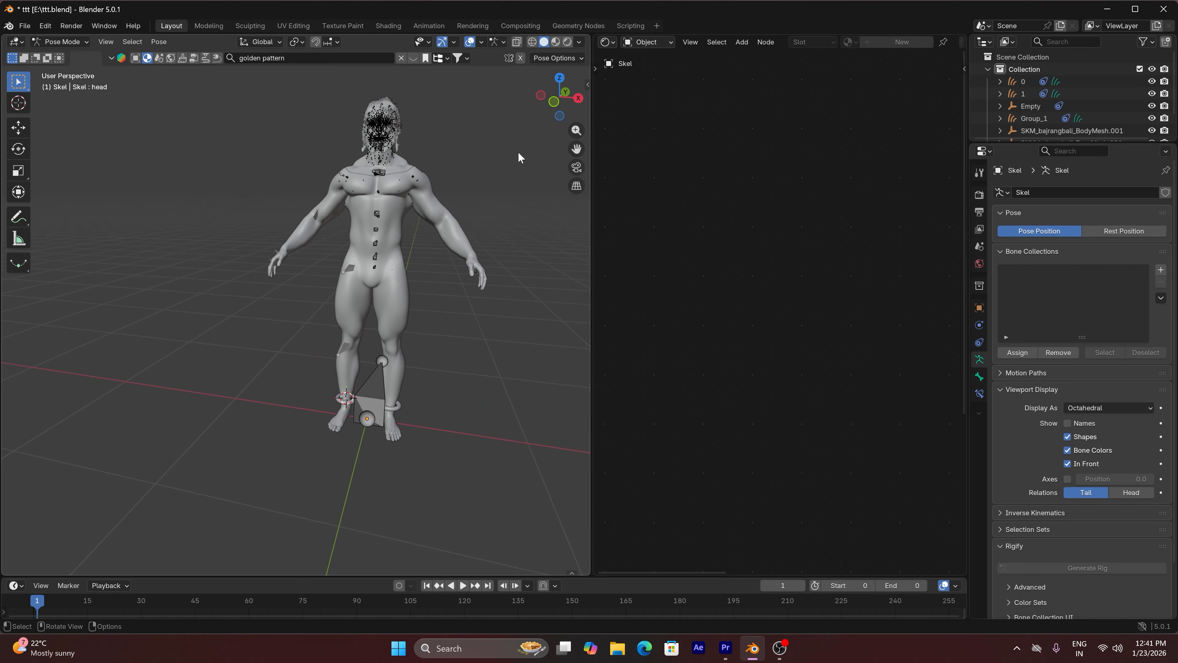
left_click(380, 240)
key("r")
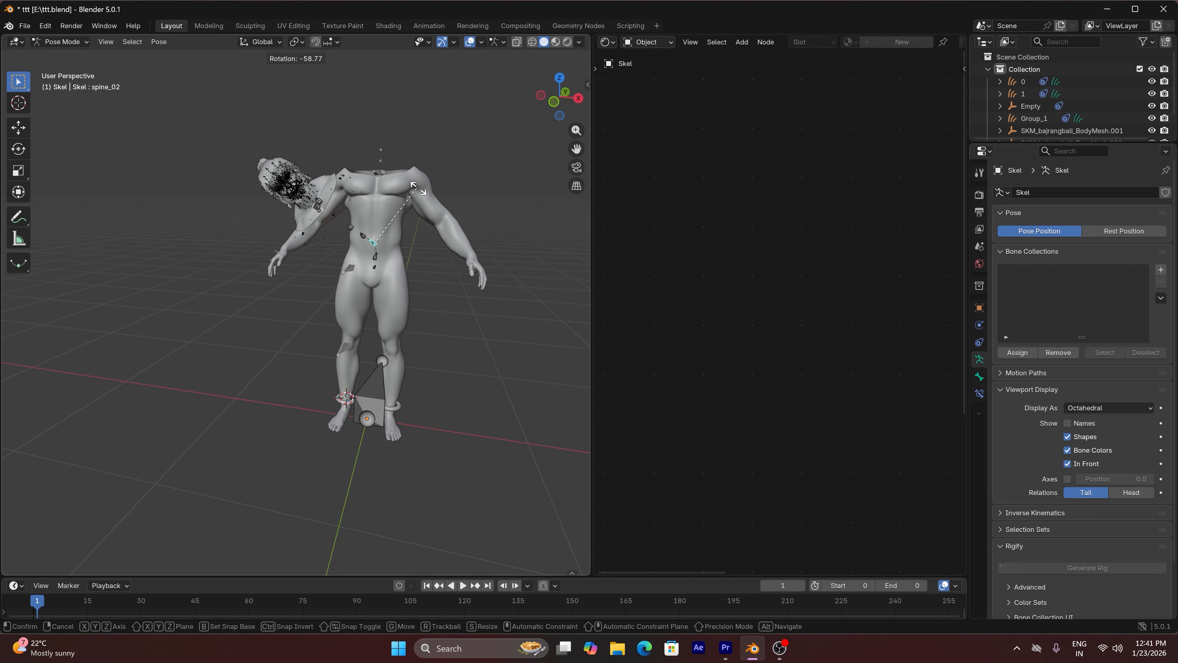
key("Escape")
scroll(364, 168, "up", 2)
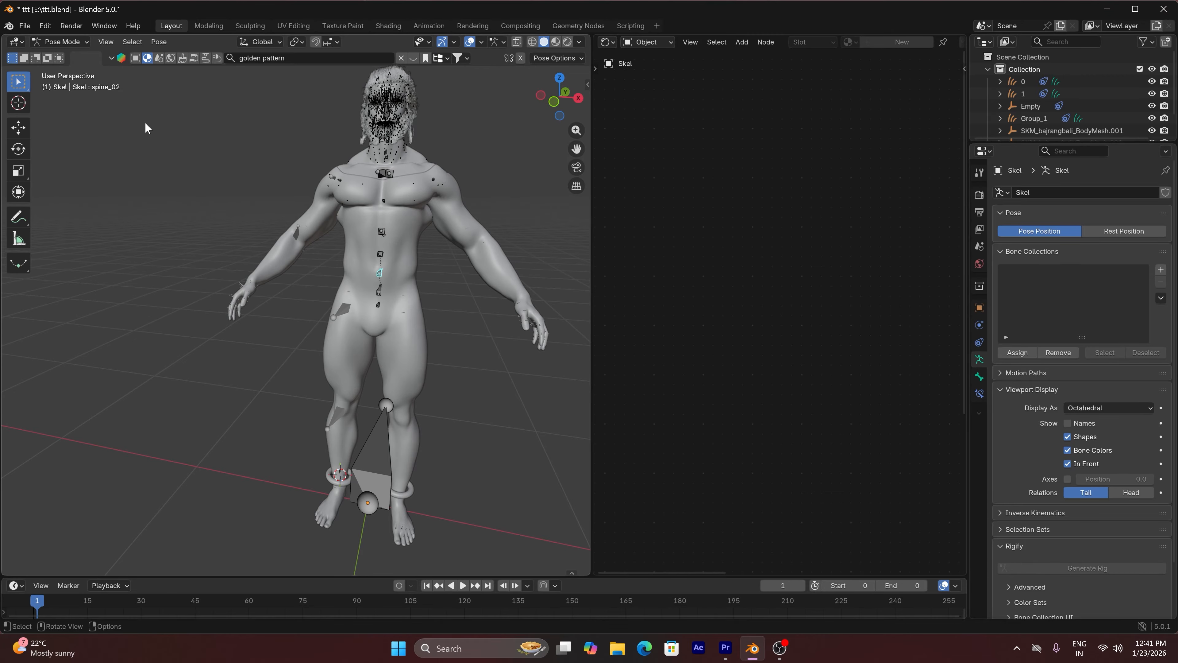
Return to Object Mode, hide the Skel armature and select the body armature Skel.001
left_click(74, 39)
left_click(69, 52)
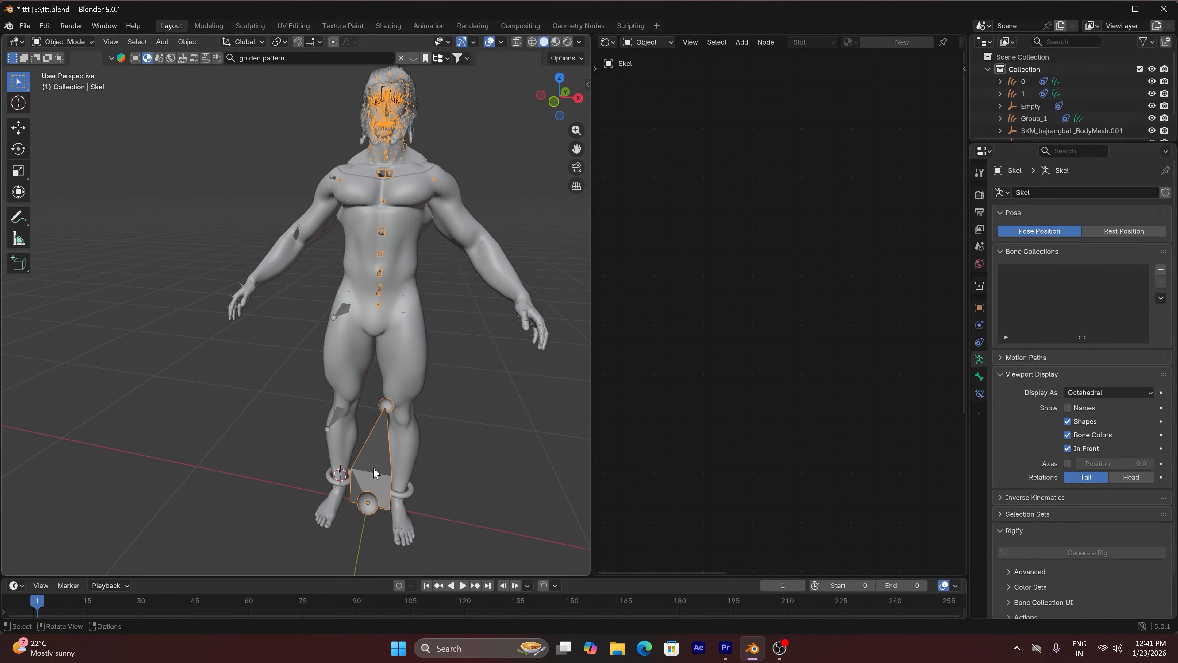
key("h")
left_click(370, 481)
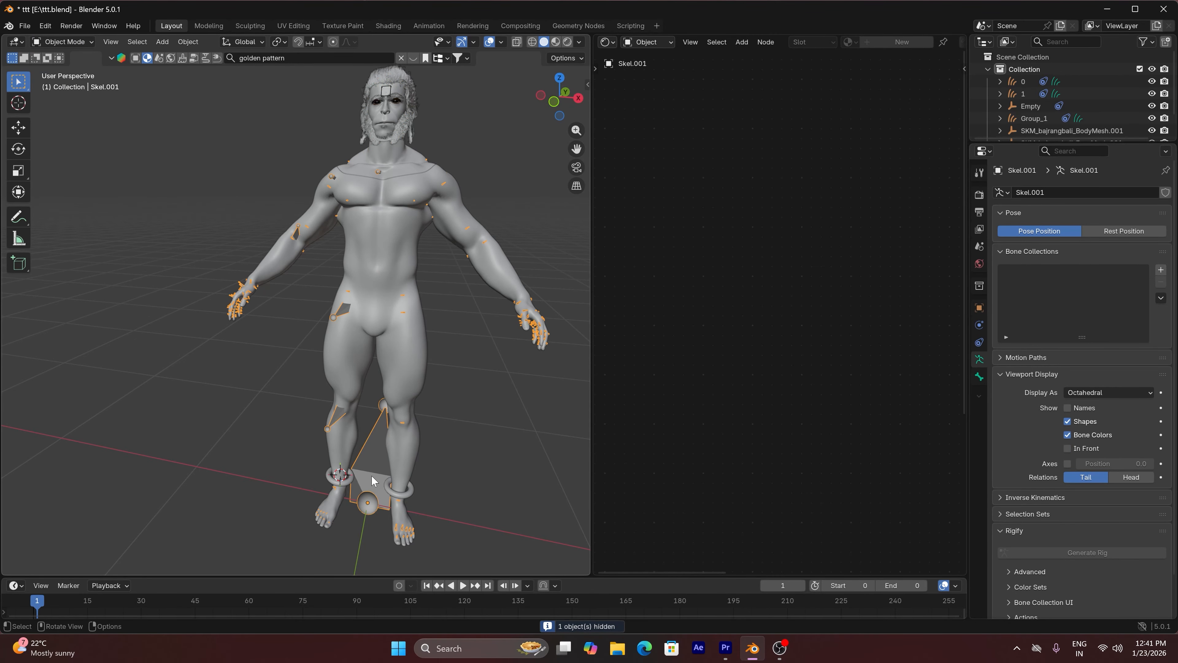
Display the bones of Skel.001 In Front and put the armature into Pose Mode
scroll(372, 481, "up", 5)
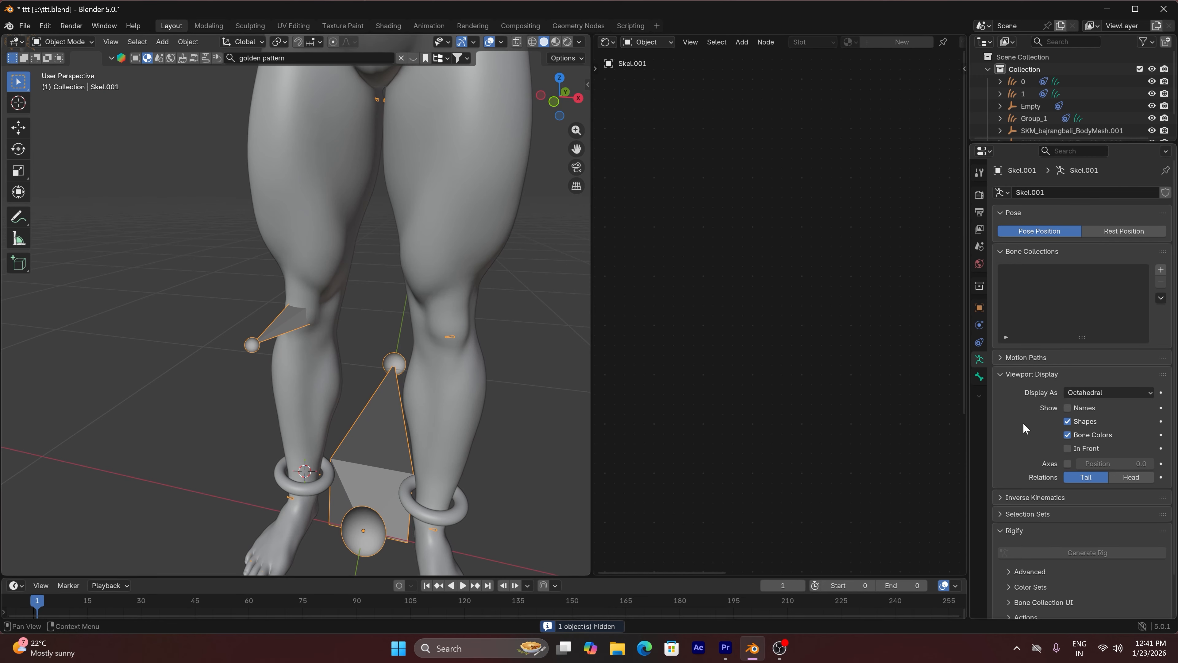
left_click(1068, 448)
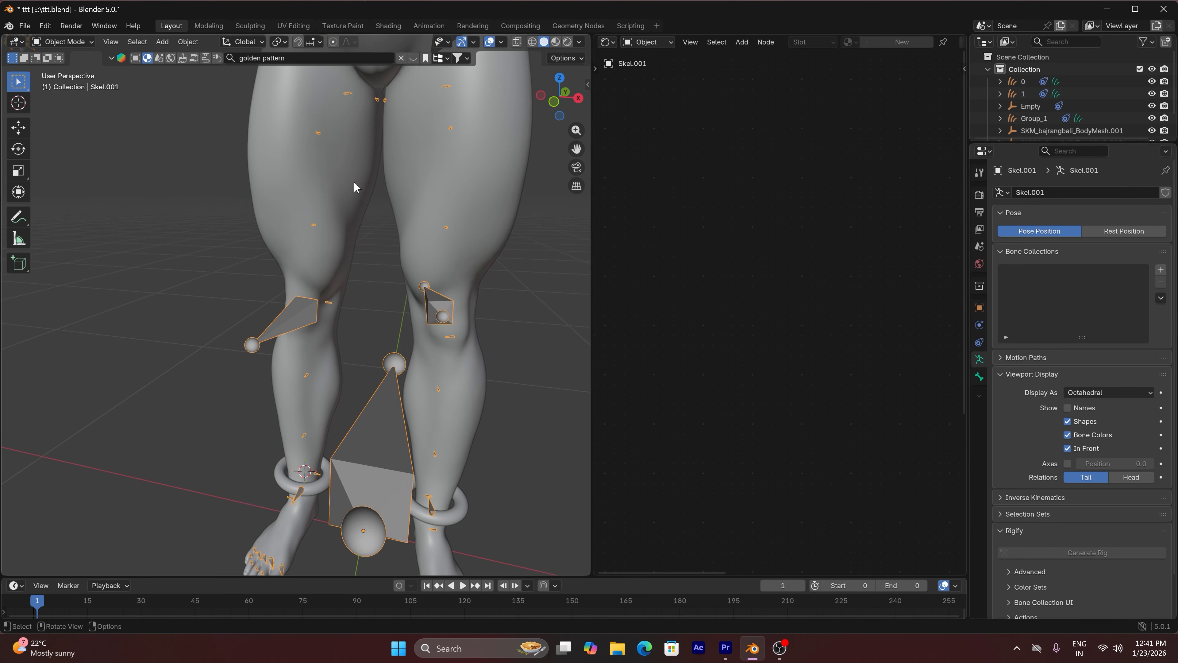
left_click(63, 41)
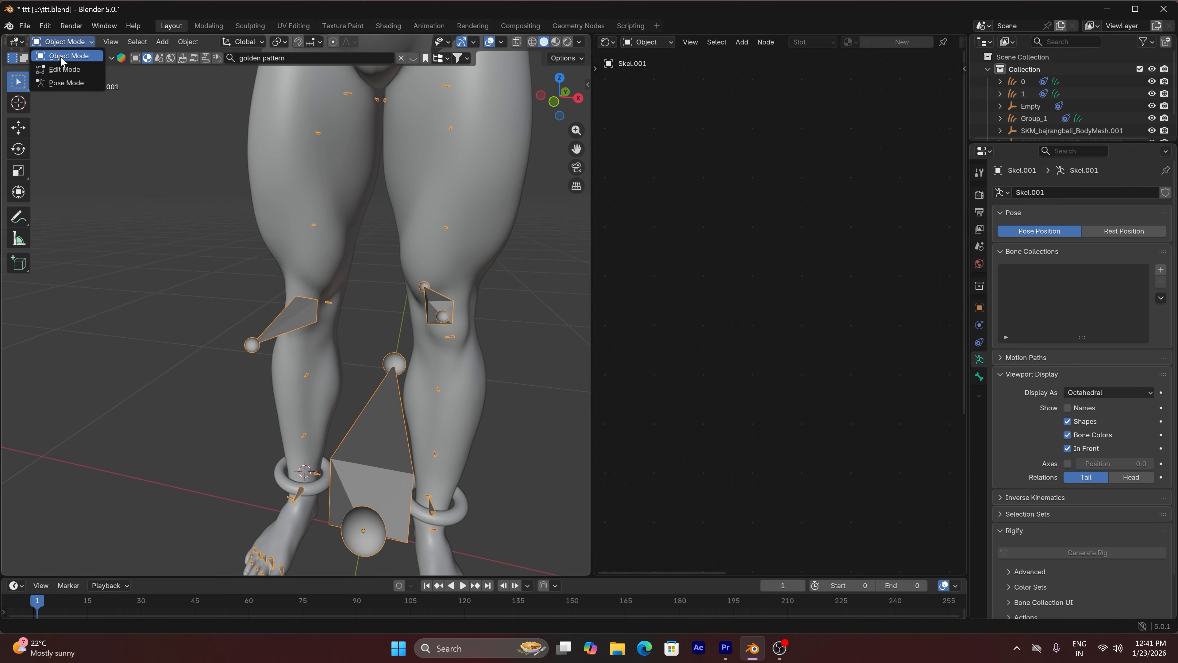
left_click(65, 82)
Try rotating the calf_twist_01_l and foot_l bones near the left anklet to test how they deform the leg
left_click(429, 496)
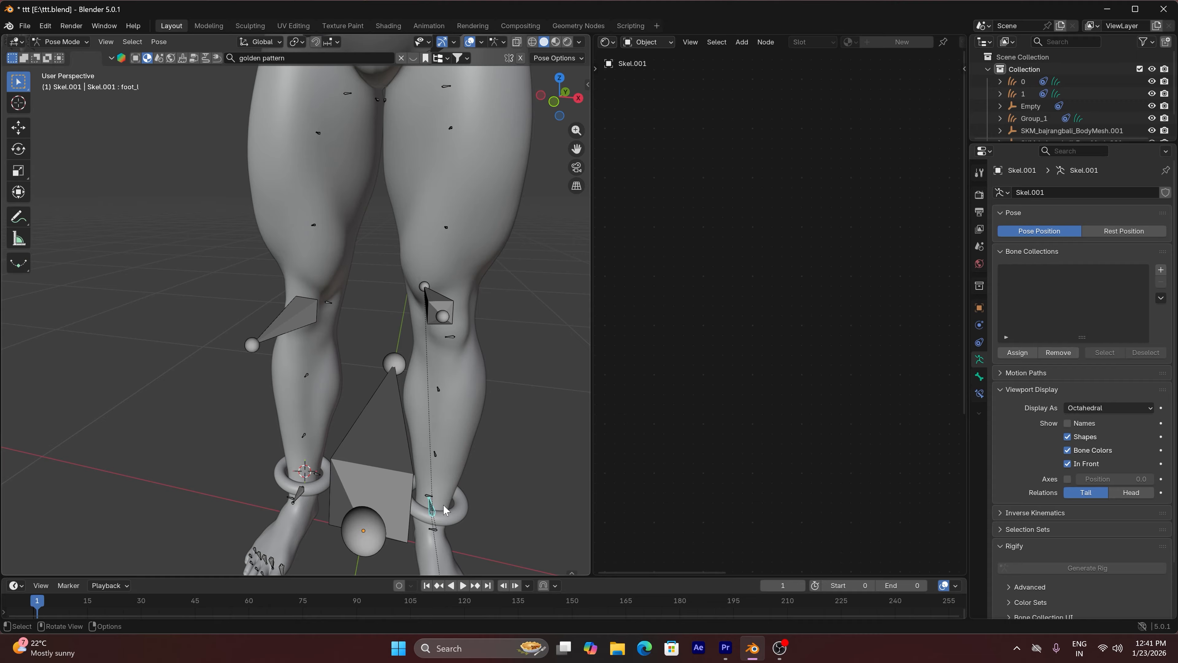
left_click(435, 454)
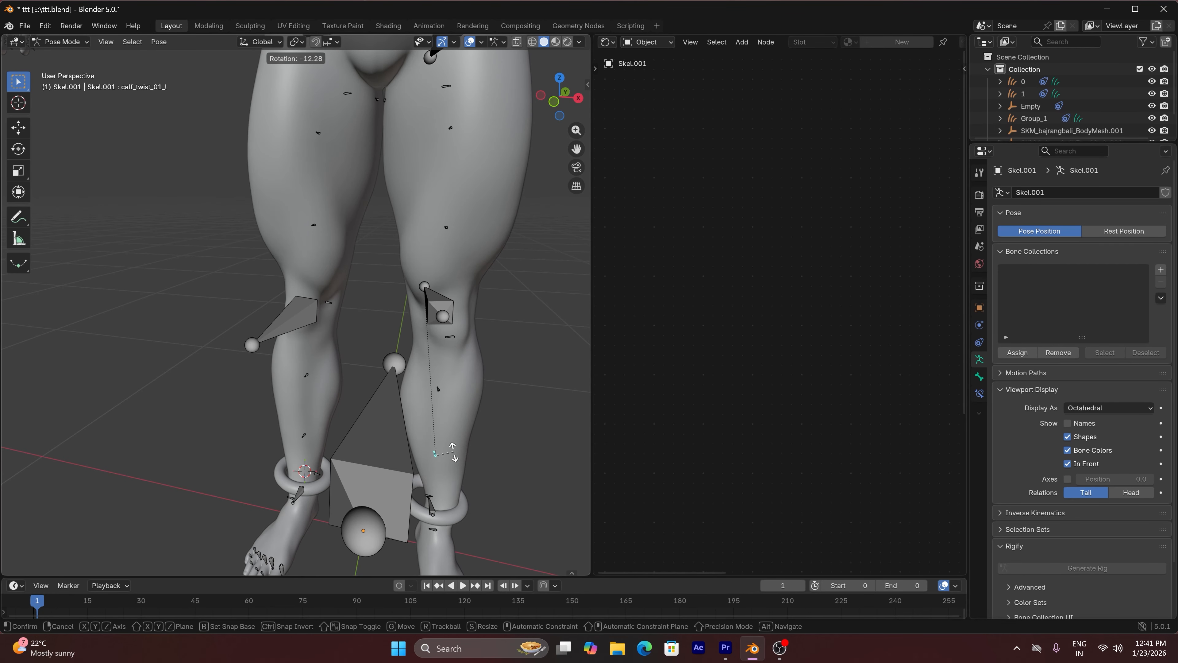
left_click(428, 510)
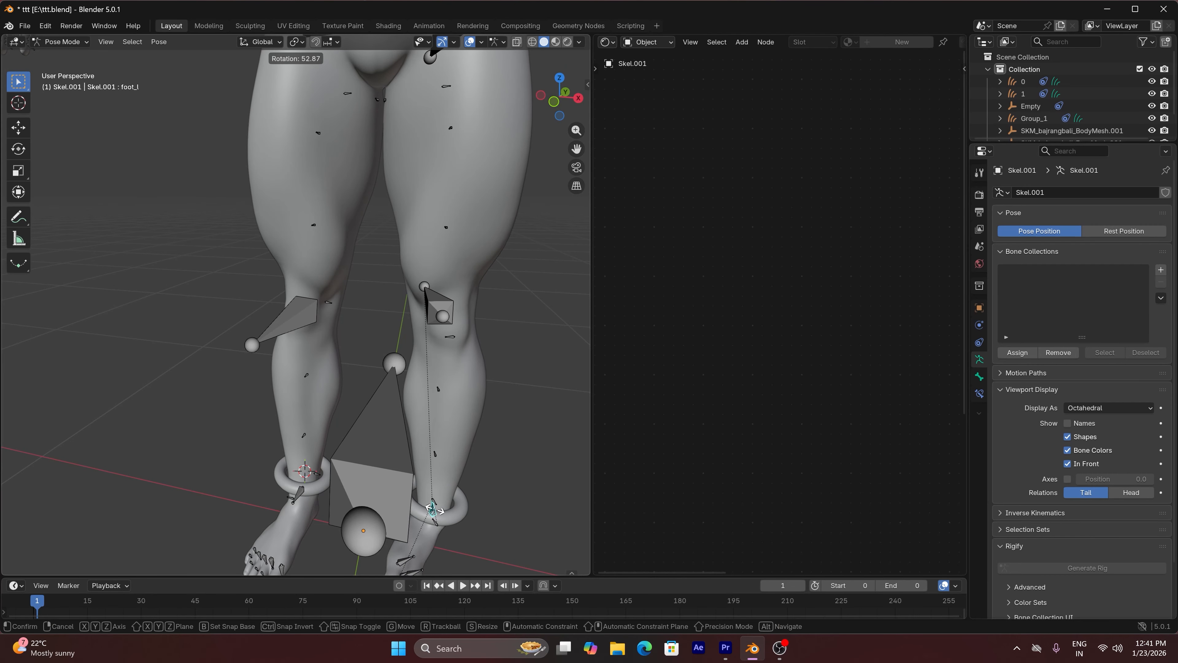
scroll(447, 508, "up", 10)
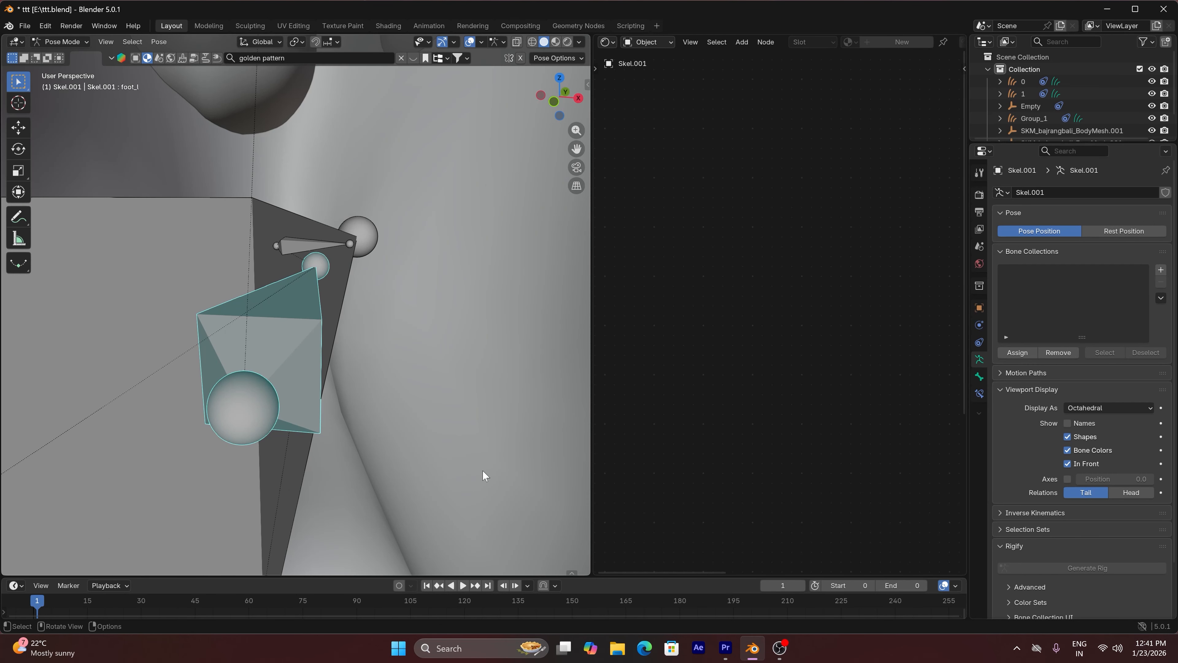
scroll(559, 213, "down", 10)
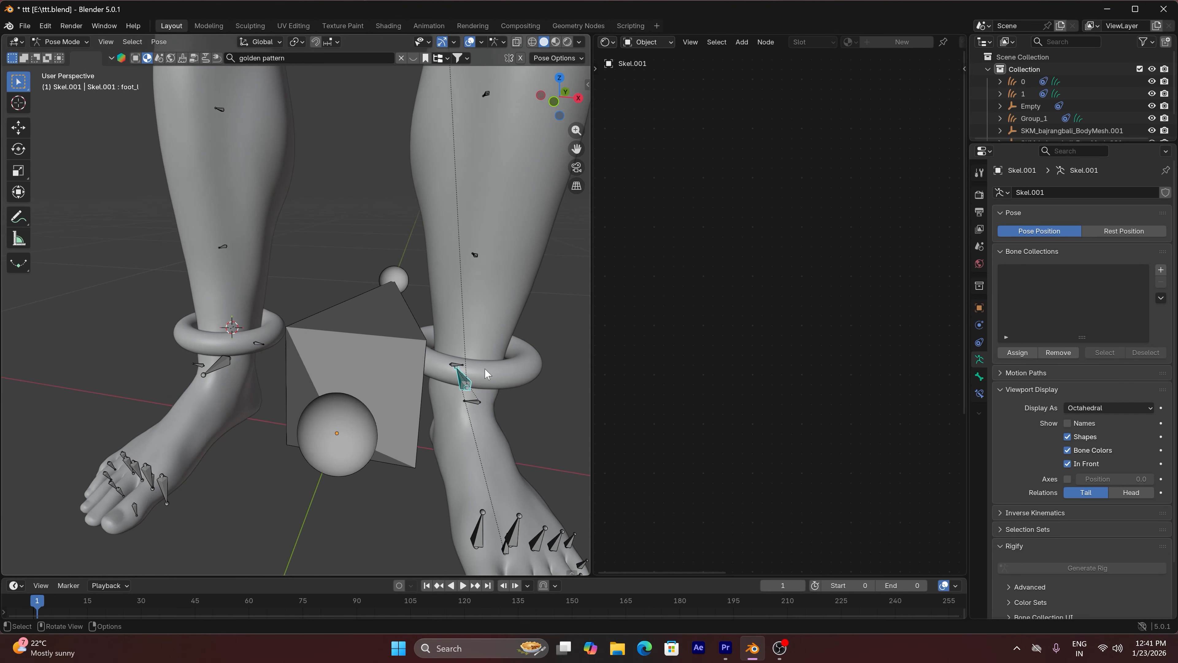
left_click_drag(579, 99, 483, 211)
scroll(483, 211, "up", 1)
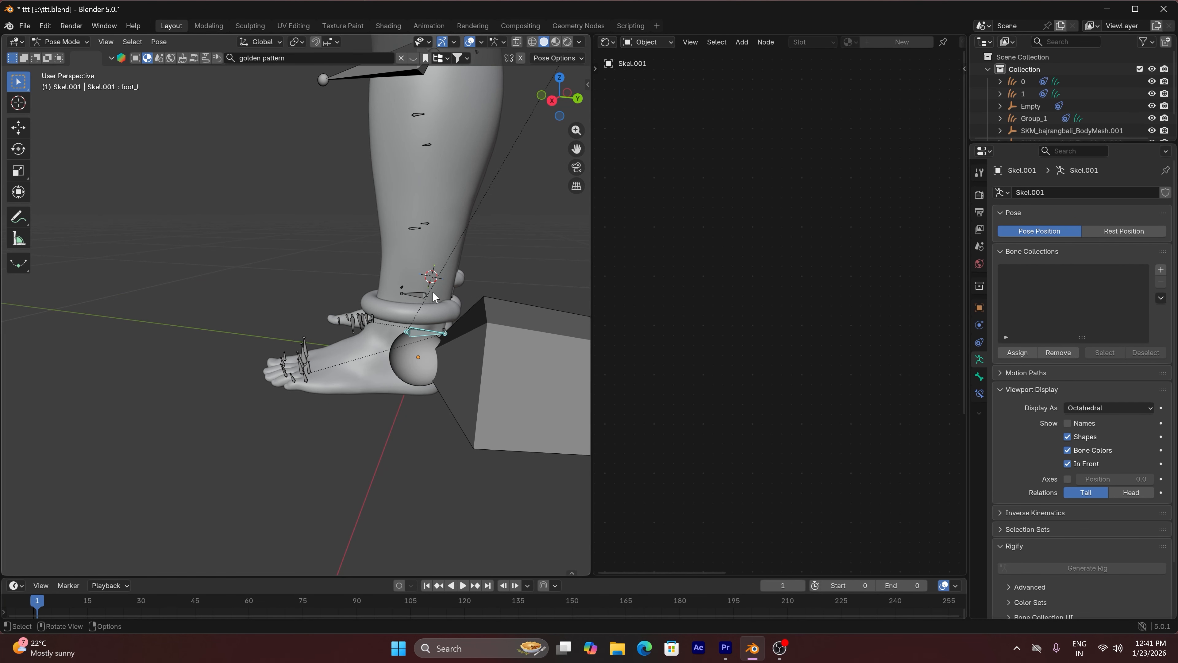
Try rotating the foot_r and calf_twist_01_l bones from a side view, cancelling each rotation
left_click(420, 291)
key("r")
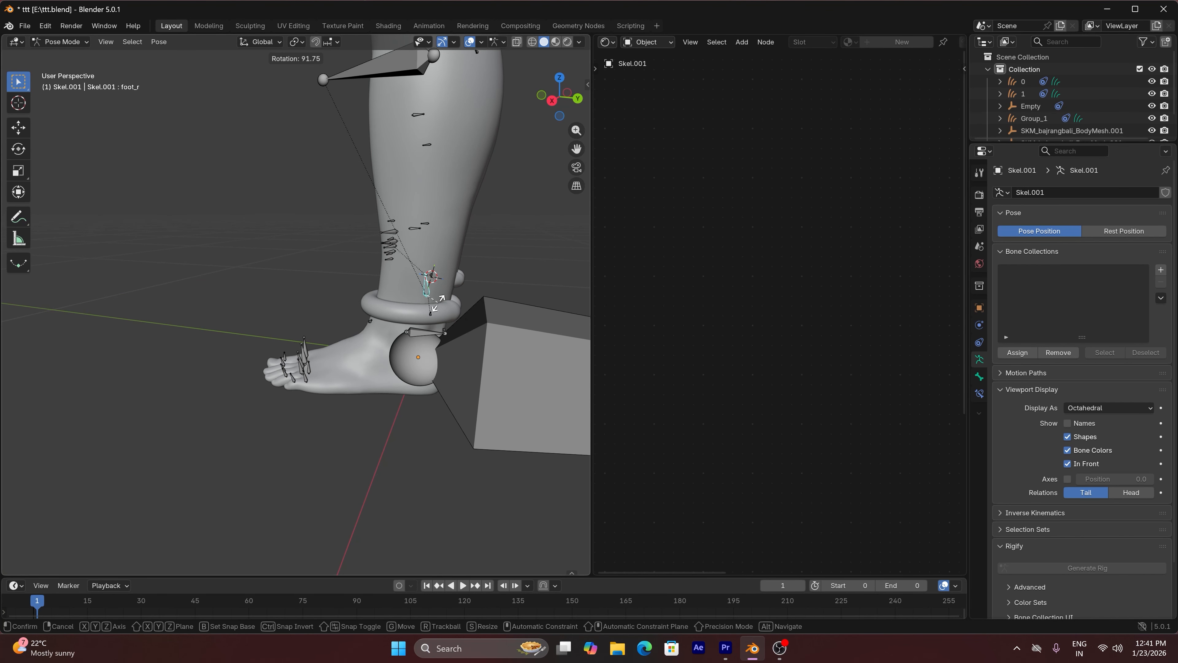
left_click(439, 269)
left_click(418, 228)
key("r")
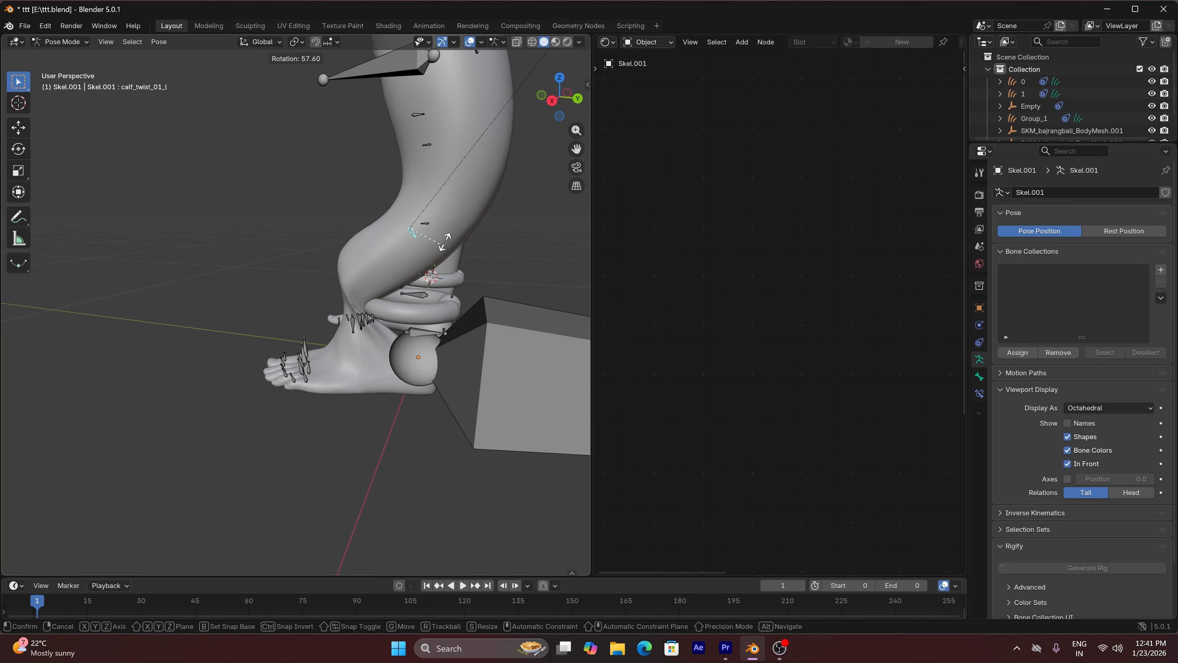
key("Escape")
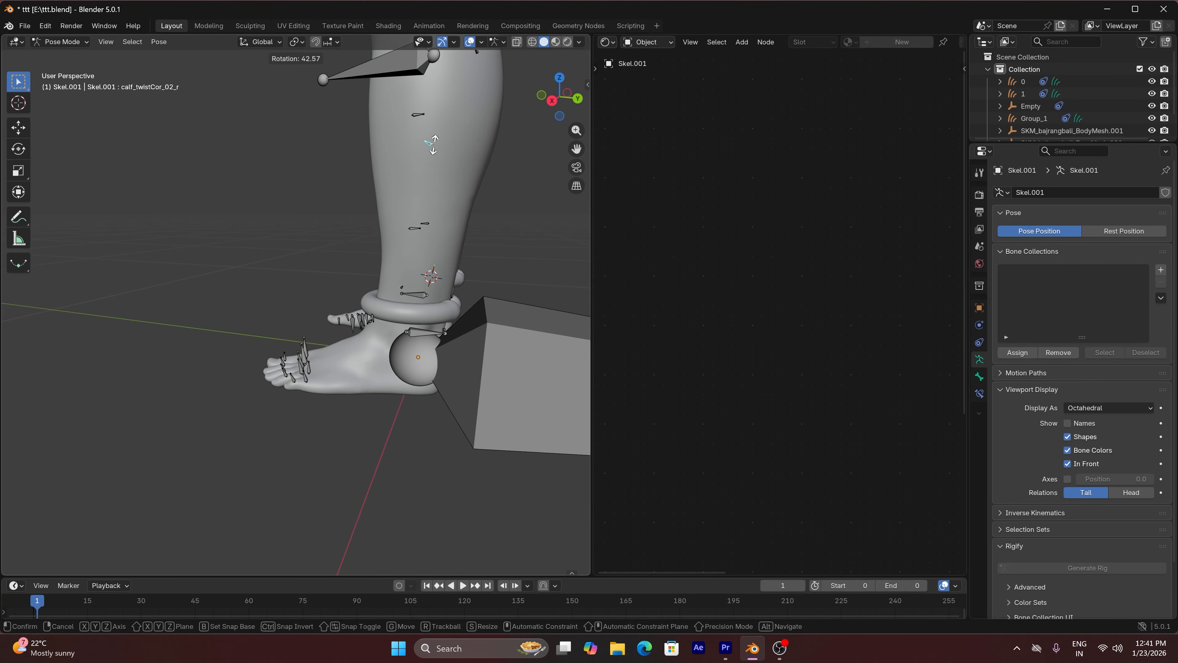
Try rotating the calf_twistCor_02_r and calf_twistCor_02_l bones on the lower legs to test their effect
left_click(426, 144)
left_click(419, 115)
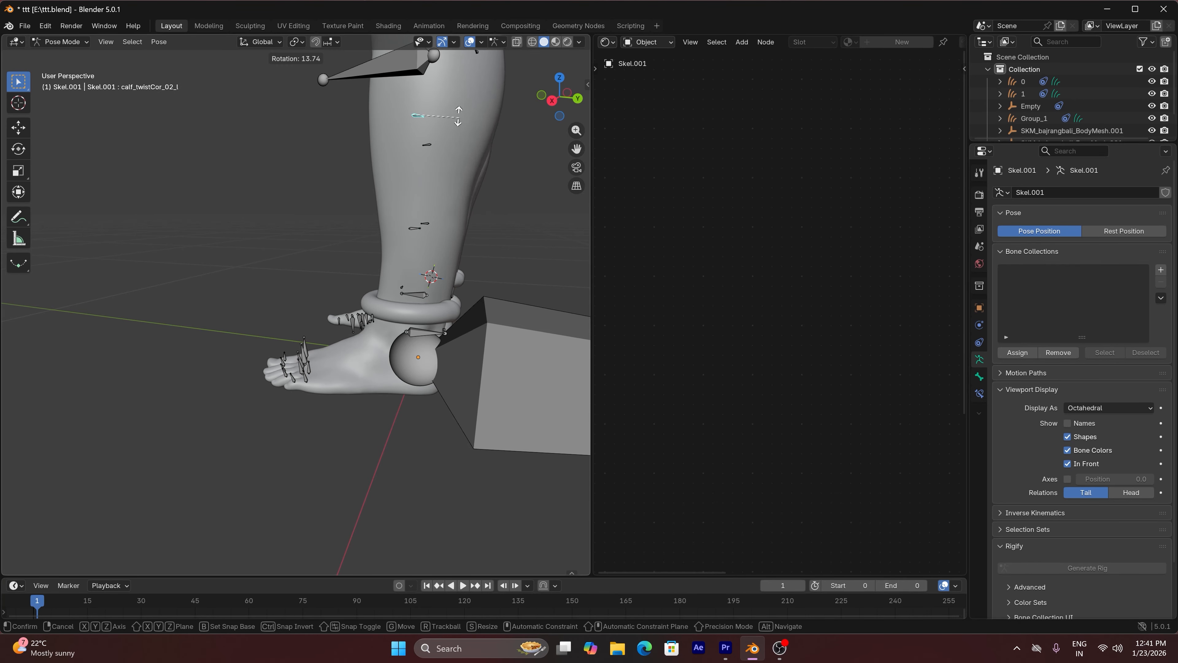
middle_click_drag(461, 124, 478, 117)
Try rotating the calf_r and calf_l bones at the knees to test how they move the lower legs
left_click(428, 83)
key("r")
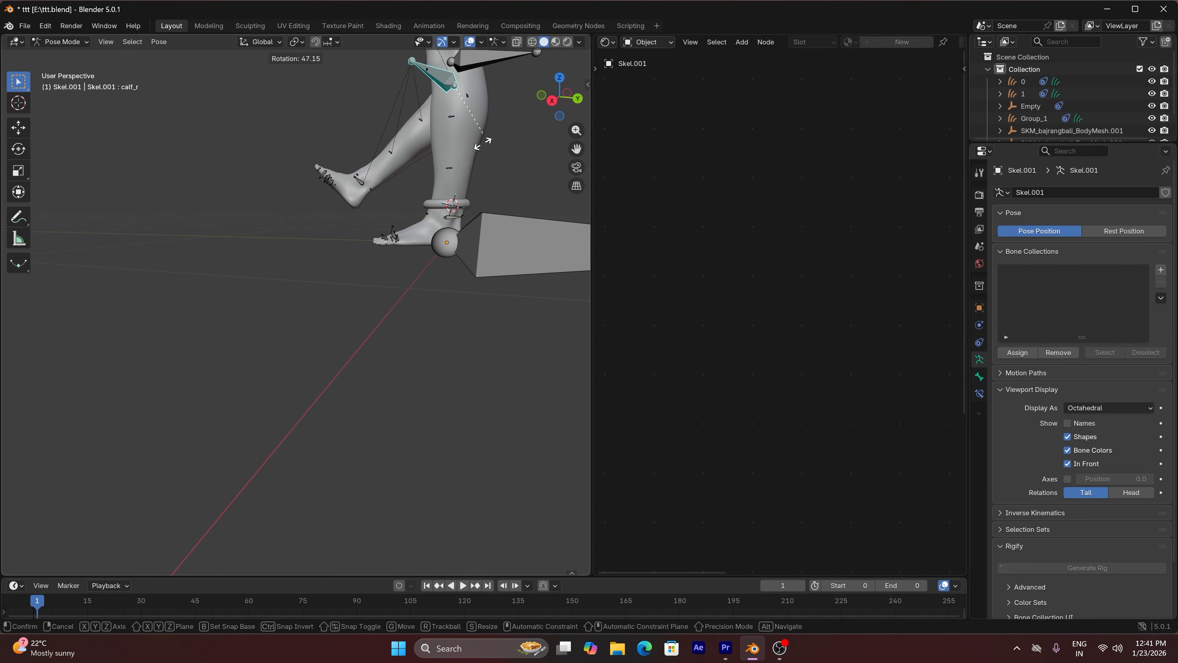
right_click(489, 122)
left_click_drag(576, 149, 555, 242)
left_click(466, 174)
key("r")
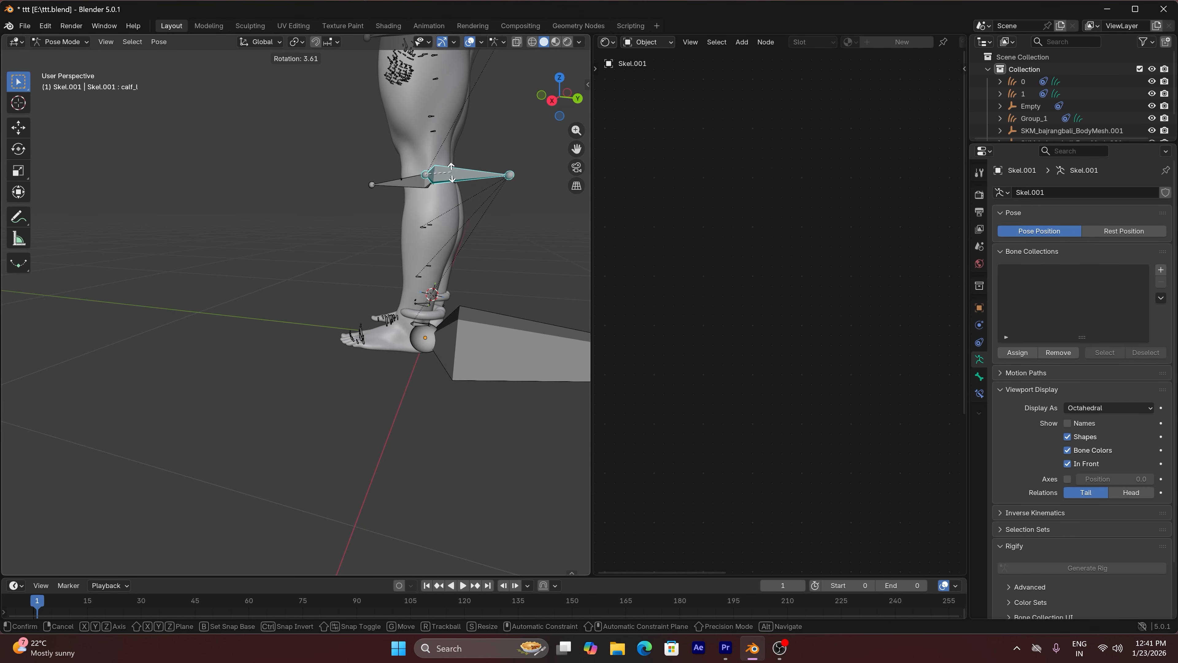
left_click(456, 175)
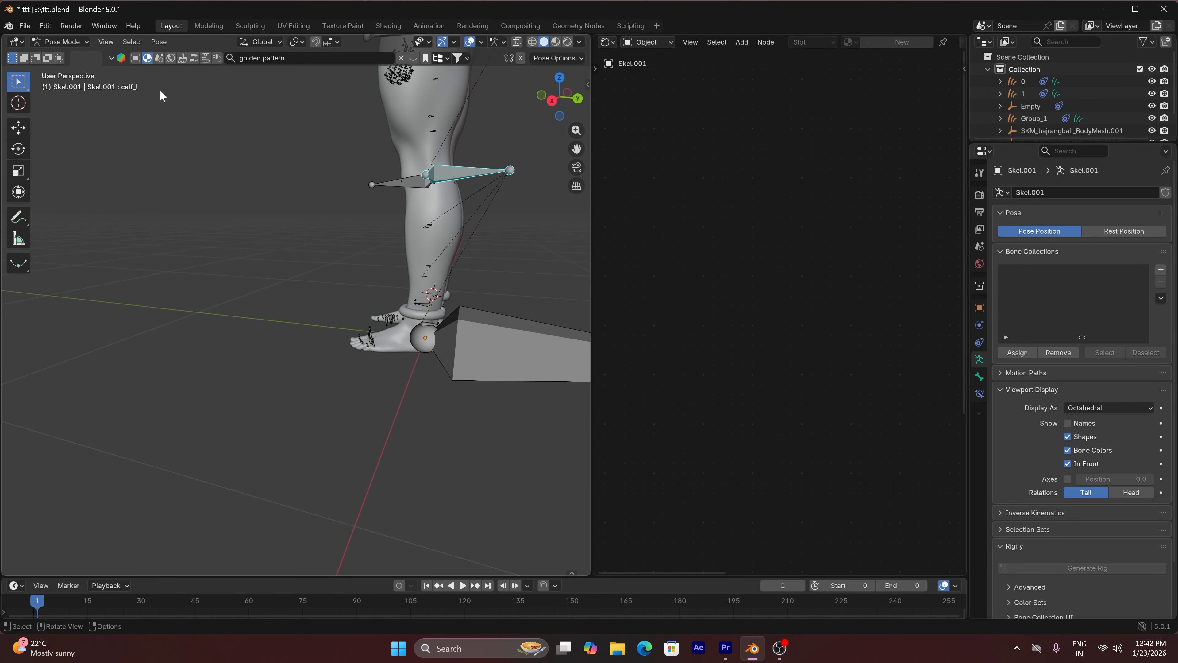
Select the calf_r bone to identify it, and return the armature to Object Mode
left_click_drag(556, 99, 510, 186)
left_click(556, 188)
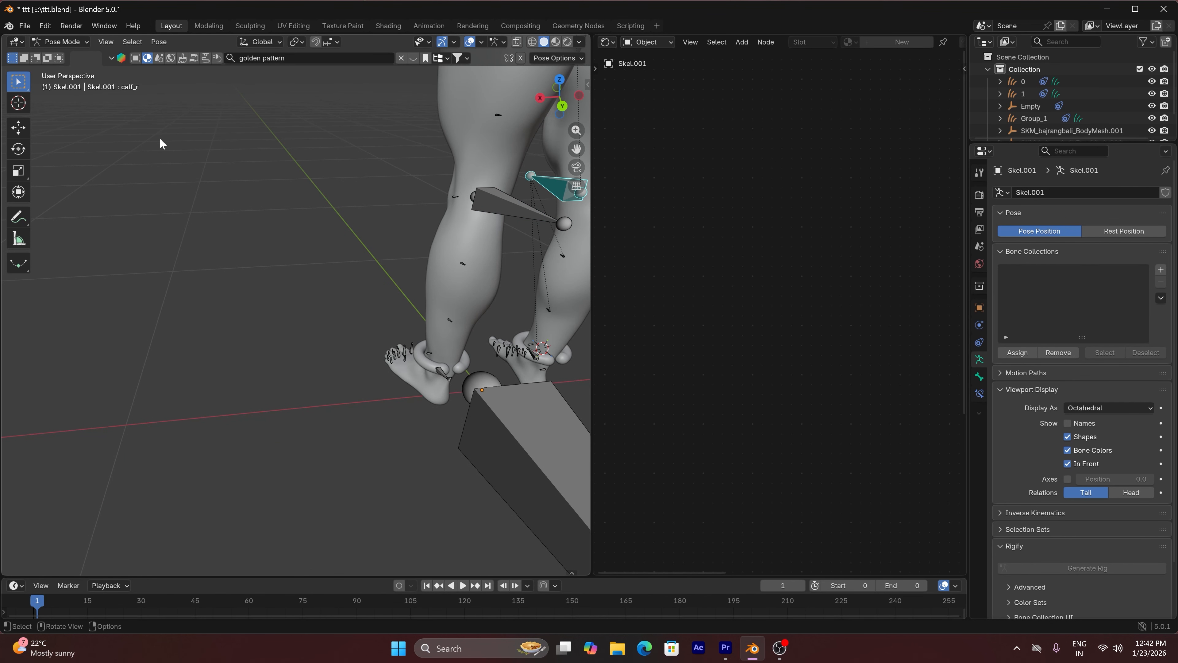
left_click(82, 42)
left_click(77, 56)
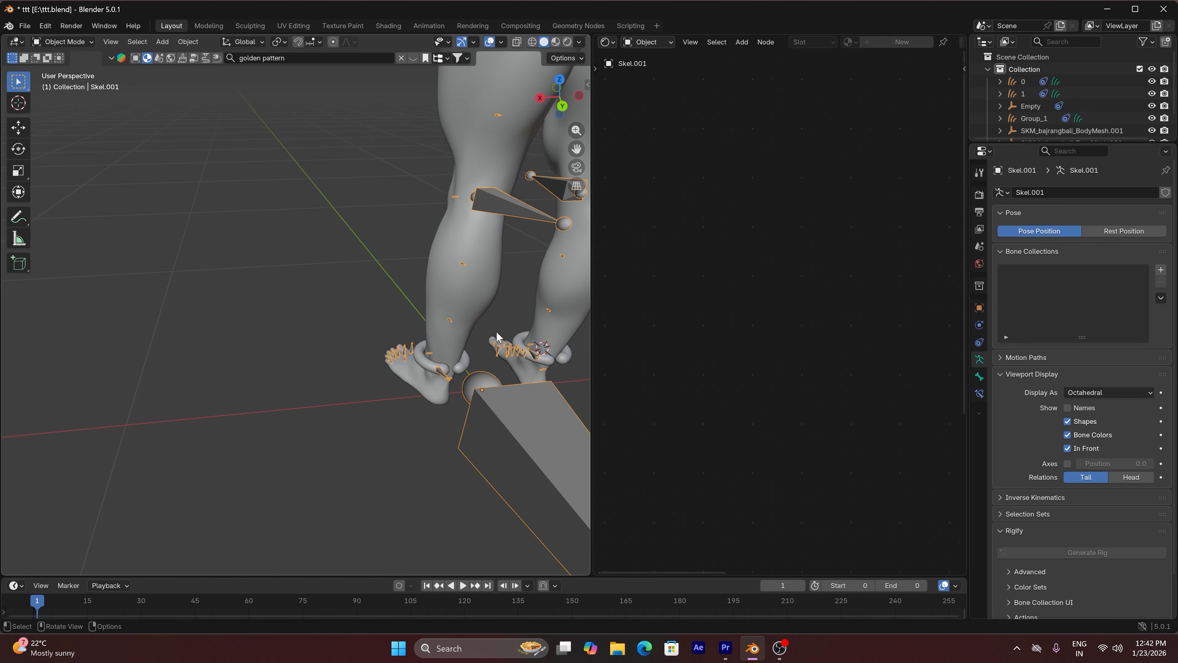
Select the mirrored anklets object Torus.001 and bring up the object constraints available to add to it
left_click(434, 368)
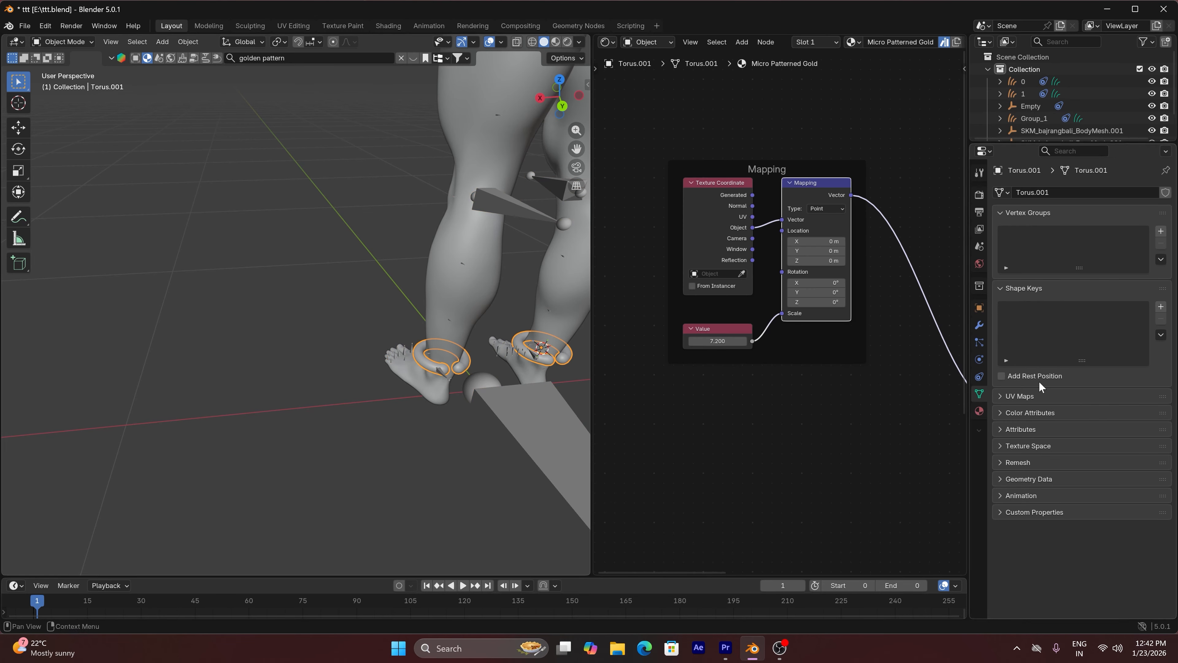
left_click(979, 377)
left_click(1116, 191)
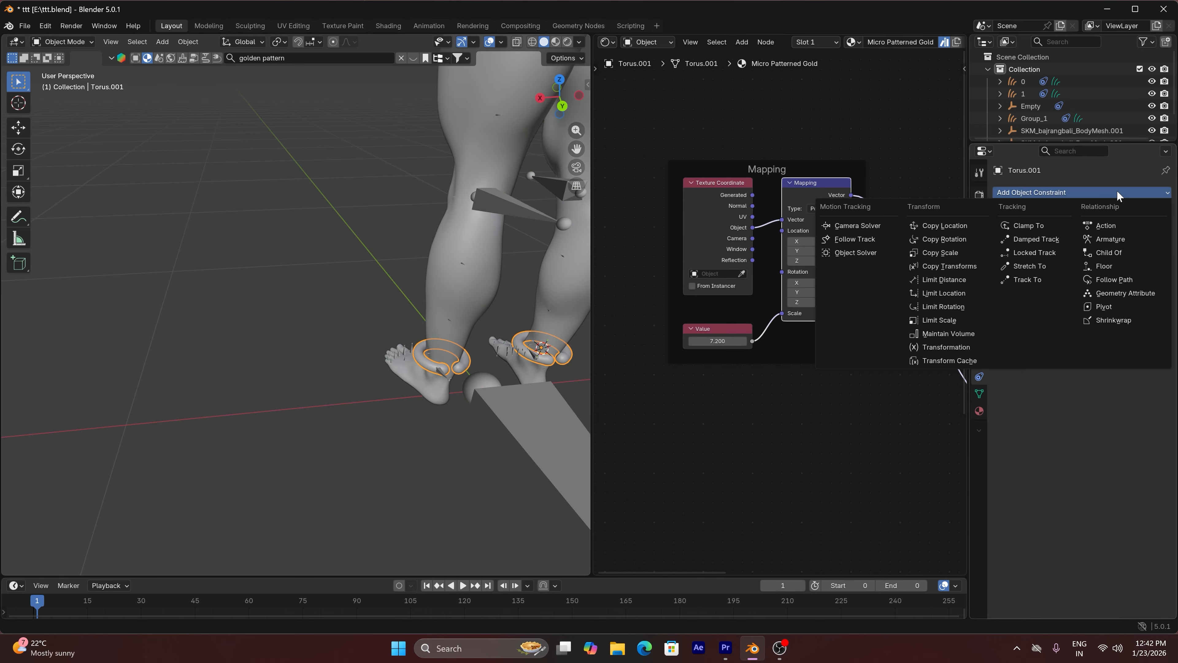
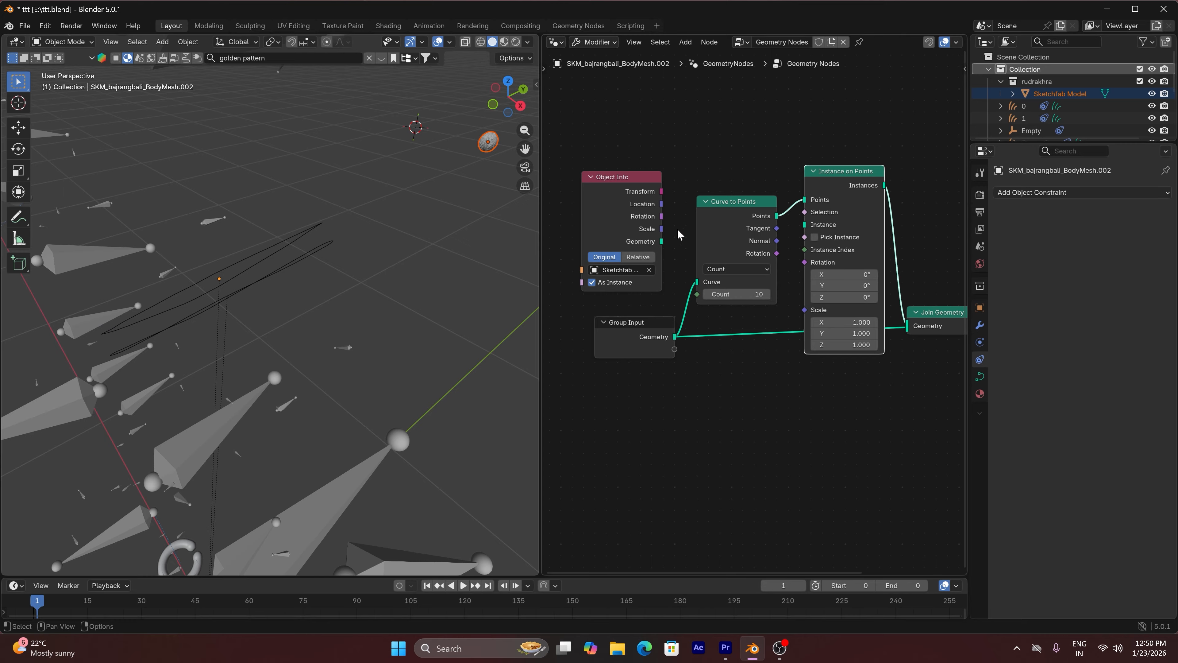
Feed the Object Info geometry into Instance on Points, enable Pick Instance, and drive the instance scale with a Value node of 72.7
left_click_drag(661, 242, 719, 235)
left_click_drag(805, 227, 805, 227)
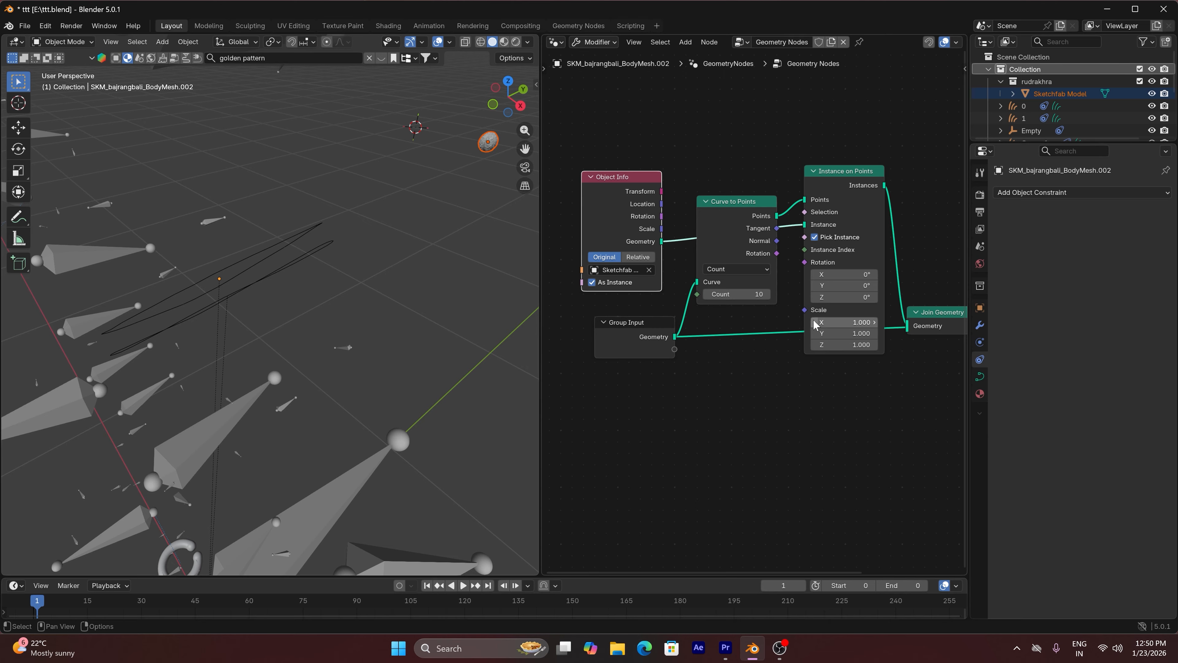
left_click_drag(839, 322, 613, 339)
left_click(644, 369)
left_click(722, 386)
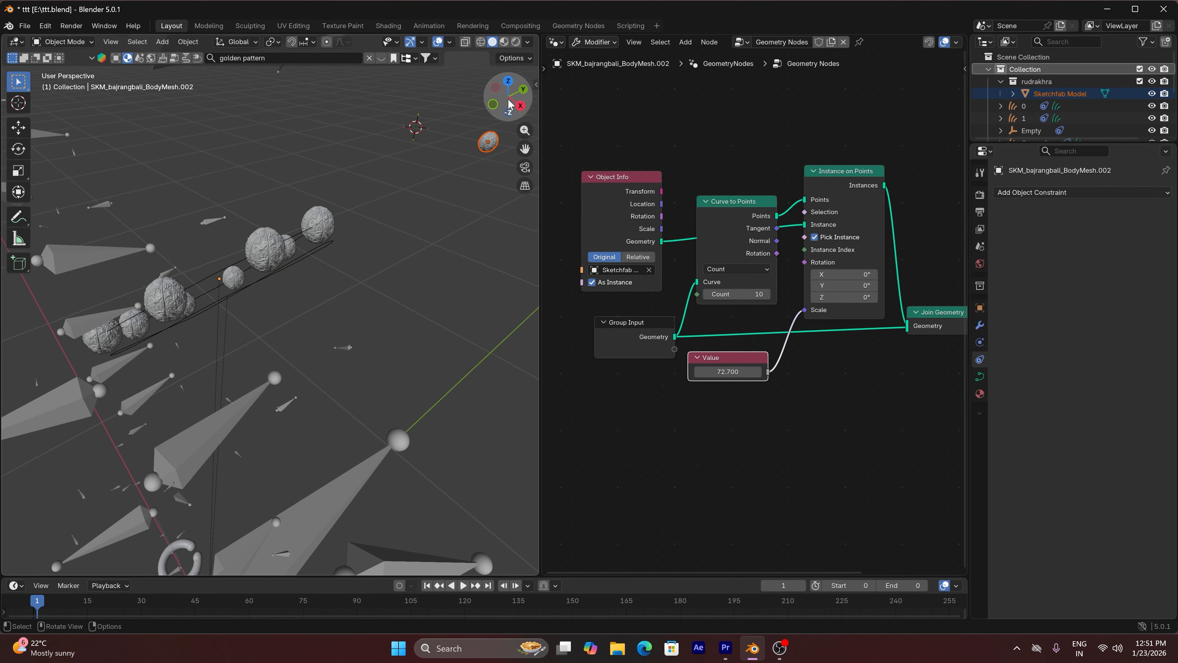
Add an Align Rotation to Vector node, link the curve Tangent to its Vector, and its output to the Instance on Points rotation
mouse_move(511, 100)
left_mouse_down()
mouse_move(477, 74)
mouse_move(499, 112)
left_mouse_up()
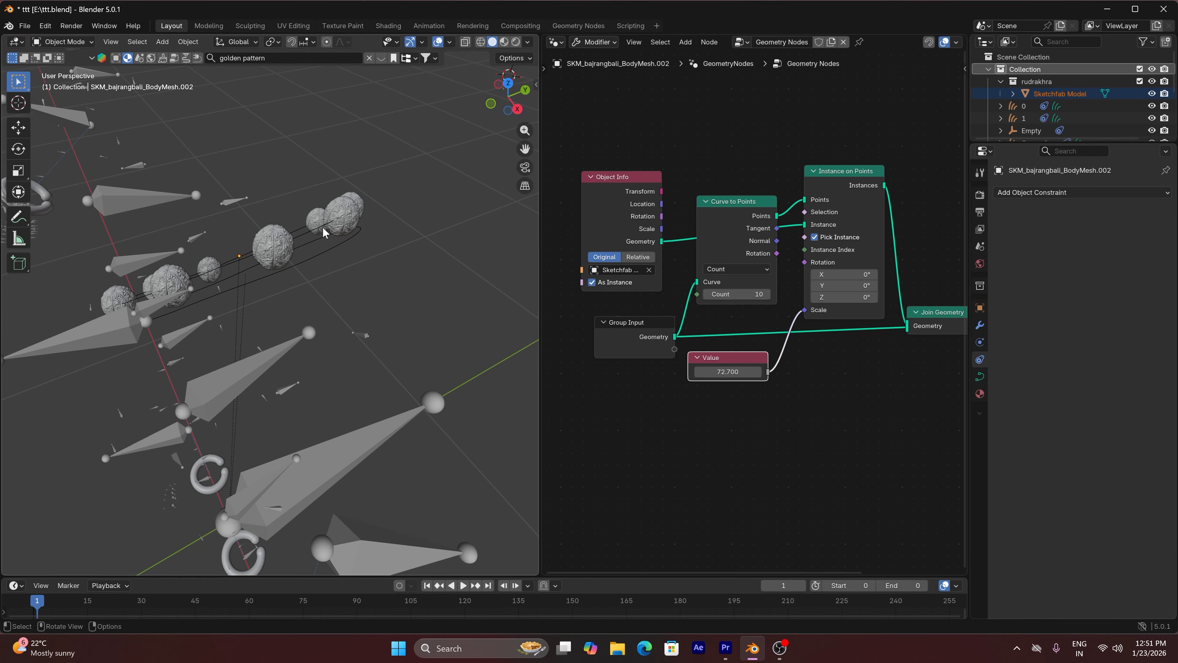
left_click_drag(740, 201, 730, 178)
key("shift+a")
type("ALI")
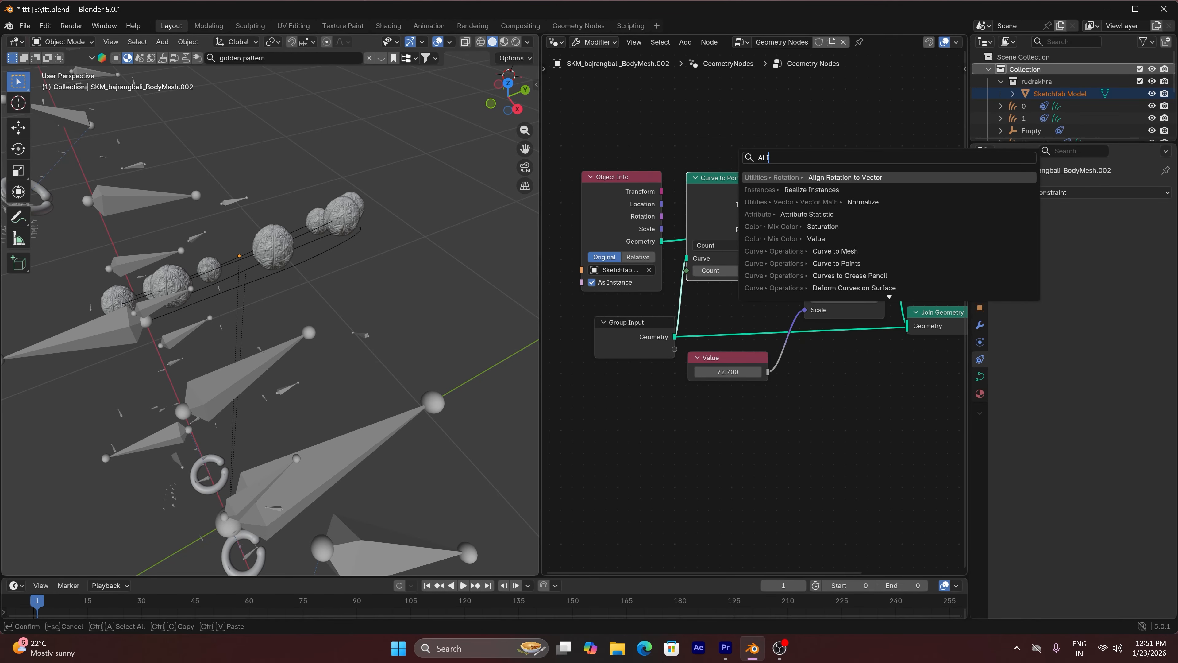
key("Return")
left_click(780, 107)
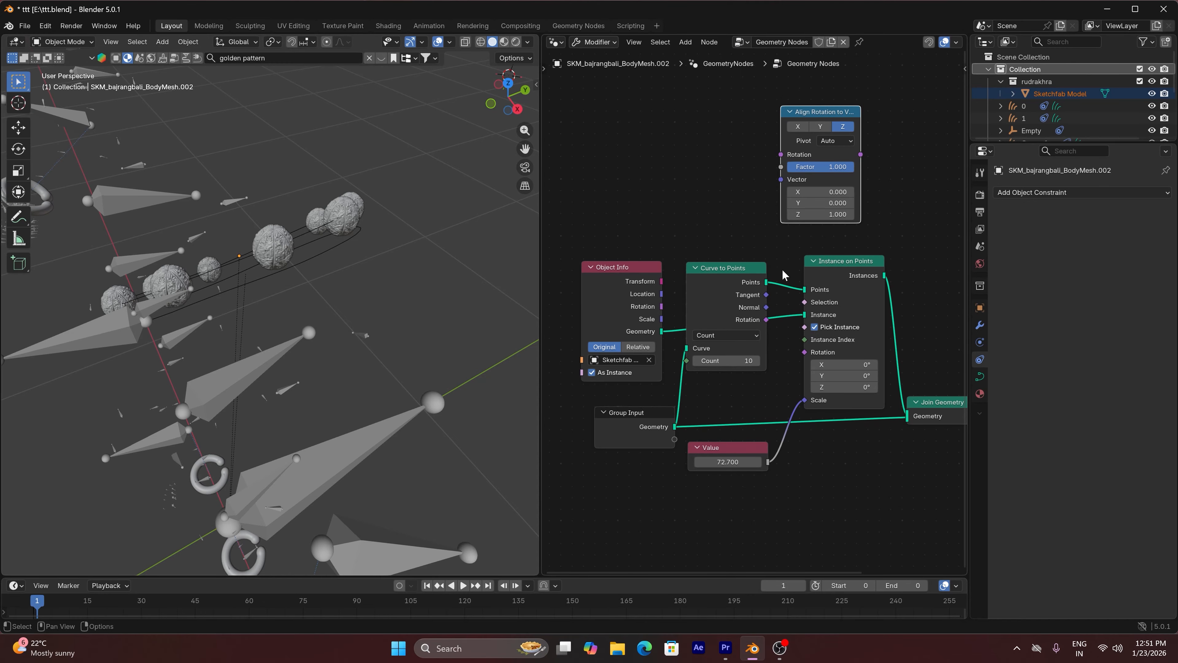
left_click_drag(765, 296, 769, 238)
left_click_drag(777, 185, 780, 180)
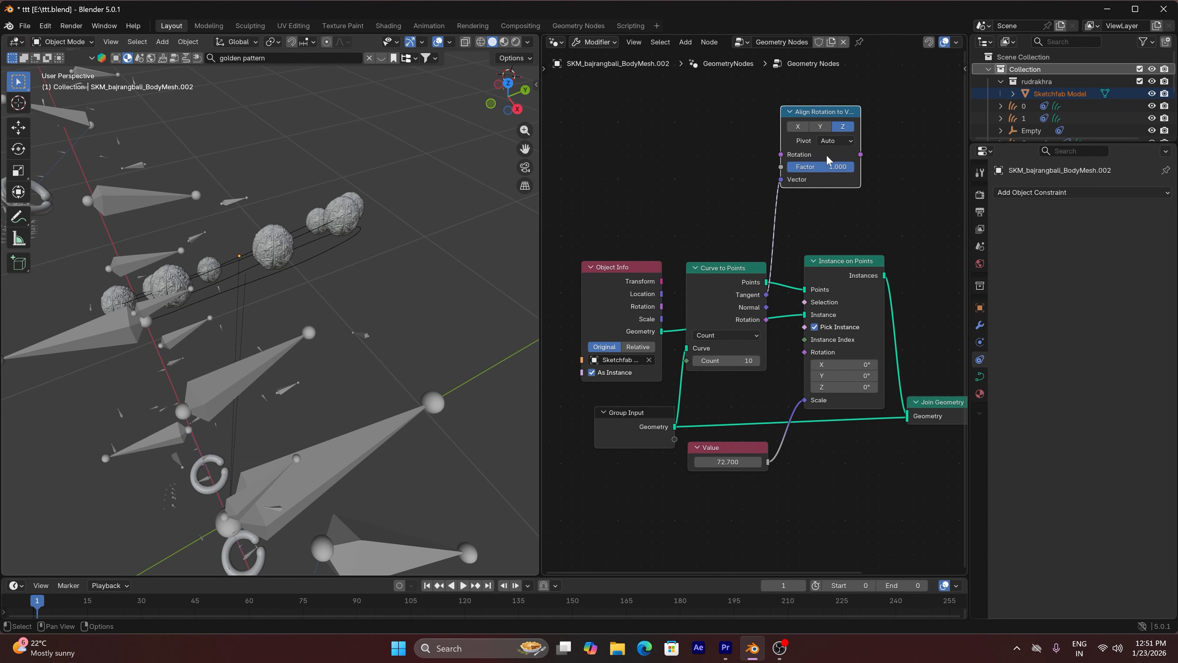
left_click_drag(860, 155, 805, 353)
Set the Curve to Points count to 24 to fill the ring with beads
left_click_drag(508, 93, 610, 16)
scroll(194, 335, "down", 3)
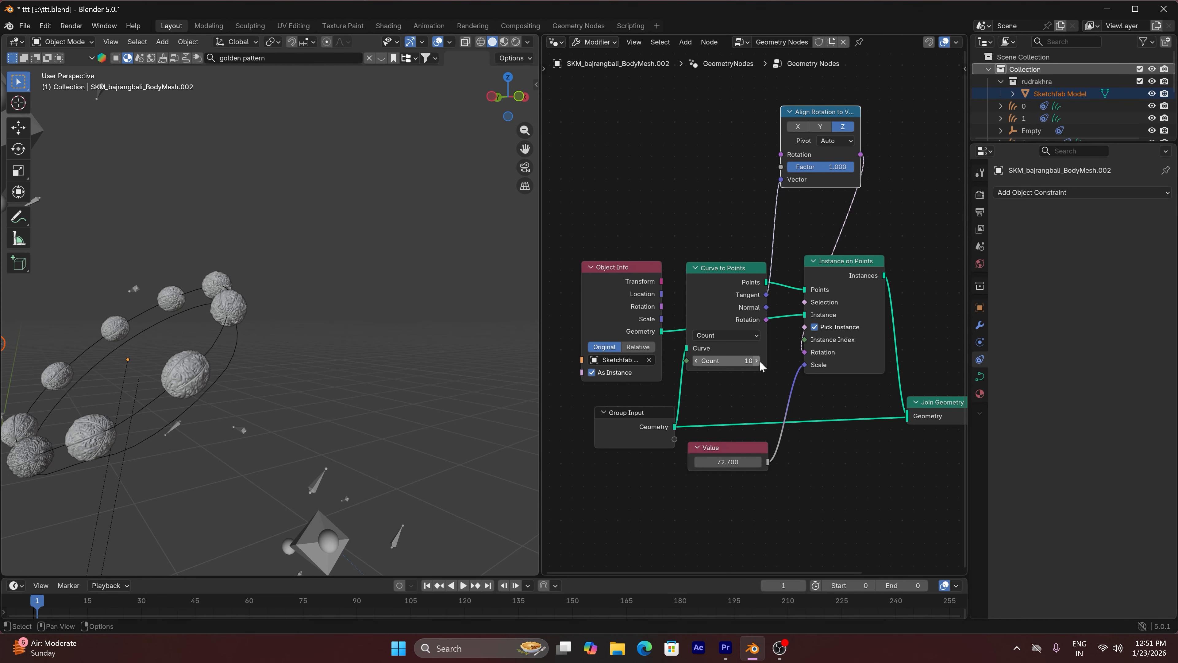
mouse_move(749, 360)
left_mouse_down()
mouse_move(807, 360)
mouse_move(762, 364)
left_mouse_up()
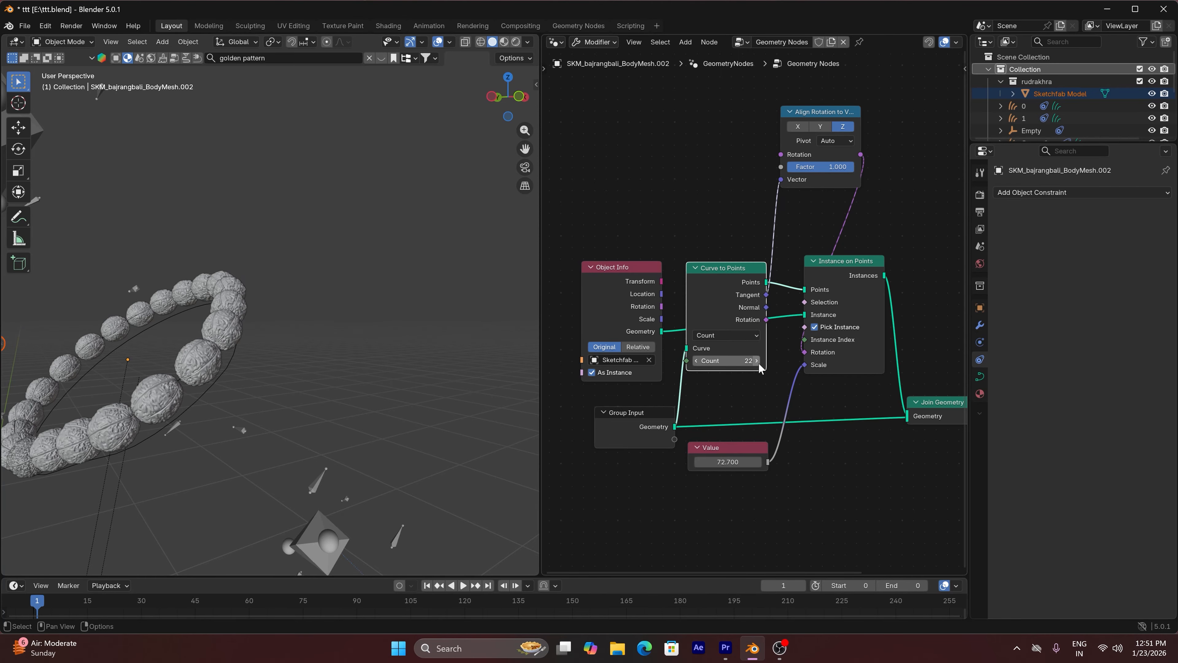
left_click(757, 362)
left_click(758, 362)
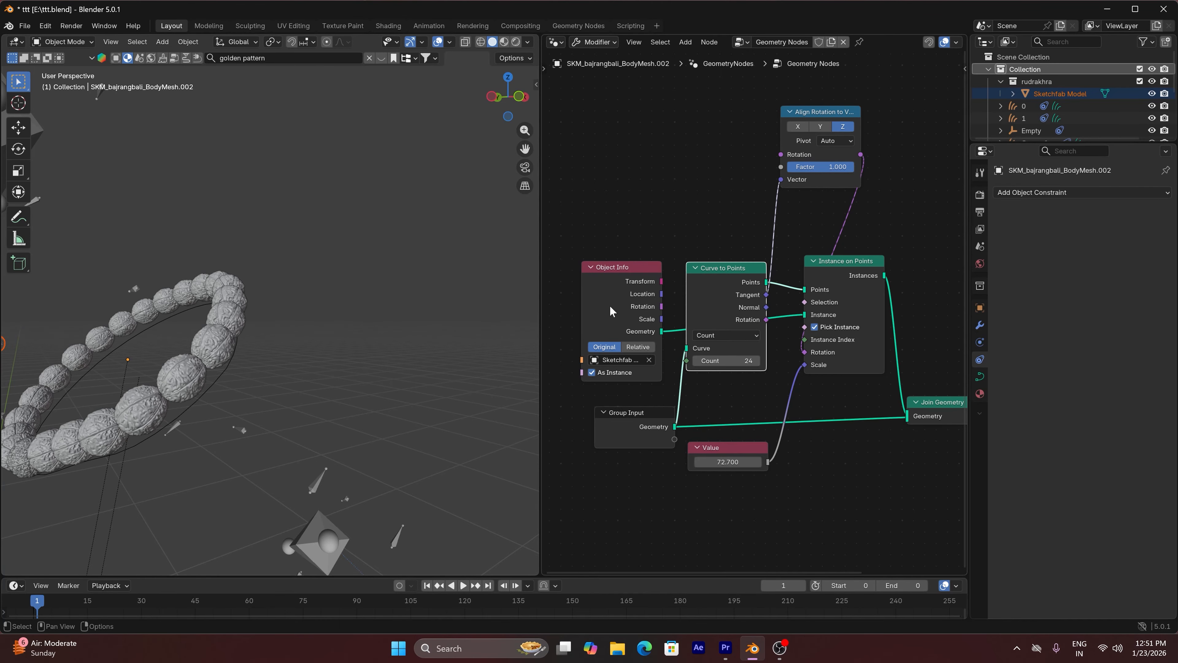
Unhide all hidden objects so the body surrounds the bead armlet, and clear the selection
left_click_drag(501, 99, 464, 121)
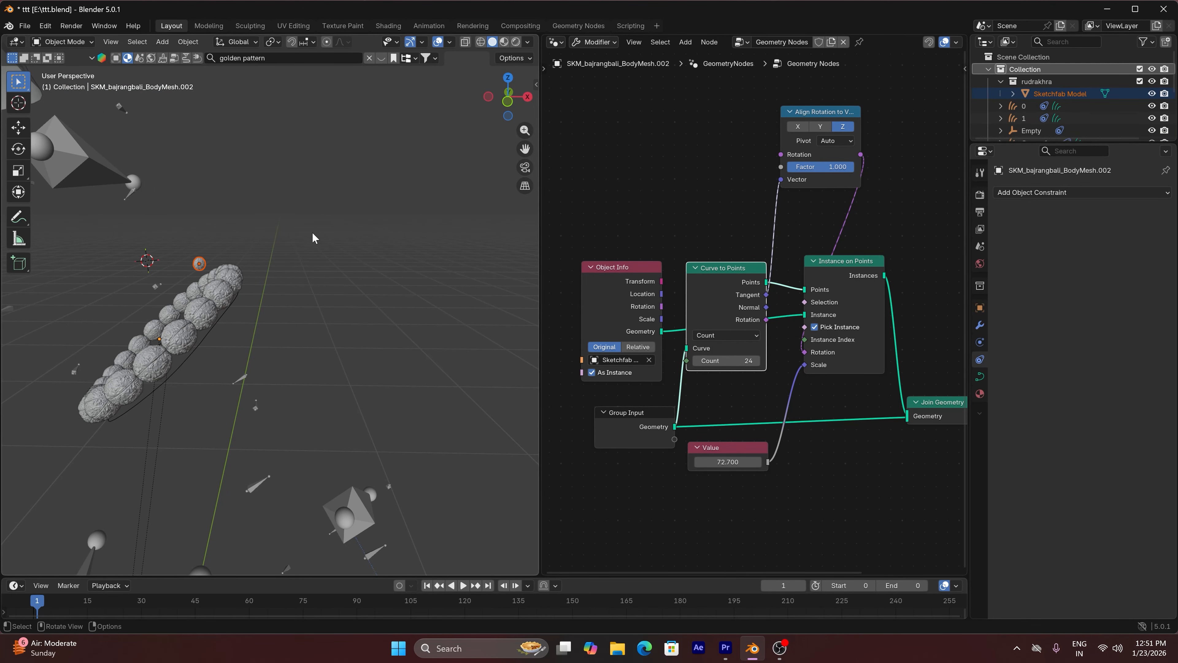
key("slash")
key("slash")
key("alt+h")
left_click(297, 272)
scroll(379, 213, "down", 1)
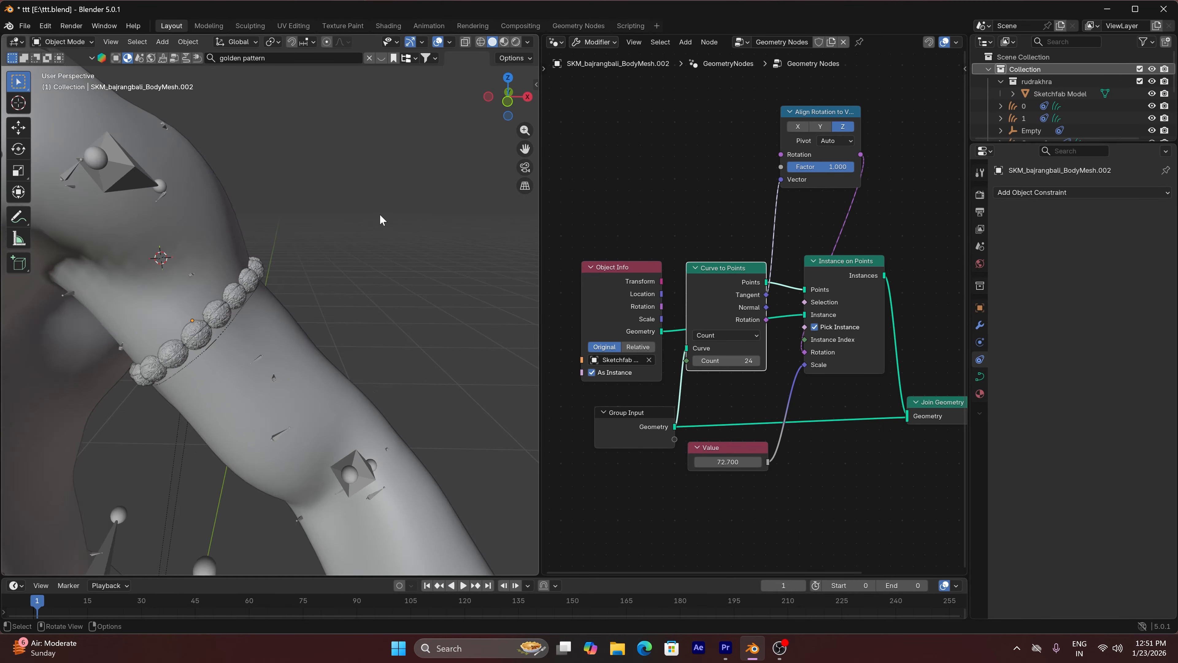
Examine the bead armlet on the character in rendered shading without overlays, and return to solid shading with overlays
scroll(380, 213, "down", 5)
scroll(308, 262, "up", 5)
scroll(325, 251, "up", 1)
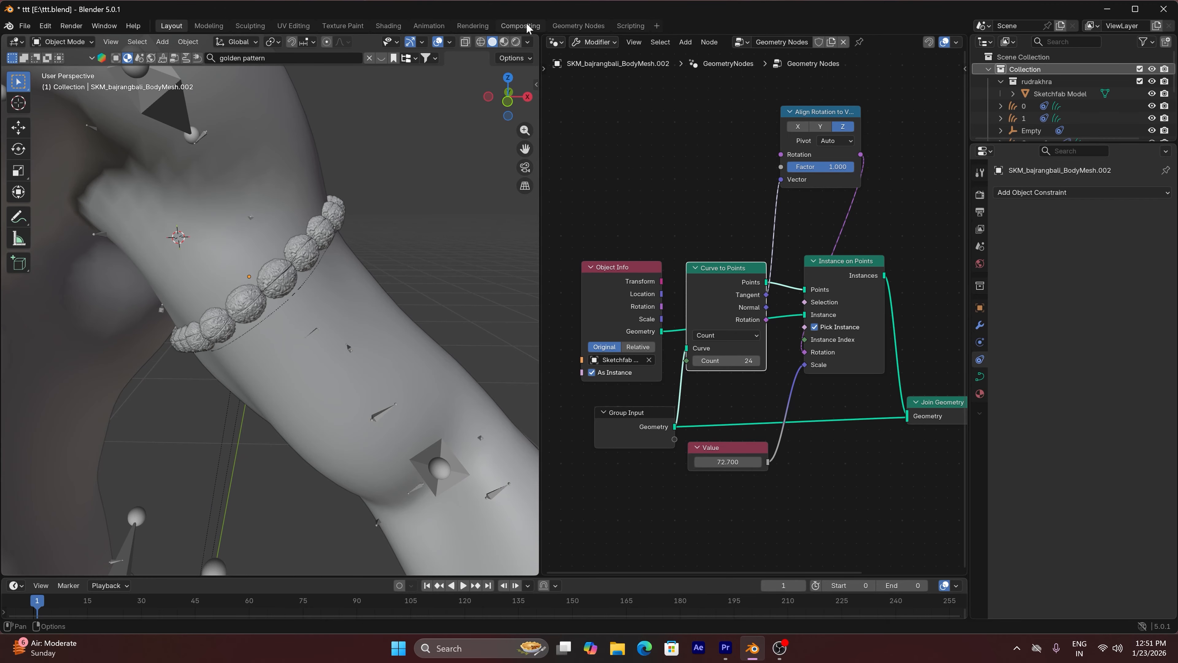
left_click(514, 42)
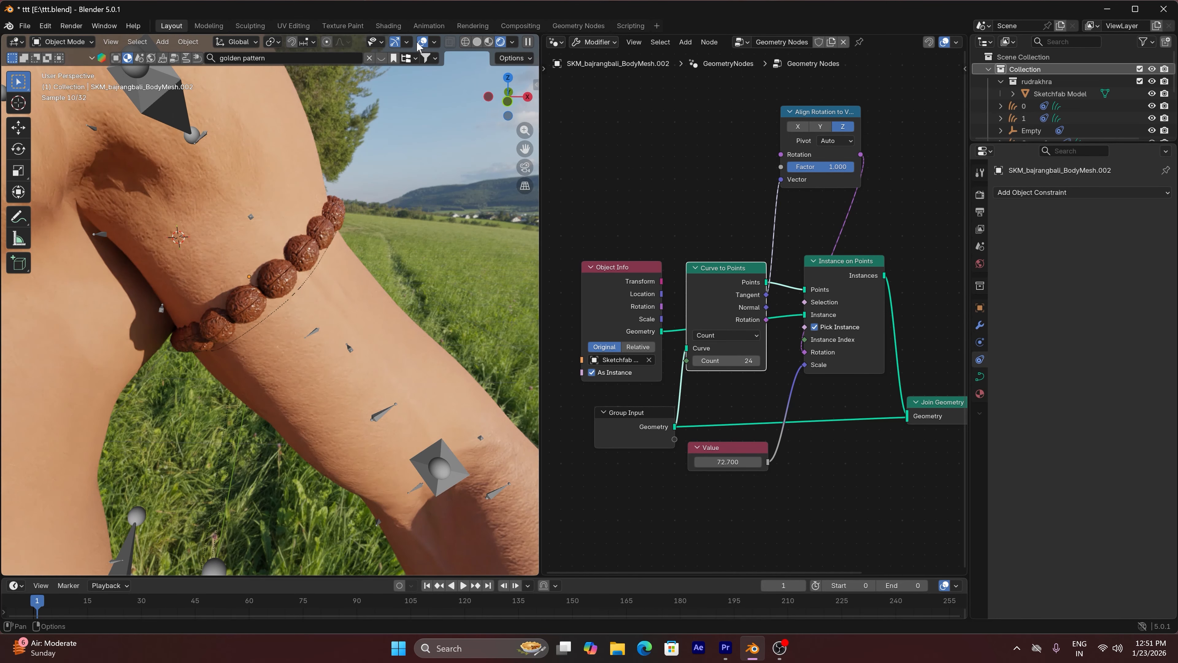
left_click(421, 43)
scroll(403, 181, "down", 4)
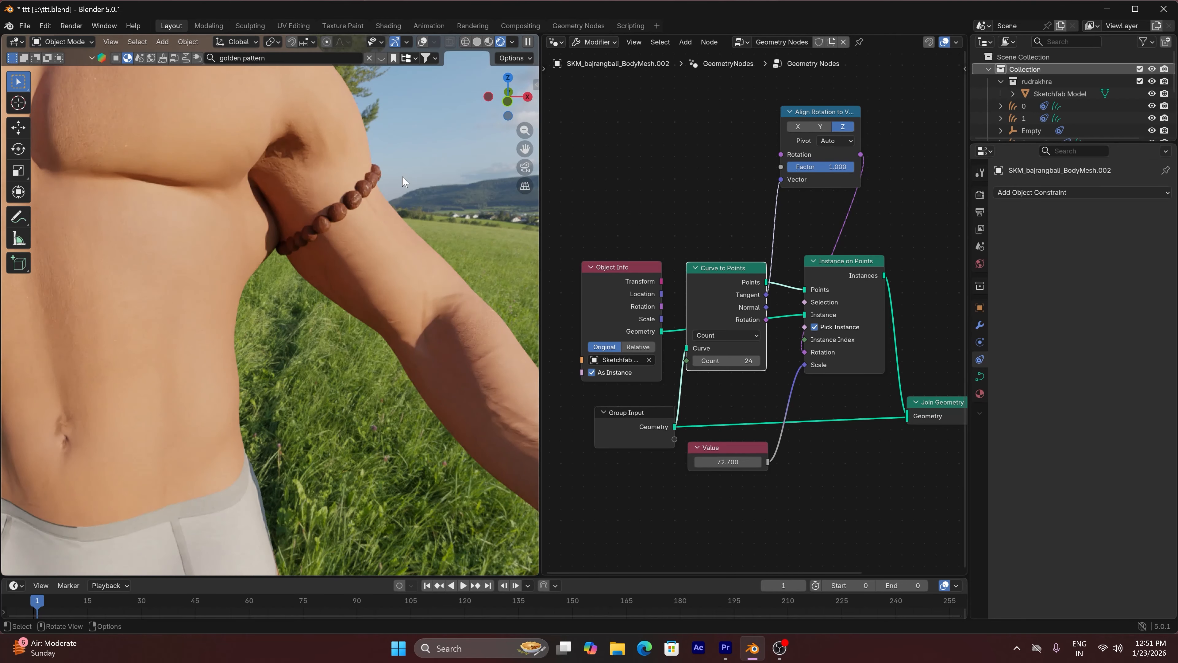
scroll(404, 181, "down", 3)
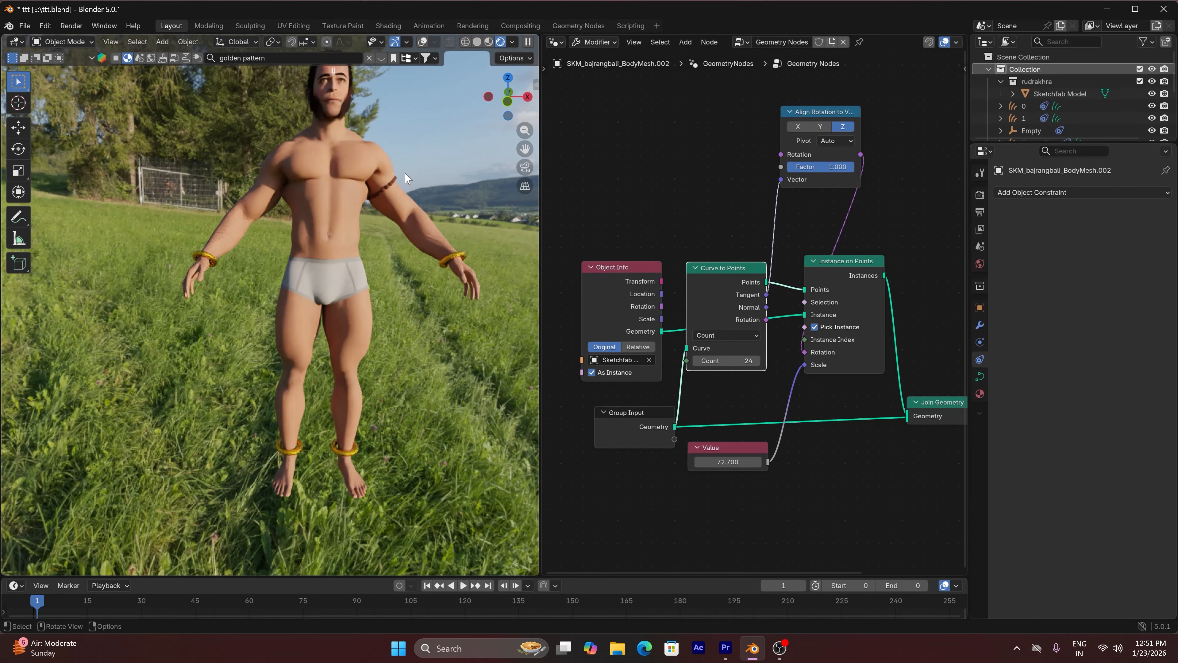
scroll(405, 179, "up", 10)
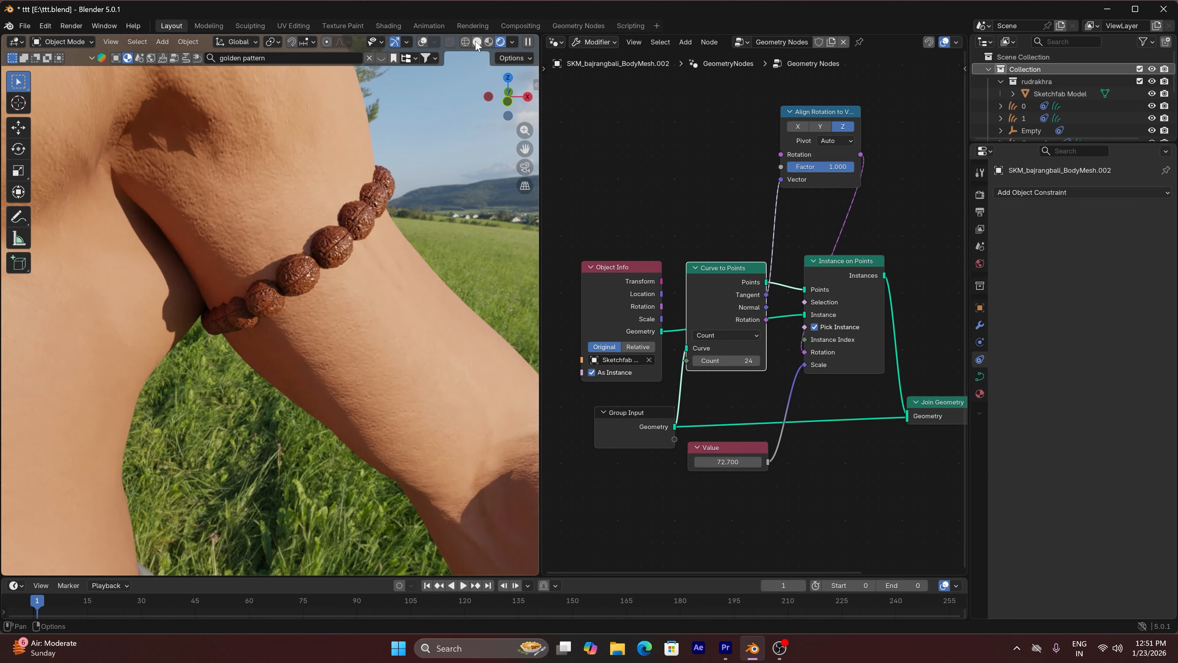
left_click(476, 42)
scroll(427, 128, "up", 2)
left_click(437, 42)
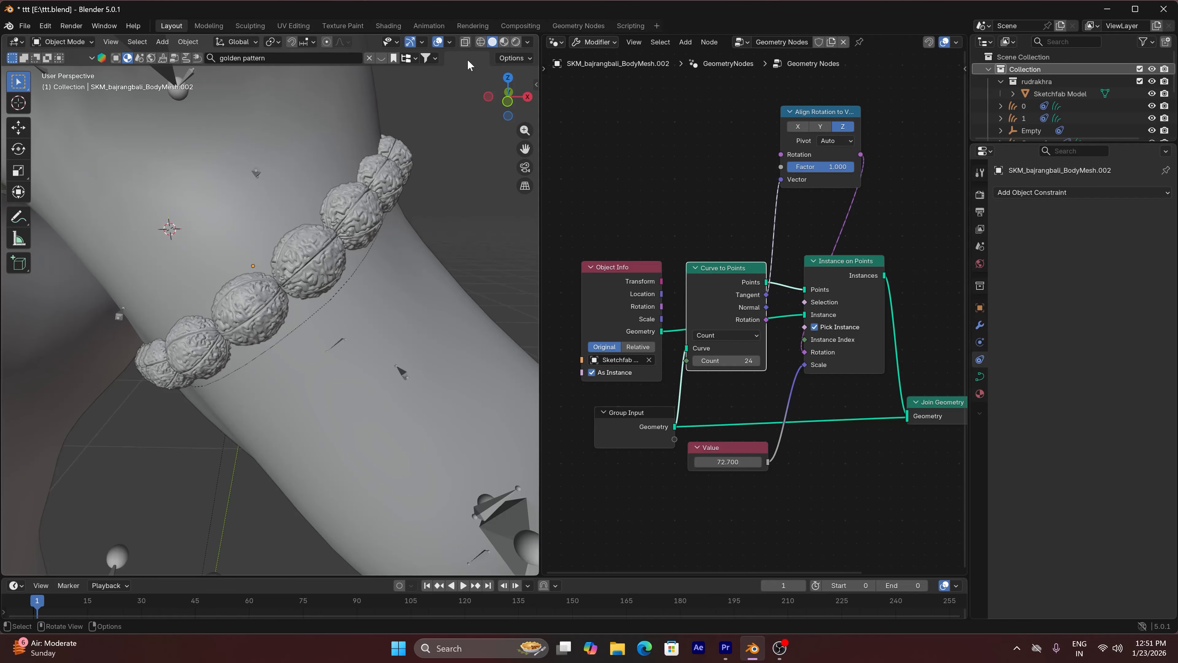
Scale the bead armlet on the upper arm up by about 1.055
middle_click_drag(417, 186, 302, 222)
left_click(389, 204)
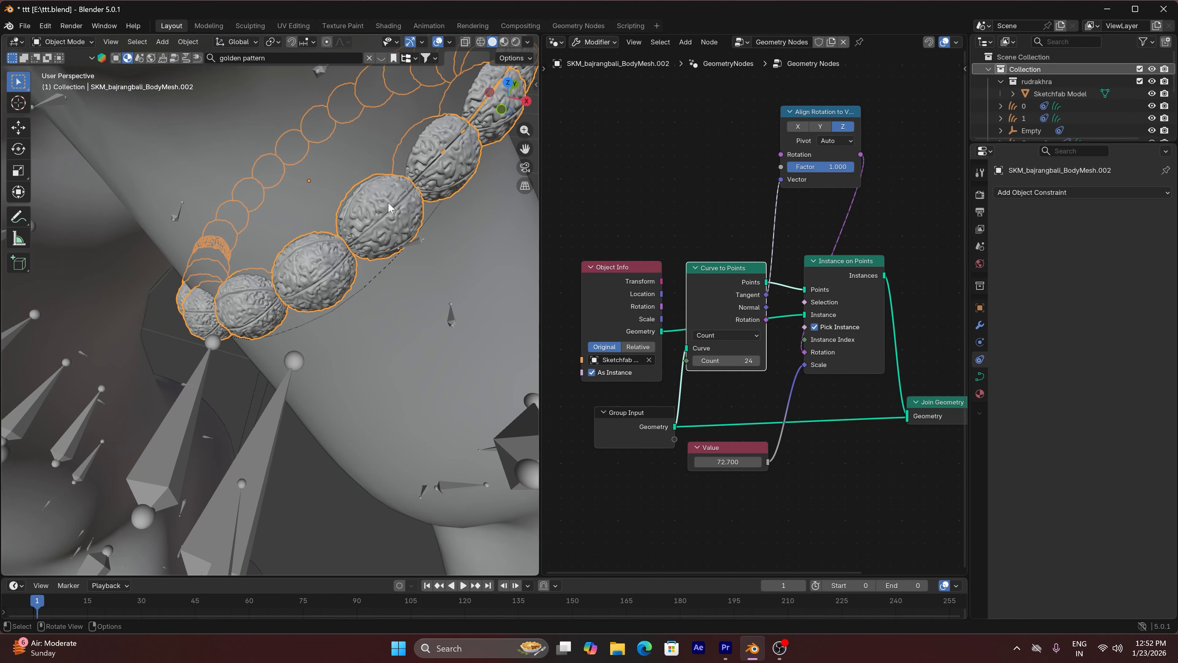
key("s")
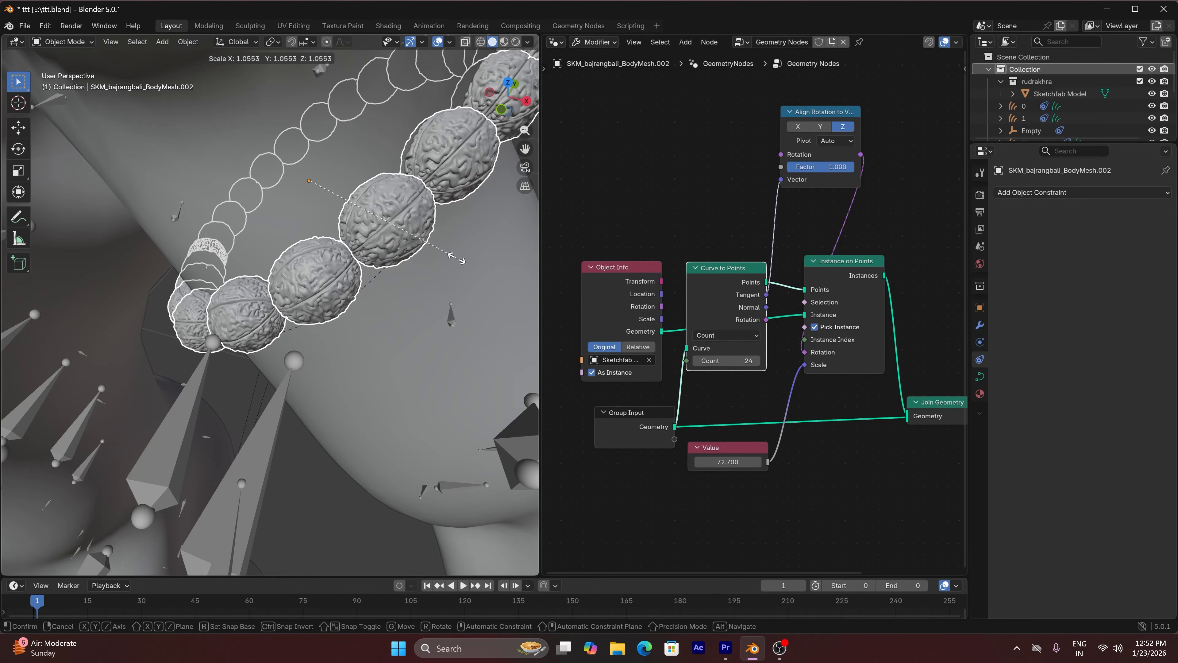
left_click(460, 258)
scroll(450, 230, "down", 2)
scroll(470, 150, "down", 1)
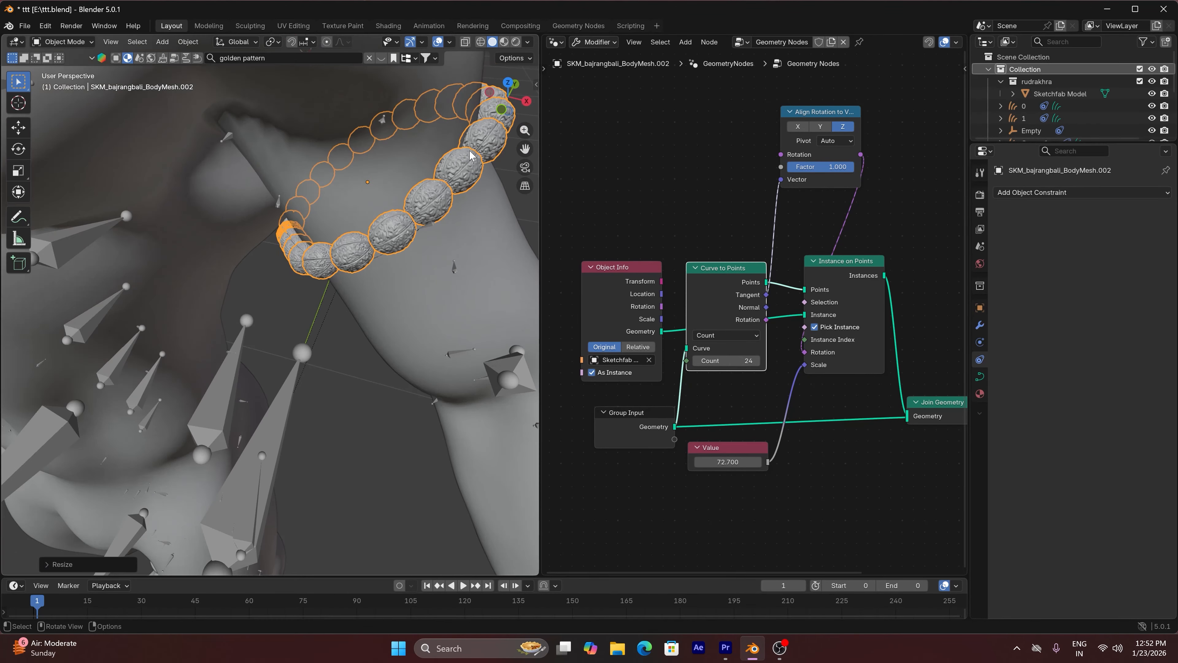
Enlarge the bead armlet a little more so its beads clear the arm surface, and deselect it
mouse_move(500, 110)
left_mouse_down()
mouse_move(278, 51)
mouse_move(514, 99)
left_mouse_up()
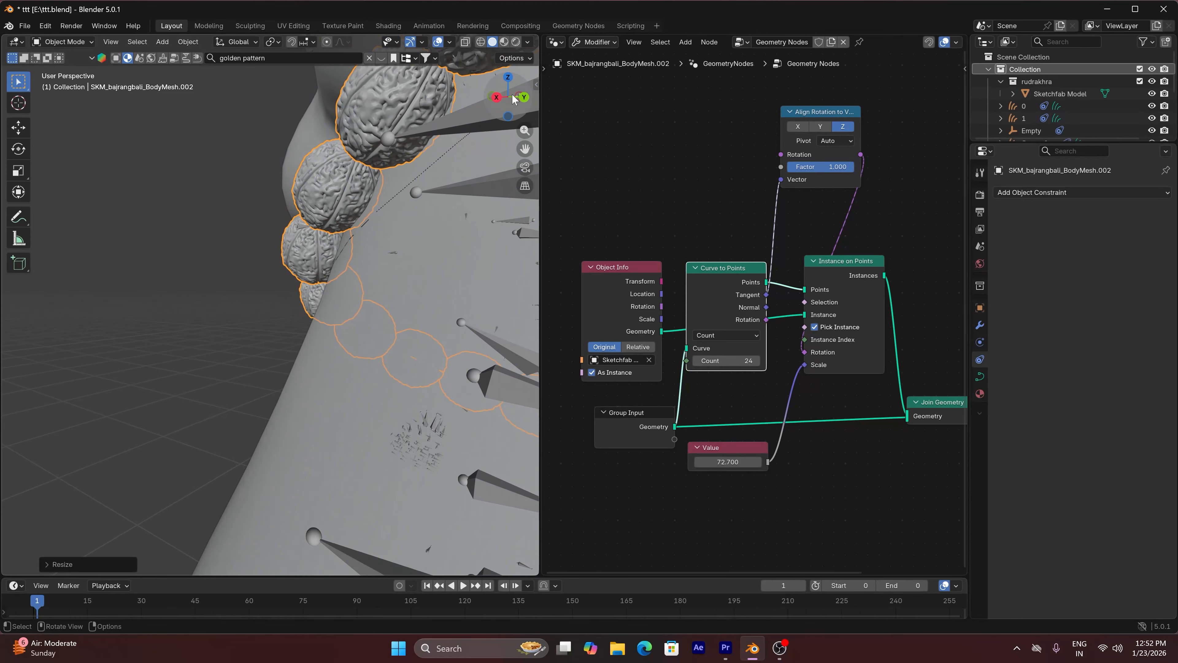
key("s")
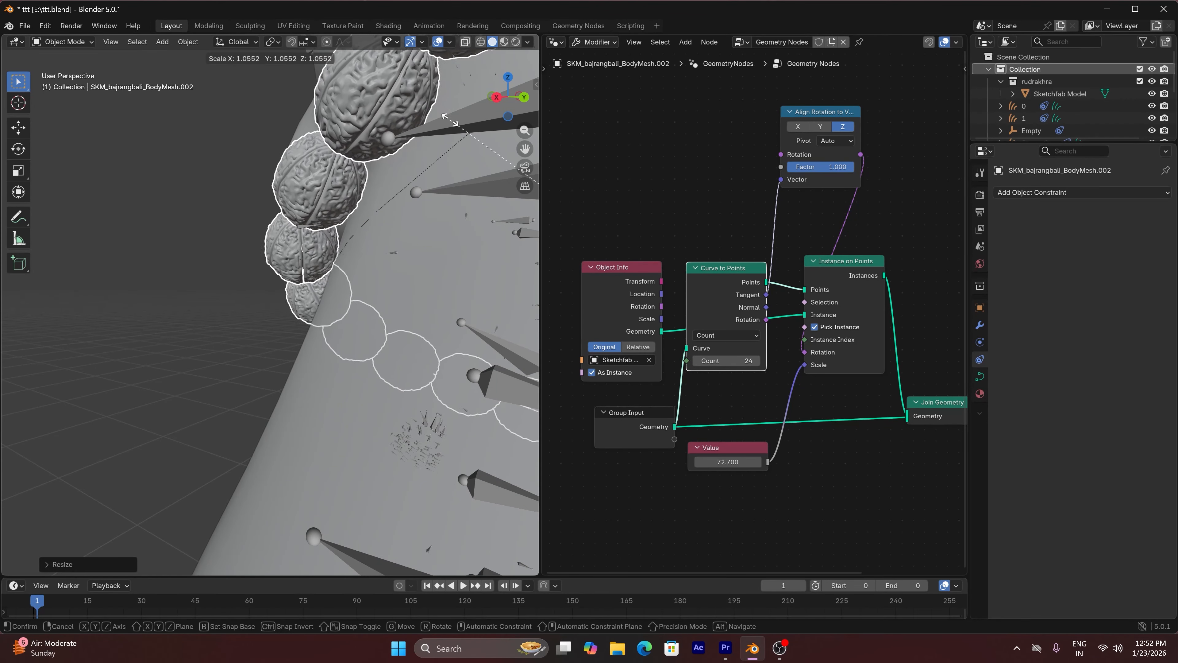
left_click(395, 141)
scroll(397, 145, "down", 7)
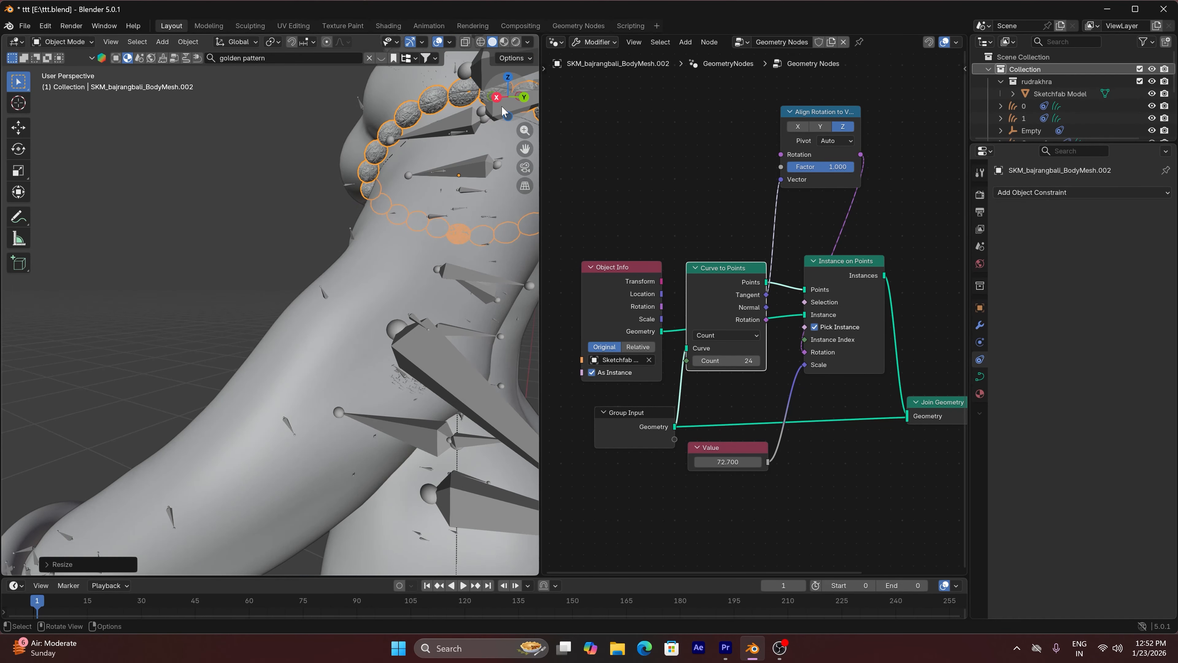
left_click_drag(504, 109, 459, 162)
left_click(473, 148)
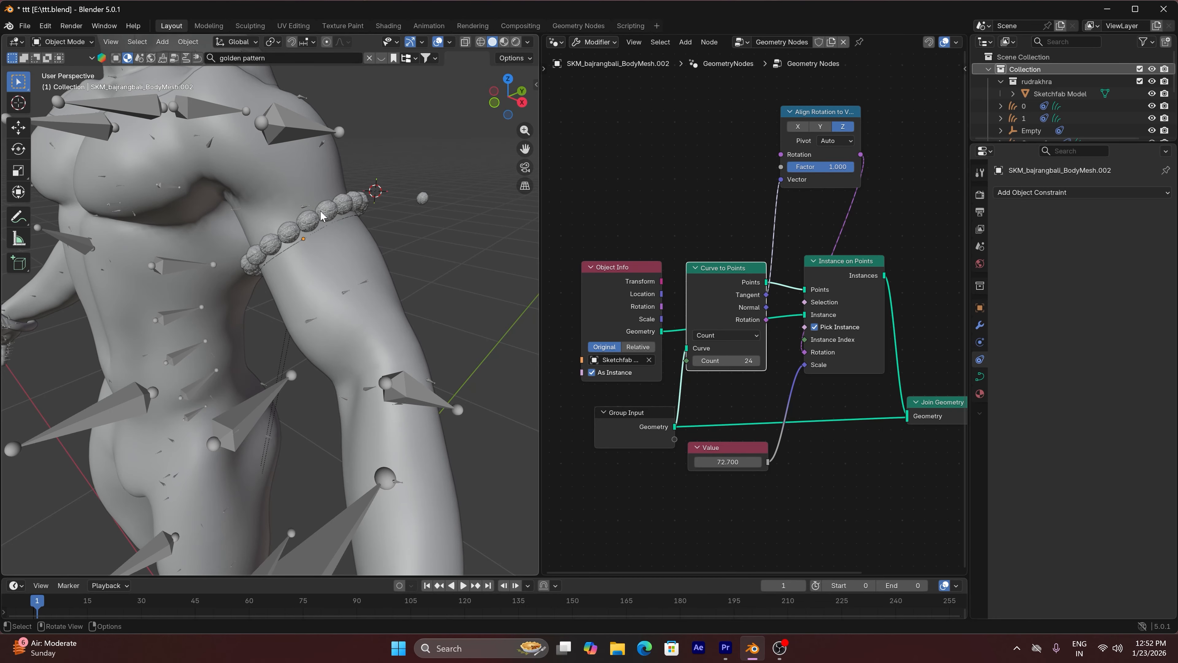
Show the armlet in rendered shading and add a Random Value node above the Curve to Points node
scroll(321, 215, "up", 2)
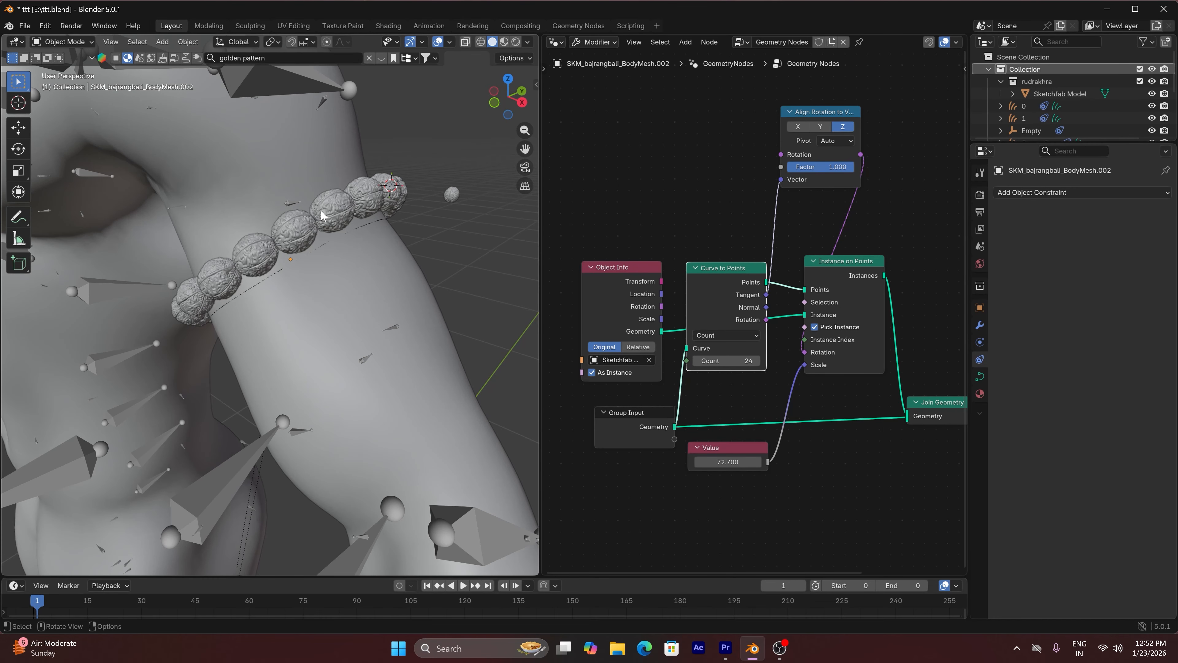
left_click(514, 42)
key("shift+a")
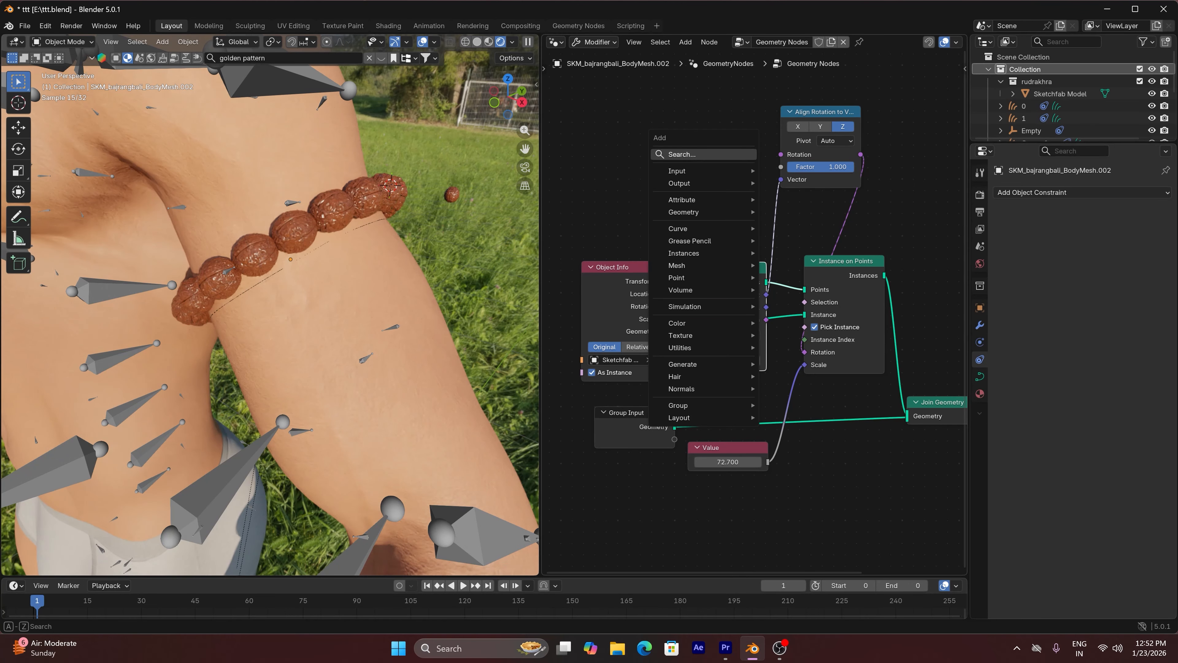
type("RA")
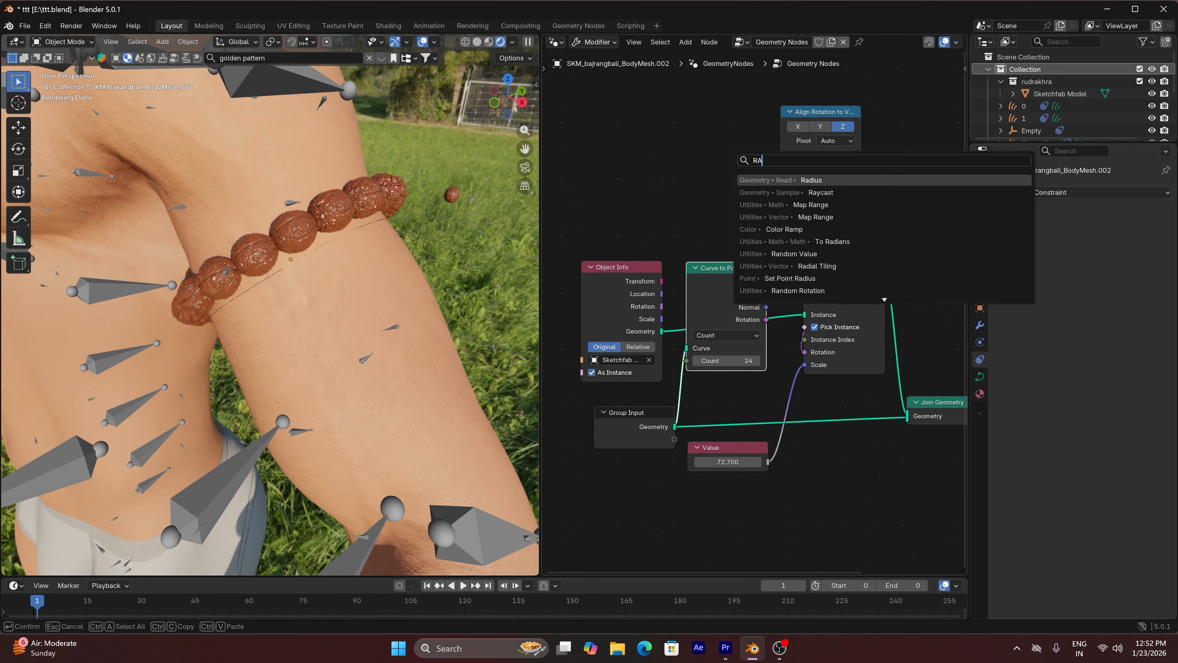
key("Down")
key("Down")
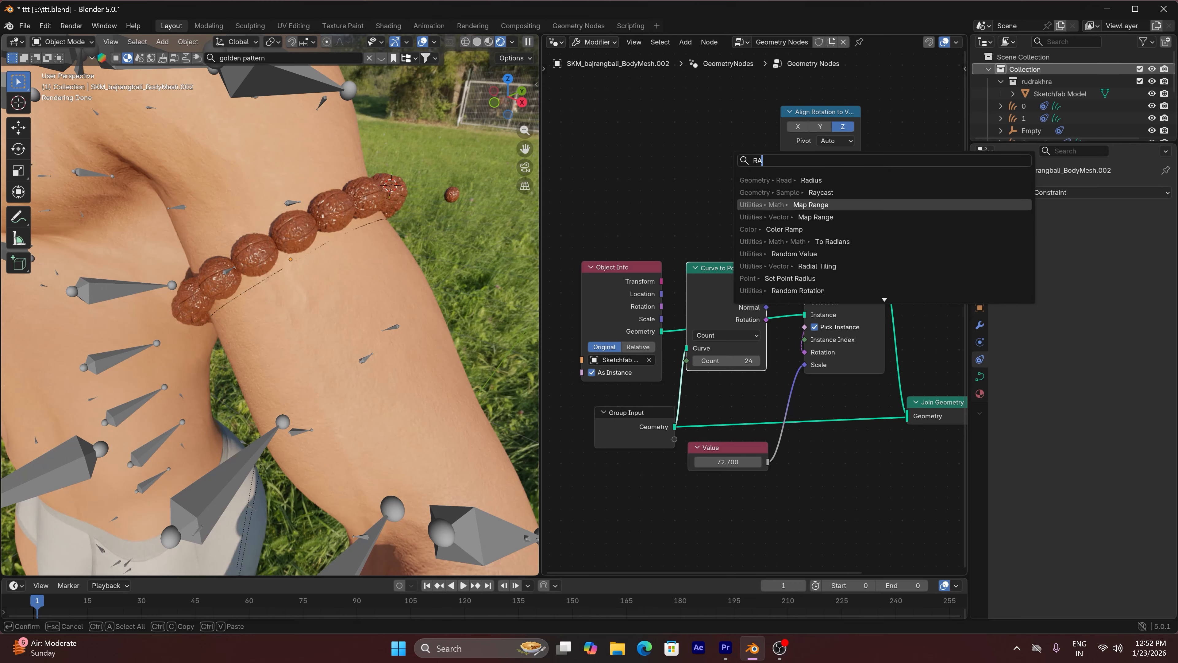
key("Down")
key("Down")
key("Down")
key("Down")
key("Return")
left_click(666, 144)
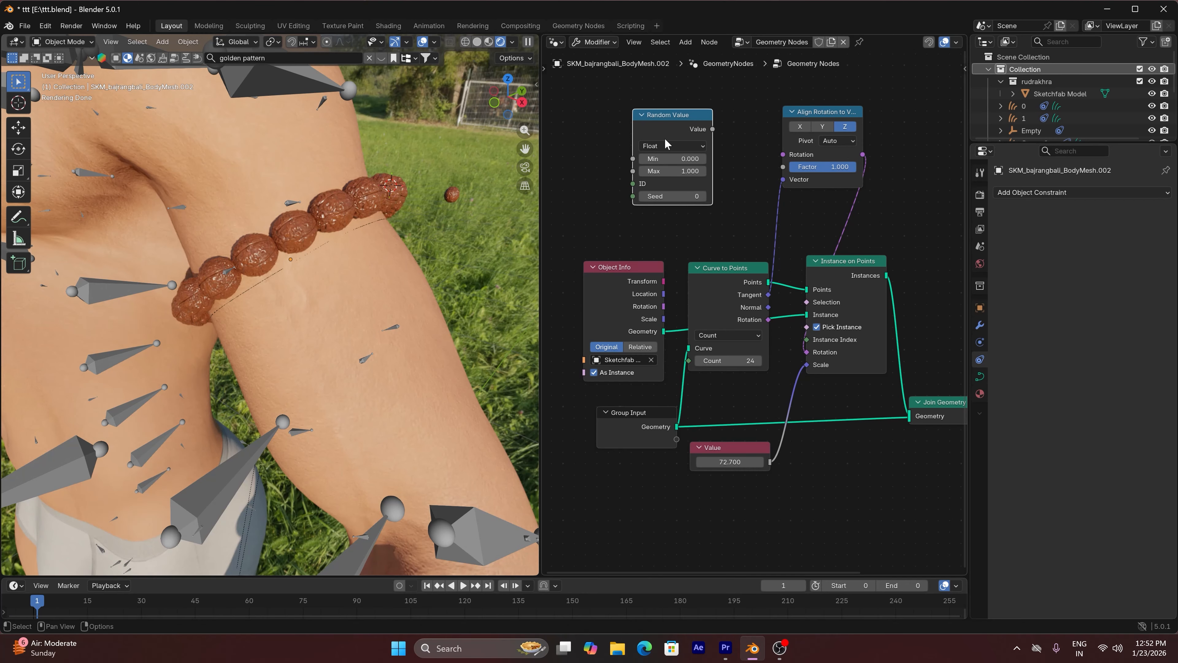
Switch the Random Value node to Vector and link its value to the Rotation input of Align Rotation to Vector
left_click(666, 145)
left_click(673, 217)
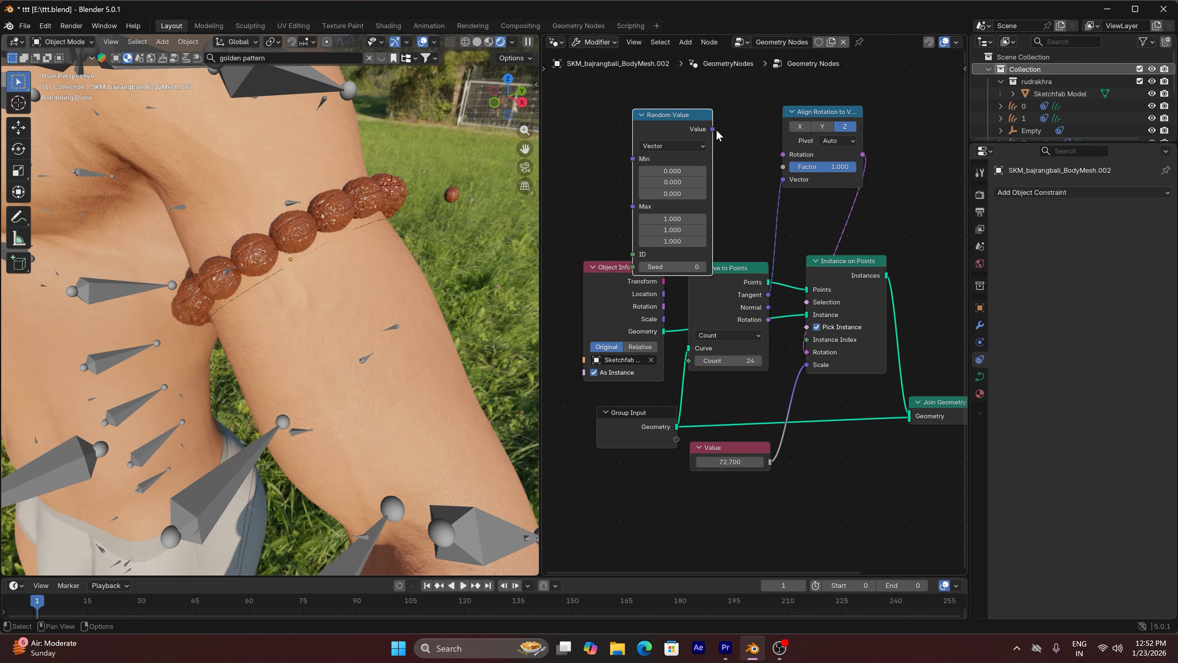
left_click_drag(714, 130, 783, 154)
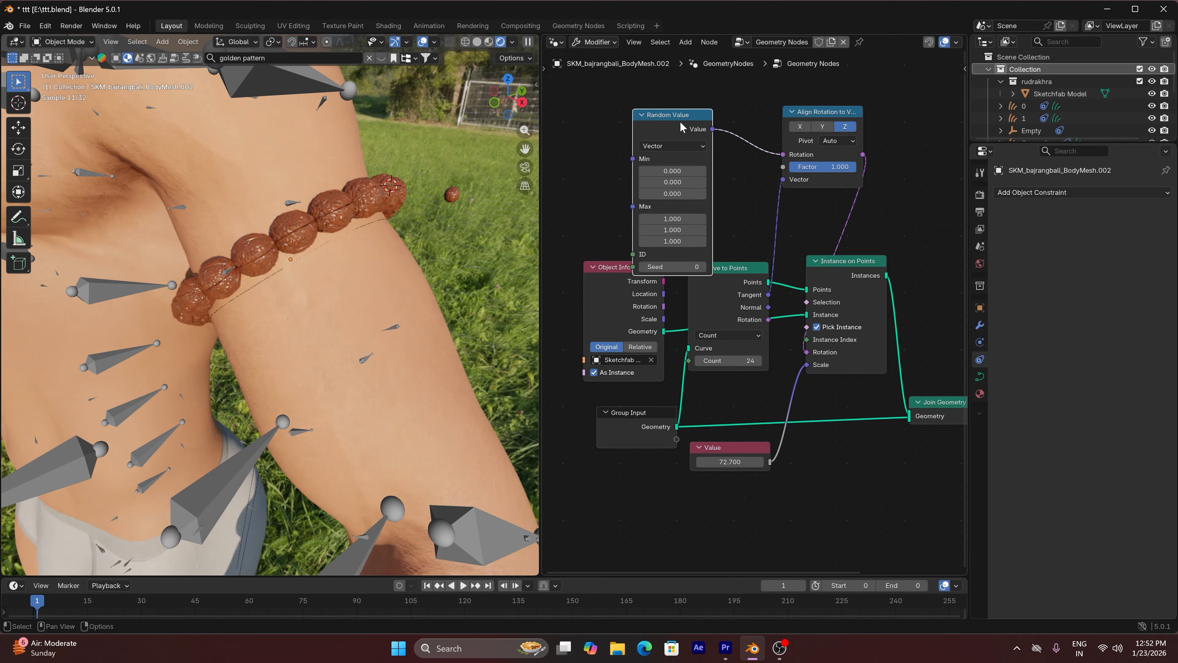
Move the Random Value node clear, set its Max to 0, 0, 37.9 and Min Z to -4.4, and use solid shading
left_click_drag(684, 118, 681, 98)
left_click_drag(676, 197, 675, 209)
type("0")
key("Return")
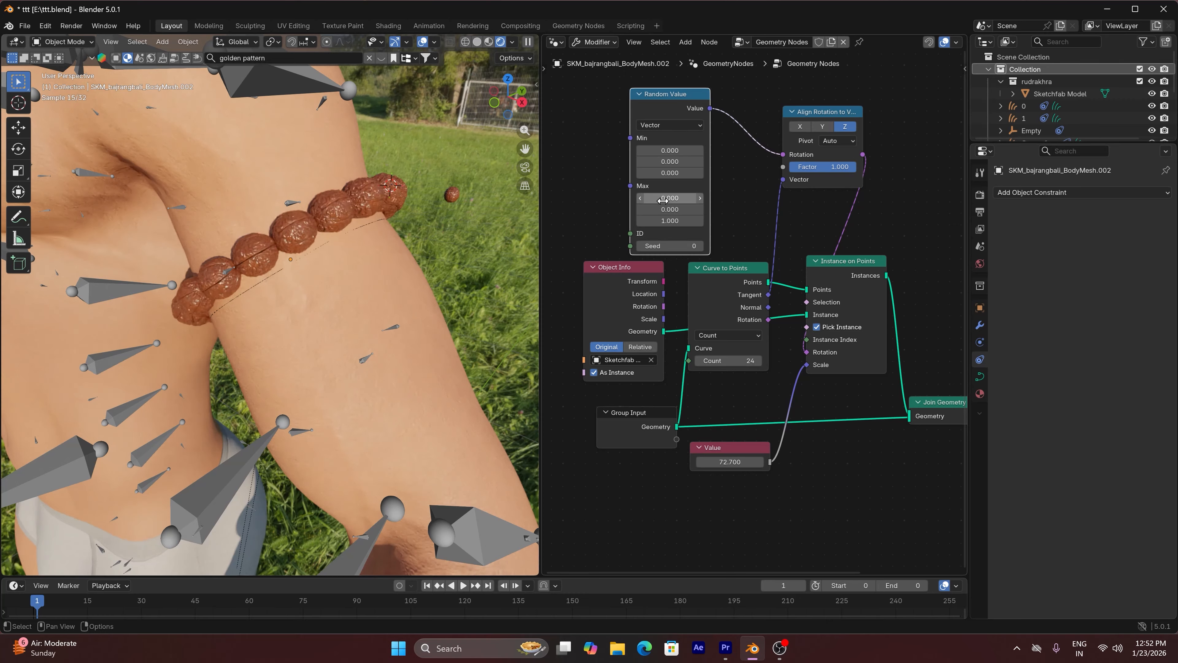
left_click_drag(669, 221, 705, 221)
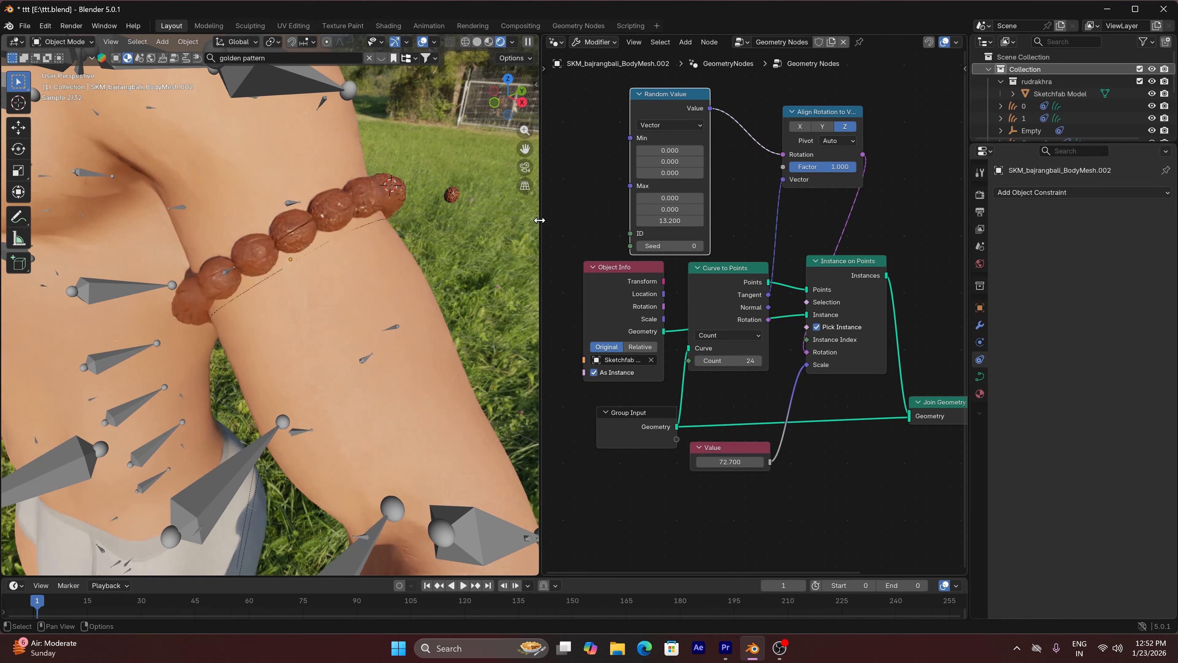
left_click(478, 43)
left_click_drag(673, 221, 775, 221)
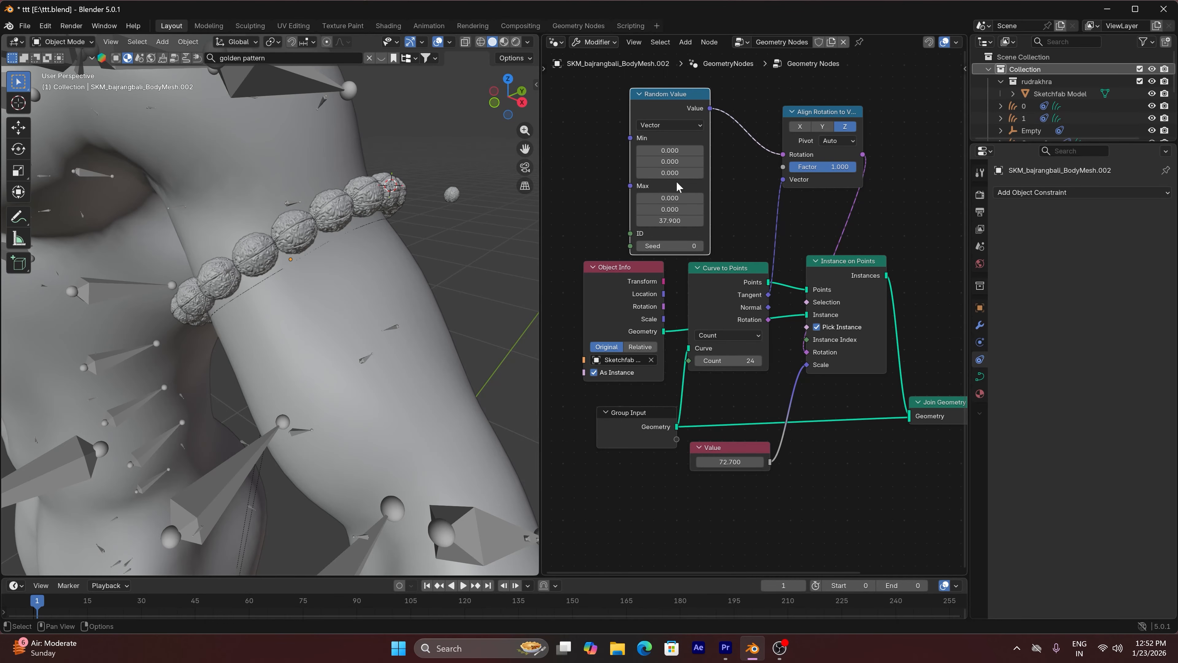
left_click_drag(675, 173, 671, 243)
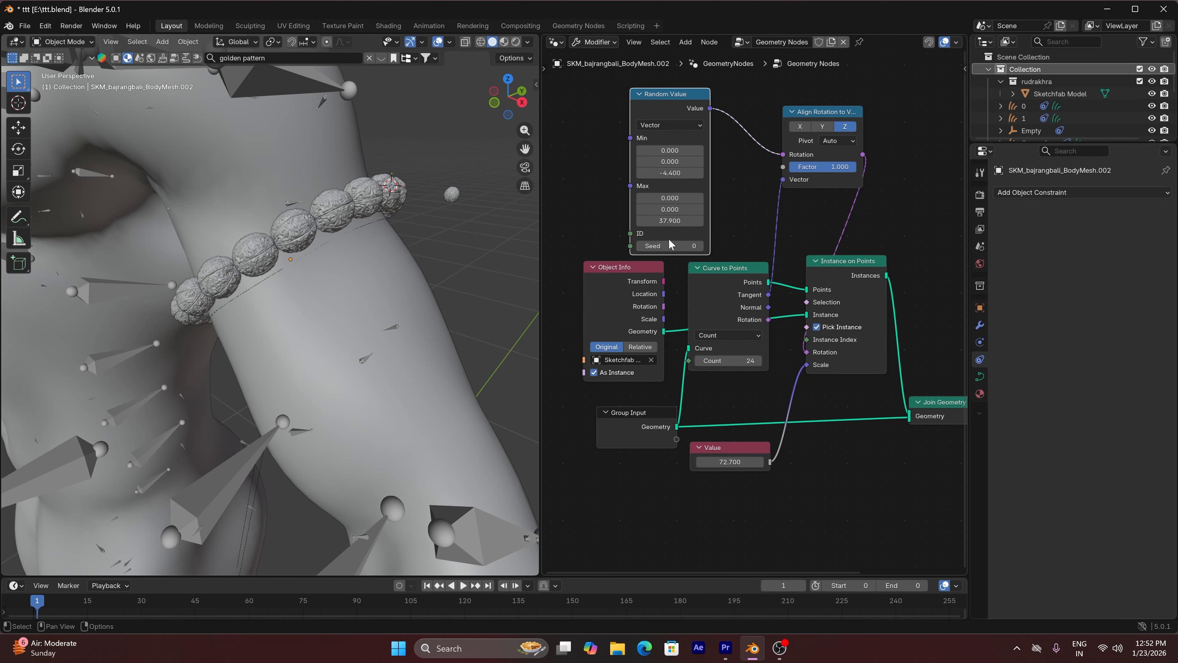
Set the Random Value node's Max Z to 7, check the beads in rendered shading, and return to solid shading with overlays
left_click(673, 221)
type("7")
key("Return")
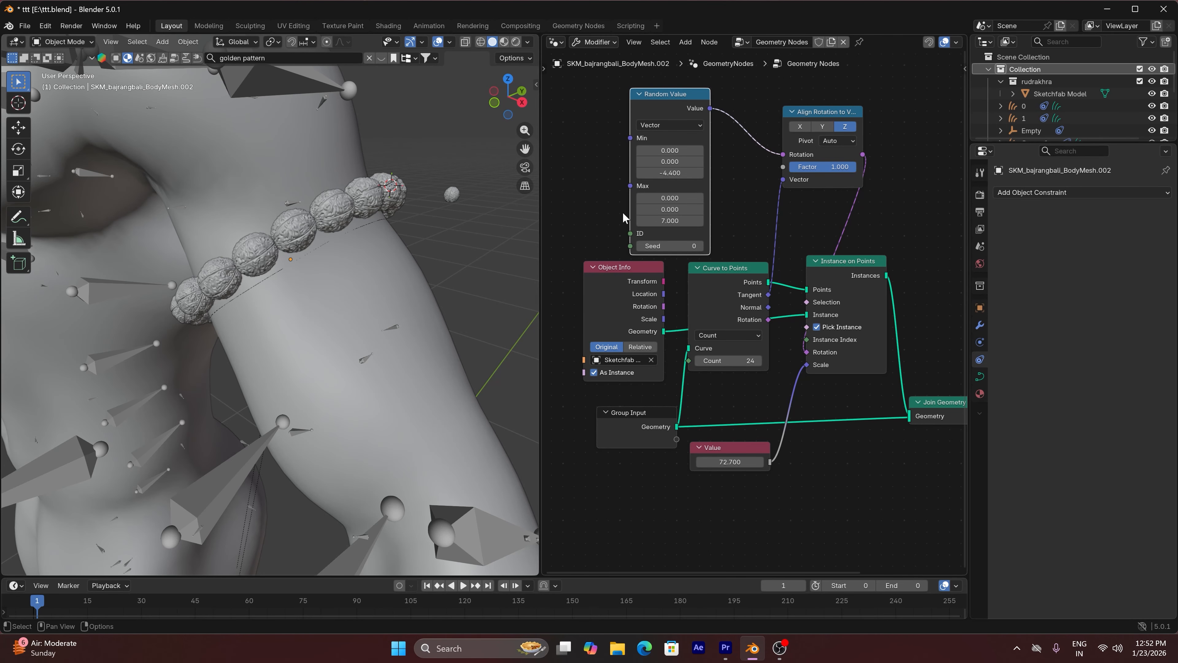
left_click(516, 41)
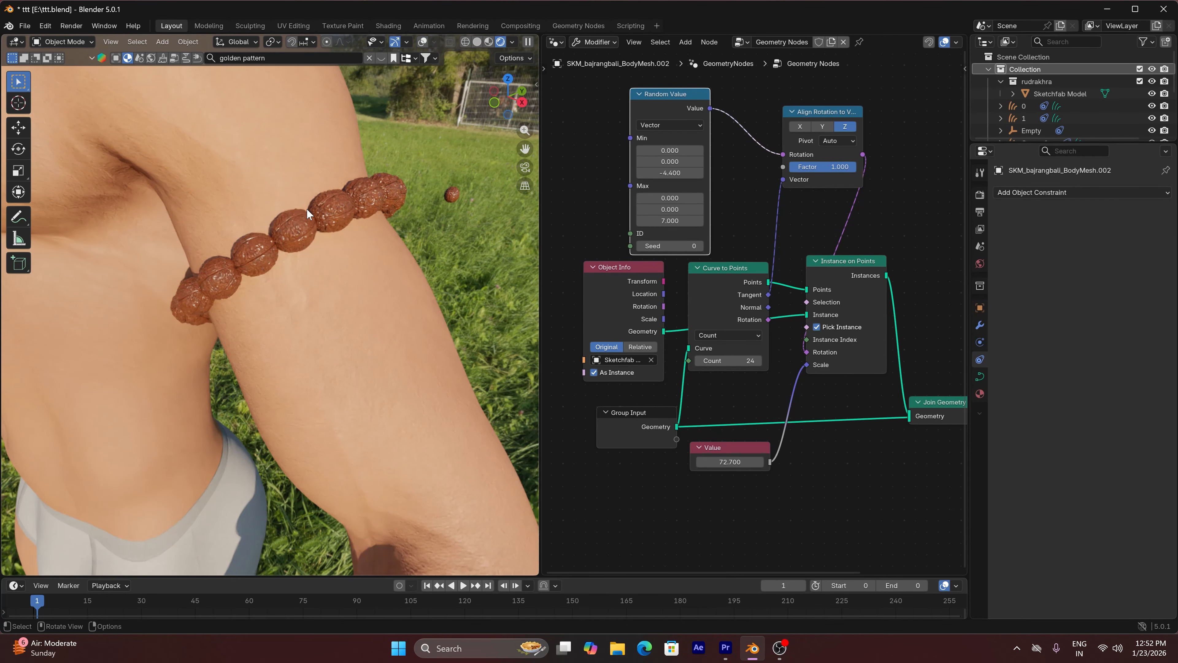
scroll(355, 196, "down", 5)
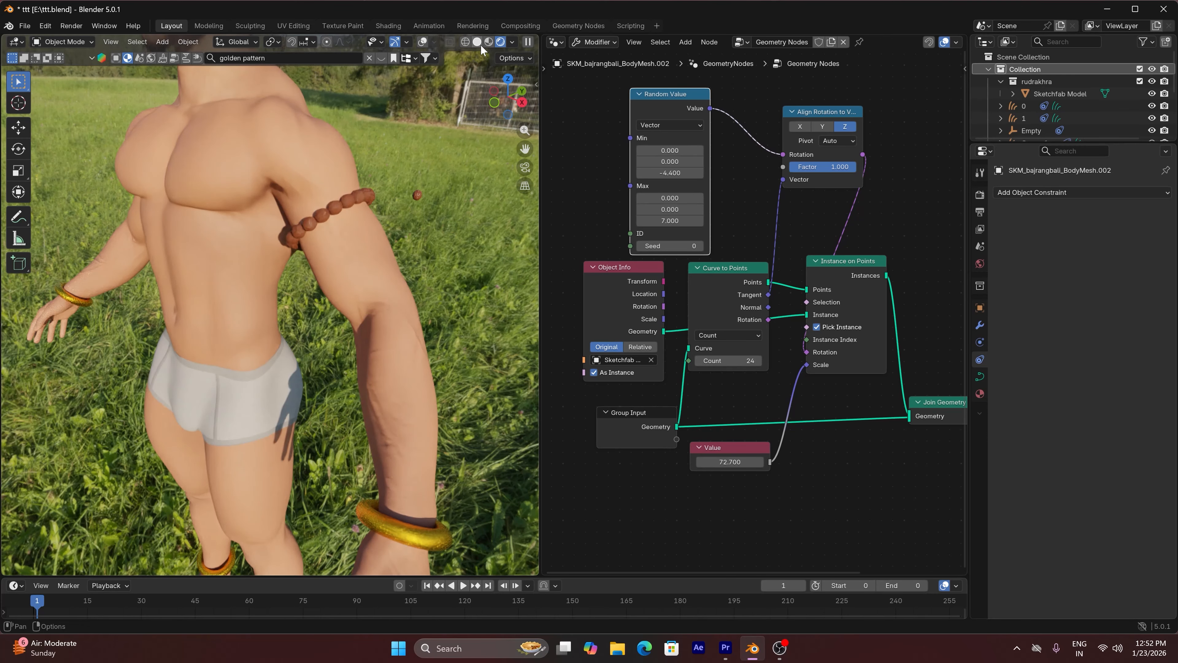
left_click(480, 41)
scroll(390, 160, "up", 4)
left_click(438, 43)
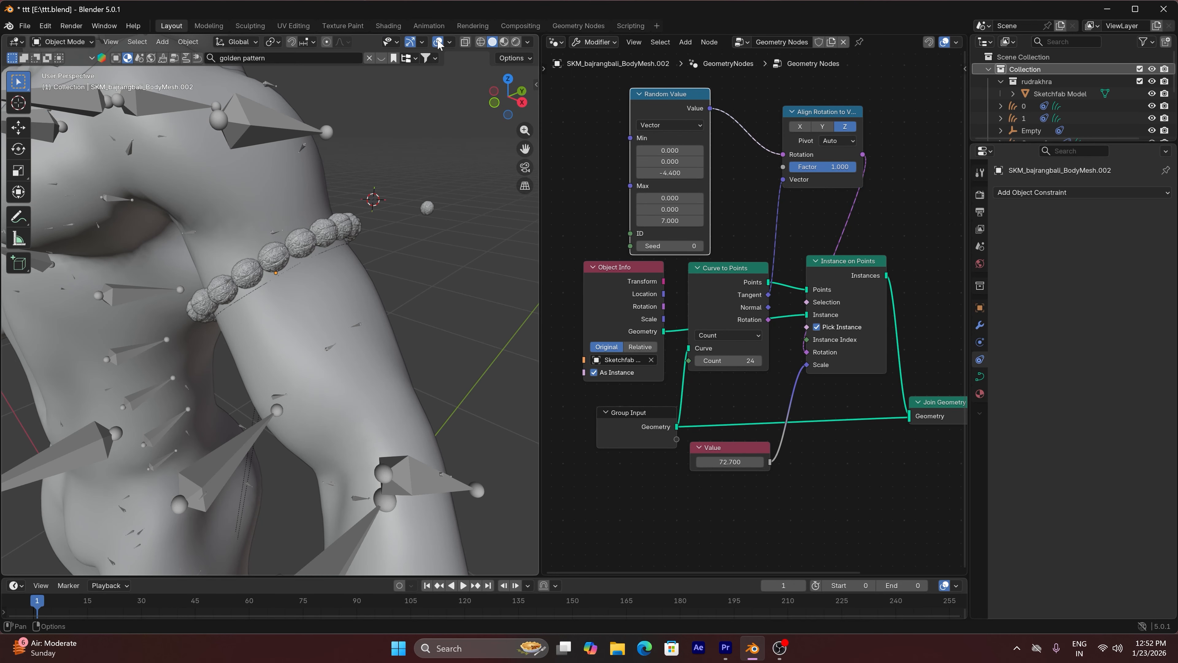
Select the bead armlet on the upper arm and rename its geometry node group to RUDRAKSHA
scroll(336, 207, "up", 3)
left_click(208, 343)
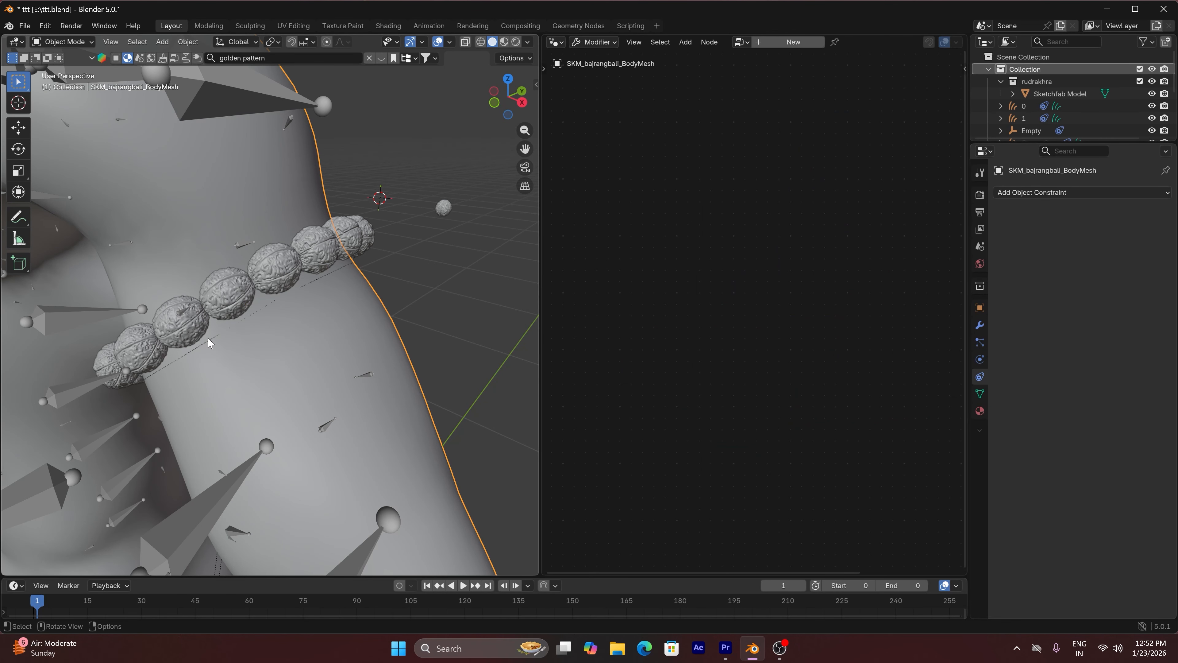
left_click(227, 294)
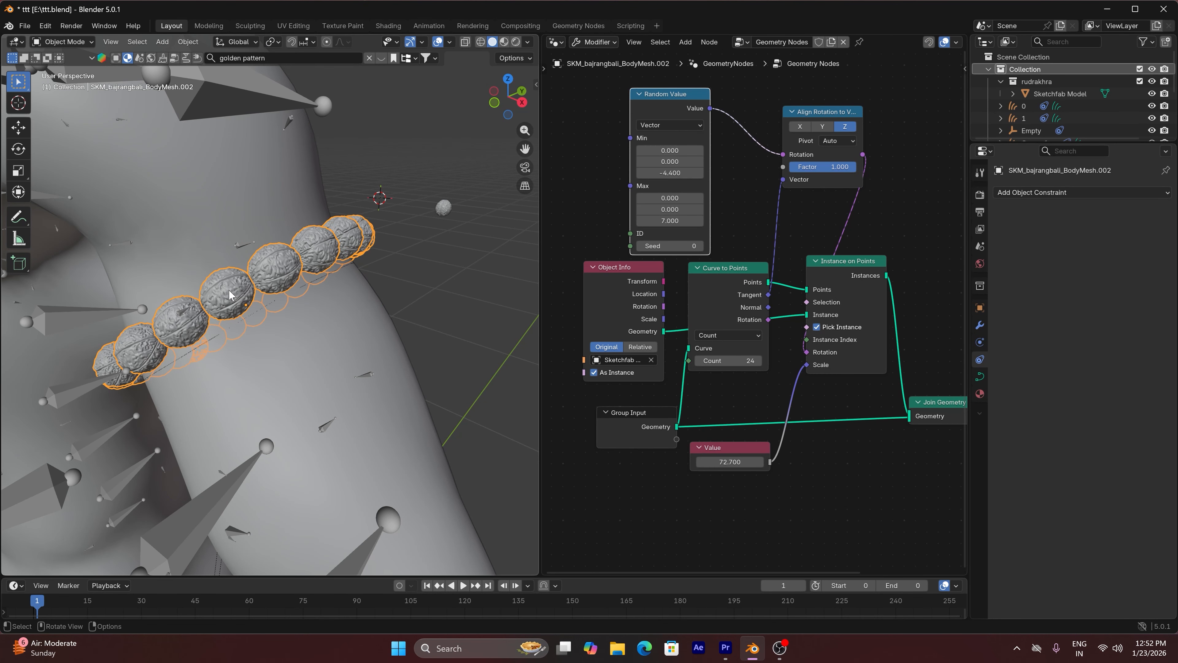
left_click(782, 42)
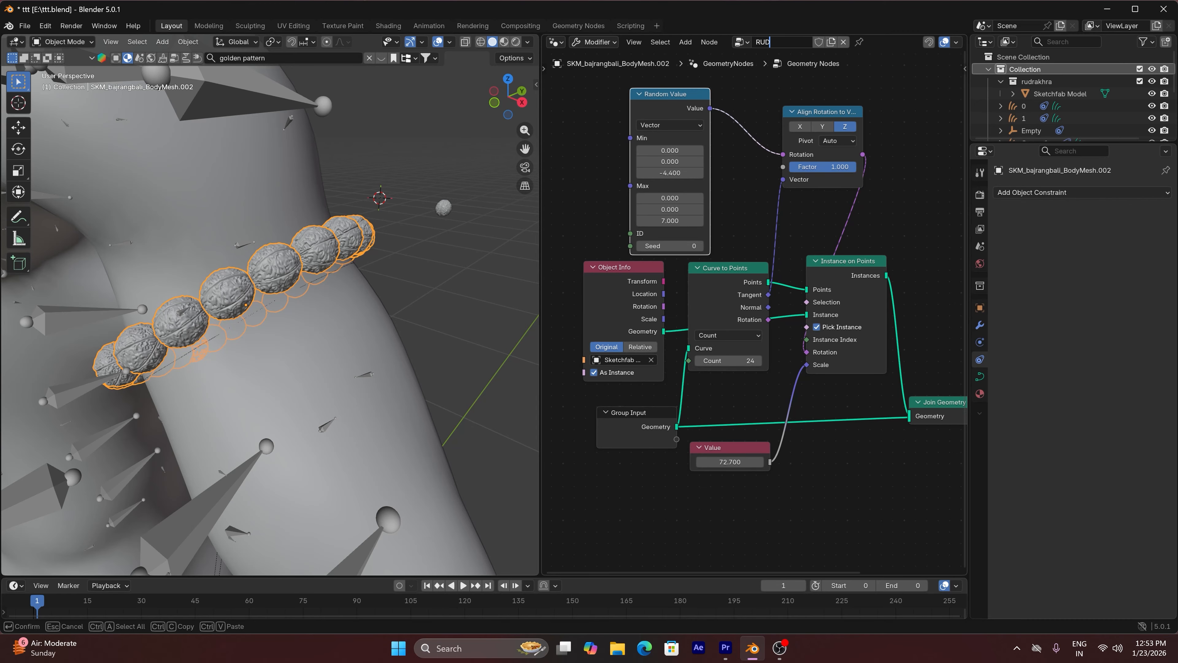
type("RUDRAKSHA")
key("Return")
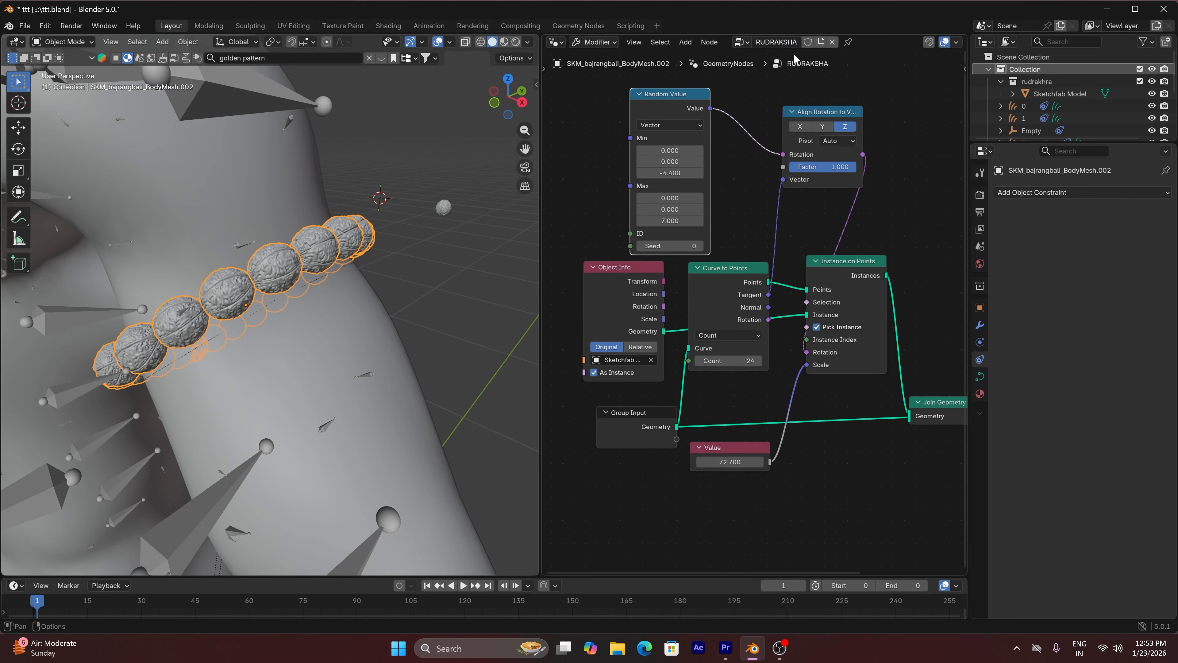
Rename the armlet's Geometry Nodes modifier to RUDRAKSHA
left_click(979, 326)
left_click(1047, 212)
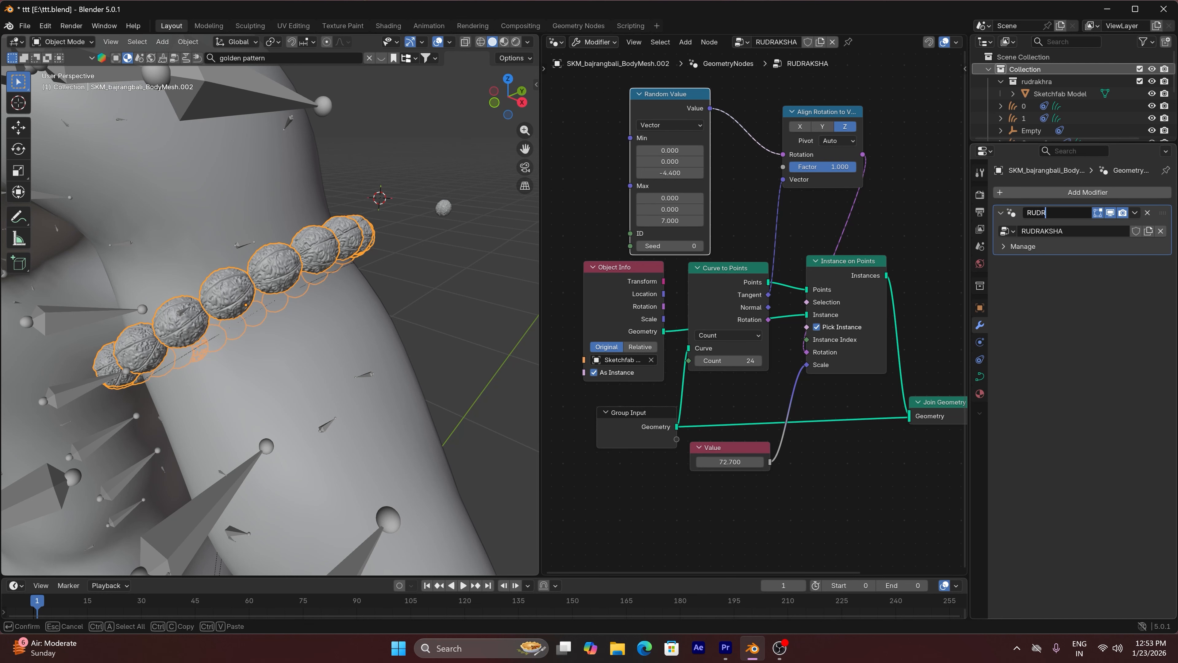
type("RUDRAKSHA")
key("Return")
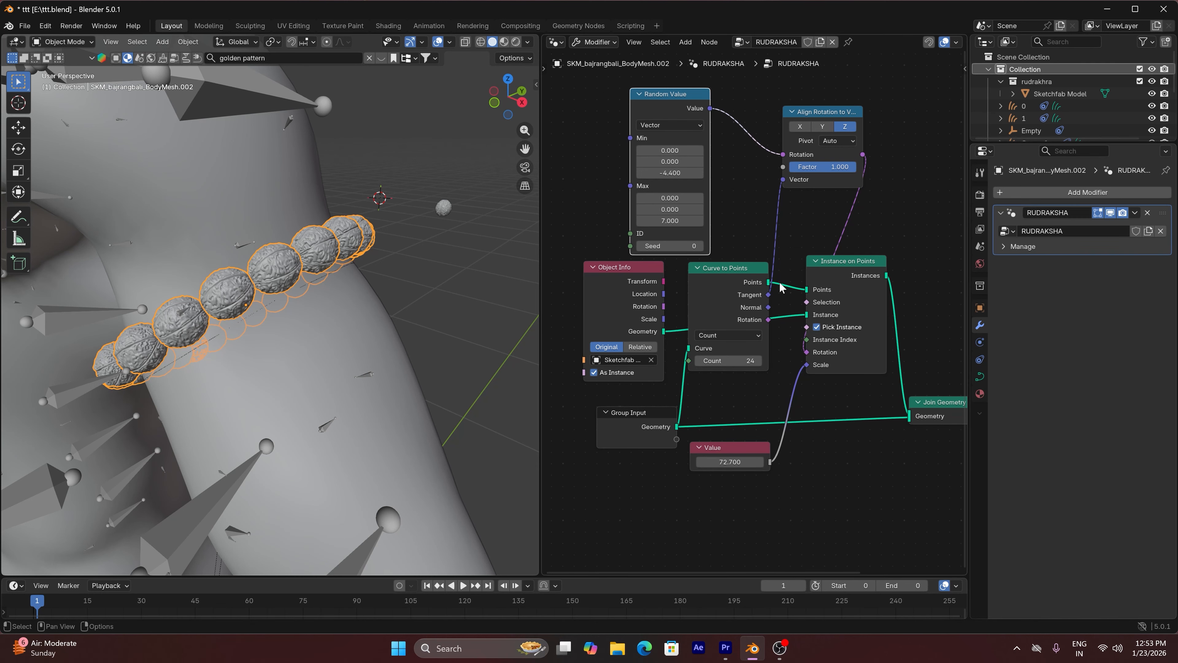
Select the bare curve ring just below the bead armlet and give it a Geometry Nodes modifier using the RUDRAKSHA node group
left_click(206, 341)
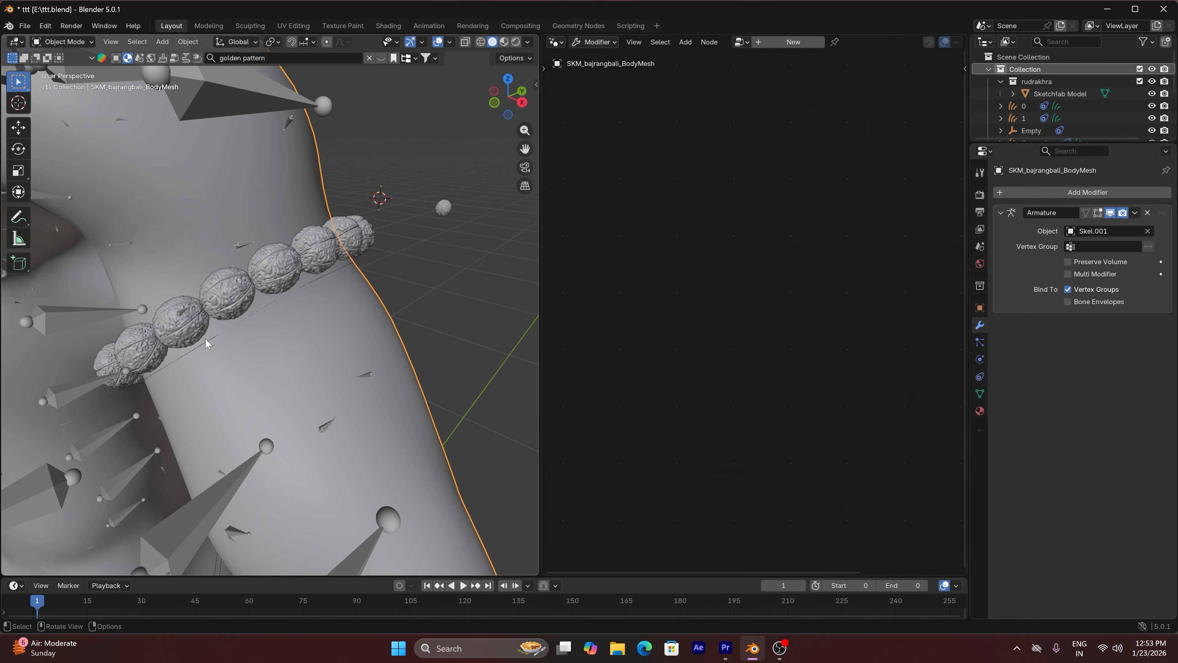
left_click(207, 345)
left_click(207, 344)
left_click(209, 344)
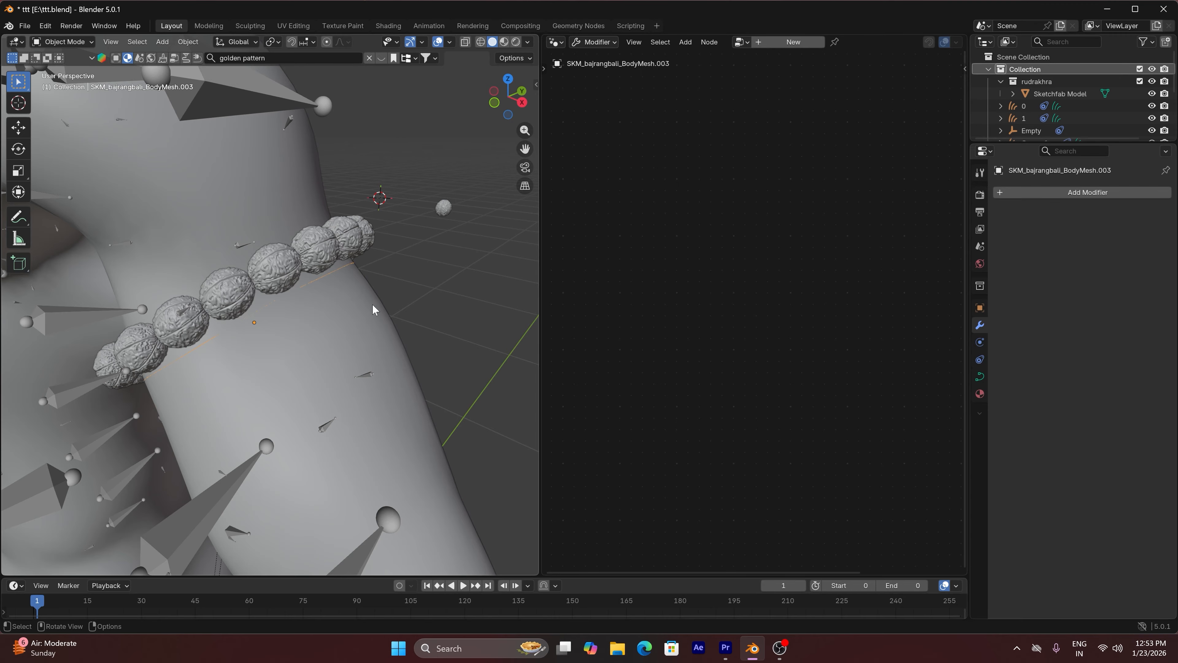
left_click(1013, 193)
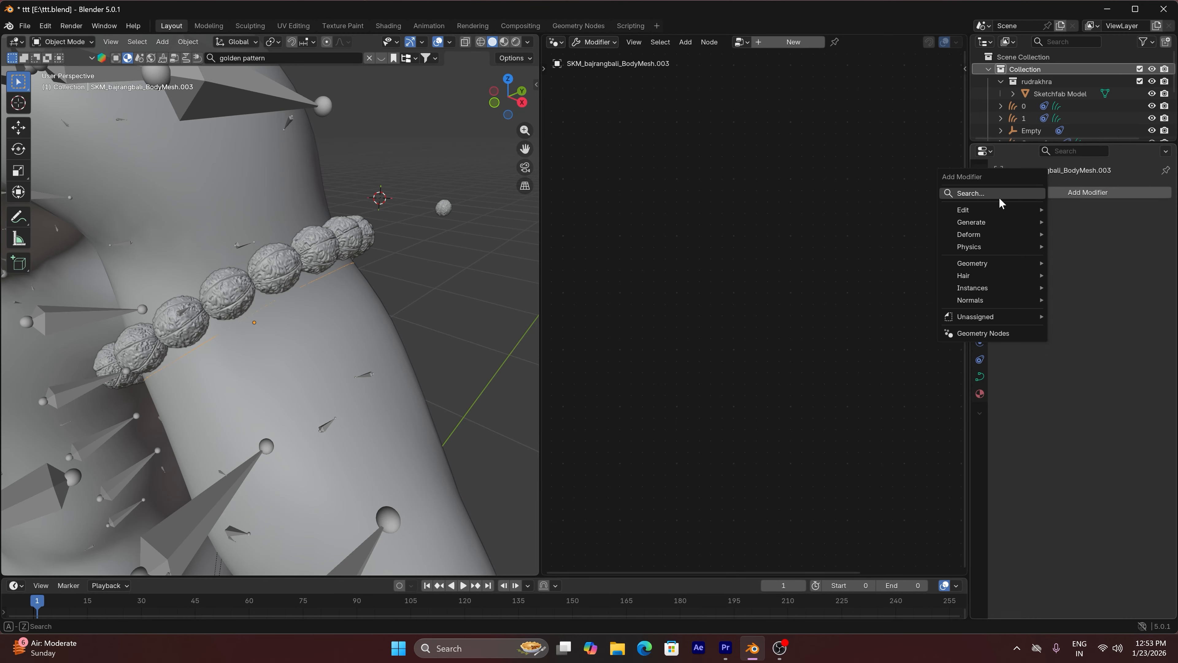
left_click(999, 199)
type("g")
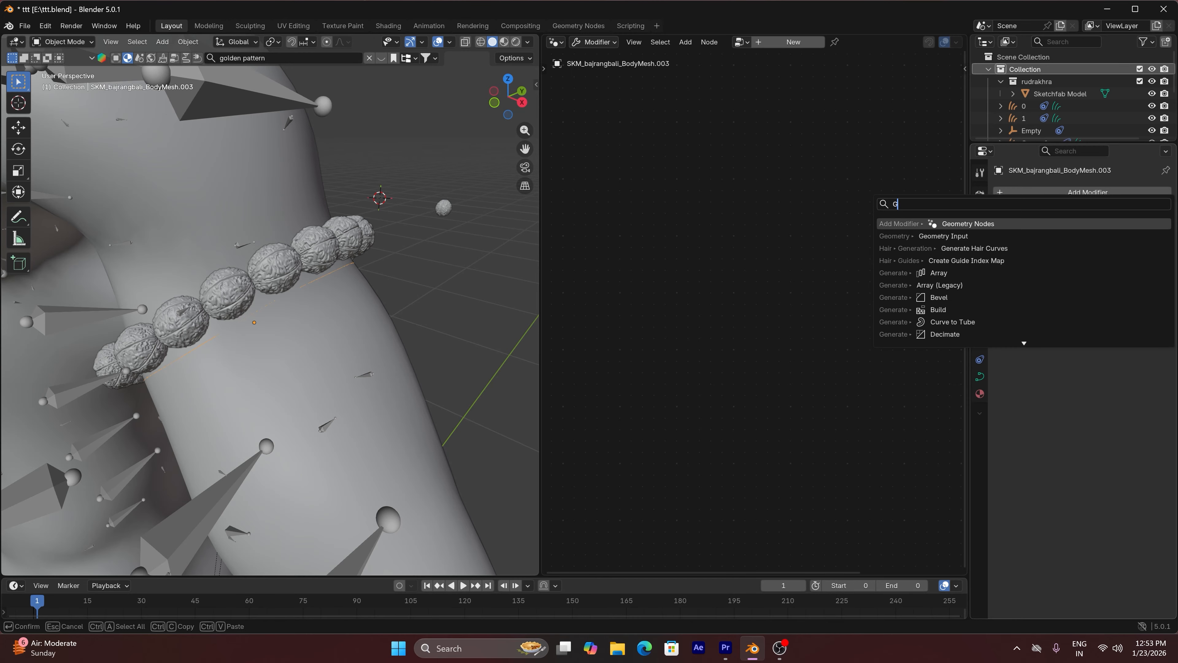
left_click(980, 226)
left_click(1007, 230)
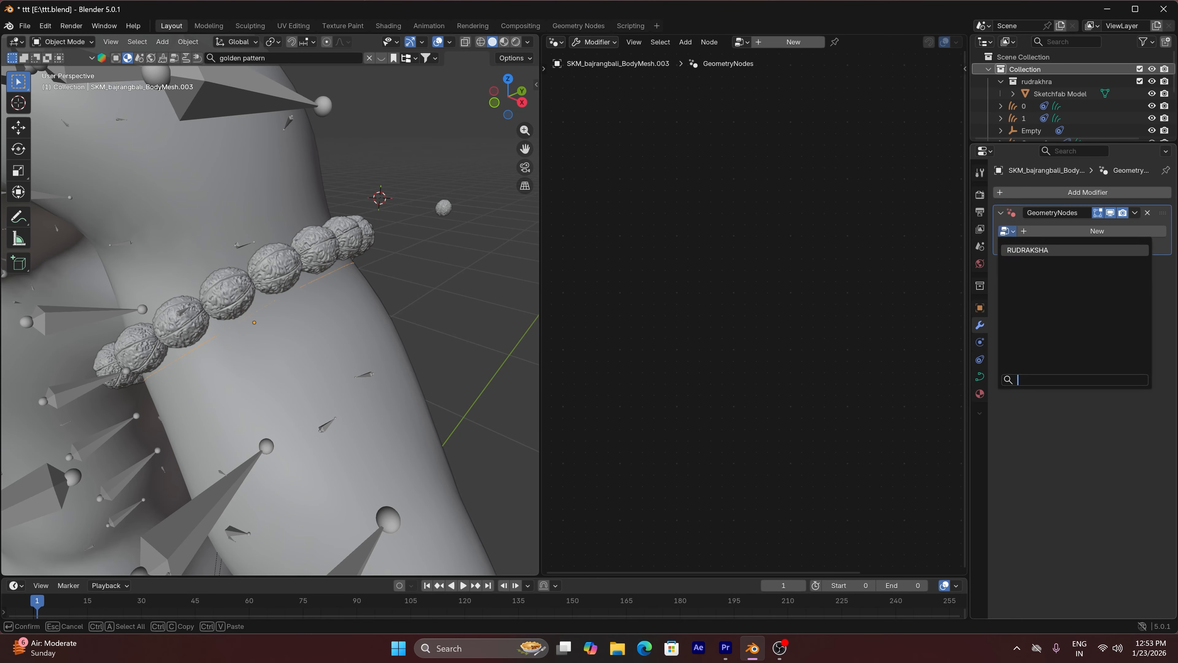
left_click(1023, 250)
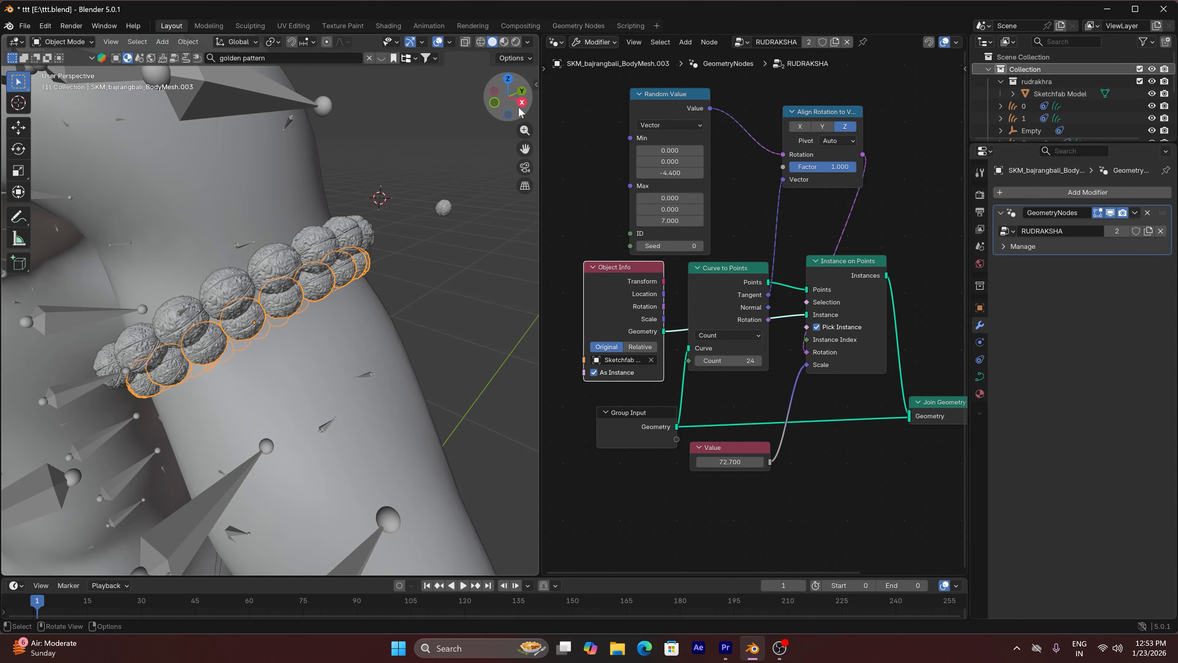
Match the scale of the upper bead strand to the lower strand by copying the object scale with Copy Attributes
left_click_drag(508, 97, 353, 205)
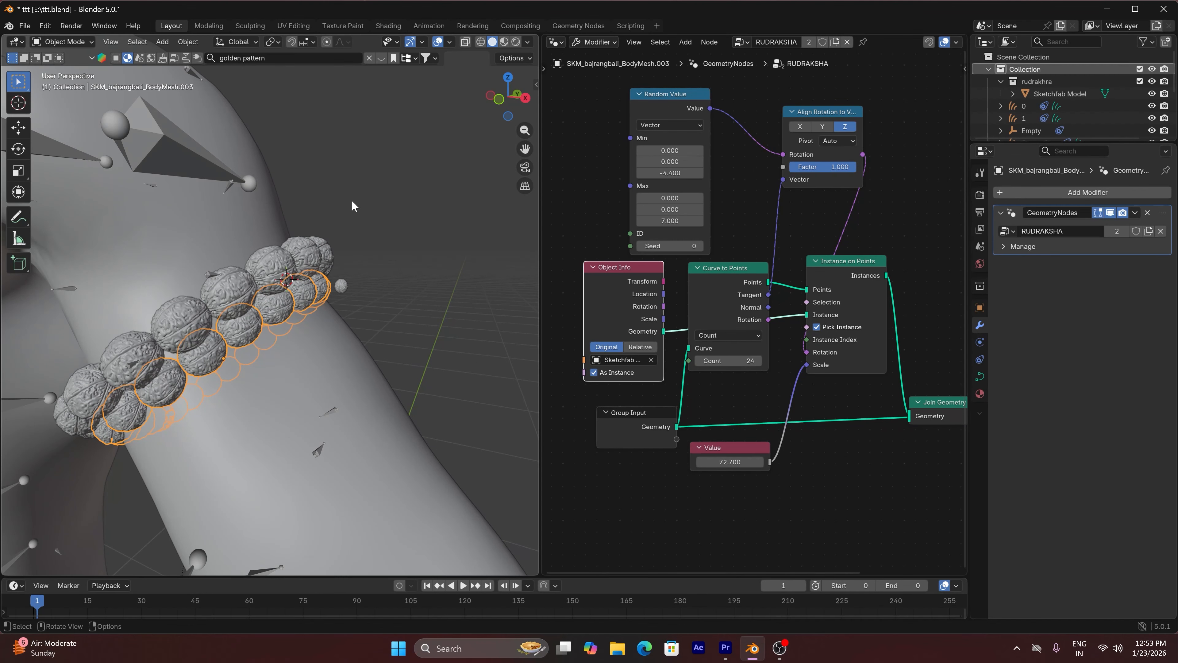
left_click(270, 269, "shift")
key("ctrl+c")
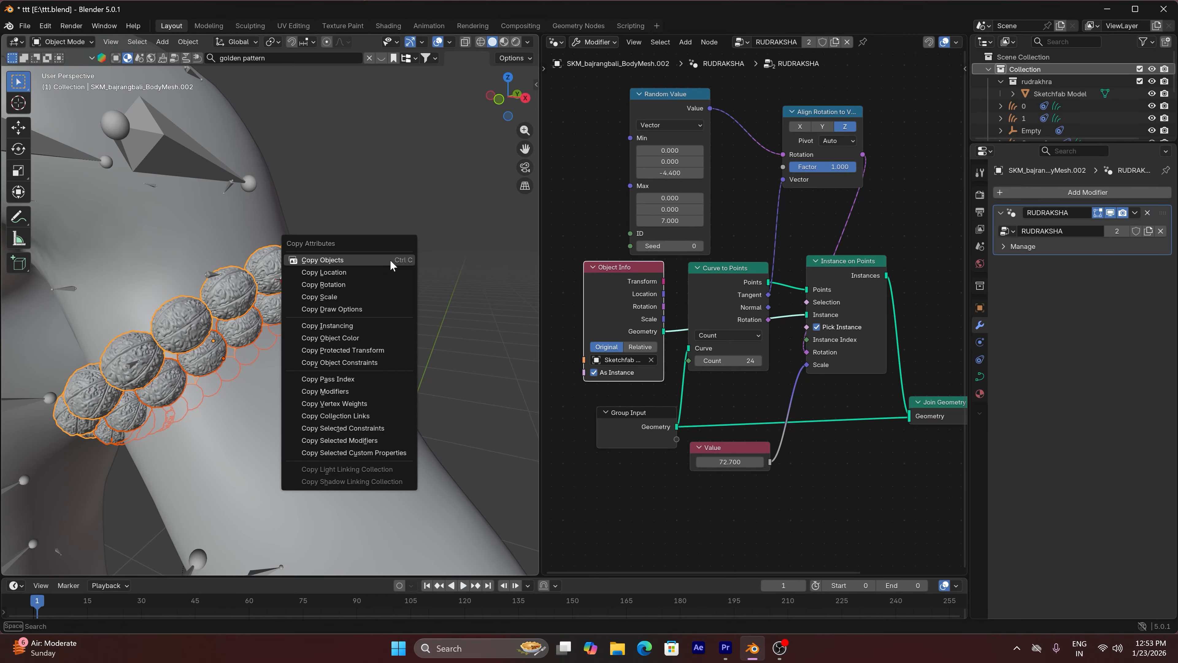
left_click(359, 296)
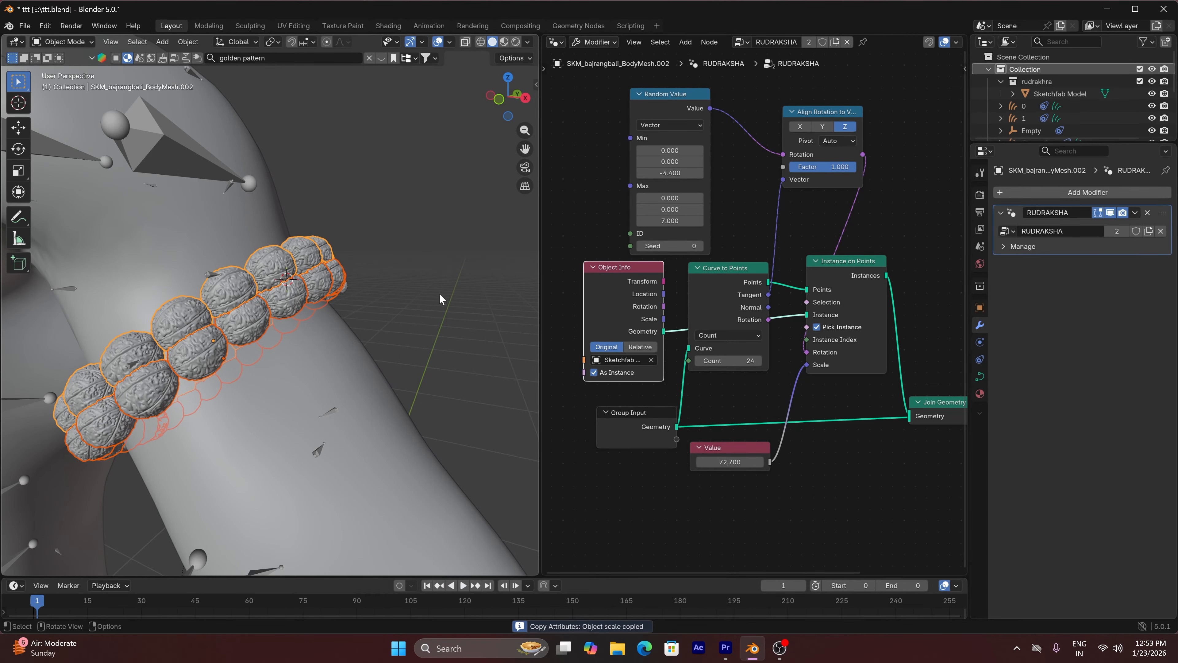
Move the lower bead strand farther down the arm, clear of the upper strand, and deselect it
left_click(275, 311)
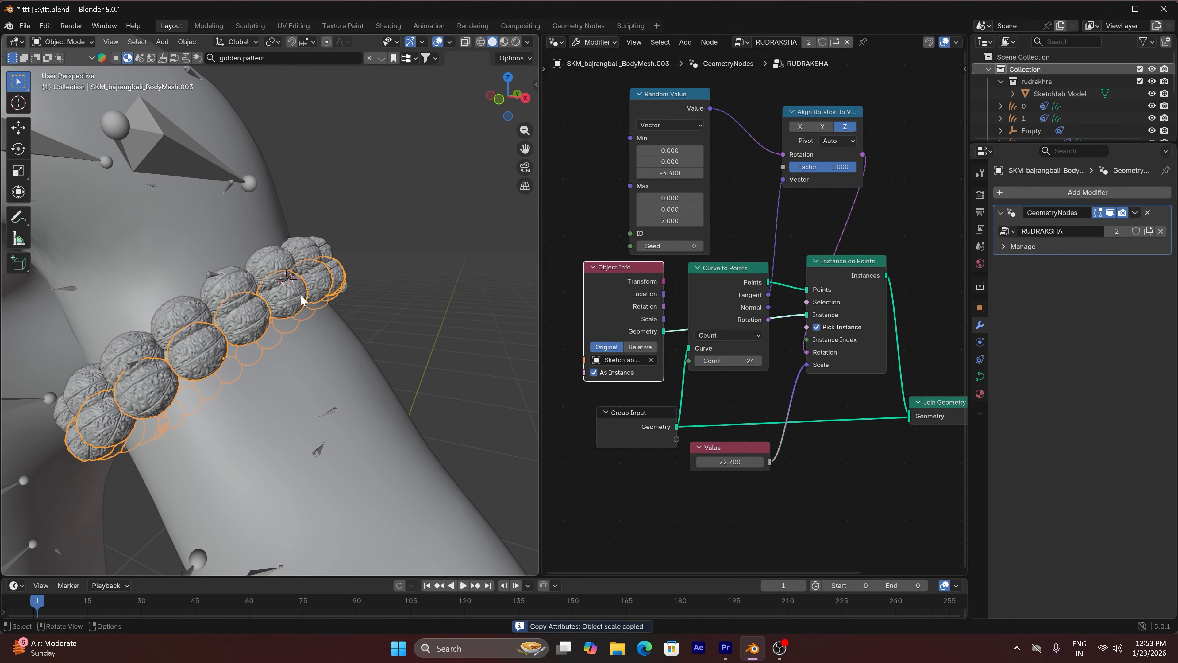
key("g")
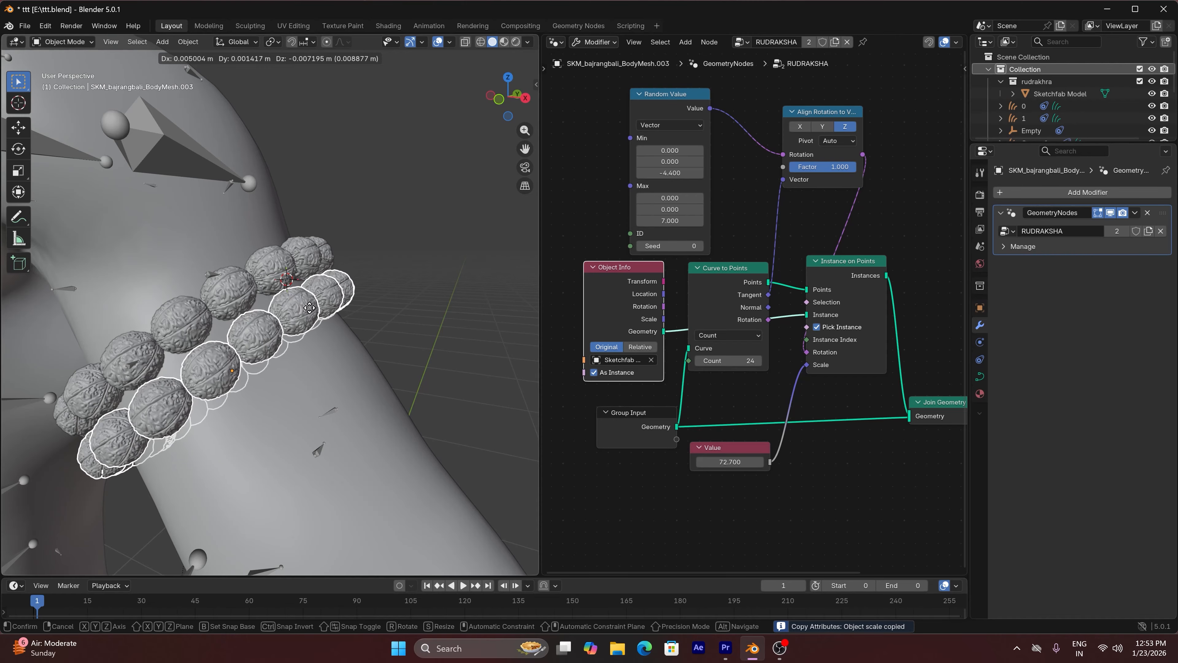
left_click(309, 306)
left_click(464, 218)
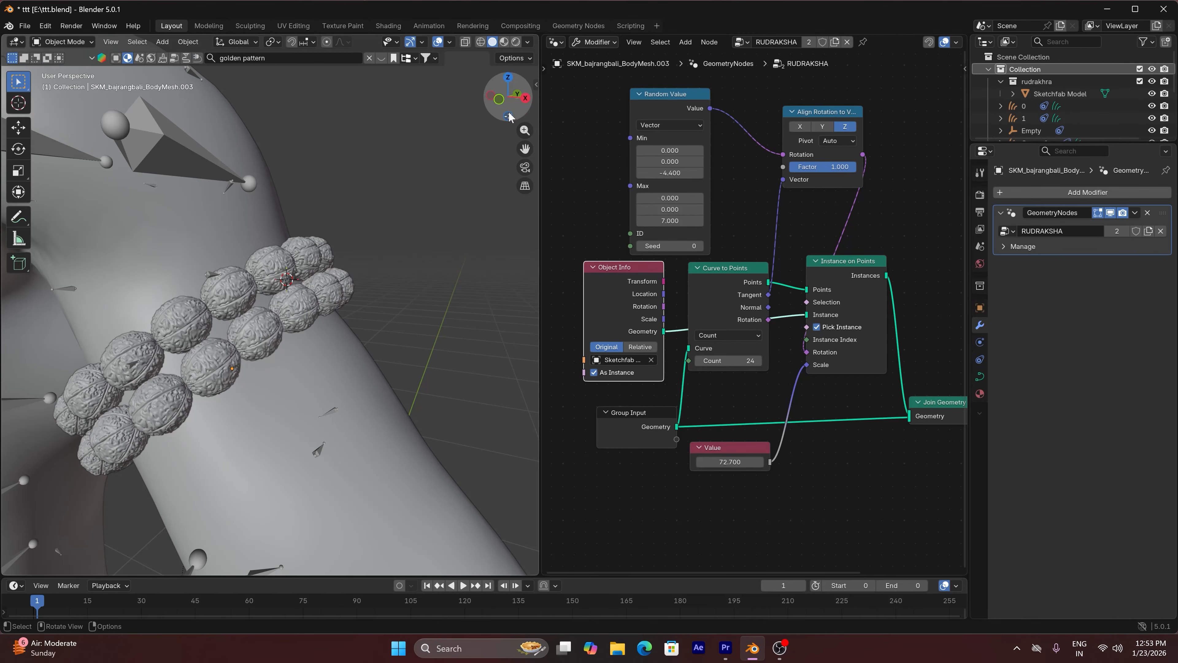
left_click_drag(508, 115, 506, 119)
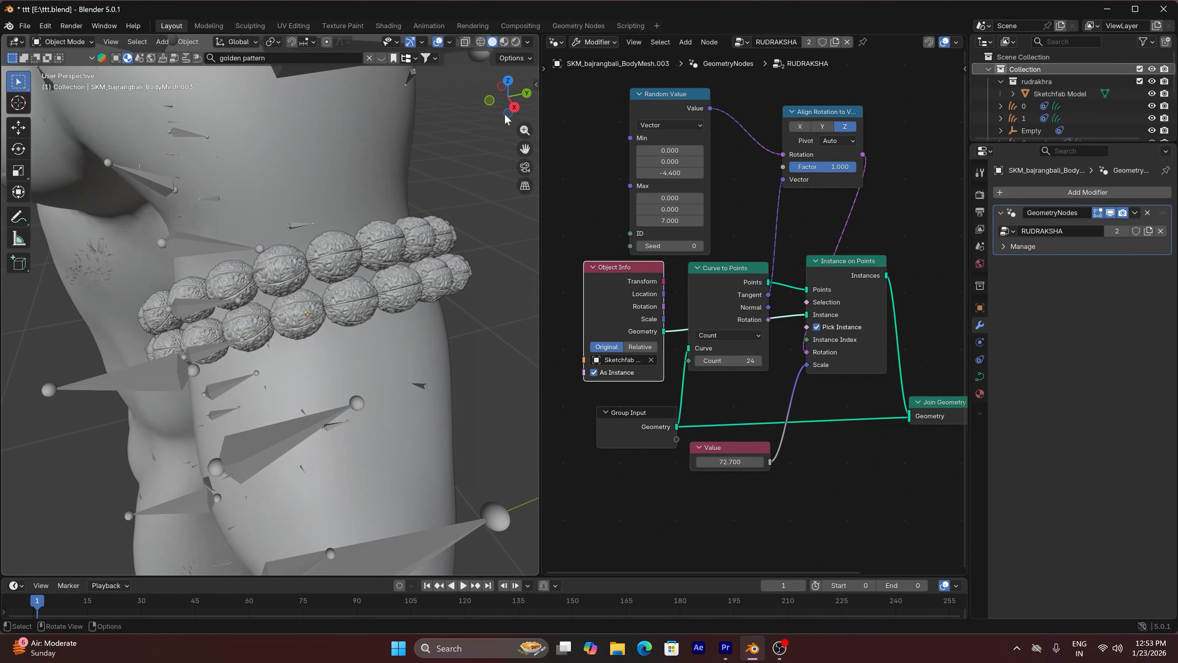
left_click(355, 292)
key("g")
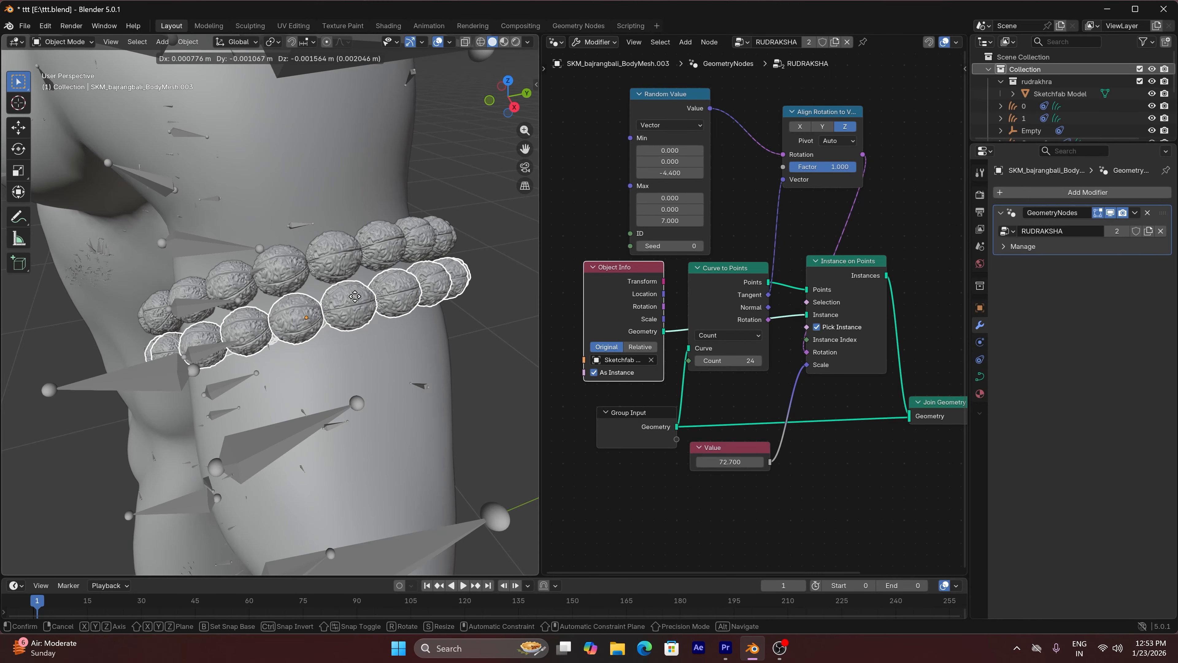
left_click(356, 296)
left_click(453, 237)
scroll(480, 199, "down", 5)
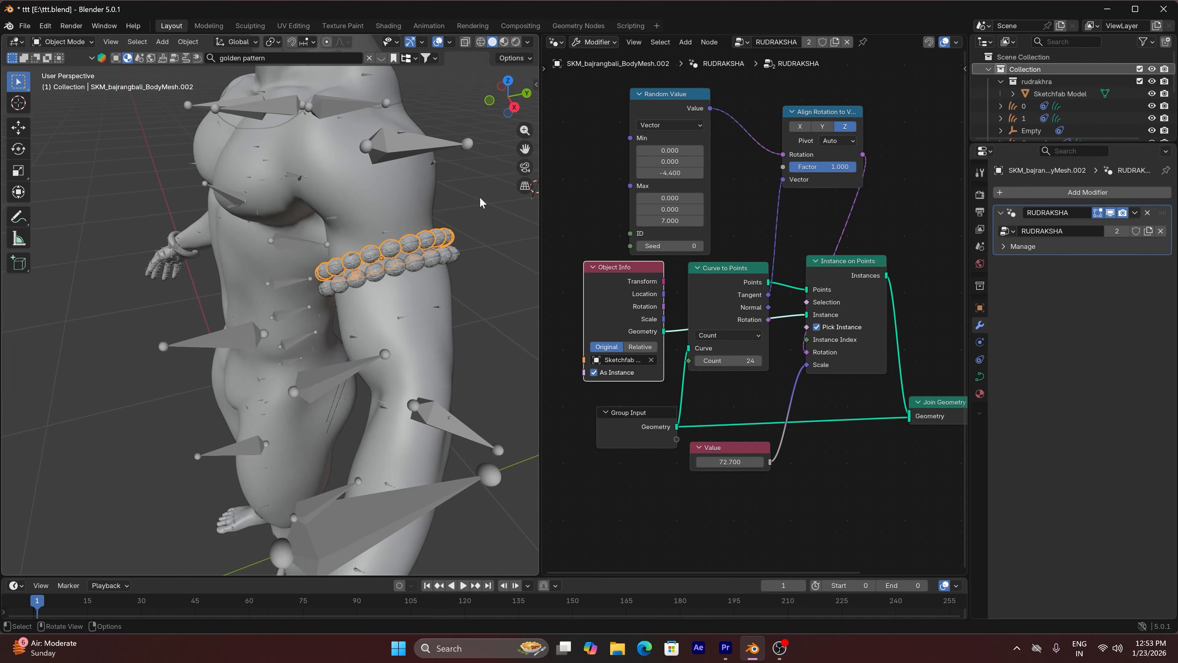
left_click(480, 198)
Reduce the bead size on both strands by setting the Value node that drives the instance scale to 55
left_click_drag(509, 97, 505, 101)
scroll(365, 212, "down", 4)
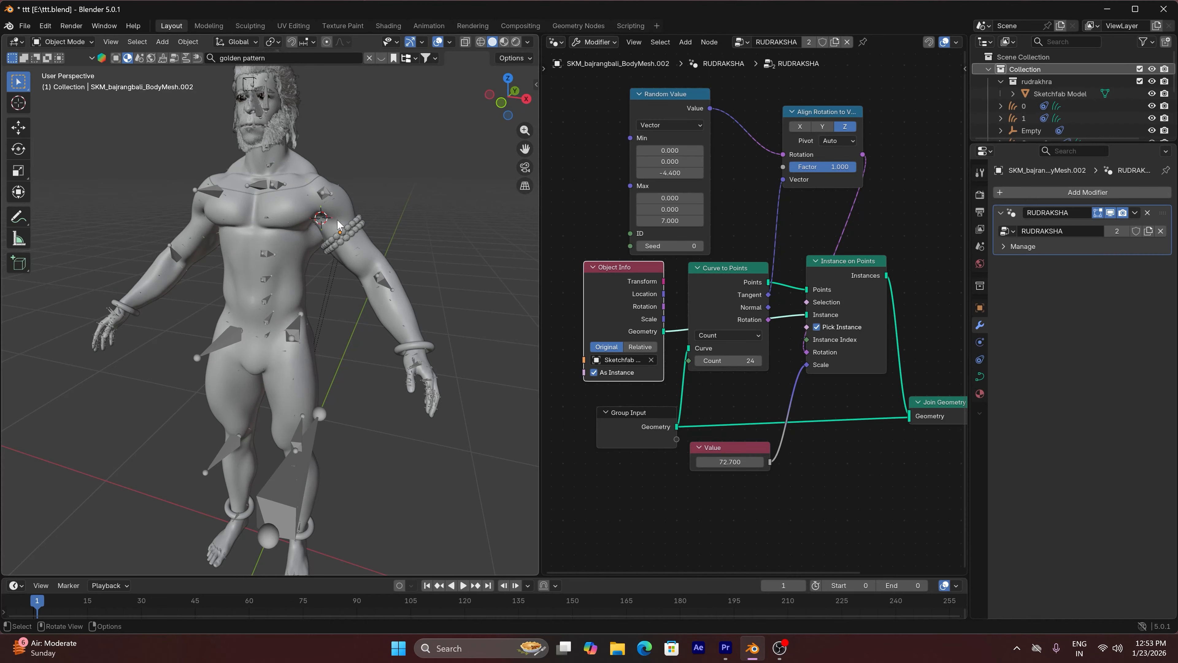
scroll(340, 226, "down", 2)
scroll(344, 227, "down", 2)
scroll(344, 209, "up", 6)
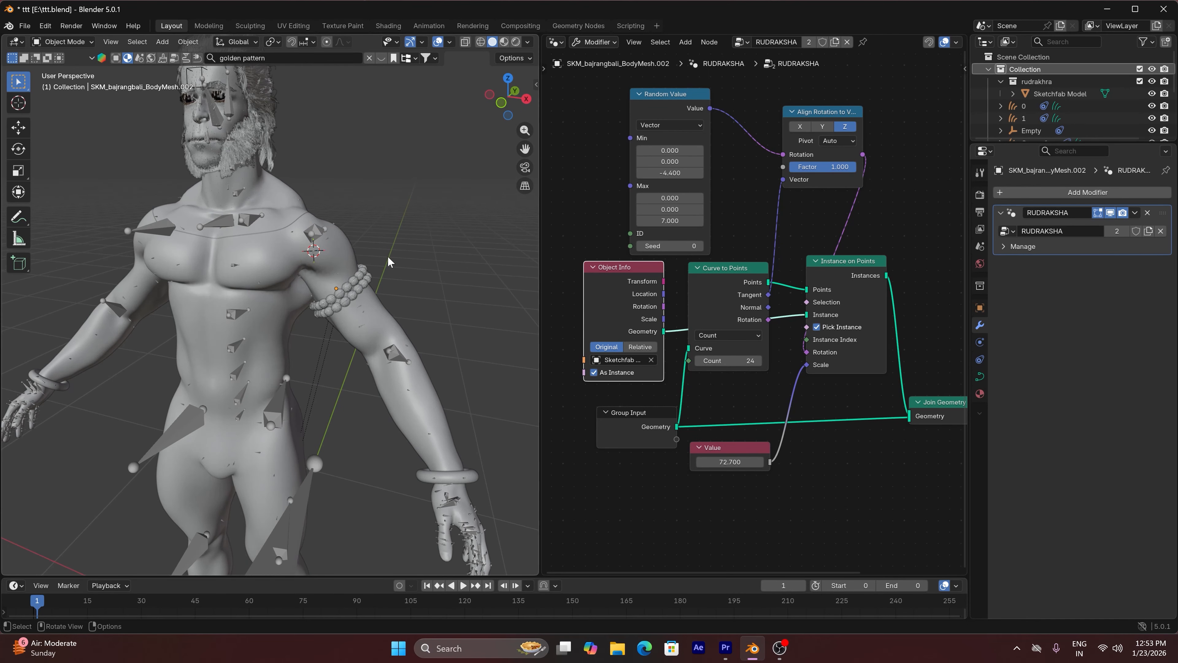
left_click_drag(515, 101, 519, 84)
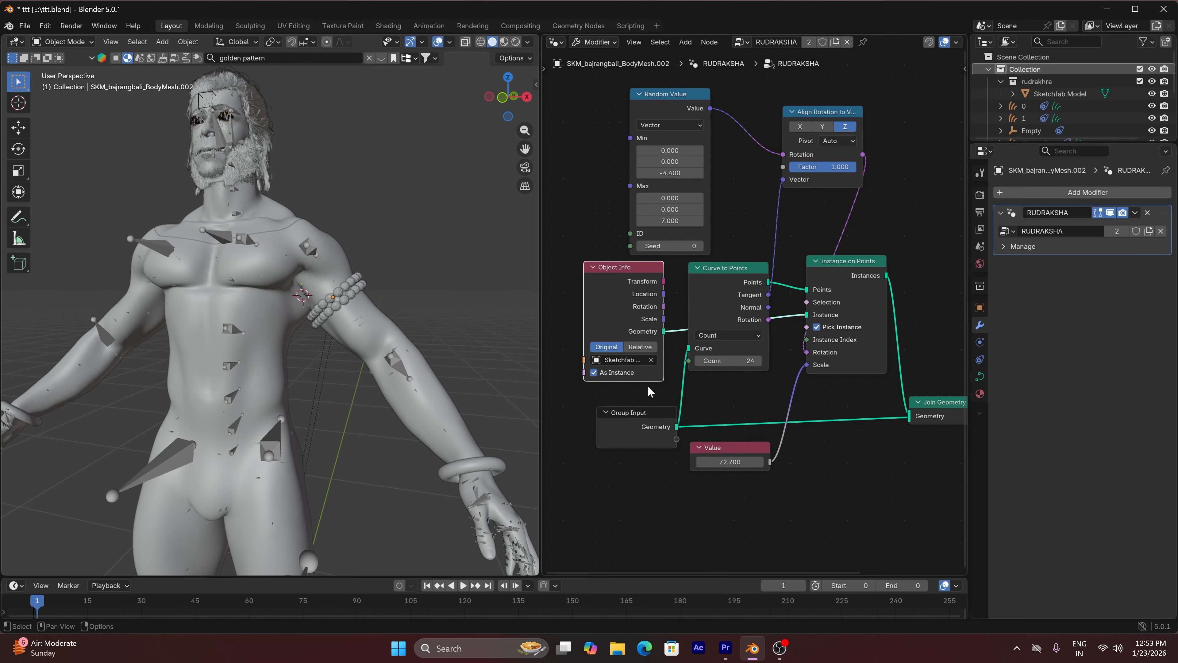
left_click_drag(734, 461, 730, 462)
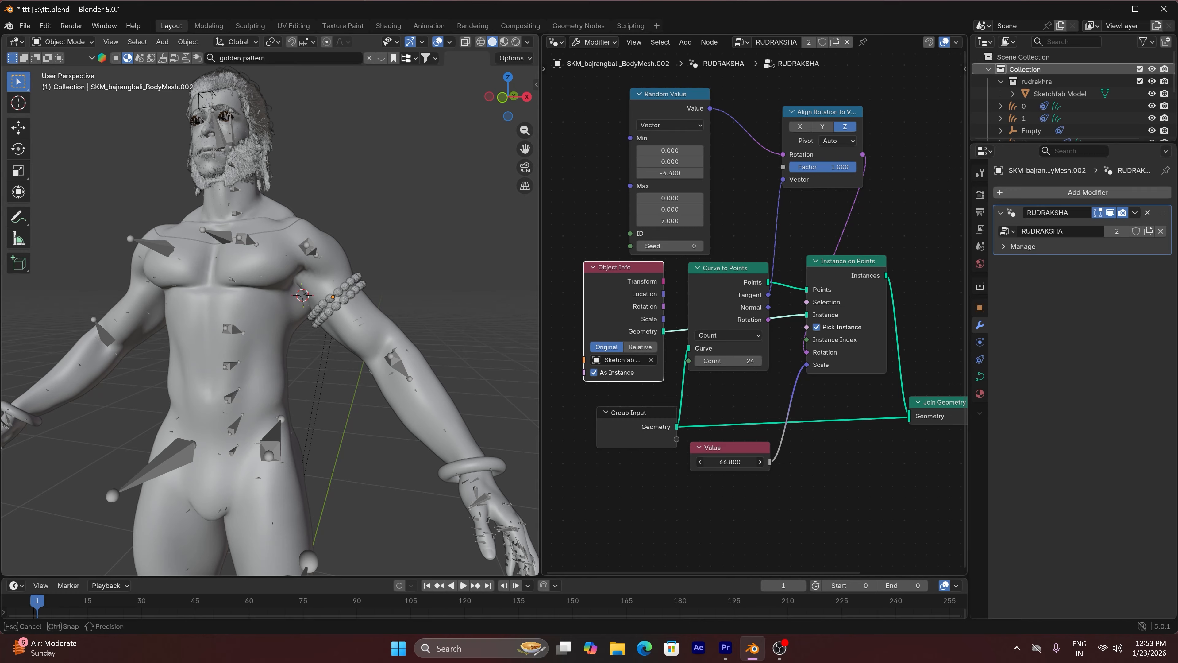
left_click_drag(735, 462, 735, 462)
left_click(735, 462)
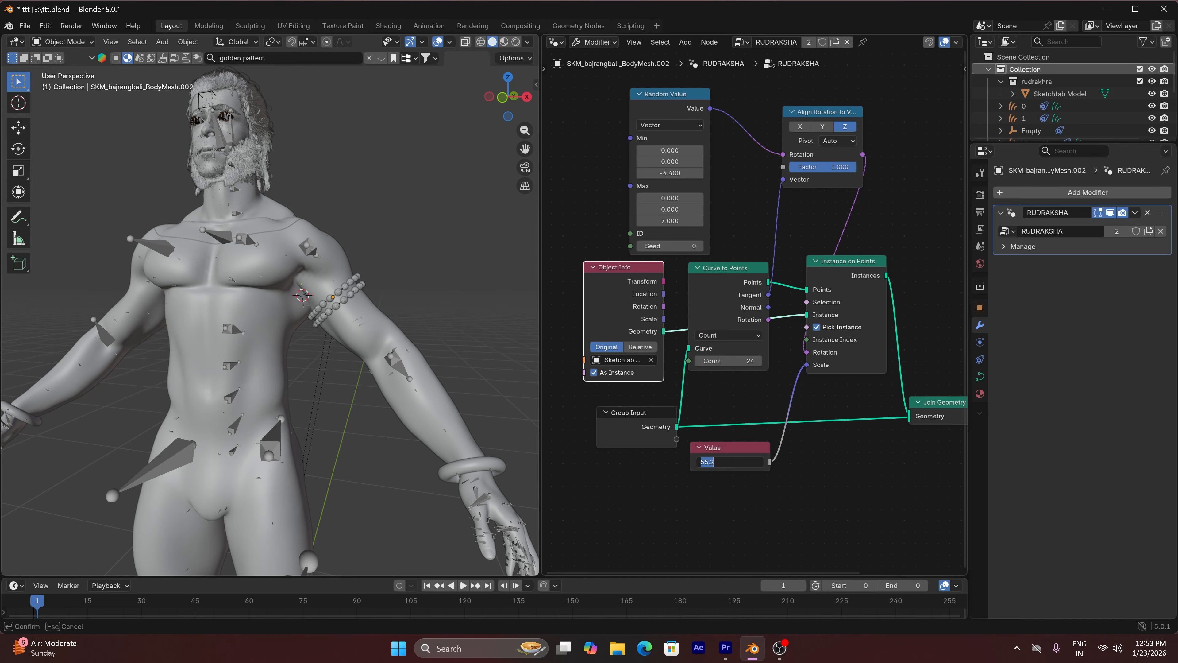
key("Return")
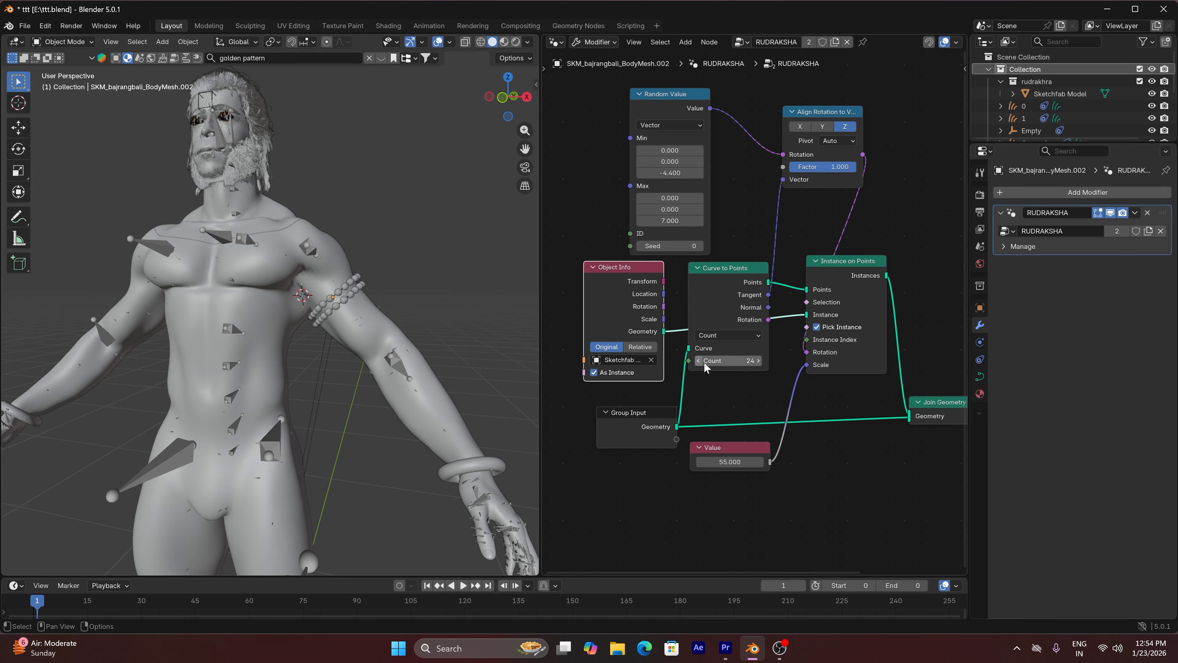
Raise the Curve to Points count to 32 and inspect the bead spacing on both strands
left_click_drag(759, 363, 775, 363)
scroll(348, 308, "up", 5)
scroll(348, 307, "down", 4)
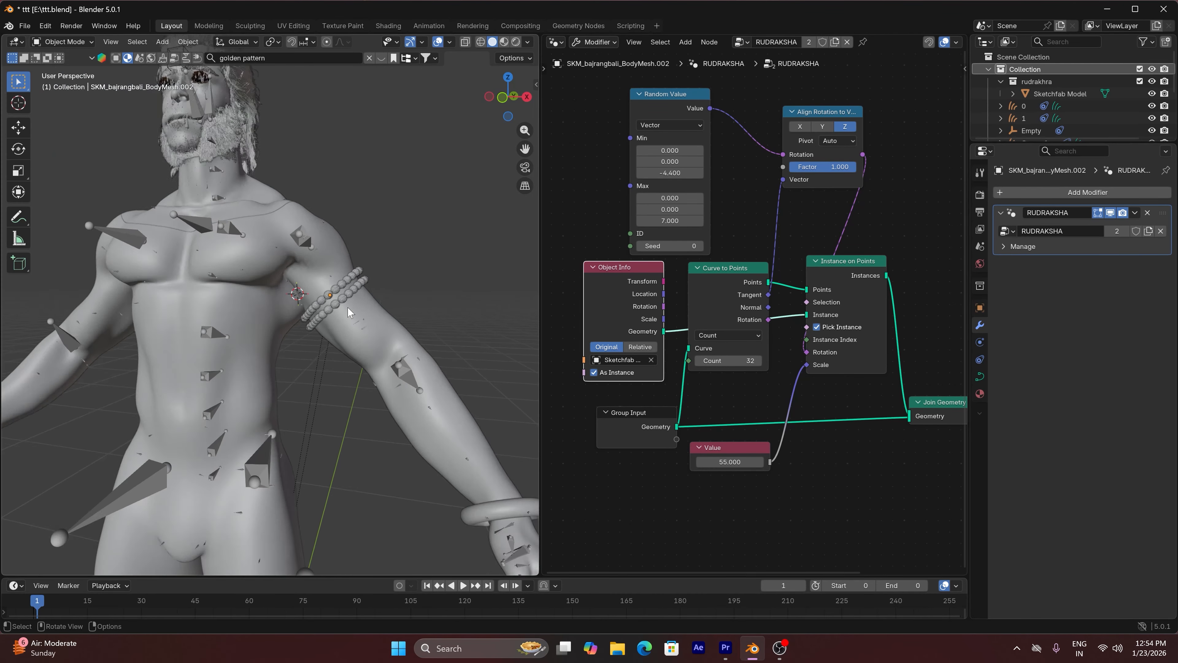
scroll(338, 301, "up", 8)
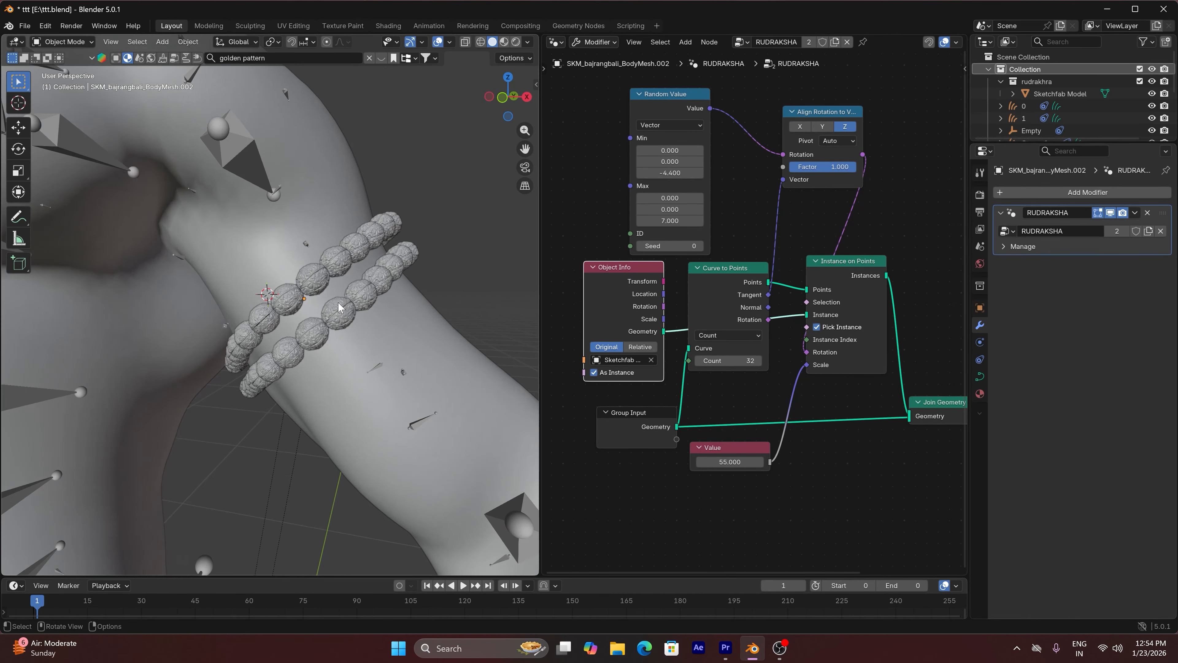
Move the lower bead strand slightly up the arm, closer to the upper strand, and check it from the side
left_click(352, 314)
key("shift+d")
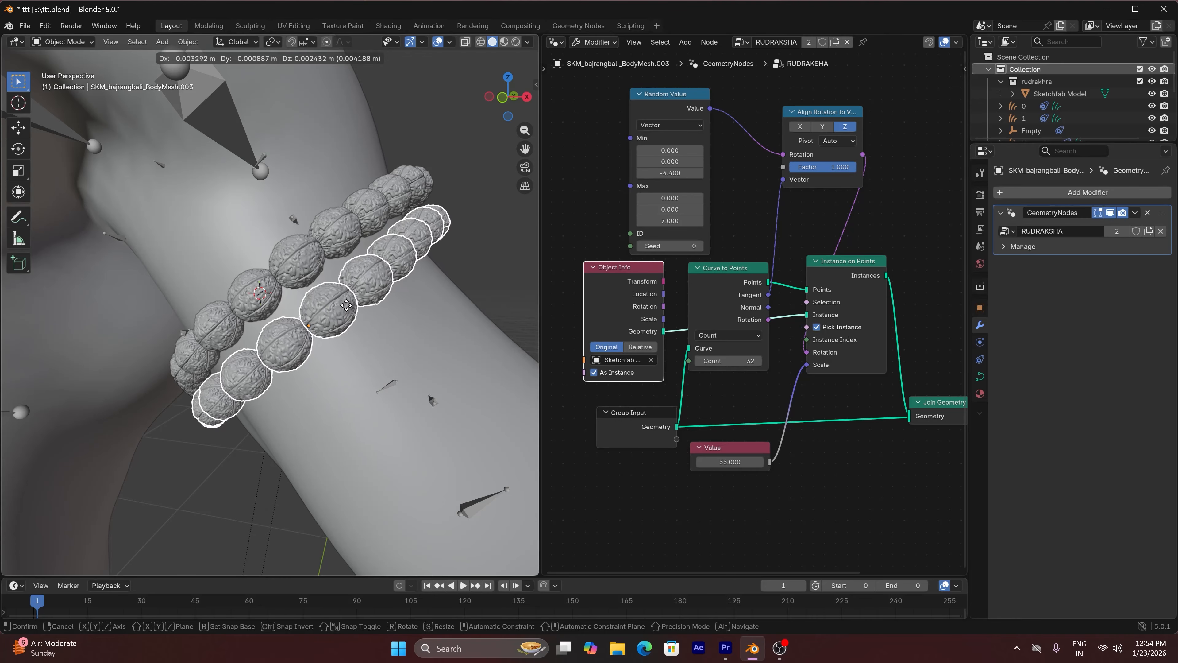
left_click_drag(505, 103, 366, 317)
scroll(366, 316, "down", 6)
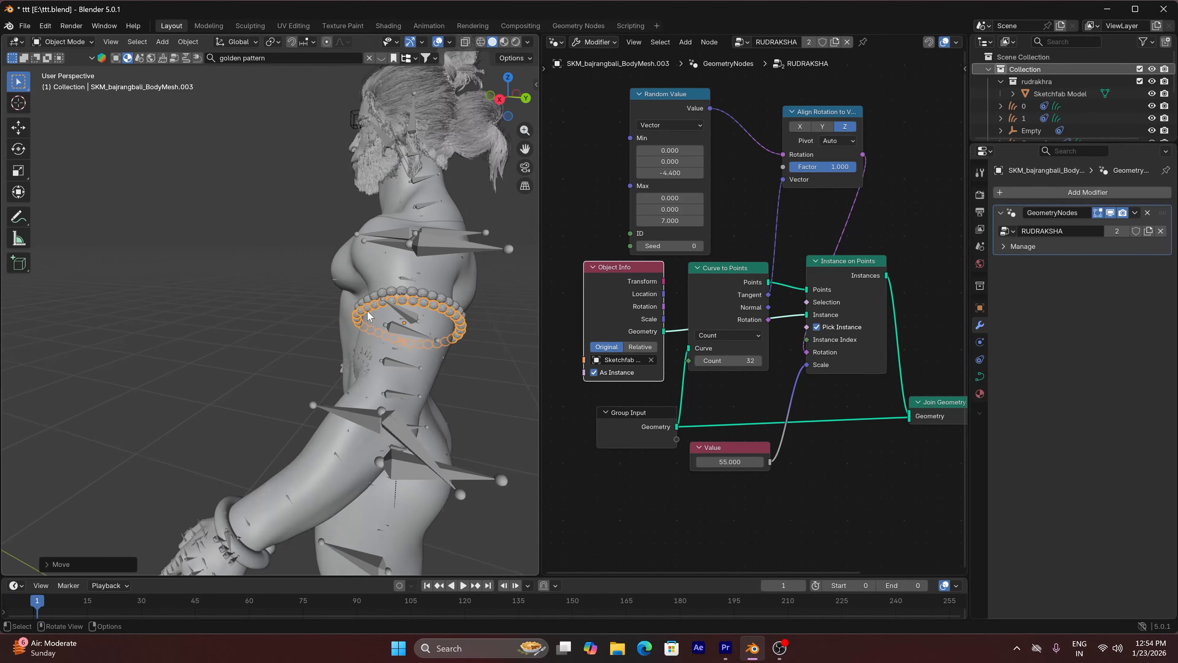
Join the two rudraksha bead strands on the upper arm into a single object and deselect it
left_click_drag(507, 113, 580, 113)
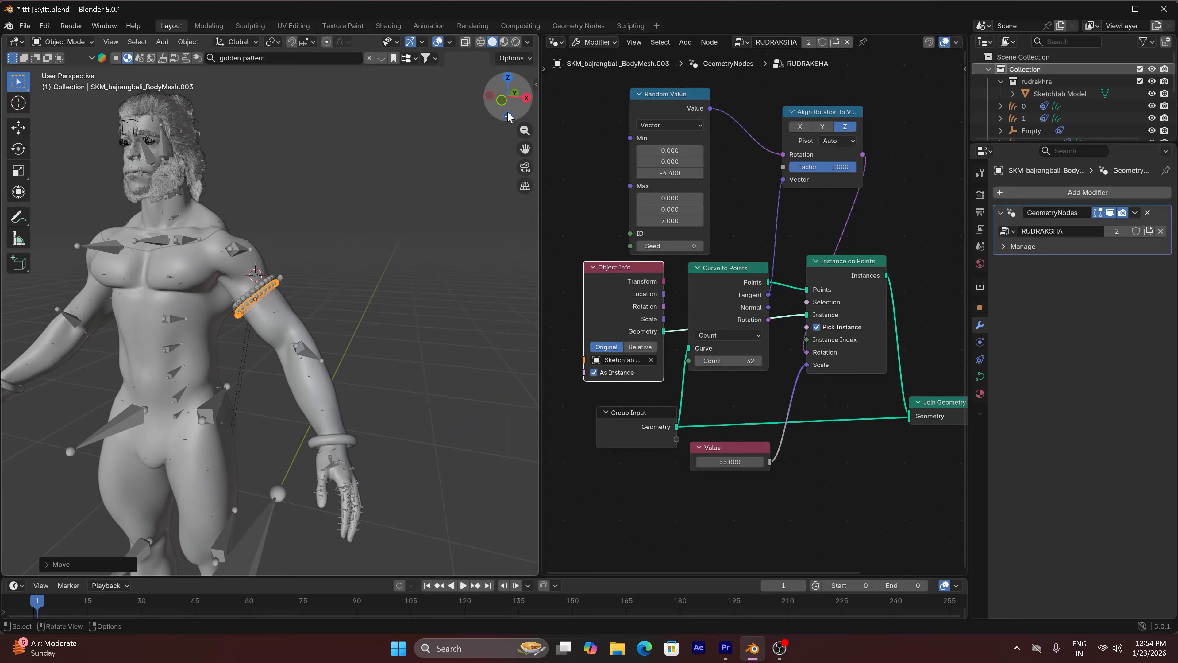
left_click(399, 288)
scroll(261, 304, "up", 7)
left_click(260, 268, "shift")
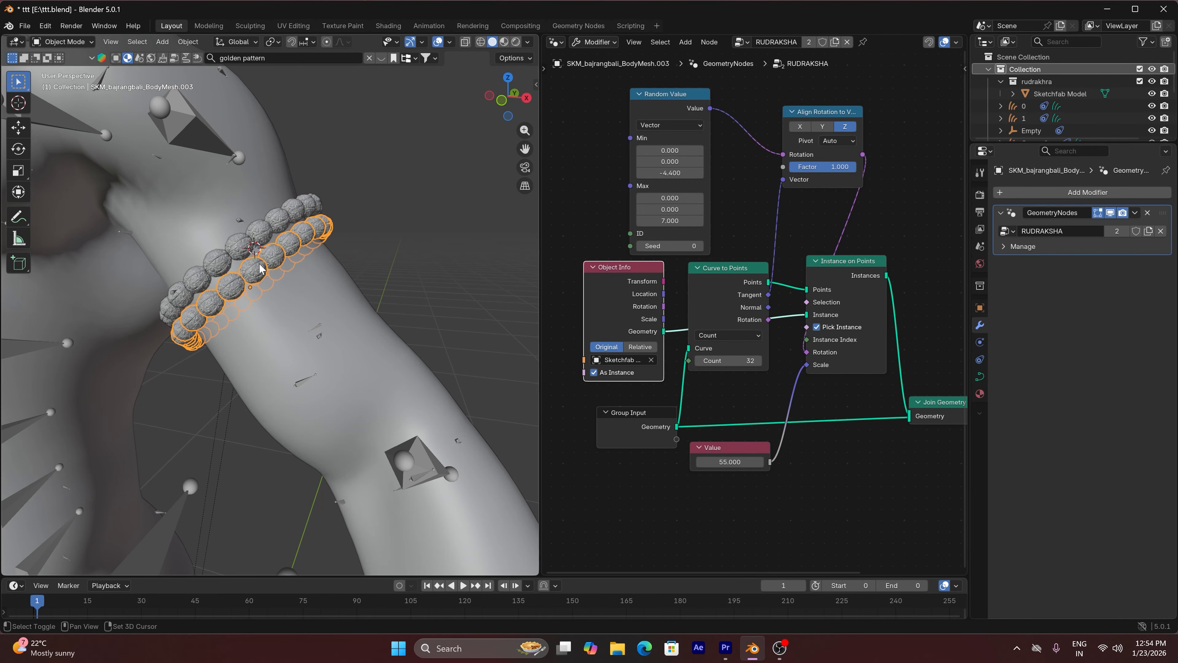
left_click(256, 232, "shift")
left_click(188, 42)
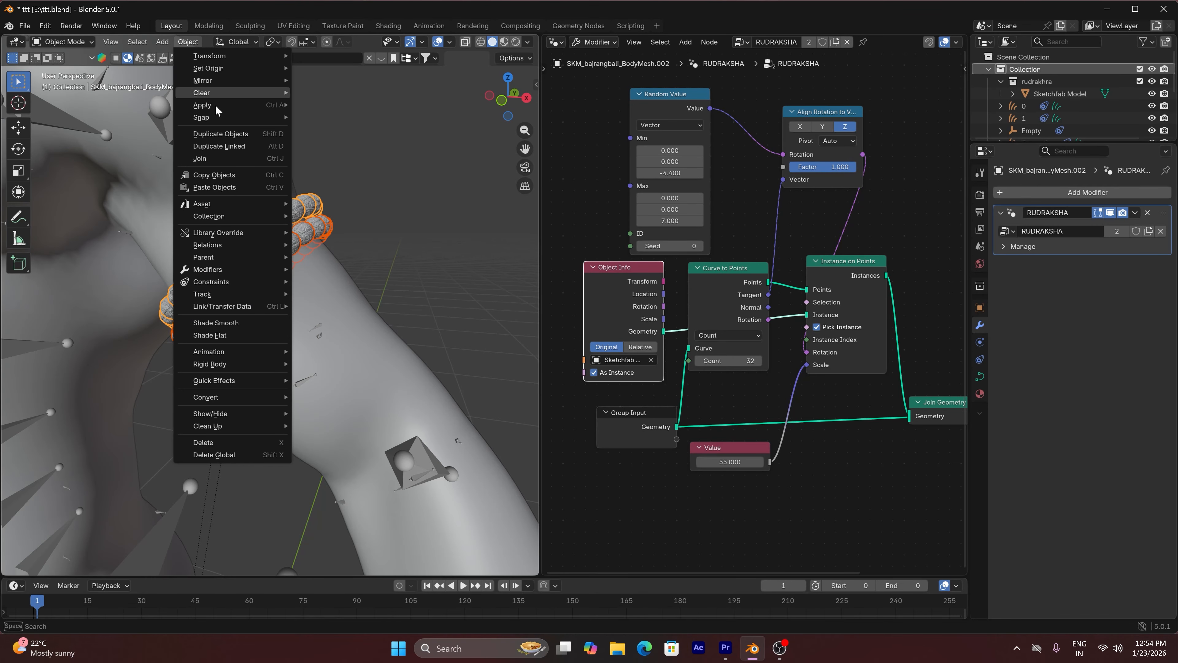
left_click(214, 157)
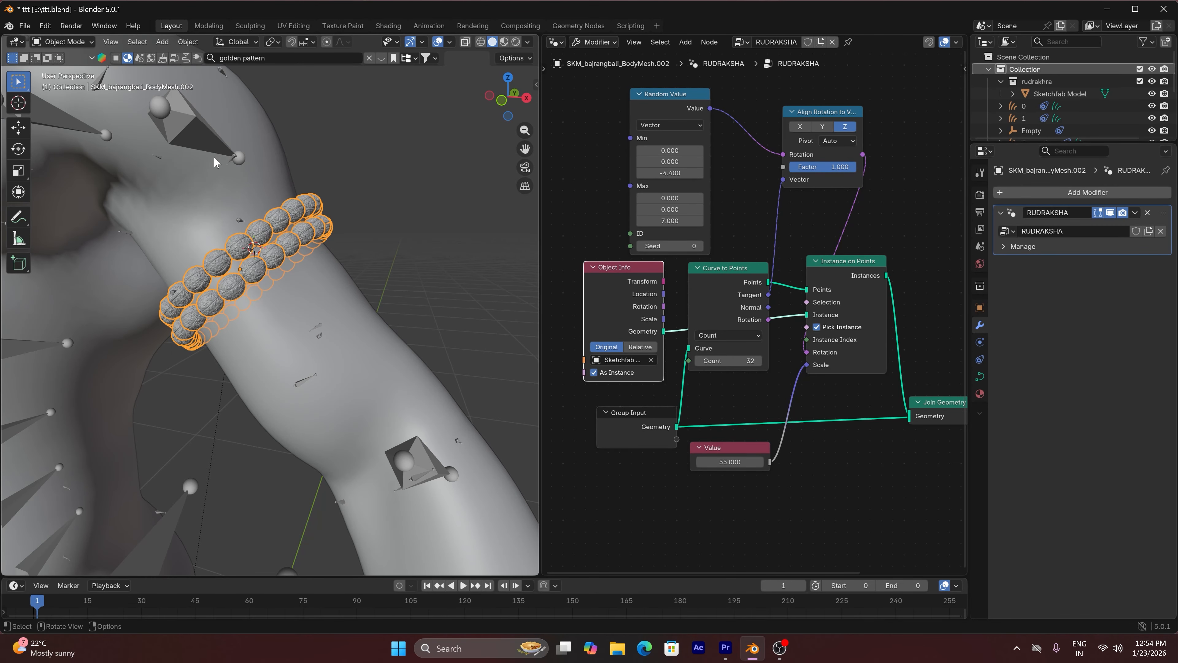
left_click(398, 192)
scroll(388, 193, "up", 1)
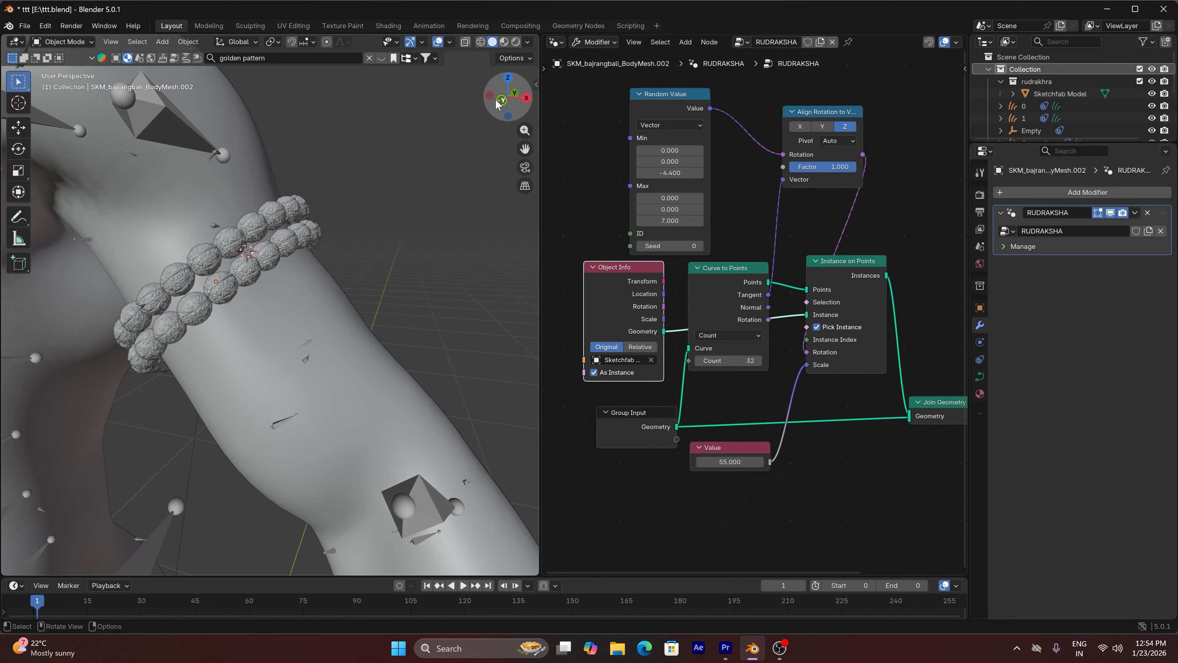
Set the joined armlet's origin to its geometry
left_click_drag(500, 106, 304, 197)
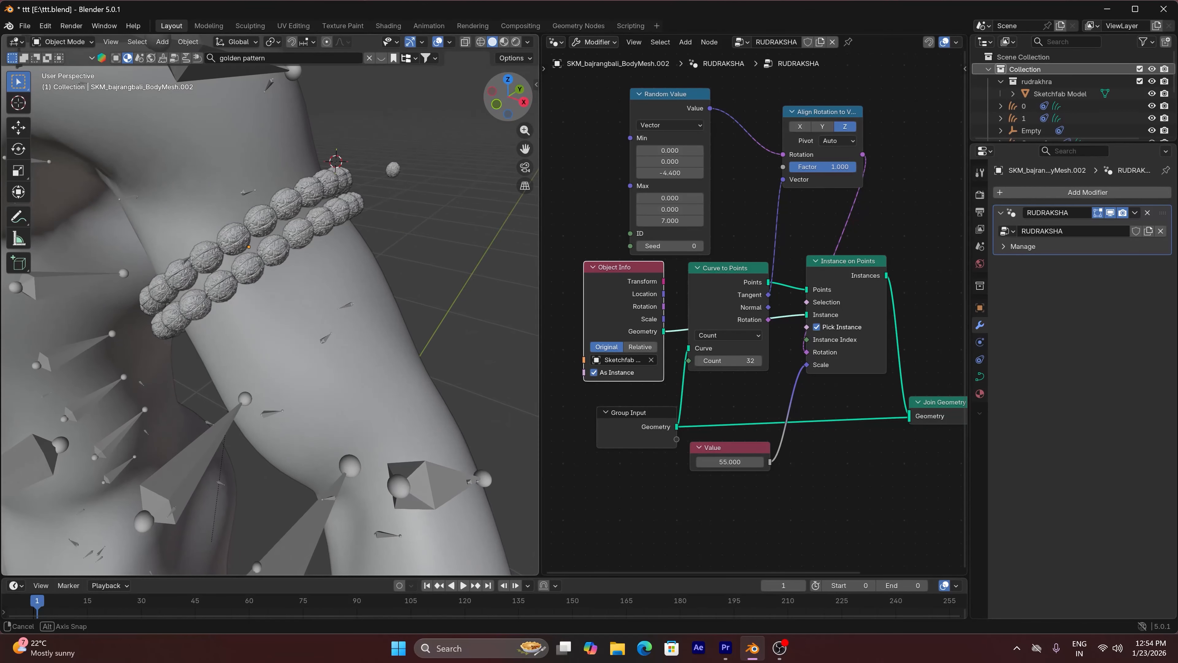
left_click(303, 199)
left_click(187, 42)
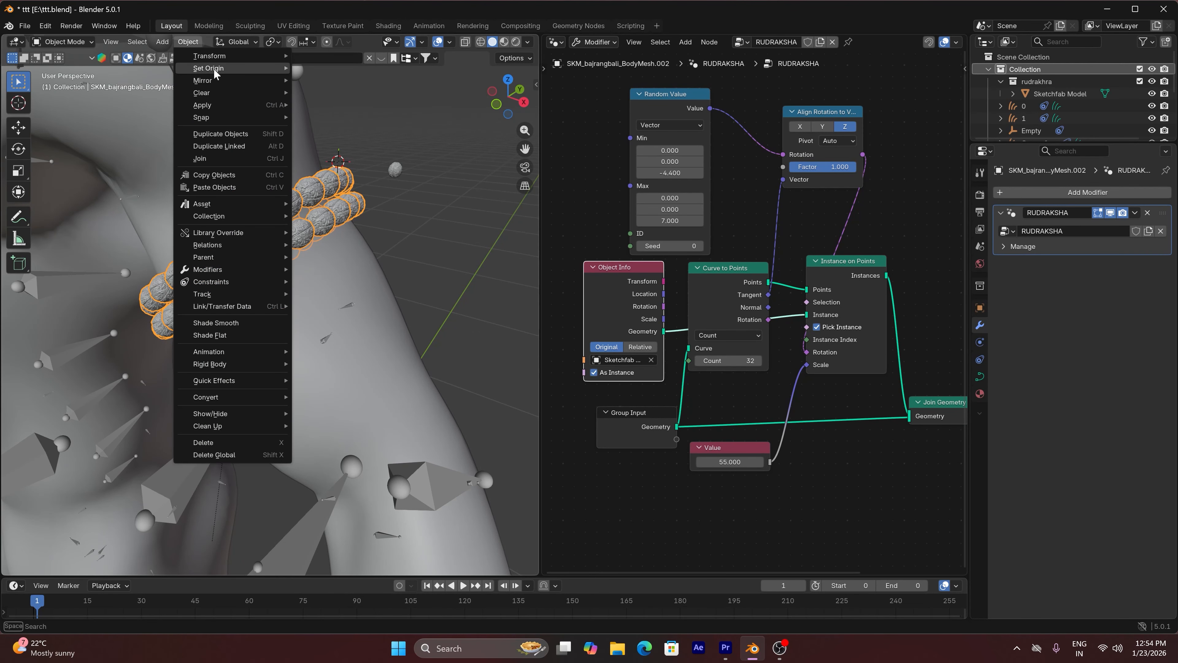
mouse_move(213, 68)
left_click(345, 77)
scroll(372, 261, "down", 5)
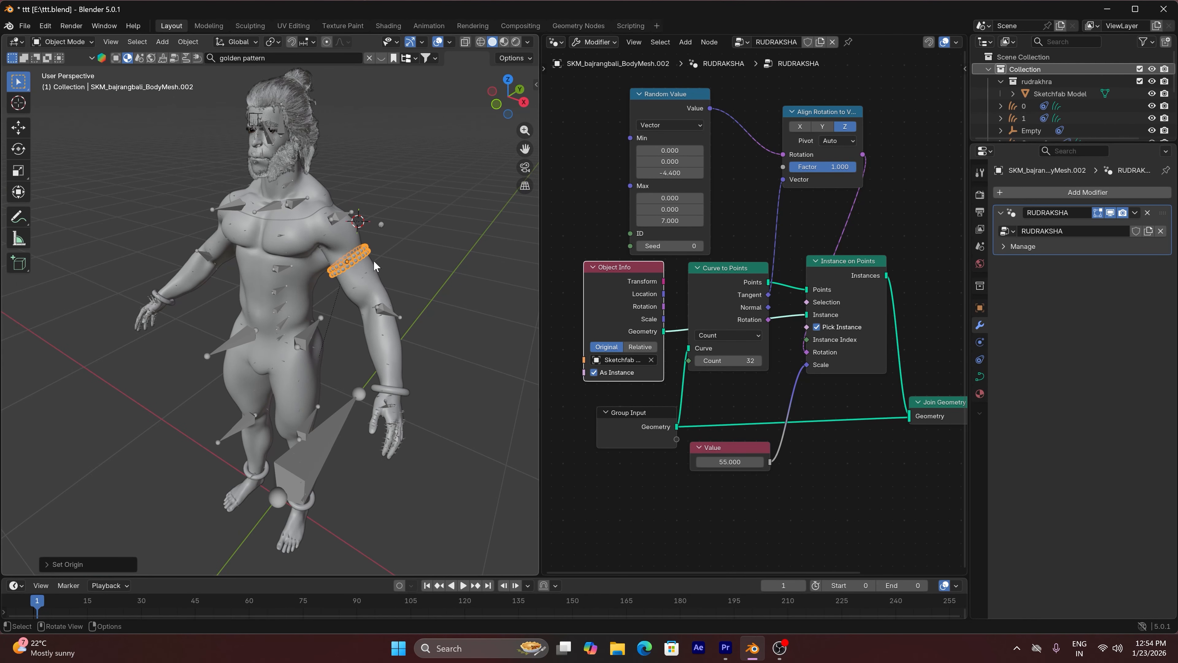
Add a Mirror modifier on the X axis to the armlet with the body mesh as mirror object, placed above the RUDRAKSHA modifier
left_click(1074, 194)
left_click(1075, 195)
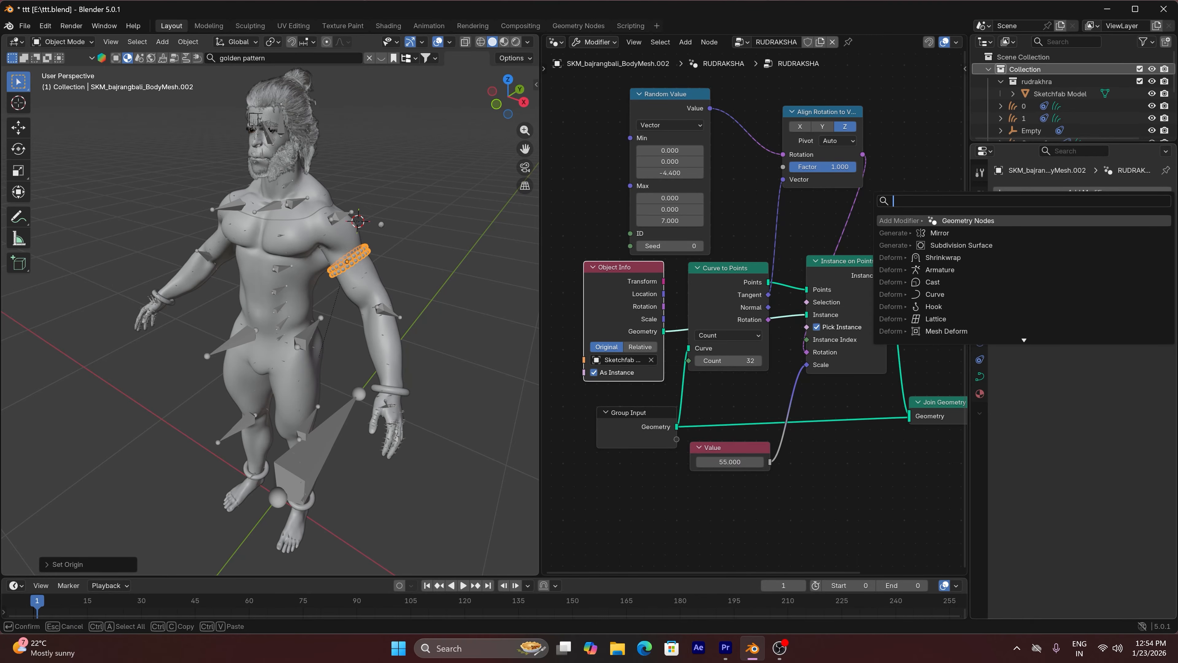
left_click(1085, 233)
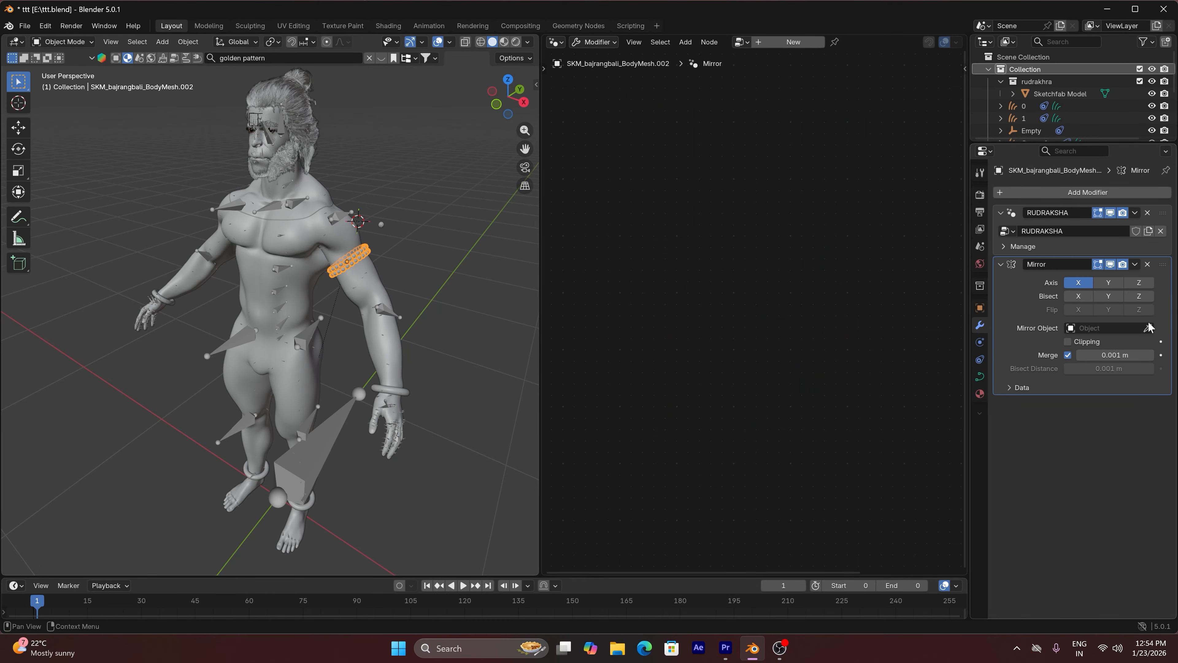
left_click(1149, 328)
left_click(371, 292)
left_click_drag(1163, 265, 1165, 210)
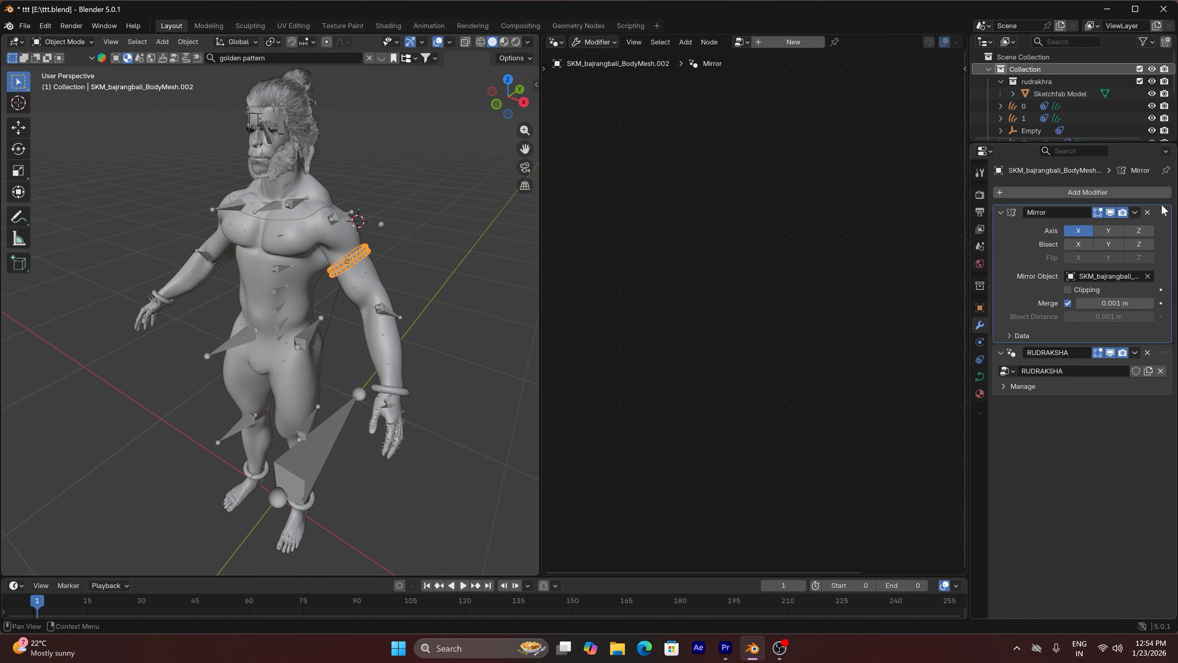
Examine the RUDRAKSHA modifier's info and the mirrored armlet rings on both upper arms from the front
left_click(1000, 213)
left_click(999, 233)
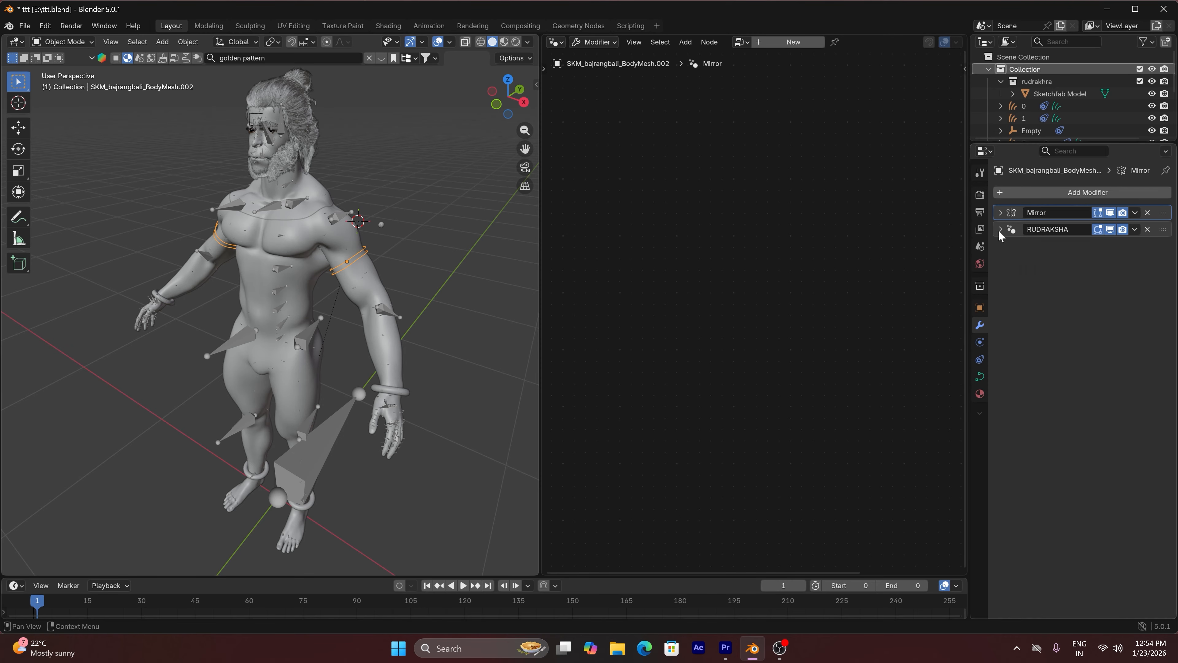
left_click(999, 233)
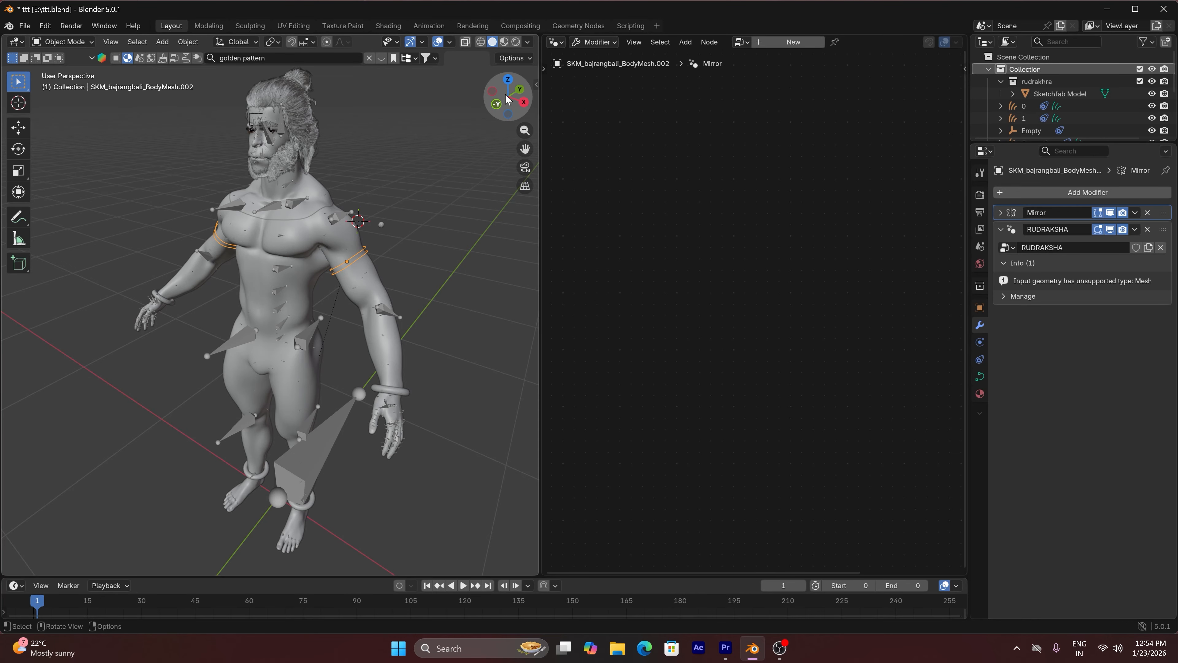
left_click_drag(505, 93, 504, 101)
scroll(373, 203, "up", 4)
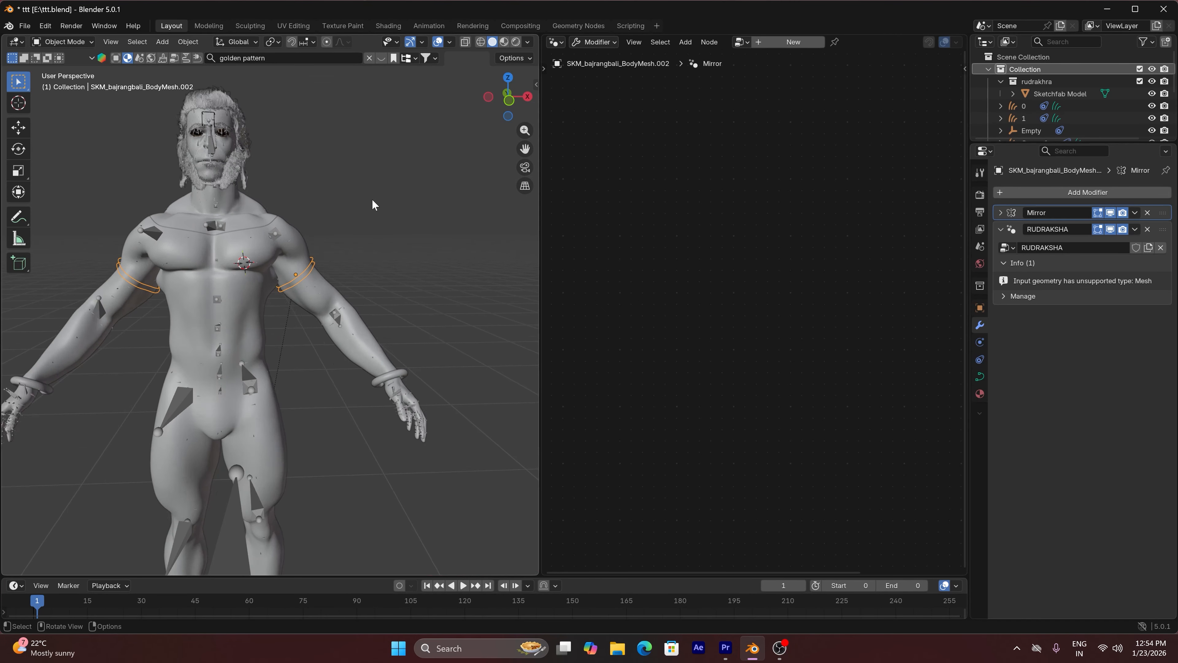
mouse_move(525, 148)
left_mouse_down()
mouse_move(530, 140)
mouse_move(524, 148)
left_mouse_up()
scroll(351, 235, "up", 2)
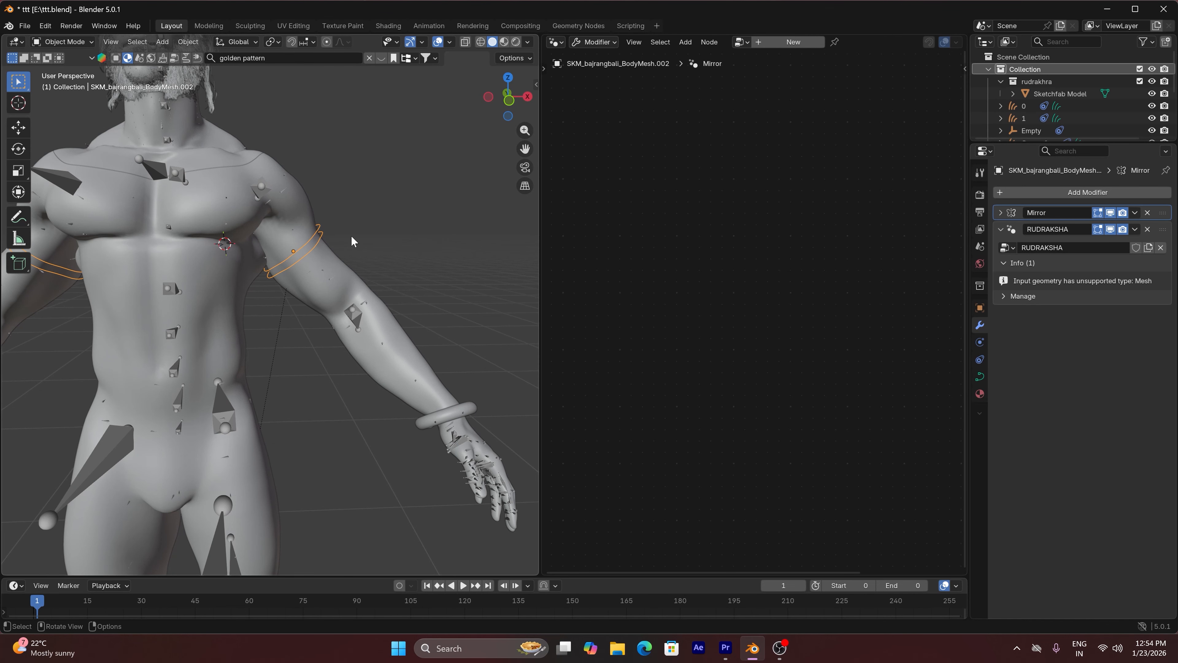
scroll(354, 237, "down", 2)
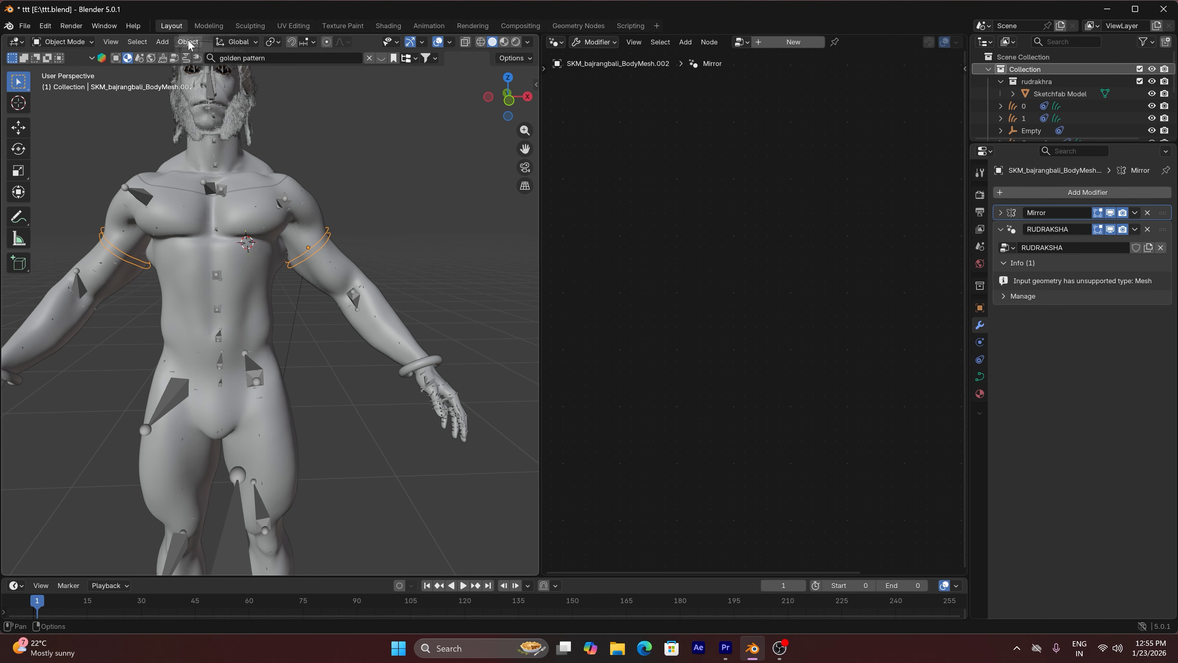
Try to apply the armlet's Mirror modifier, and convert the armlet object to a mesh
left_click(1134, 212)
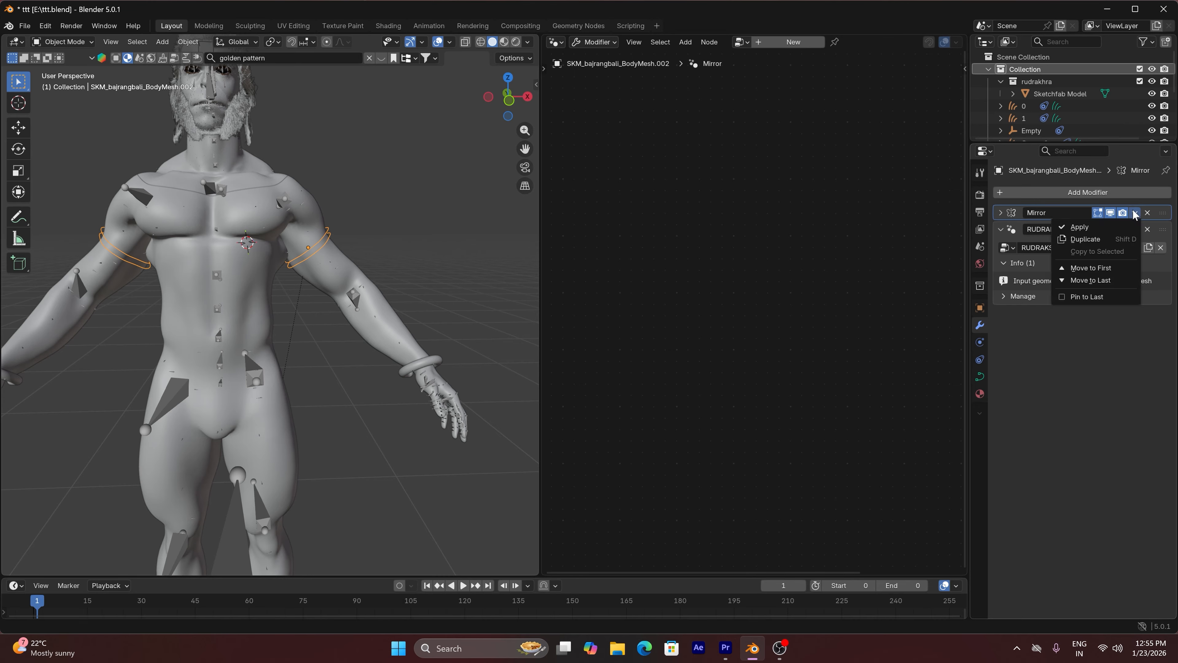
left_click(1111, 228)
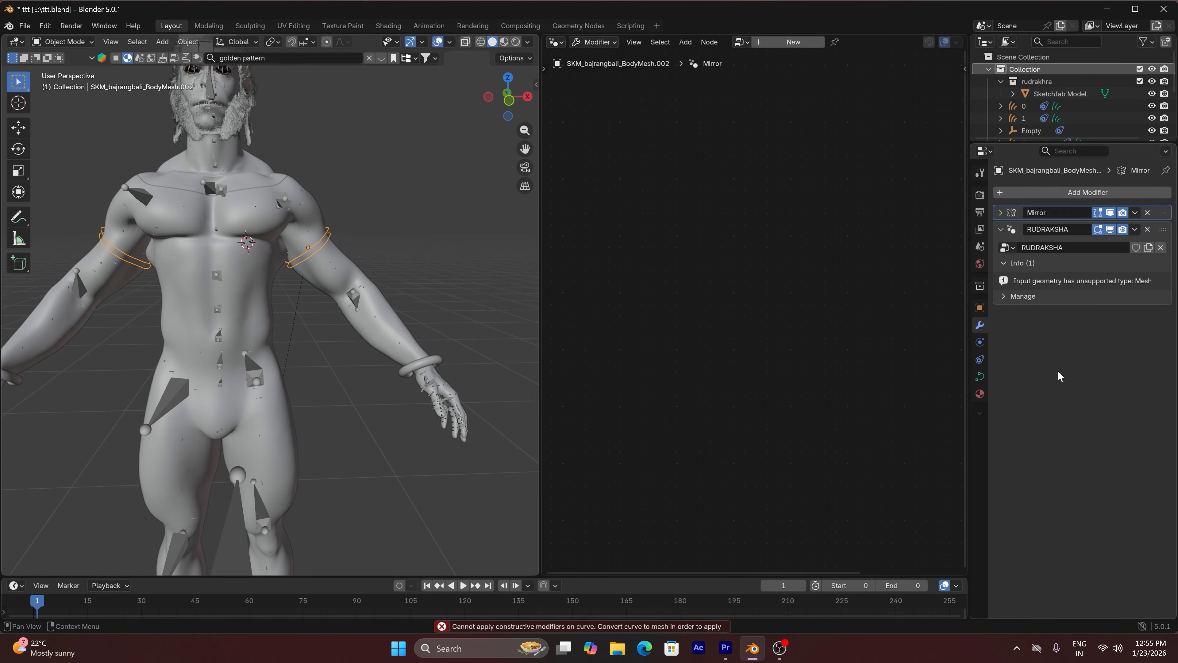
left_click(190, 42)
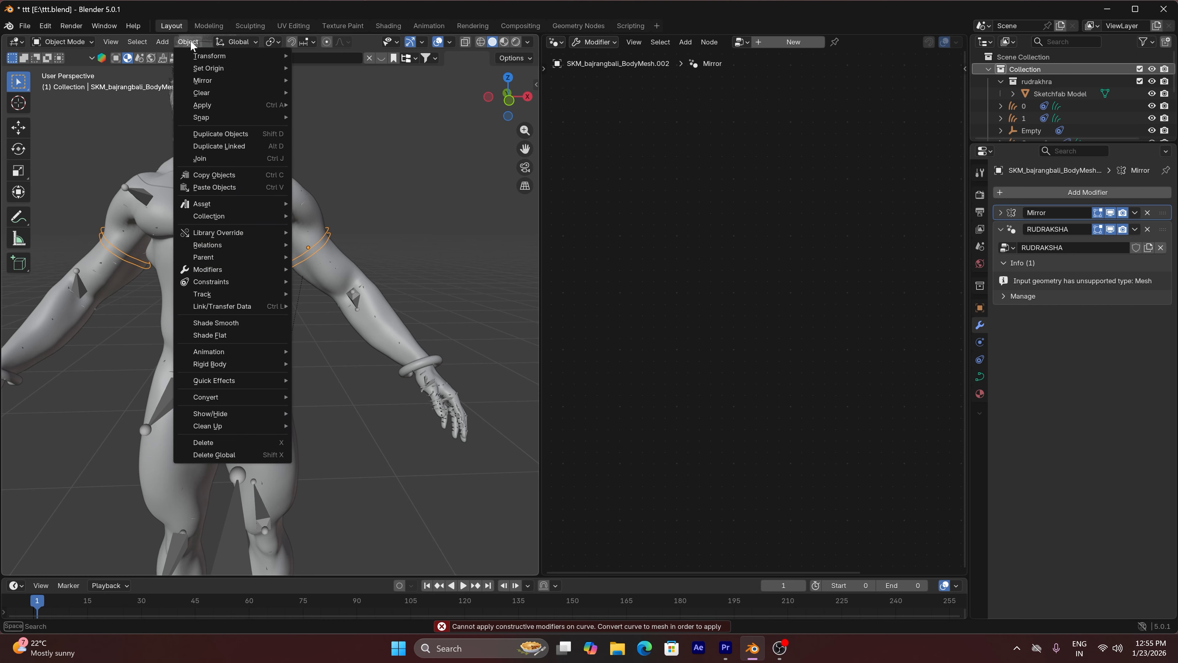
mouse_move(205, 397)
left_click(331, 399)
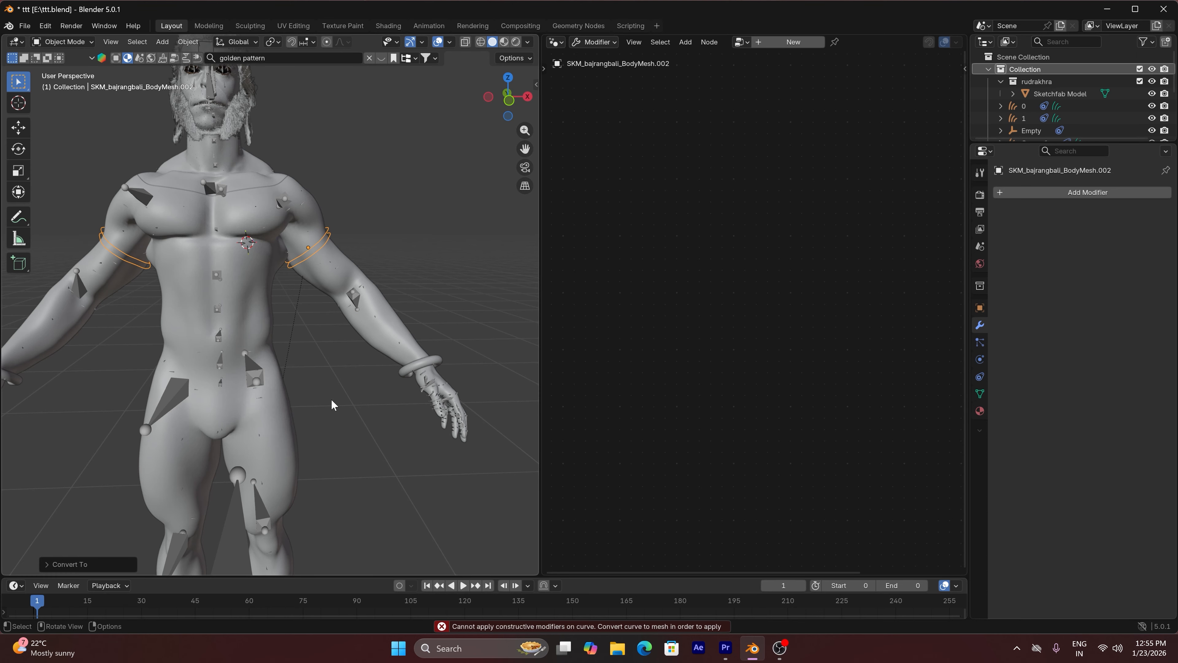
Separate the mirrored armlet mesh into individual ring objects by loose parts and return to Object Mode
left_click(192, 42)
mouse_move(213, 85)
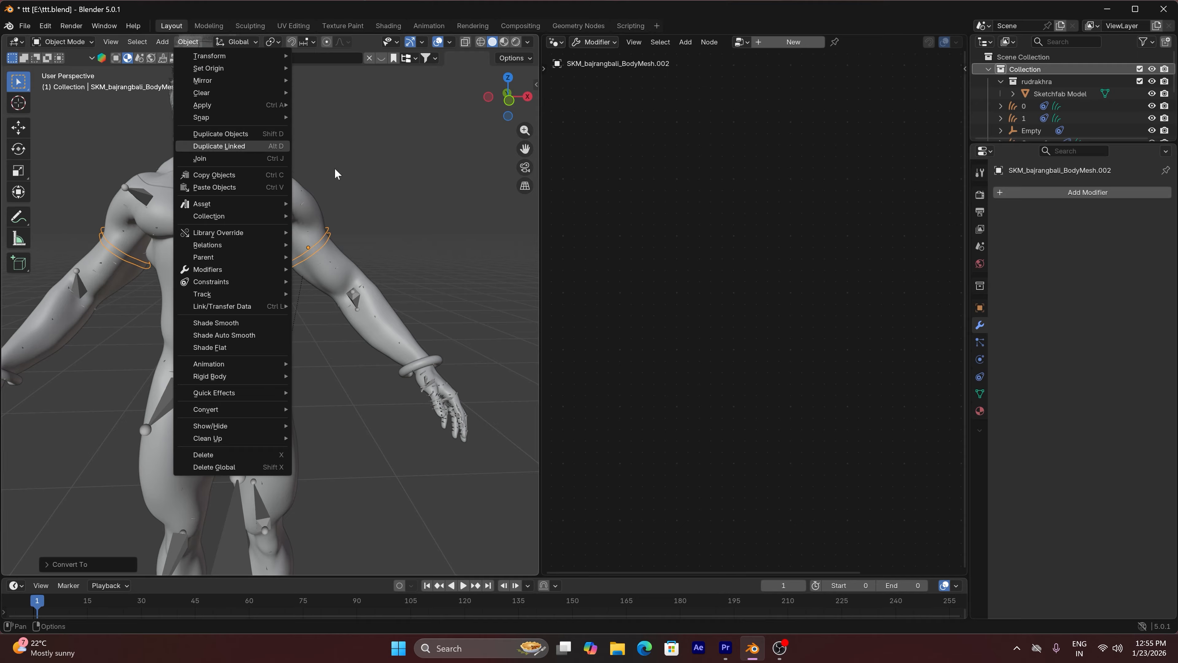
key("Tab")
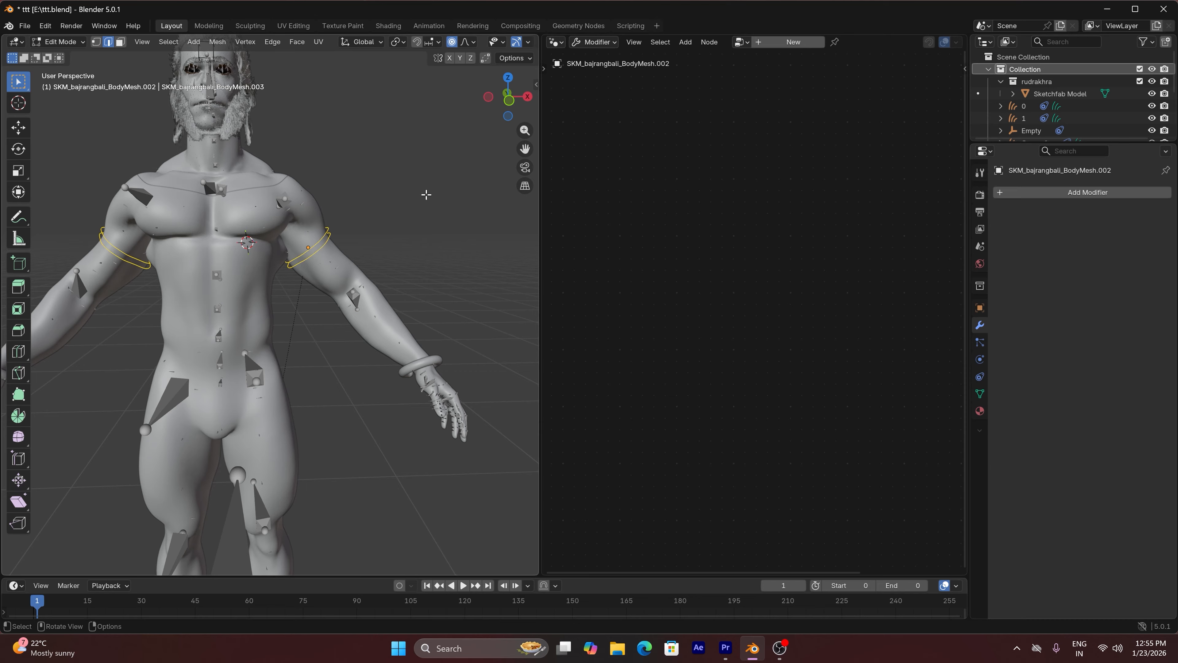
key("p")
left_click(402, 221)
key("Tab")
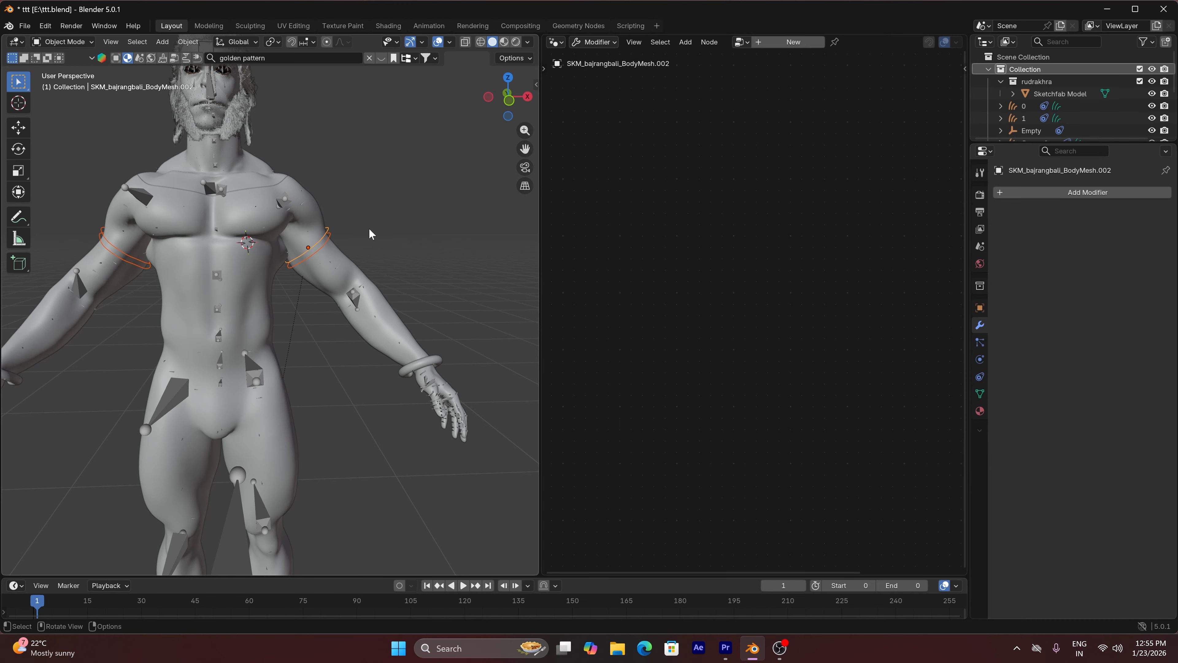
Add a Geometry Nodes modifier using the RUDRAKSHA node group to the upper ring on the character's left arm
left_click(321, 246)
scroll(327, 246, "up", 1)
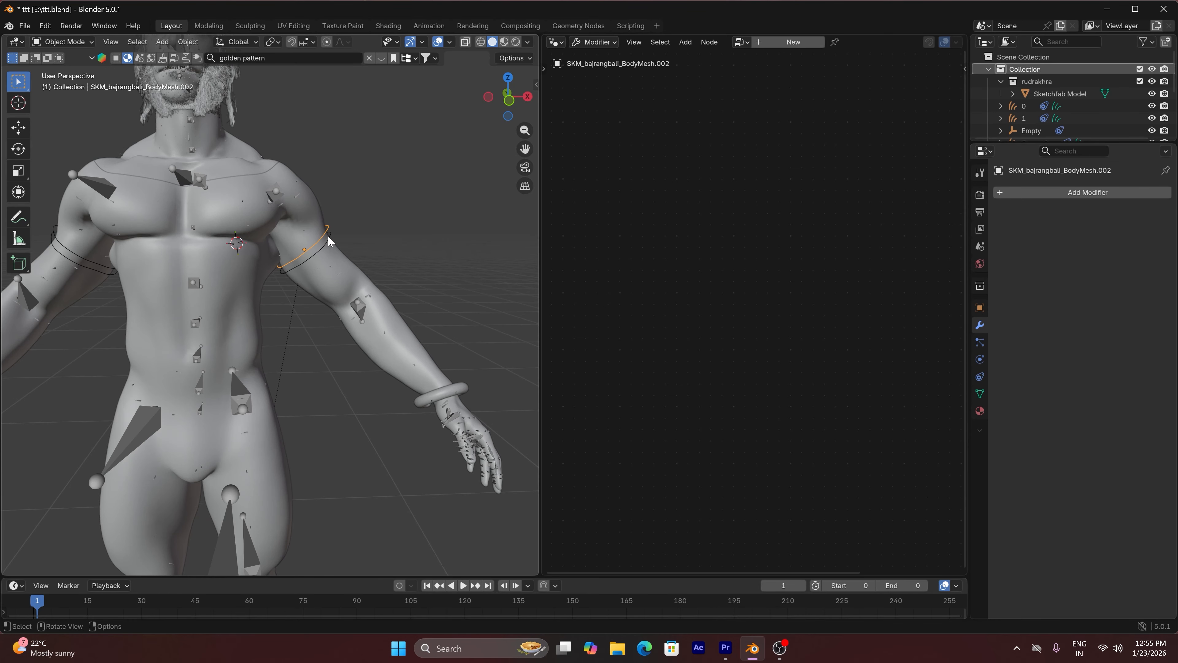
left_click(1079, 193)
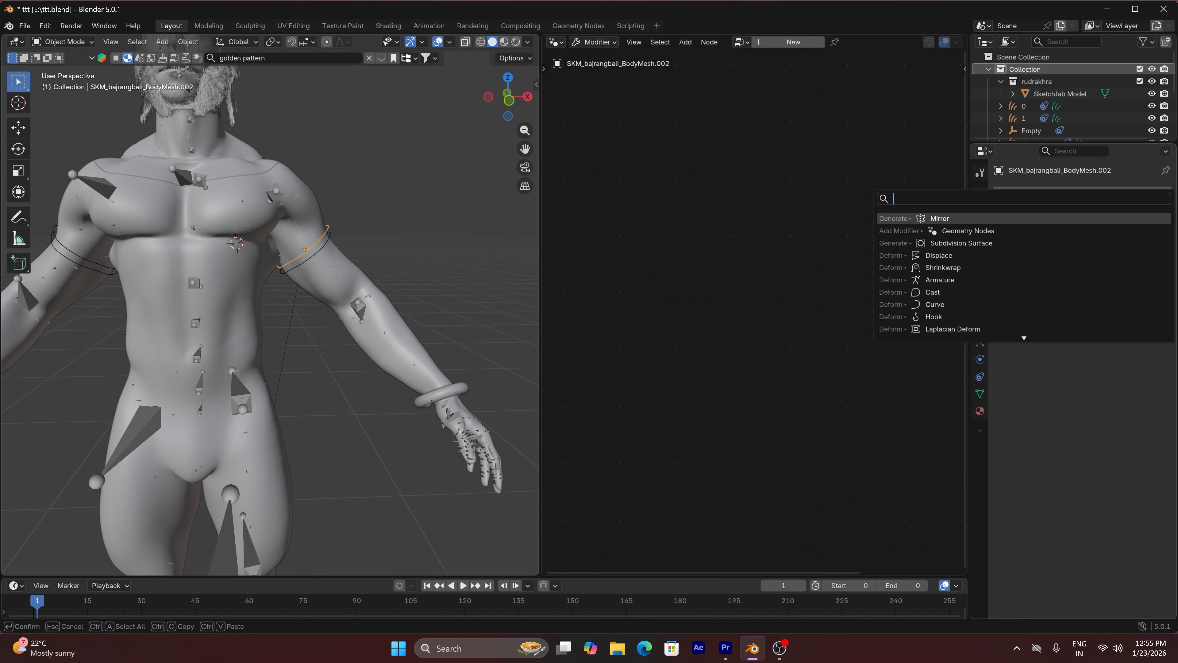
left_click(990, 234)
left_click(1008, 231)
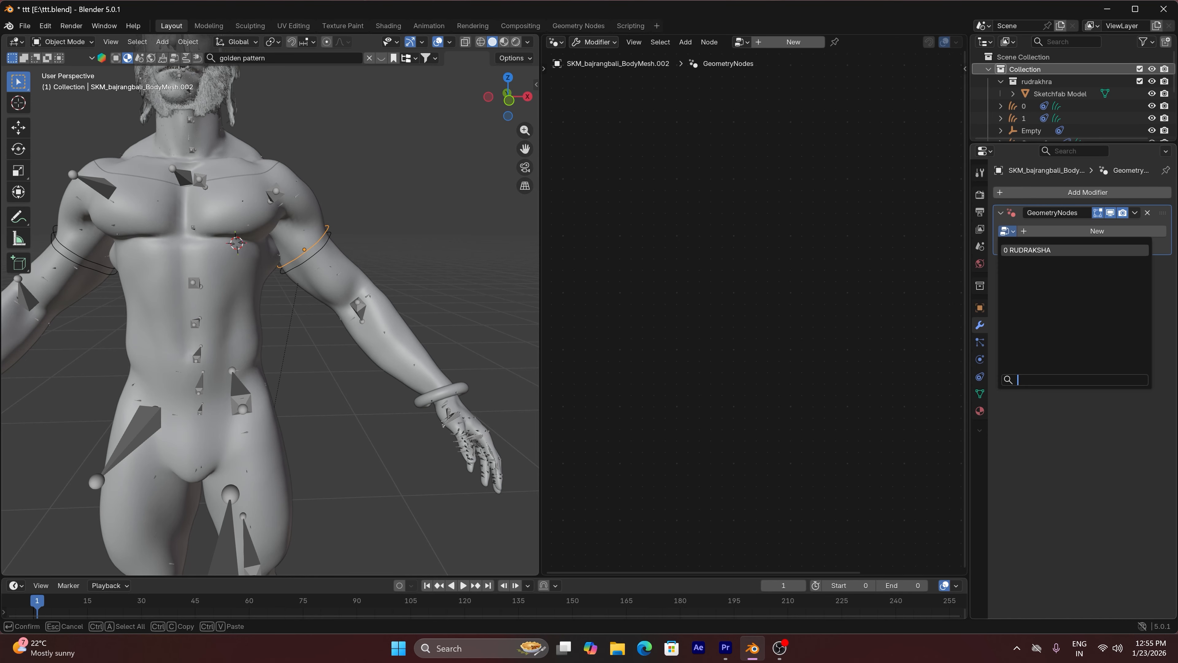
left_click(1027, 249)
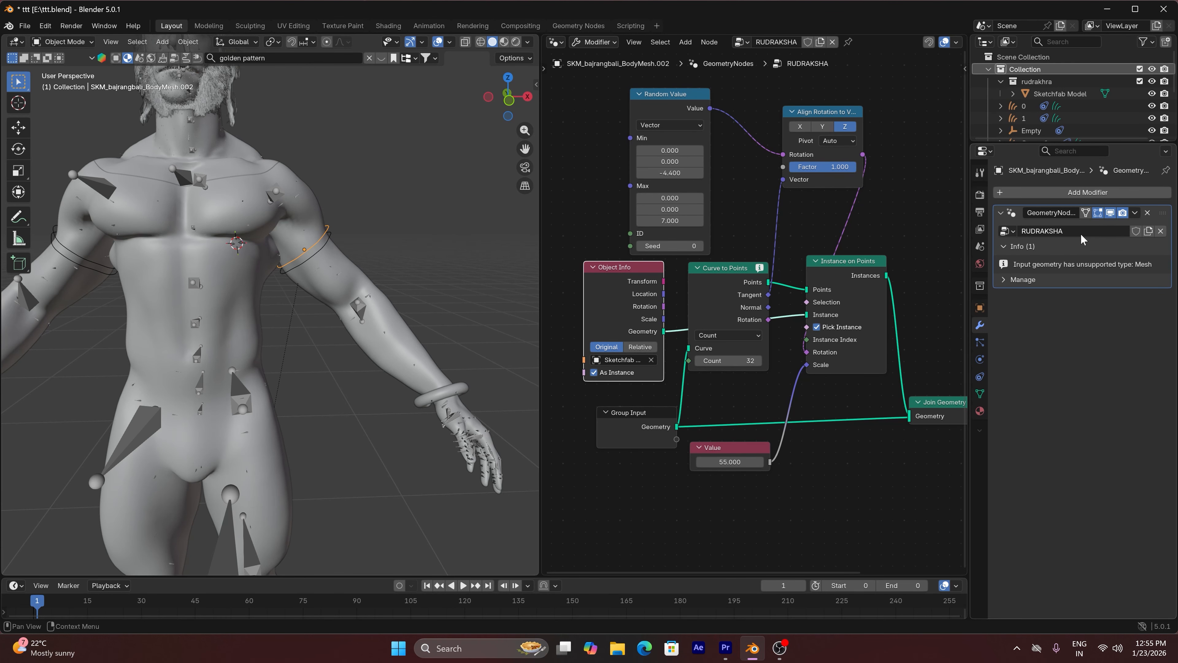
Try an instance scale of 100 in the RUDRAKSHA Value node, and set the value to 0
scroll(385, 277, "up", 2)
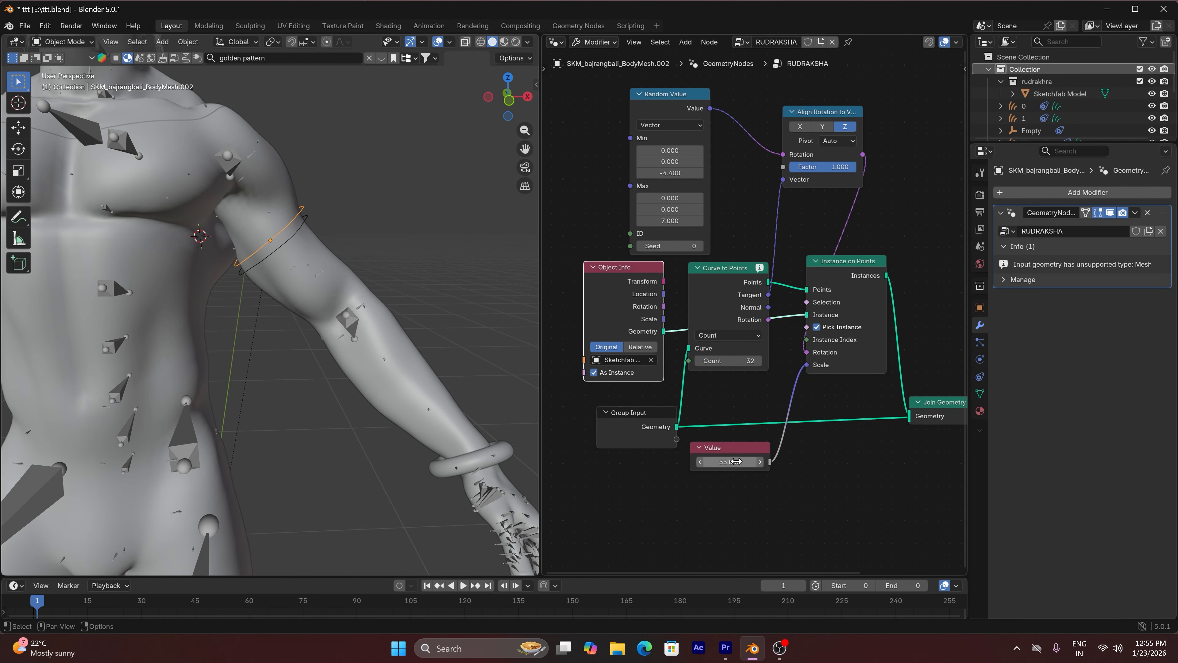
mouse_move(751, 462)
left_mouse_down()
mouse_move(779, 461)
mouse_move(742, 461)
left_mouse_up()
left_click(748, 462)
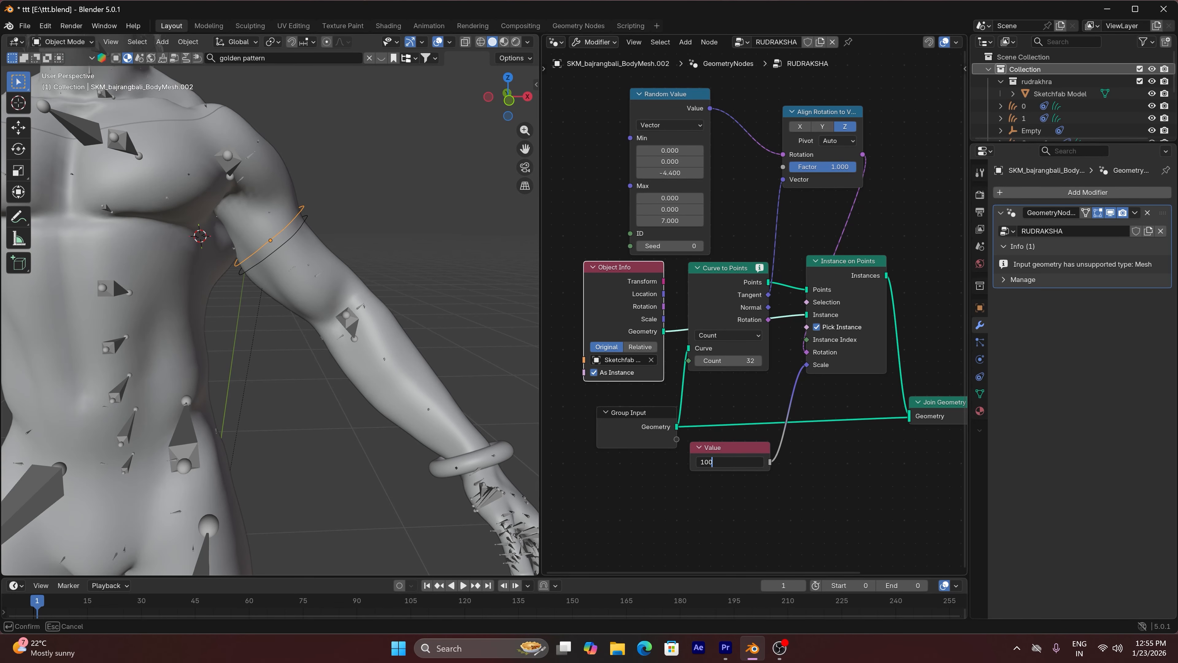
key("Return")
left_click(819, 499)
left_click(748, 462)
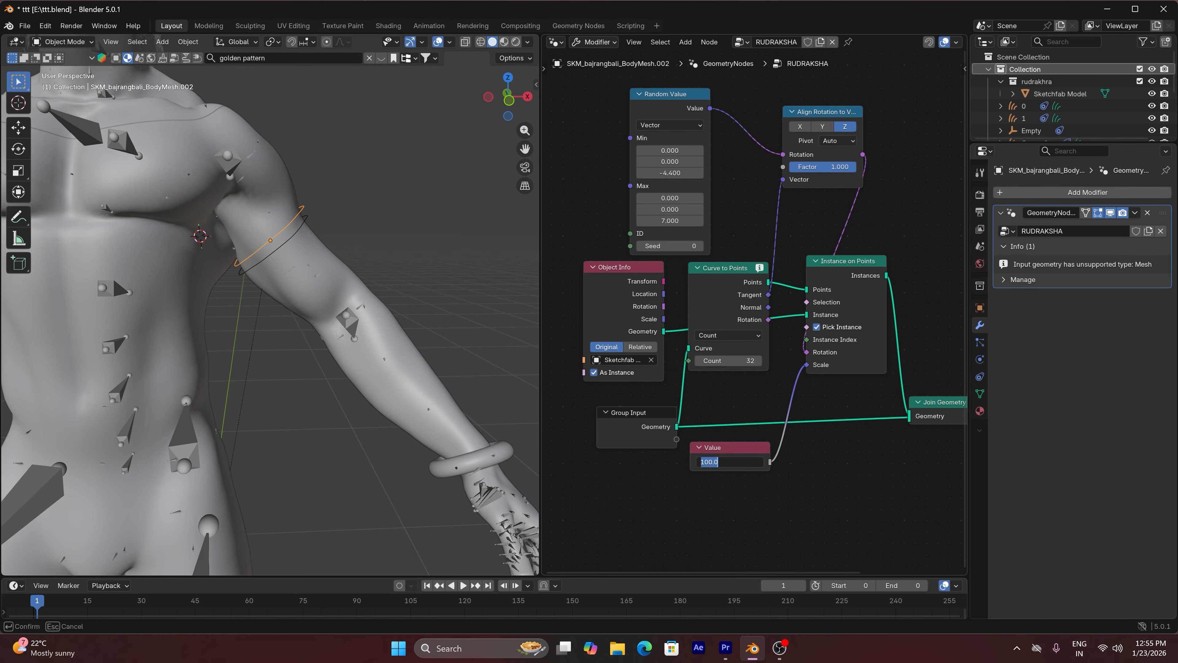
type("0")
key("Return")
Convert the four armlet rings on both upper arms to curves
scroll(293, 291, "down", 4)
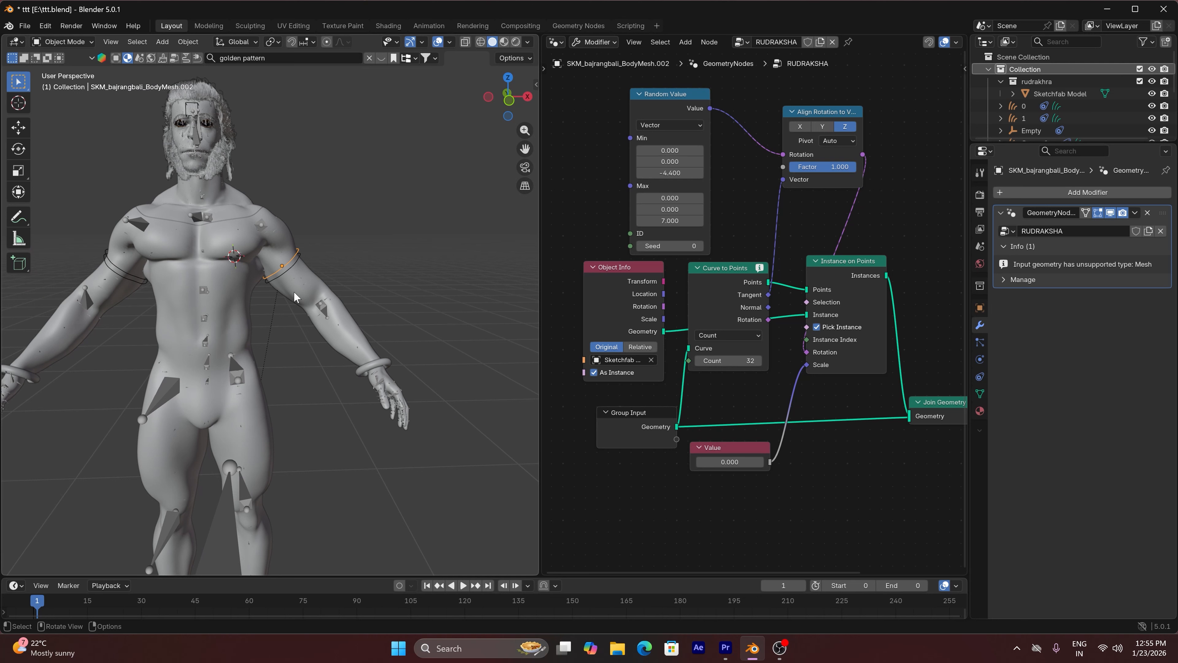
scroll(193, 264, "up", 1)
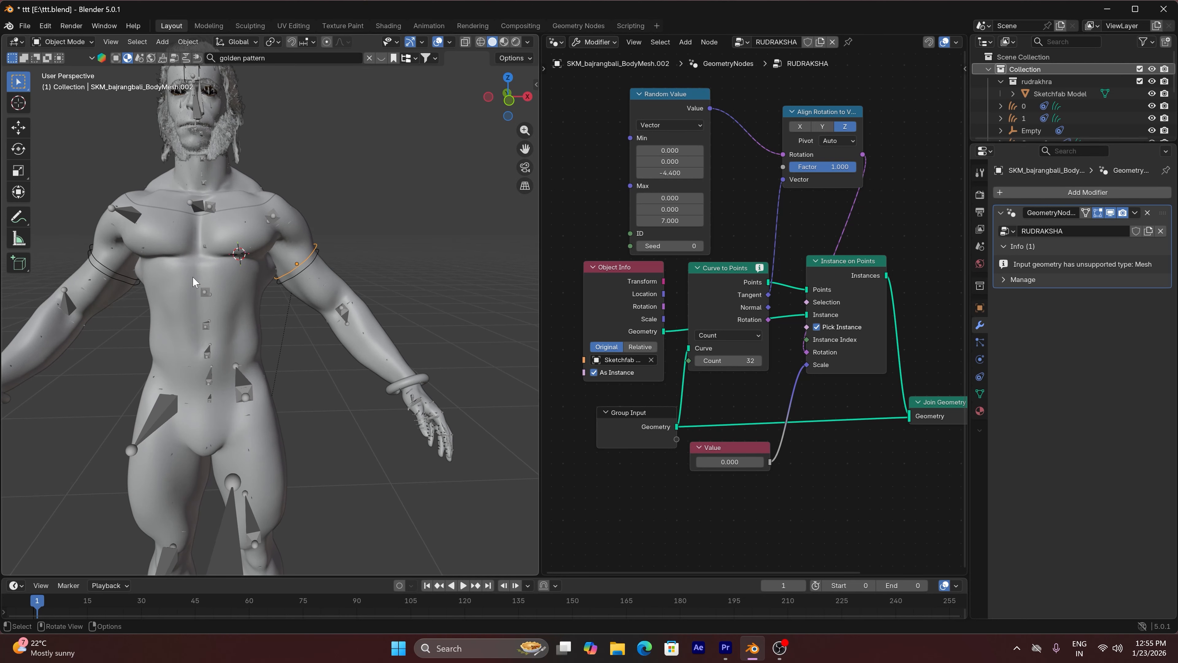
left_click(128, 277, "shift")
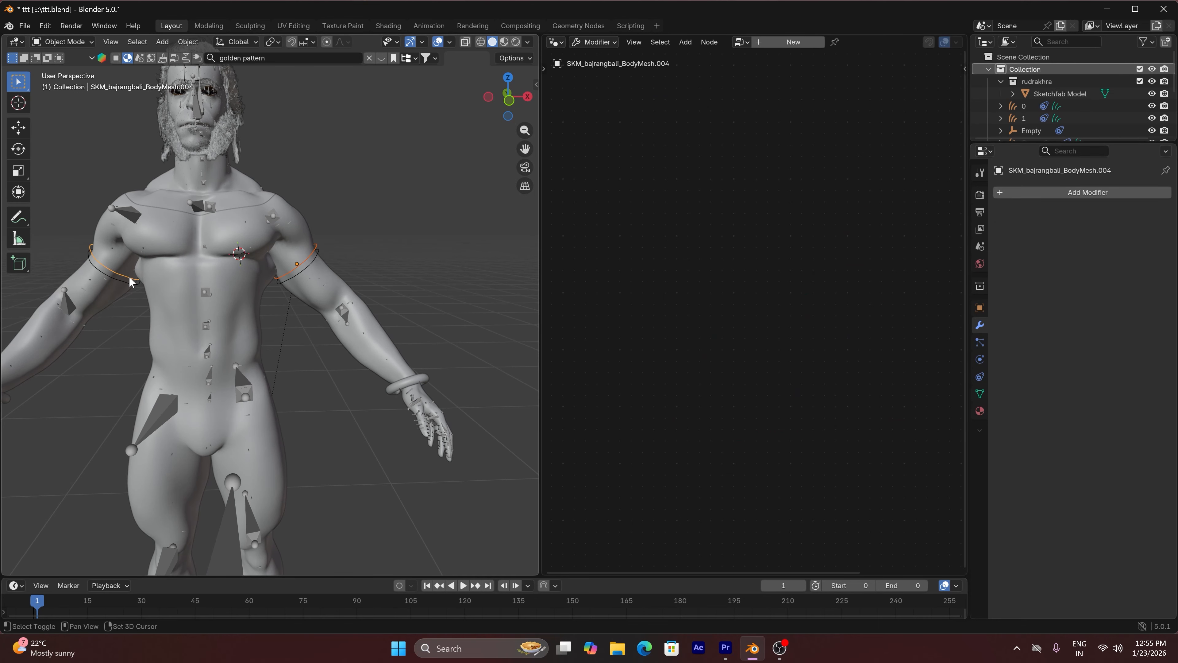
left_click(302, 276, "shift")
left_click(187, 41)
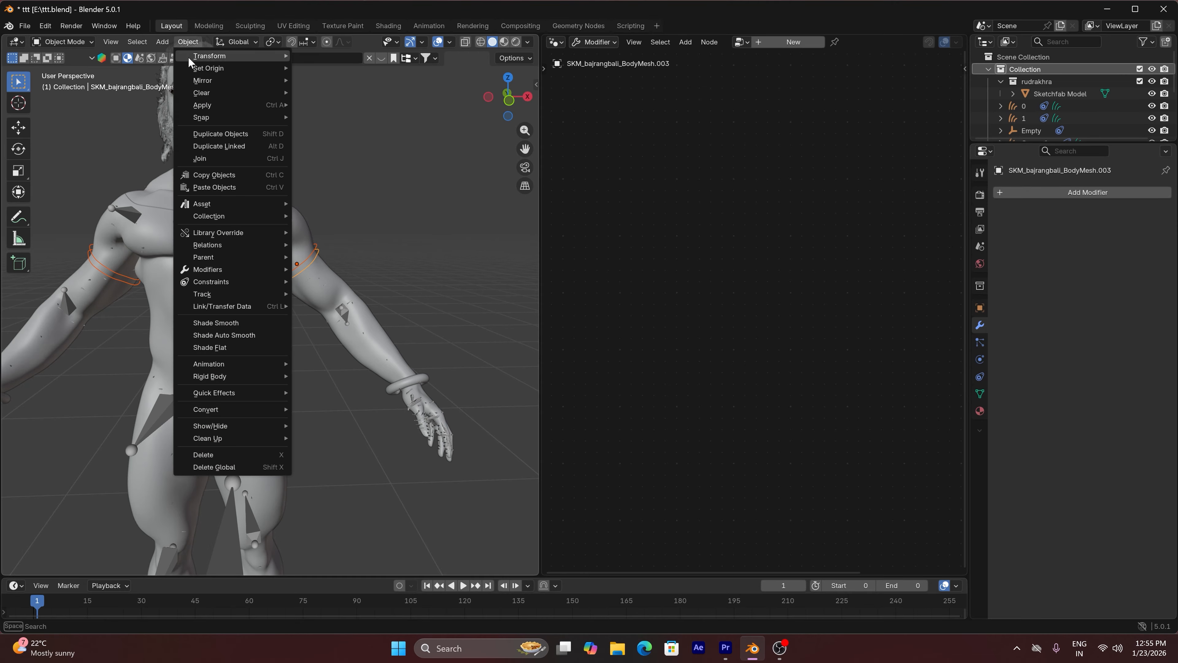
mouse_move(225, 409)
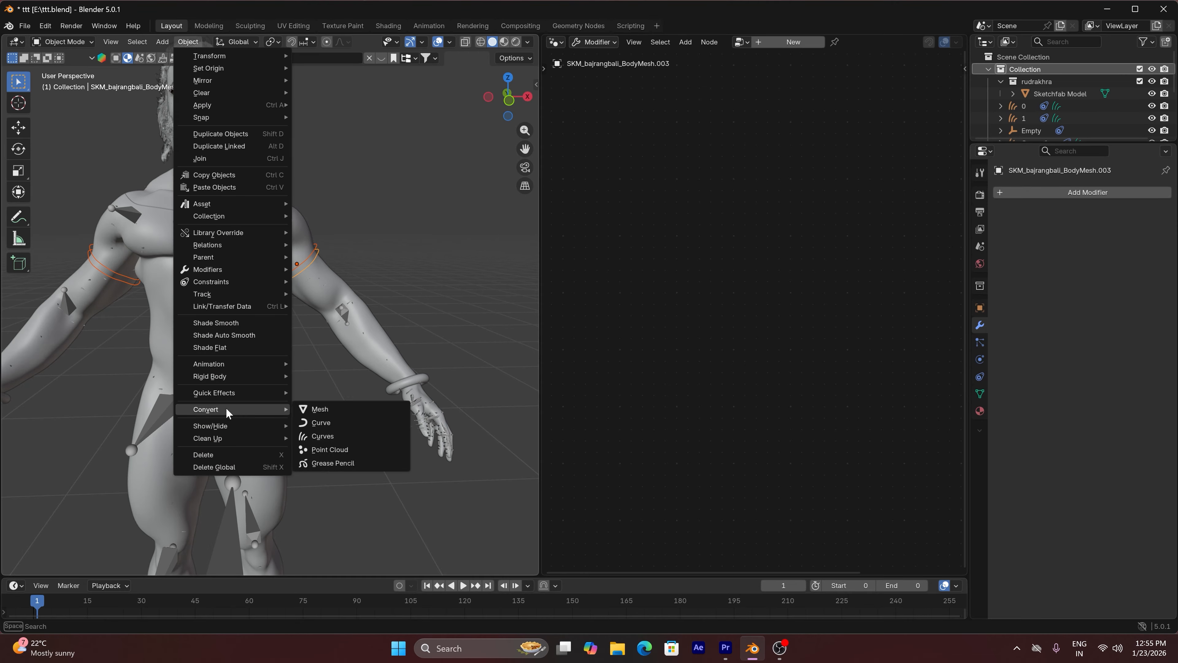
left_click(321, 422)
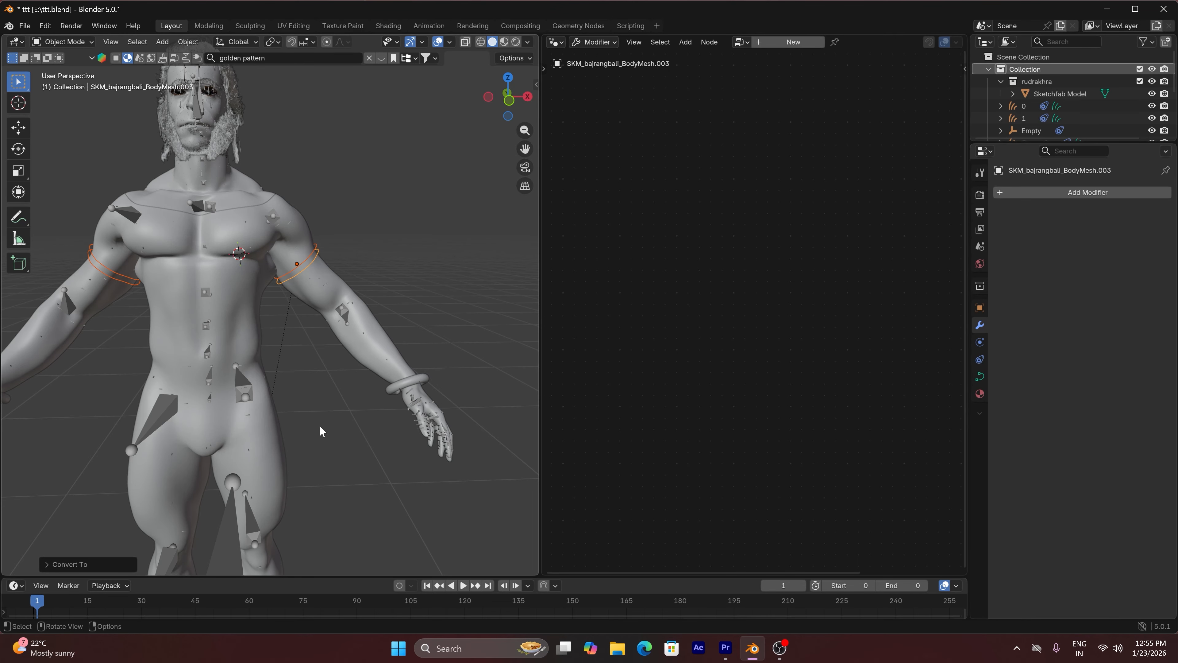
Add a Geometry Nodes modifier with the RUDRAKSHA node group to the upper ring curve on the character's left arm
left_click(313, 255)
left_click(1066, 192)
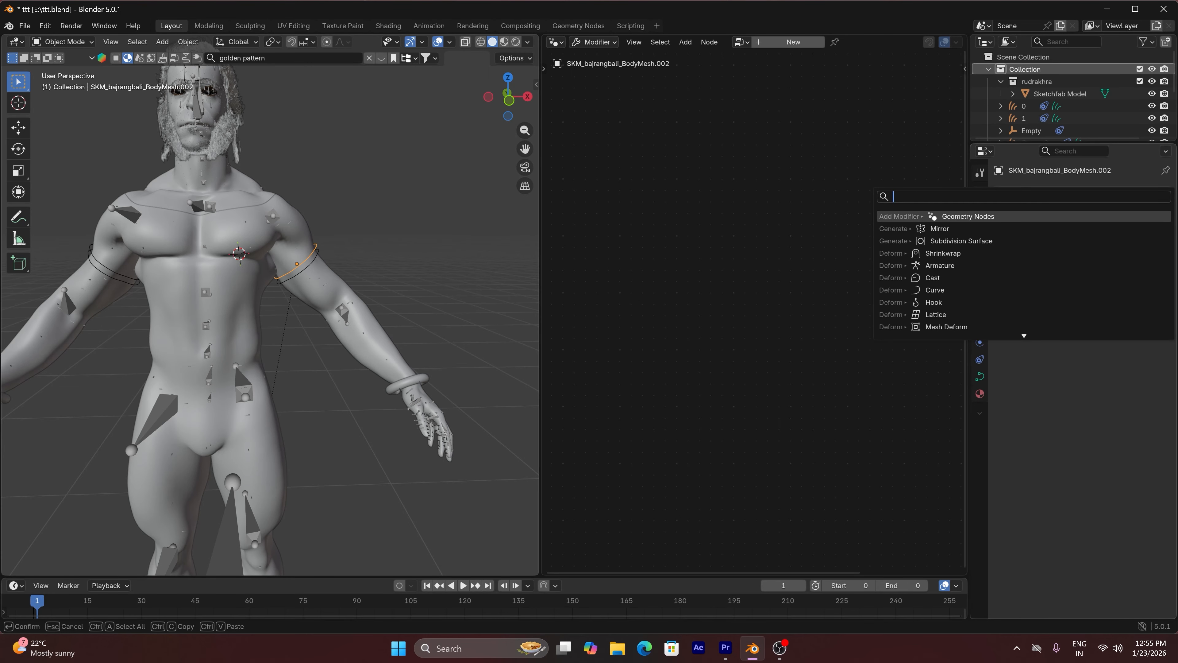
left_click(1027, 217)
left_click(1009, 232)
left_click(1028, 250)
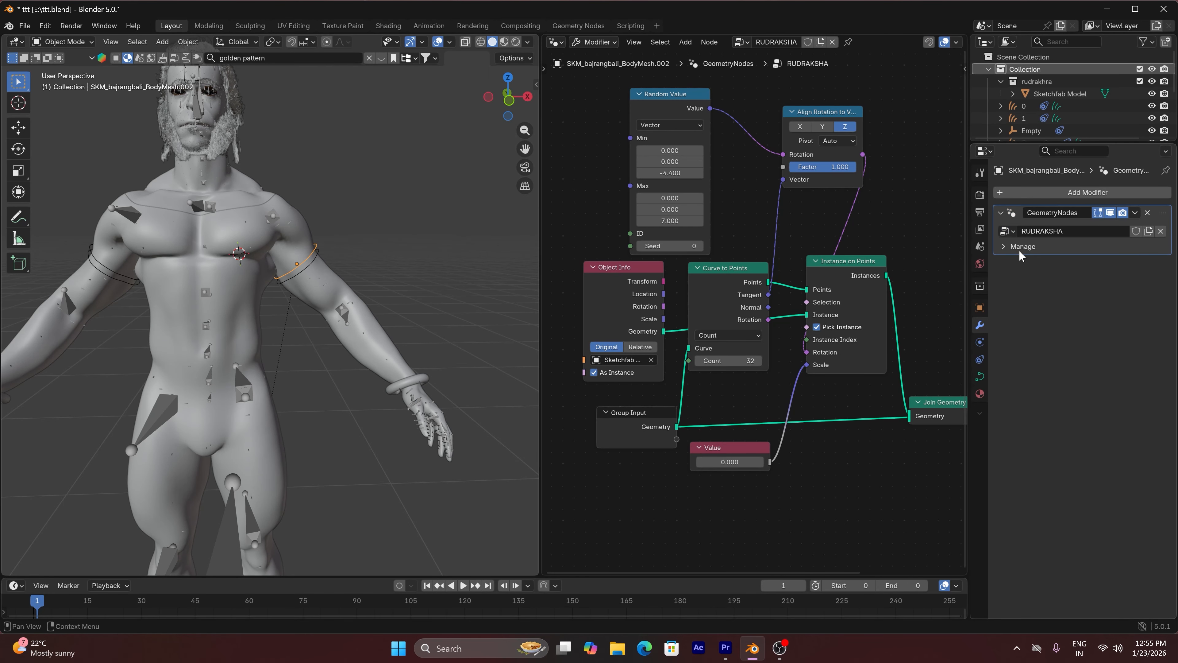
Set the bead scale in the RUDRAKSHA Value node to 55
scroll(417, 298, "up", 4)
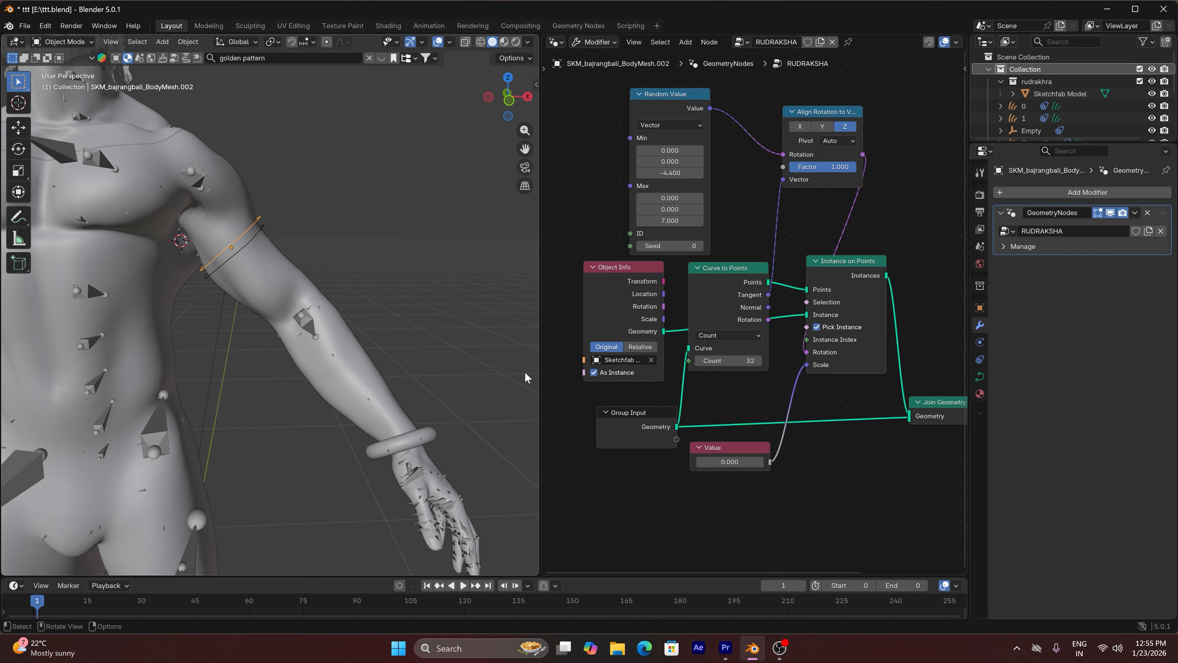
left_click(730, 462)
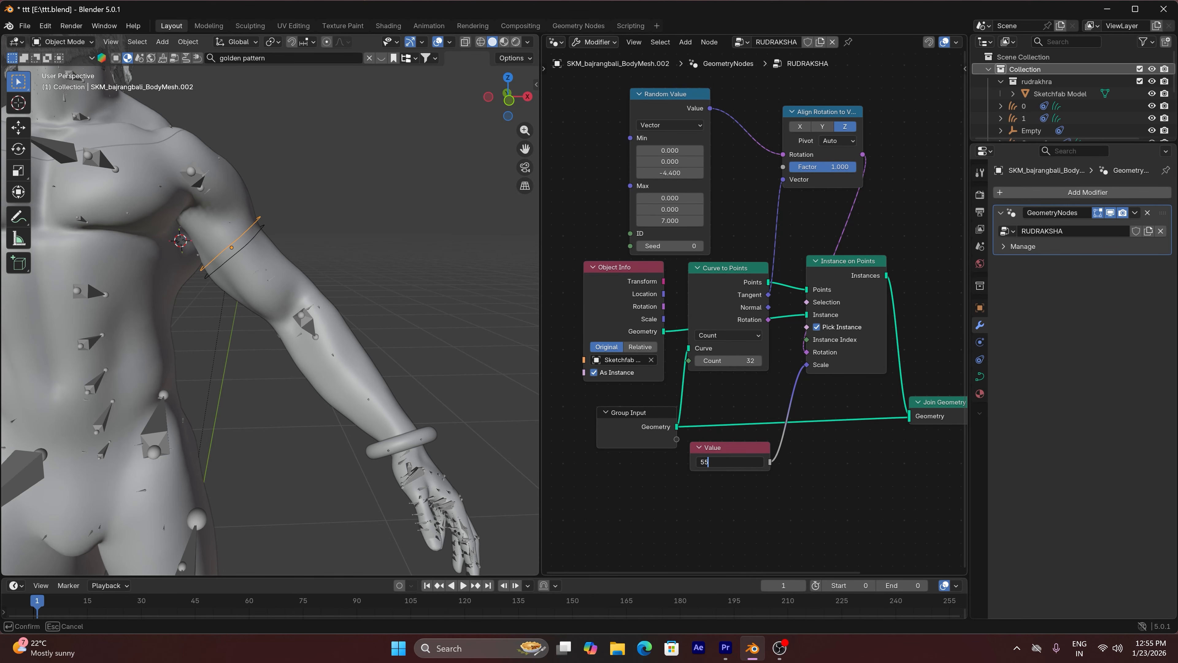
type("55")
key("Return")
scroll(242, 220, "up", 5)
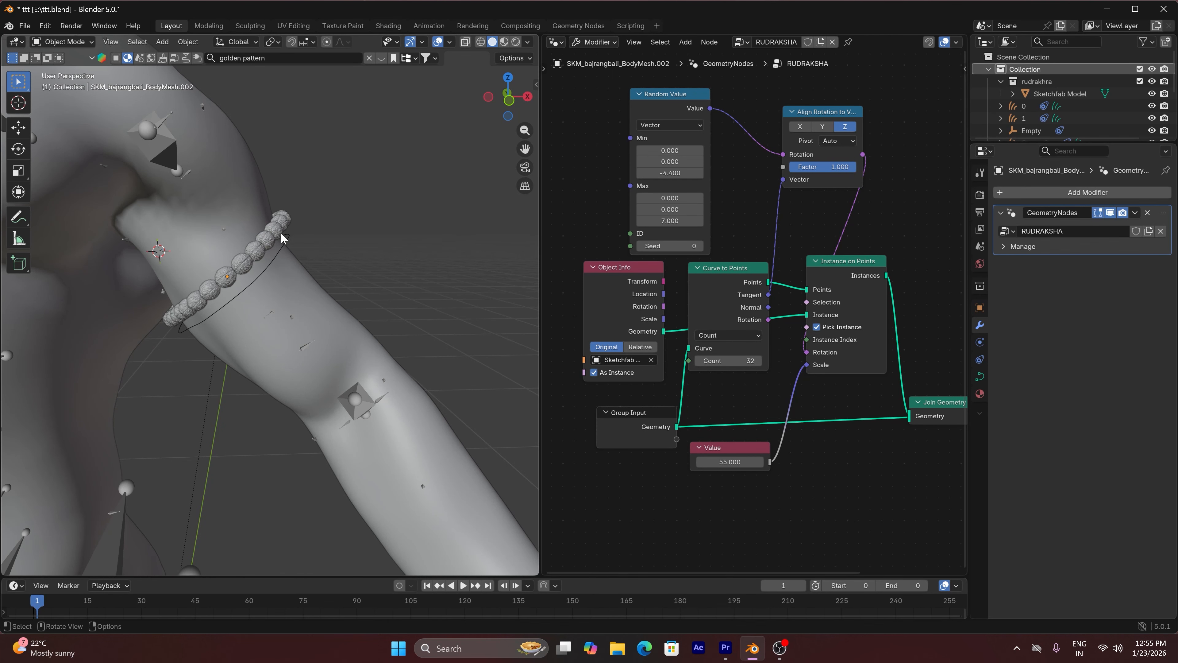
Copy the RUDRAKSHA modifier from the upper left-arm ring to the other three armlet rings
left_click(288, 243)
scroll(288, 242, "down", 6)
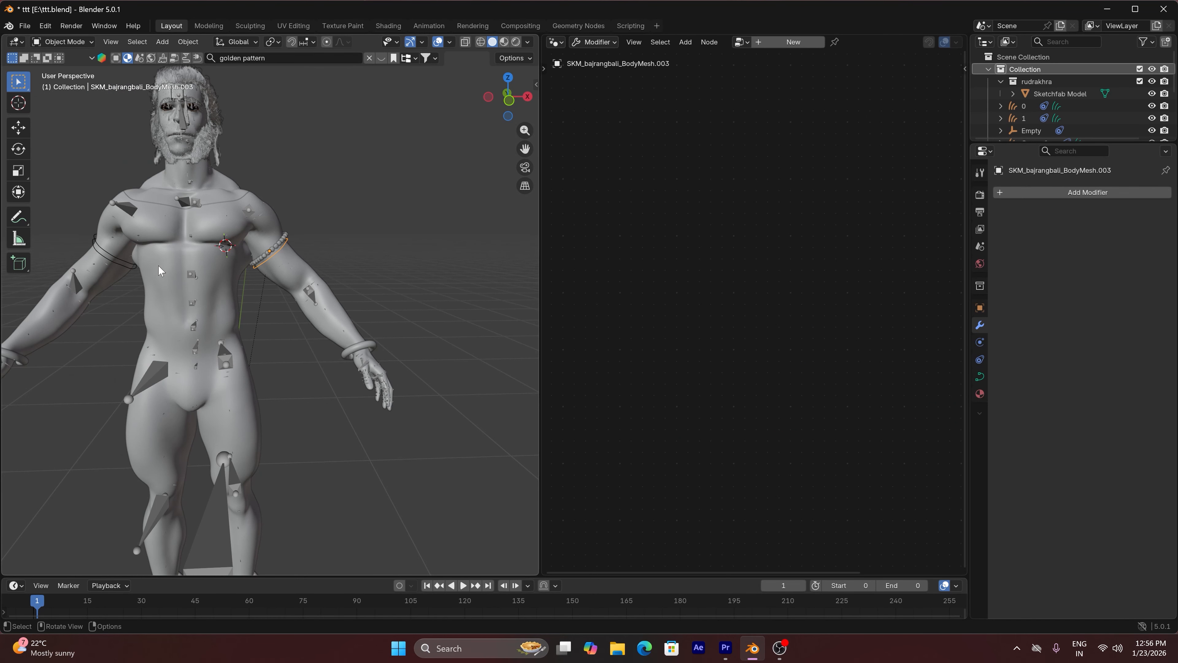
left_click(118, 268)
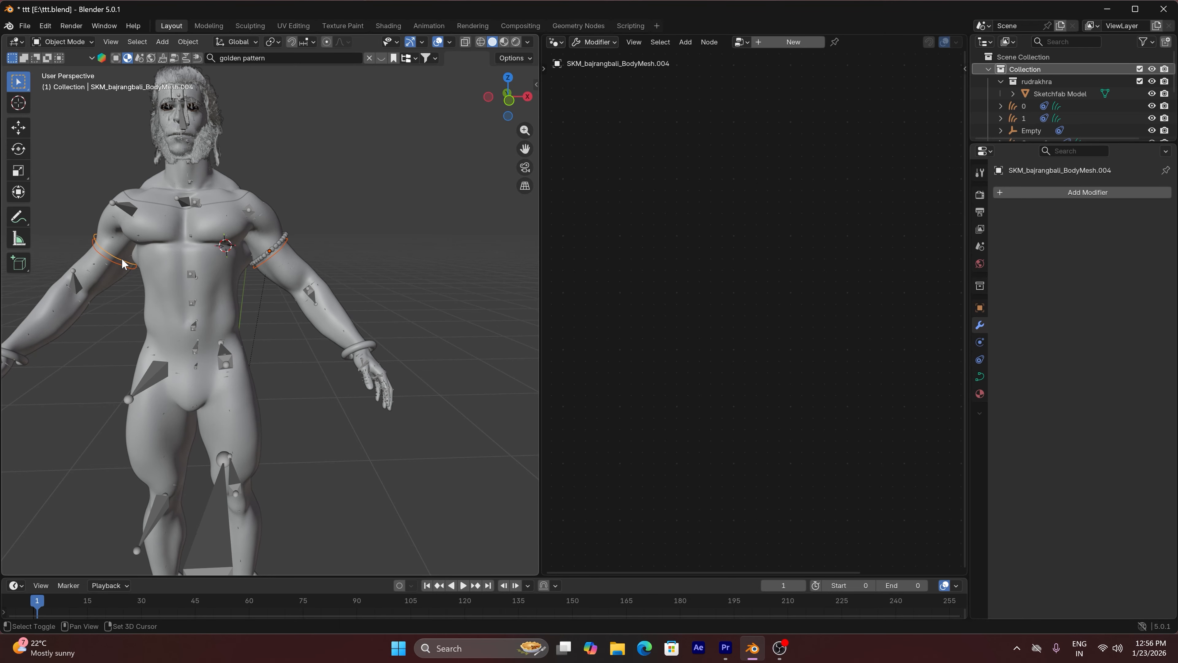
scroll(283, 250, "up", 5)
left_click(284, 250)
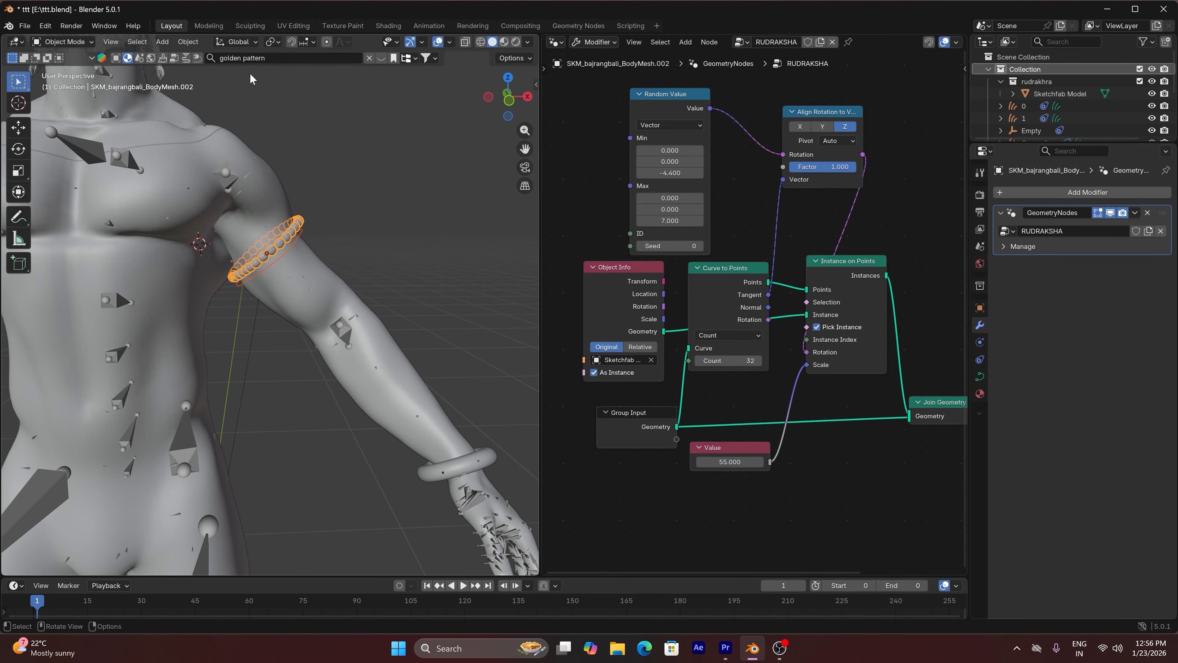
left_click(178, 43)
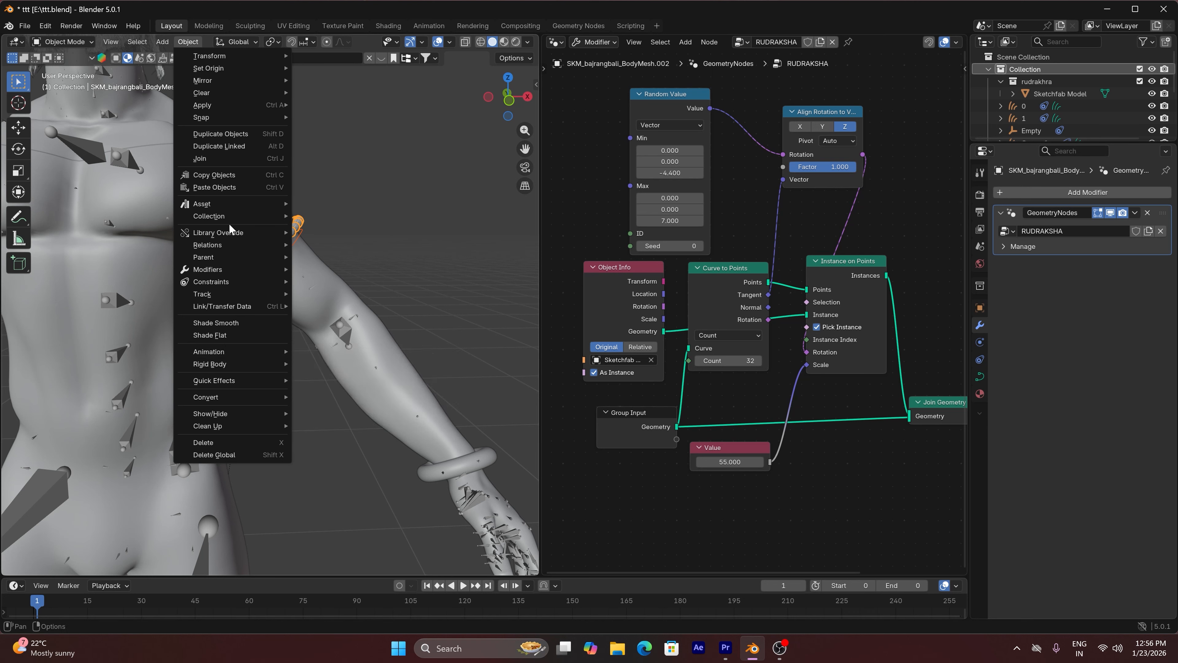
mouse_move(224, 307)
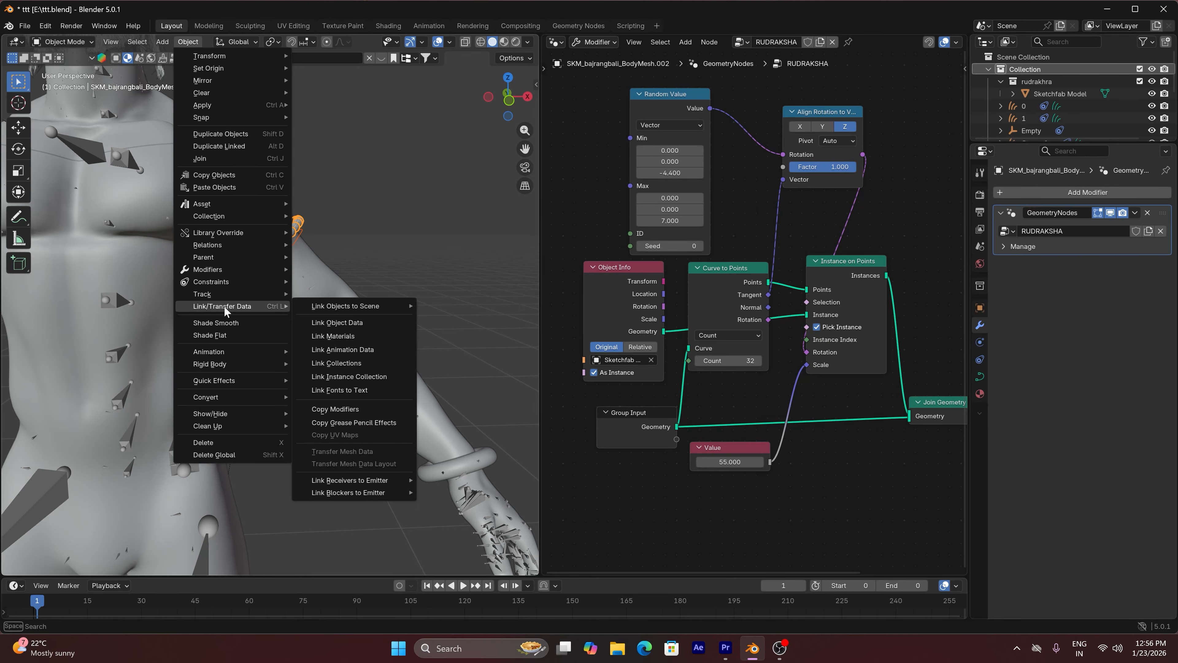
left_click(344, 410)
left_click(374, 268)
Preview both beaded armlets in rendered shading without overlays, and widen the 3D viewport over the node editor
left_click_drag(526, 147, 662, 158)
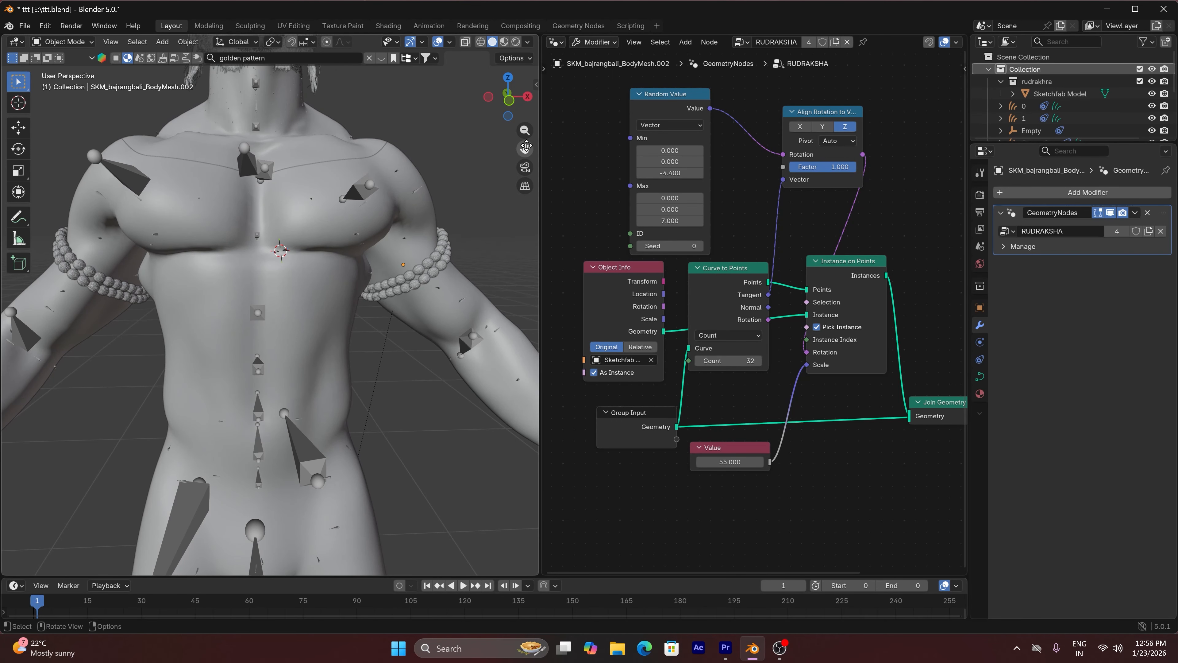
left_click(516, 41)
left_click(422, 43)
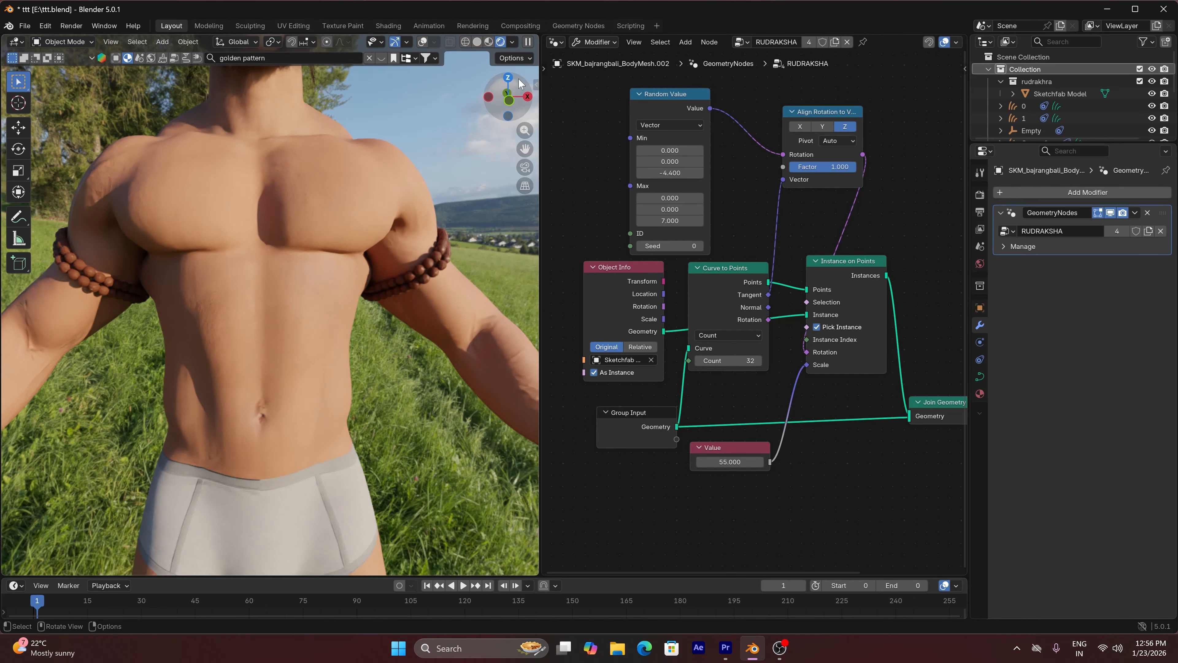
left_click_drag(539, 38, 609, 231)
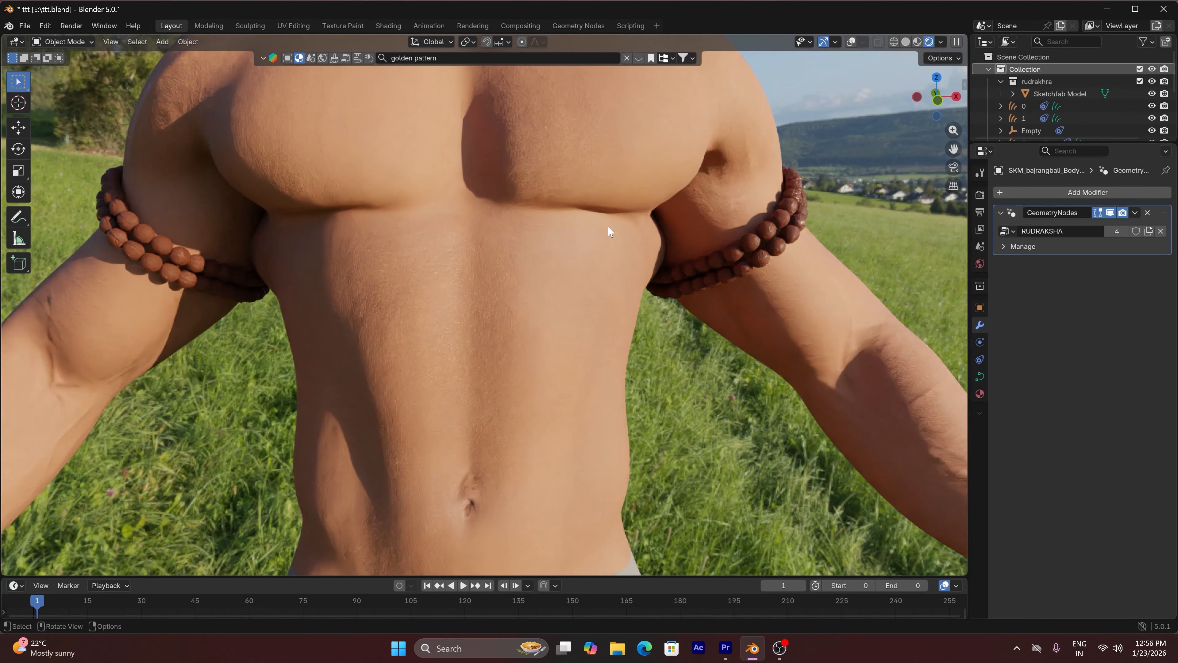
Restore solid shading with overlays, and join the two bead rings on the character's left arm into one object
left_click(906, 42)
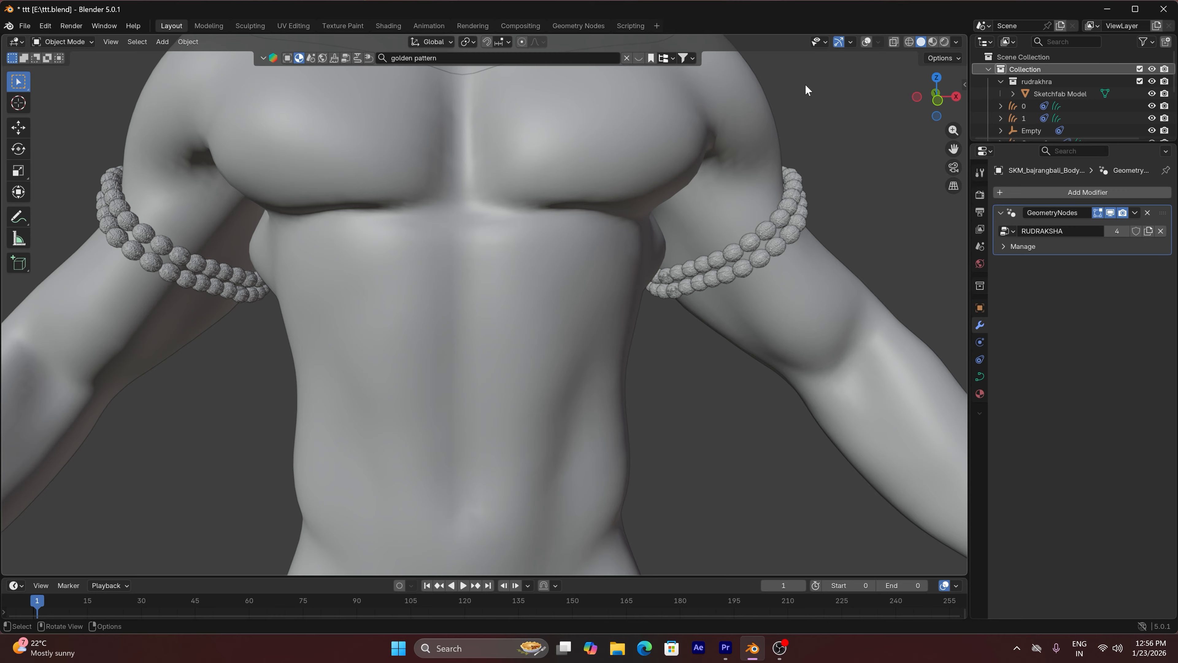
left_click(867, 42)
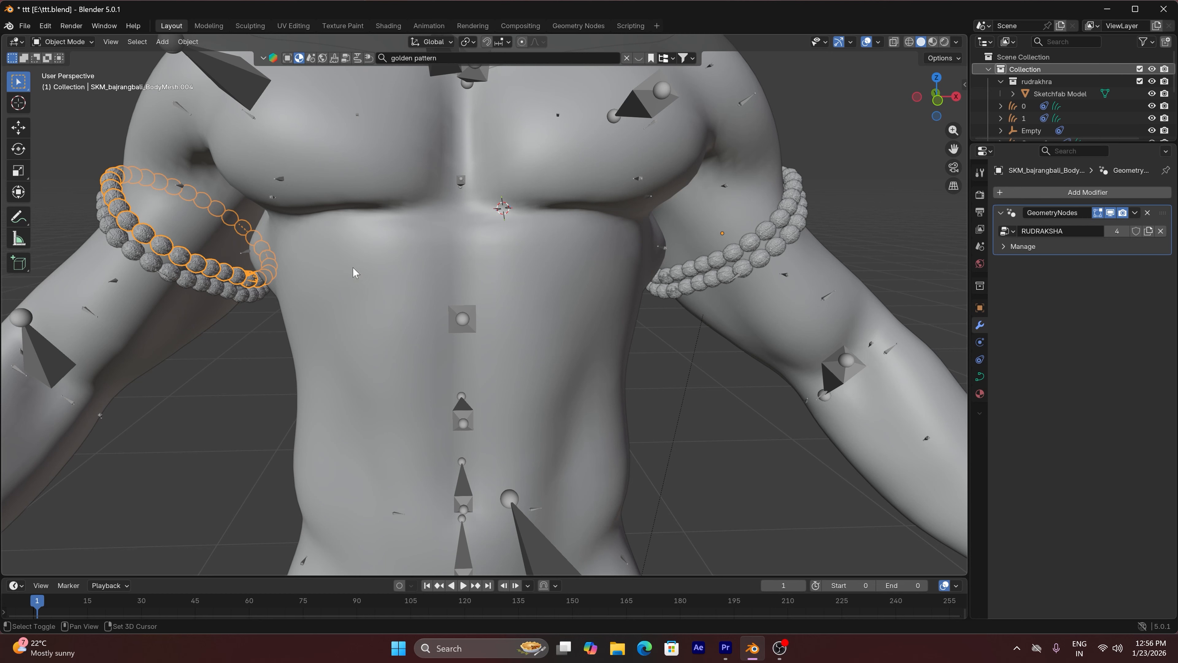
key("shift+d")
left_click(757, 259, "shift")
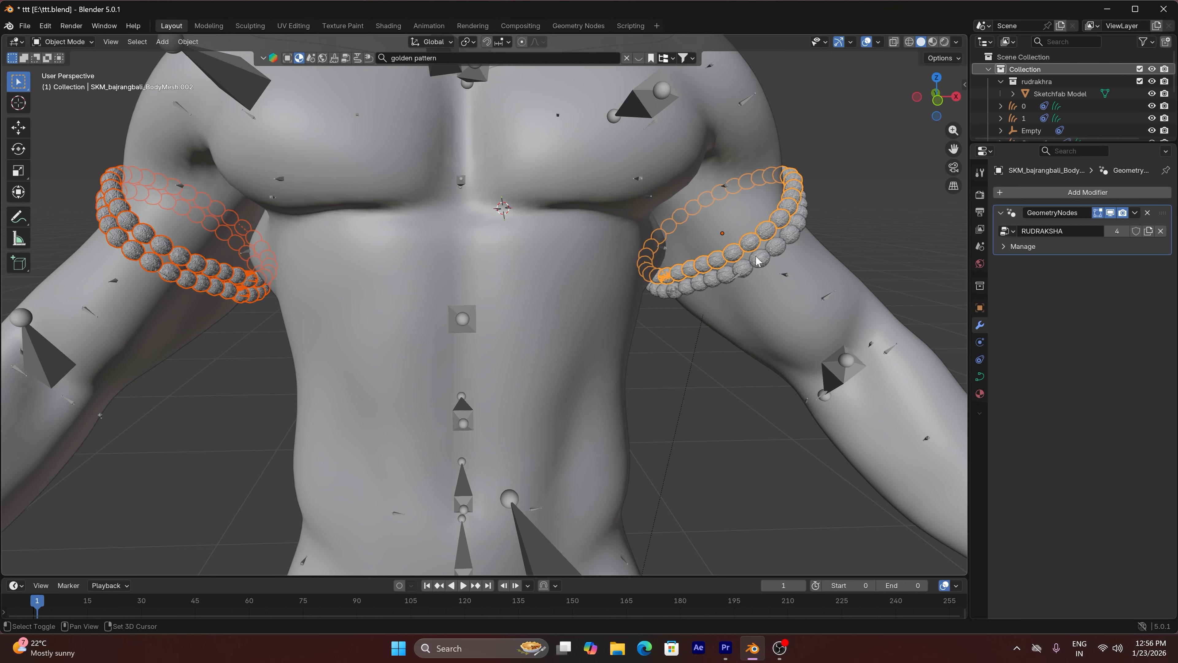
left_click(760, 253)
left_click(765, 235, "shift")
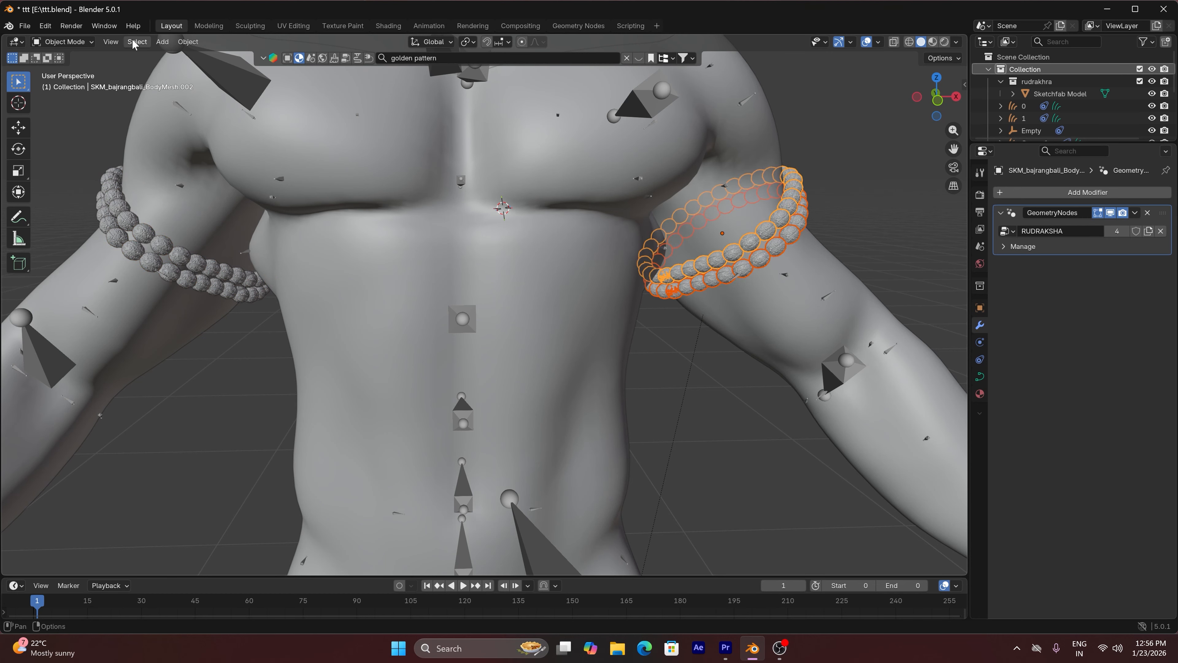
left_click(186, 43)
left_click(203, 163)
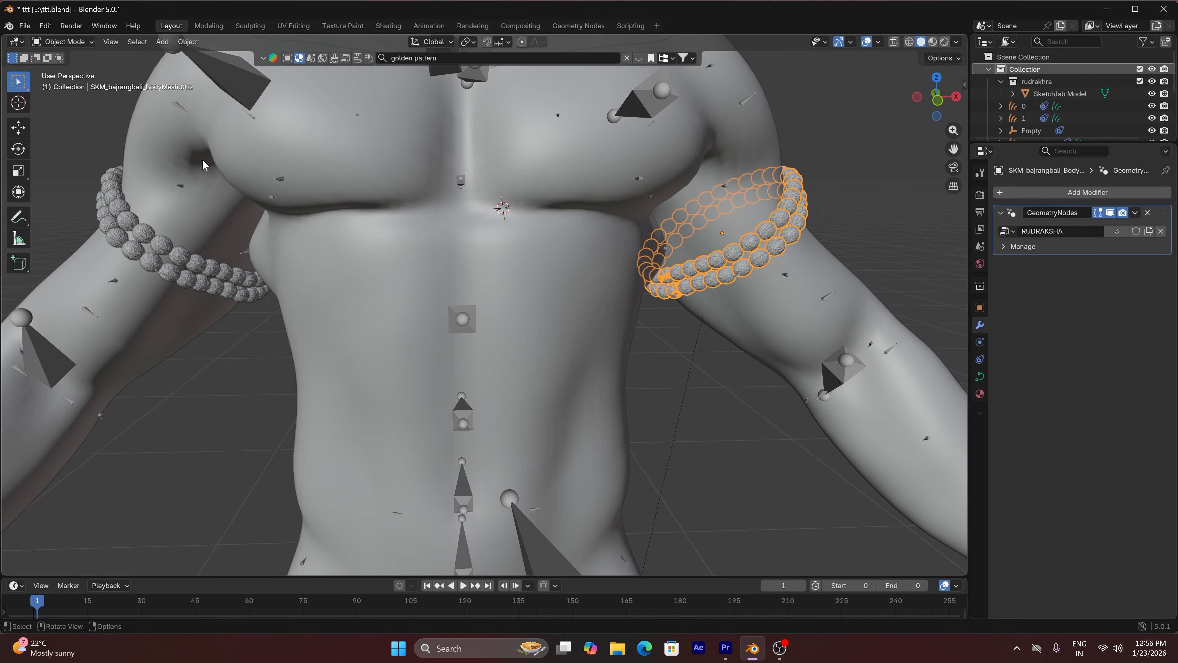
Join the two bead rings on the character's right arm into one object
left_click(185, 263)
left_click(186, 282, "shift")
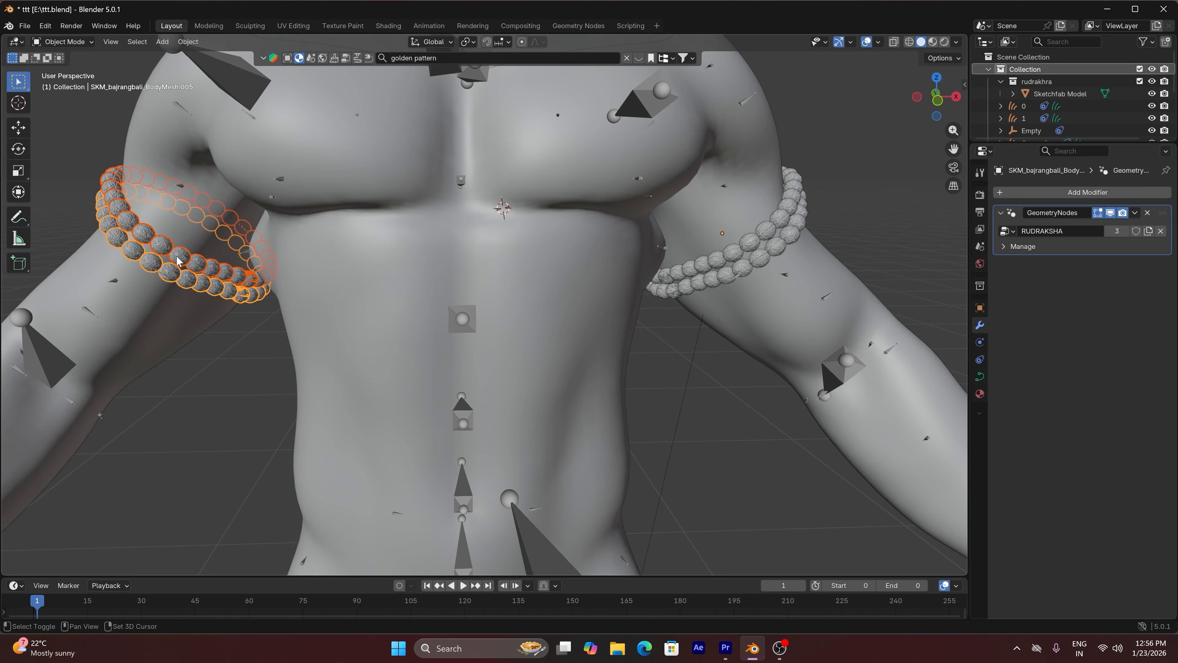
left_click(186, 42)
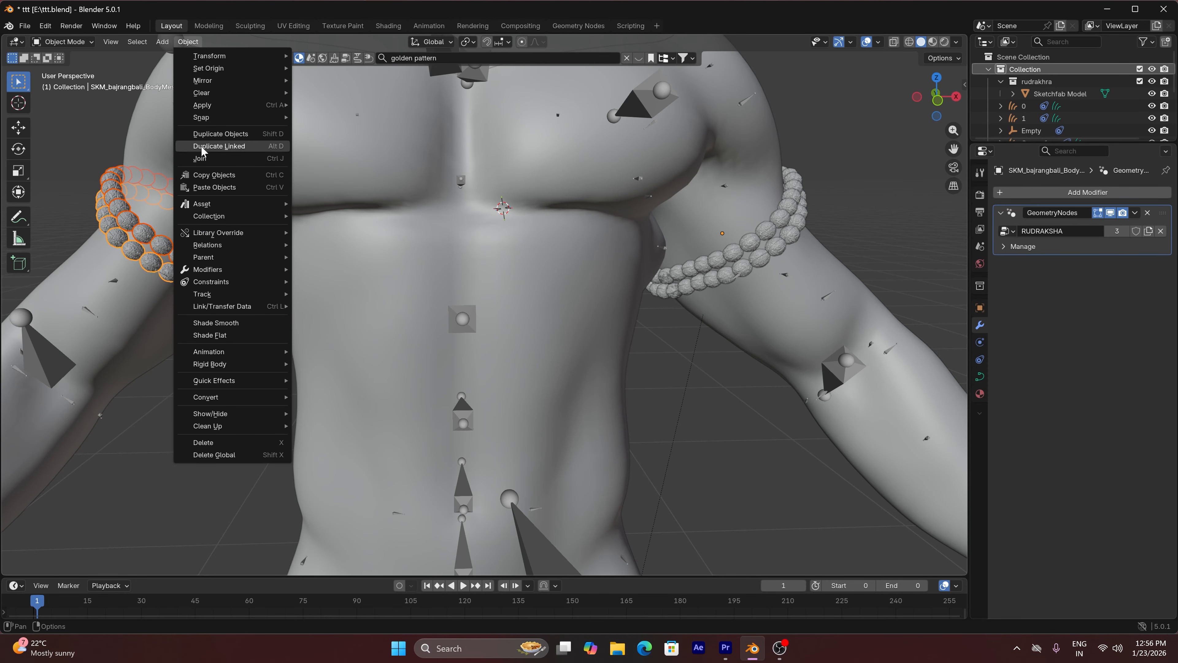
left_click(204, 162)
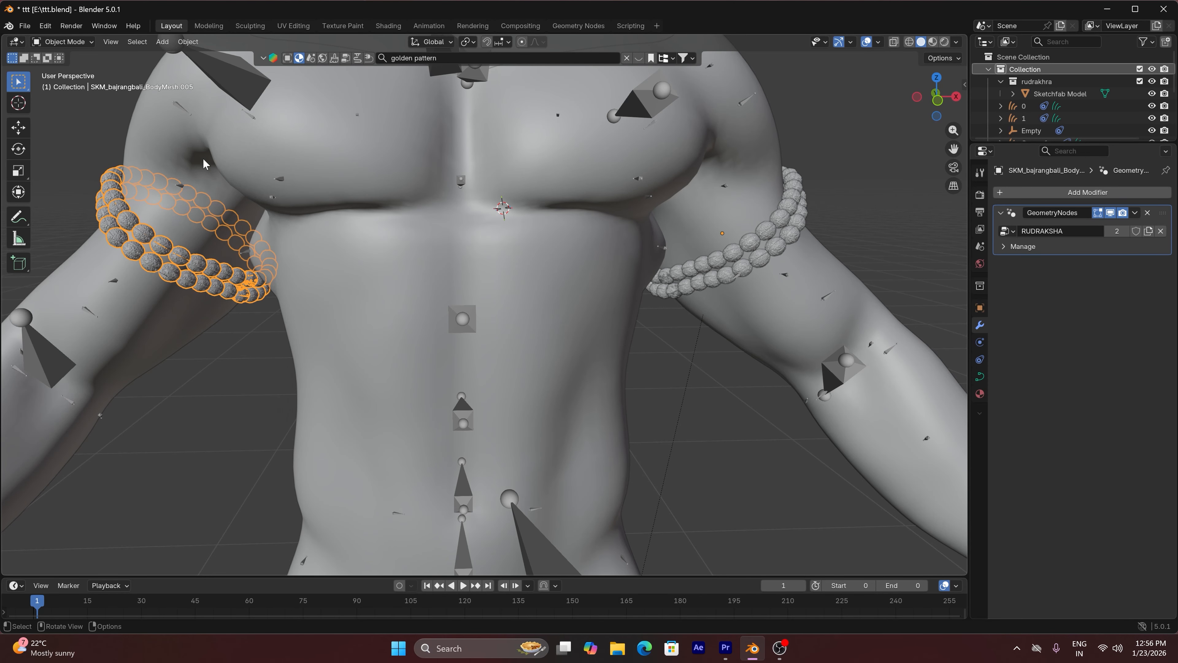
Set the origin of both armlets to their geometry
left_click(187, 42)
left_click_drag(937, 98, 958, 100)
left_click(725, 249, "shift")
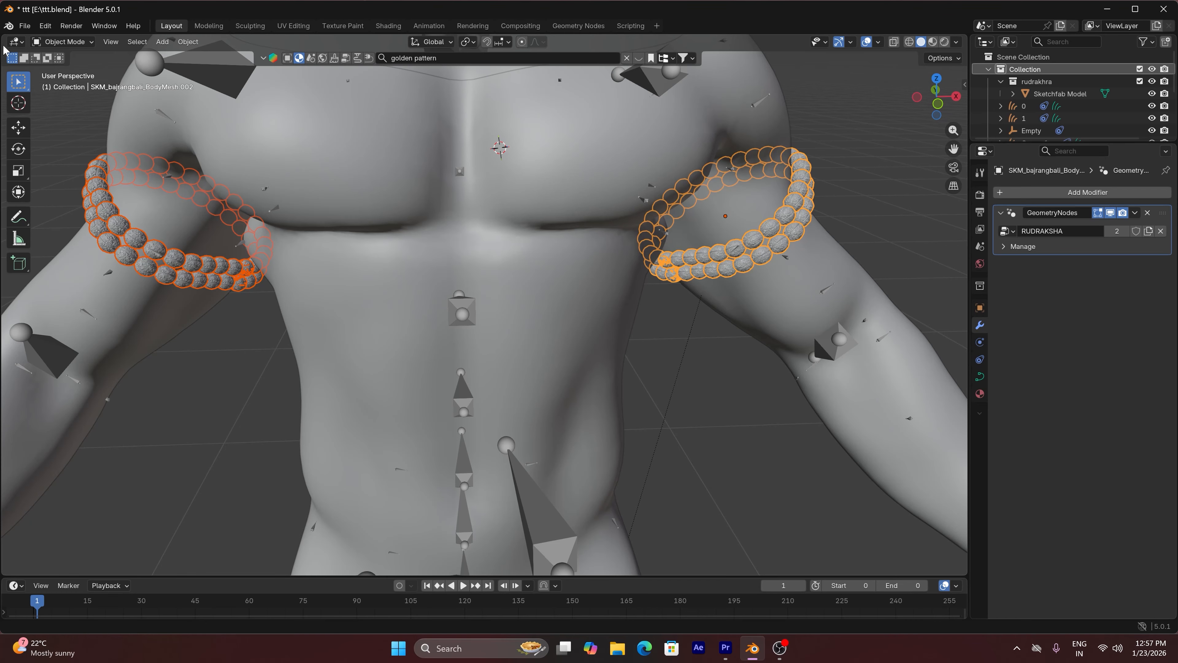
left_click(188, 41)
mouse_move(204, 82)
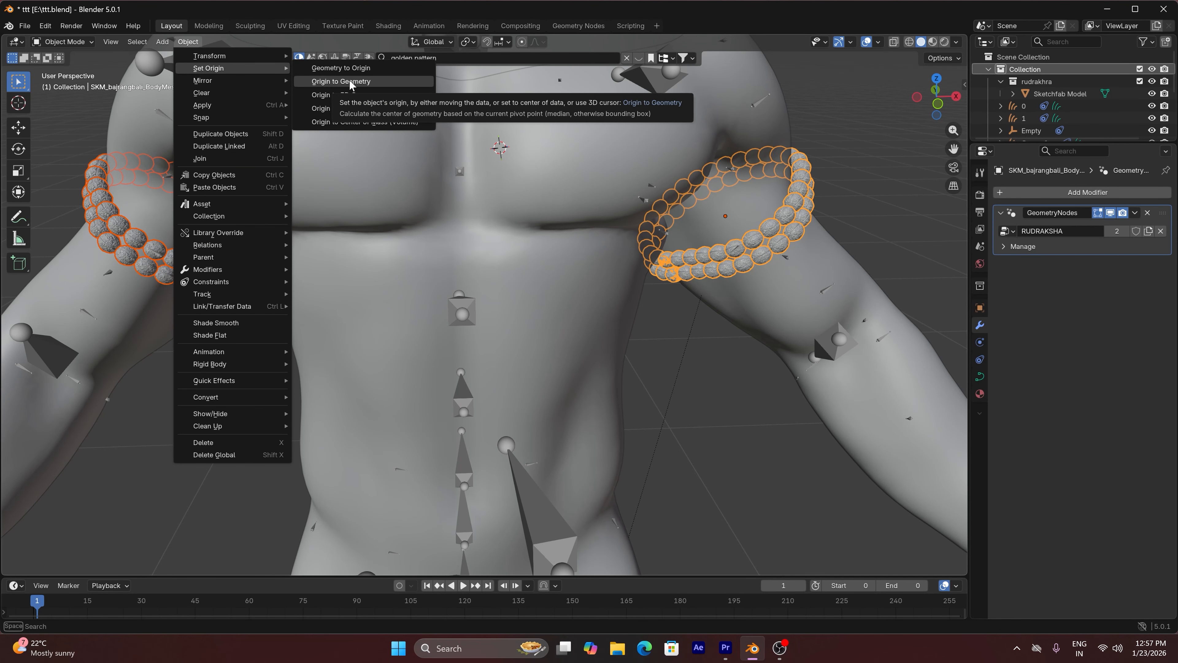
left_click(349, 80)
scroll(240, 226, "down", 6)
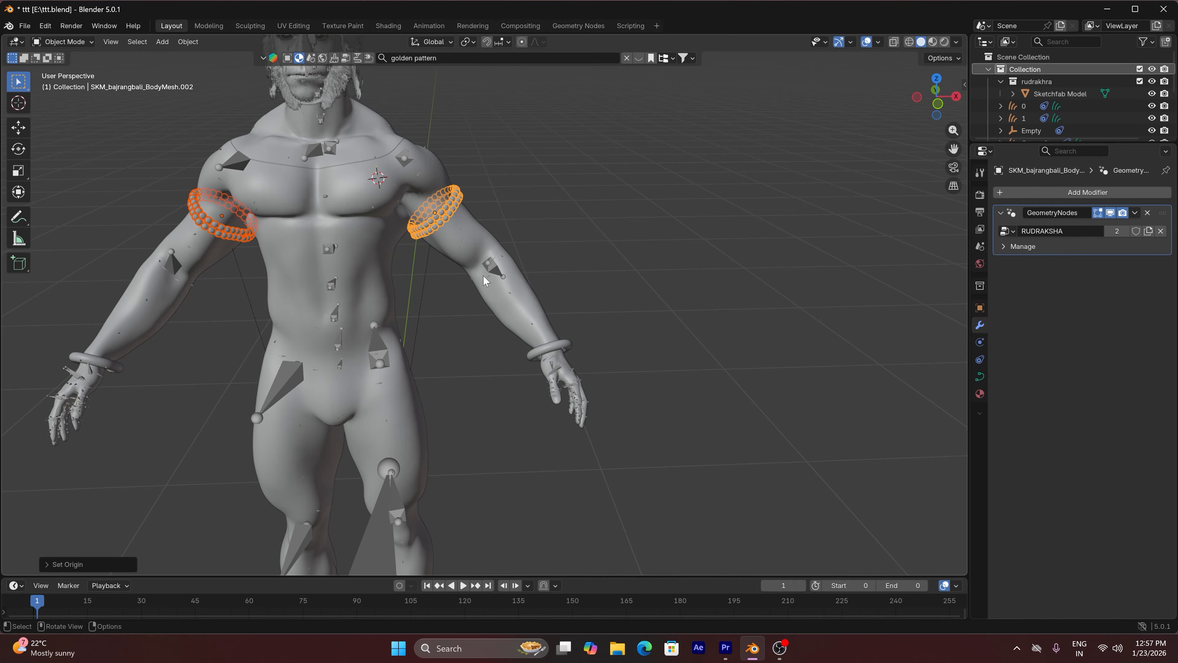
Add a Child Of constraint to the character's left armlet with the Skel.001 armature as its target
left_click(456, 206)
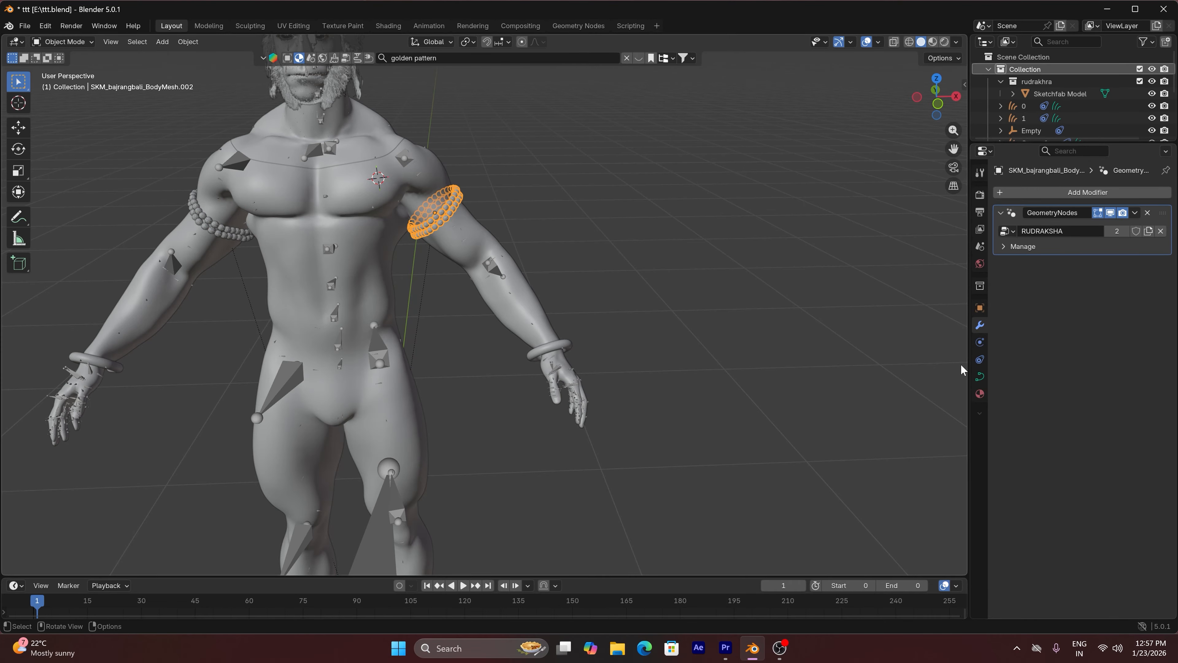
left_click(980, 360)
left_click(1087, 200)
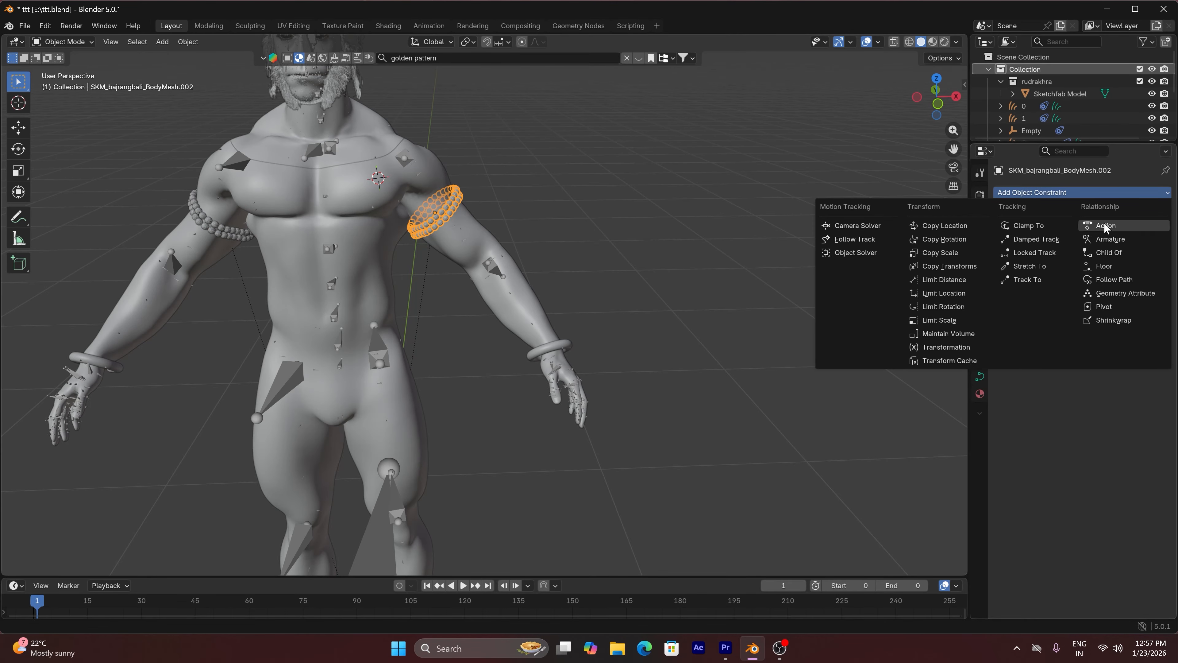
left_click(1111, 259)
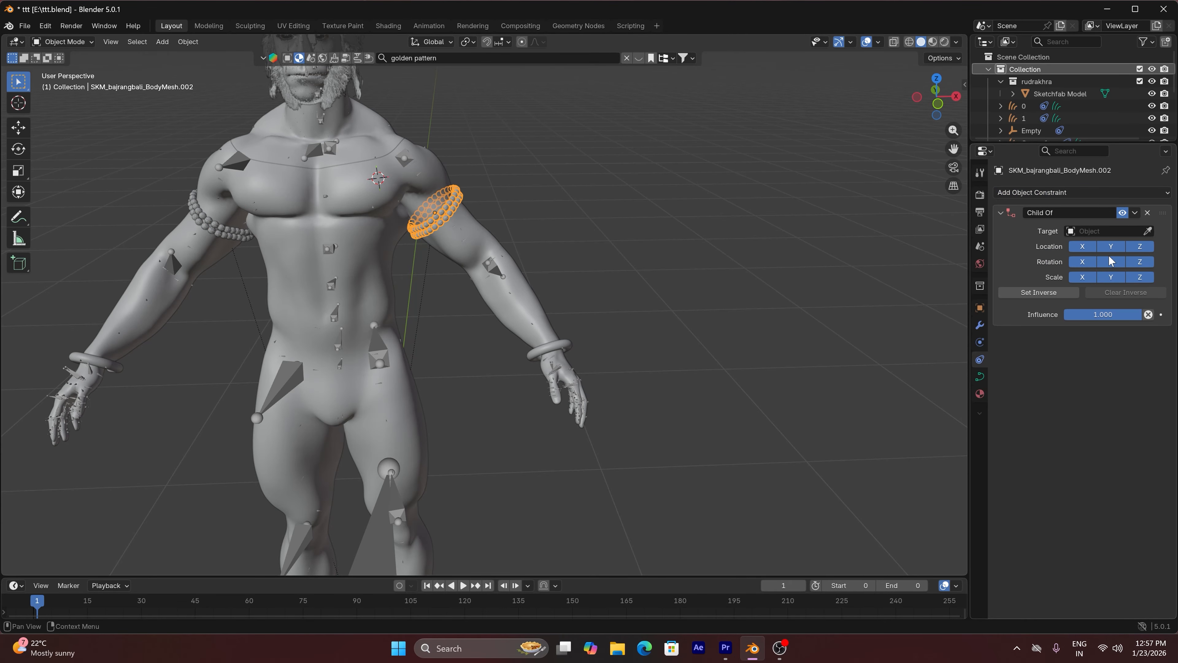
left_click(1148, 231)
left_click(488, 272)
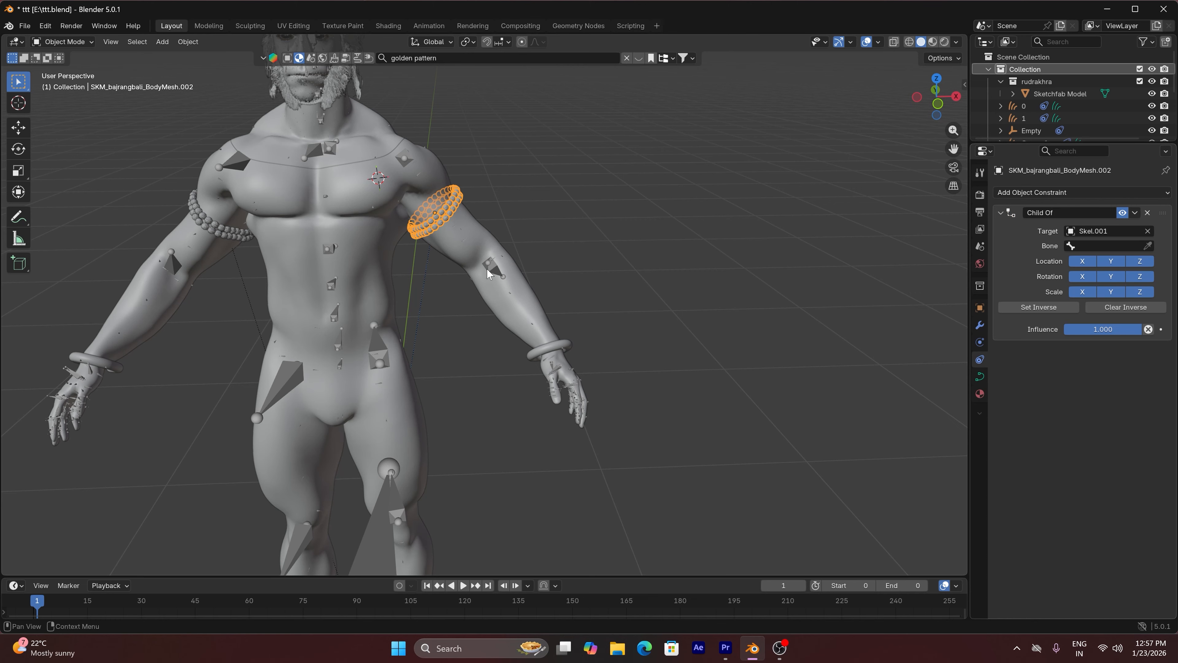
Set the bone of the left armlet's Child Of constraint to lowerarm_l and set its inverse
left_click(1097, 246)
type("ARM")
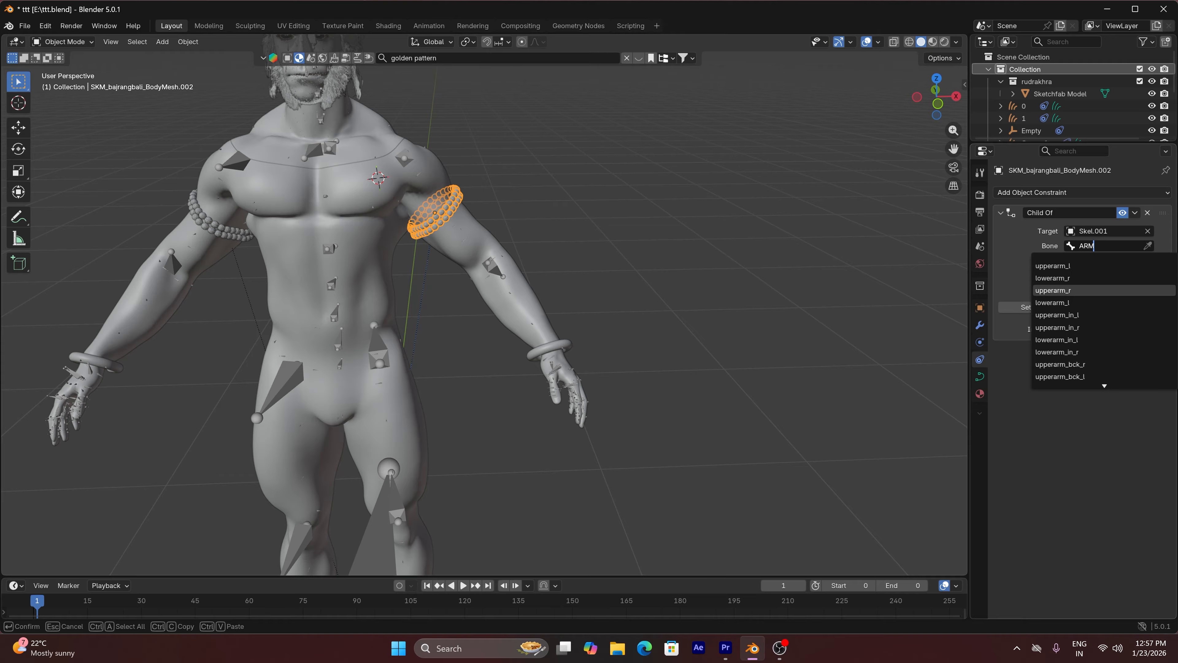
left_click(1071, 302)
left_click(1048, 308)
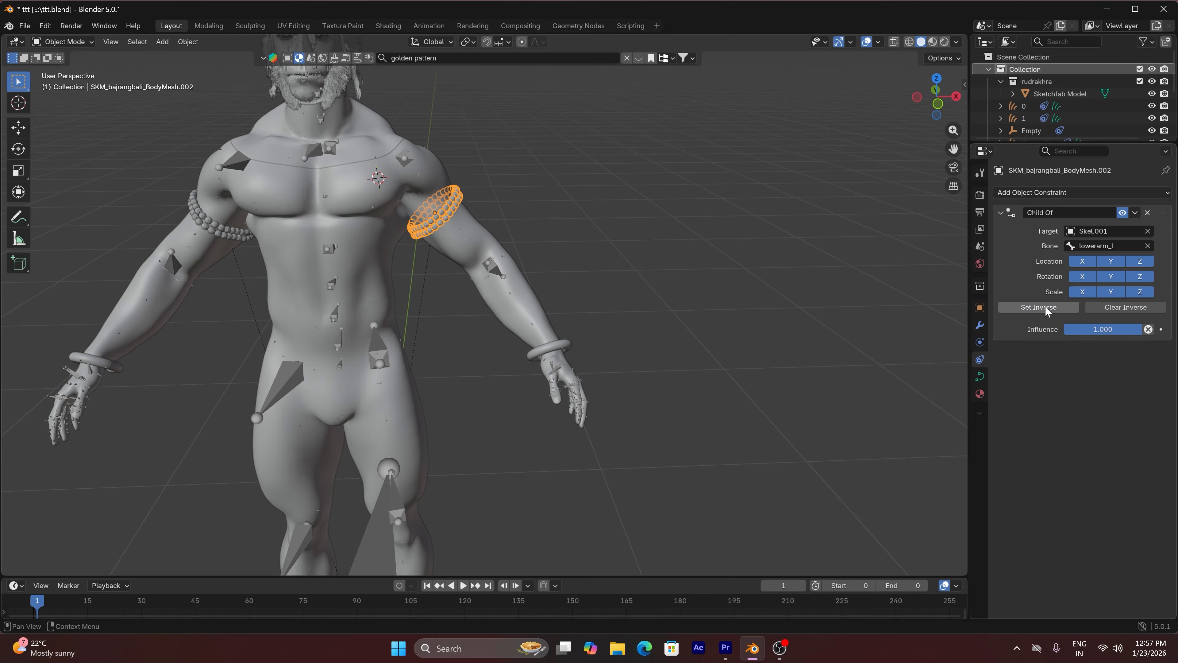
Add a Child Of constraint to the bead armlet on the character's right arm, targeting the Skel.001 armature
left_click(217, 229)
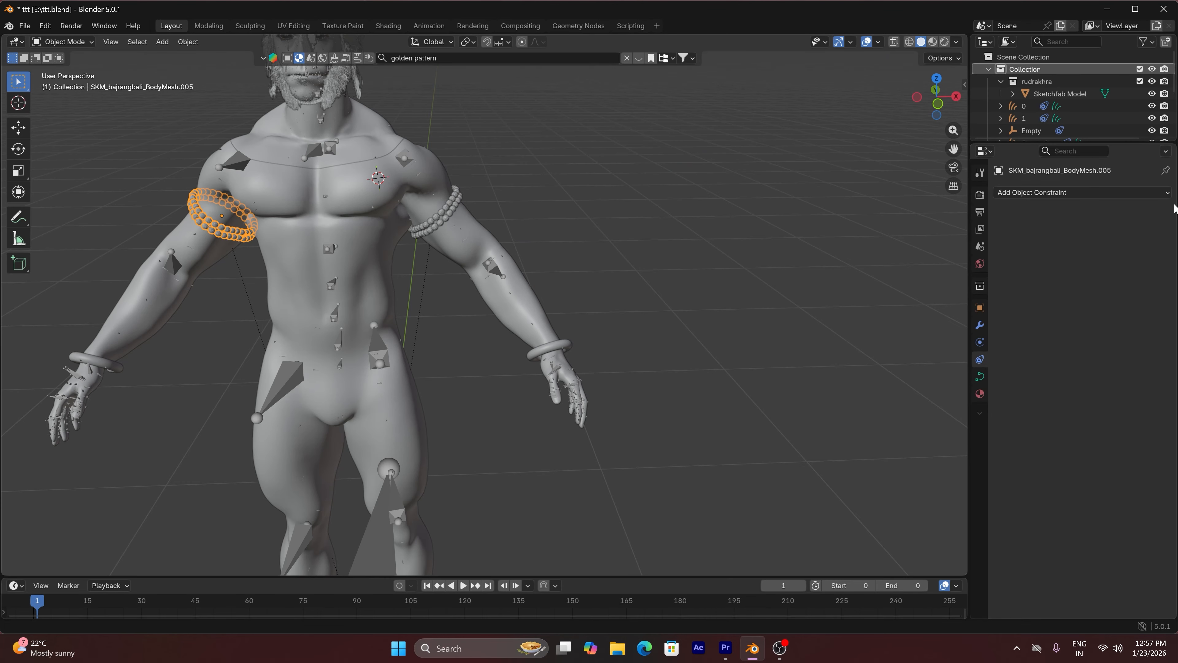
left_click(1108, 192)
left_click(1115, 247)
left_click(1148, 230)
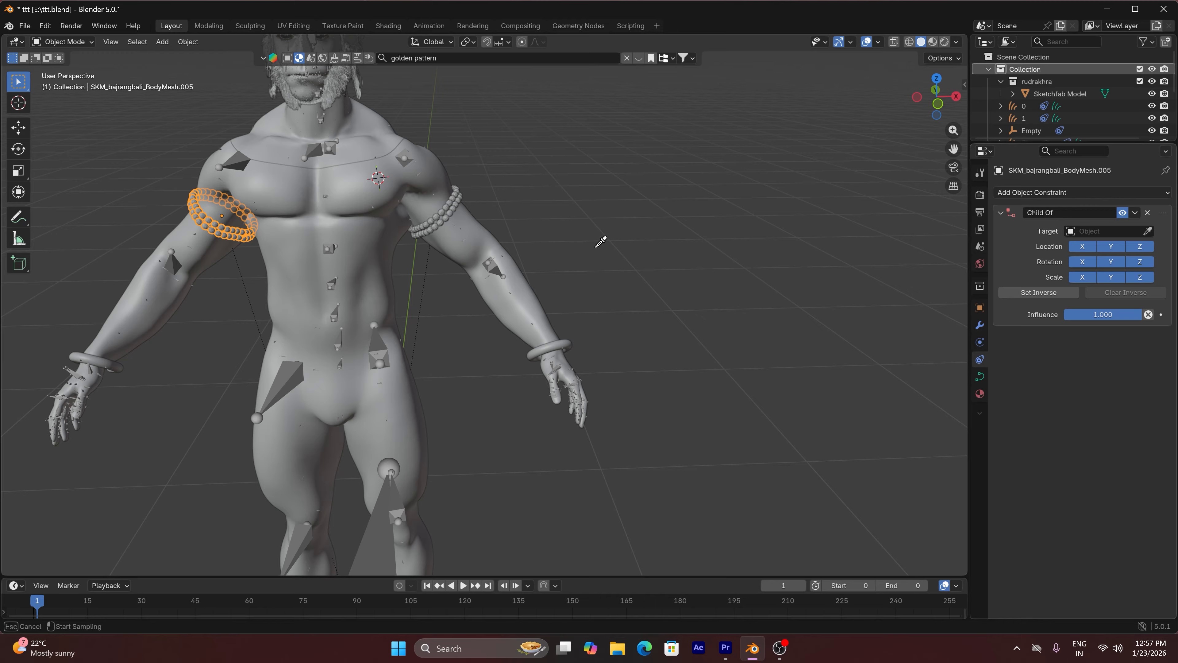
left_click(494, 259)
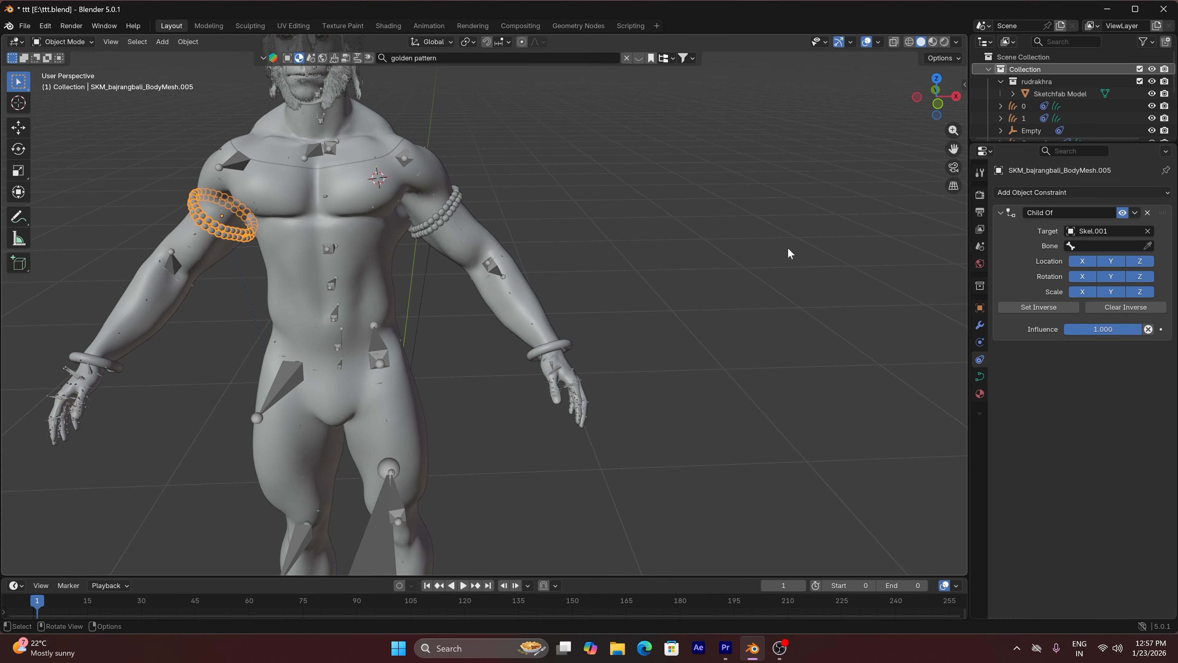
Set the bone of the right armlet's Child Of constraint to lowerarm_r and set its inverse
left_click(1103, 246)
type("LO")
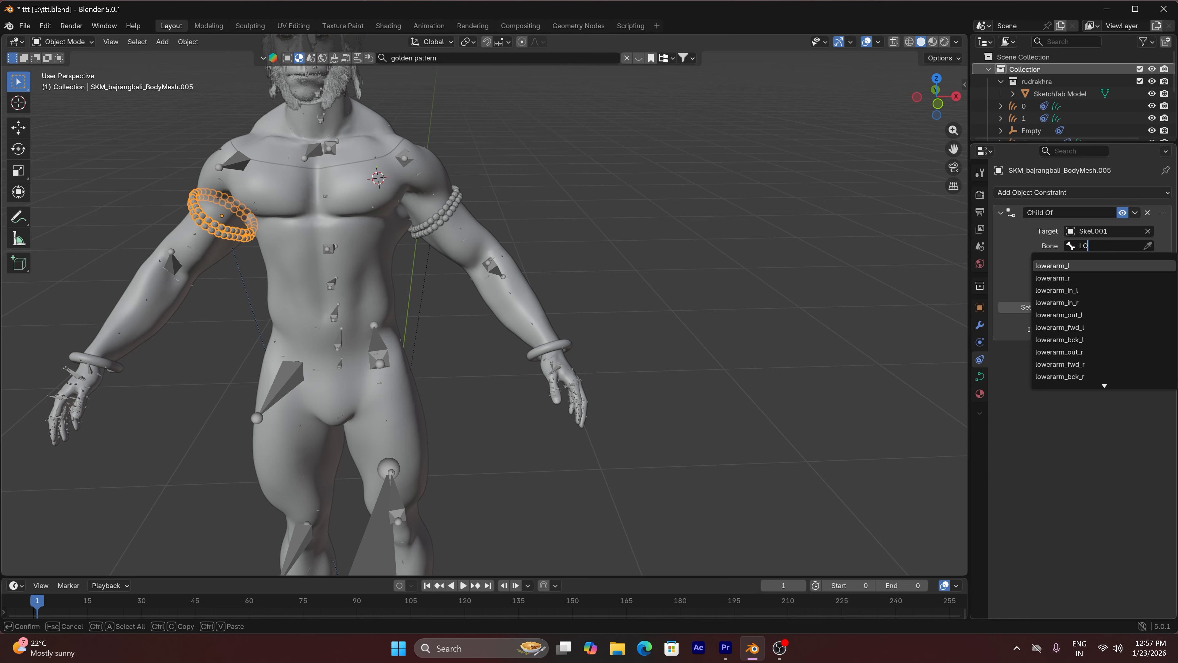
left_click(1073, 280)
left_click(1049, 307)
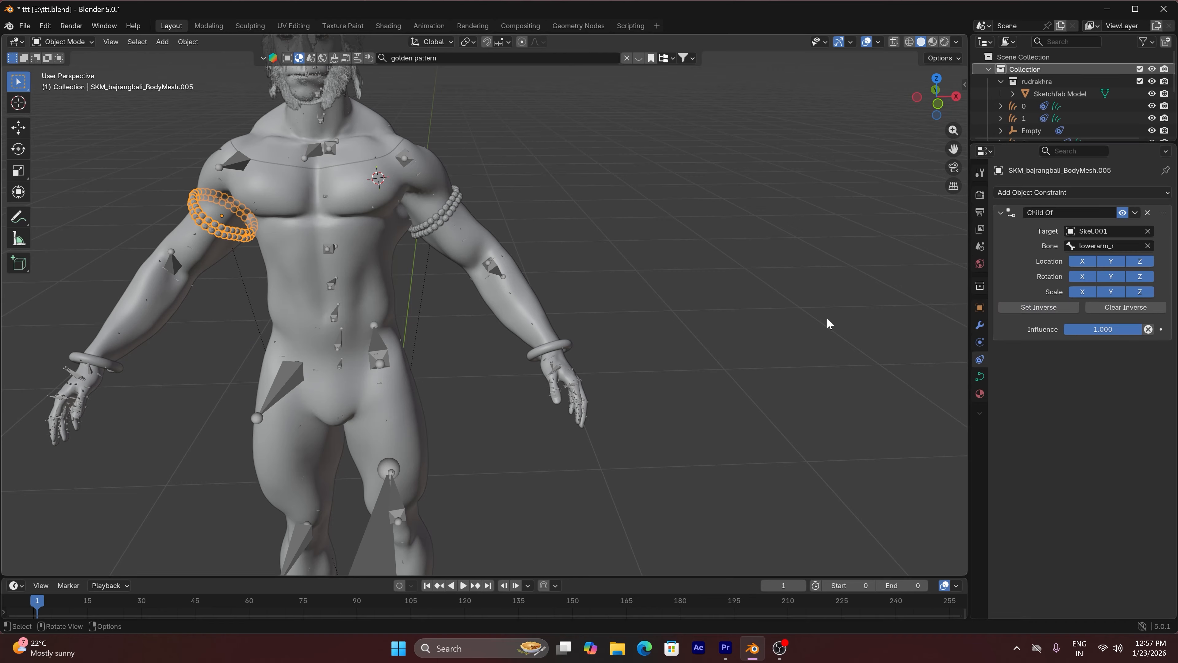
Test-rotate the lowerarm_l and upperarm_l bones in Pose Mode to check the armlet, cancel both rotations, and return to Object Mode
left_click(494, 274)
left_click(76, 44)
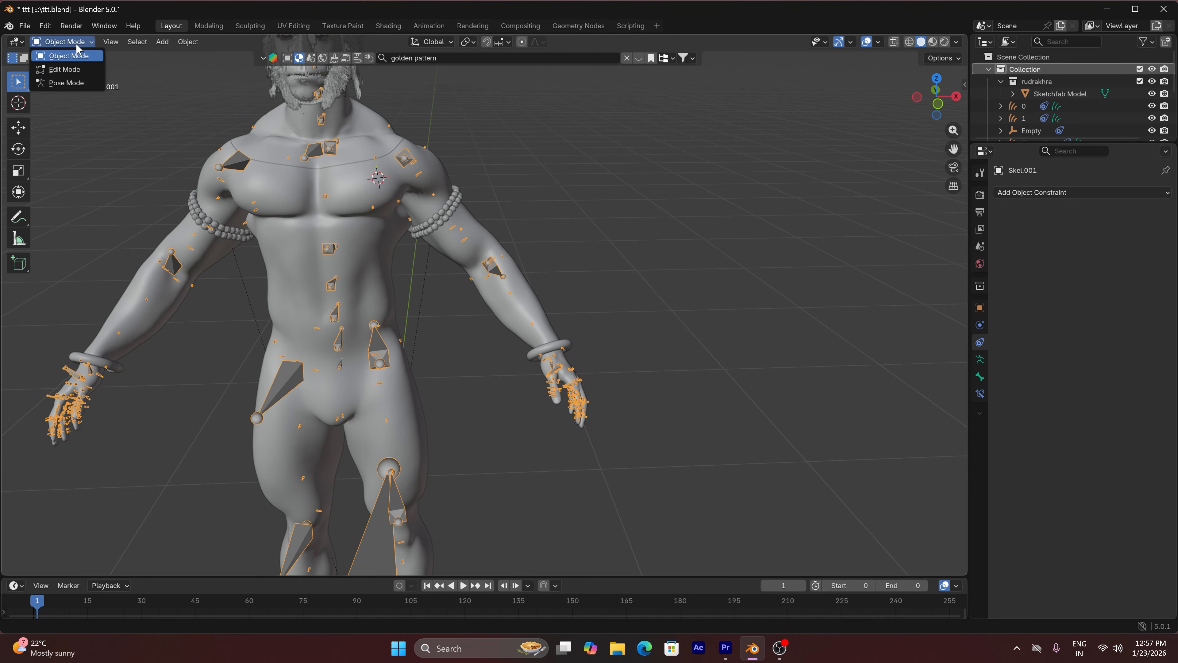
left_click(82, 82)
key("r")
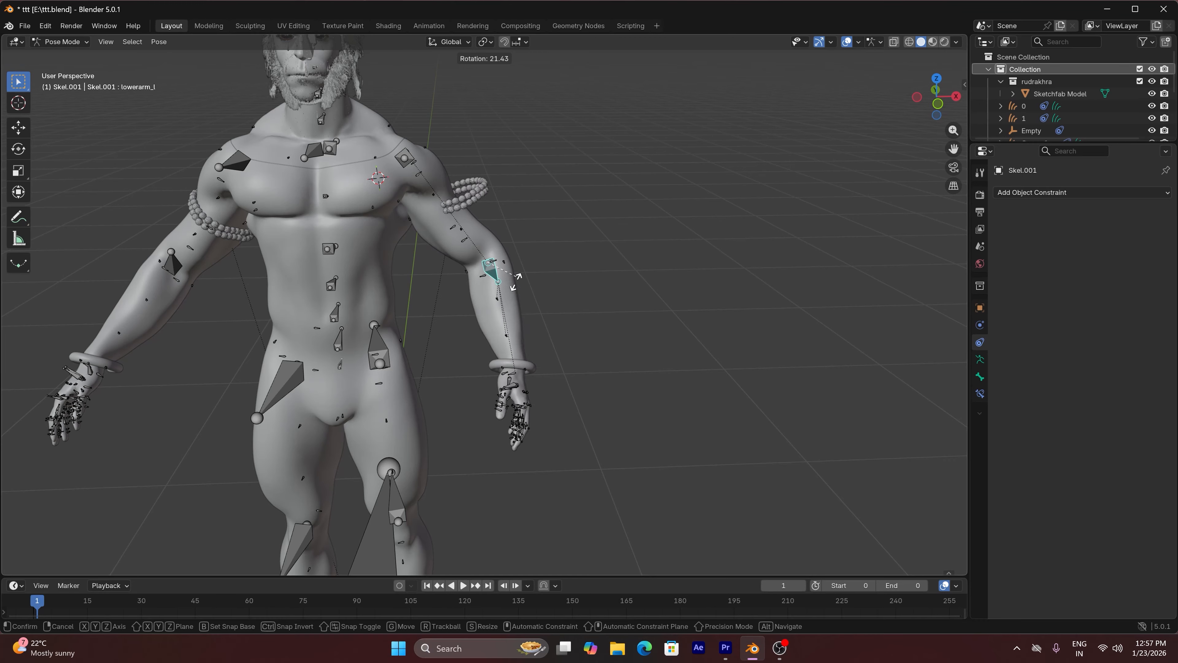
right_click(521, 263)
left_click(409, 161)
key("r")
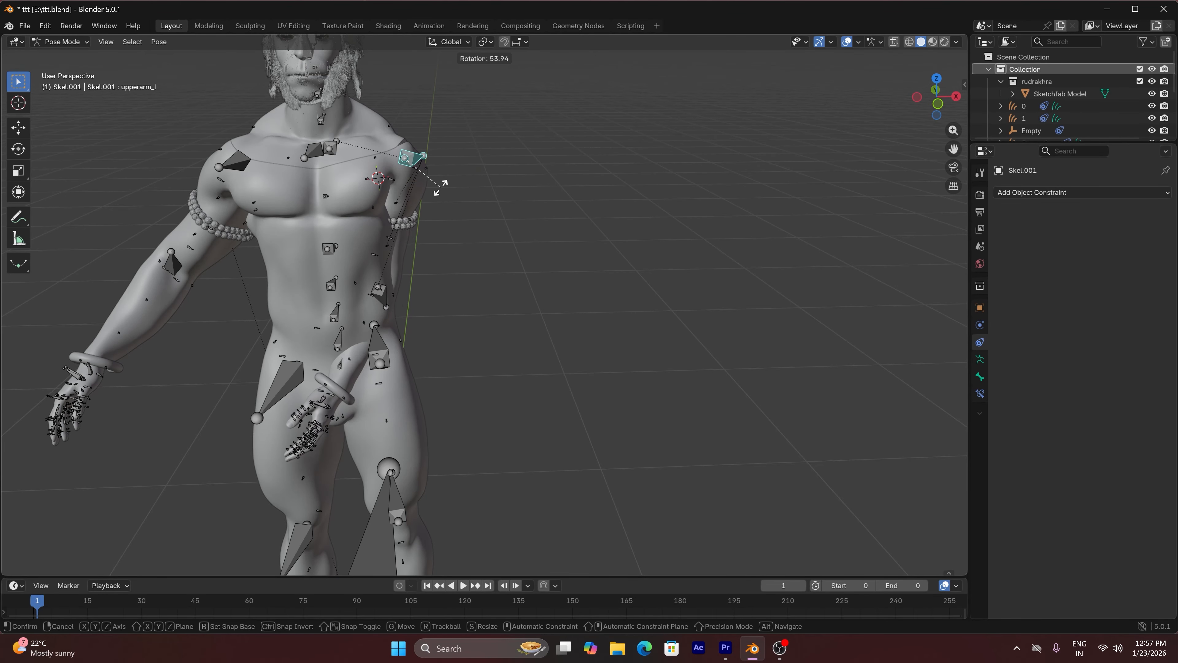
right_click(432, 165)
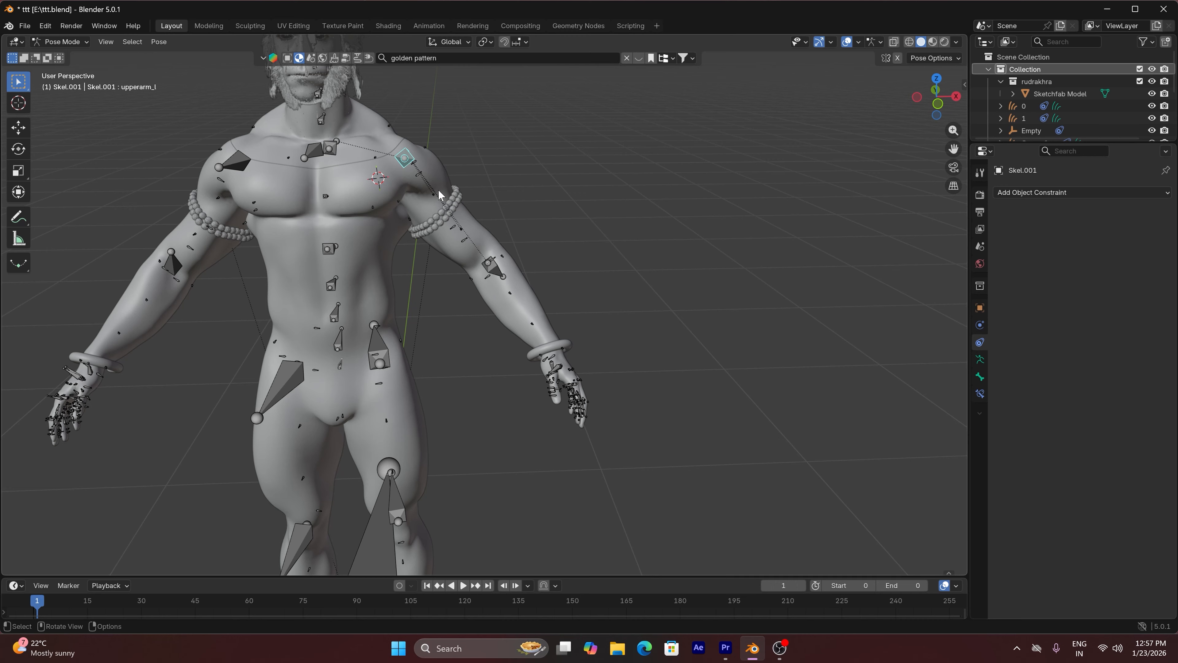
left_click(61, 42)
left_click(75, 55)
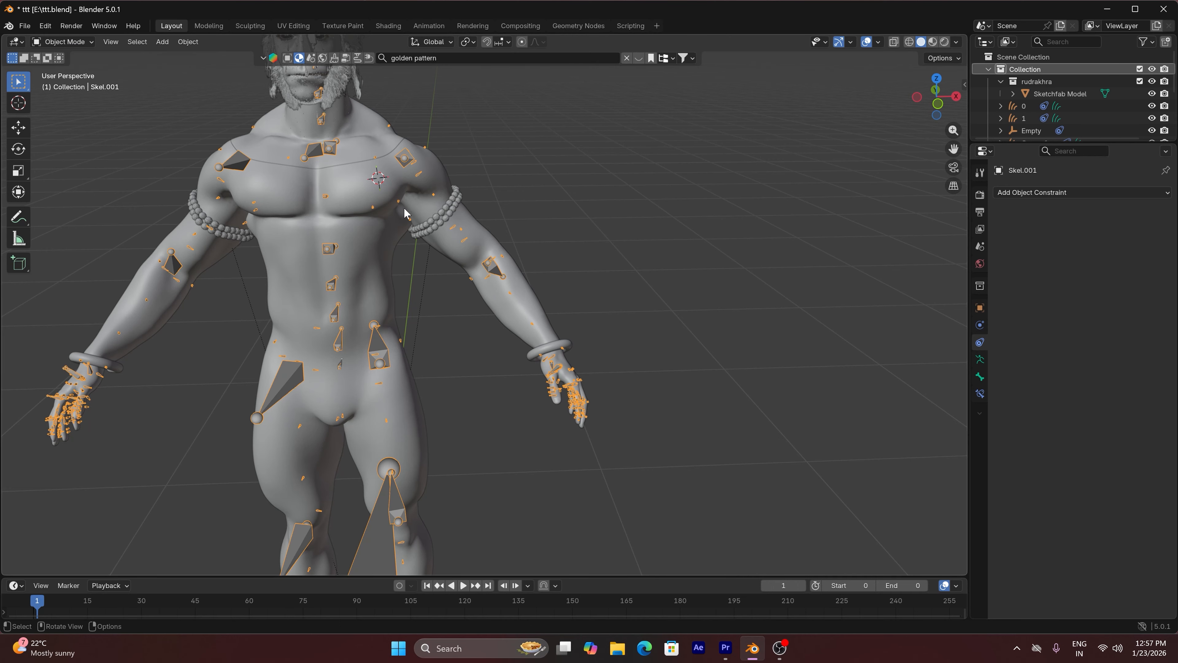
Change the left armlet's Child Of bone to upperarm_l and set its inverse
left_click(447, 222)
left_click(1108, 245)
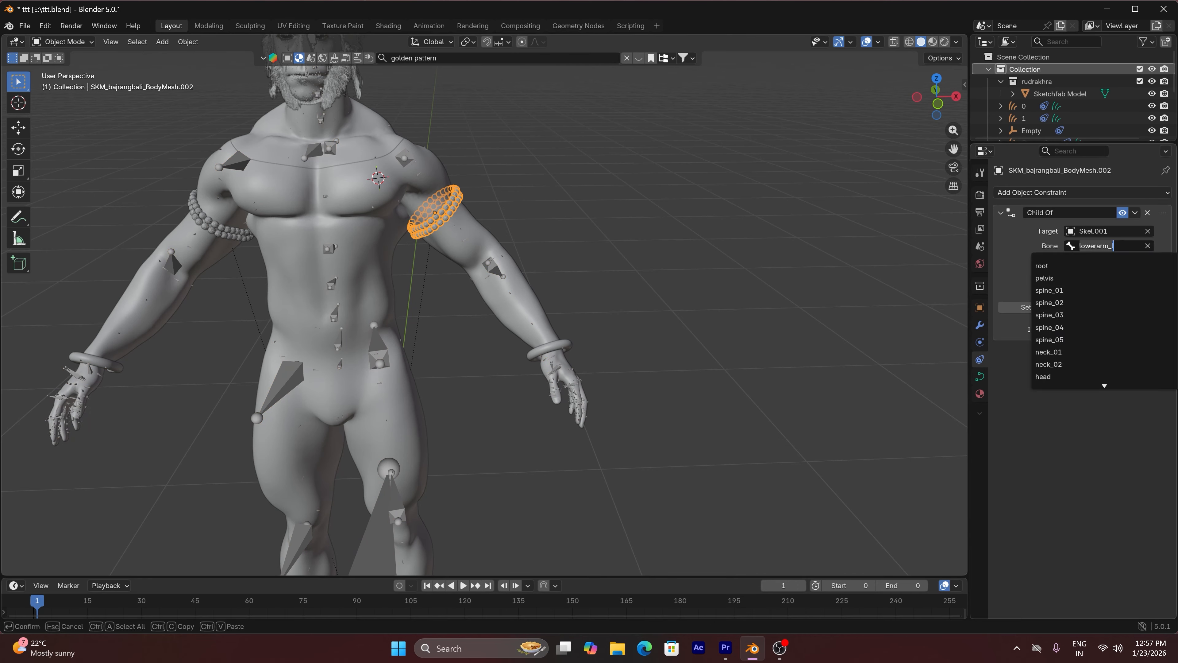
type("UPP")
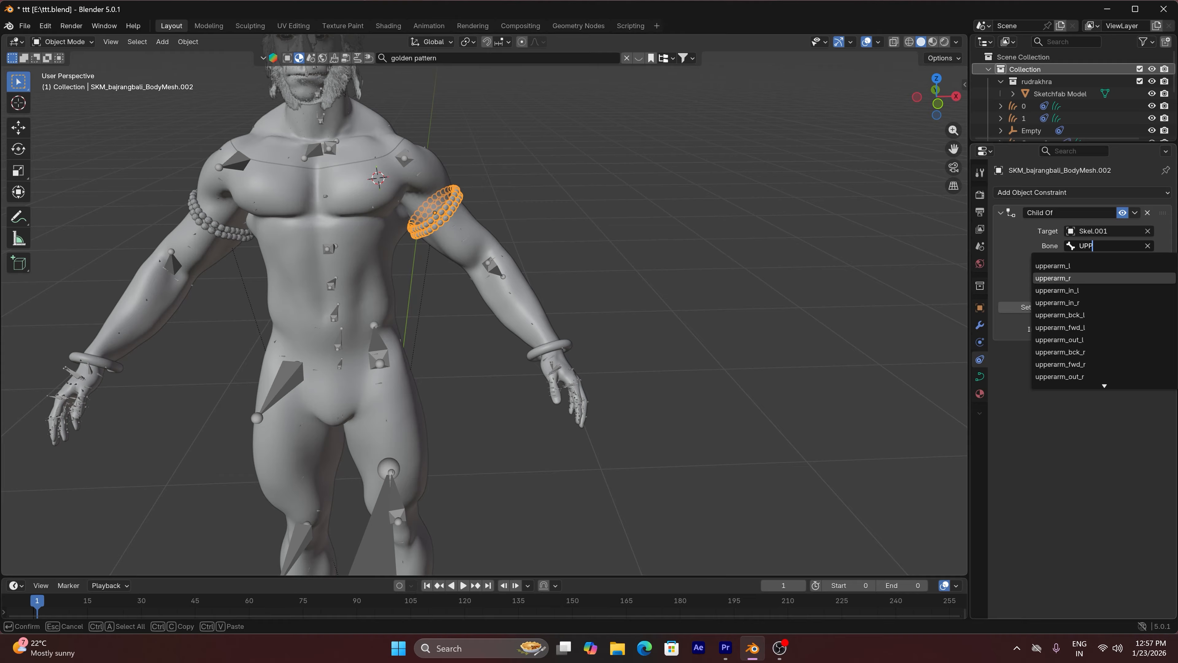
type("ERARM")
left_click(1053, 265)
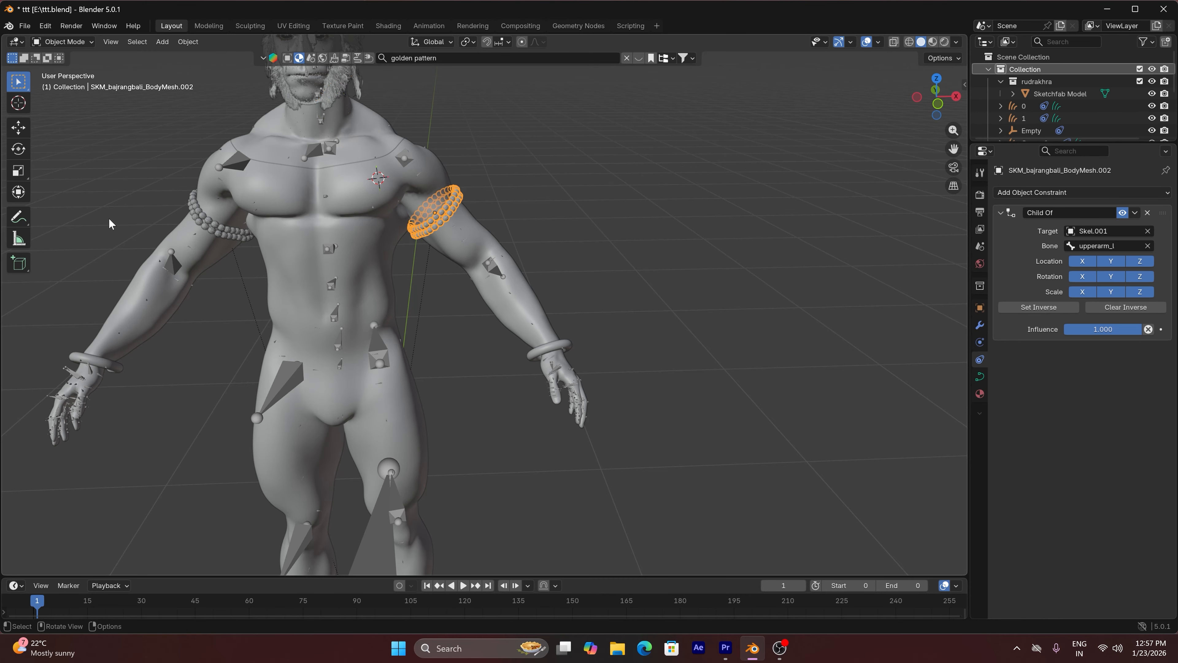
Change the right armlet's Child Of bone to upperarm_r and set its inverse
left_click(216, 224)
left_click(1104, 246)
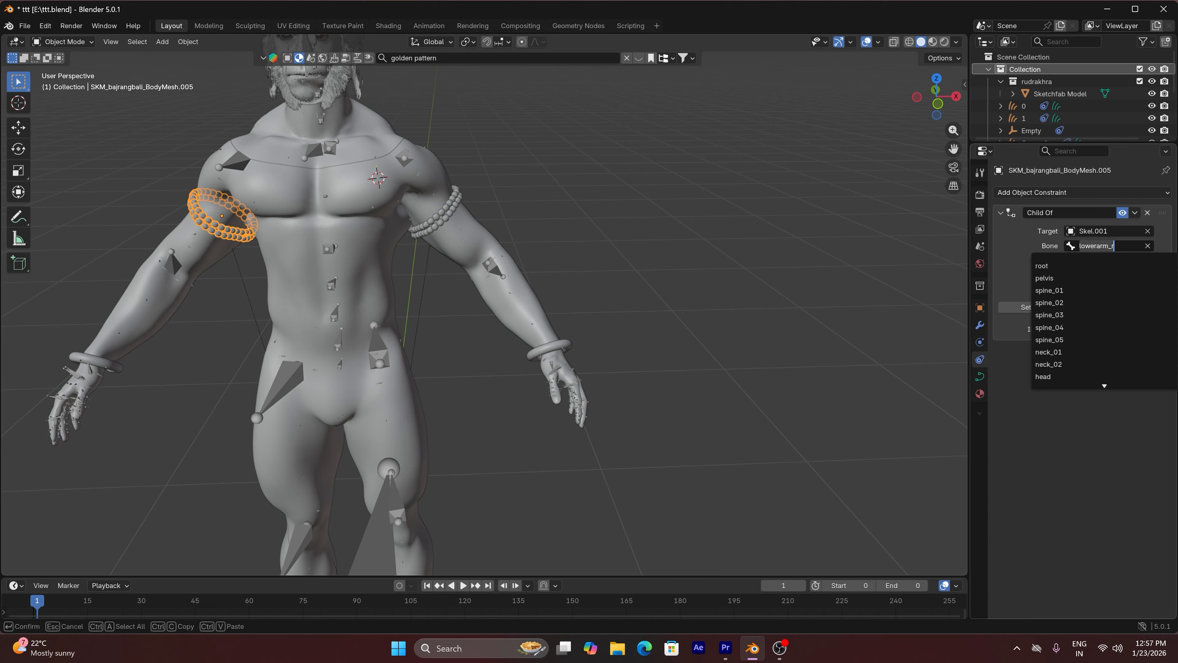
type("UPP")
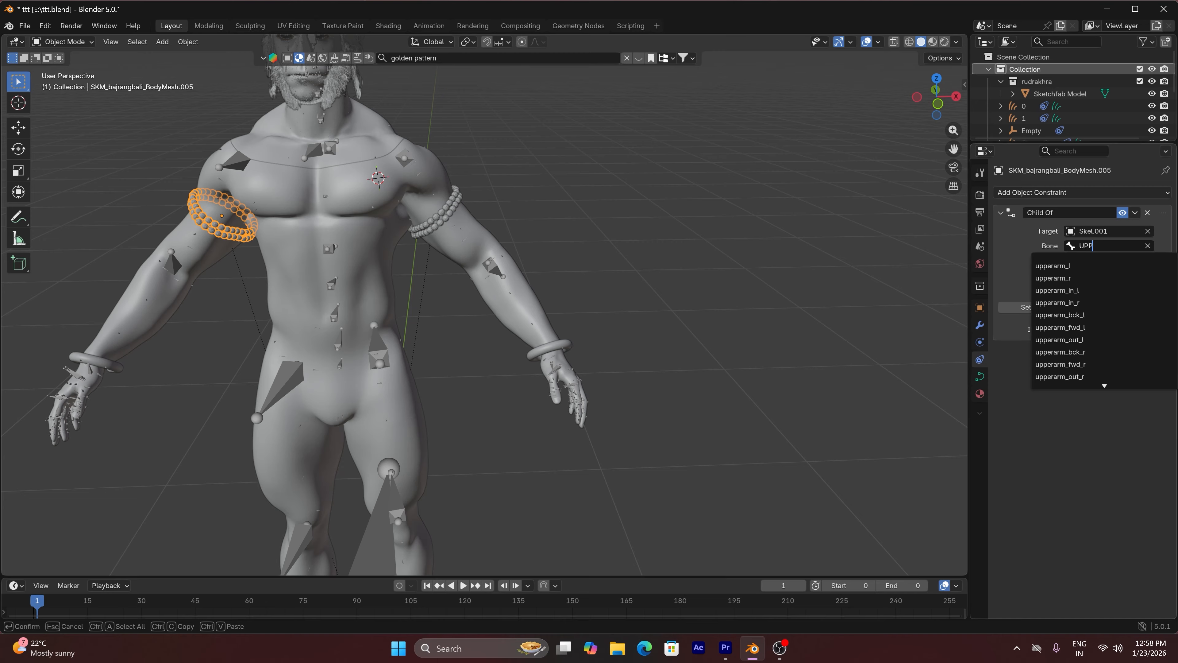
left_click(1052, 278)
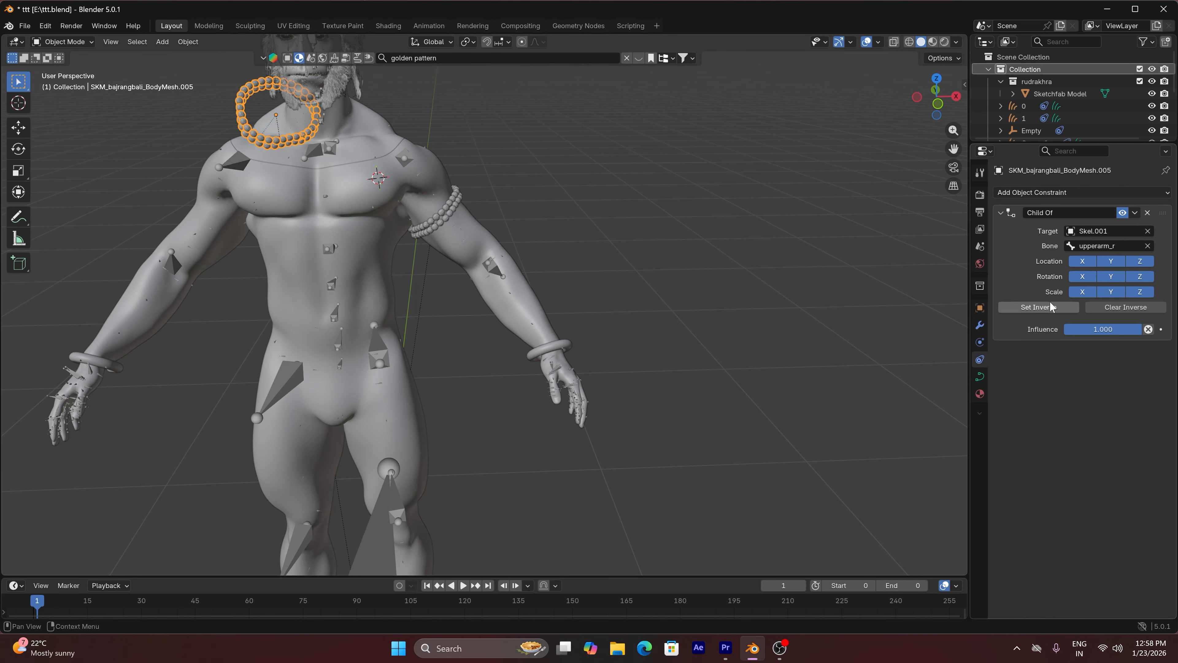
left_click(1039, 307)
Test-rotate both upper arm bones of the armature in Pose Mode to check the armlets, cancelling each rotation
left_click(403, 159)
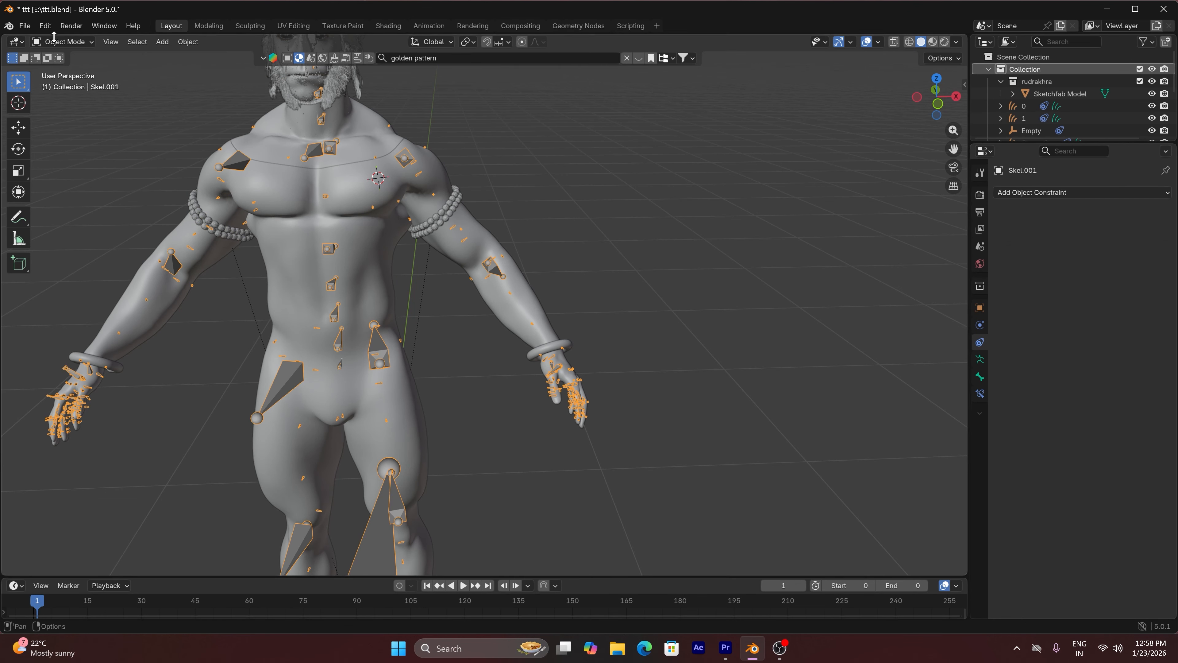
left_click(64, 42)
left_click(67, 82)
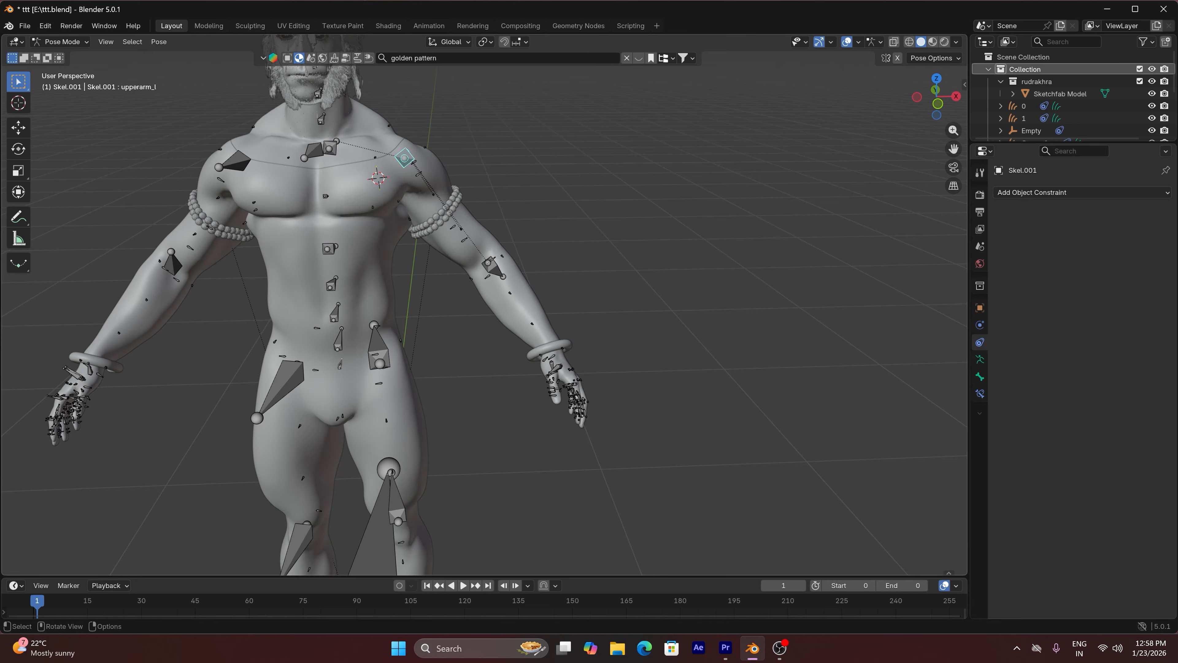
key("r")
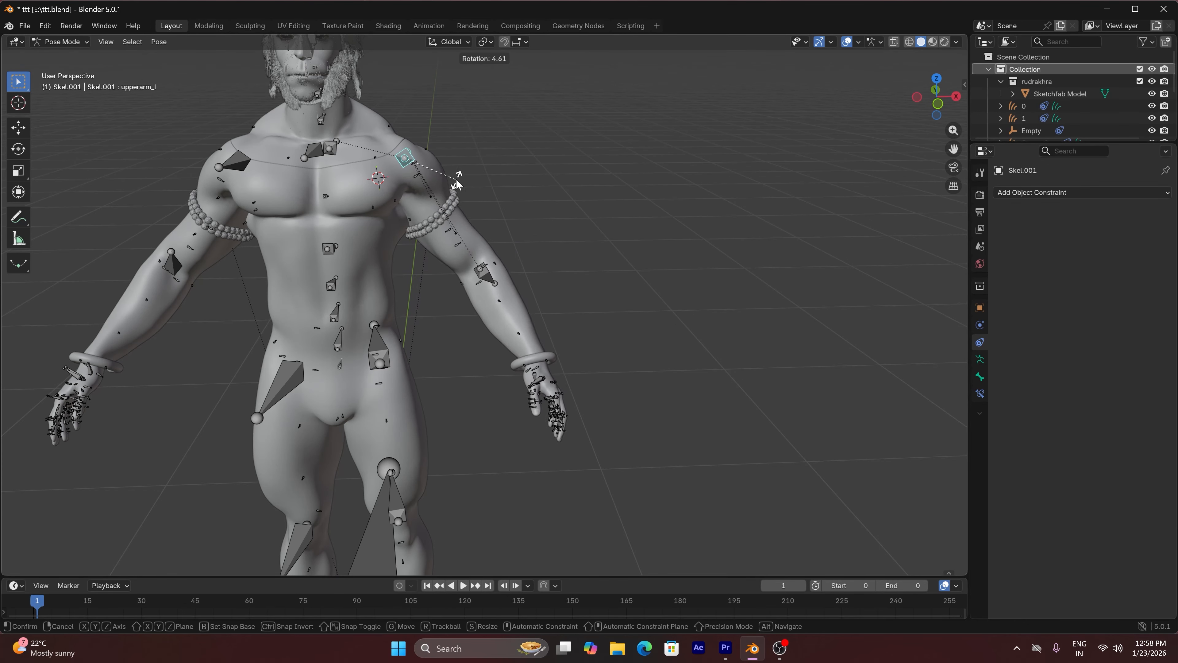
right_click(456, 180)
left_click(225, 170)
key("r")
right_click(221, 154)
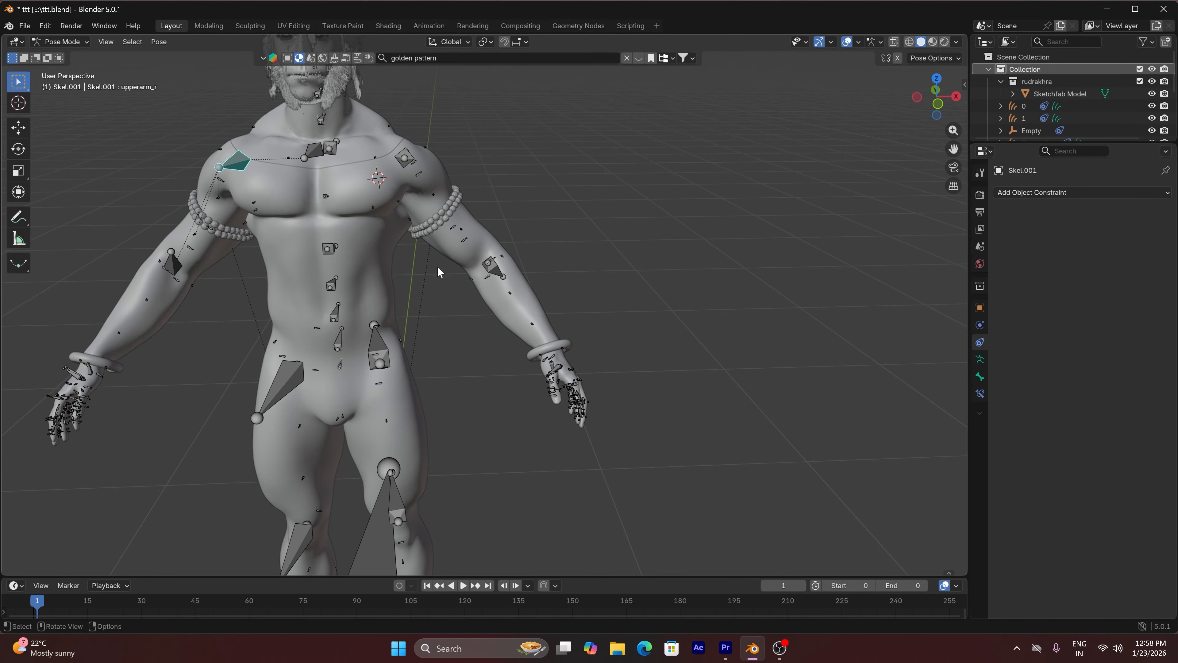
Test-rotate the lowerarm_l bone to check the left armlet, cancel the rotation, and return to Object Mode
left_click(485, 268)
key("r")
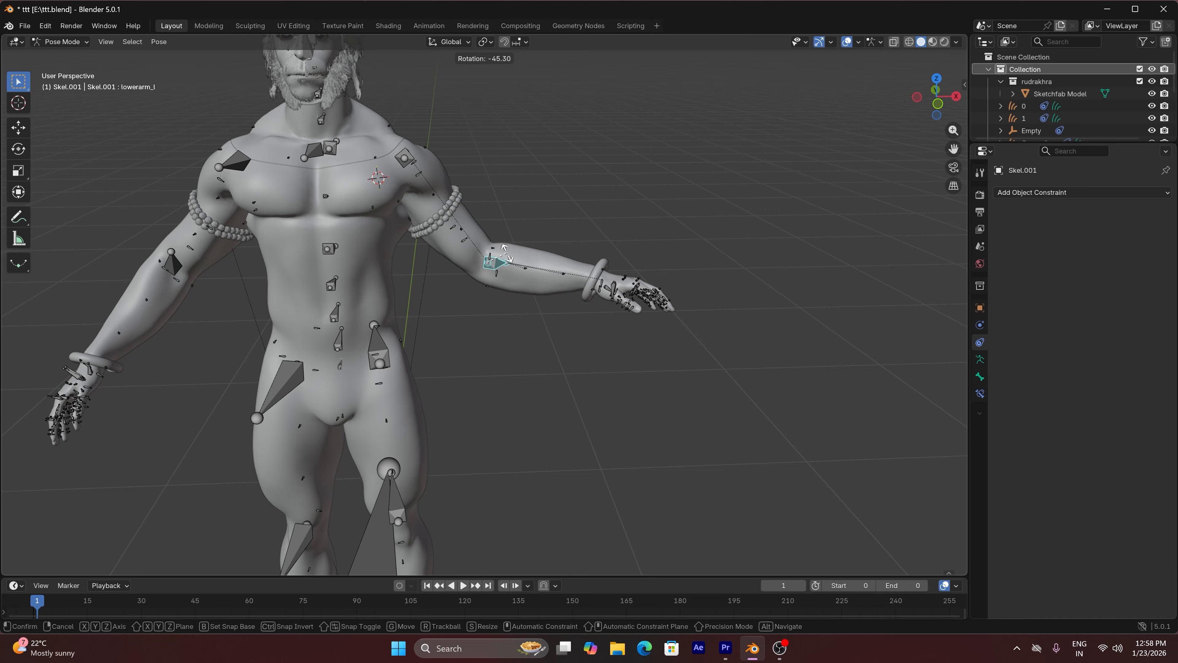
right_click(512, 253)
left_click(63, 41)
left_click(93, 61)
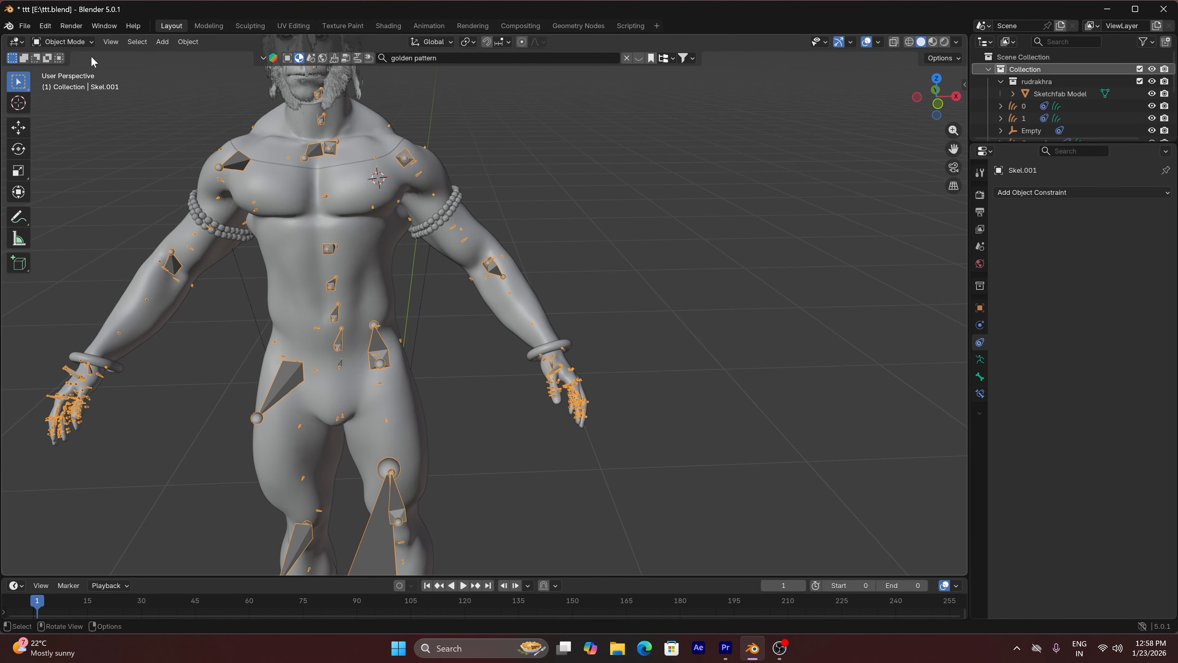
In front view, place the 3D cursor at the centre of the chest and add a Bézier circle there
scroll(600, 236, "down", 5)
scroll(590, 227, "up", 4)
key("KP_1")
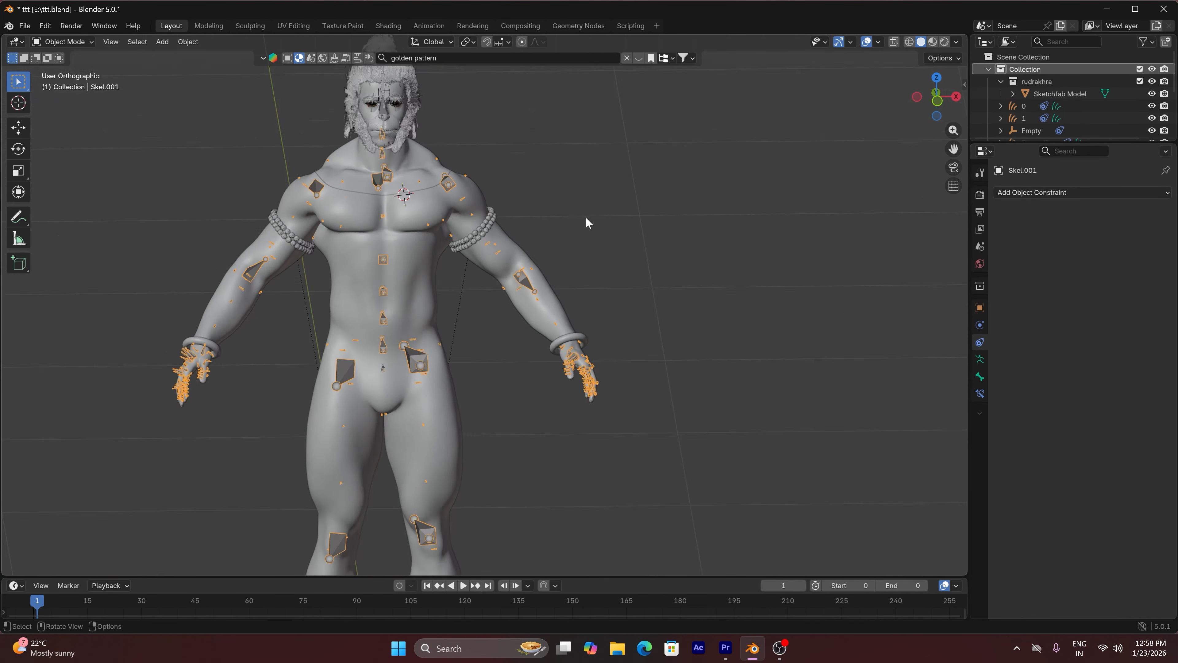
key("KP_Decimal")
key("KP_1")
scroll(495, 171, "up", 4)
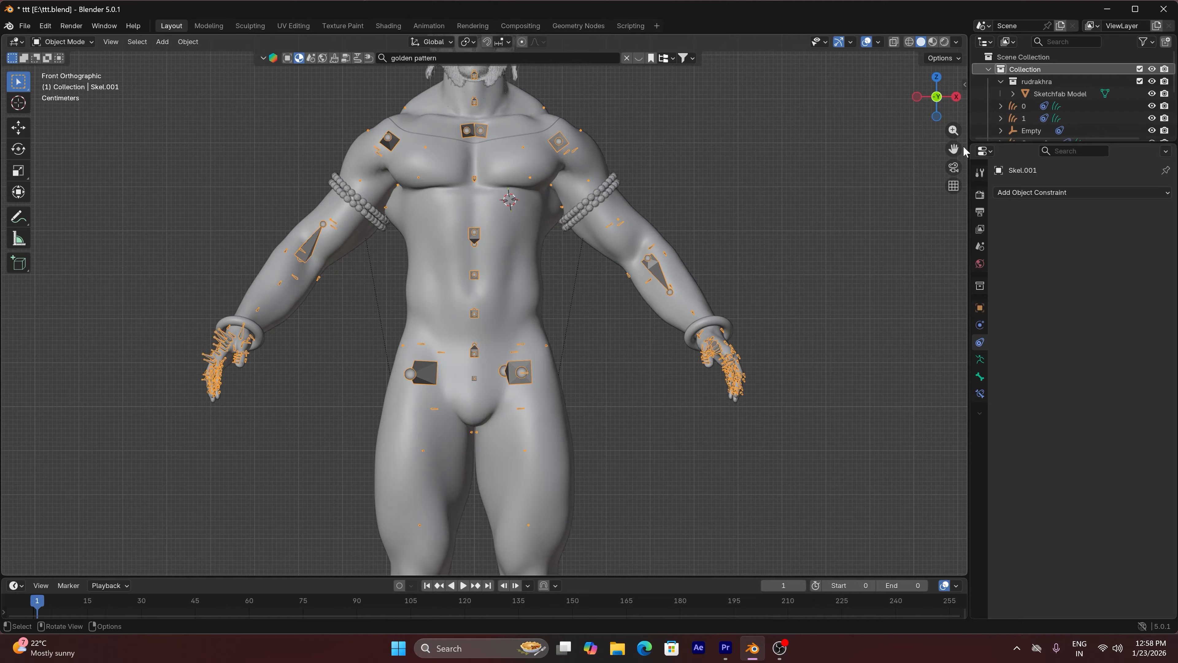
middle_click_drag(541, 148, 562, 255, "shift")
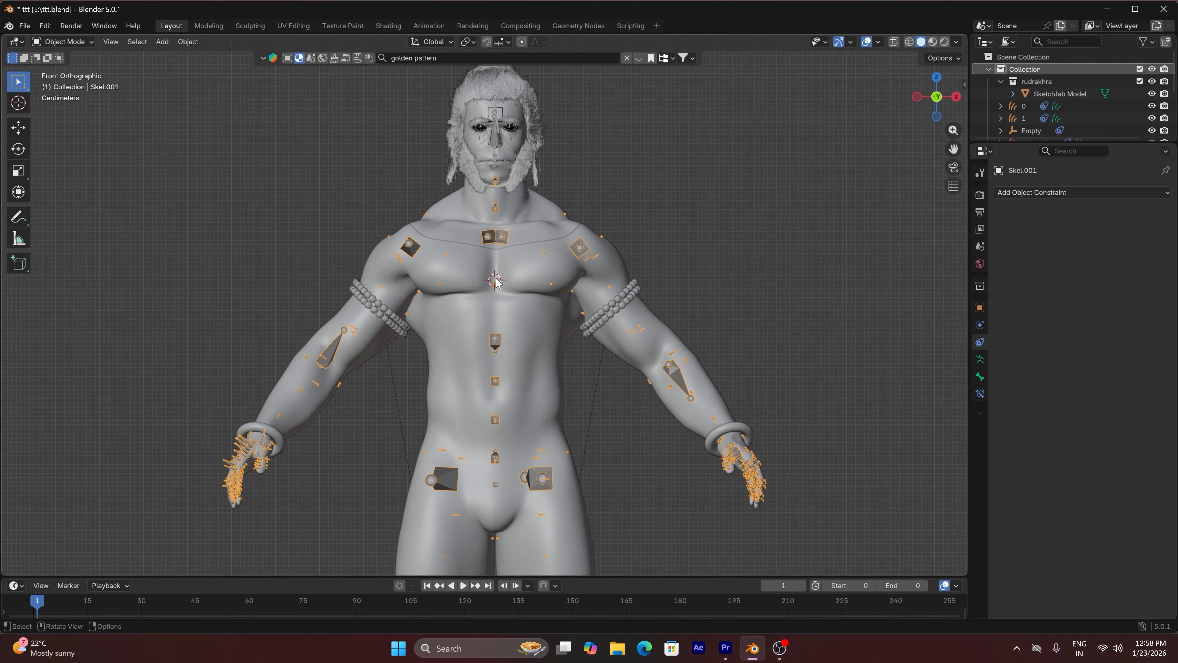
key("shift+a")
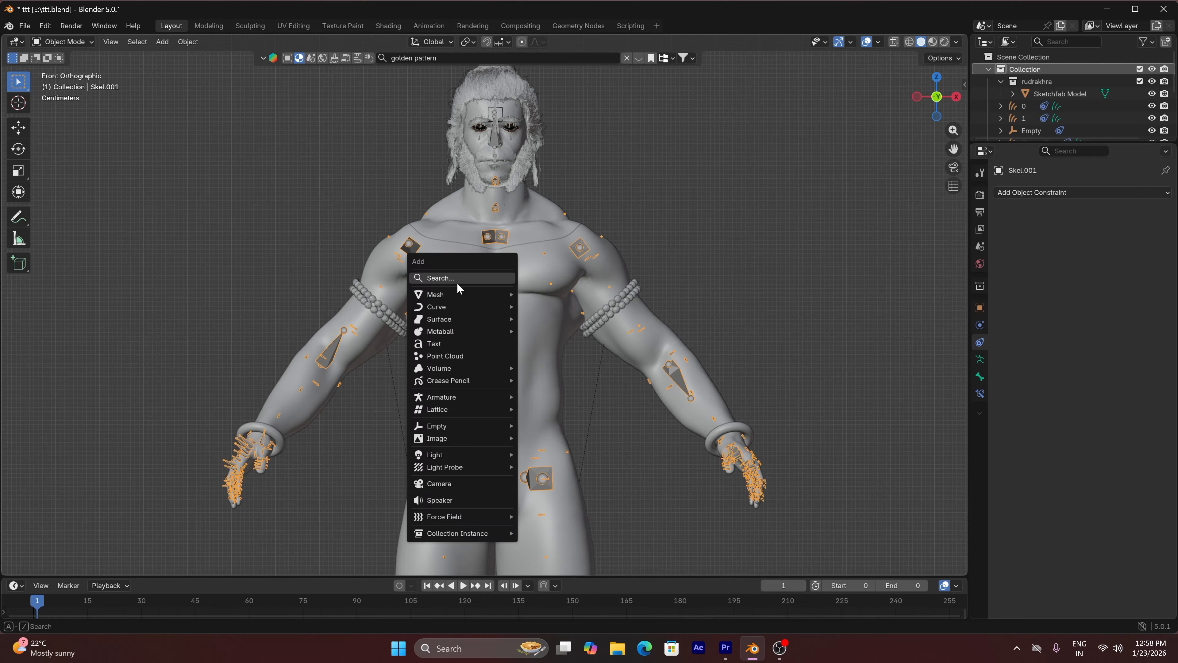
mouse_move(443, 305)
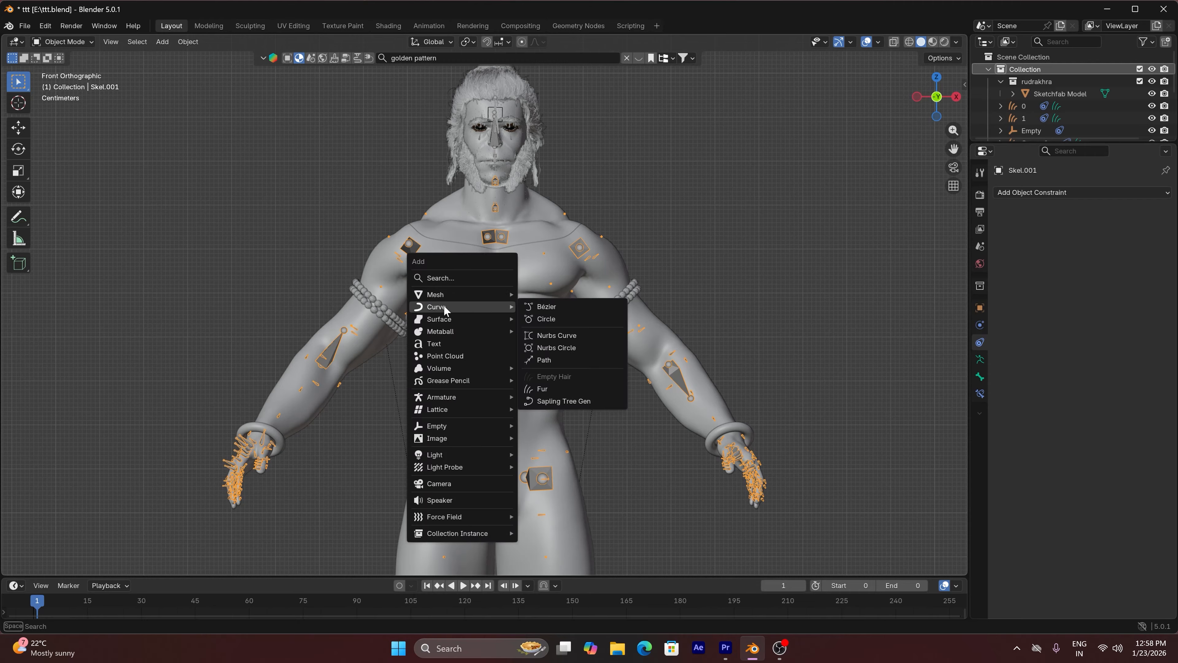
left_click(565, 320)
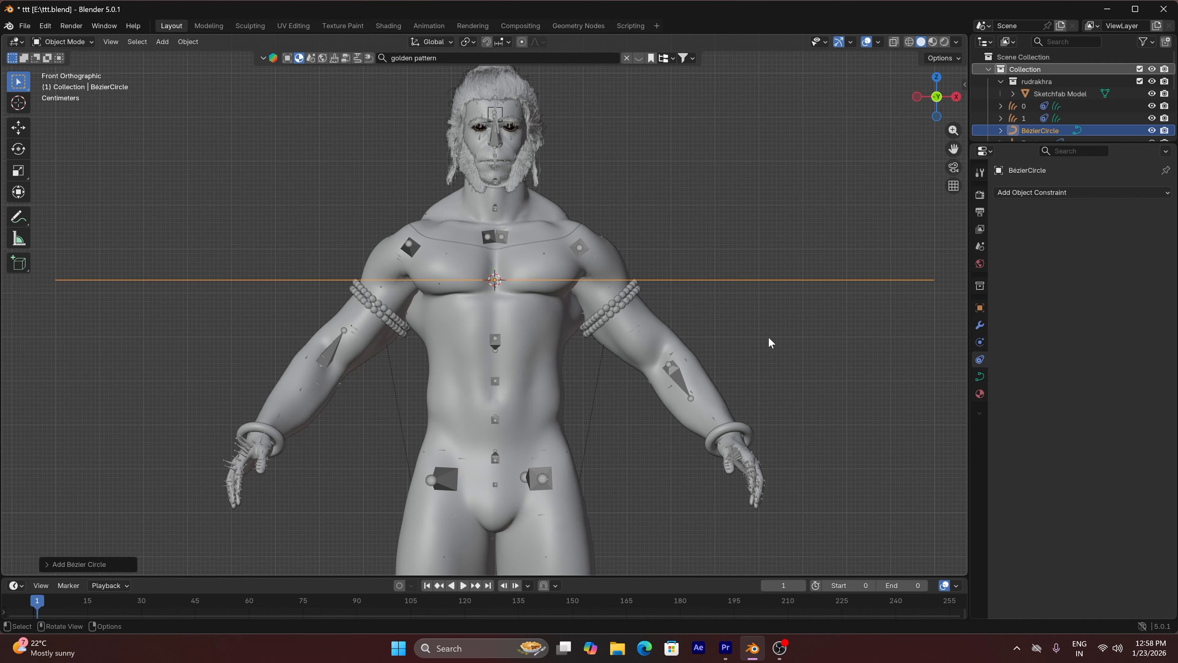
Tilt the Bézier circle diagonally across the chest and scale it down to just under a quarter of its size
key("r")
left_click(705, 147)
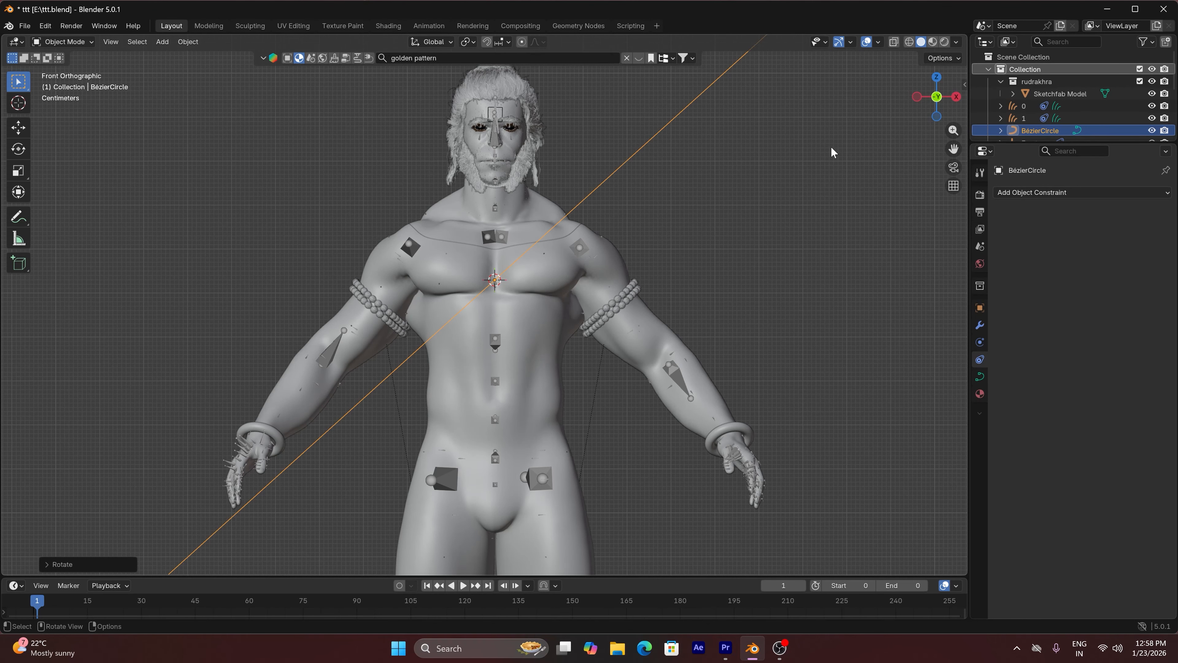
key("s")
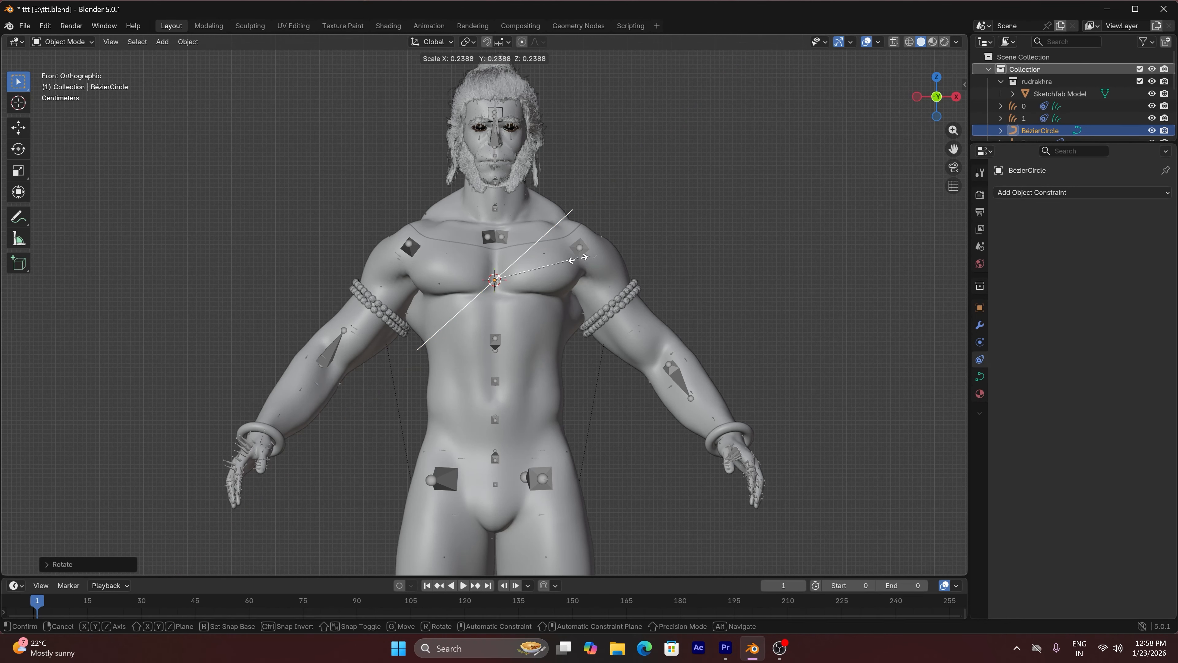
left_click(577, 262)
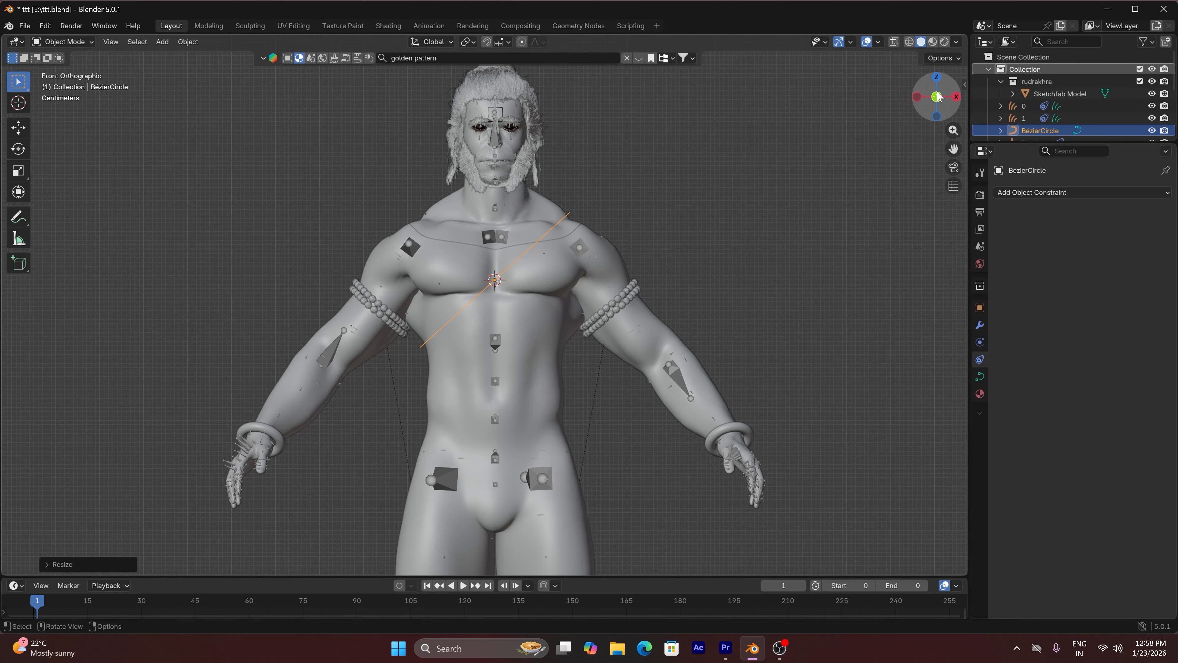
Move the Bézier circle backward along Y to centre it on the torso, and scale it along Y to about 0.72
left_click_drag(934, 98, 838, 156)
key("g")
key("y")
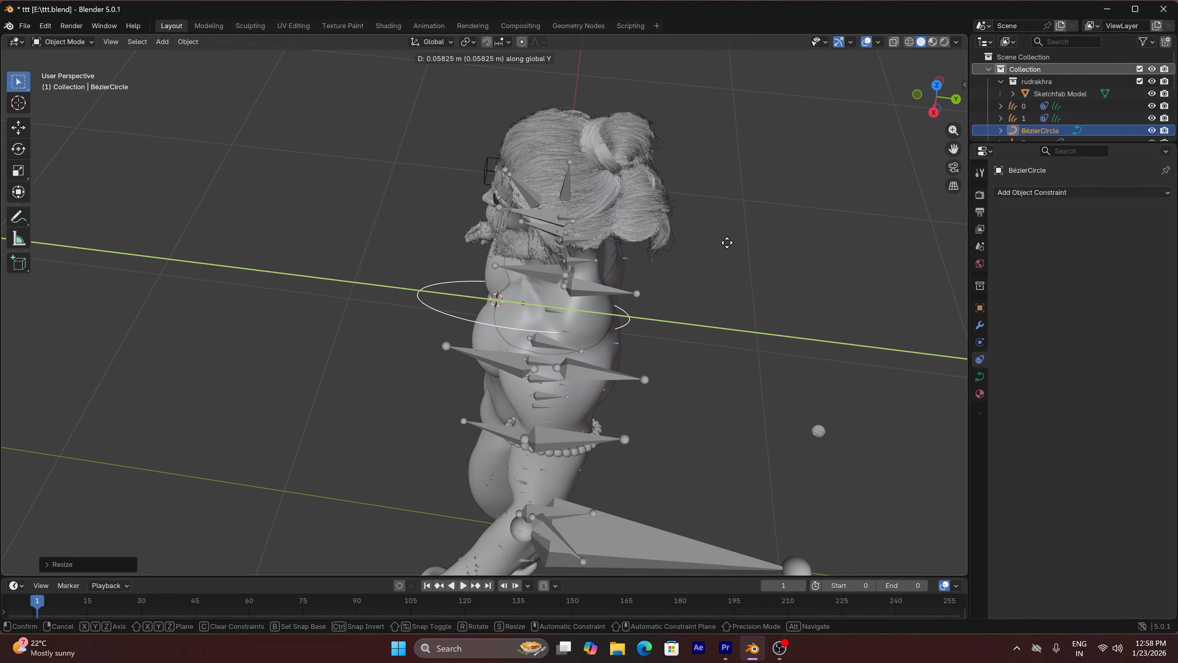
left_click(752, 253)
key("s")
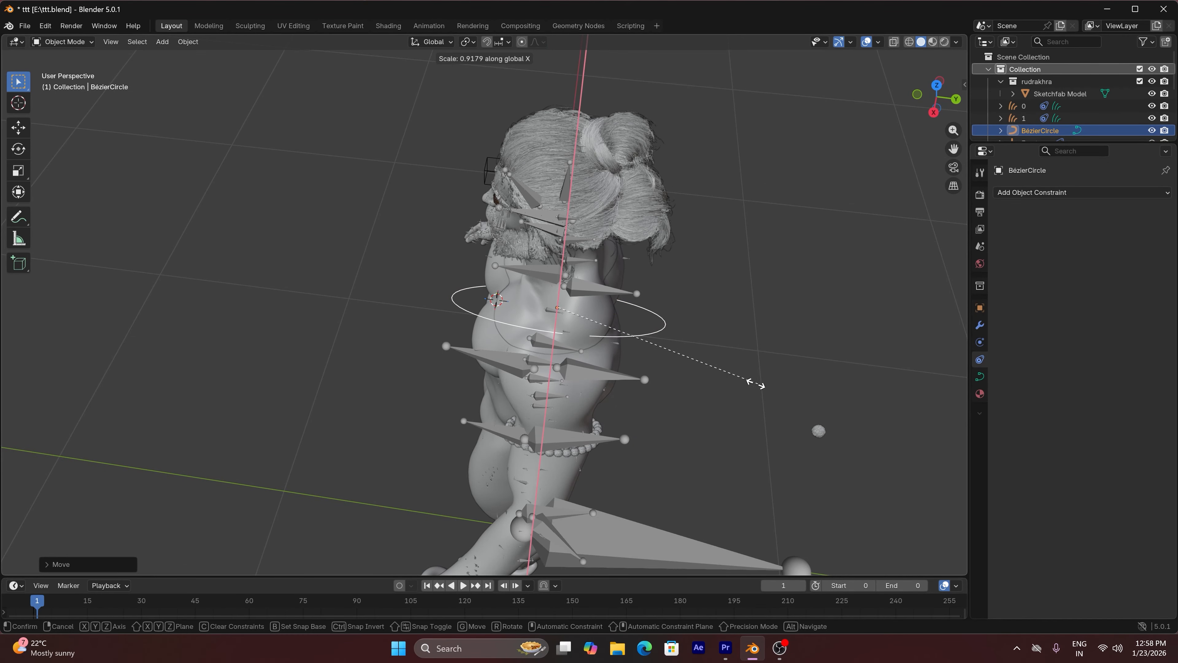
key("y")
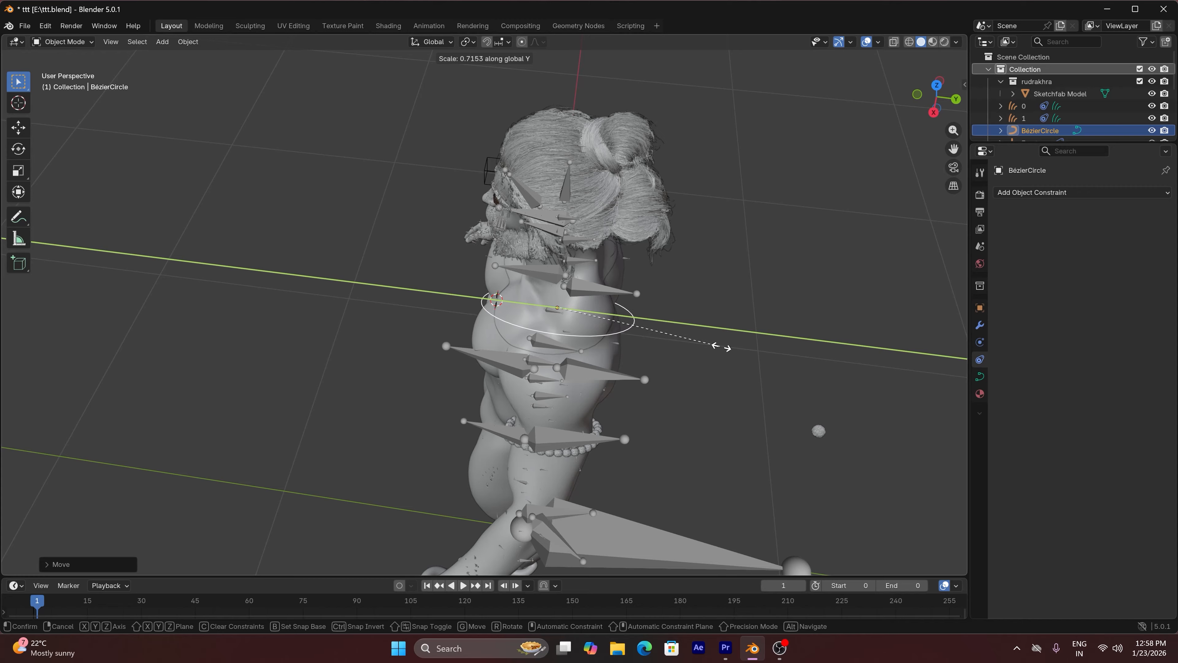
left_click(721, 347)
Enter Edit Mode on the Bézier circle and subdivide all its segments twice
left_click_drag(936, 99, 559, 206)
scroll(559, 206, "up", 2)
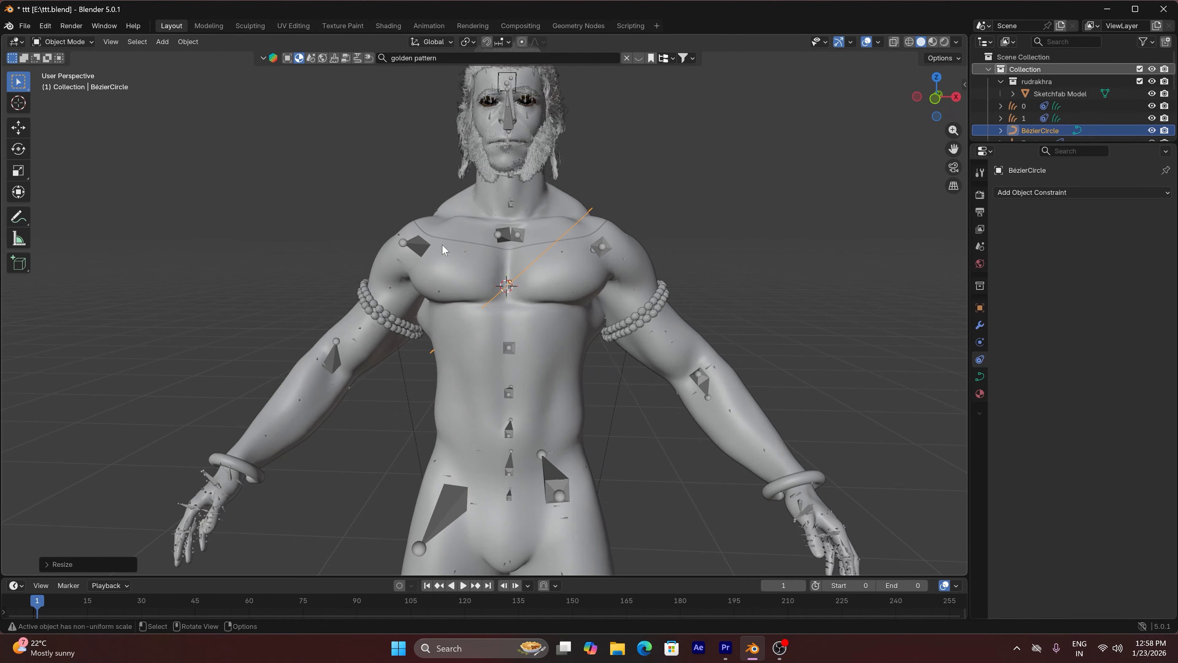
key("Tab")
right_click(600, 238)
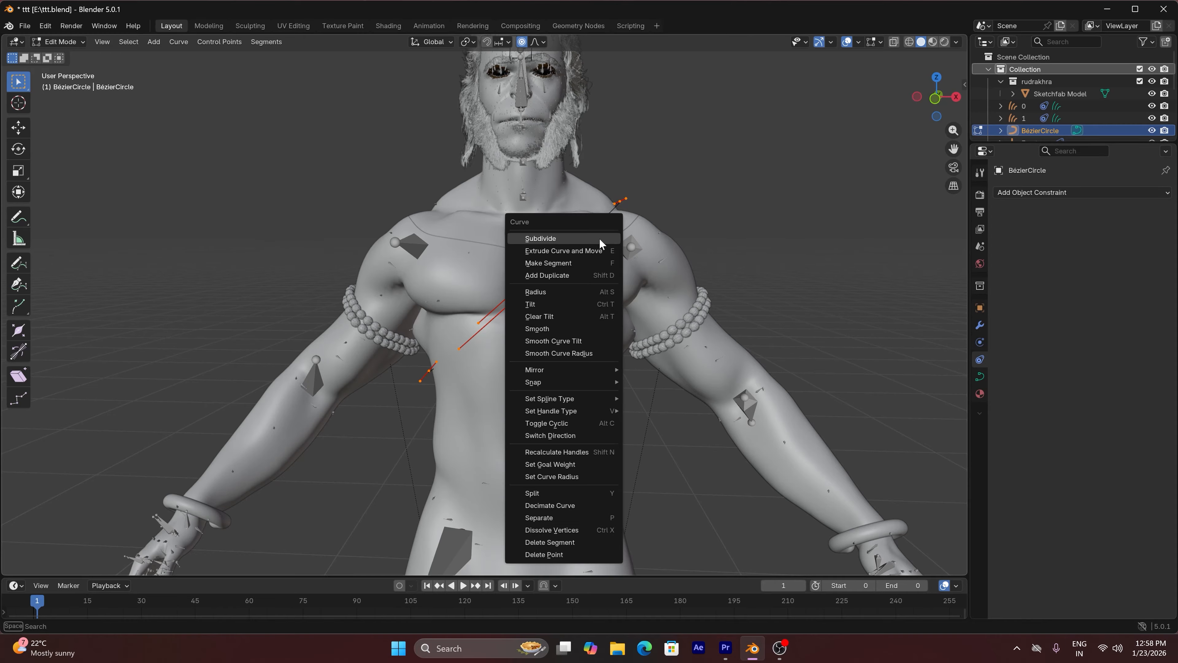
left_click(599, 237)
right_click(599, 238)
left_click(599, 237)
scroll(464, 371, "up", 4)
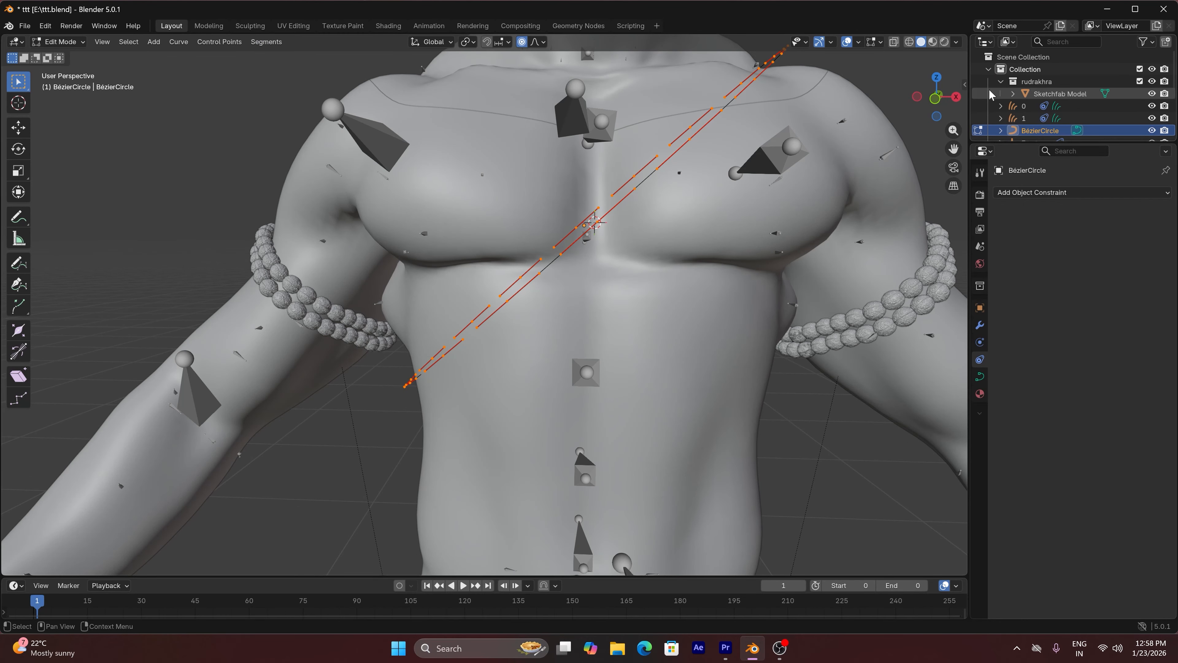
Move the two control points below the chest forward along Y with a slightly larger proportional editing radius
left_click_drag(936, 97, 705, 185)
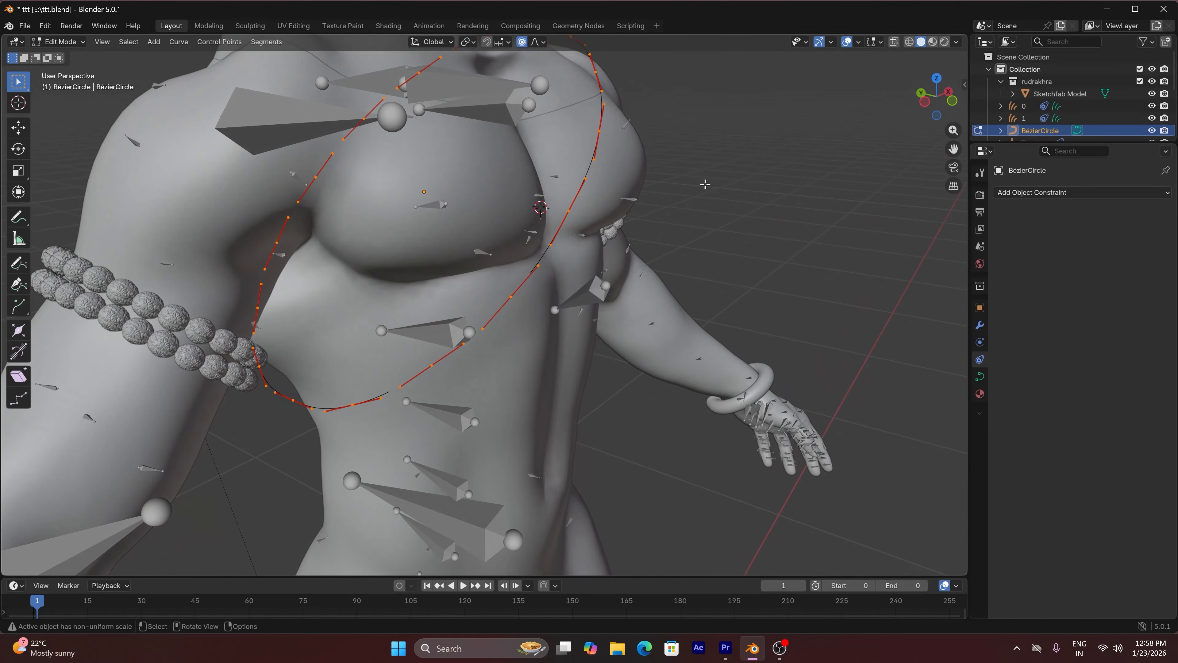
left_click(506, 300)
key("g")
key("y")
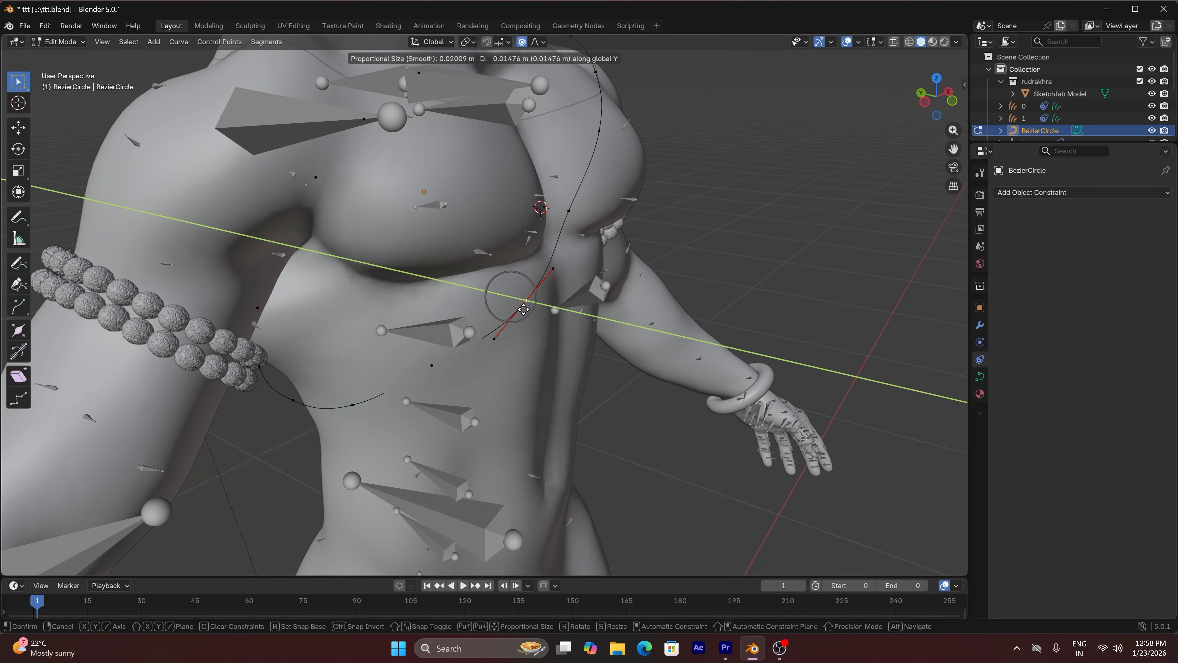
scroll(524, 310, "down", 7)
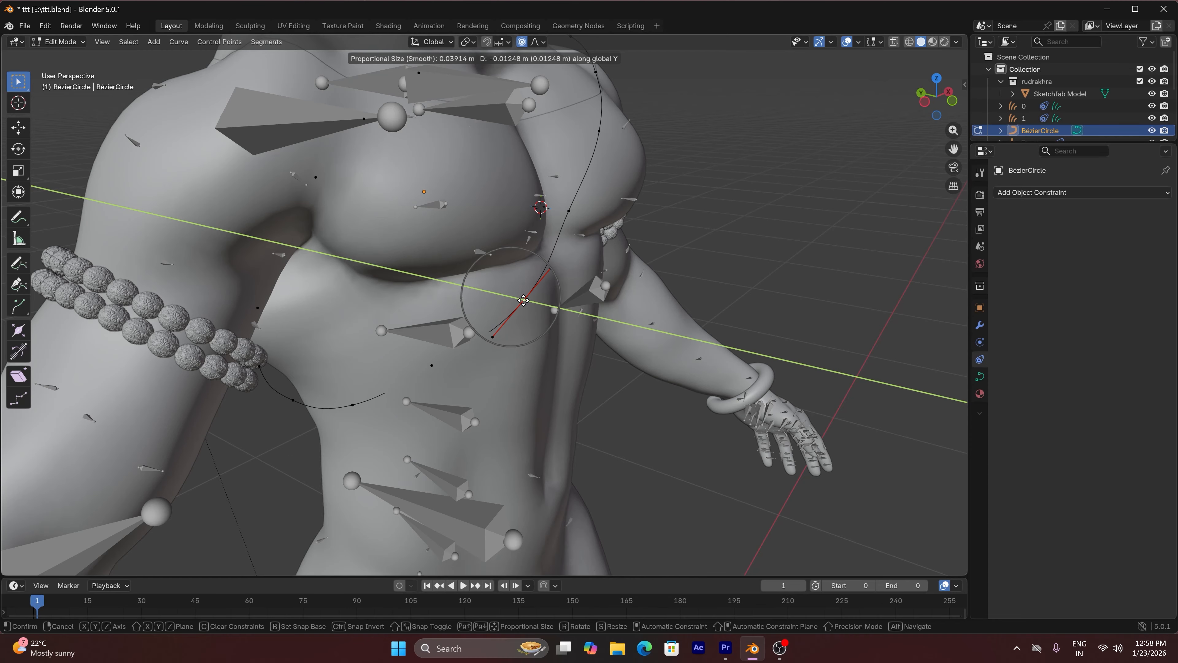
left_click(523, 300)
key("g")
key("y")
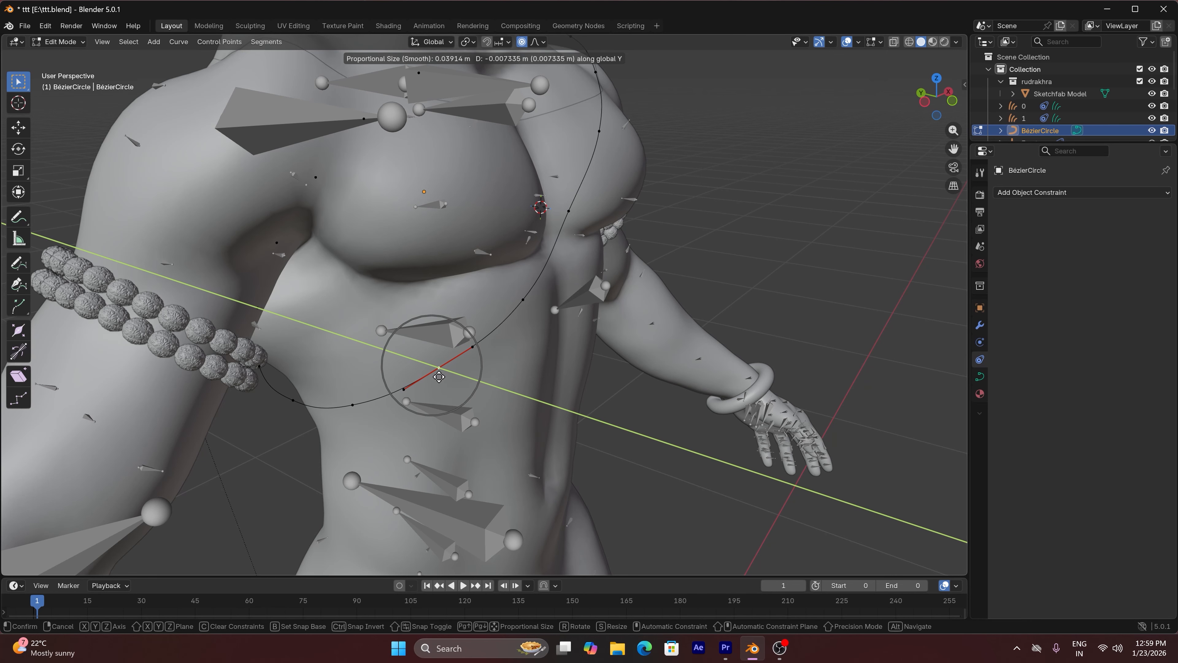
left_click(439, 381)
Move the control points at the side below the character's right armpit so the curve follows the body
left_click(293, 402)
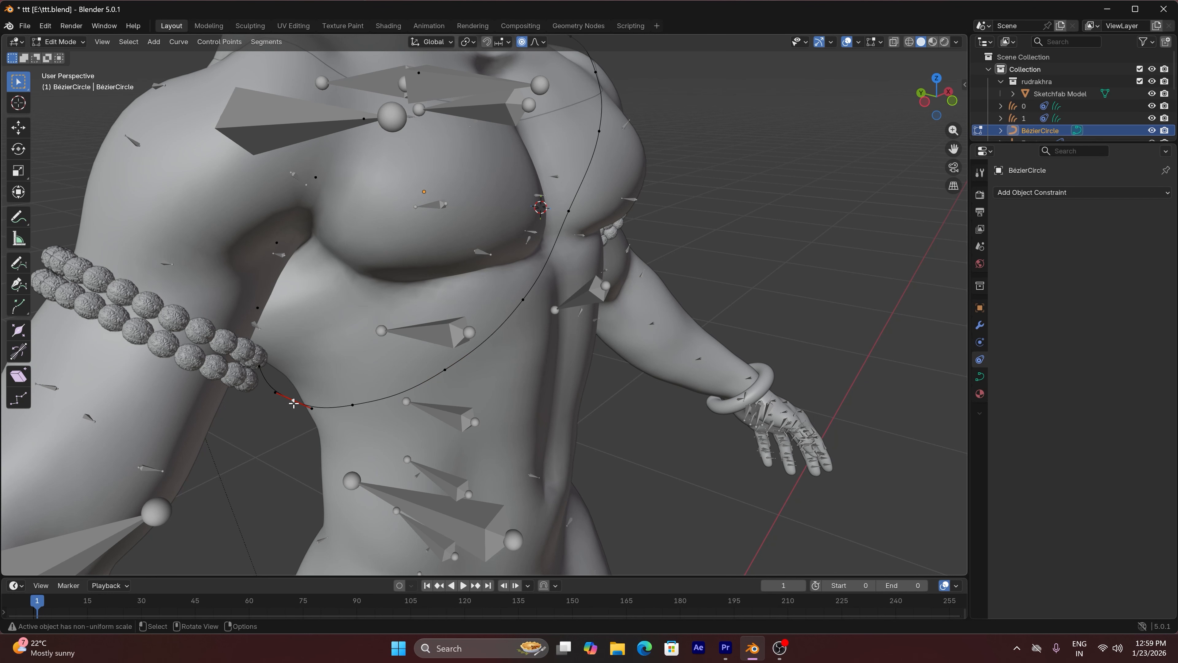
key("g")
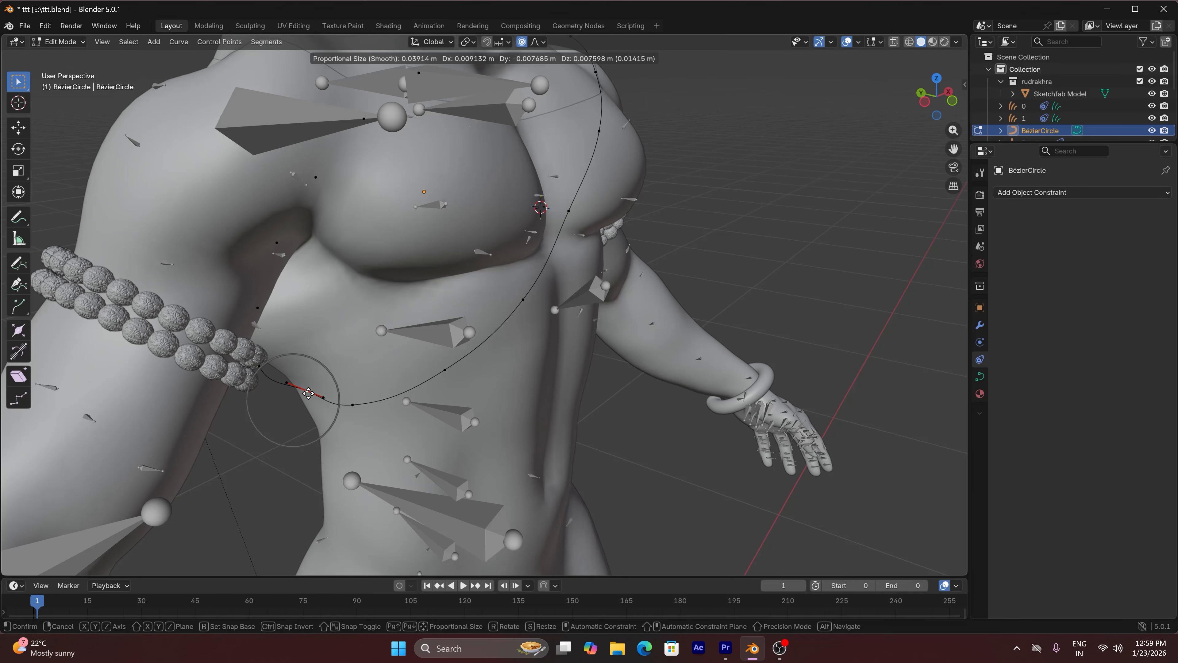
left_click(318, 385)
mouse_move(936, 95)
left_mouse_down()
mouse_move(902, 105)
mouse_move(936, 97)
mouse_move(935, 112)
left_mouse_up()
left_click(611, 488)
key("g")
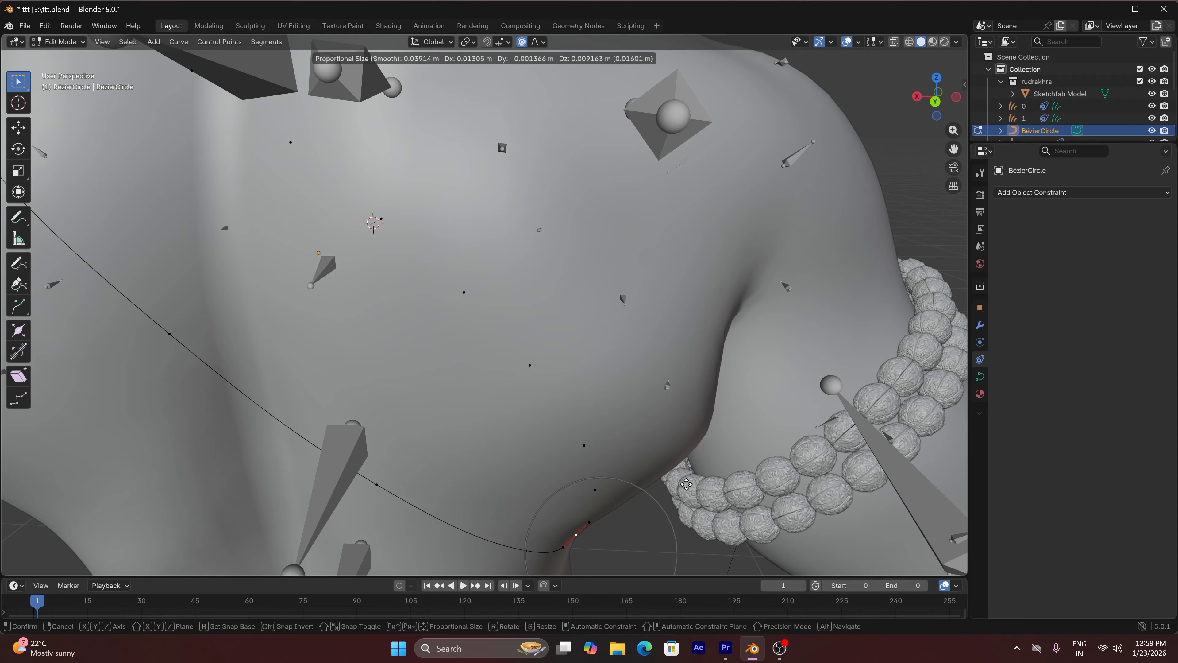
left_click(677, 487)
Pull the lower control points on the back inward so the curve lies closer to the skin
scroll(472, 447, "down", 5)
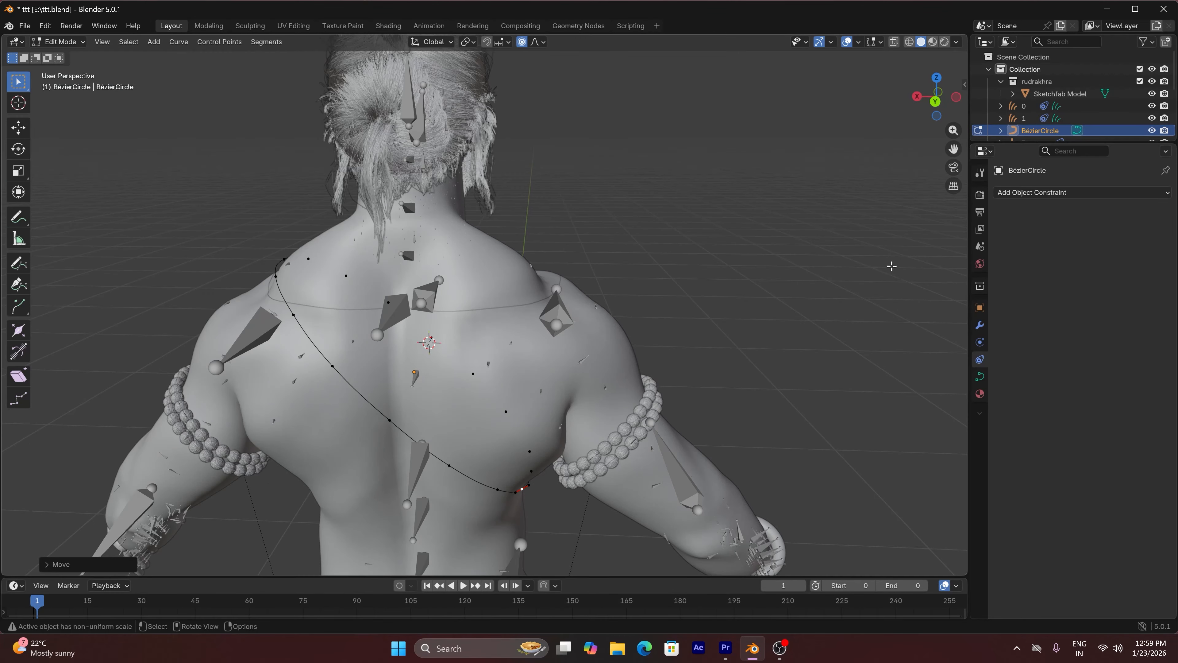
left_click_drag(936, 97, 900, 103)
left_click(518, 500)
key("g")
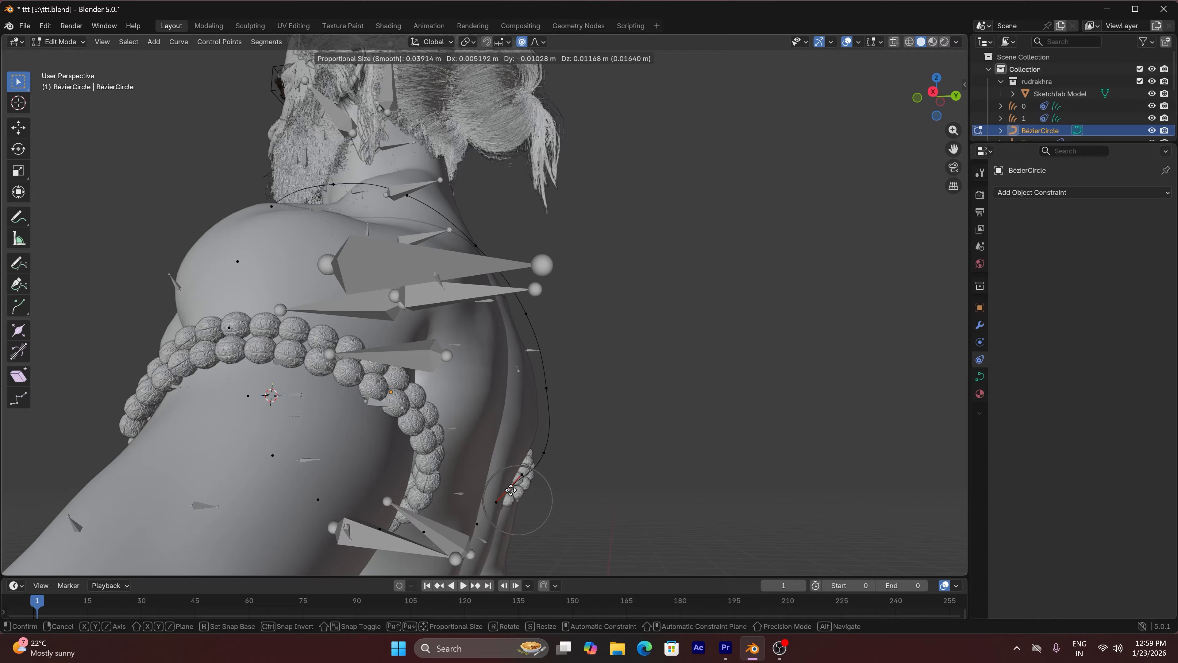
left_click(545, 453)
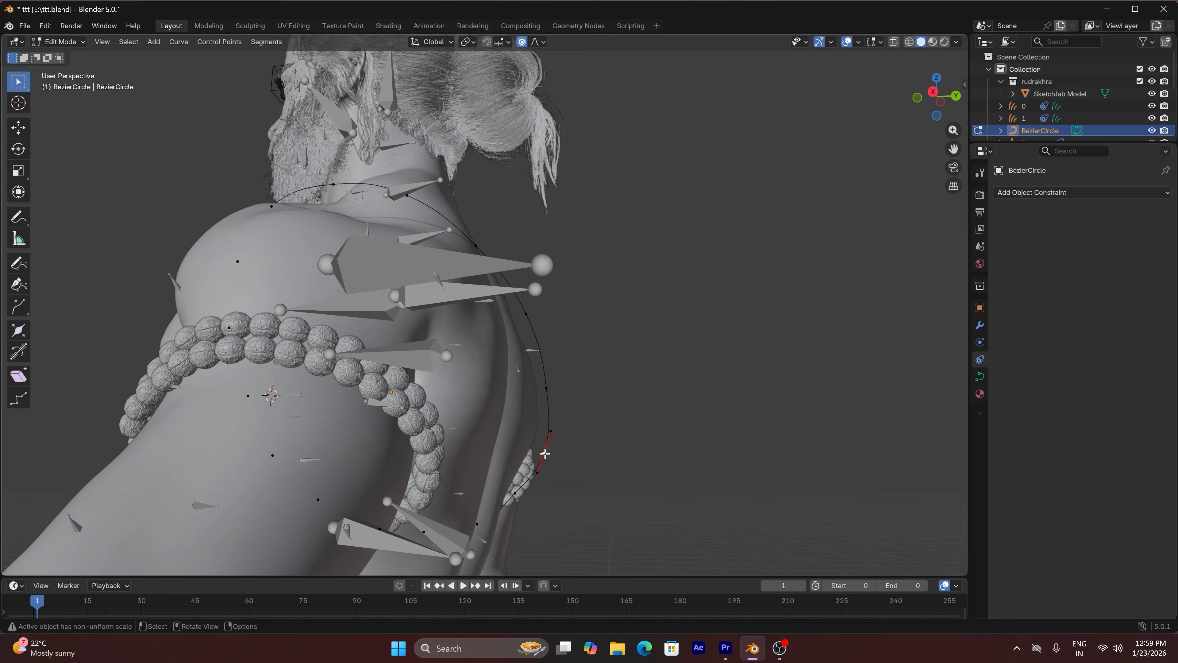
key("g")
left_click(525, 477)
left_click(516, 491)
key("g")
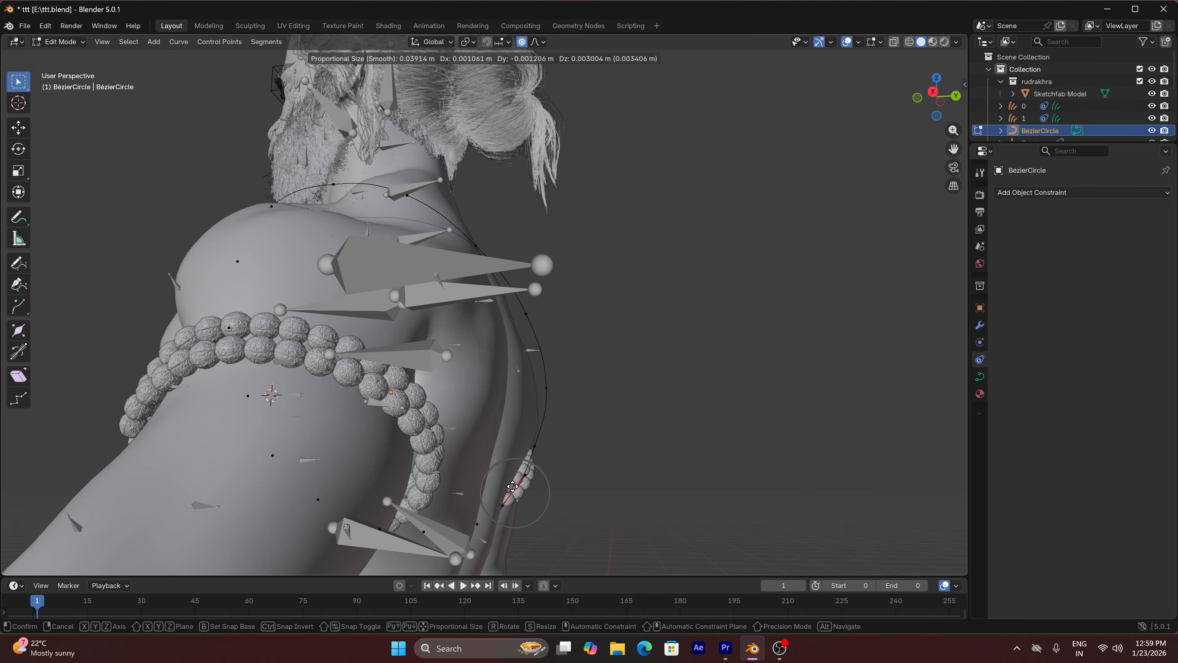
left_click(512, 487)
Move the two control points at the middle and upper back inward toward the skin
left_click(546, 389)
key("g")
left_click(537, 390)
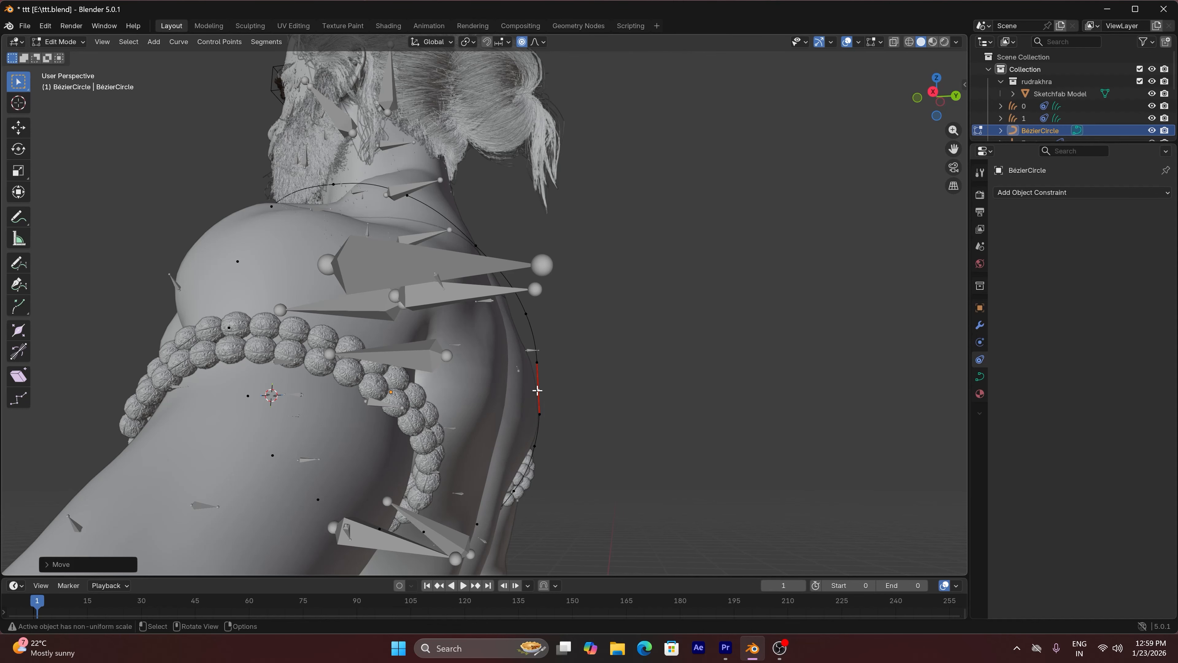
left_click(527, 311)
key("g")
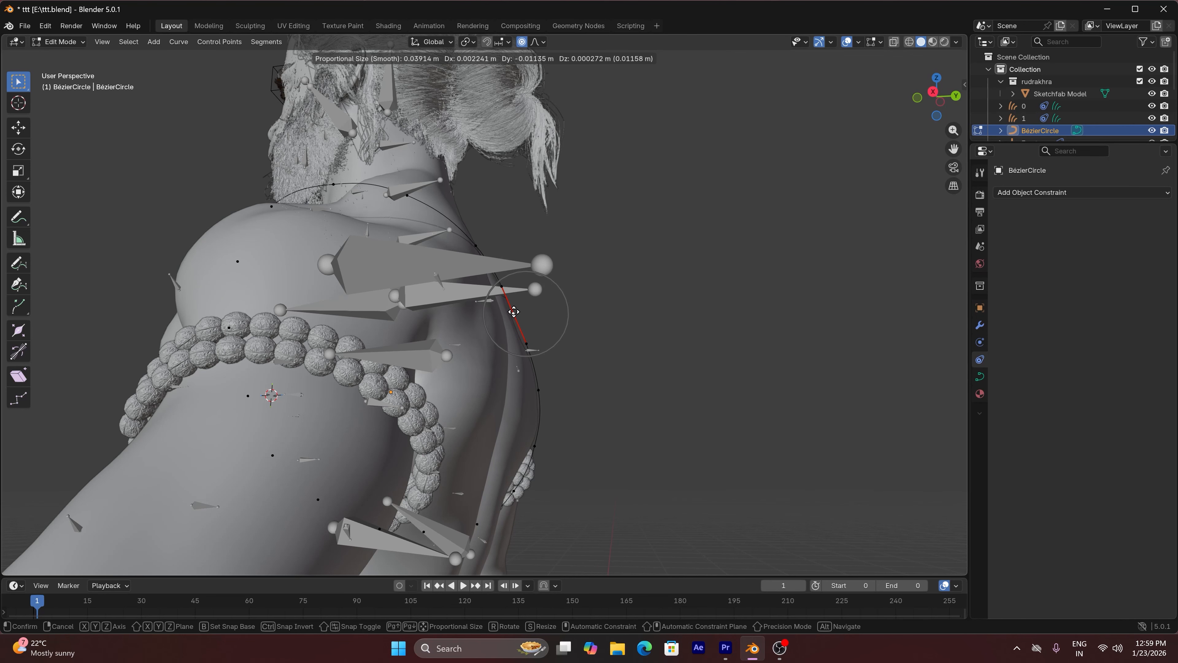
left_click(514, 311)
Lower the control point on top of the character's left shoulder toward the skin
left_click(328, 184)
key("g")
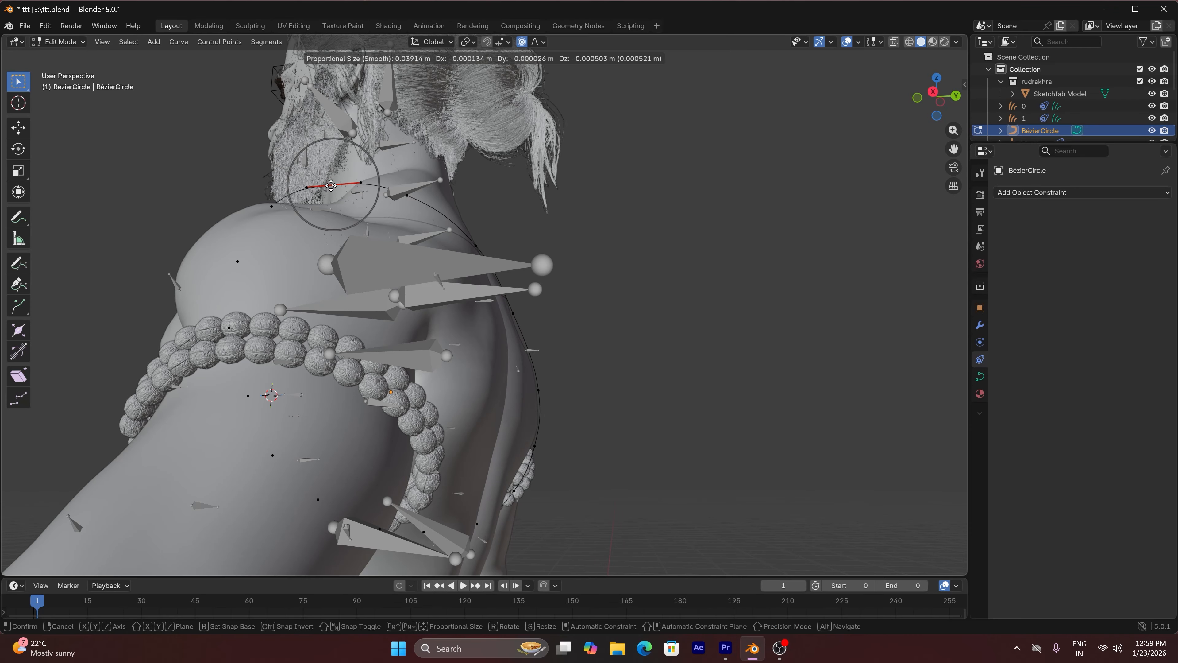
left_click(331, 196)
key("g")
left_click(376, 188)
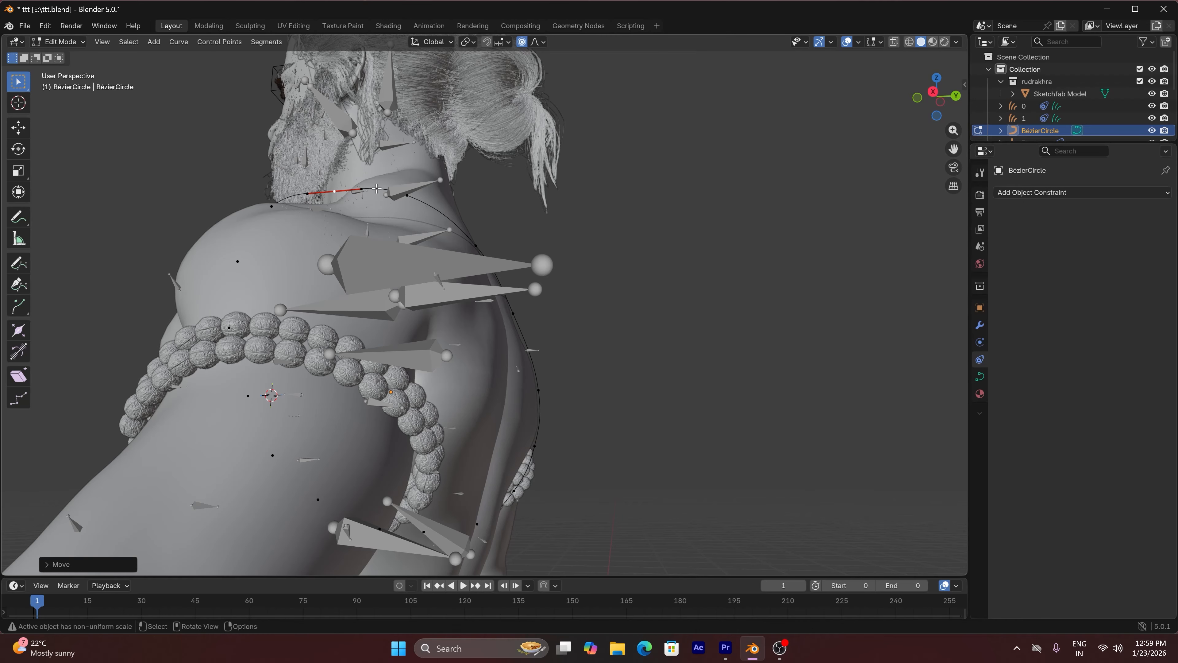
Fine-tune the curve's control points behind the left shoulder and on the upper back against the body
left_click(483, 243)
key("g")
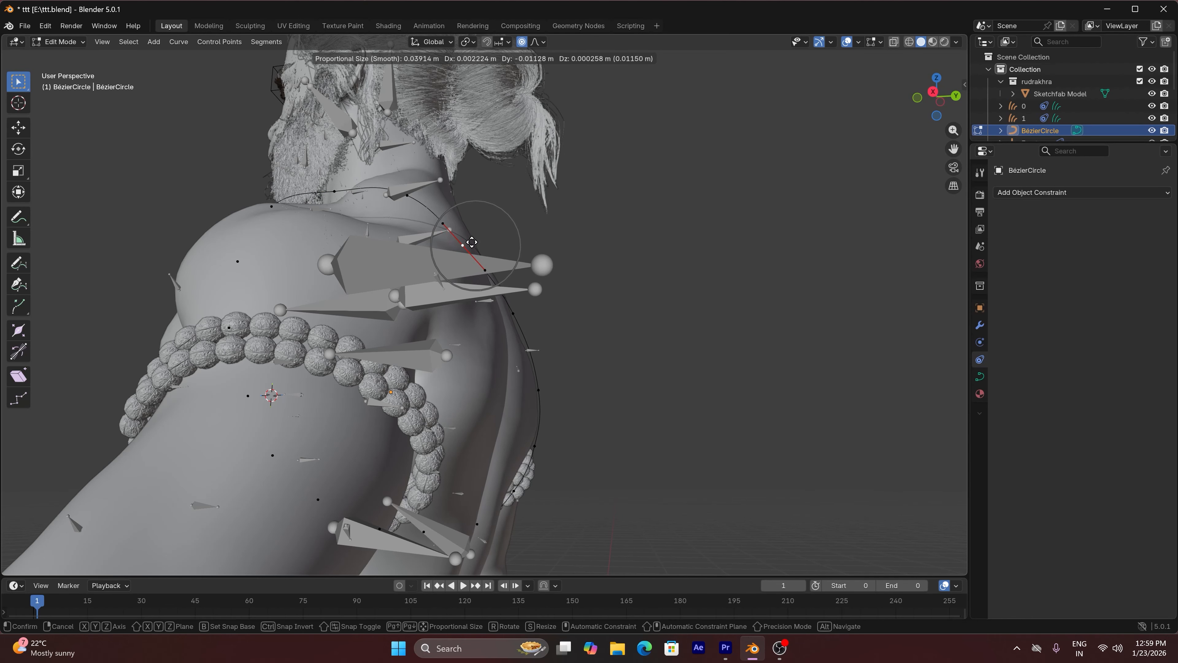
left_click(477, 238)
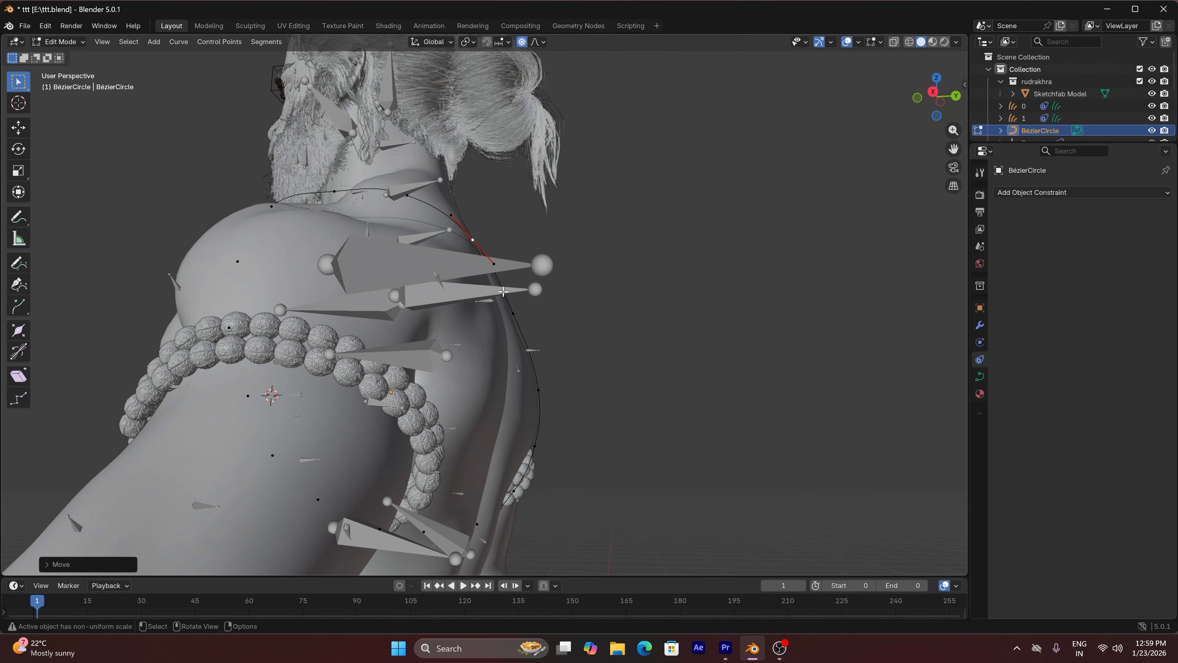
left_click(511, 309)
key("g")
left_click(510, 308)
Lower the two control points at the front of the left shoulder and collarbone toward the skin
left_click_drag(937, 99, 985, 106)
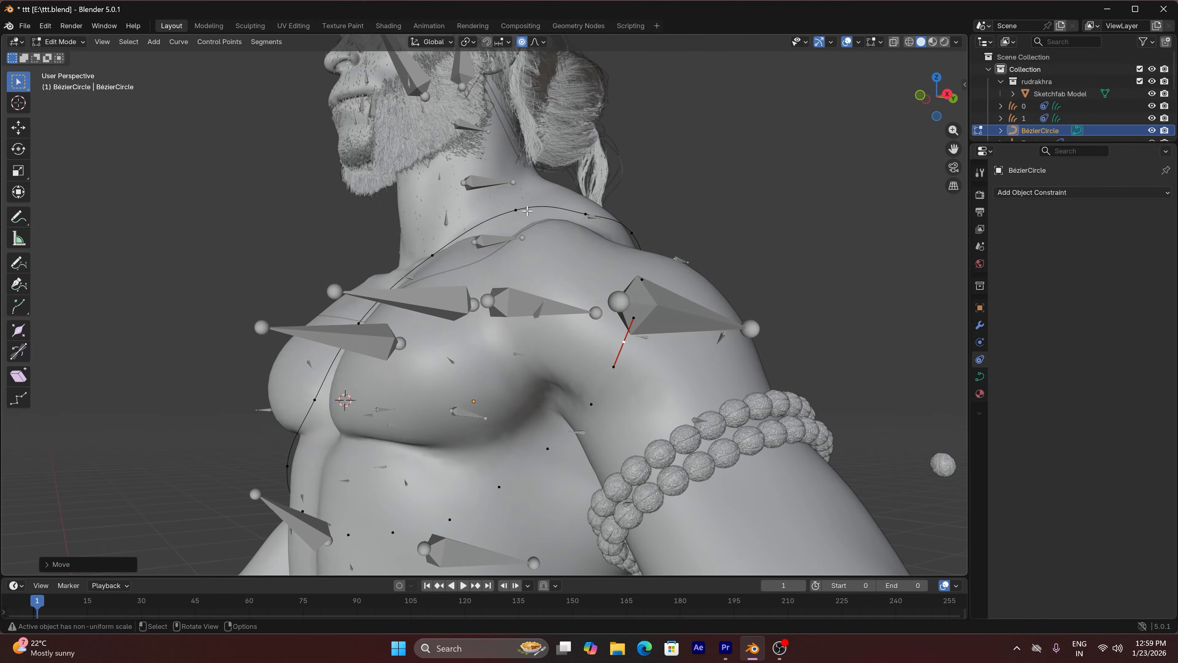
left_click(513, 213)
key("g")
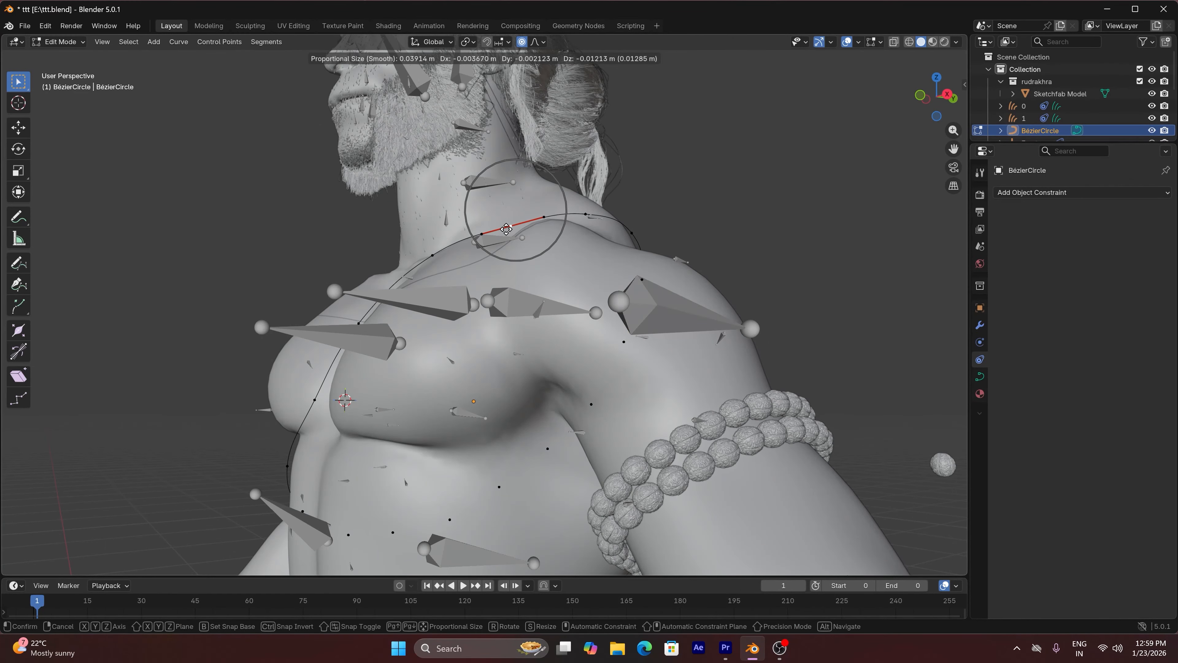
left_click(506, 229)
left_click(427, 258)
key("g")
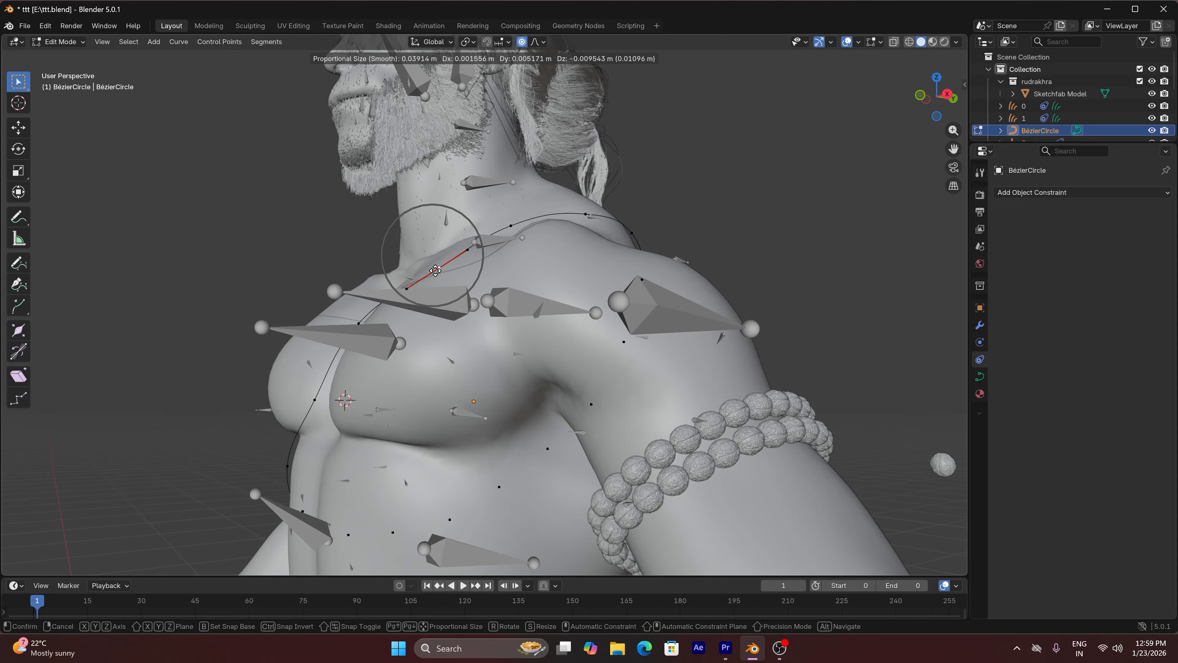
left_click(432, 262)
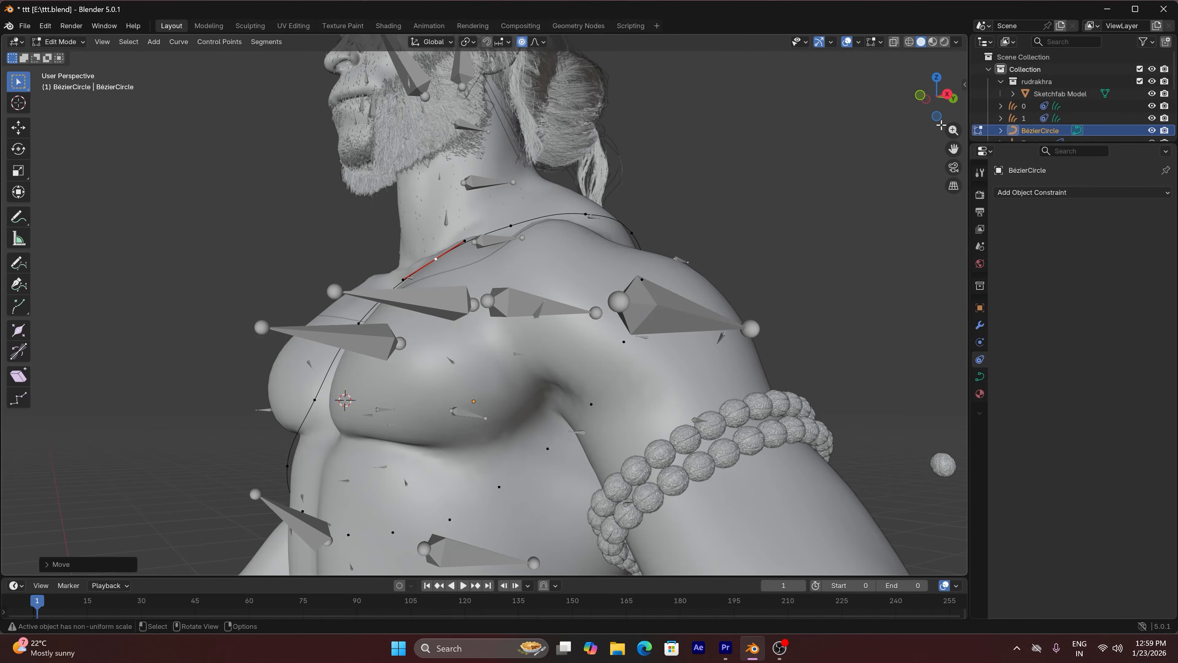
Return to Object Mode and, in front view, duplicate the torso curve with a diagonal offset of about 0.013 m
left_click_drag(939, 114, 902, 111)
scroll(829, 272, "down", 4)
key("Tab")
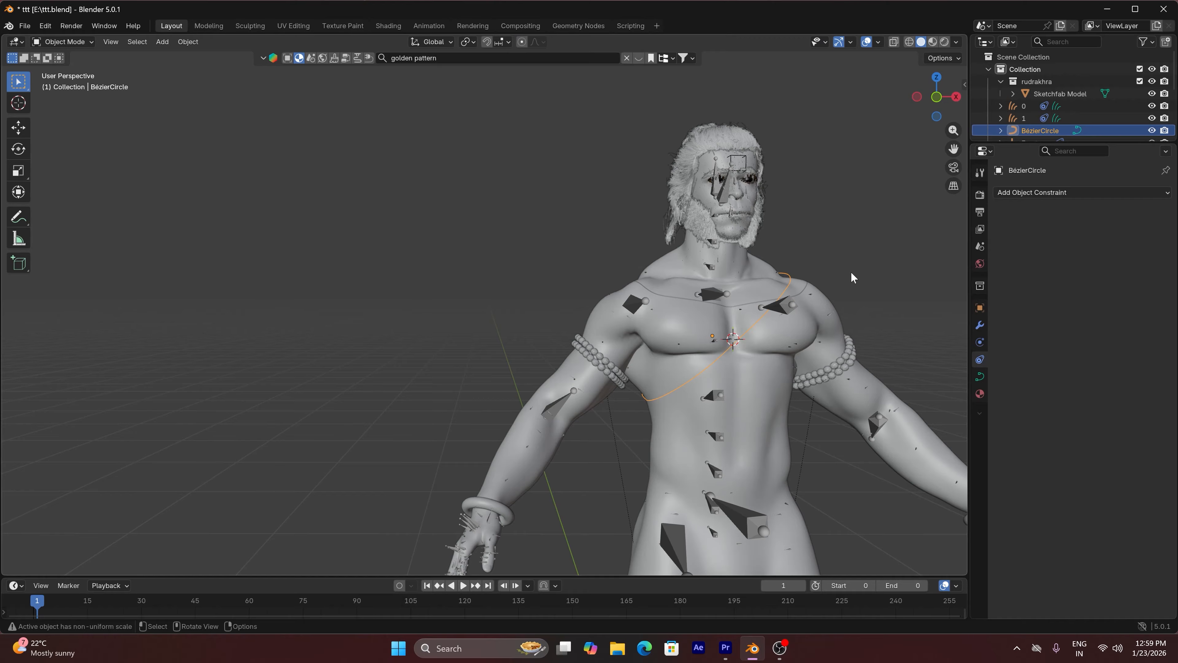
key("KP_1")
key("KP_3")
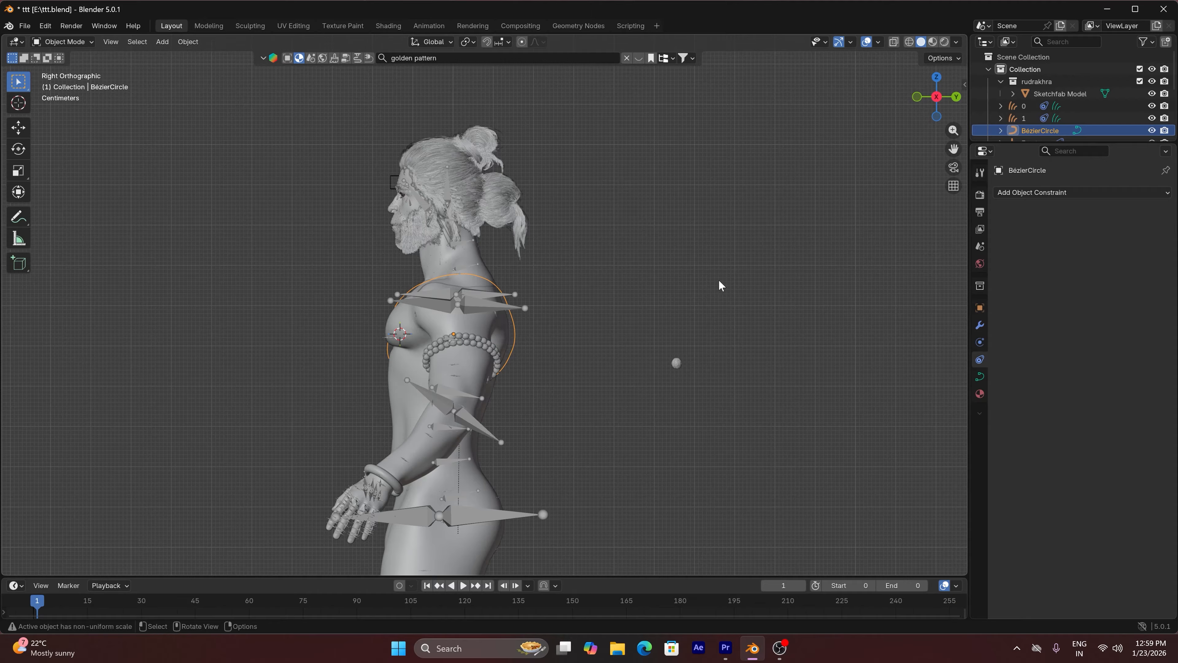
key("KP_1")
scroll(740, 329, "up", 3)
key("shift+d")
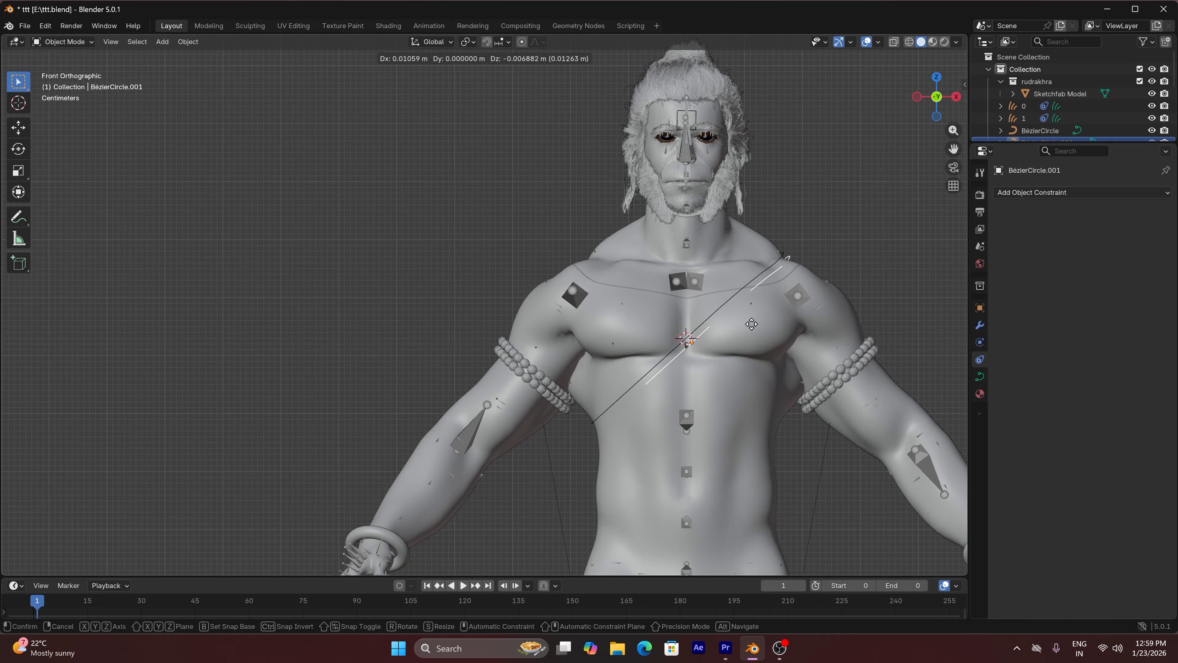
left_click(750, 326)
Enter Edit Mode on the duplicated torso curve and move its left chest control point about 0.004 m along the Y axis
key("Tab")
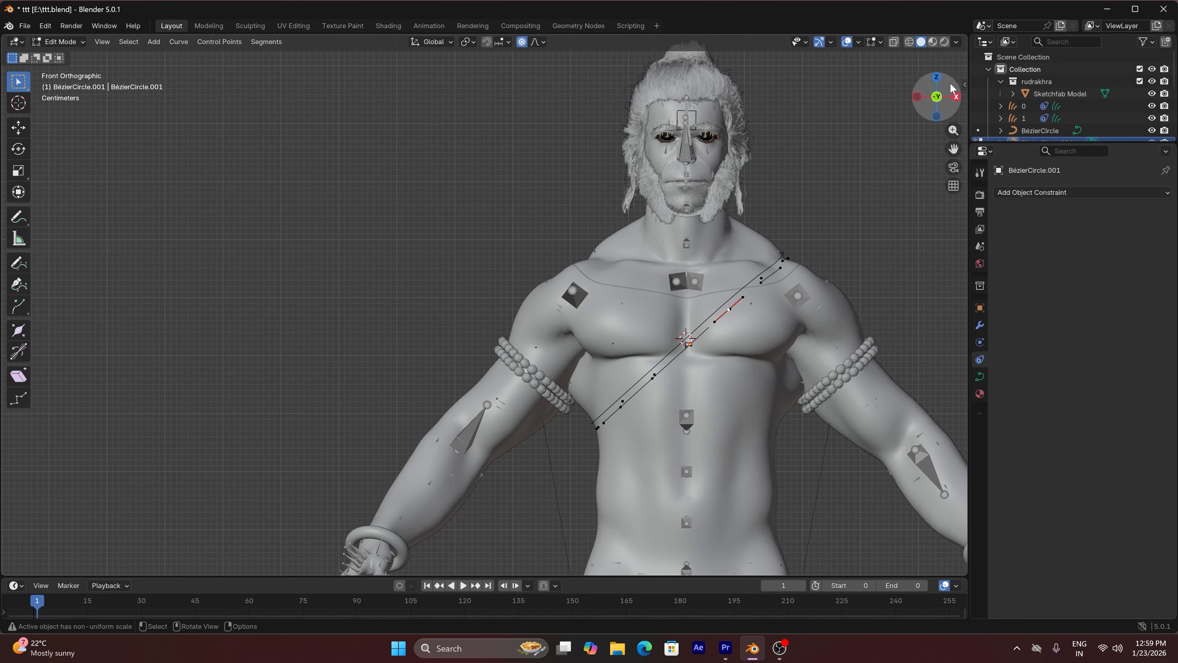
left_click_drag(936, 97, 861, 182)
key("g")
key("y")
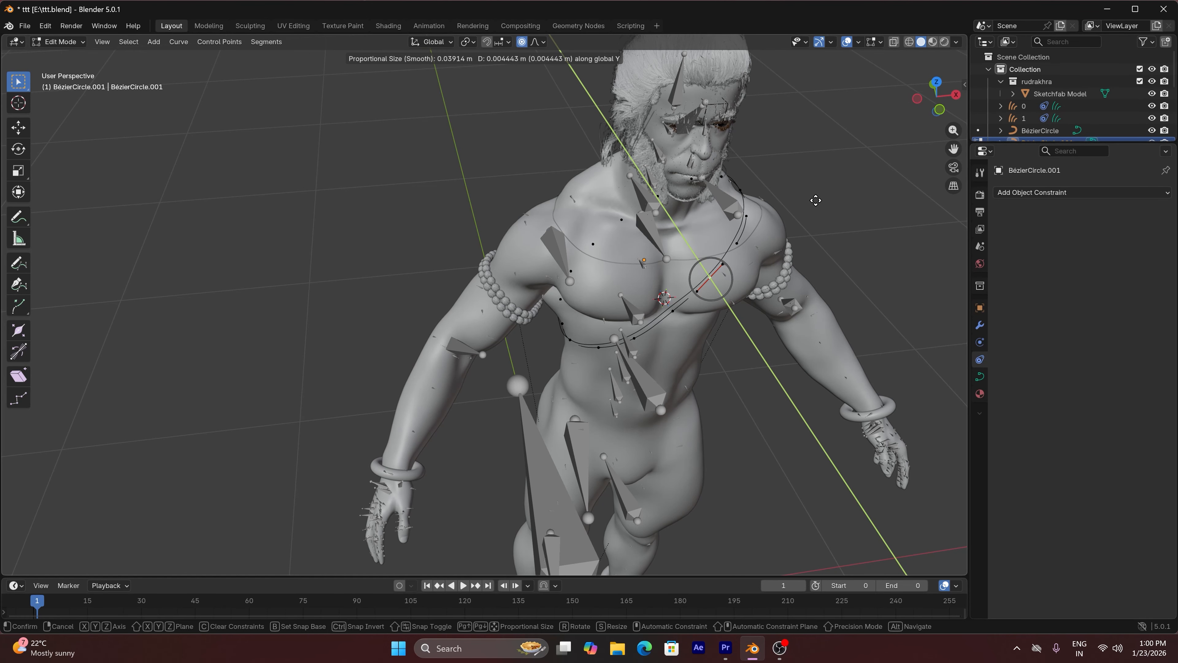
left_click(804, 217)
scroll(804, 217, "up", 3)
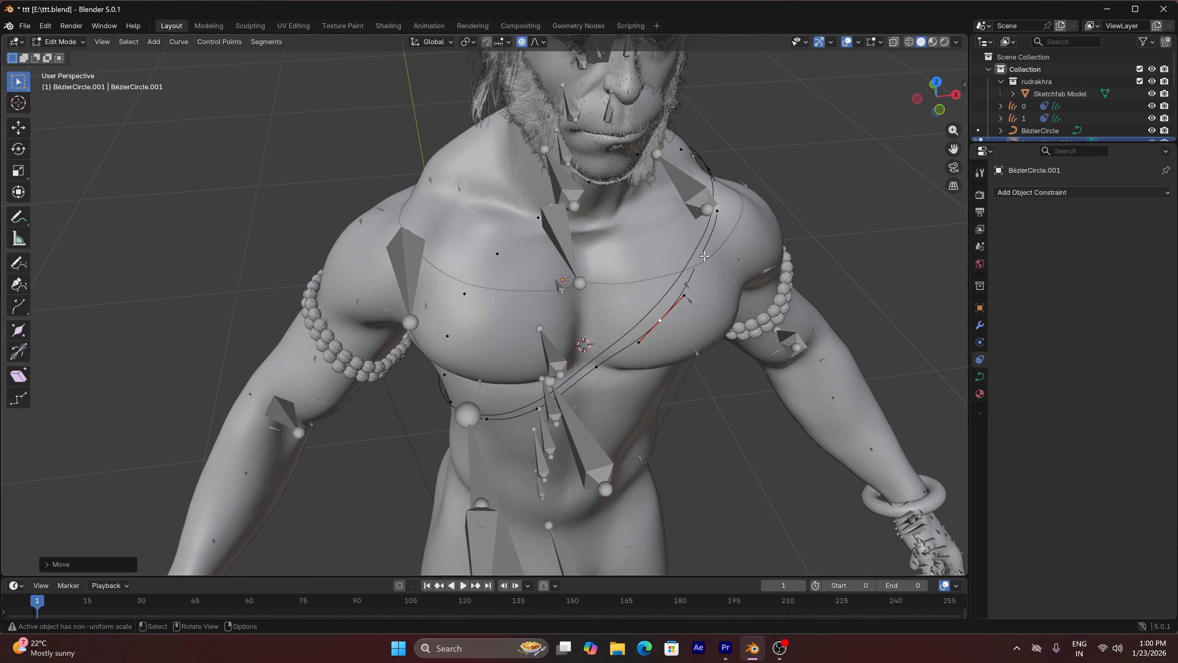
Move the duplicate's upper chest control point along the Y axis and shift the left shoulder point outward to follow the skin
left_click(704, 256)
key("g")
key("y")
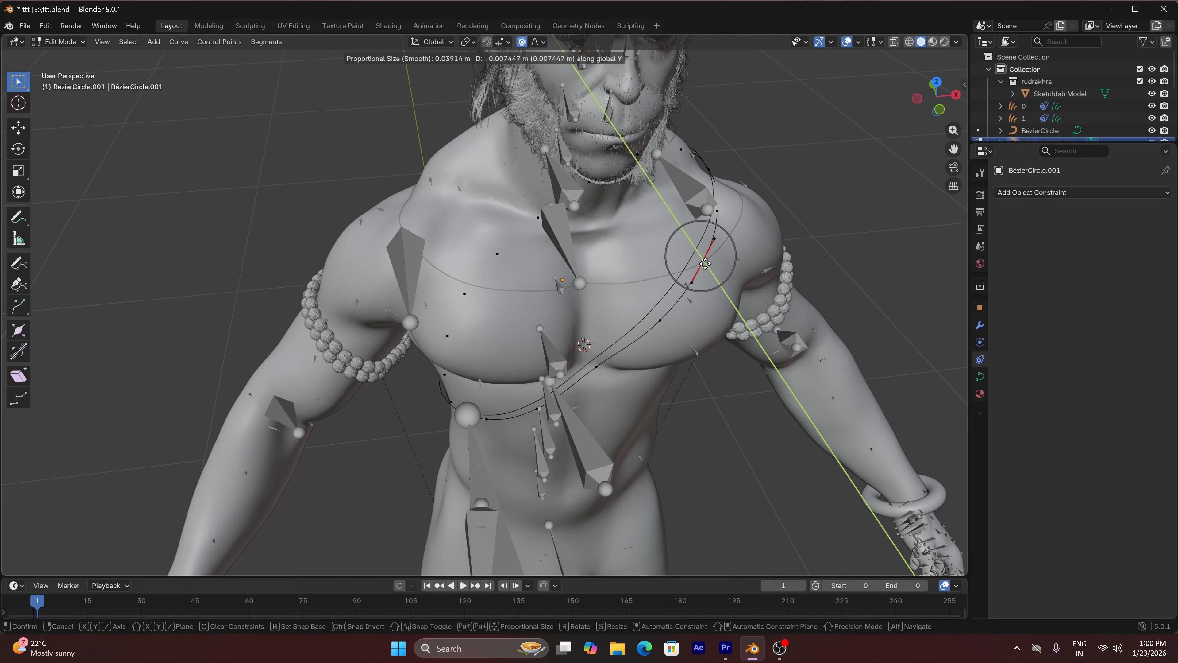
left_click(725, 209)
left_click(718, 208)
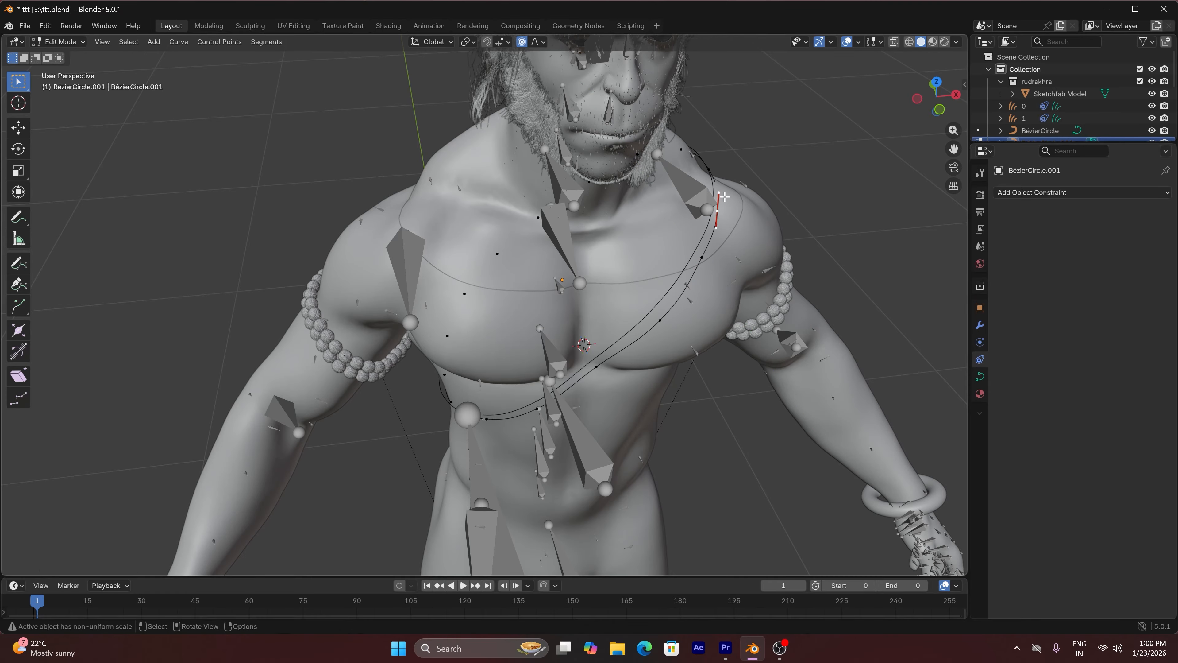
key("g")
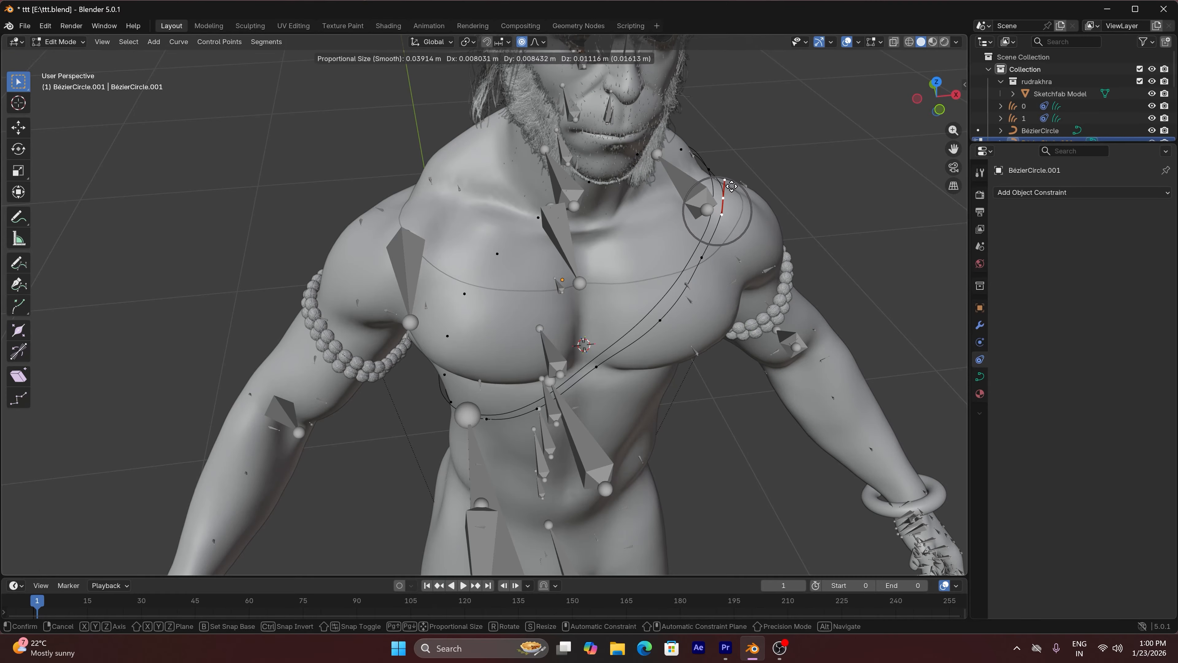
left_click(731, 187)
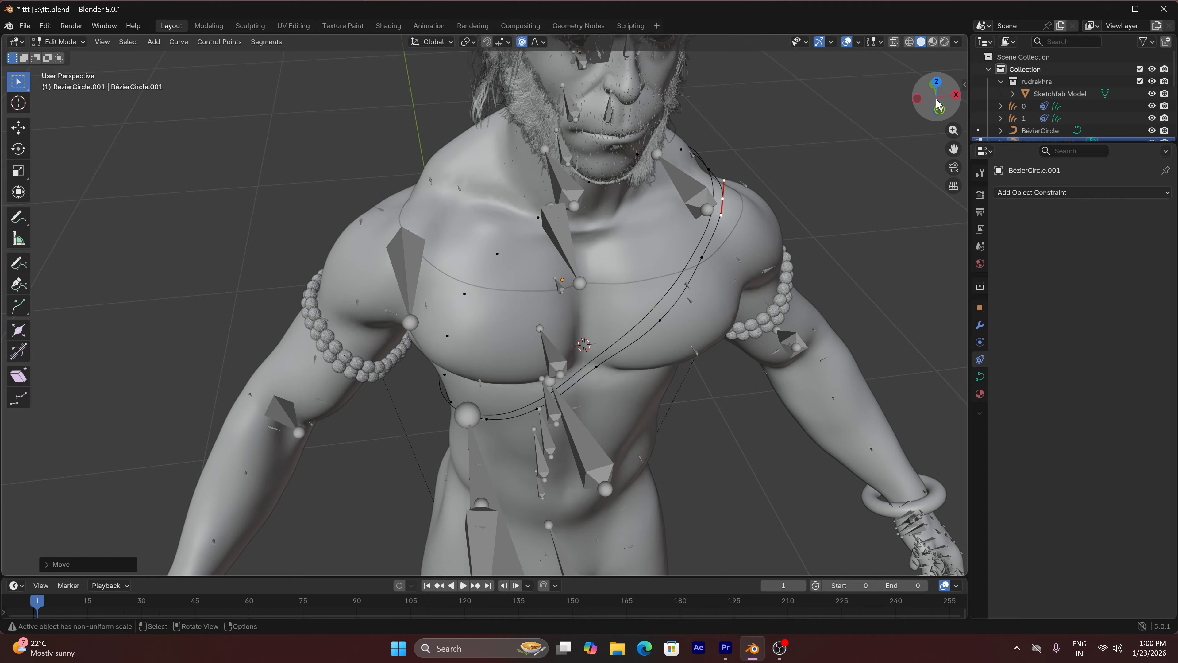
Fit the duplicate's control points against the side of the torso below the right arm, and return to Object Mode
left_click_drag(937, 104, 888, 145)
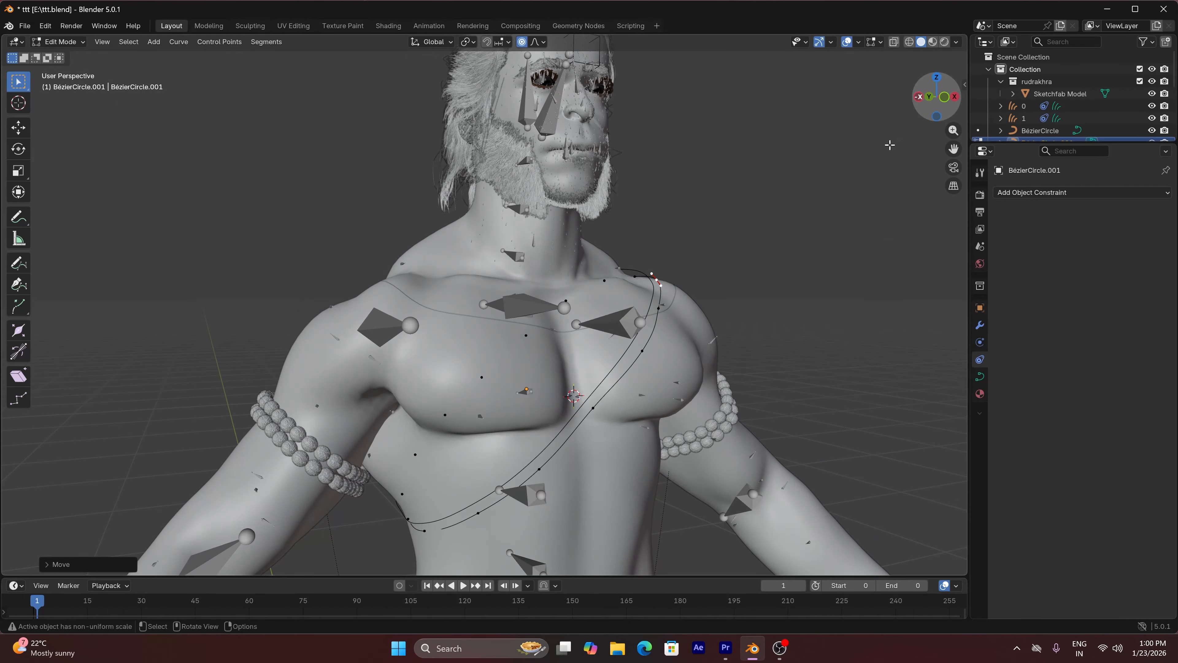
left_click(427, 533)
key("g")
left_click(415, 536)
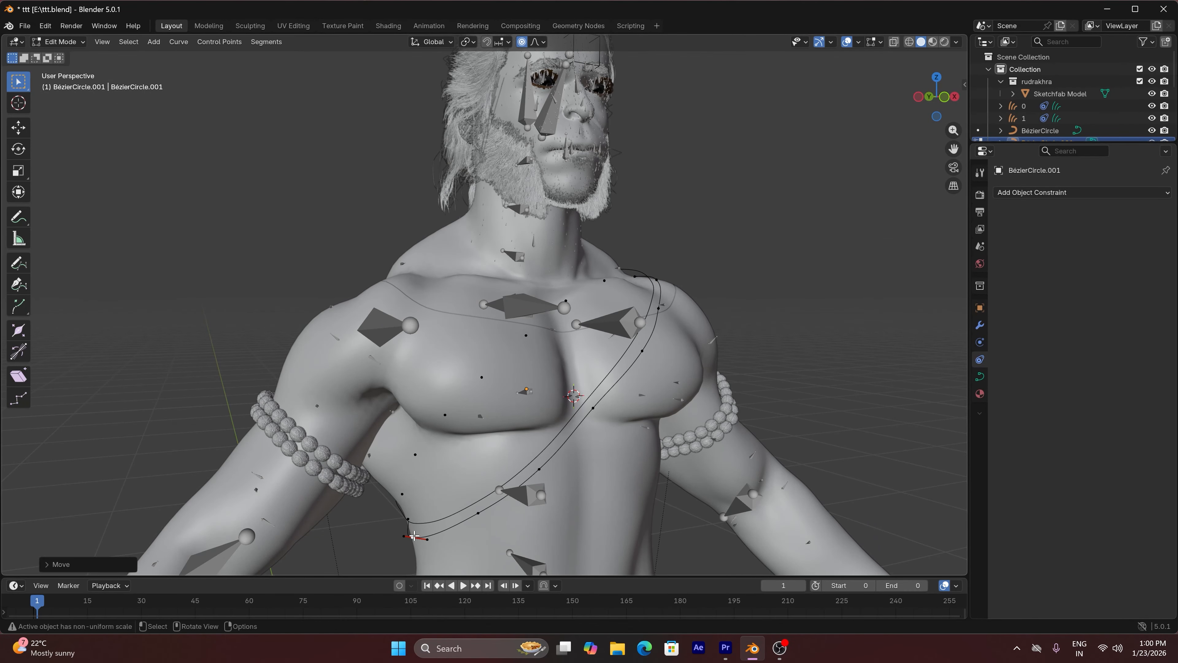
left_click(410, 516)
key("g")
left_click(406, 519)
left_click(411, 537)
key("g")
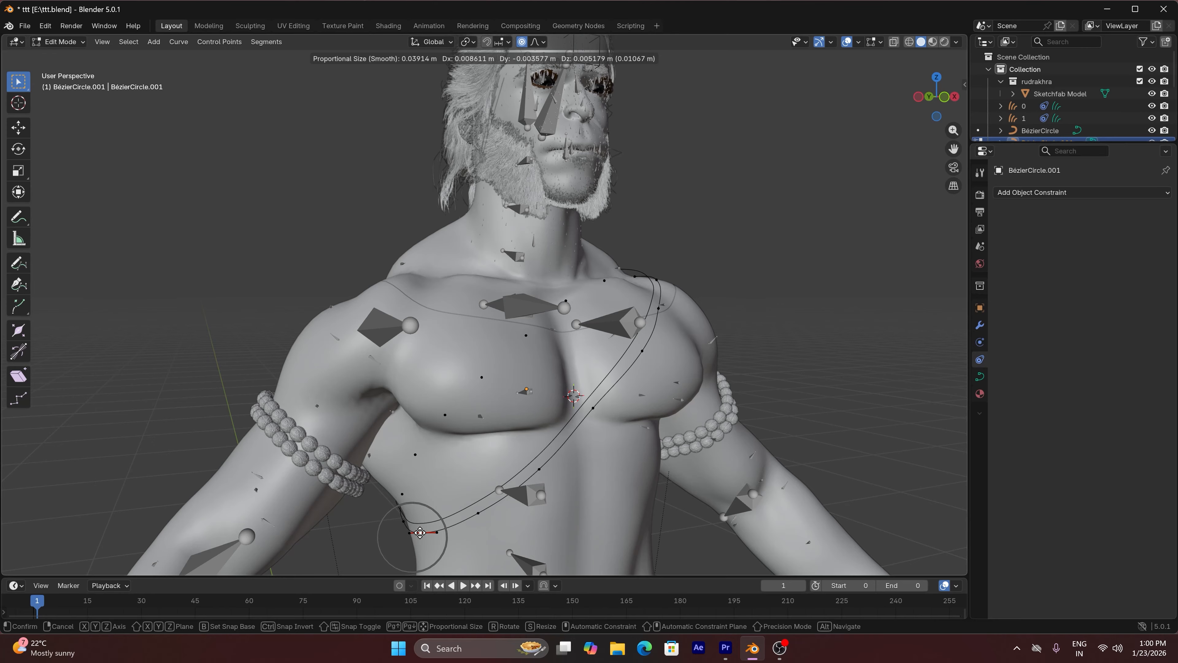
left_click(420, 533)
key("Tab")
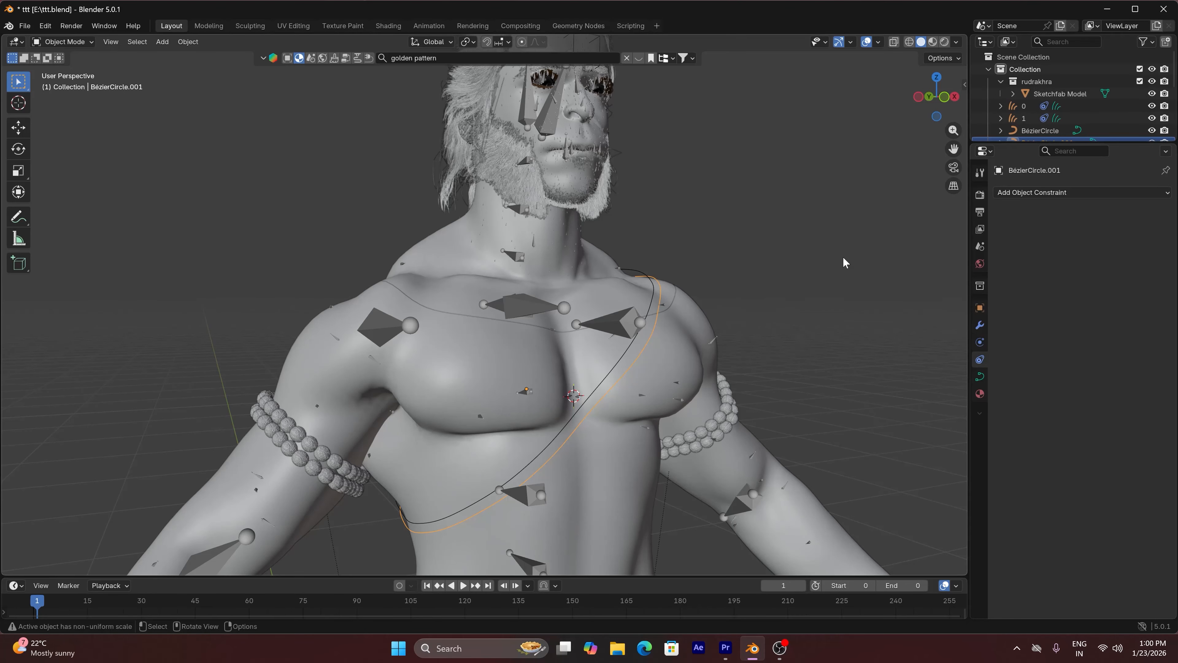
Examine how the duplicated curve fits across the back and front of the torso
key("Tab")
left_click_drag(924, 114, 1127, 111)
scroll(776, 209, "down", 4)
scroll(776, 210, "up", 2)
key("Tab")
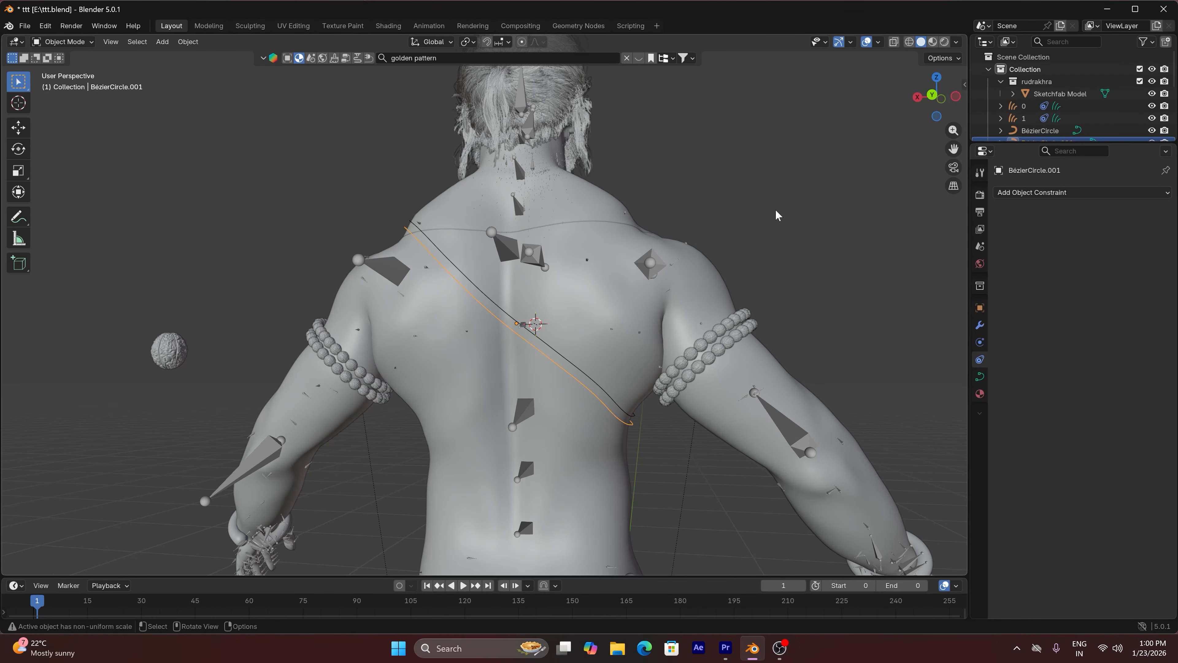
left_click_drag(907, 120, 626, 220)
scroll(522, 262, "up", 3)
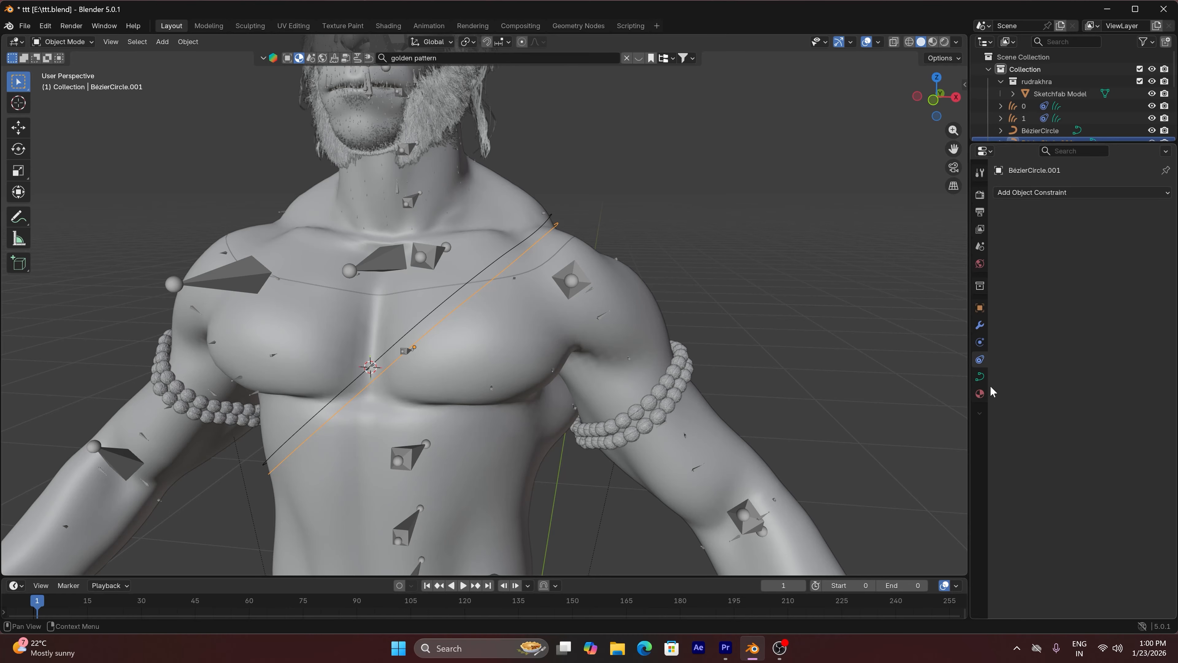
Give the duplicated torso curve a round bevel with a depth of 0.001 m
left_click(979, 377)
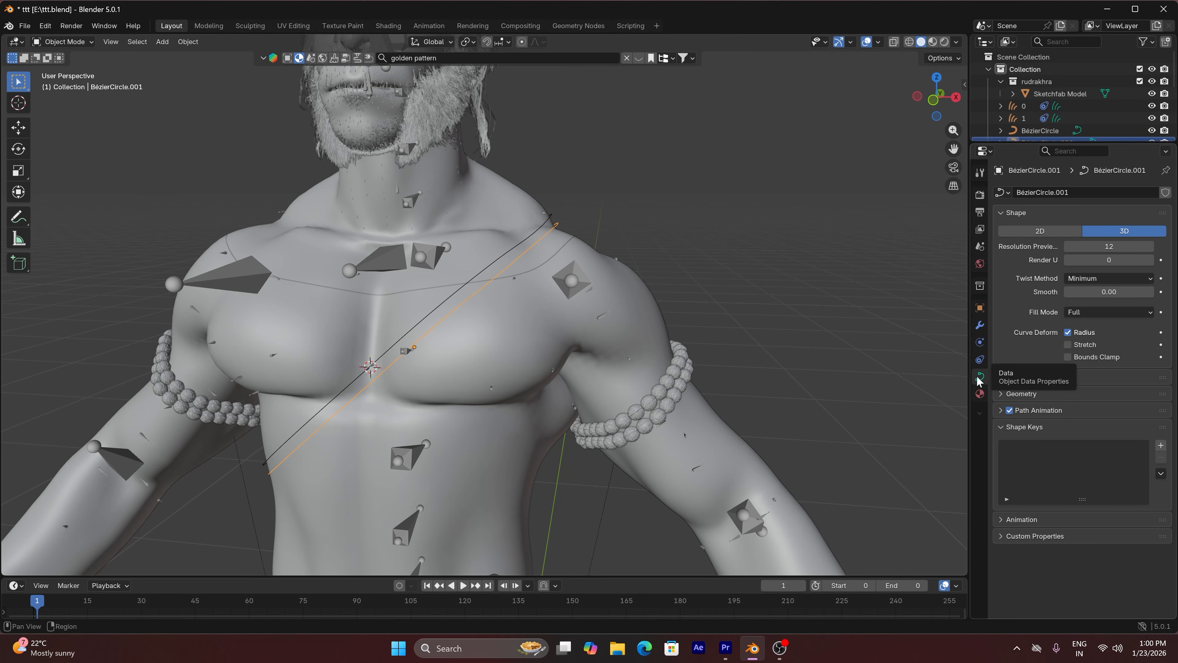
left_click(1002, 395)
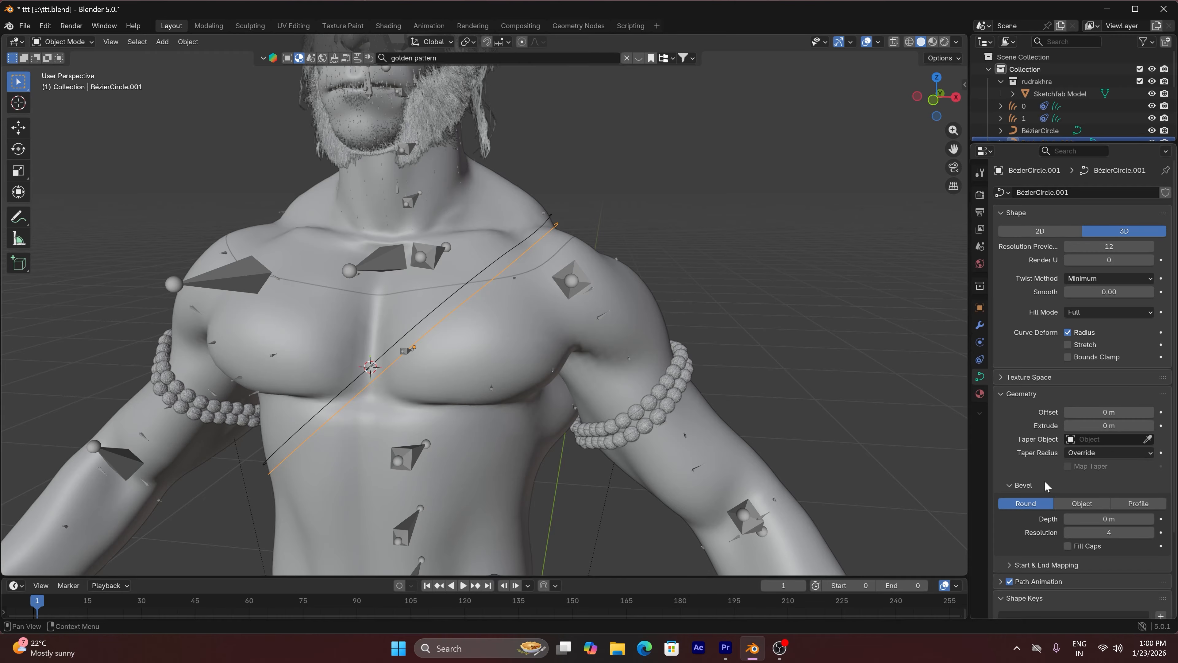
scroll(1048, 483, "down", 5)
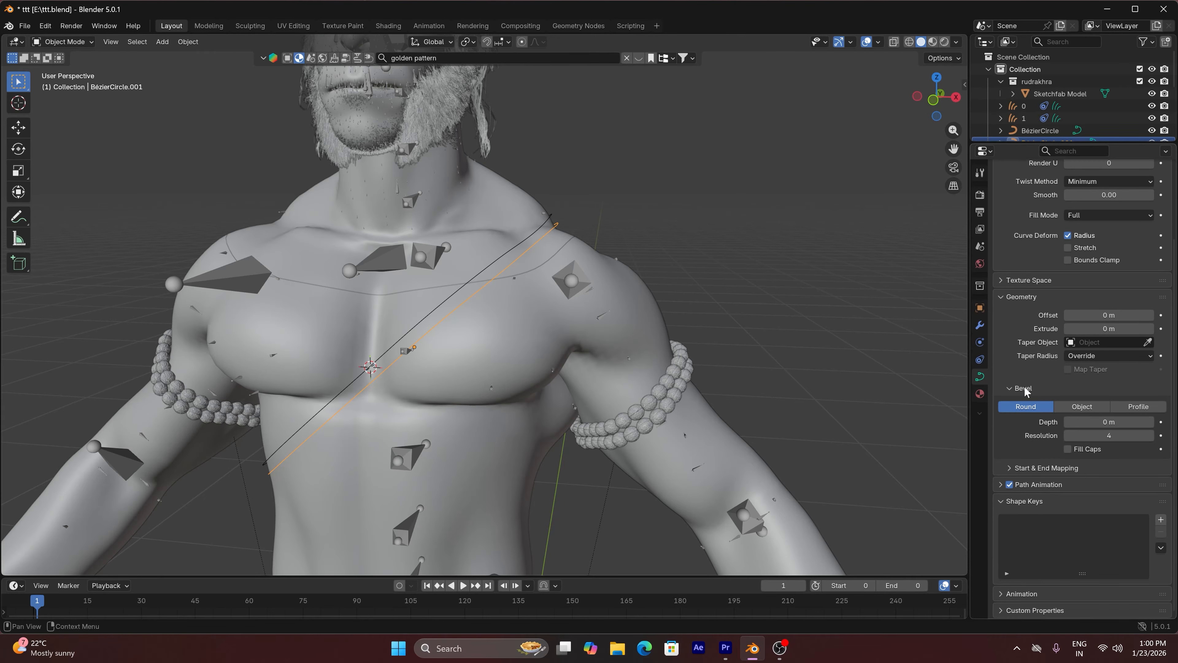
left_click(1151, 421)
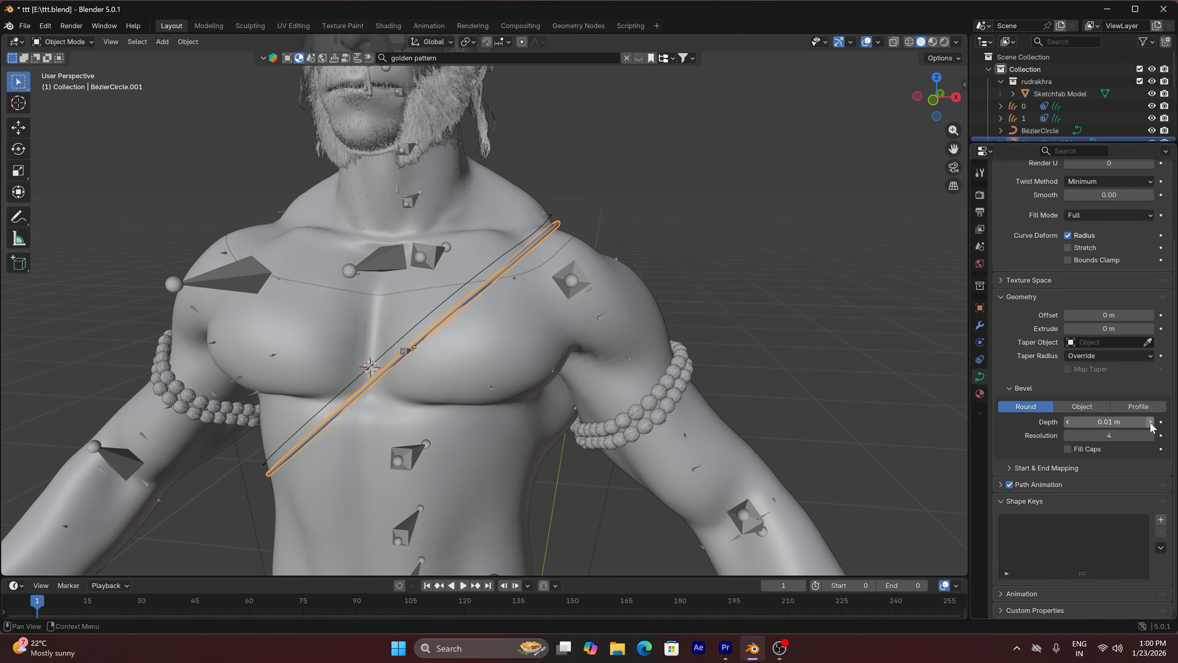
double_click(1134, 422)
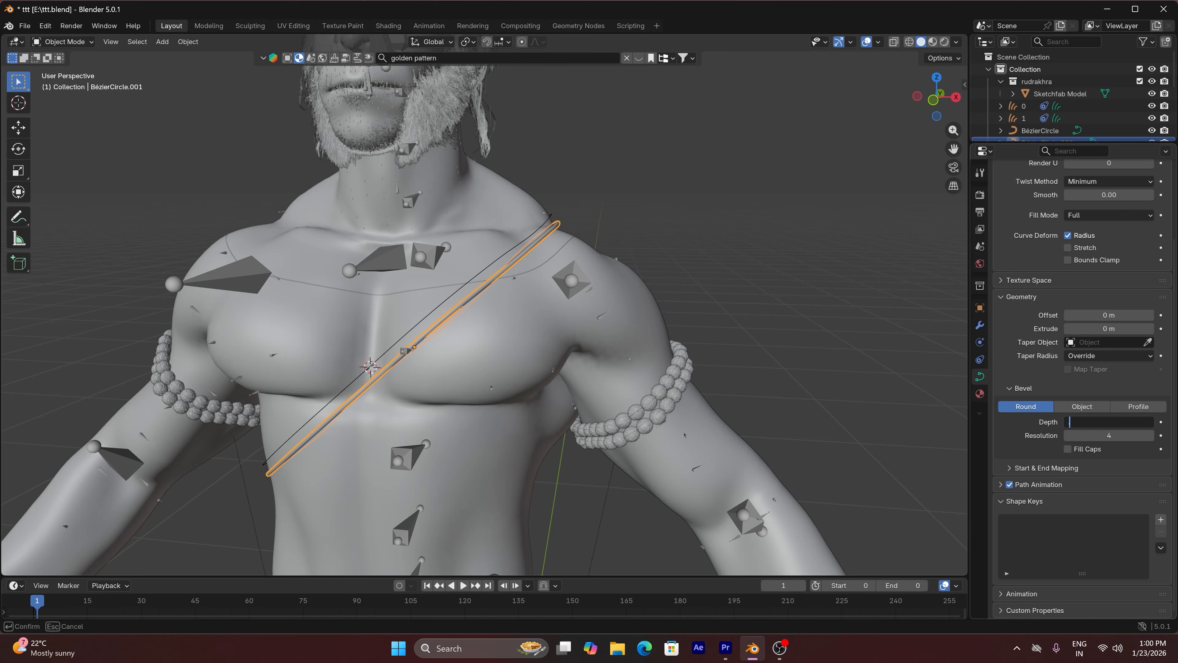
type(".001")
key("Return")
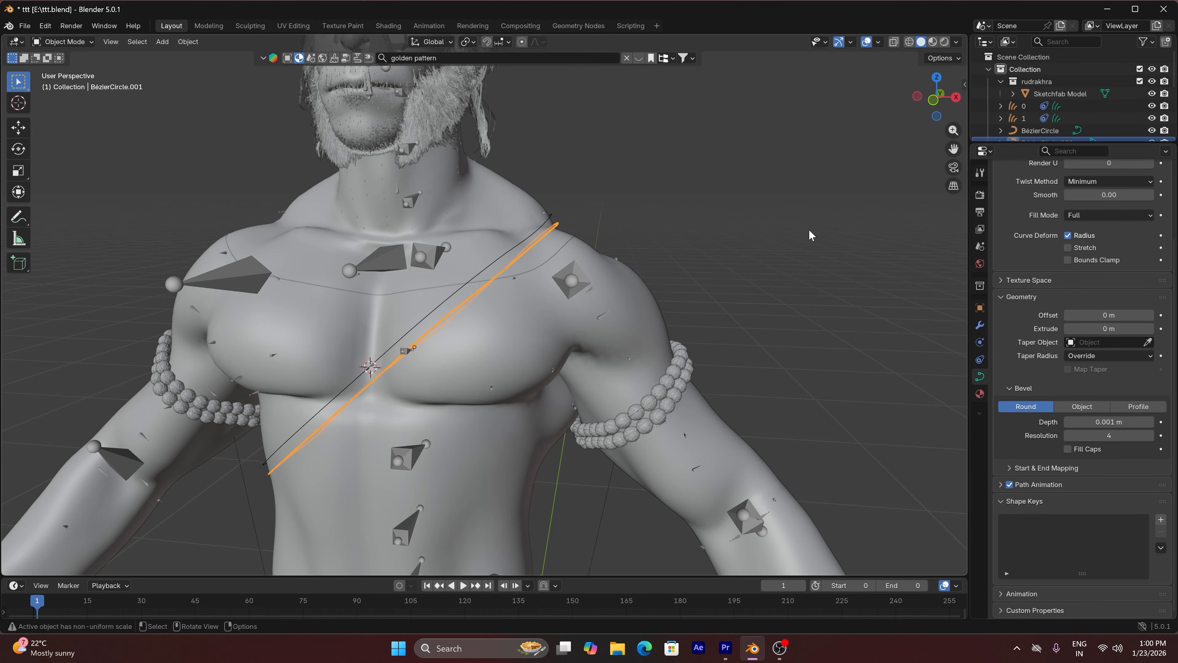
Hide the viewport overlays and set the duplicated curve's bevel depth to 0.002 m
scroll(808, 237, "up", 4)
scroll(220, 315, "up", 2)
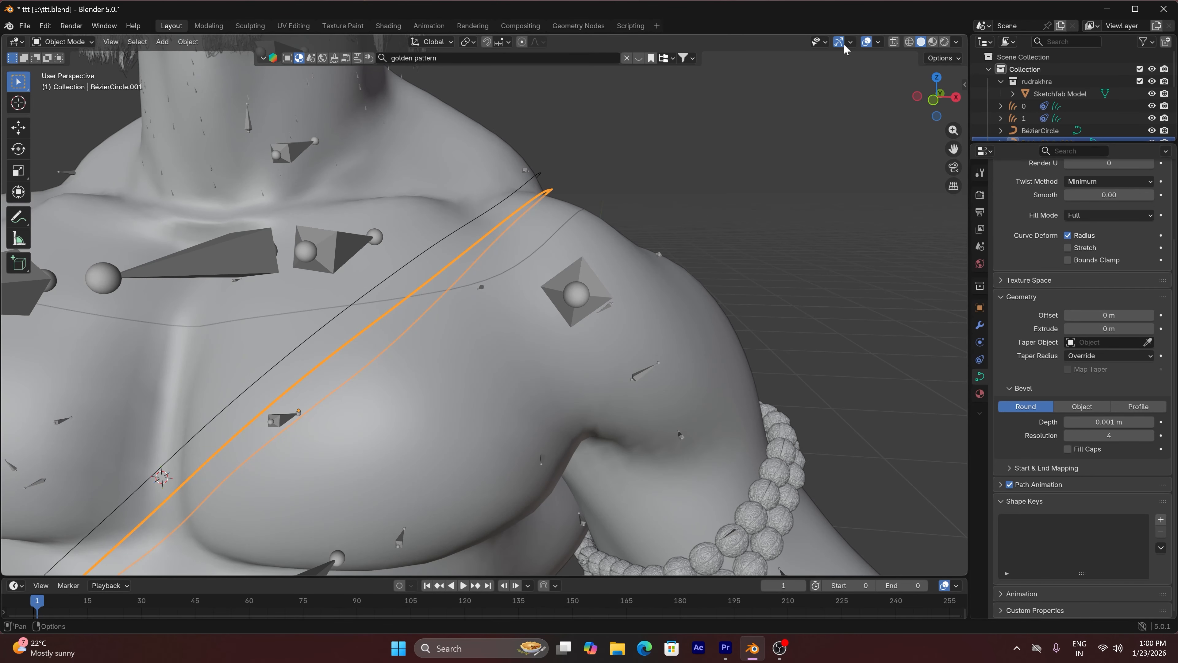
left_click(868, 42)
scroll(410, 293, "up", 2)
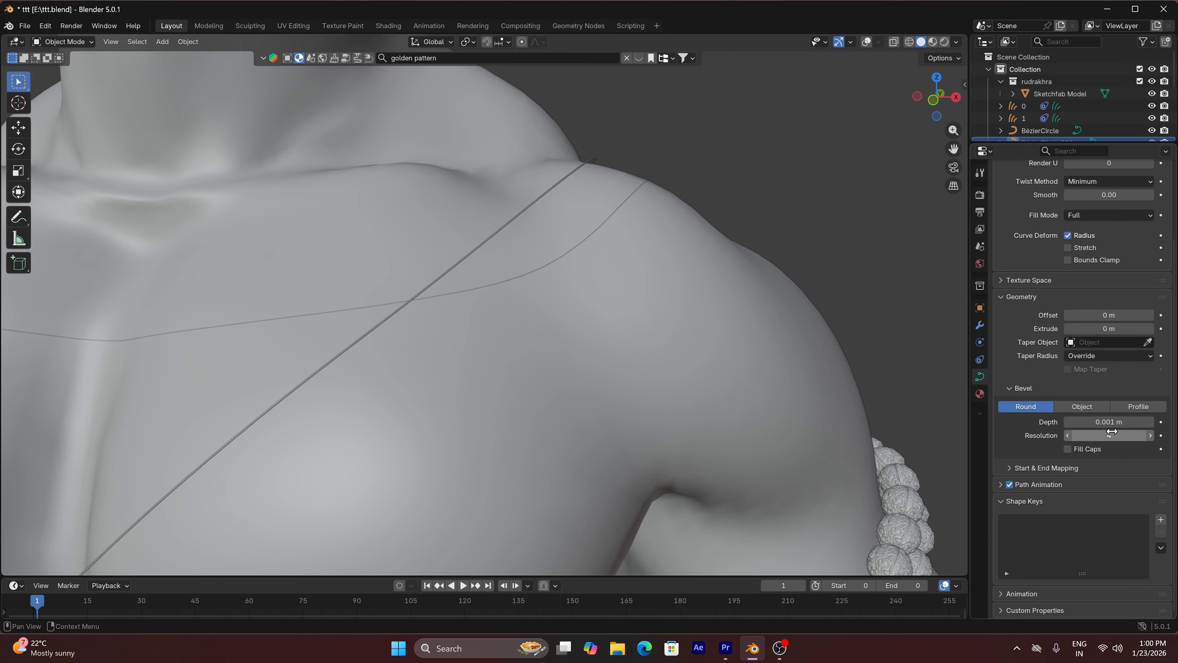
left_click(1086, 421)
type("2")
key("Return")
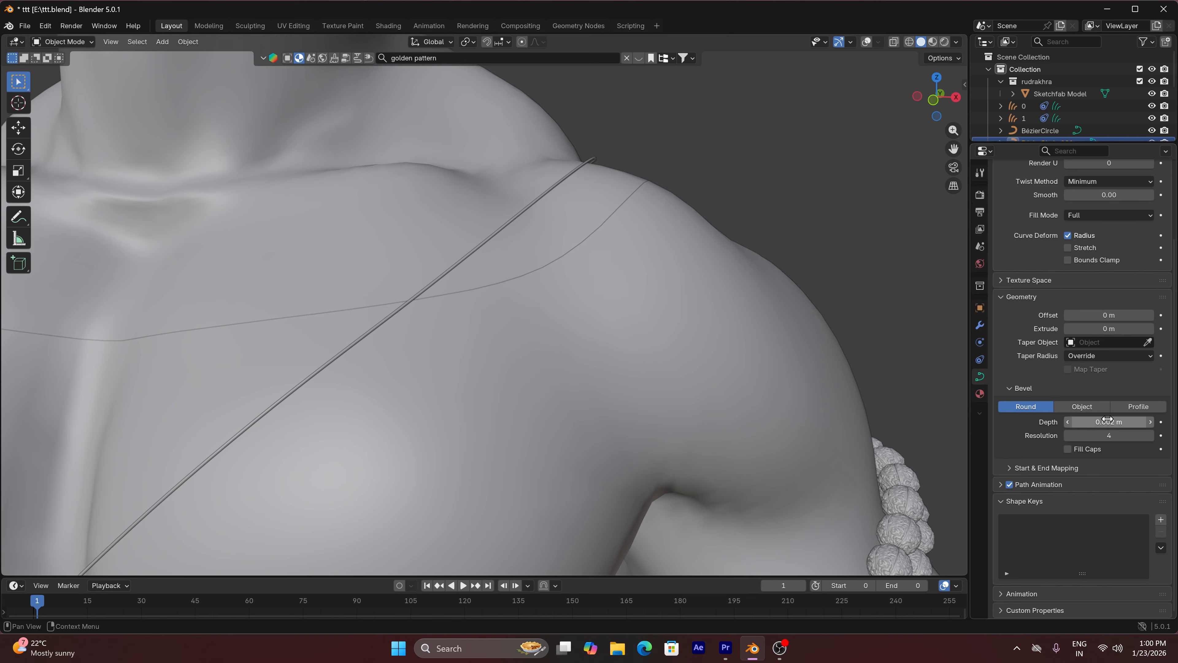
Set the duplicated curve's bevel depth to 0.003 m, show the viewport overlays and deselect the curve
scroll(768, 276, "down", 8)
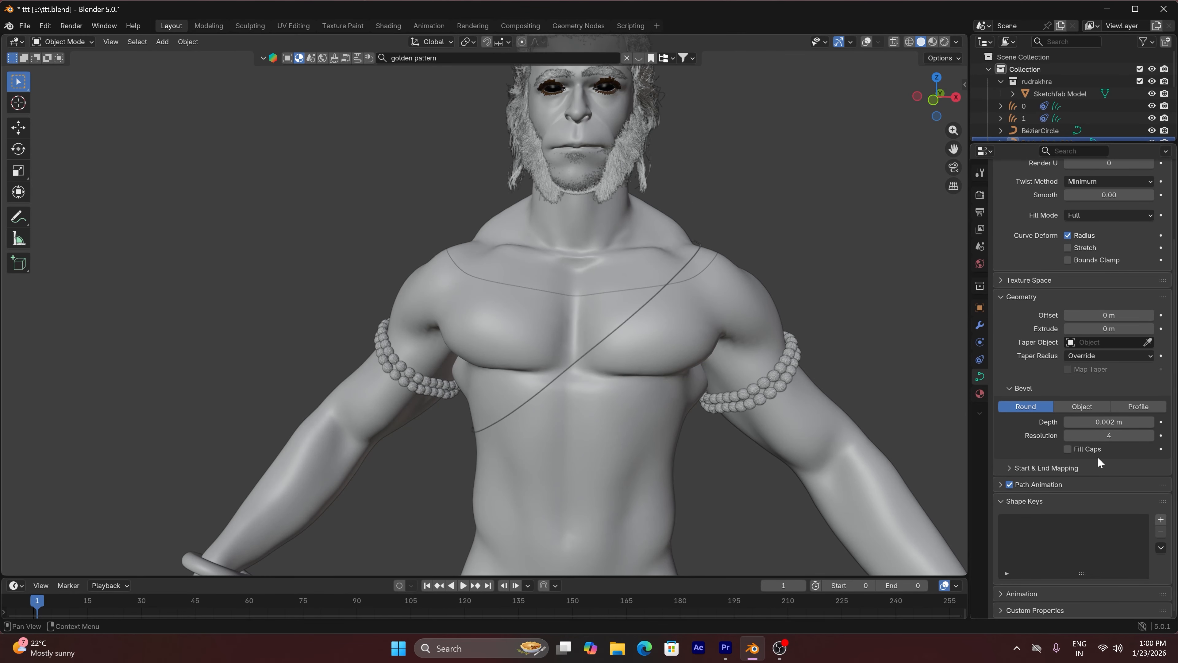
double_click(1103, 422)
type(".003")
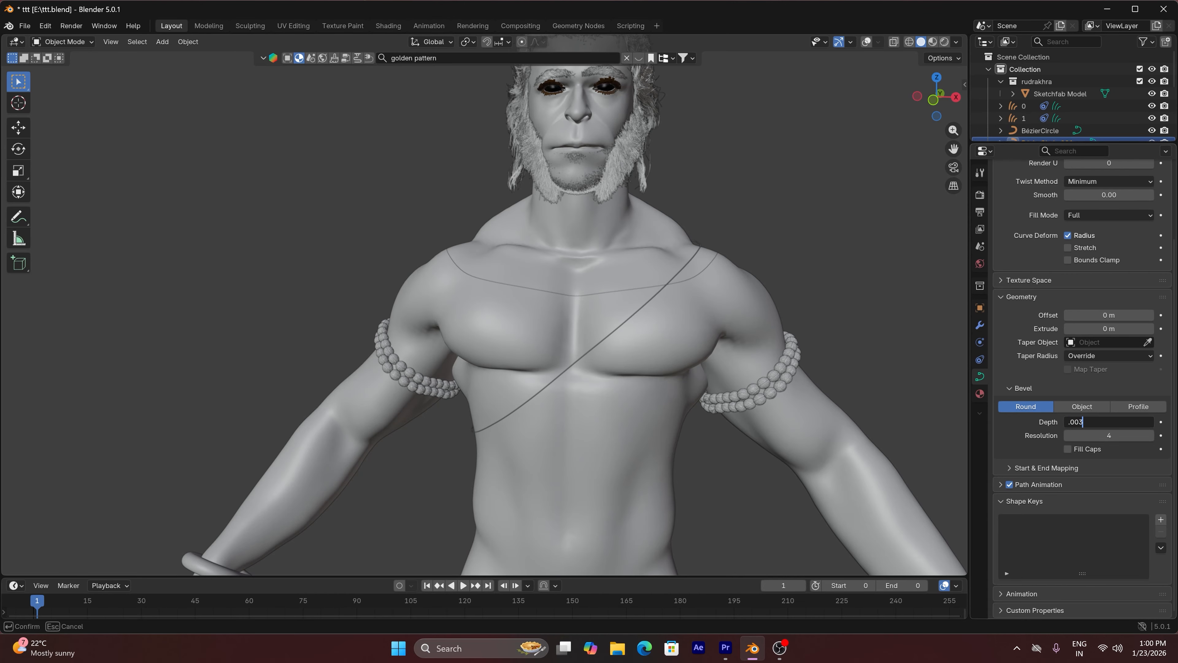
key("Return")
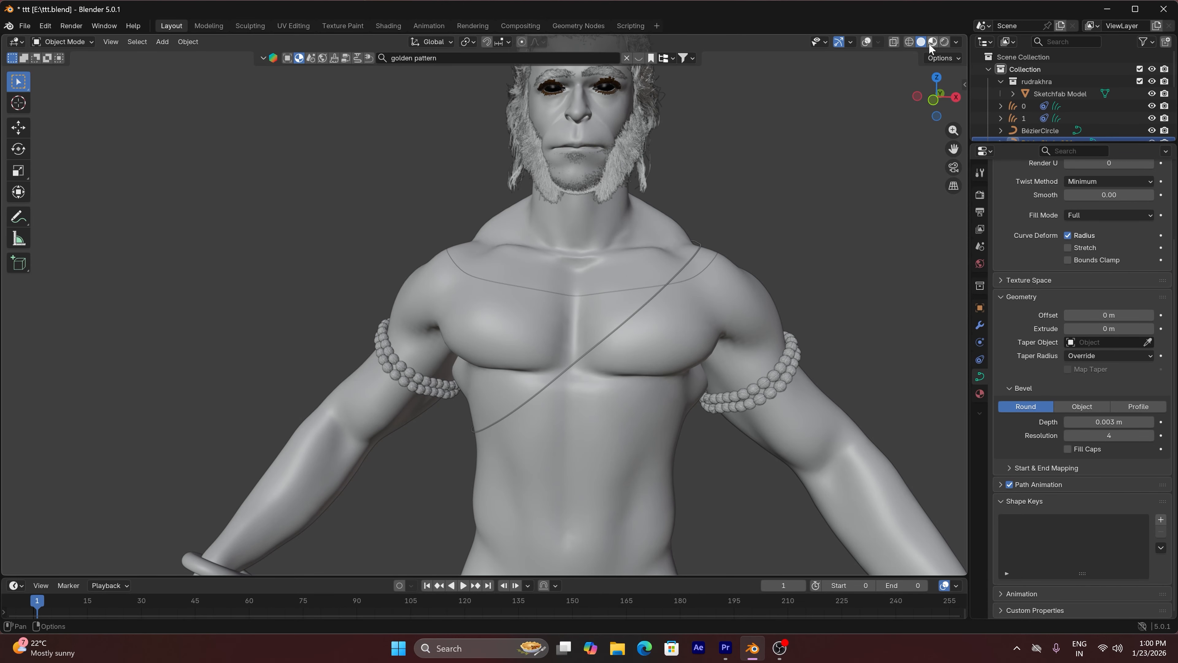
left_click(865, 42)
left_click(770, 213)
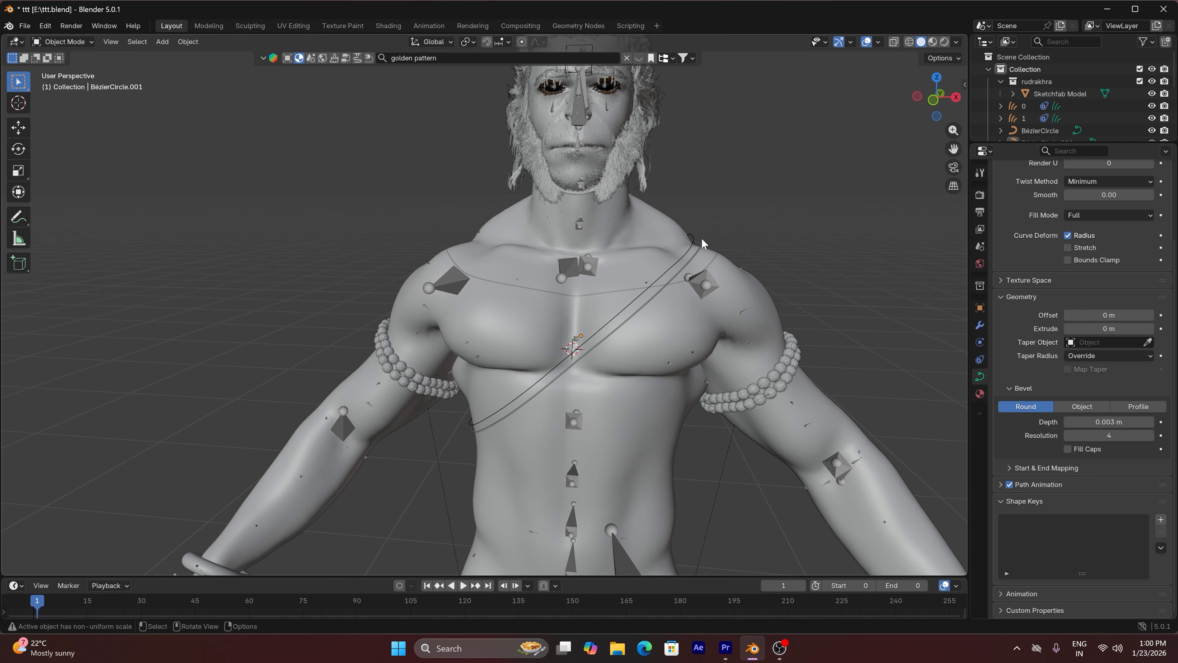
Set the original torso curve's bevel depth to 0.003 m and deselect it
left_click(692, 232)
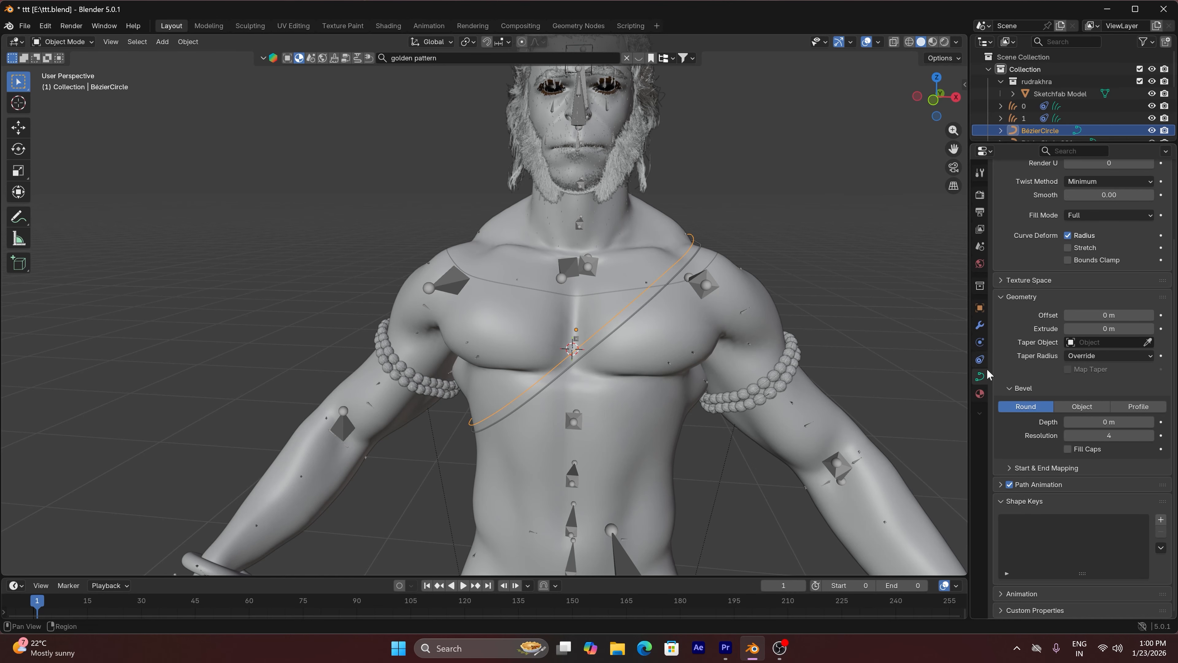
left_click(1107, 421)
type(".003")
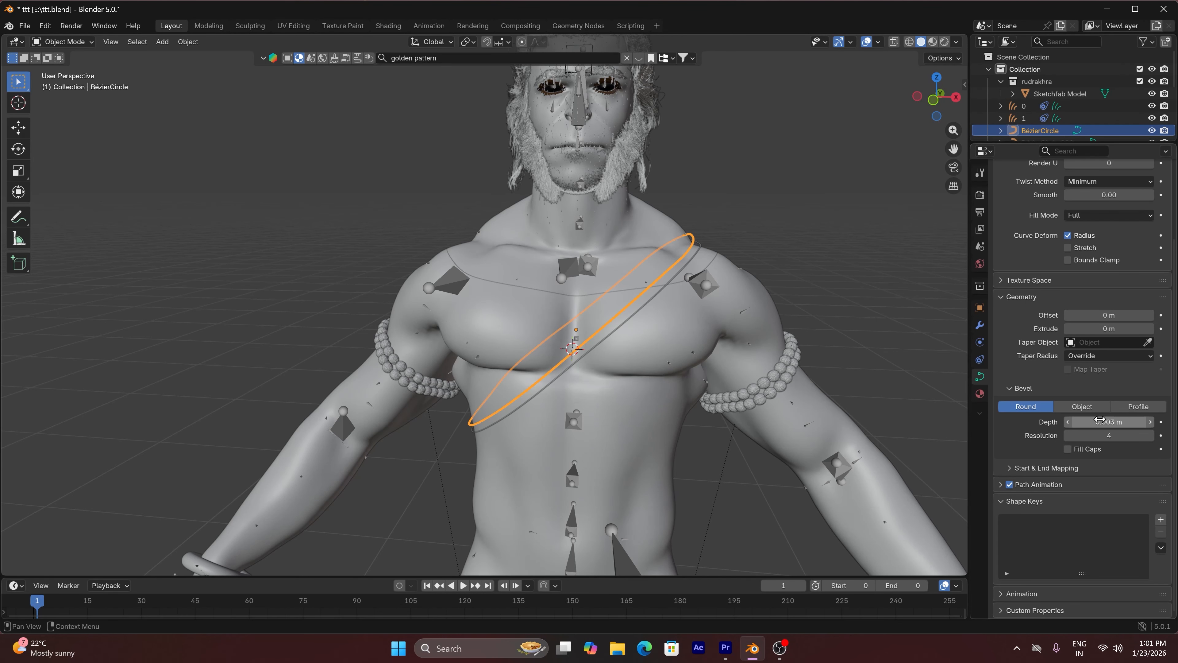
key("Return")
left_click(873, 279)
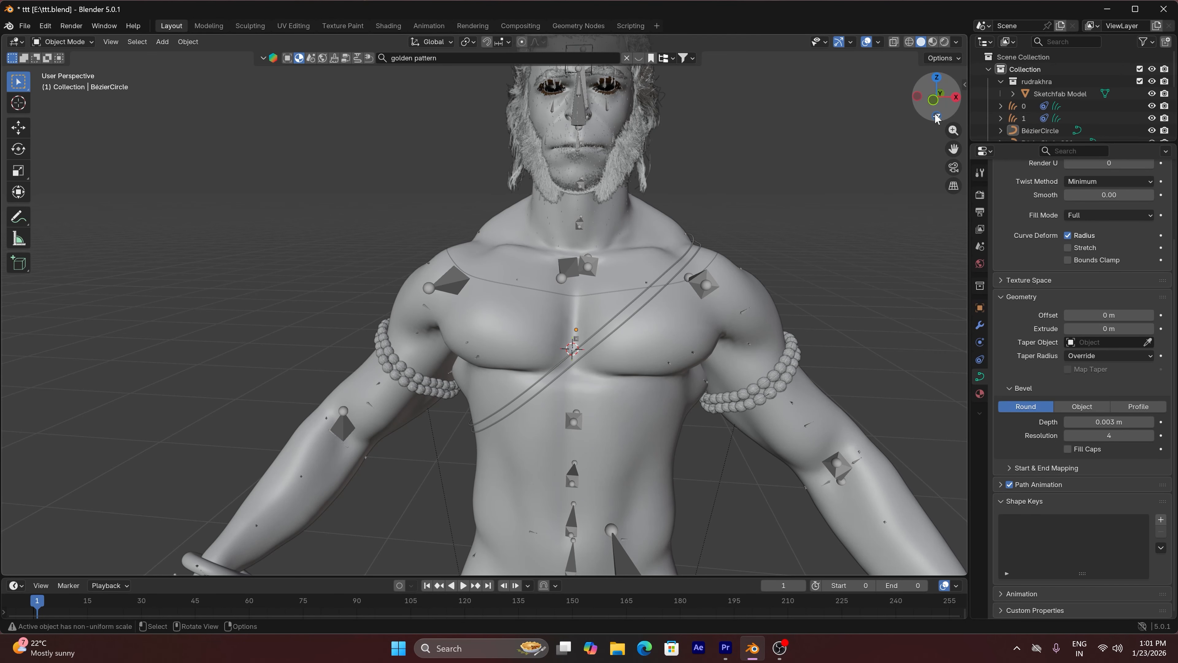
Convert the duplicated lower torso curve to a mesh
mouse_move(930, 98)
left_mouse_down()
mouse_move(916, 95)
mouse_move(930, 92)
left_mouse_up()
scroll(661, 367, "down", 1)
scroll(661, 371, "down", 5)
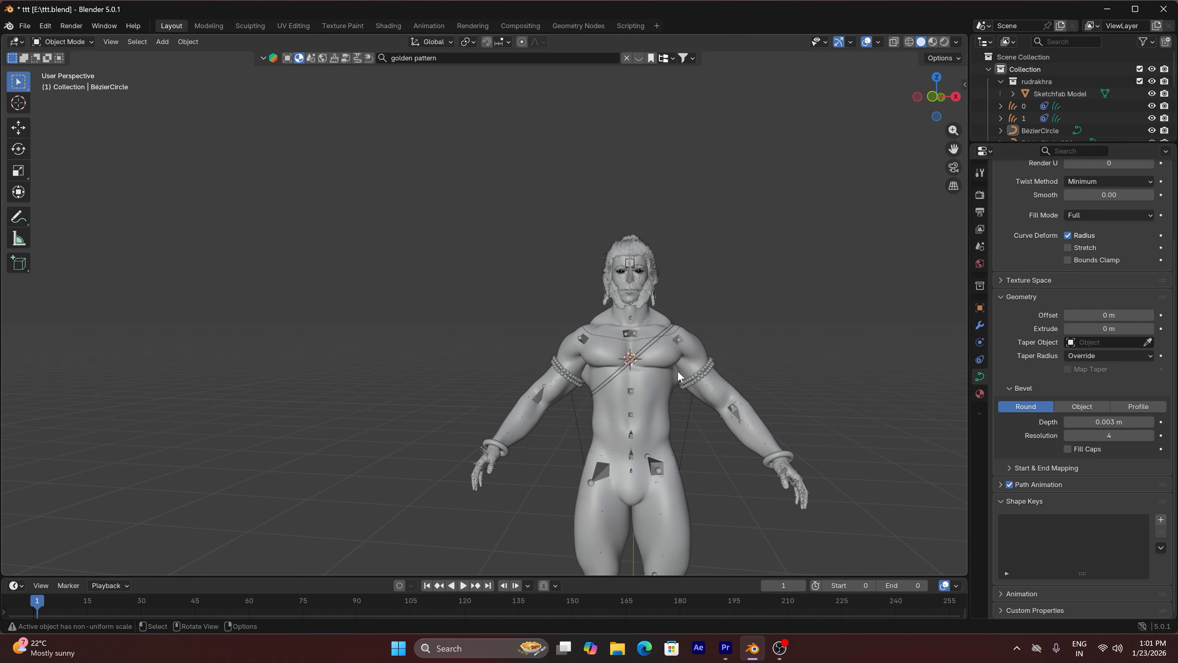
scroll(678, 376, "up", 3)
scroll(678, 374, "up", 3)
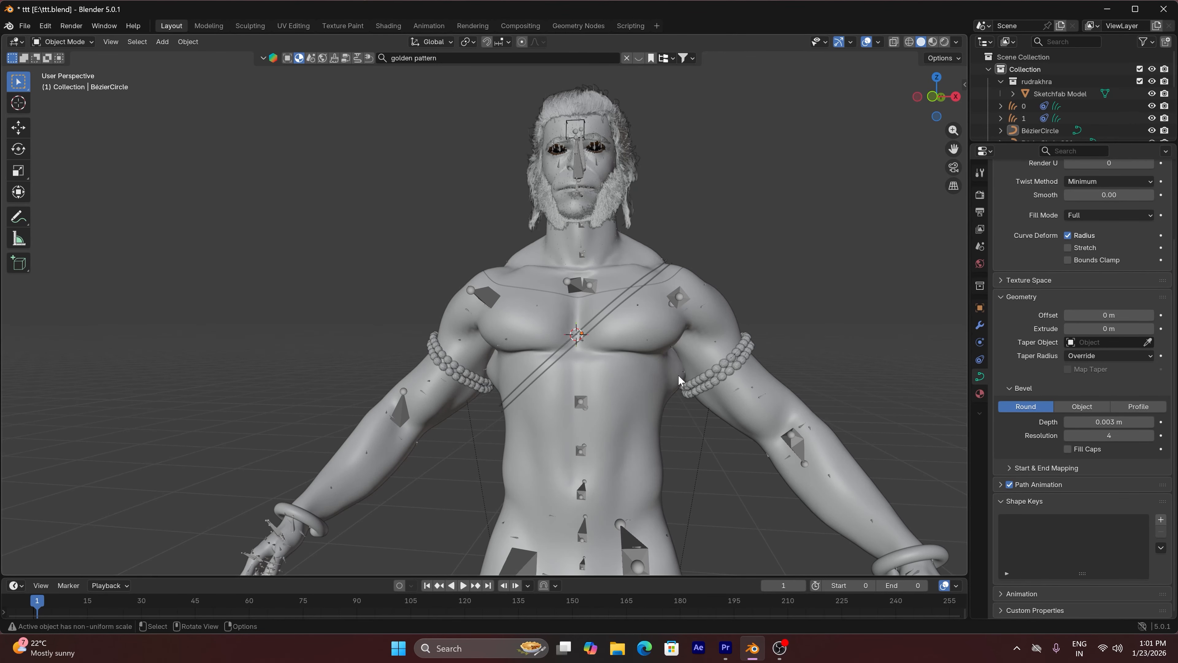
scroll(652, 344, "up", 3)
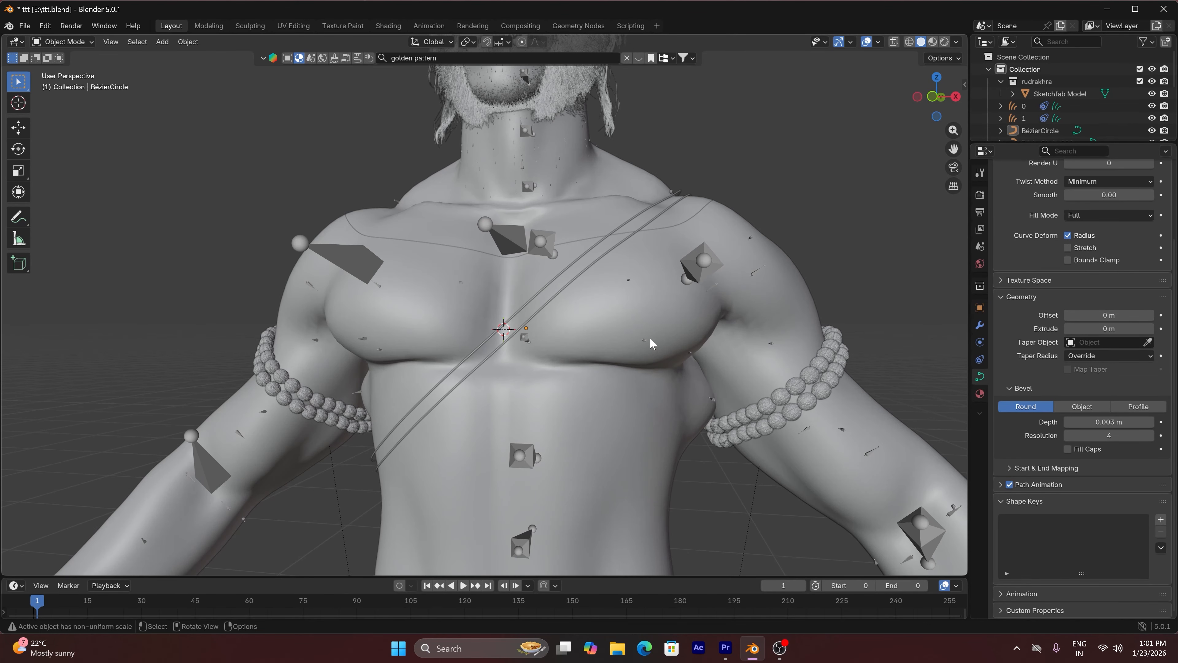
left_click(597, 265)
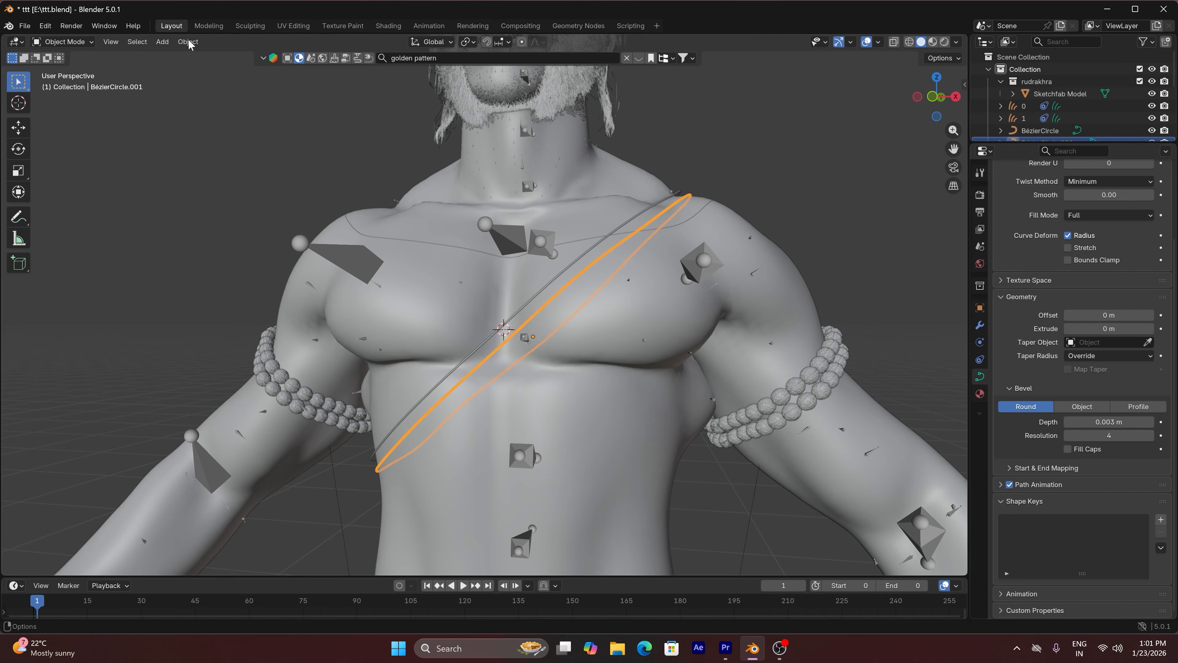
left_click(170, 42)
left_click(175, 44)
left_click(188, 42)
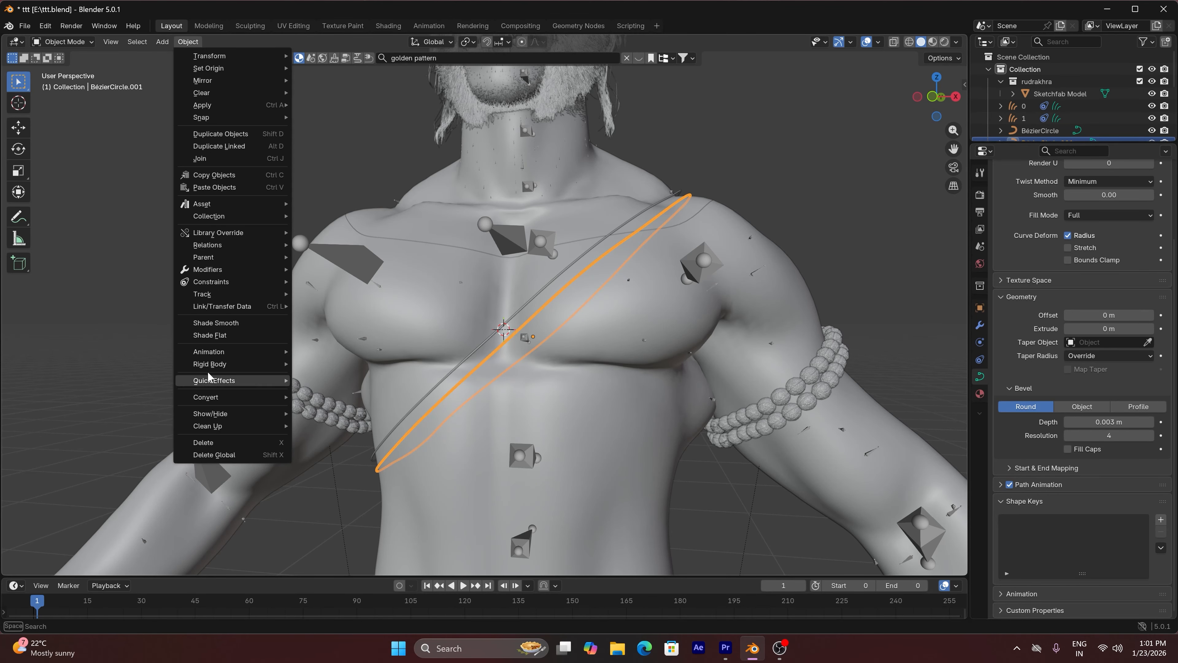
mouse_move(226, 400)
left_click(312, 399)
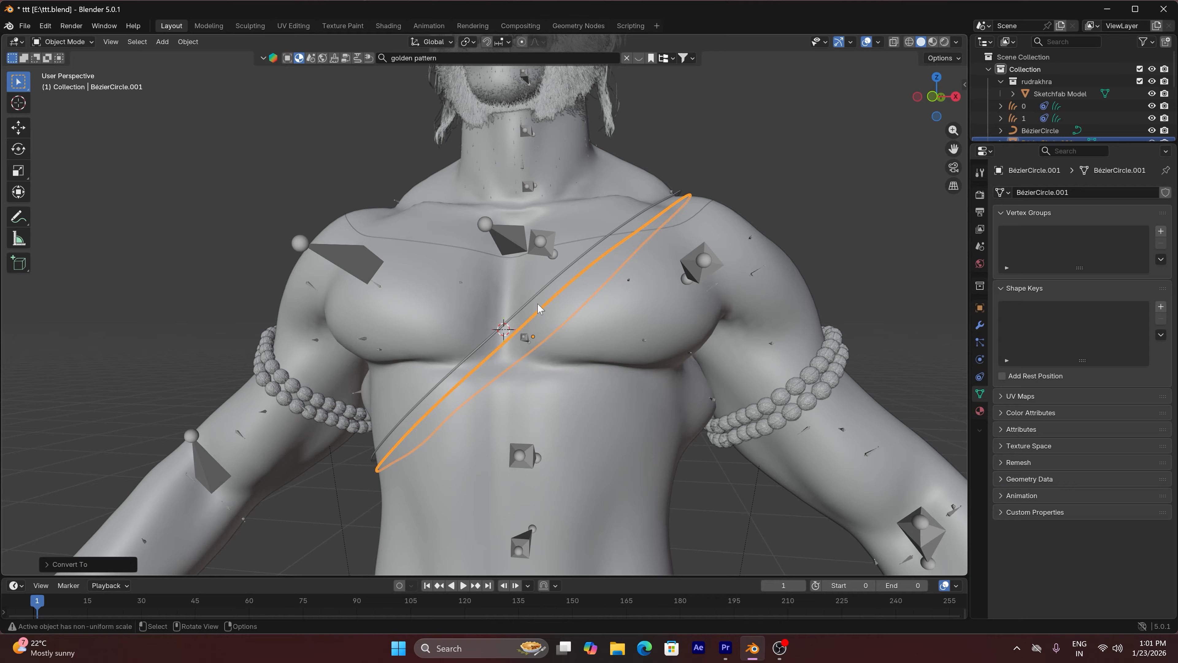
Convert the original upper torso curve to a mesh and deselect it
left_click(543, 296)
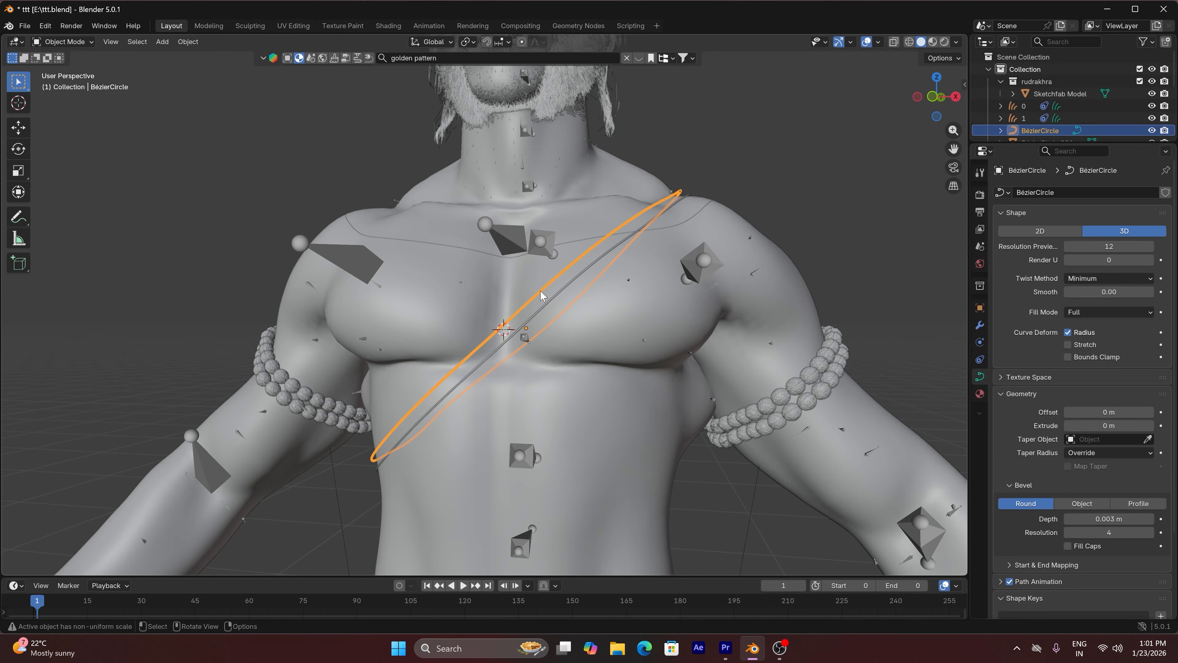
left_click(187, 42)
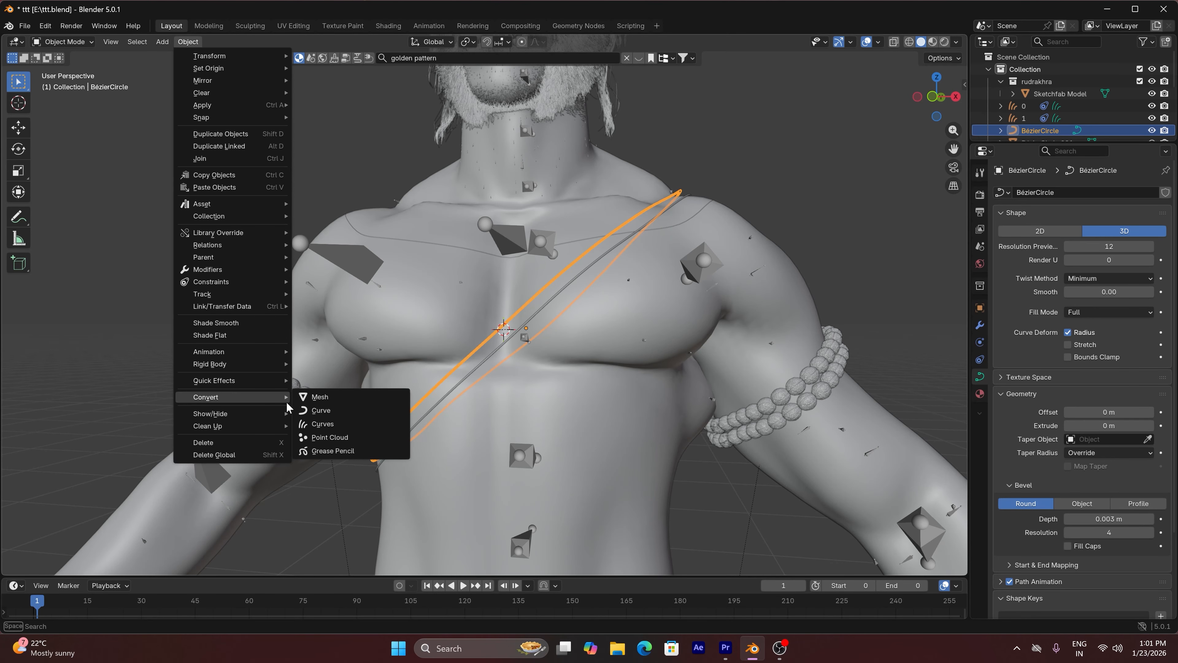
left_click(309, 402)
left_click(776, 214)
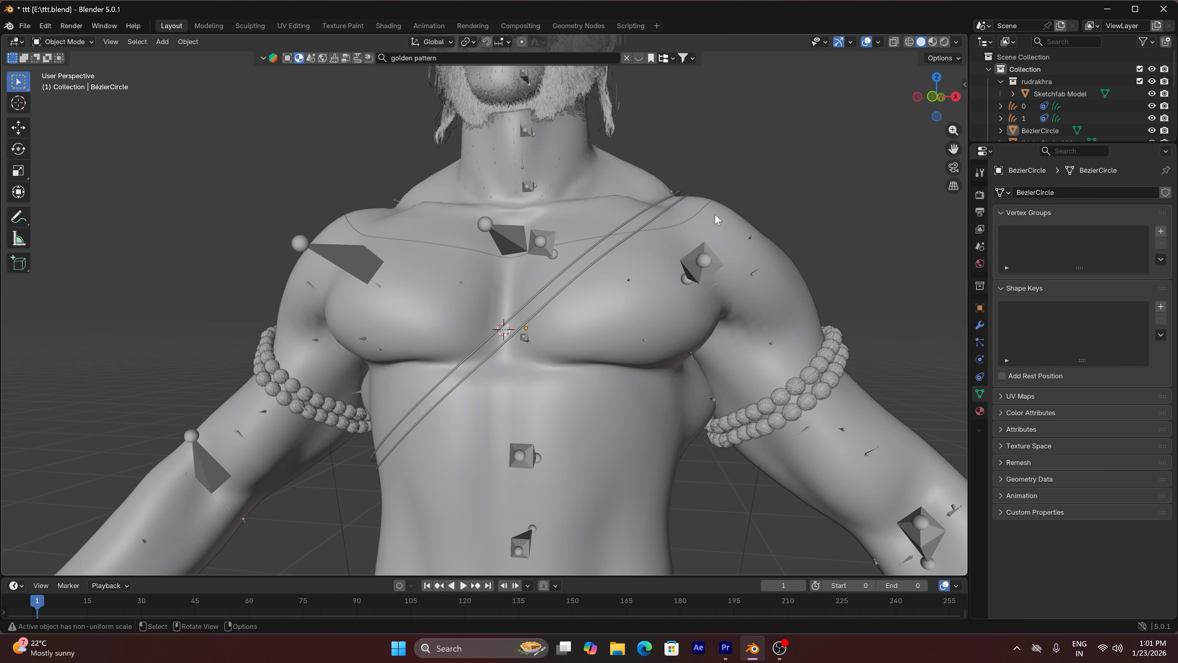
Select the upper torso thread mesh and search the BlenderKit materials for "ROPE"
left_click(670, 197)
key("n")
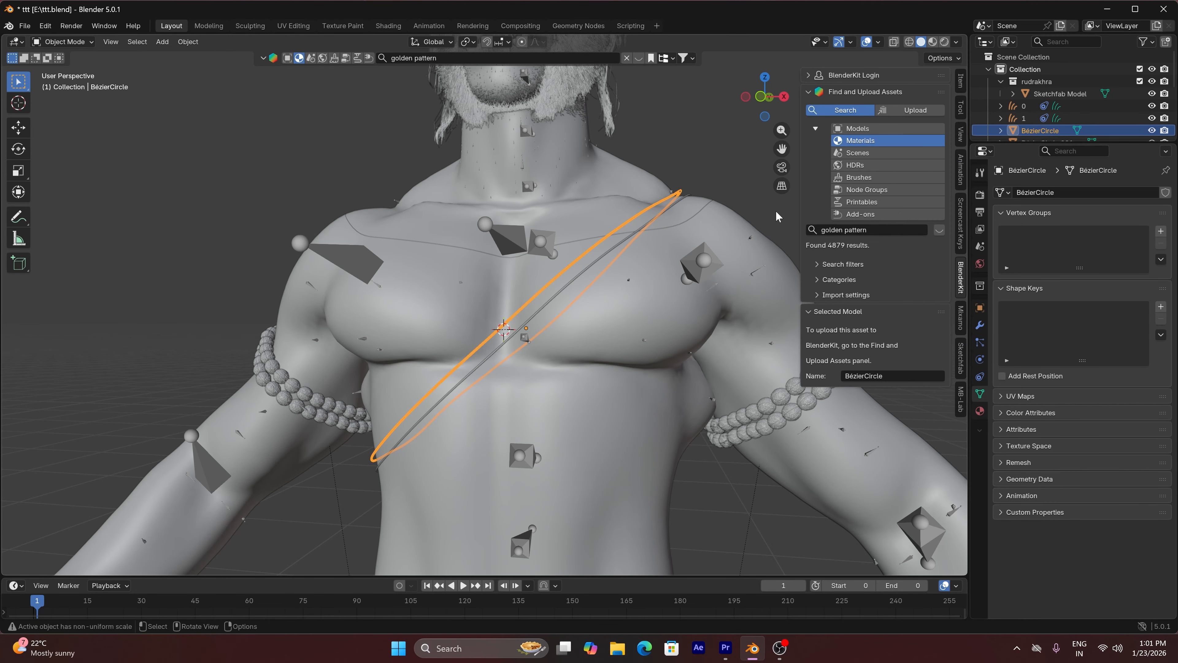
left_click(858, 230)
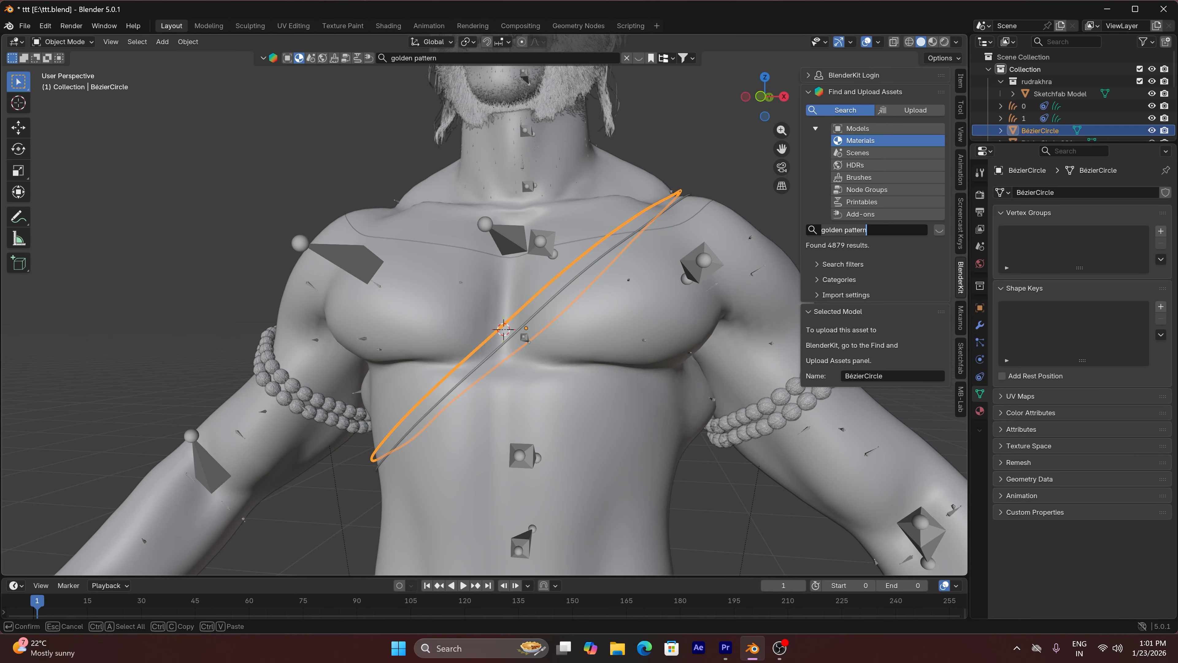
key("ctrl+a")
type("R")
key("Return")
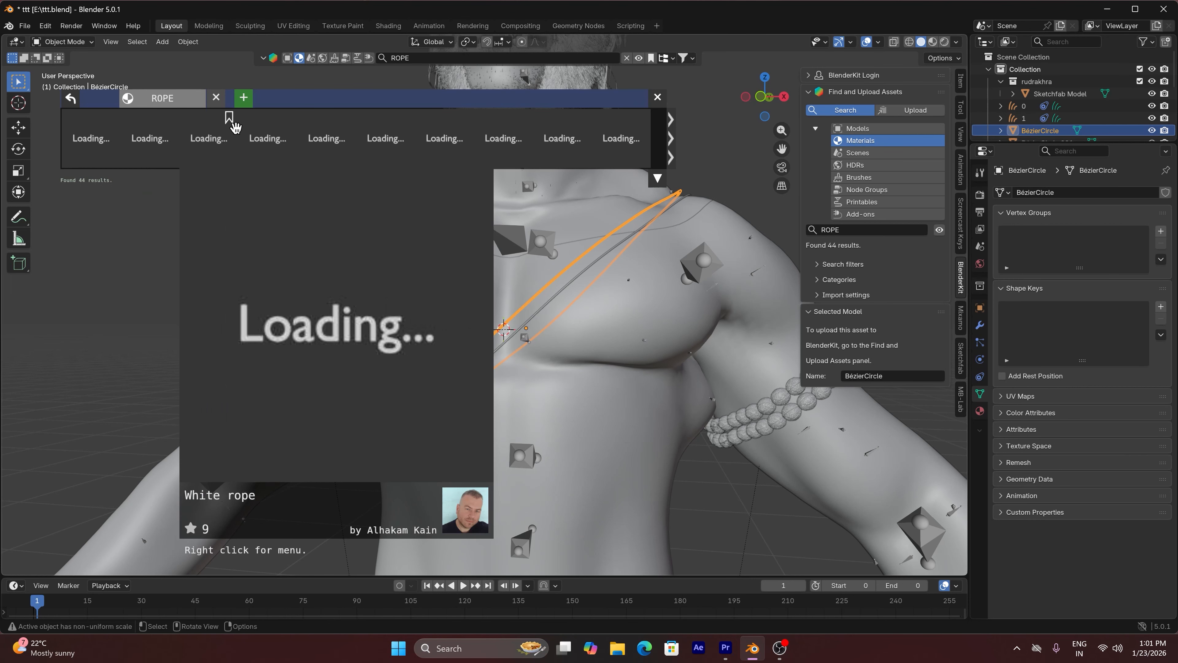
Apply the Metal Rust Rope material to the upper torso thread and close the asset results bar
mouse_move(144, 140)
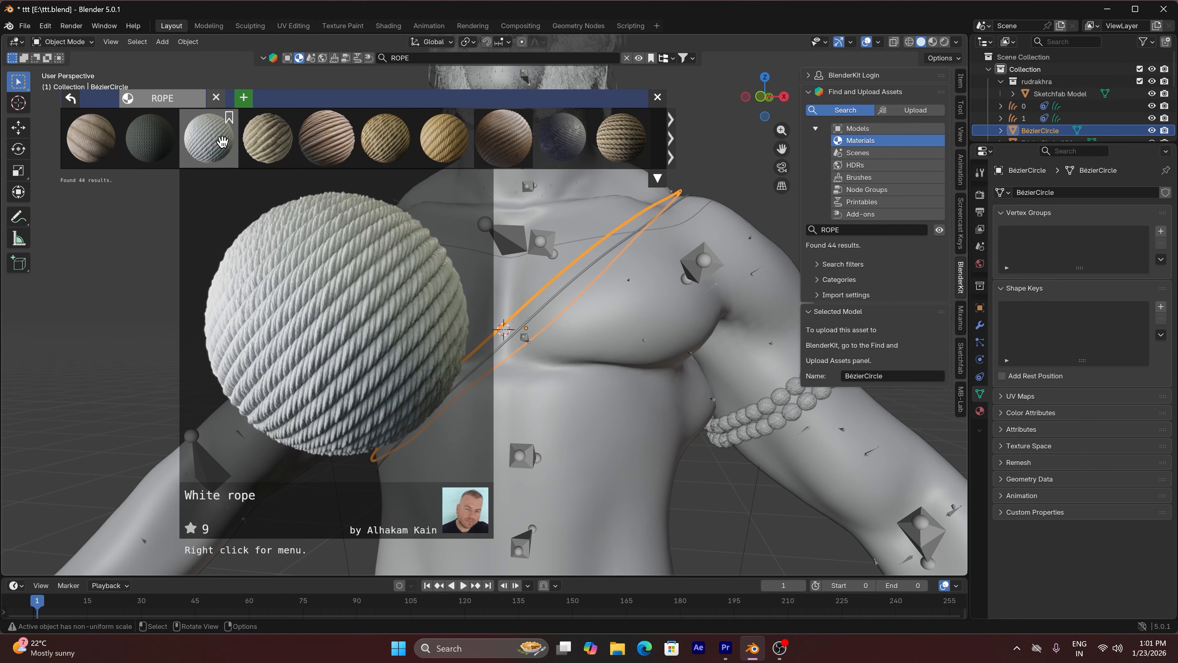
mouse_move(227, 141)
left_click(328, 137)
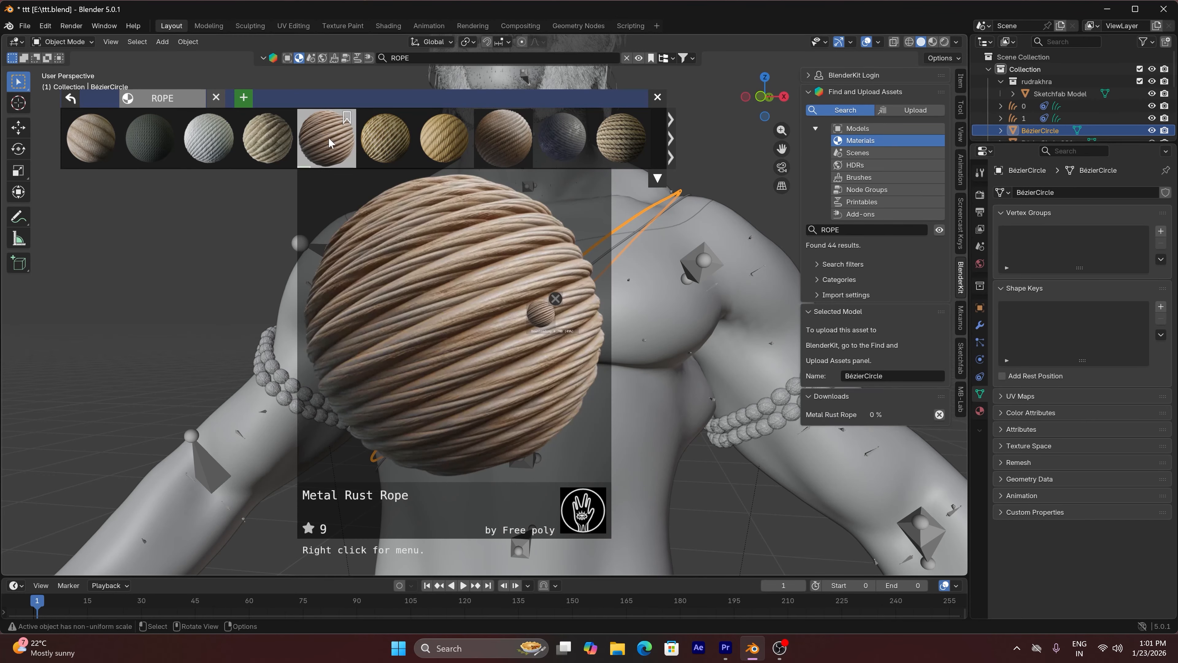
left_click(657, 97)
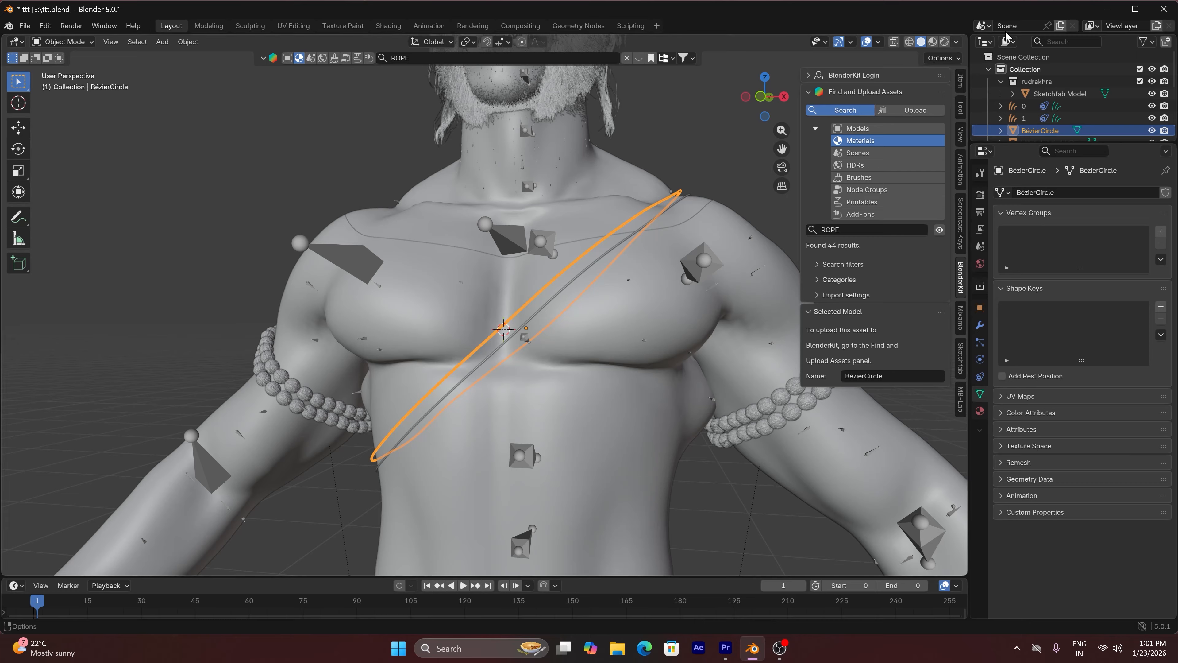
Show the viewport in rendered shading and apply the upper thread's scale
left_click(944, 42)
scroll(607, 275, "up", 4)
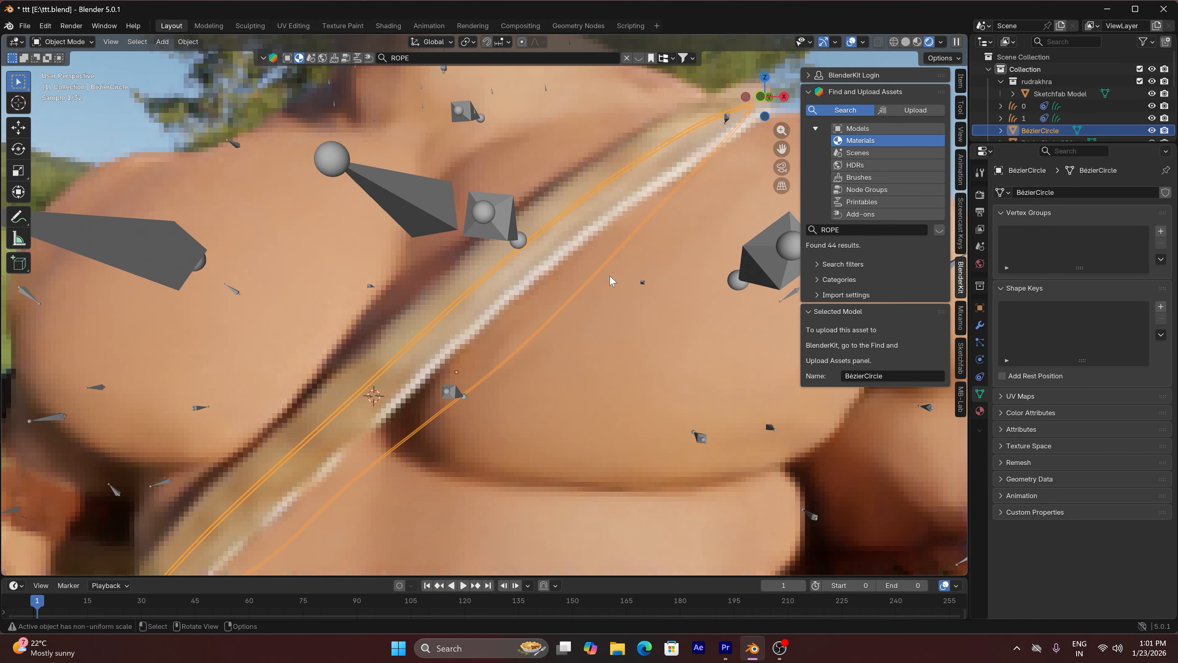
key("ctrl+a")
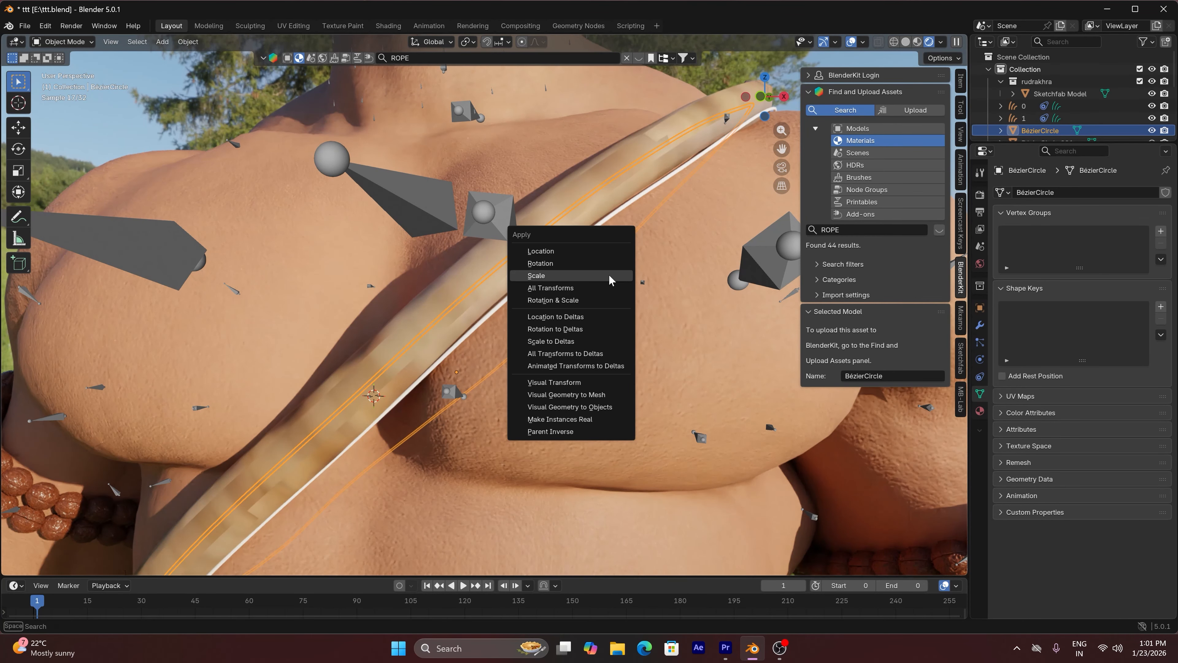
left_click(608, 274)
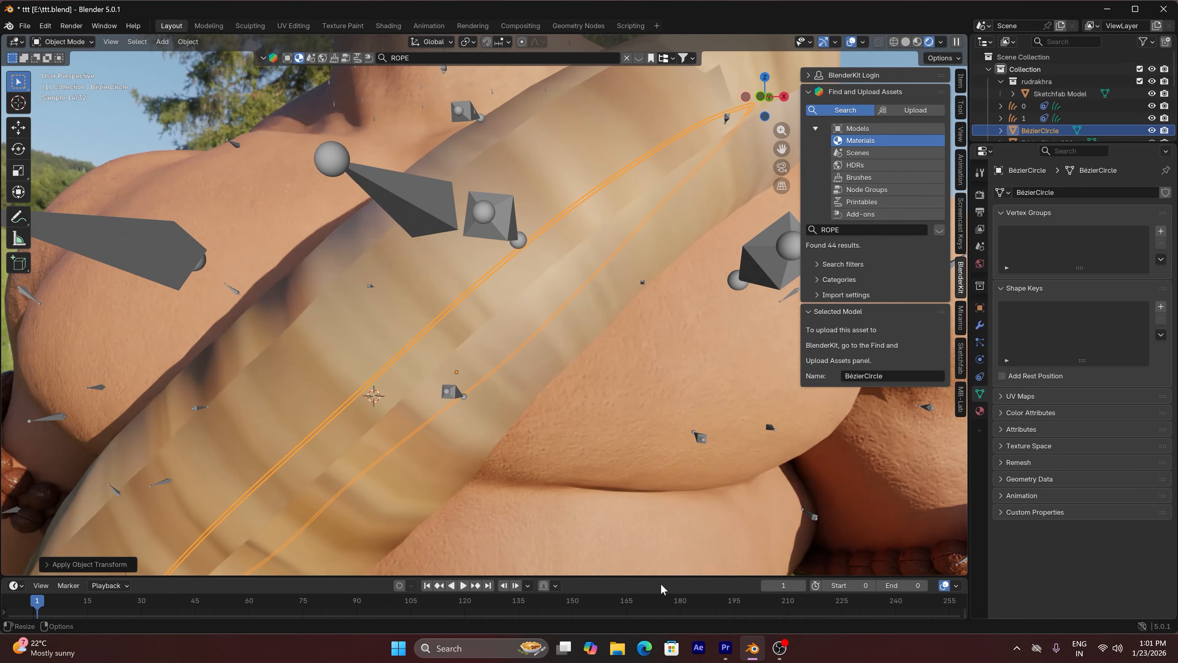
Split the 3D viewport vertically and turn the new area into a Shader Editor with its sidebar hidden
right_click(622, 576)
left_click(624, 563)
left_click(620, 561)
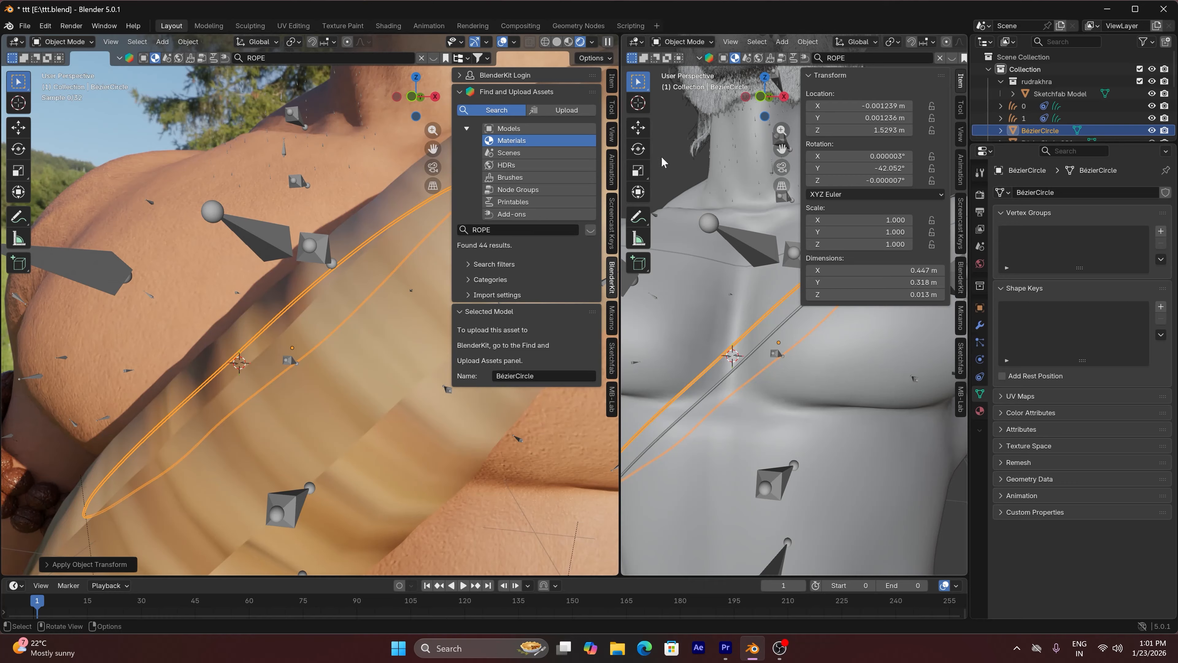
left_click(635, 41)
left_click(665, 143)
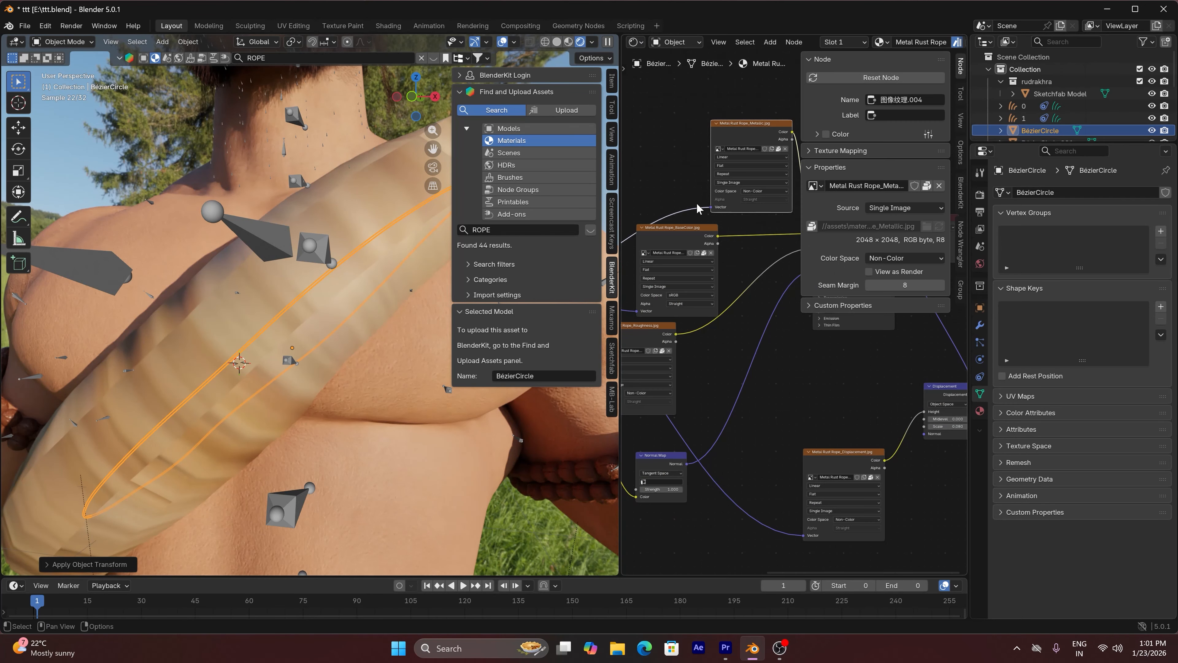
key("n")
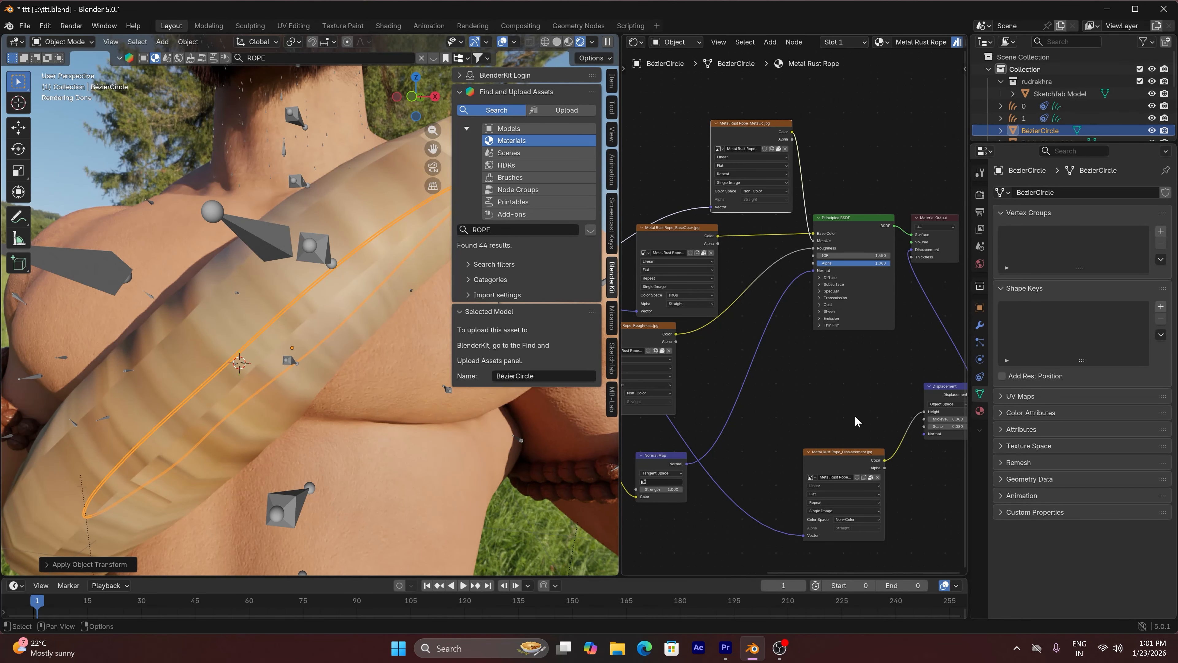
Delete the Displacement node from the Metal Rust Rope material
left_click(950, 392)
key("x")
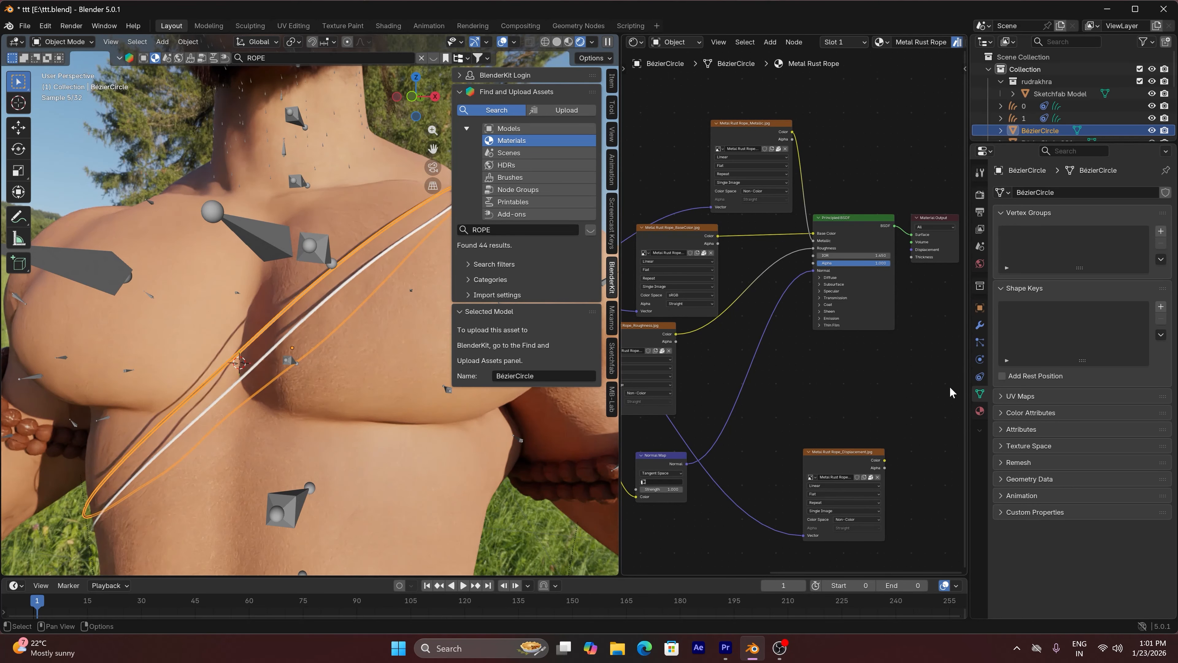
left_click(375, 258)
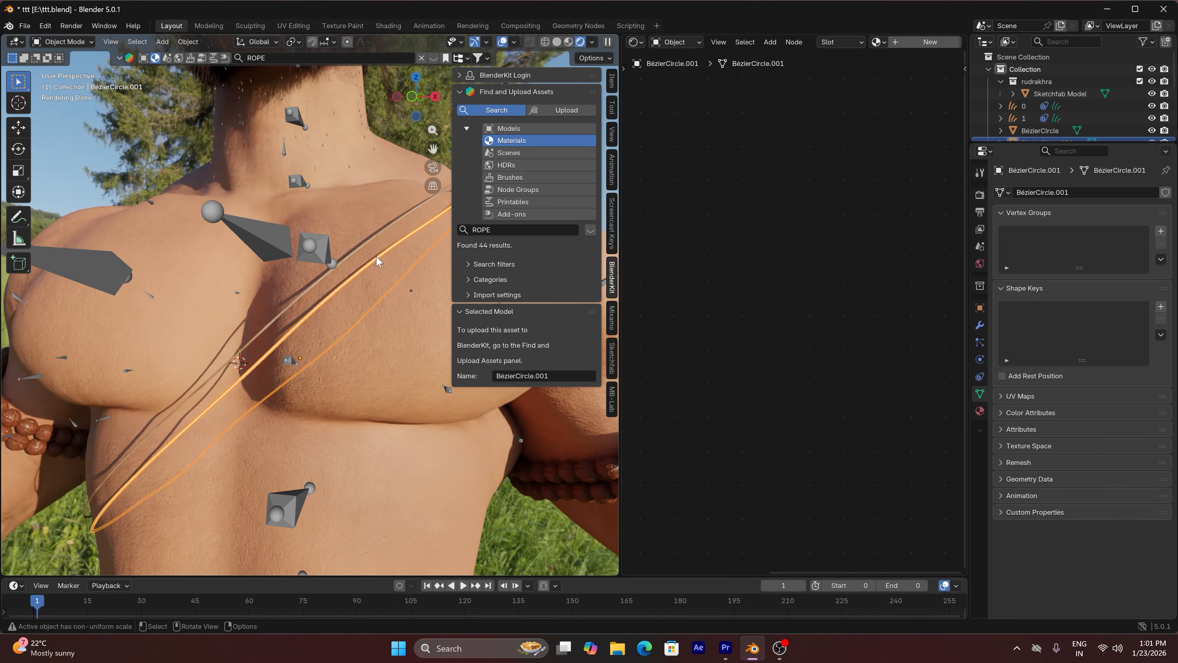
scroll(306, 294, "up", 6)
Reselect the upper thread and add a Value node connected to the Scale input of its material's Mapping node
left_click(314, 299)
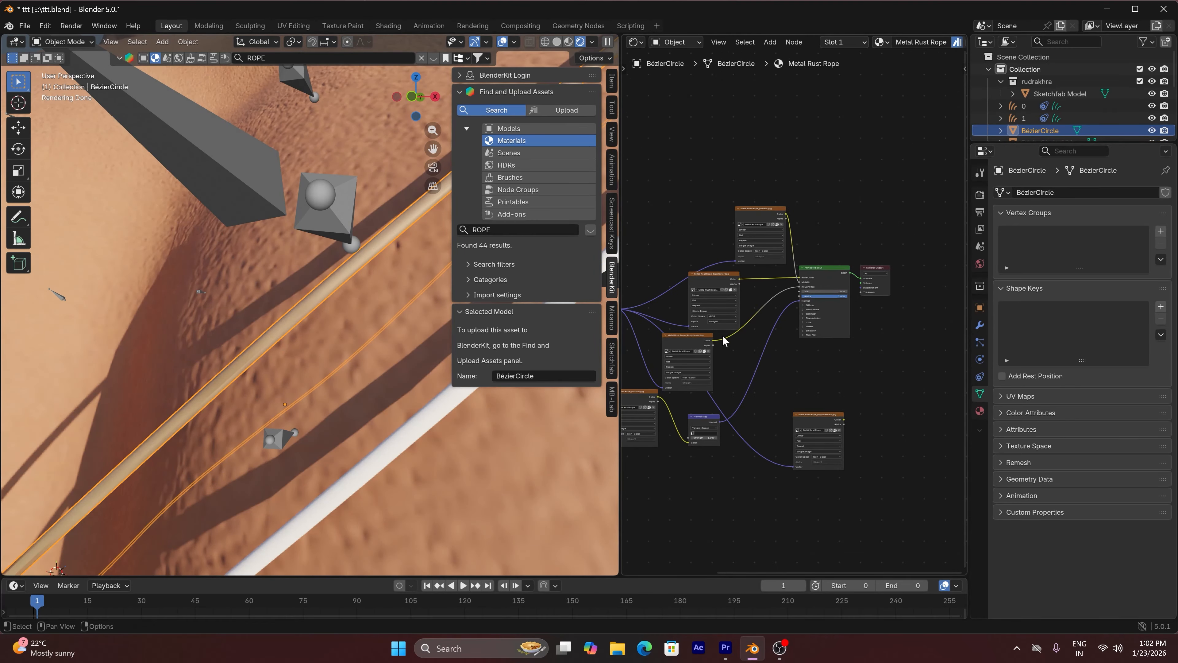
scroll(695, 332, "down", 2)
scroll(644, 320, "up", 6)
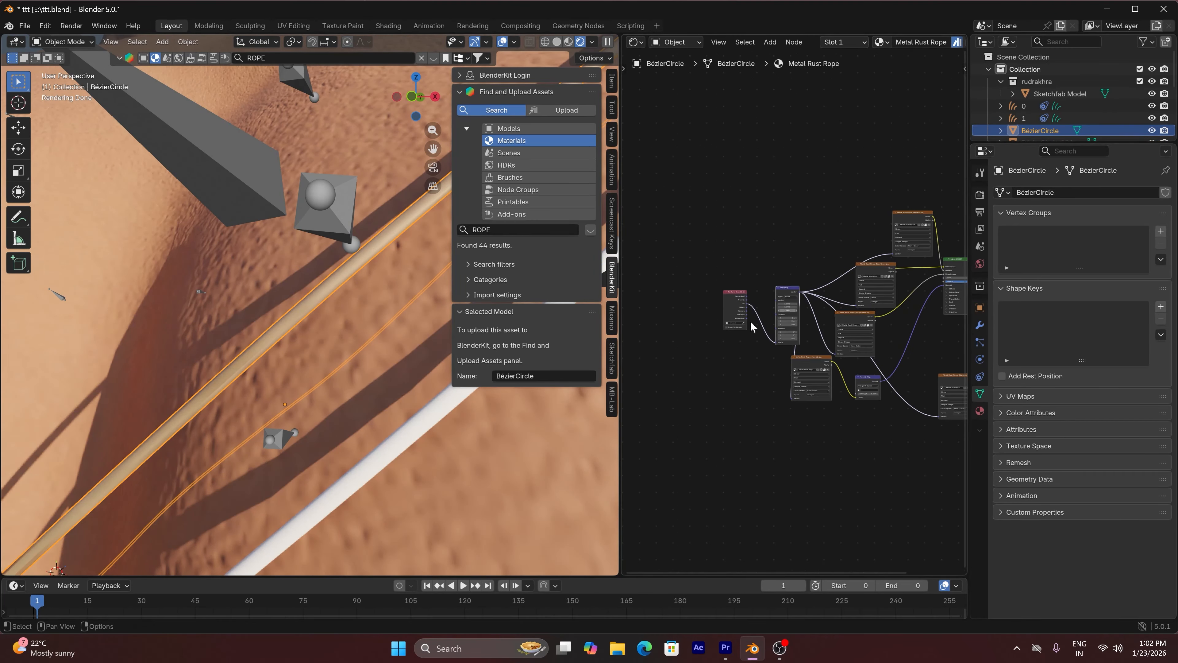
left_click_drag(794, 367, 794, 219)
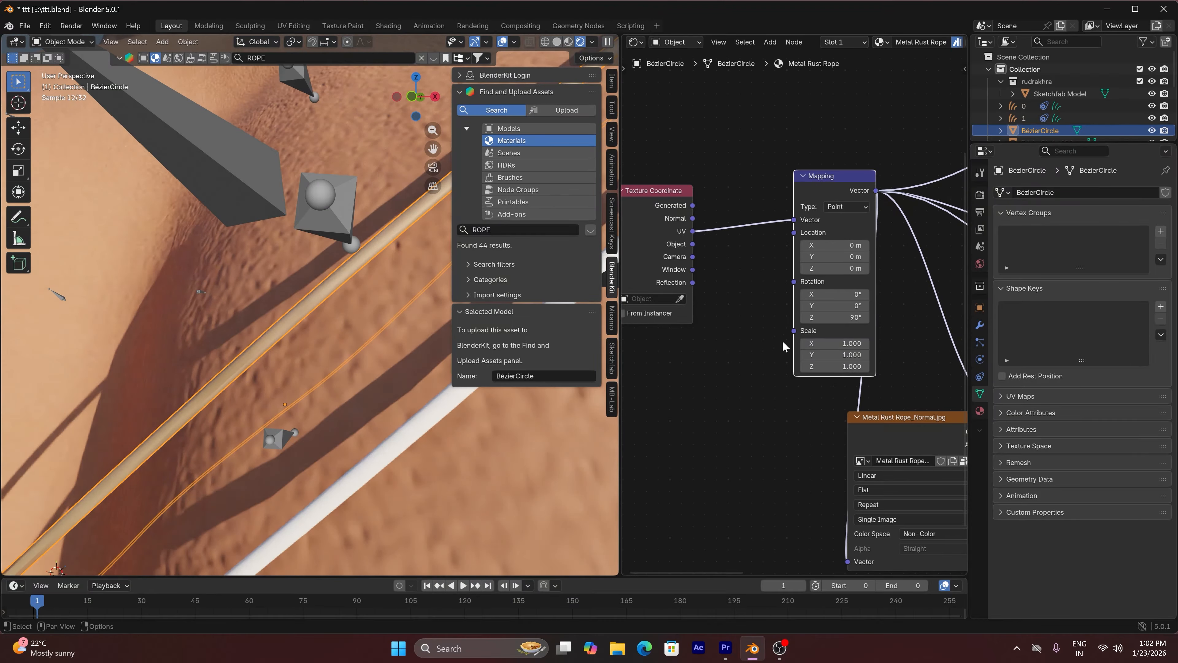
left_click_drag(794, 331, 620, 348)
key("Return")
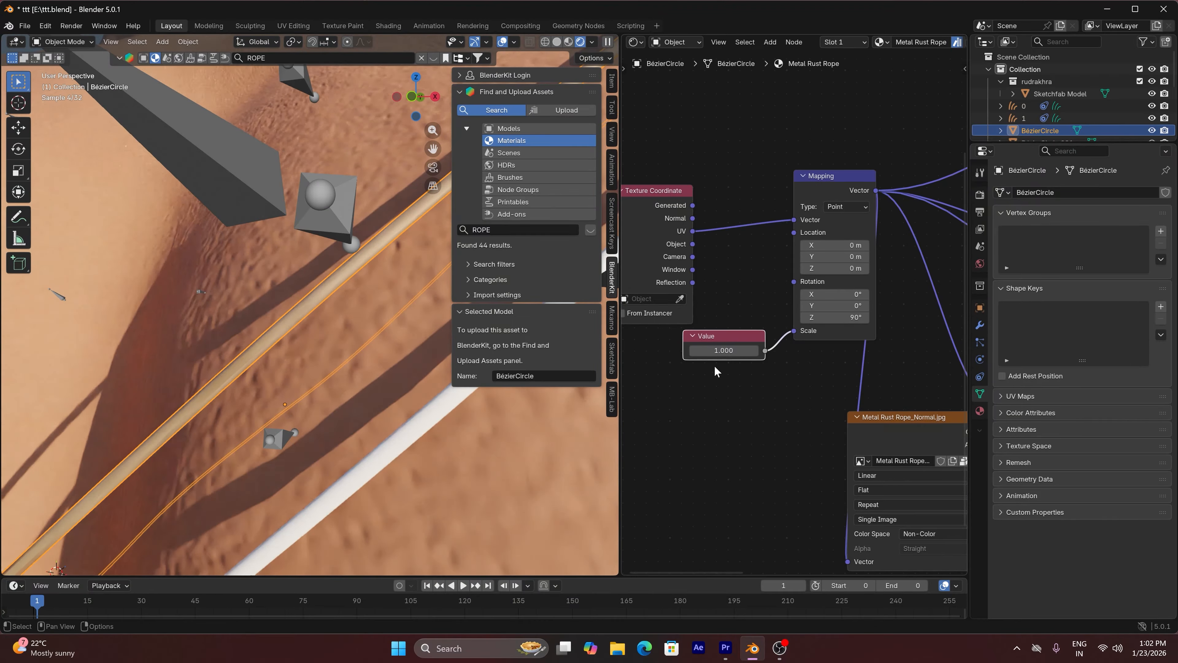
Try 0.1, 5 and about 58.1 in the Value node that drives the rope texture's scale
left_click(724, 351)
type(".1")
key("Return")
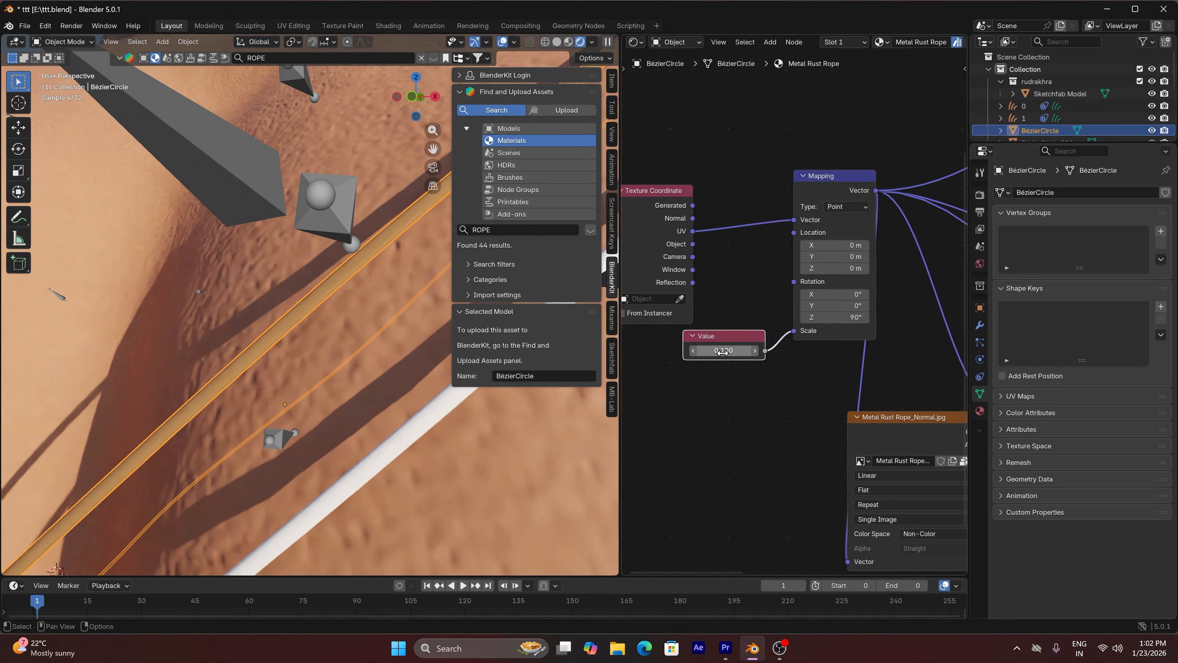
left_click(723, 351)
type("5")
key("Return")
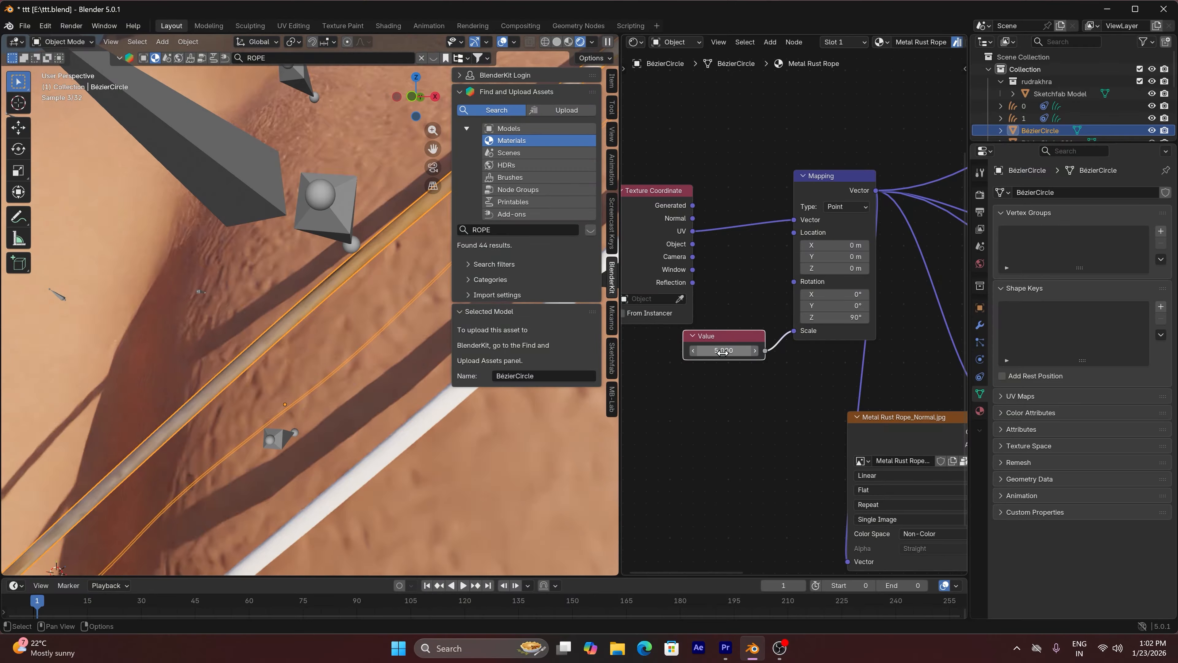
left_click_drag(723, 351, 788, 351)
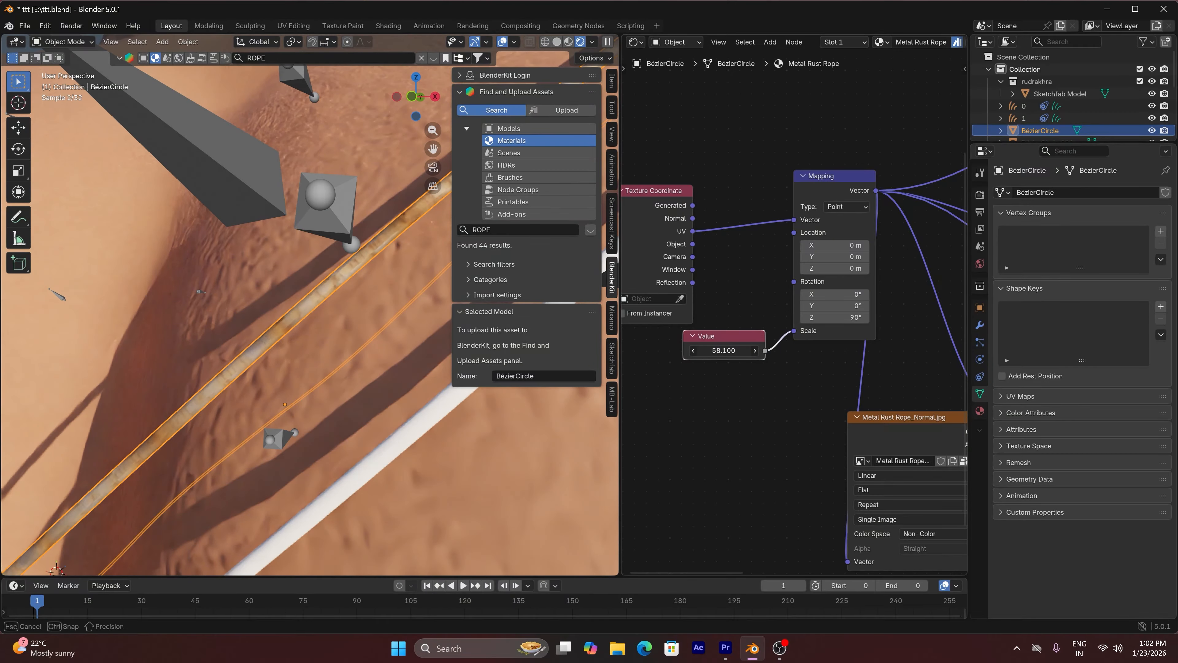
Set the Value node driving the rope texture's scale to 10
left_click(723, 356)
type("10")
key("Return")
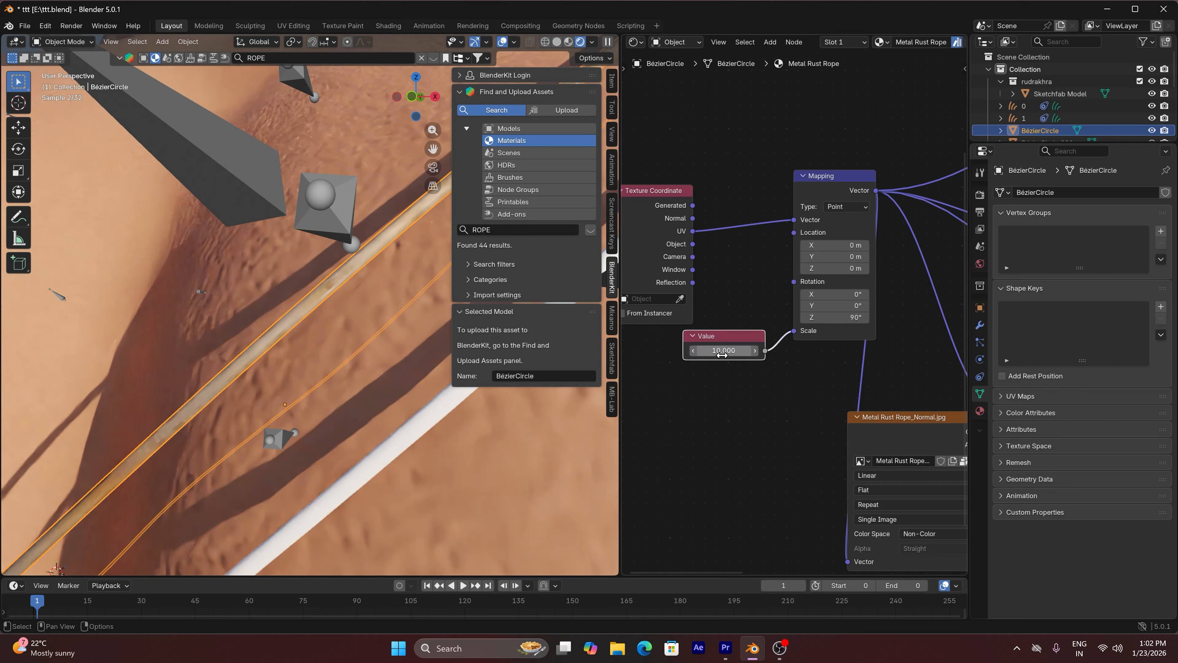
scroll(314, 350, "down", 10)
Hide the 3D viewport's sidebar and deselect the upper thread
key("n")
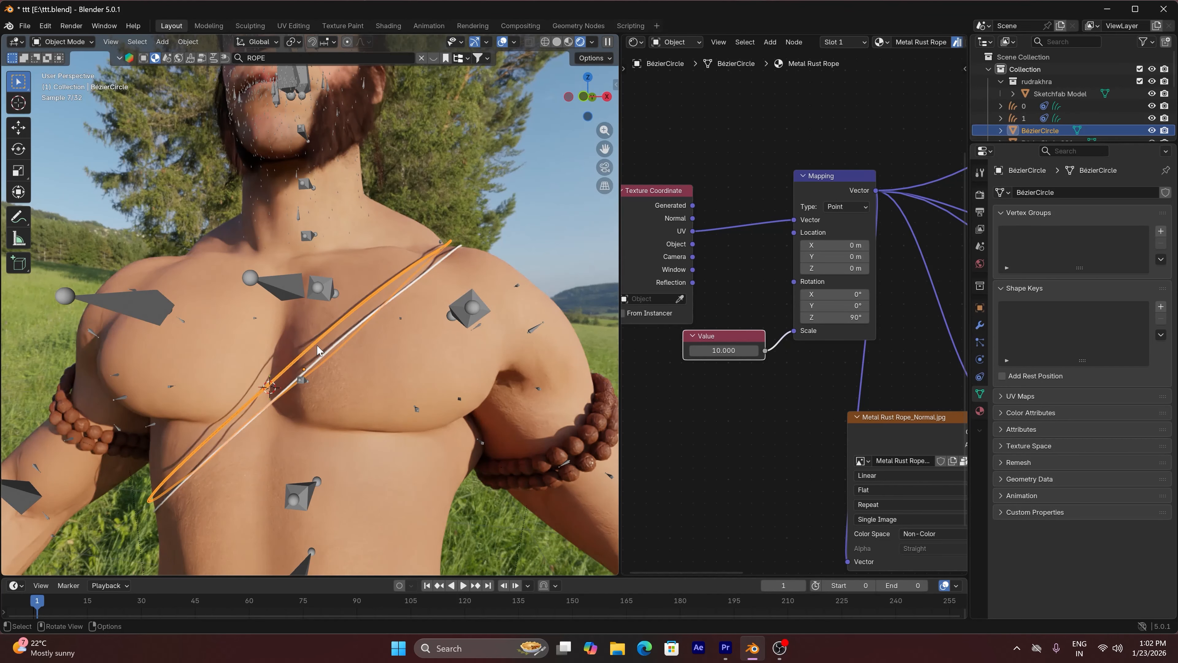
key("Tab")
key("Tab")
left_click(424, 283)
scroll(360, 323, "up", 2)
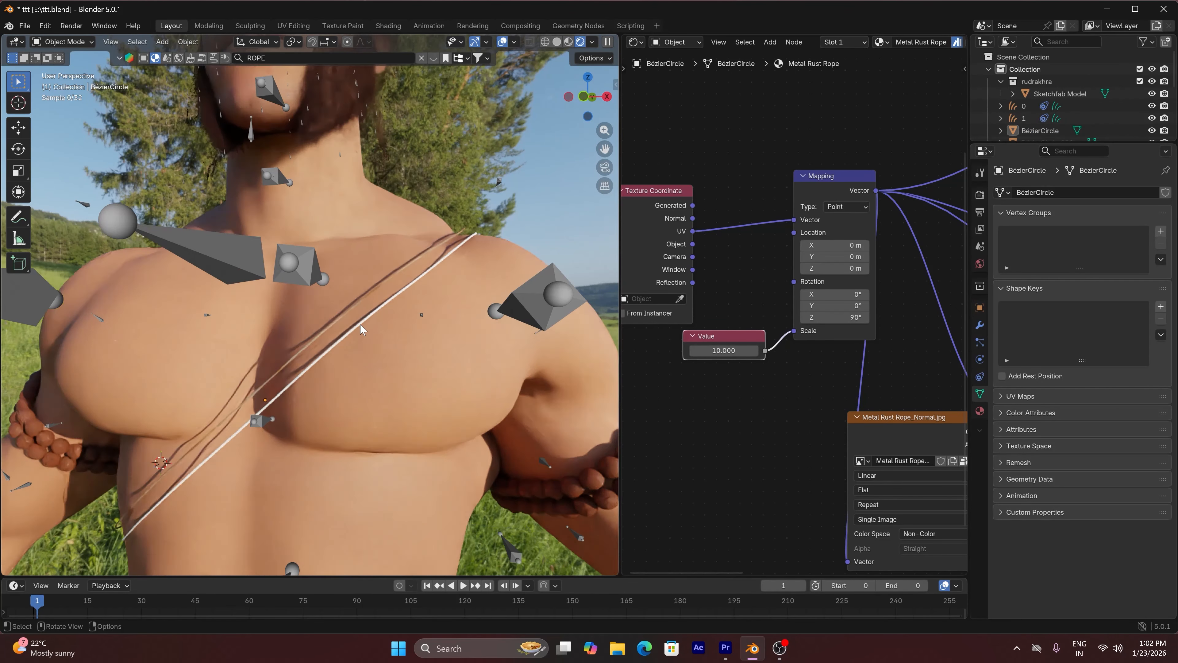
scroll(359, 323, "up", 1)
Link the upper thread's Metal Rust Rope material to the lower thread and deselect both threads
left_click(352, 319)
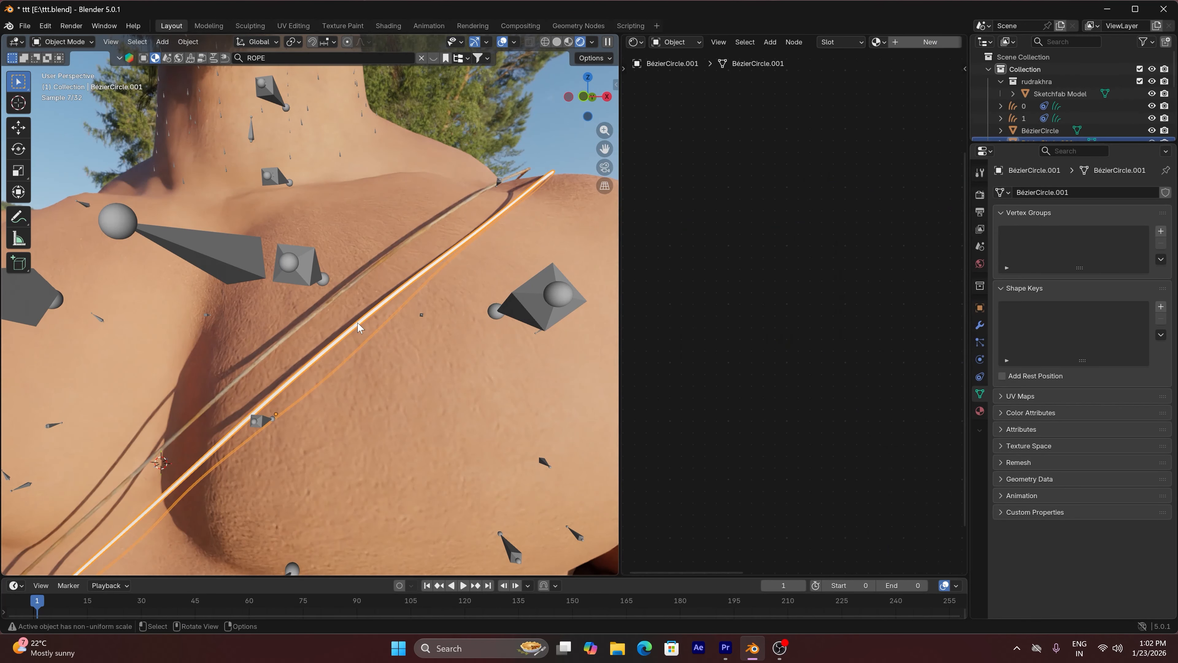
left_click(330, 299, "shift")
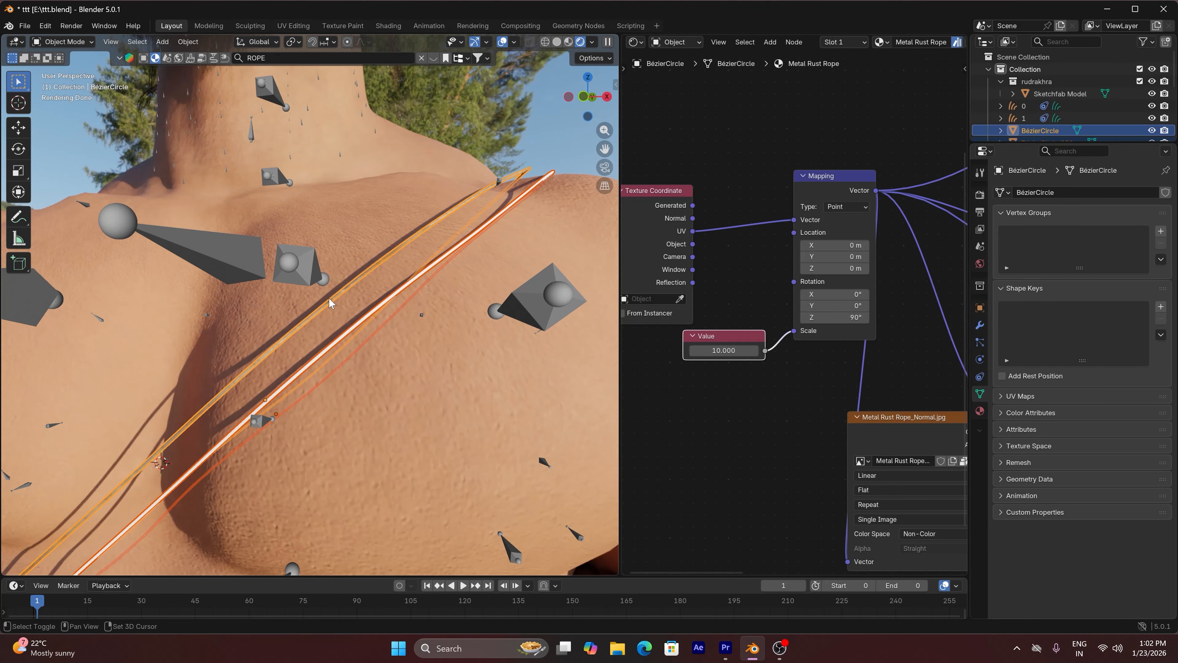
left_click(193, 42)
mouse_move(240, 306)
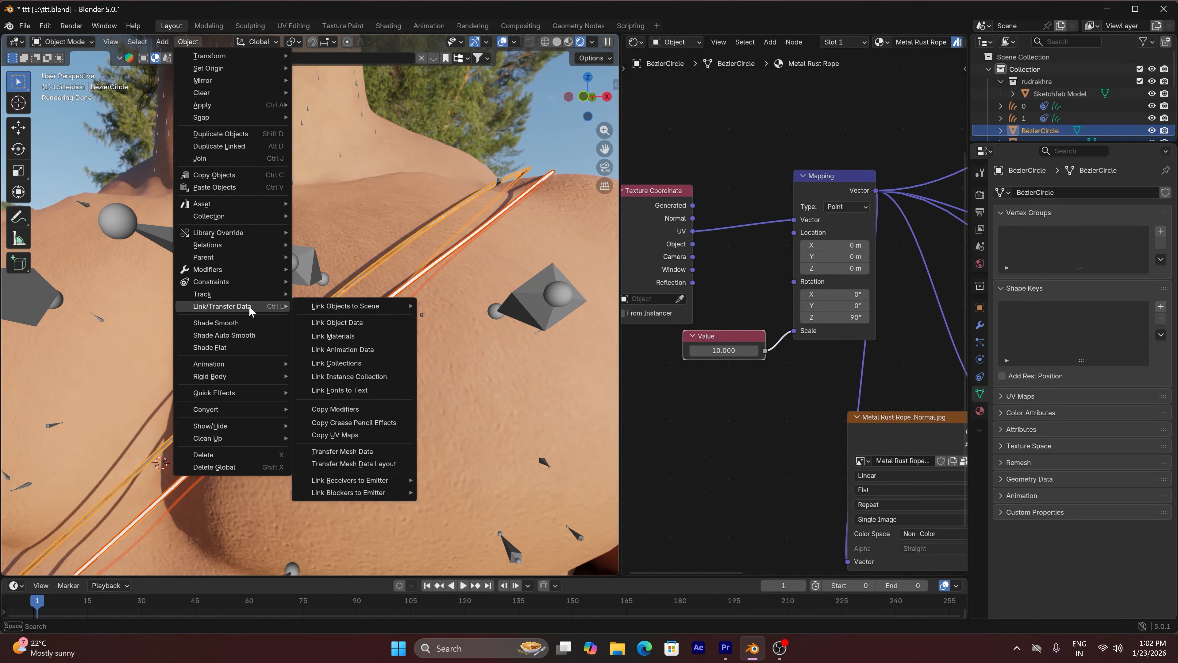
left_click(336, 337)
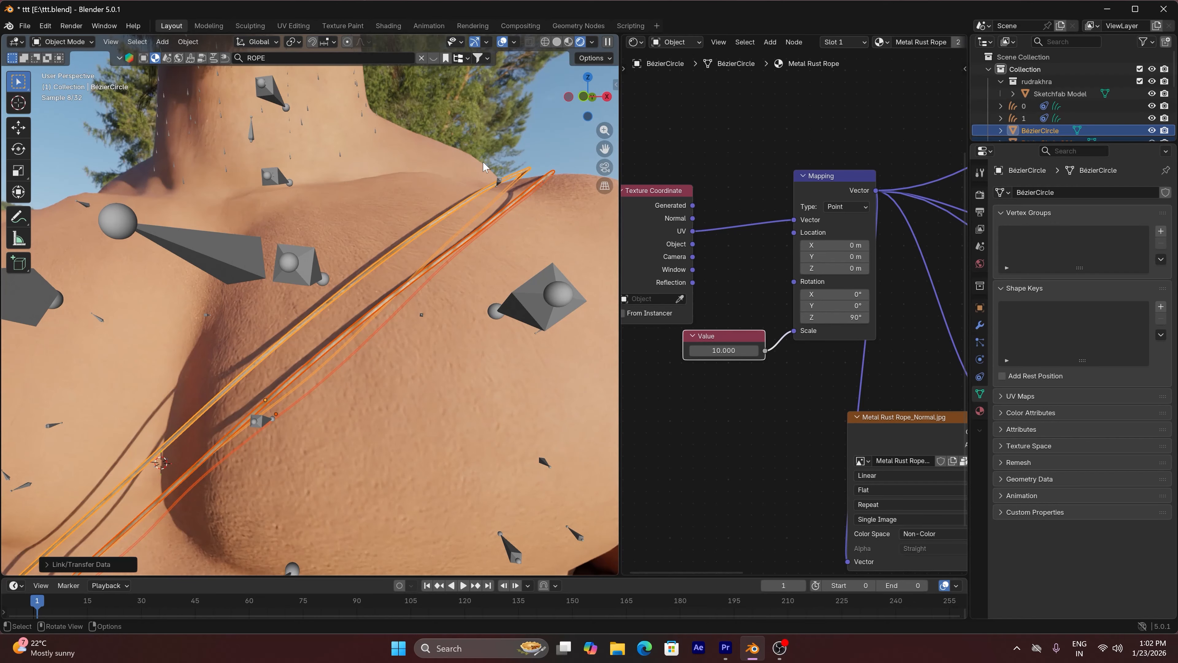
left_click(531, 119)
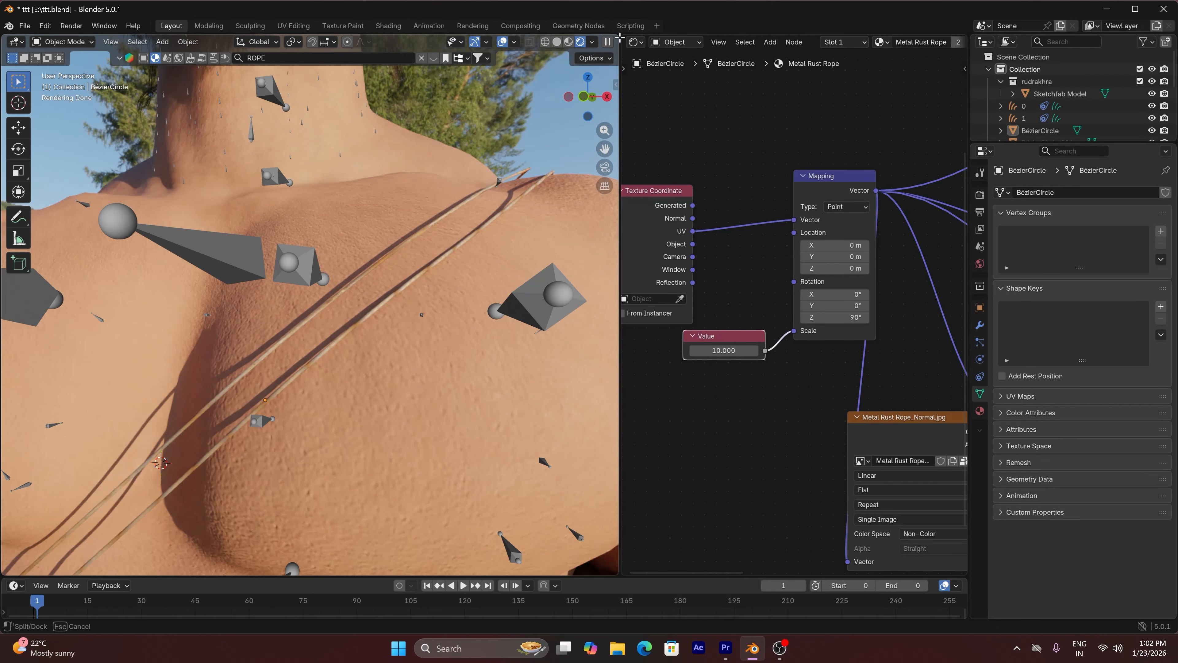
Close the Shader Editor area by joining it into the 3D viewport and hide the viewport overlays
left_click_drag(620, 37, 583, 156)
scroll(582, 156, "down", 6)
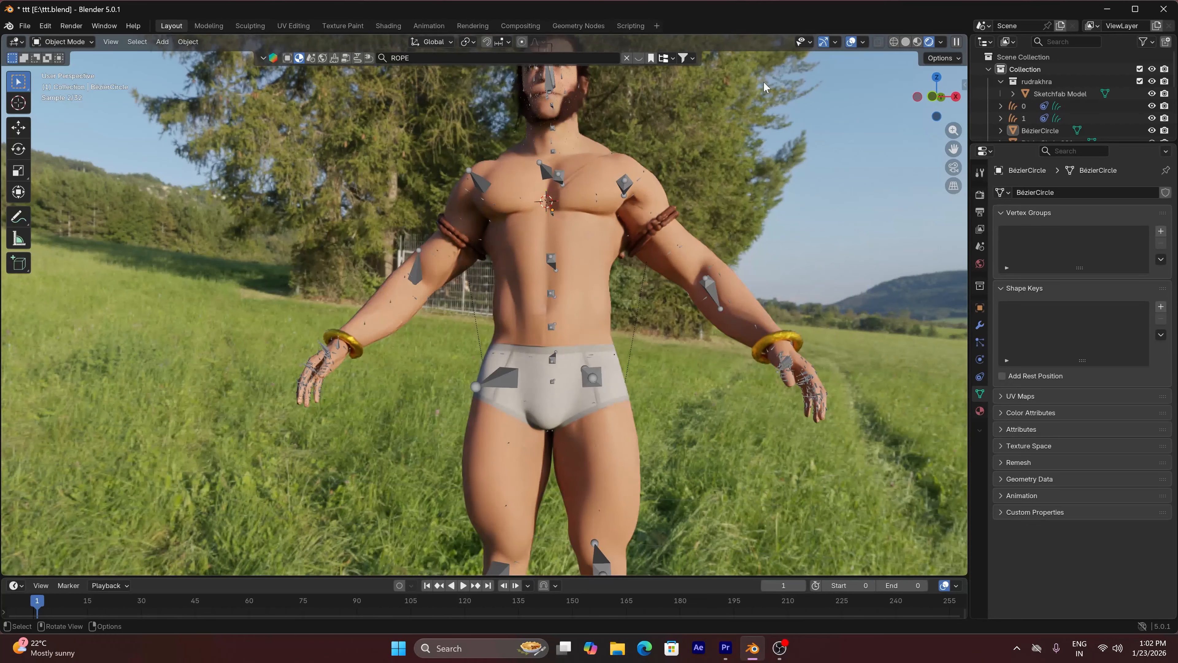
left_click(851, 43)
scroll(762, 164, "down", 2)
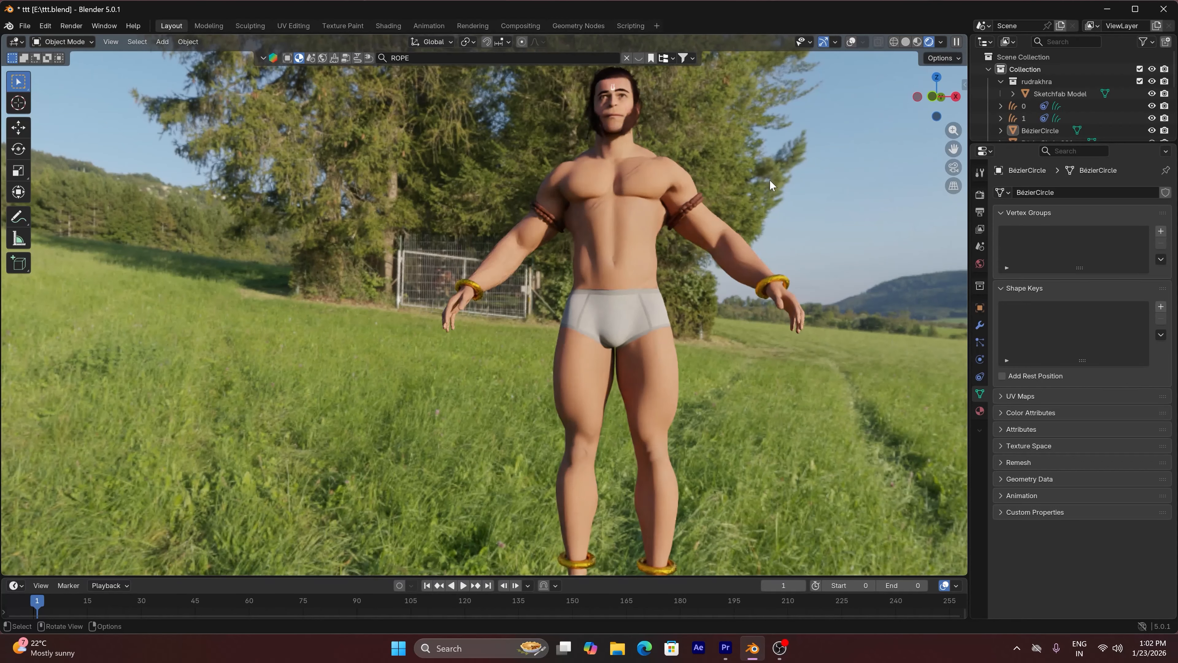
scroll(770, 185, "down", 1)
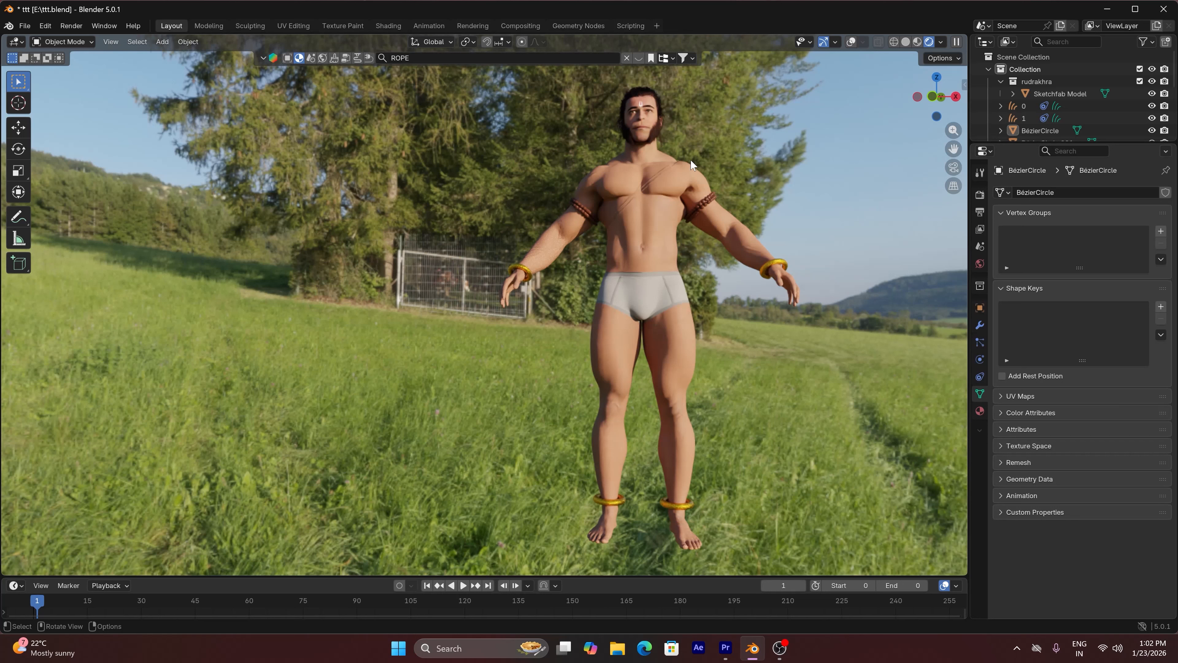
Exclude the rudrakhra collection from the view layer and set the viewport to solid shading with overlays shown
left_click(980, 323)
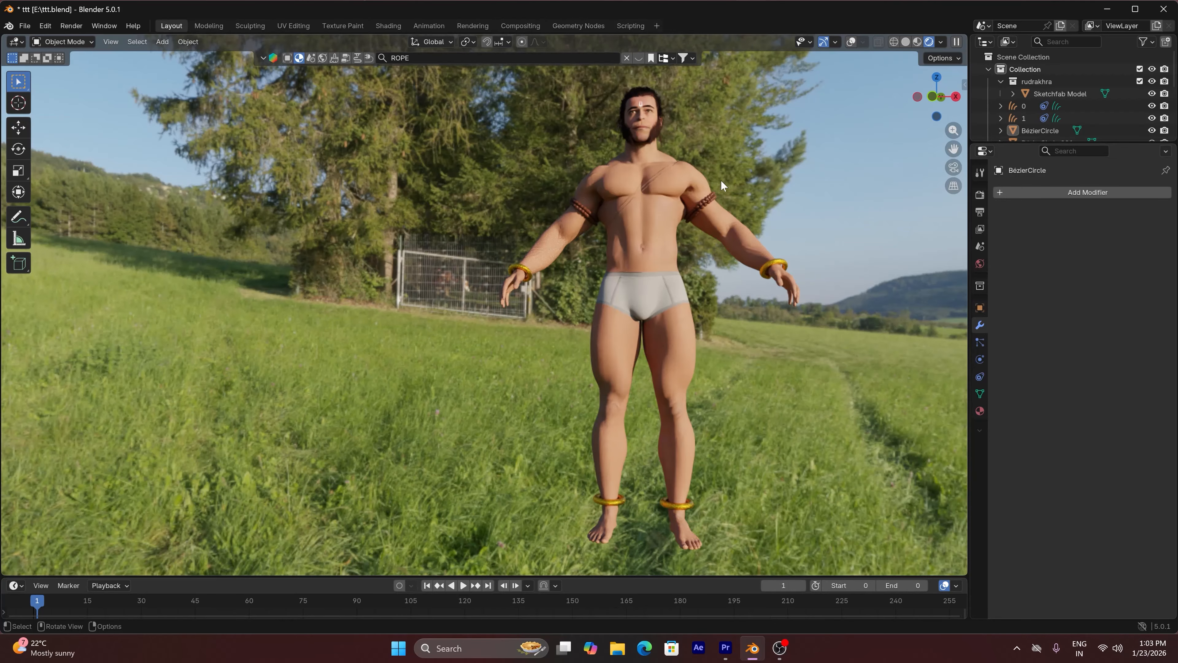
mouse_move(924, 98)
left_mouse_down()
mouse_move(865, 126)
mouse_move(879, 121)
left_mouse_up()
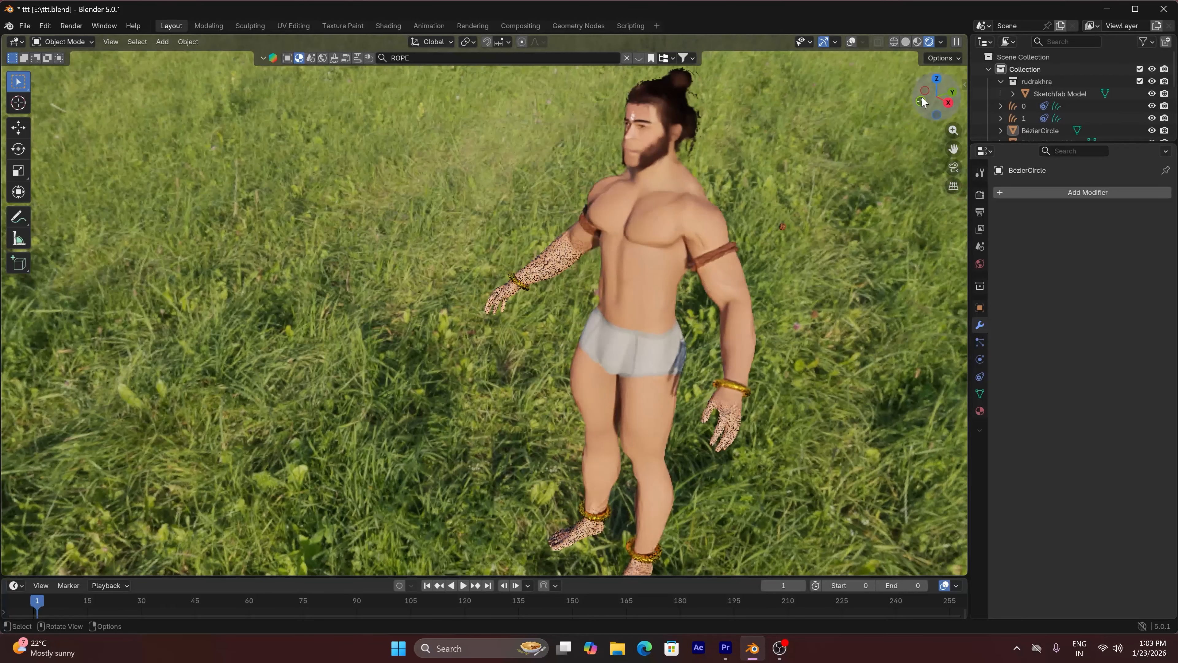
left_click(902, 41)
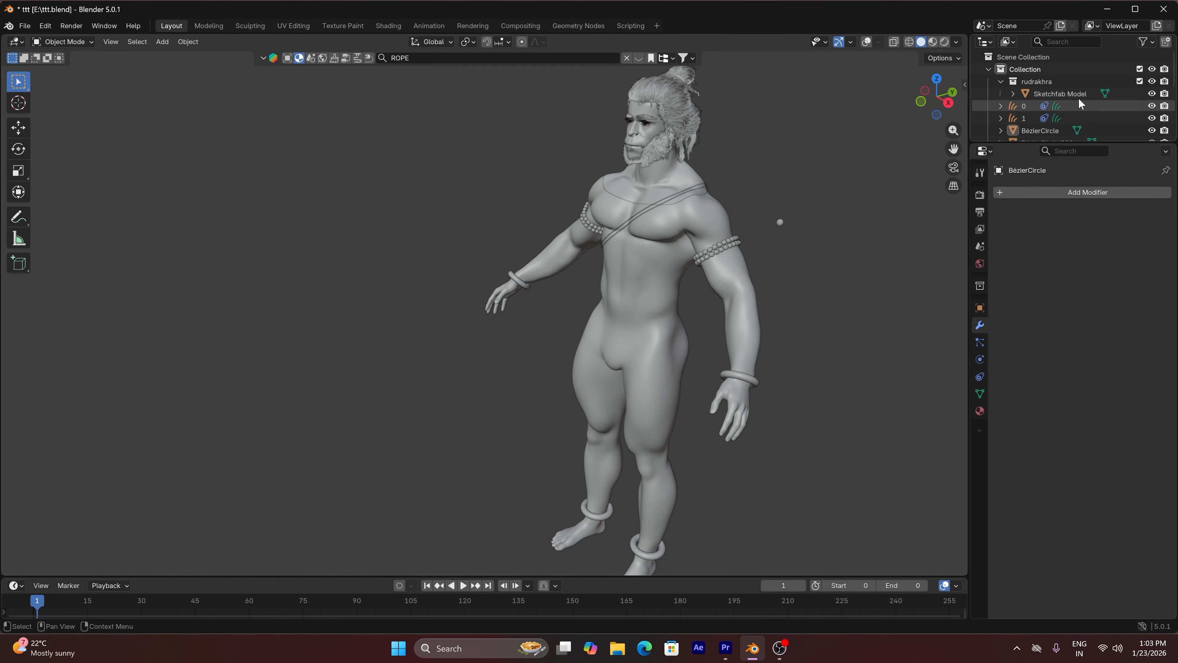
left_click(1139, 81)
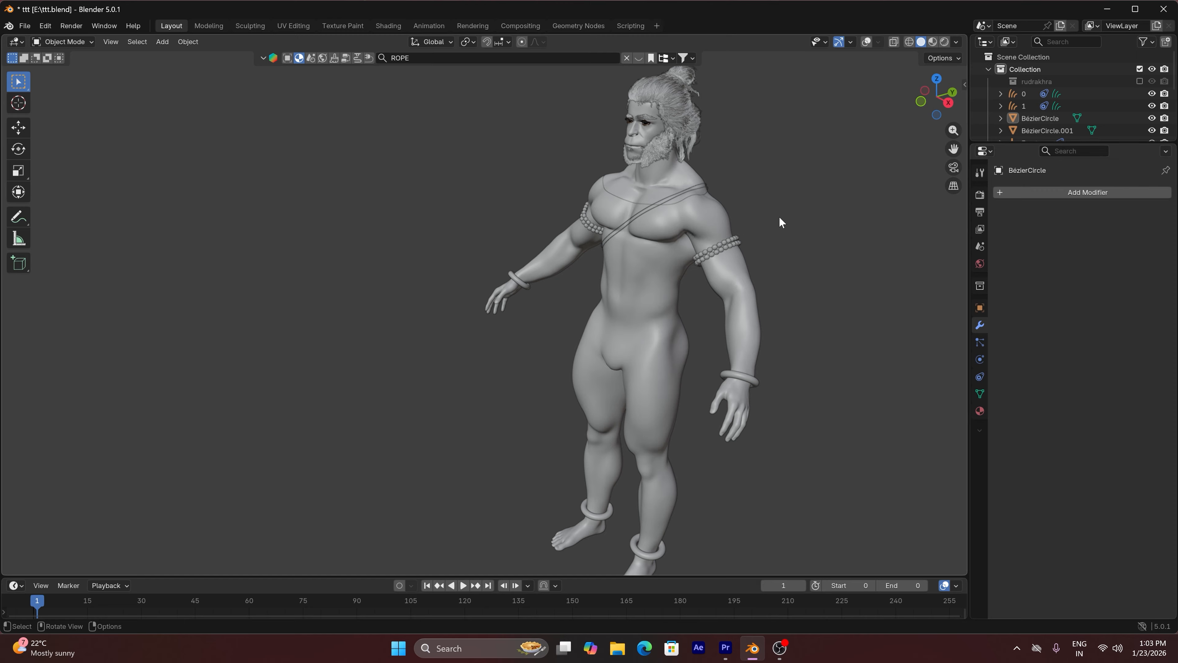
left_click(866, 42)
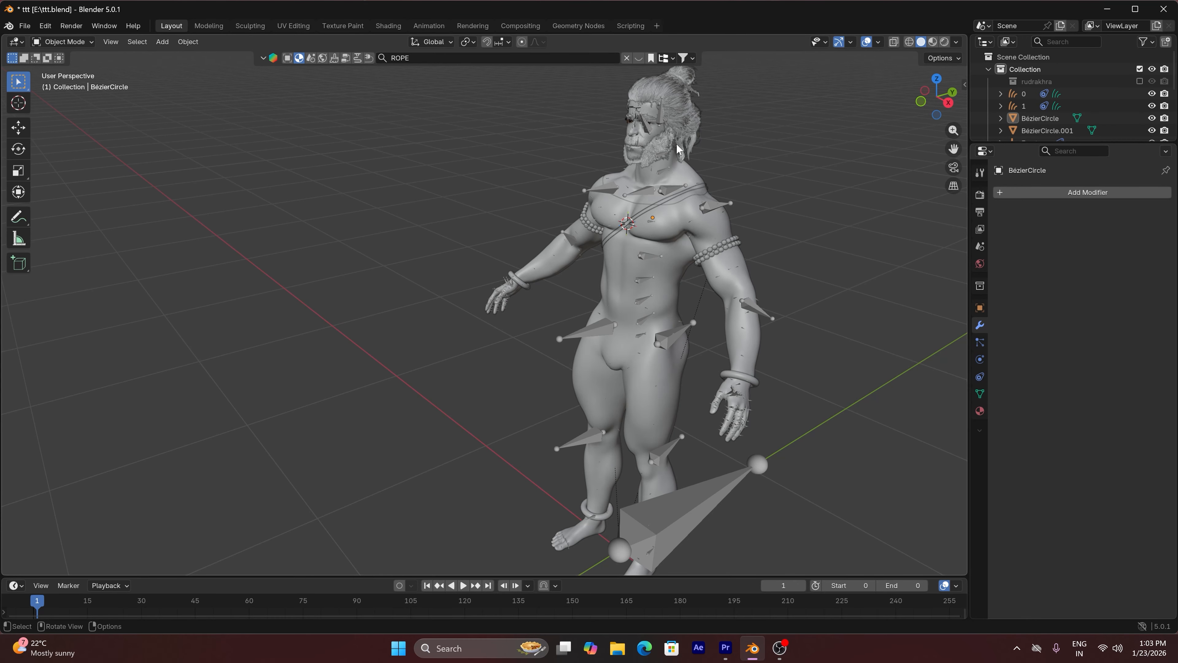
Hide both character armatures, Skel and Skel.001, in the viewport
left_click(661, 189)
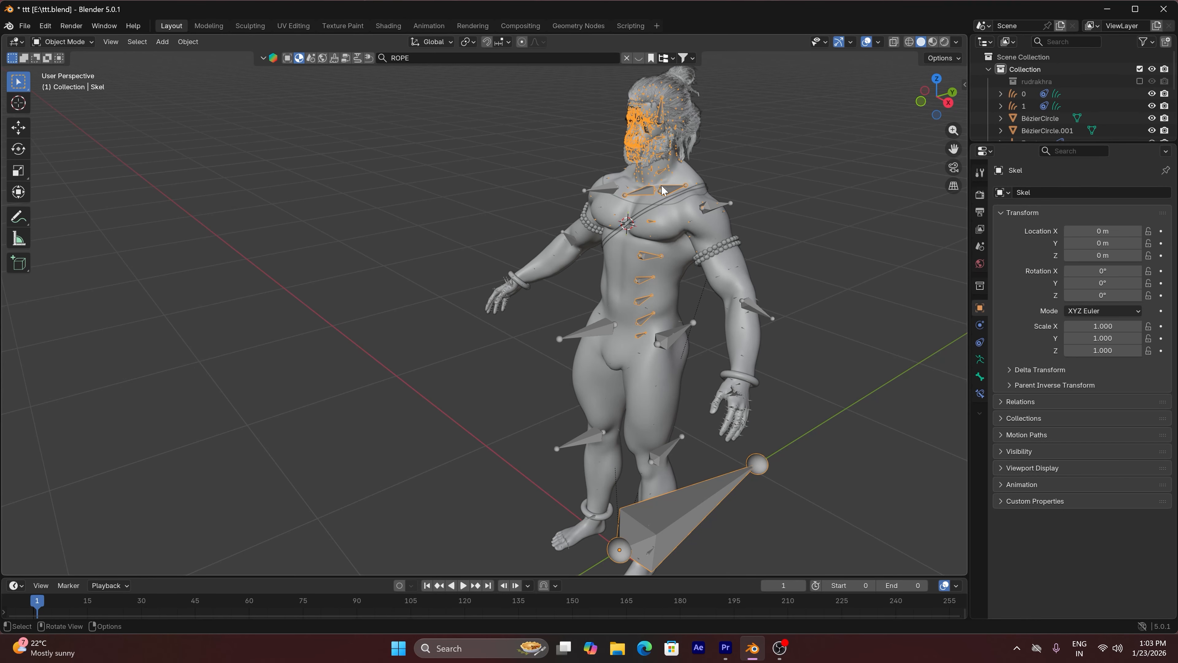
key("h")
left_click(755, 311)
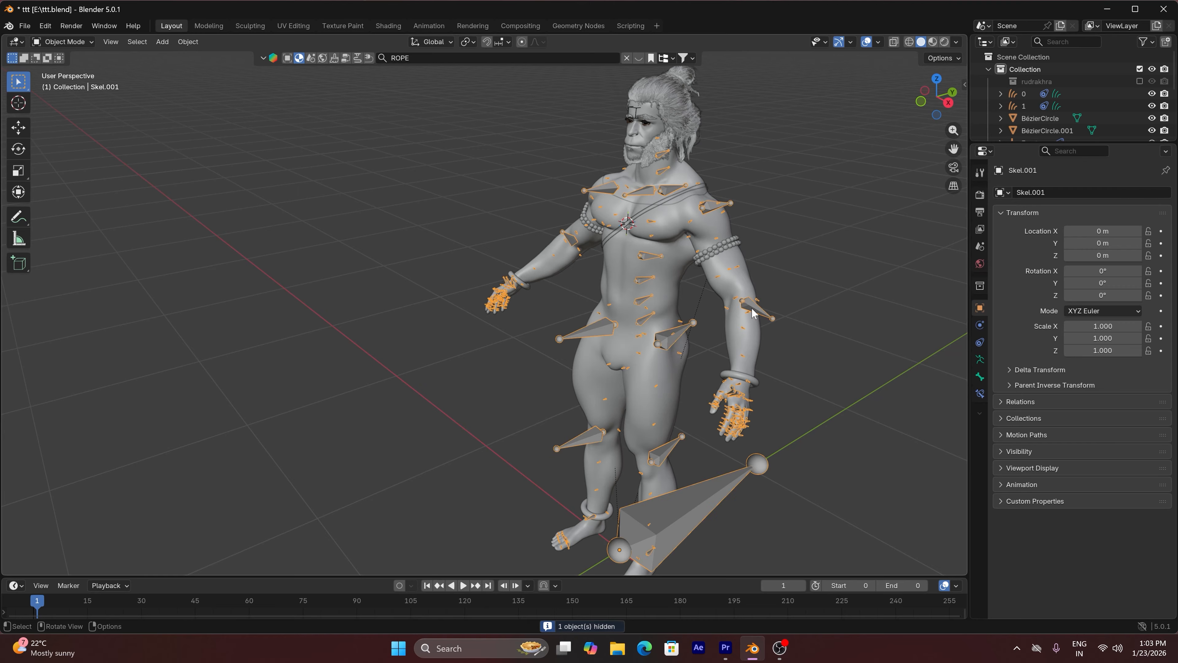
key("h")
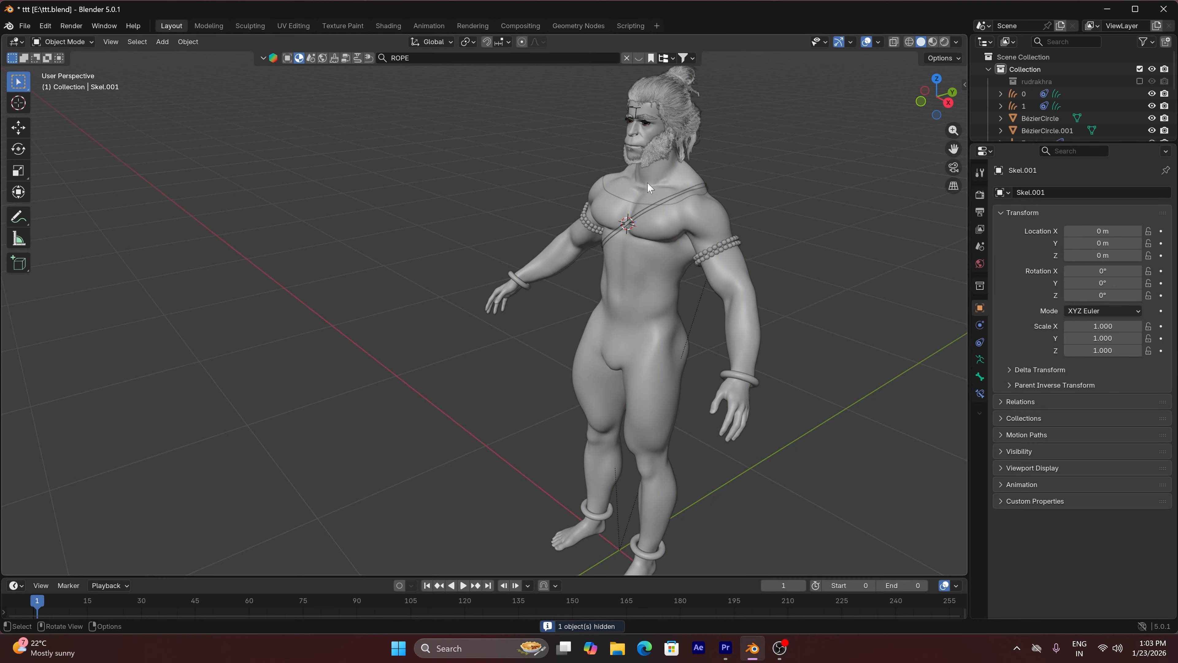
Select the character's face mesh, body mesh and both diagonal chest cords together
left_click(647, 181)
scroll(652, 195, "up", 2)
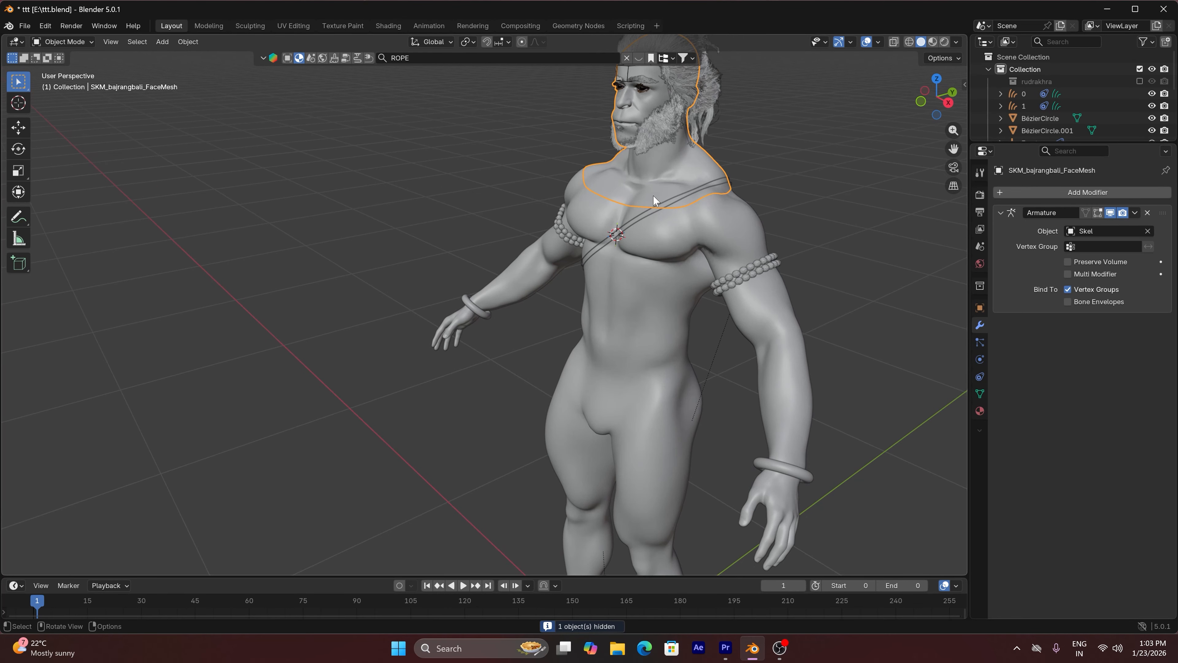
scroll(652, 195, "up", 2)
left_click(639, 218)
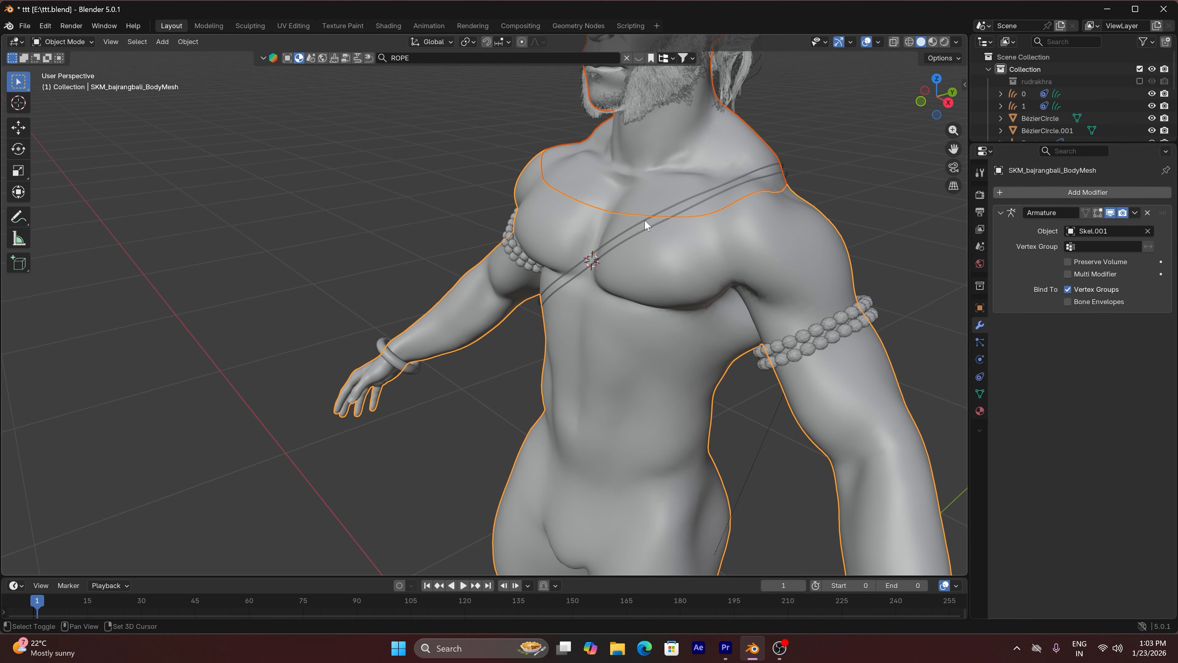
left_click(644, 219, "shift")
left_click(647, 224, "shift")
middle_click_drag(657, 232, 662, 228)
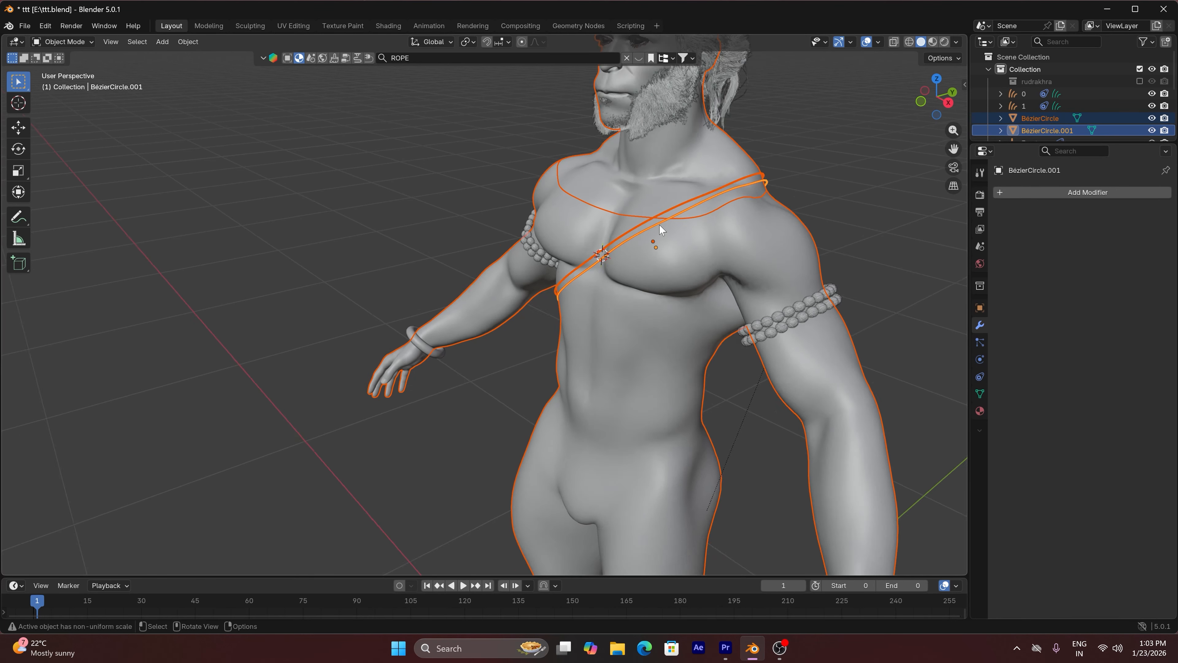
Examine the upper diagonal chest cord from the front, framed on the torso, and clear the selection
scroll(662, 228, "down", 4)
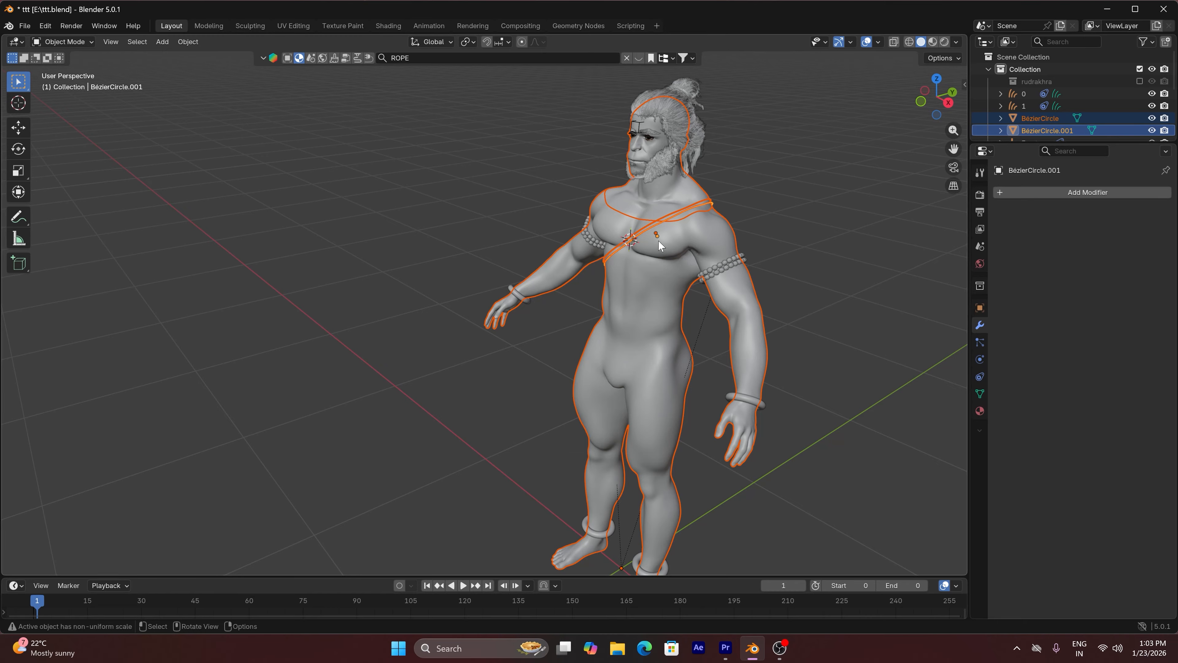
left_click(659, 229)
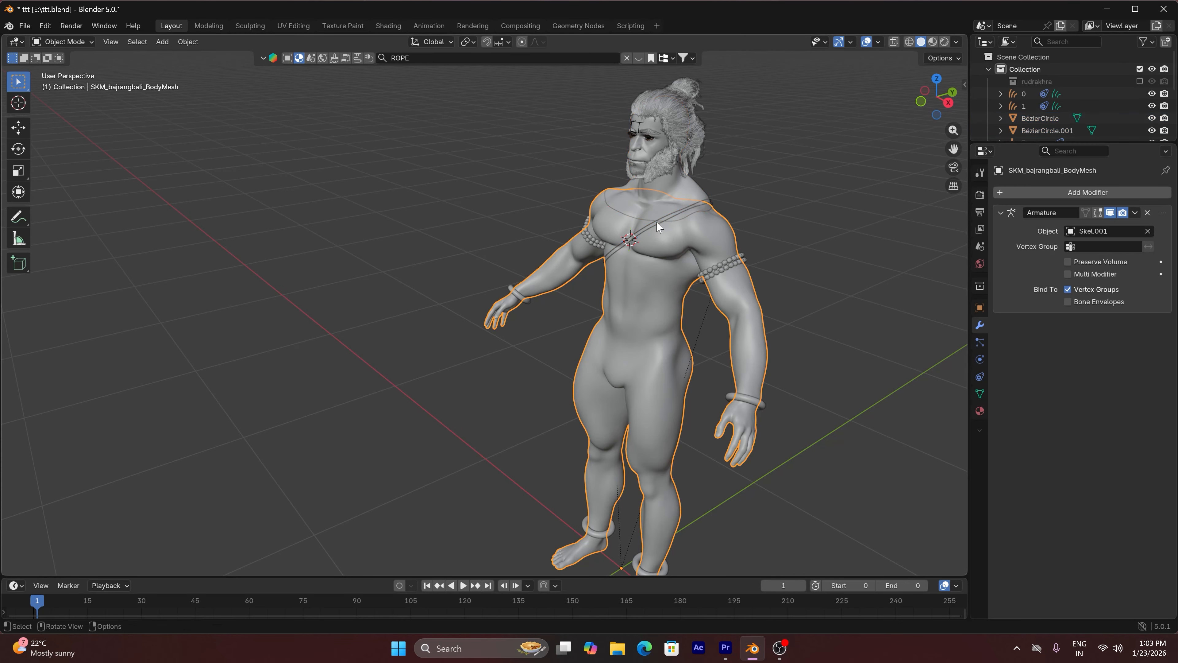
left_click(658, 225)
key("KP_1")
key("KP_Decimal")
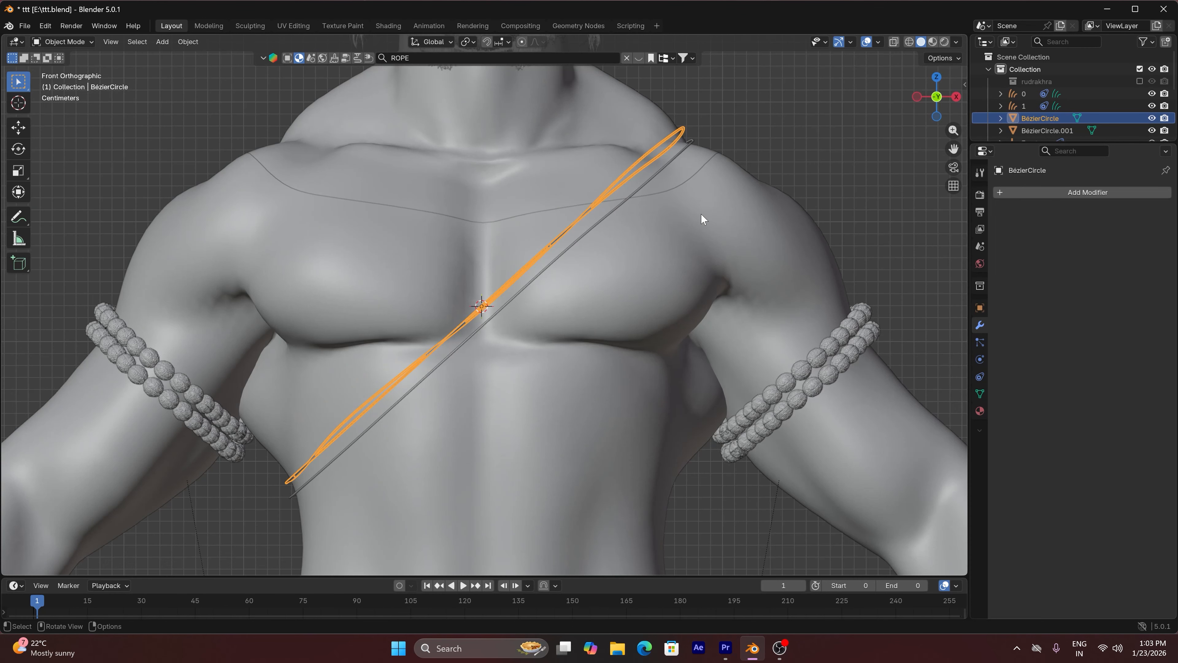
scroll(714, 199, "down", 2)
left_click(777, 133)
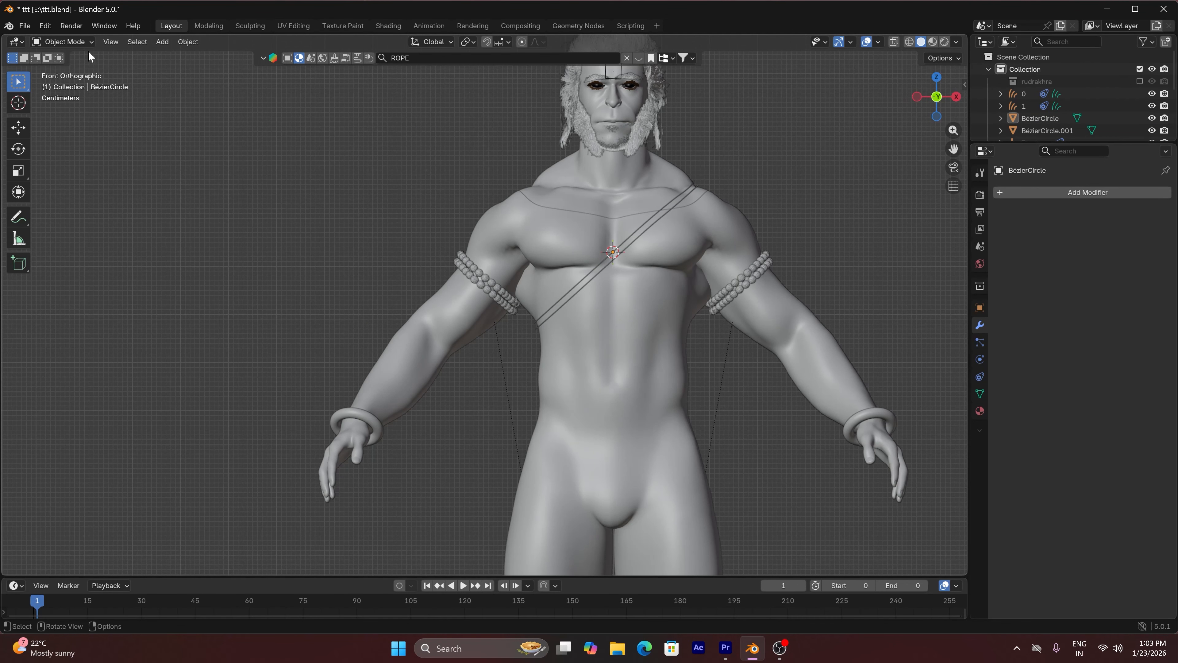
Put the Skel.001 armature into Pose Mode and try rotating the clavicle_l bone
left_click(79, 42)
left_click(694, 168)
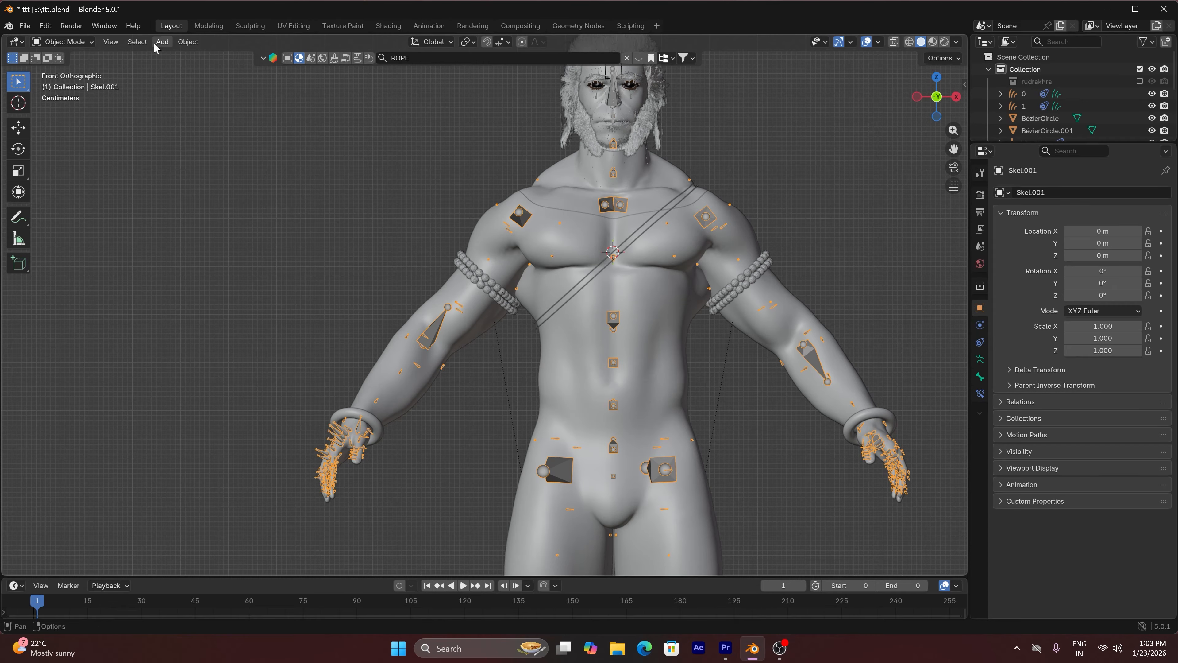
left_click(63, 41)
left_click(74, 82)
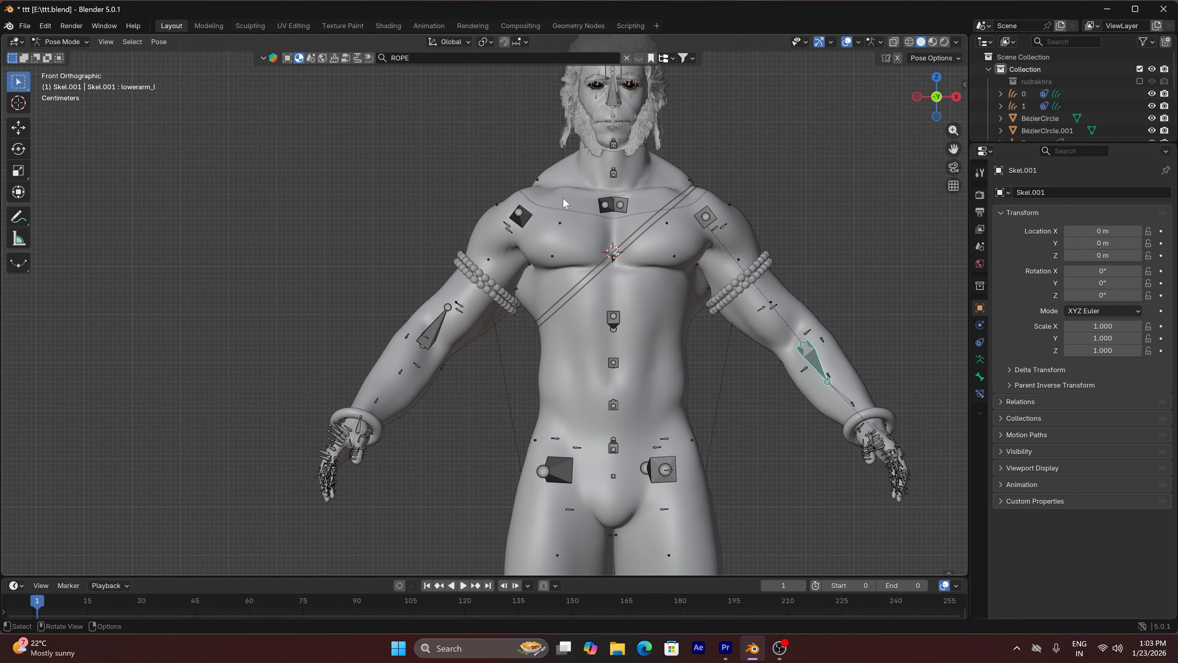
left_click(621, 206)
key("r")
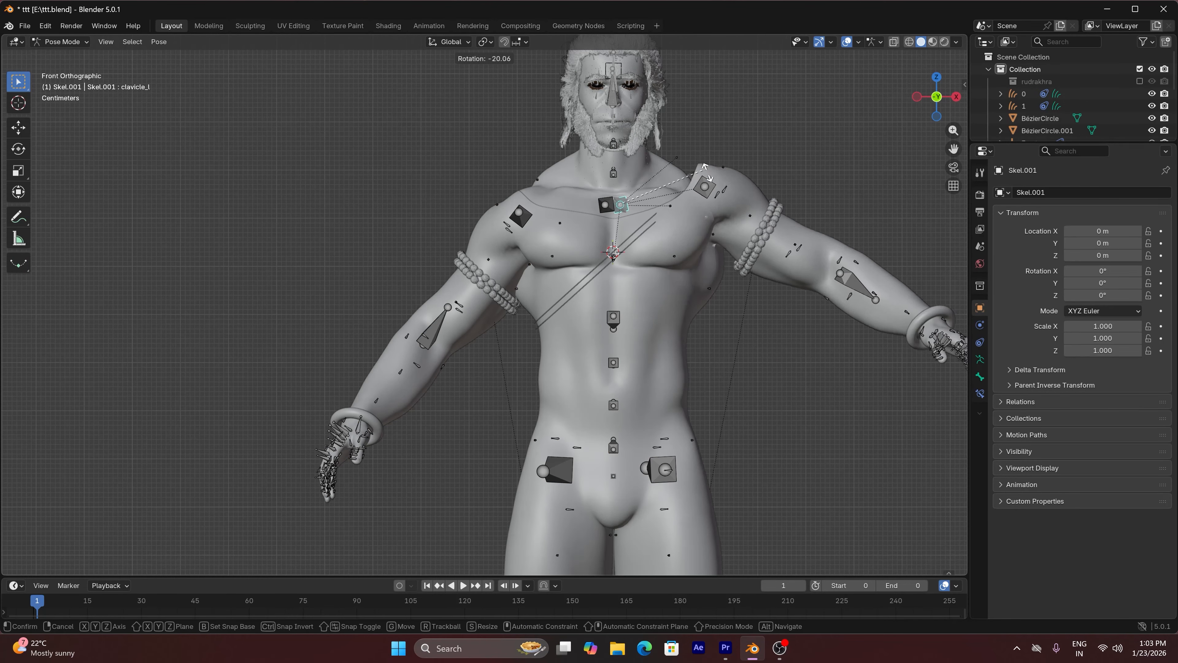
left_click(682, 190)
Try rotating the clavicle_r bone downward, undo the rotation and return the armature to Object Mode
left_click(606, 204)
key("r")
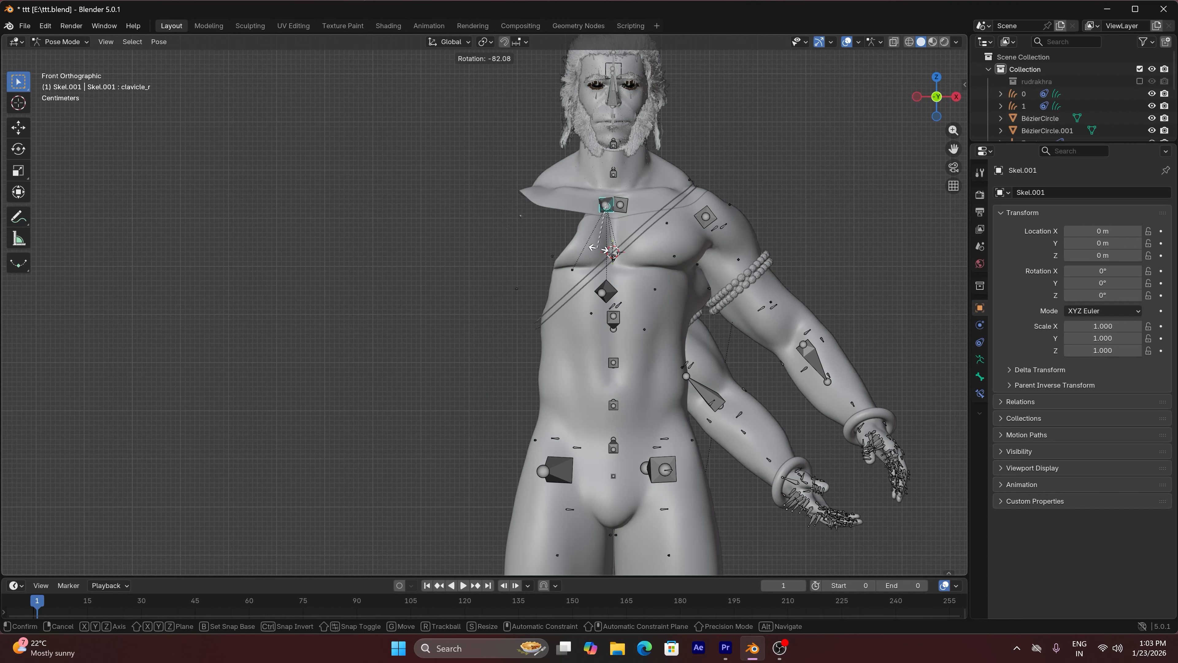
left_click(531, 216)
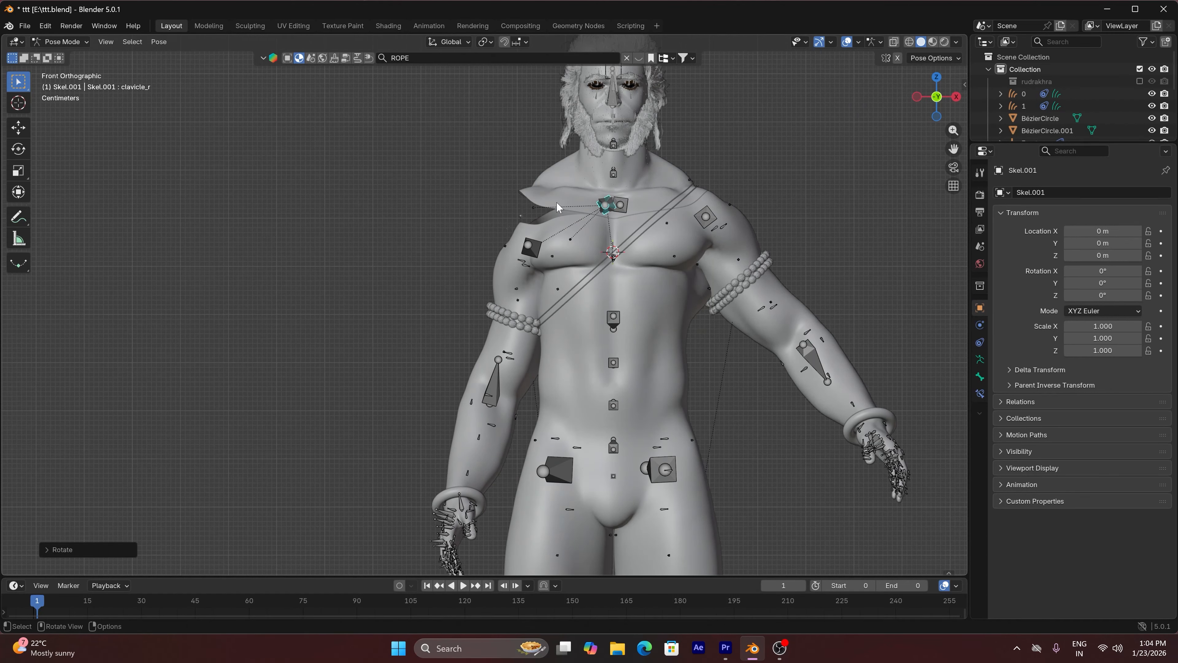
key("ctrl+z")
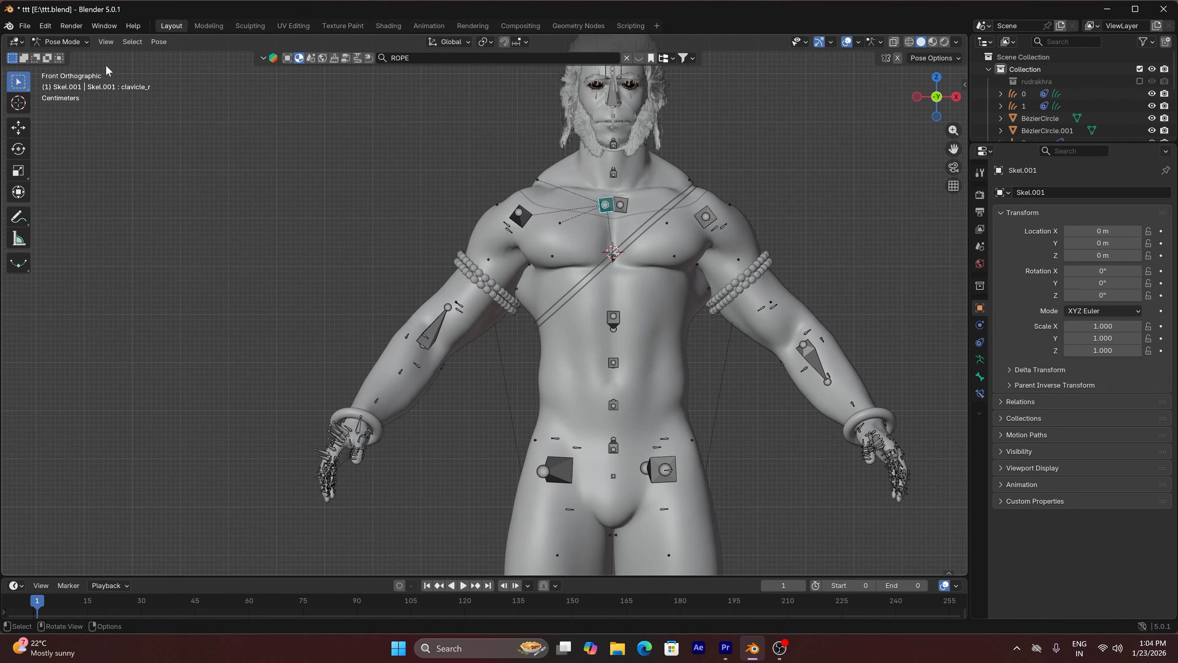
left_click(69, 42)
left_click(72, 54)
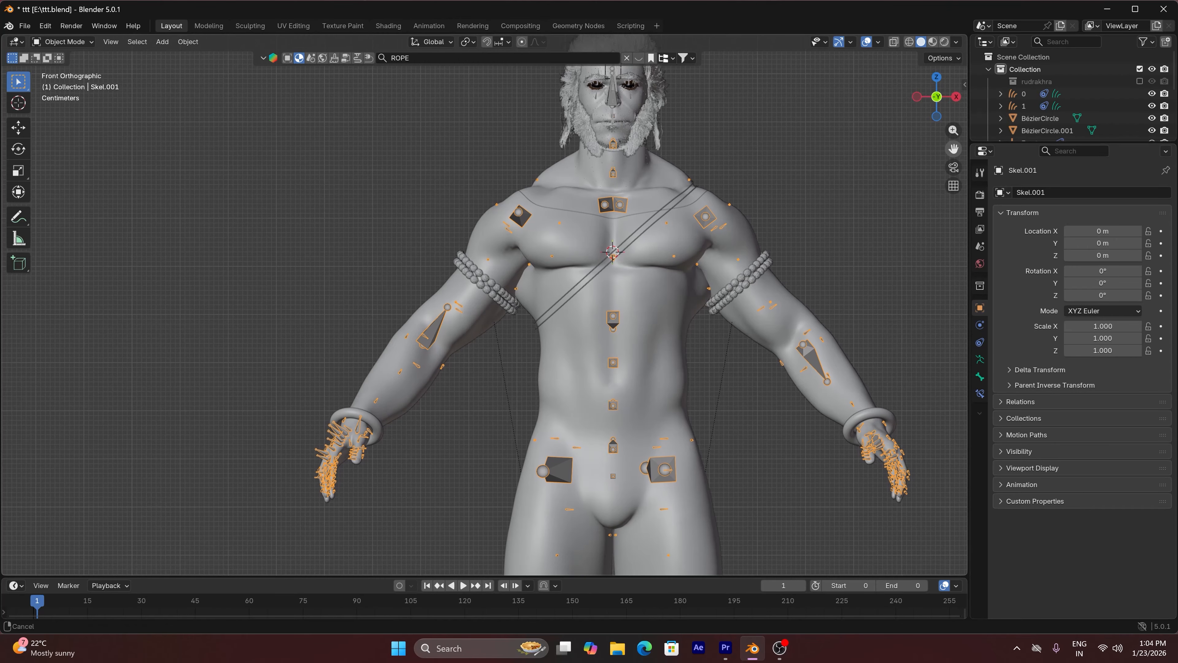
Show the whole character at an angle in rendered shading with the overlays hidden
left_click_drag(953, 149, 901, 213)
left_click_drag(947, 102, 821, 151)
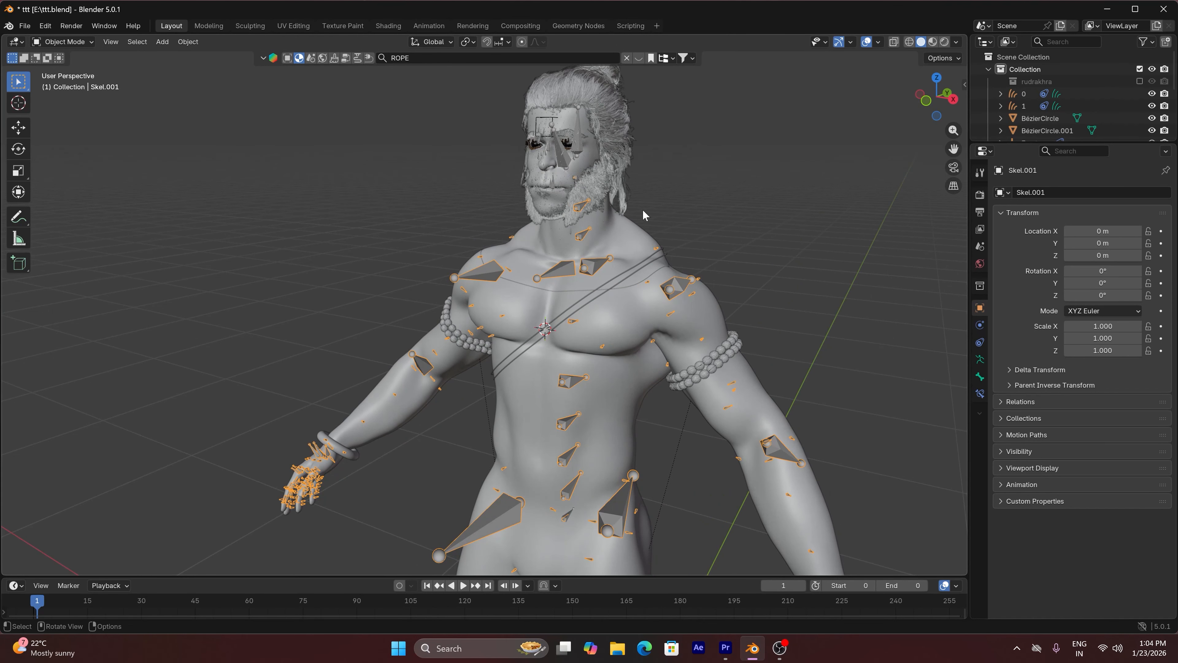
scroll(646, 216, "down", 4)
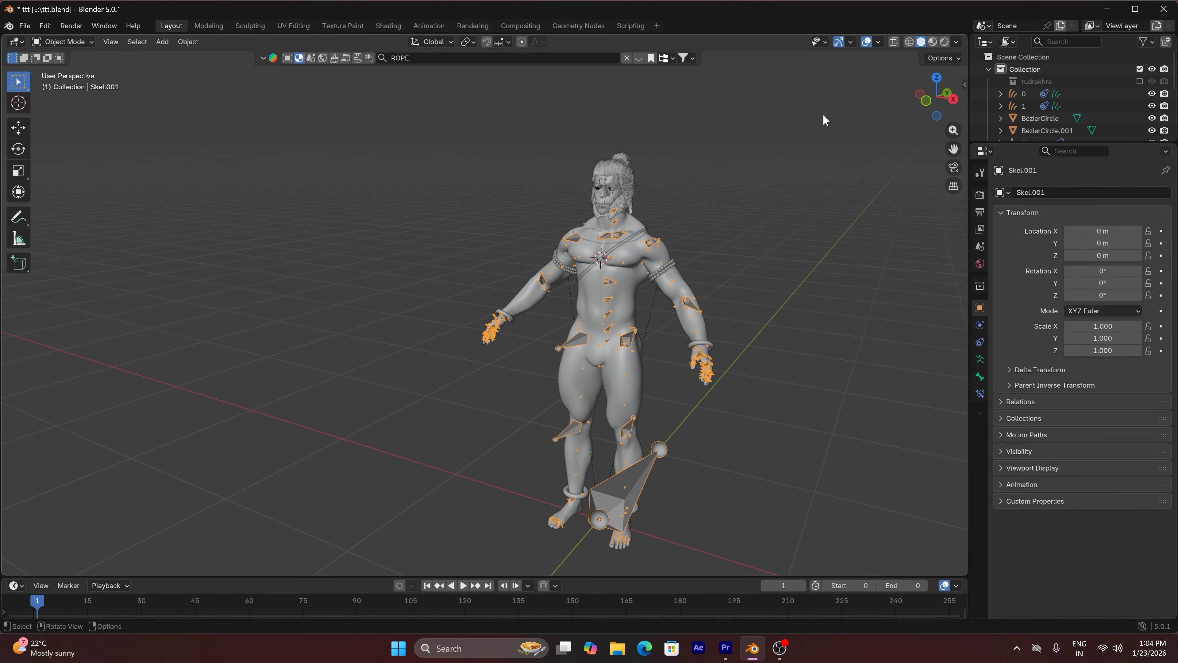
left_click(944, 41)
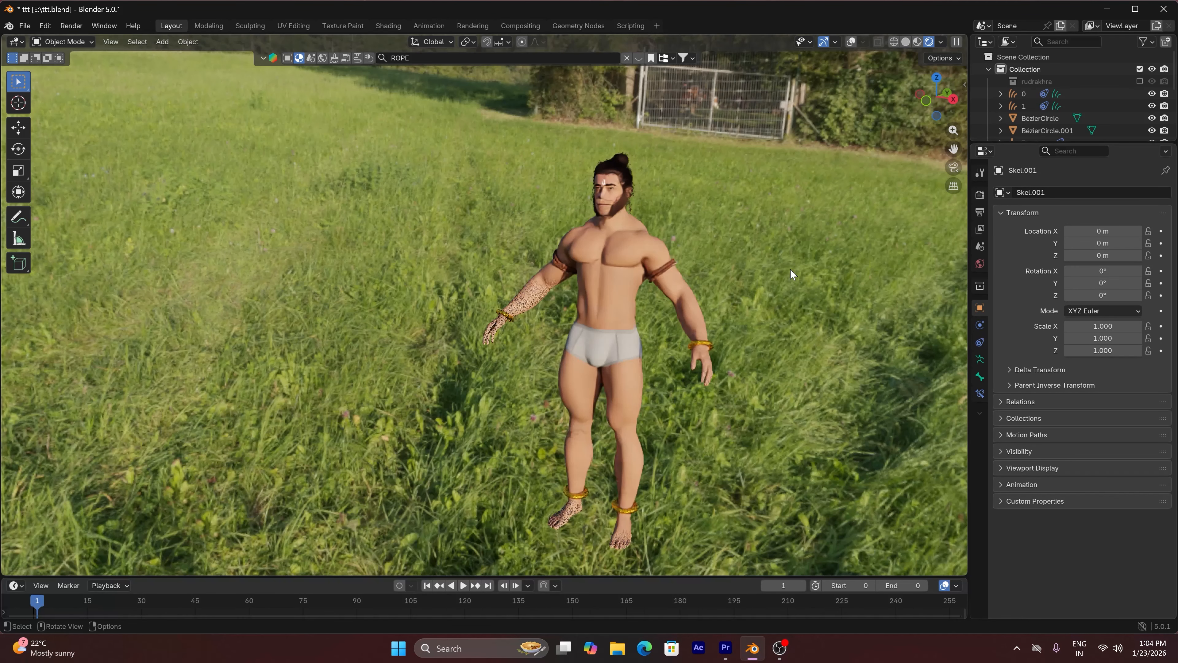